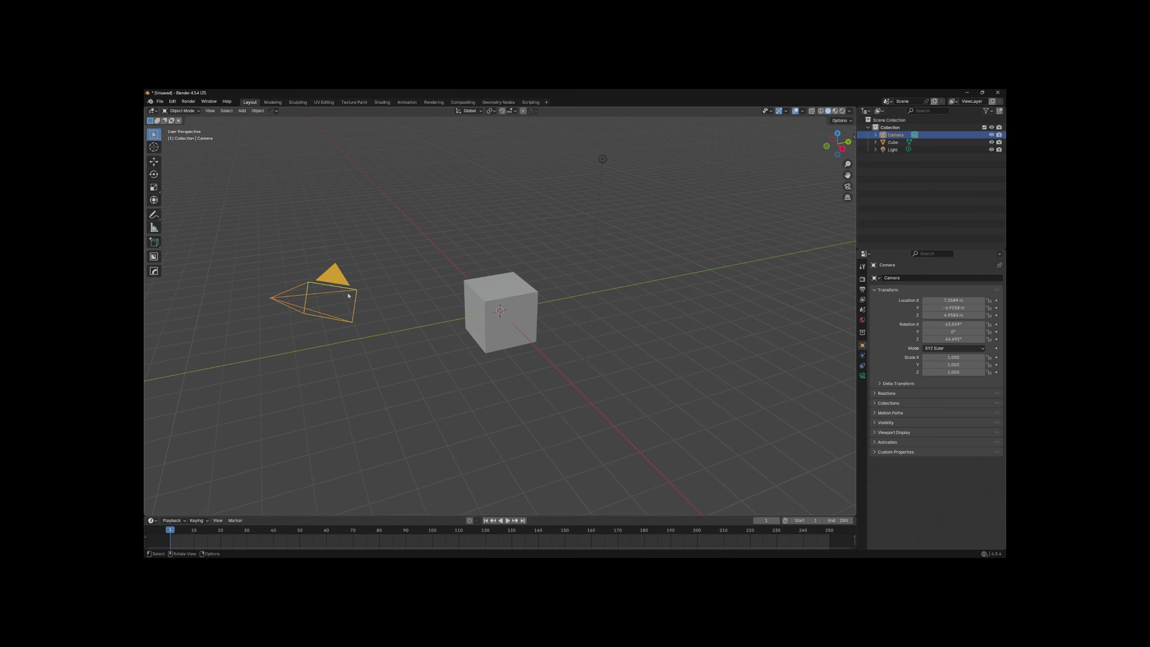
{"action": "left_click", "coordinate": [526, 320]}
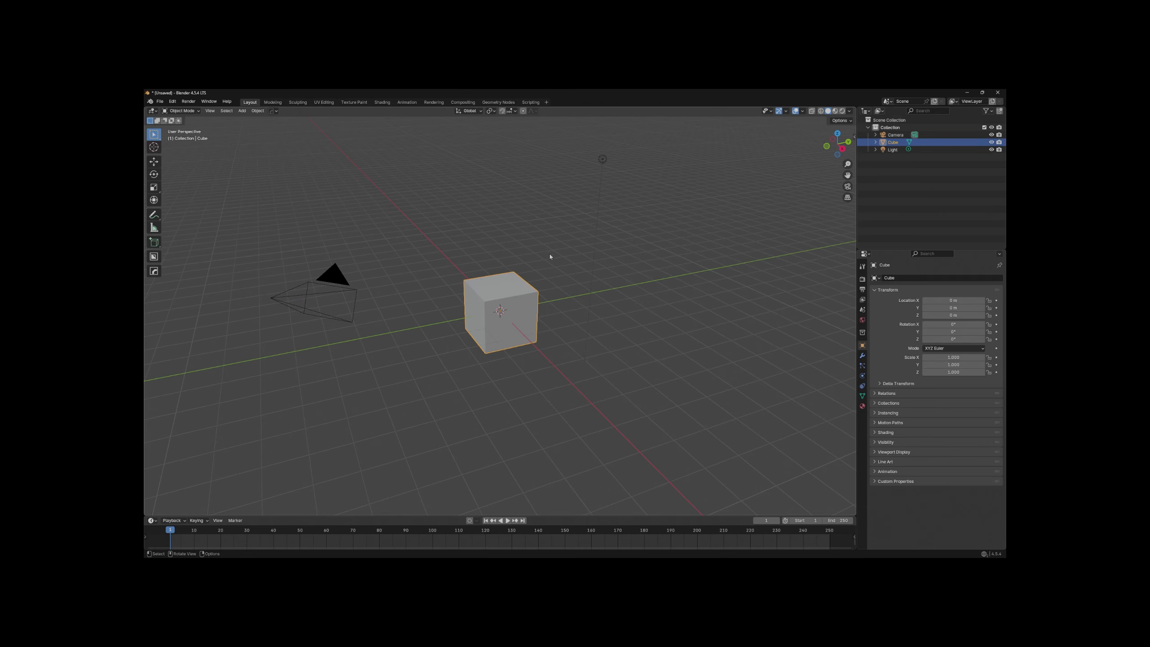
{"action": "left_click", "coordinate": [602, 160]}
{"action": "left_click", "coordinate": [632, 273]}
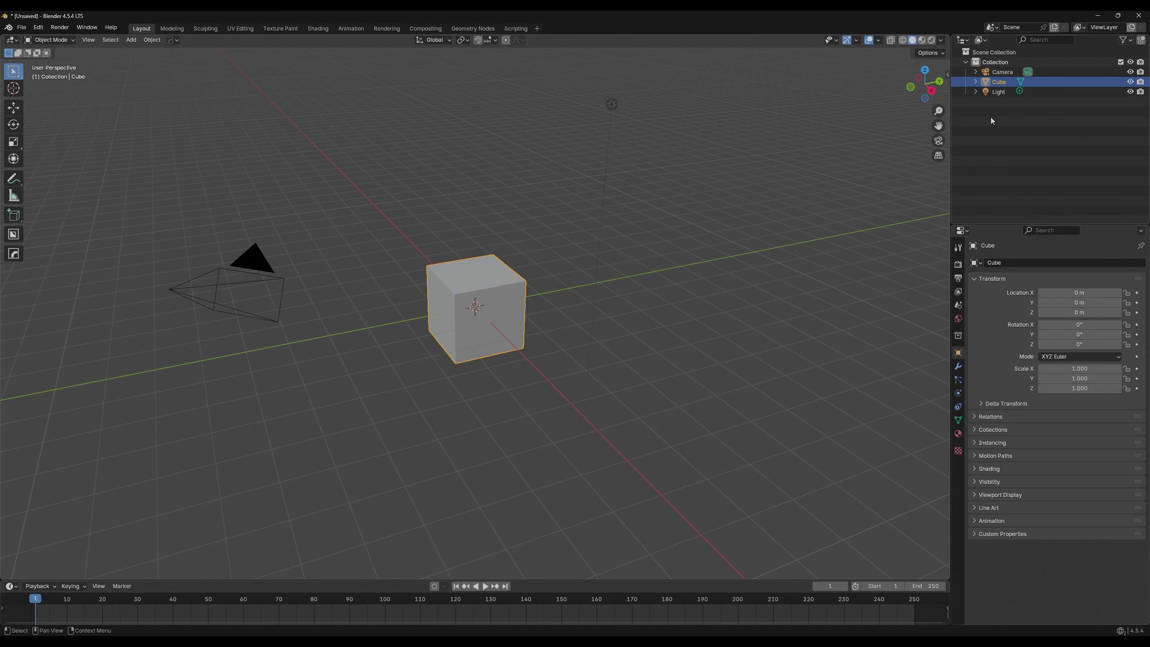
Widen the Outliner and Properties column beside the 3D viewport and look through the available editor types.
{"action": "left_click_drag", "start_coordinate": [951, 138], "coordinate": [883, 139]}
{"action": "left_click", "coordinate": [891, 40]}
{"action": "left_click", "coordinate": [891, 40]}
{"action": "left_click", "coordinate": [892, 40]}
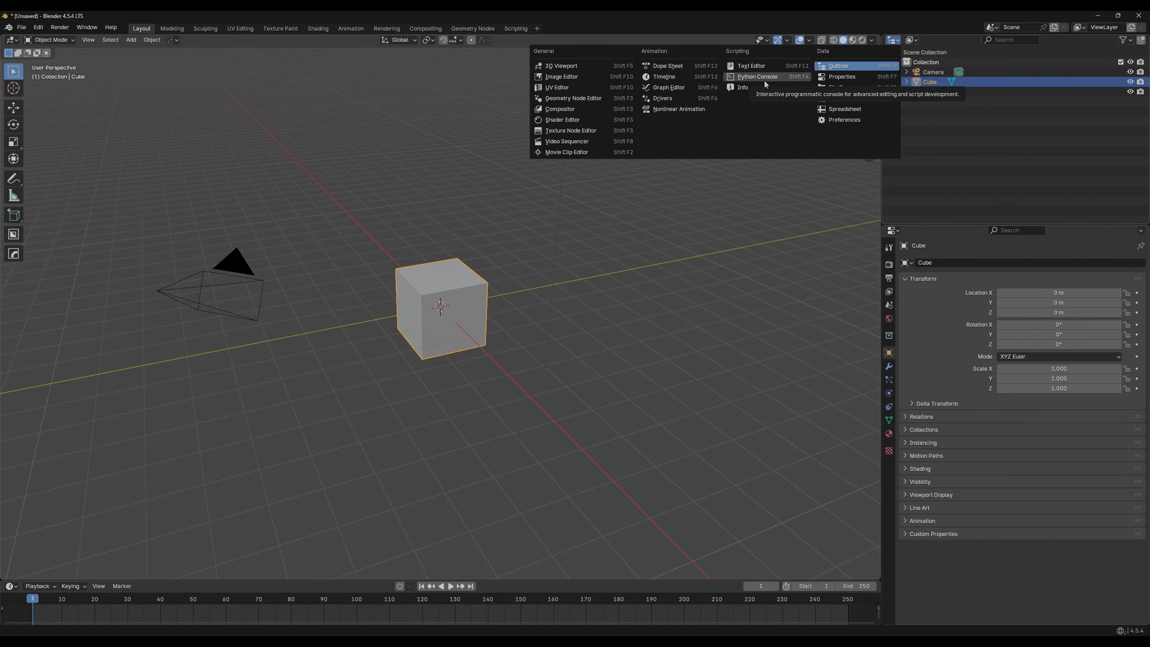
{"action": "left_click", "coordinate": [973, 133]}
{"action": "left_click_drag", "start_coordinate": [881, 251], "coordinate": [904, 252]}
{"action": "left_click", "coordinate": [915, 231]}
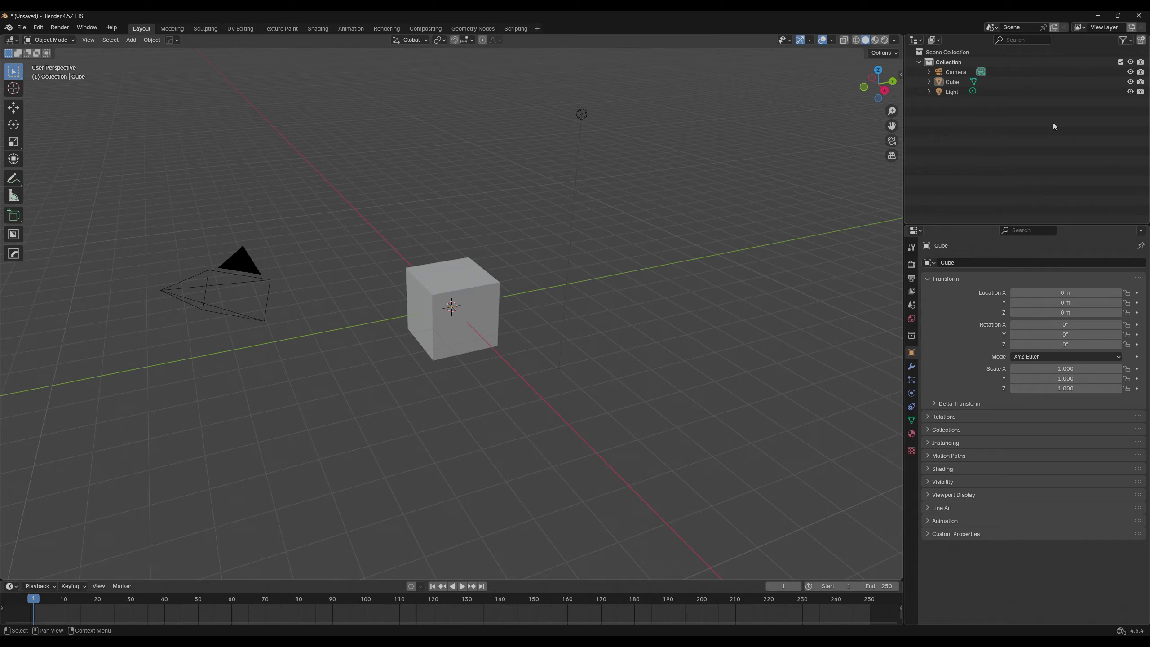
Delete the default light, camera and cube so that the scene is empty.
{"action": "left_click", "coordinate": [1019, 81]}
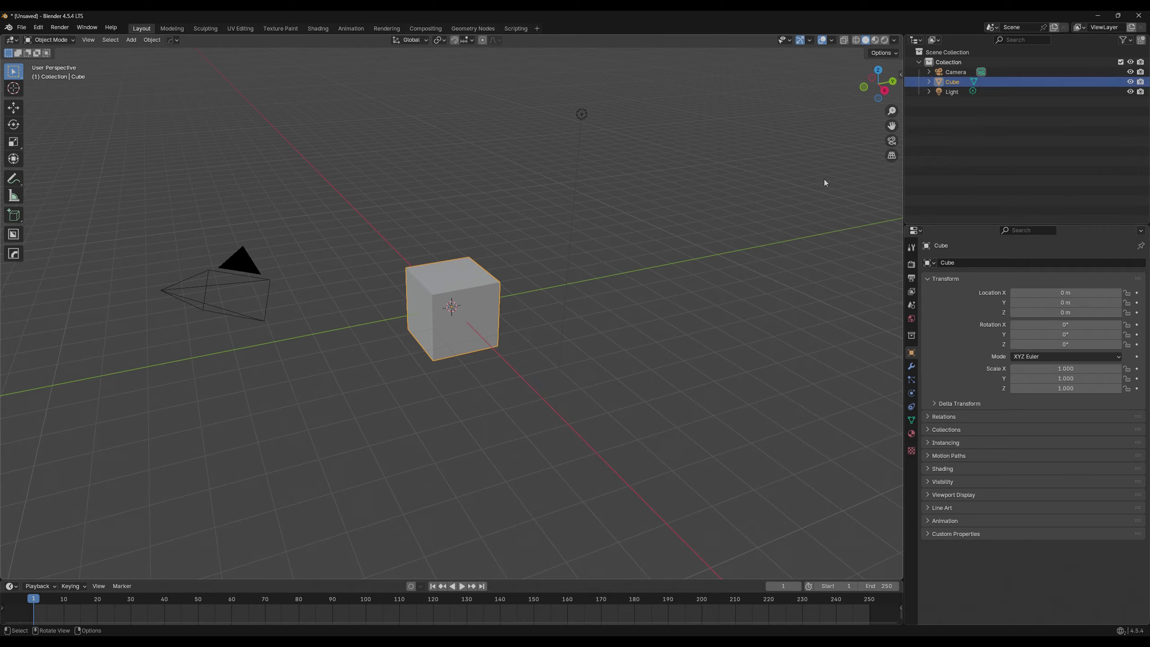
{"action": "left_click", "coordinate": [958, 92]}
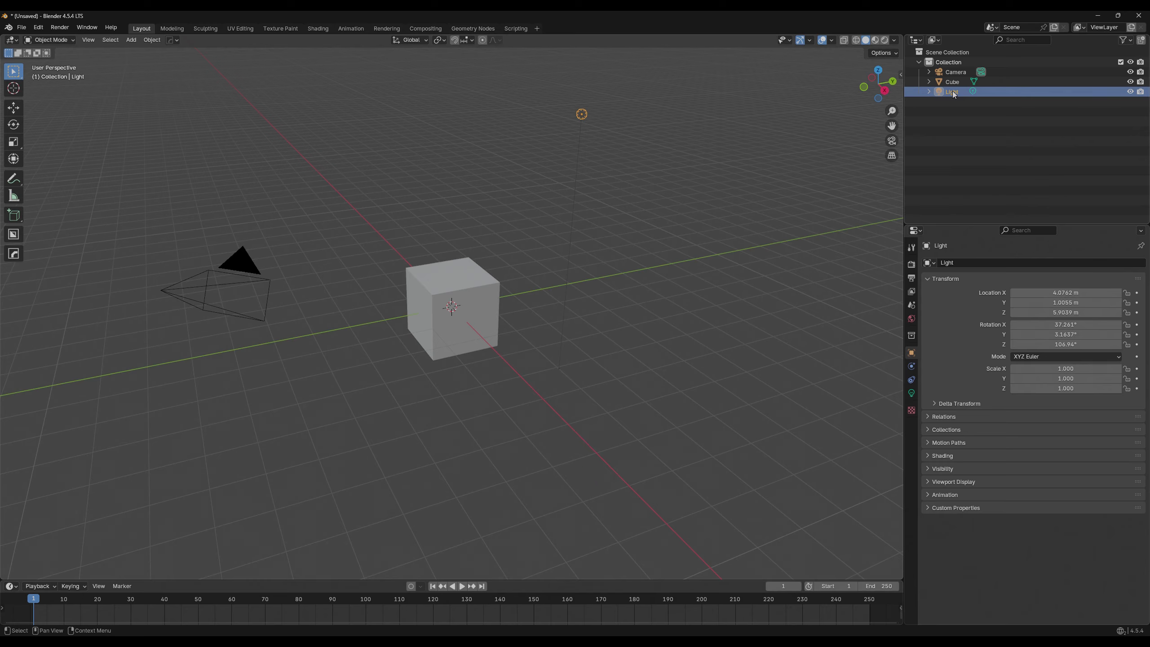
{"action": "key", "text": "Delete"}
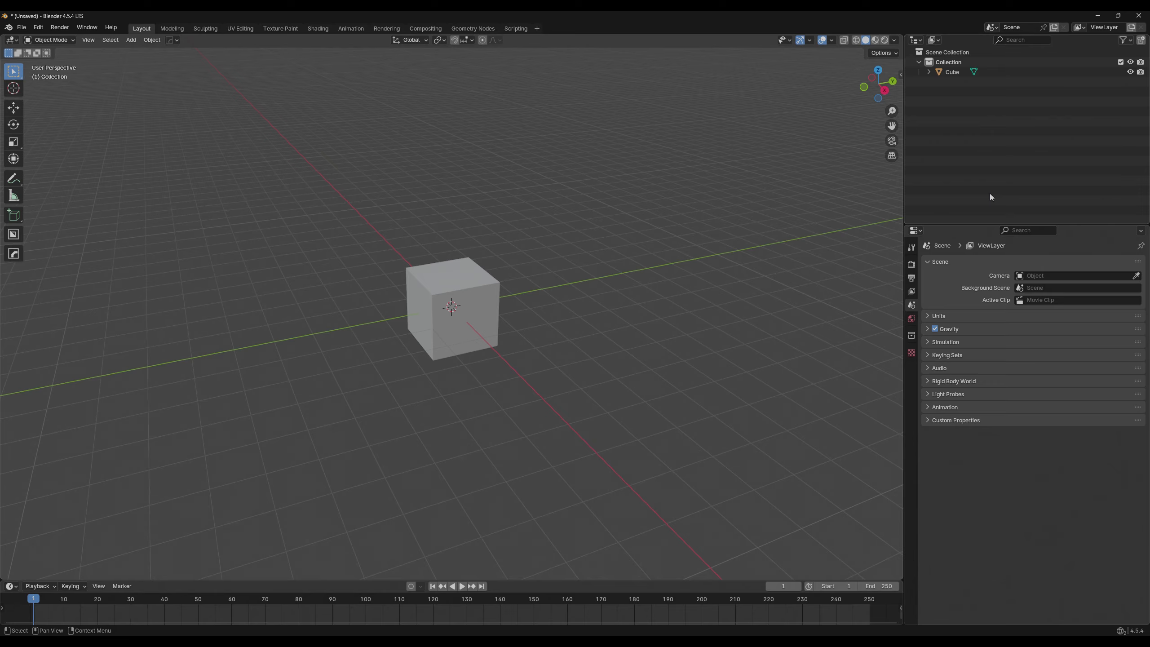
{"action": "left_click", "coordinate": [456, 336]}
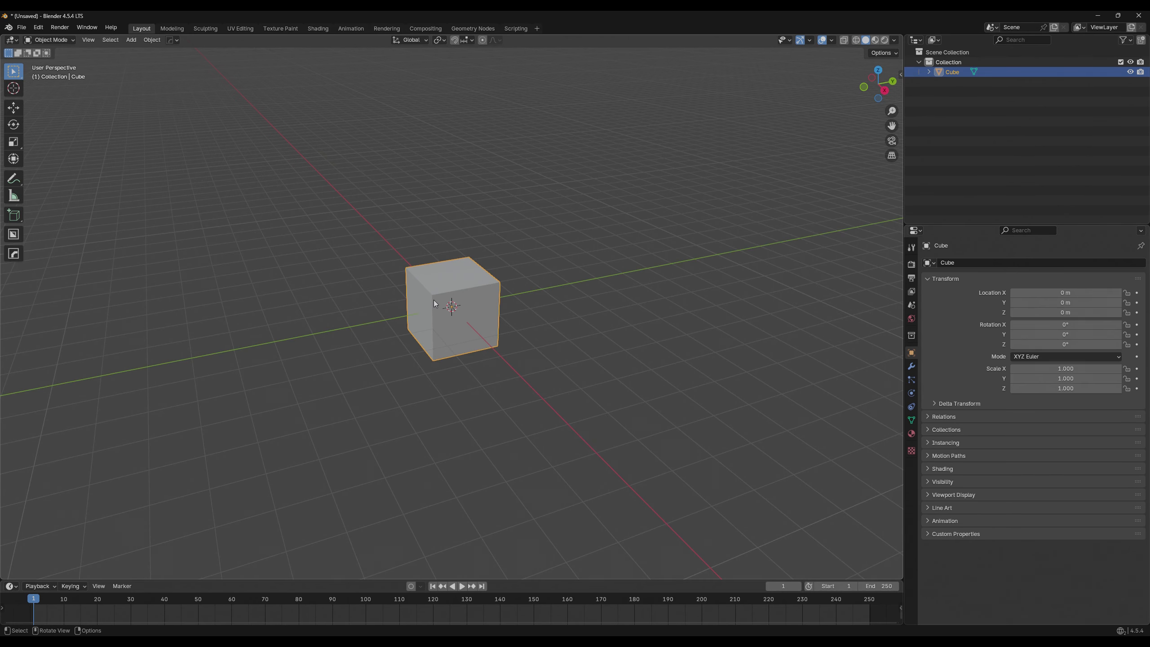
{"action": "key", "text": "Delete"}
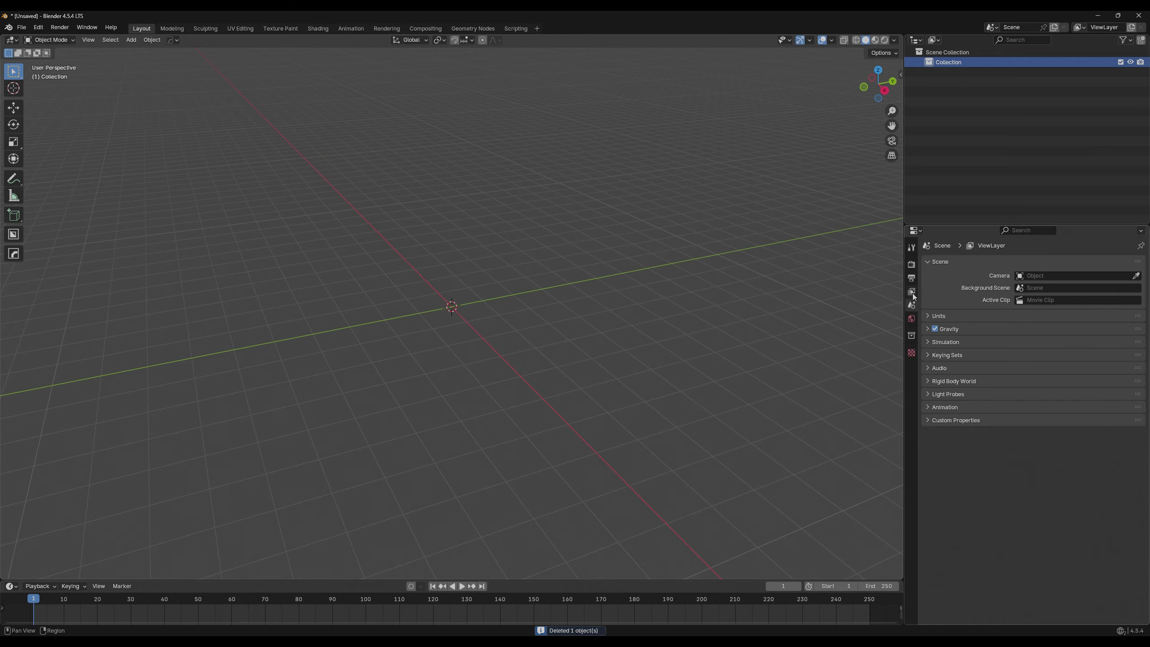
Split the Properties area horizontally and switch its upper part to the Image Editor.
{"action": "right_click", "coordinate": [950, 225]}
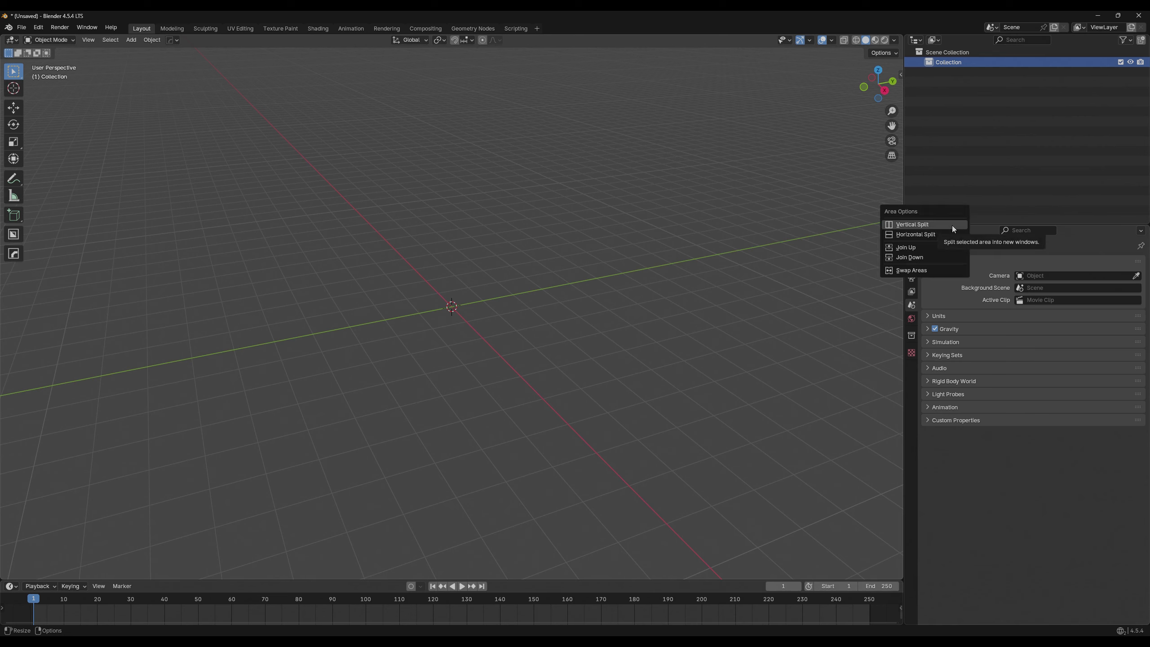
{"action": "left_click", "coordinate": [956, 233]}
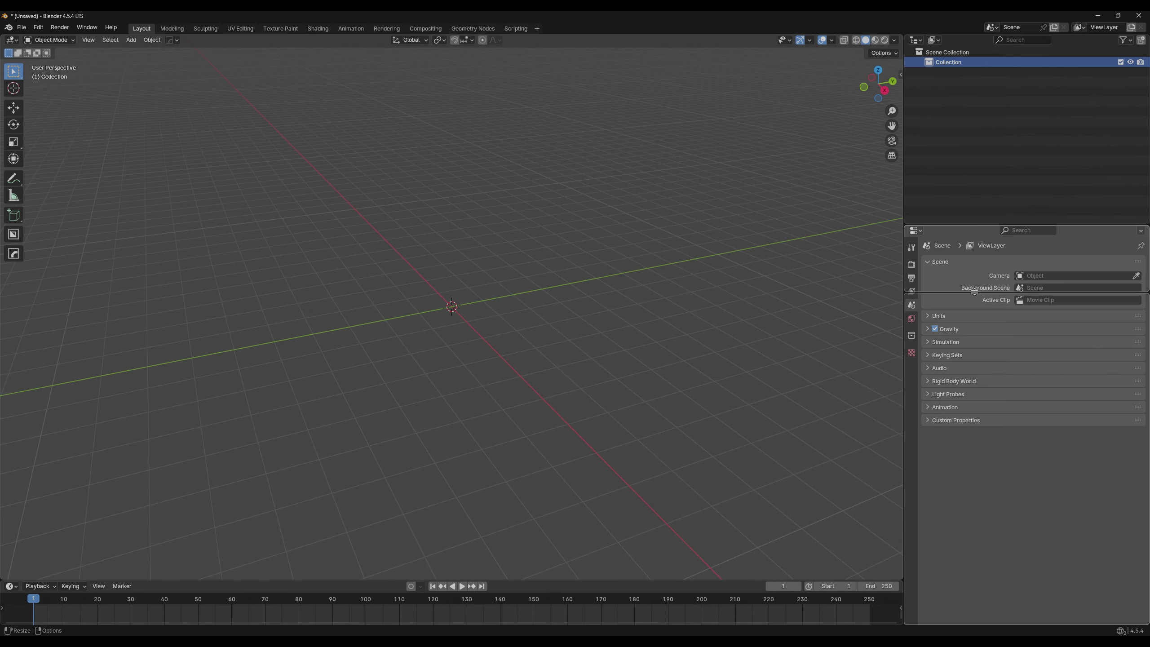
{"action": "left_click", "coordinate": [994, 437]}
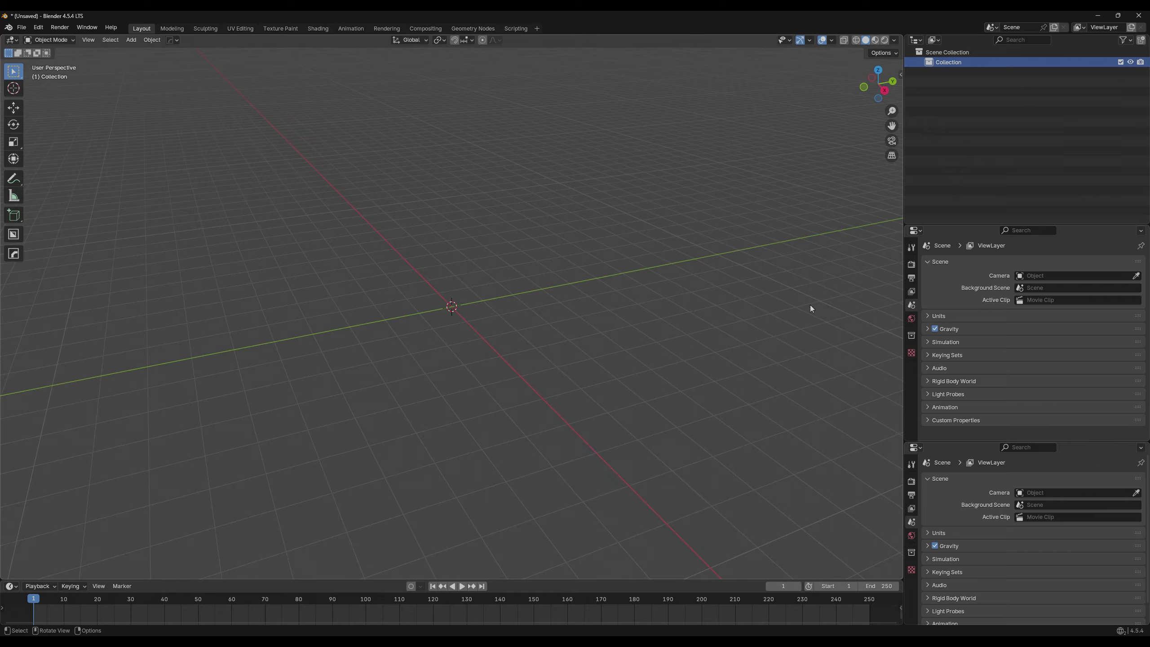
{"action": "left_click", "coordinate": [915, 231]}
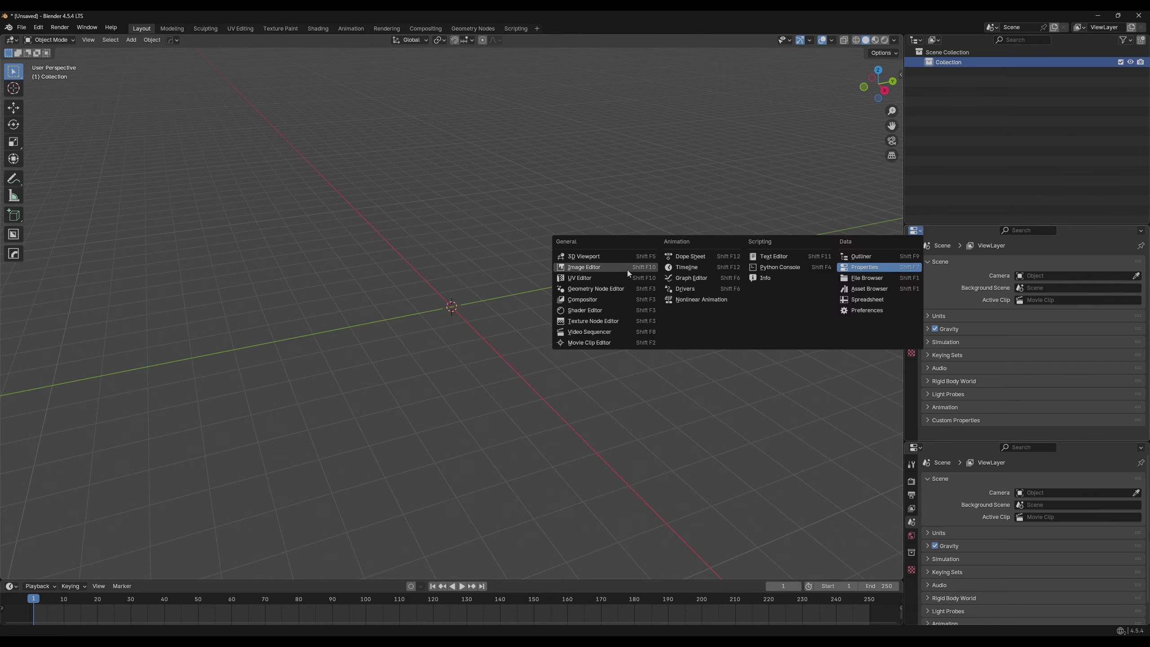
{"action": "left_click", "coordinate": [627, 270]}
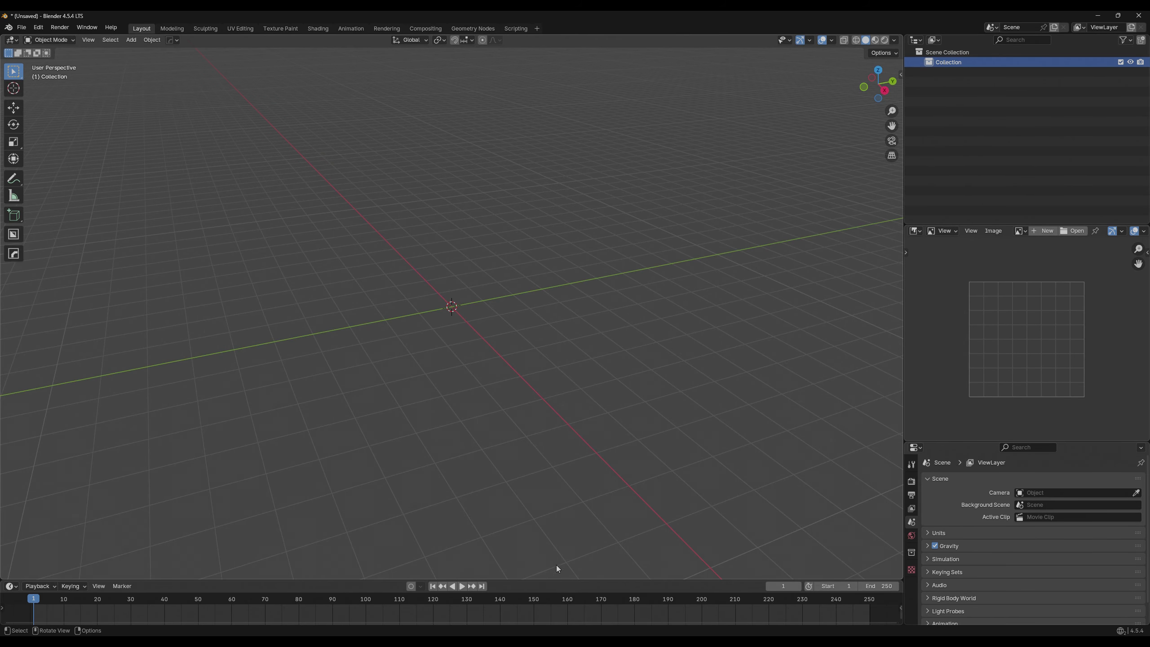
Make the timeline area taller and enlarge the lower Properties area slightly at the Image Editor's expense.
{"action": "left_click_drag", "start_coordinate": [557, 580], "coordinate": [521, 528]}
{"action": "right_click", "coordinate": [466, 435]}
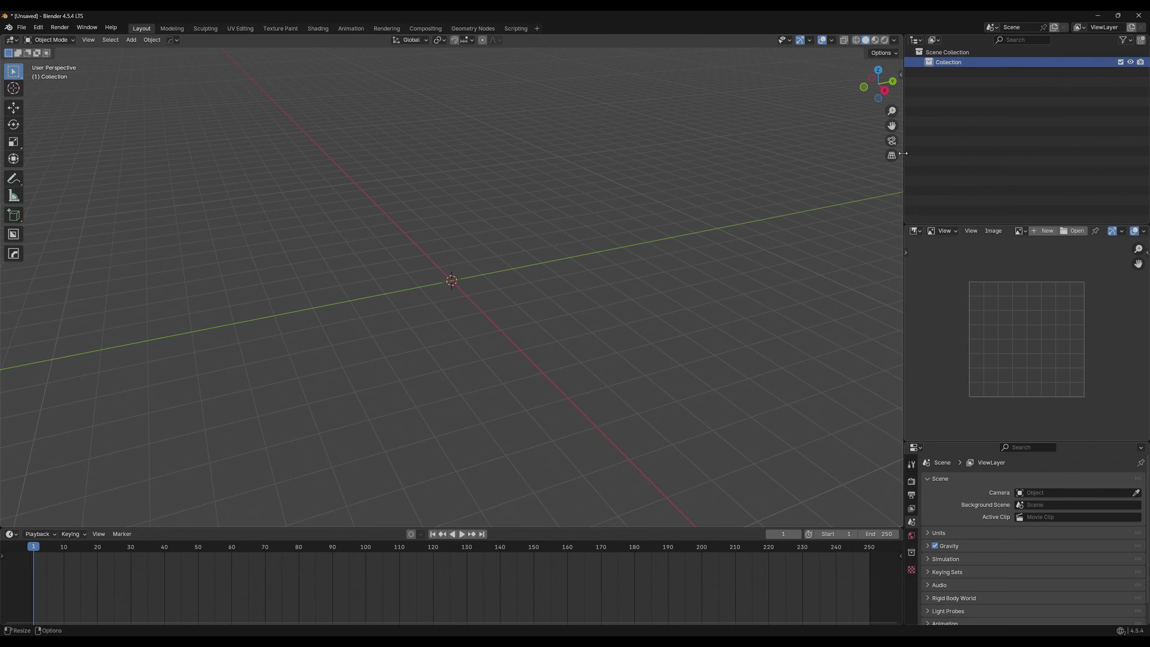
{"action": "right_click", "coordinate": [905, 181]}
{"action": "mouse_move", "coordinate": [474, 284]}
{"action": "middle_mouse_down"}
{"action": "mouse_move", "coordinate": [437, 291]}
{"action": "mouse_move", "coordinate": [496, 260]}
{"action": "mouse_move", "coordinate": [488, 294]}
{"action": "middle_mouse_up"}
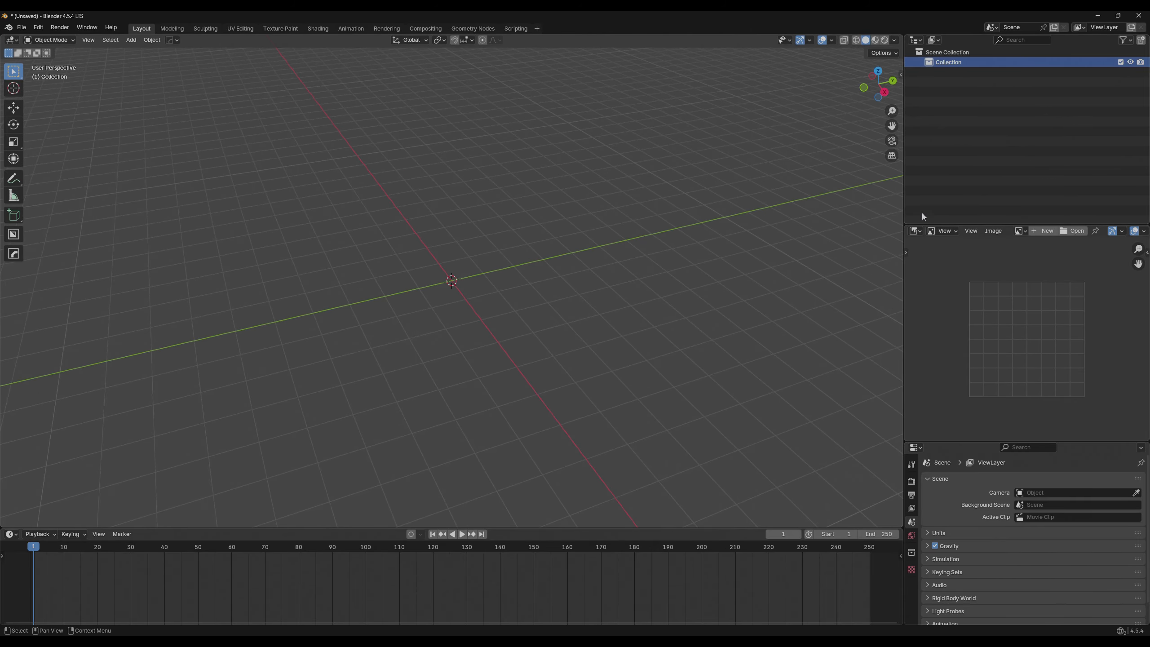
{"action": "left_click", "coordinate": [918, 231]}
{"action": "left_click_drag", "start_coordinate": [950, 439], "coordinate": [951, 428]}
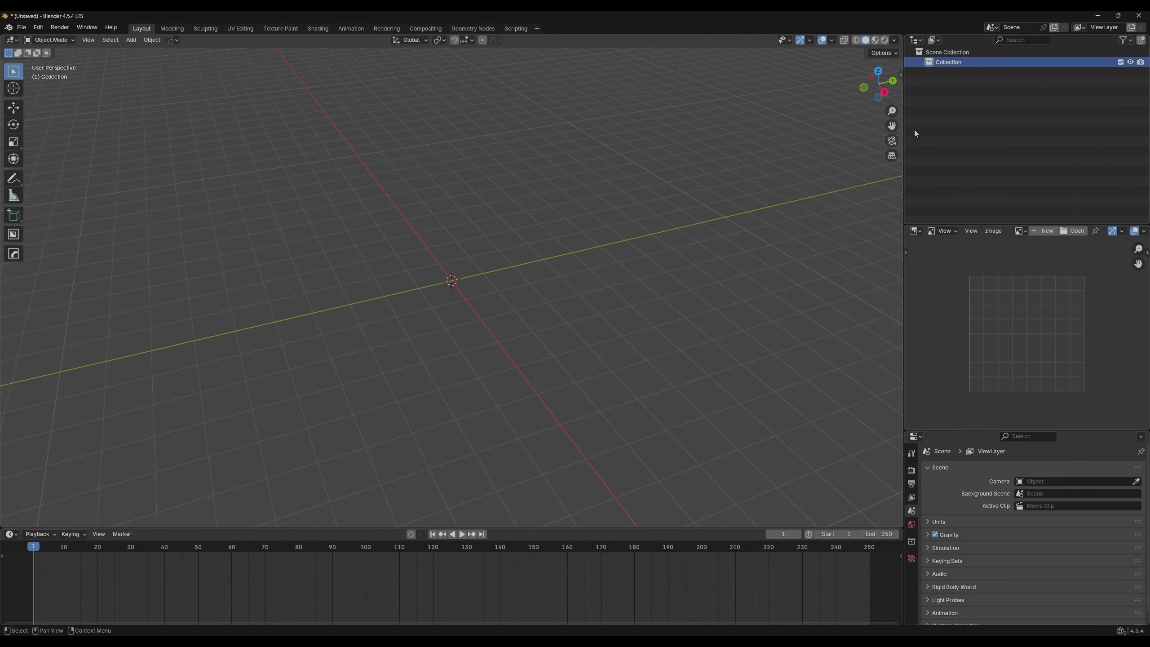
Split the 3D viewport vertically into two areas and join them back into one.
{"action": "right_click", "coordinate": [725, 36]}
{"action": "left_click", "coordinate": [722, 44]}
{"action": "left_click", "coordinate": [510, 136]}
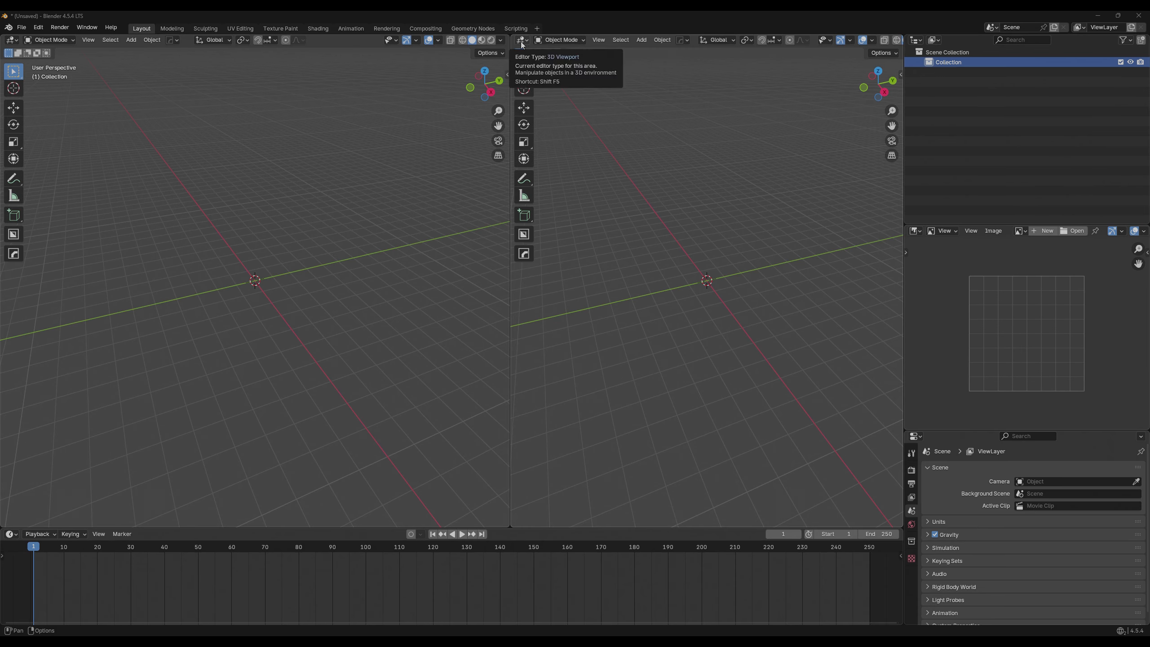
{"action": "left_click", "coordinate": [12, 40]}
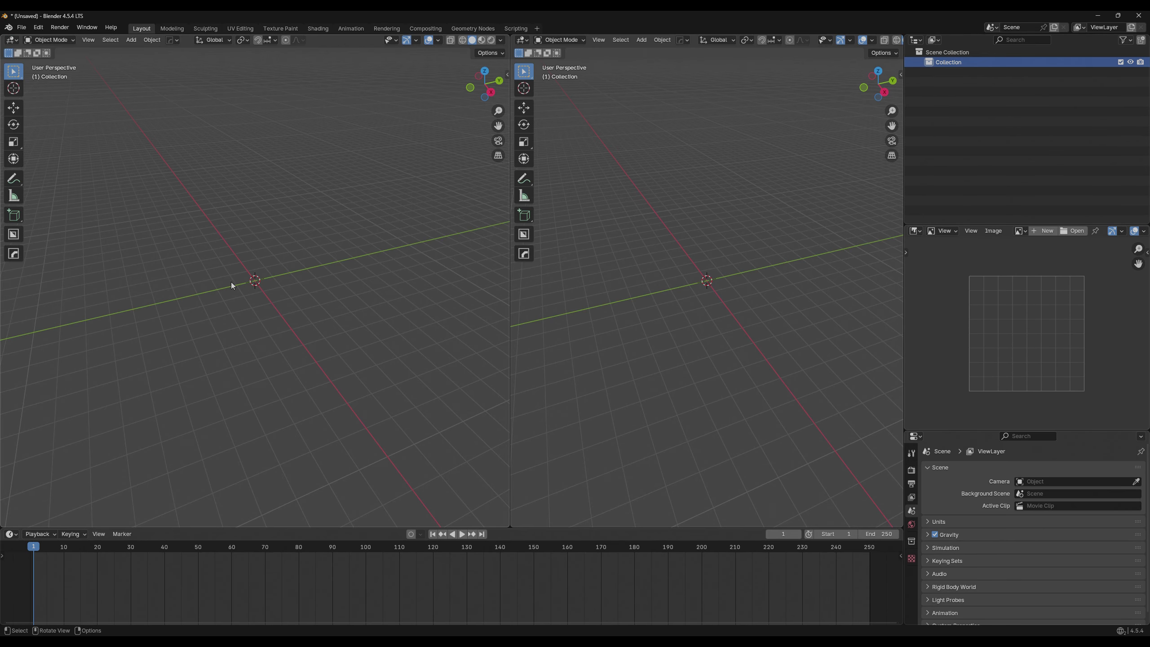
{"action": "right_click", "coordinate": [509, 173]}
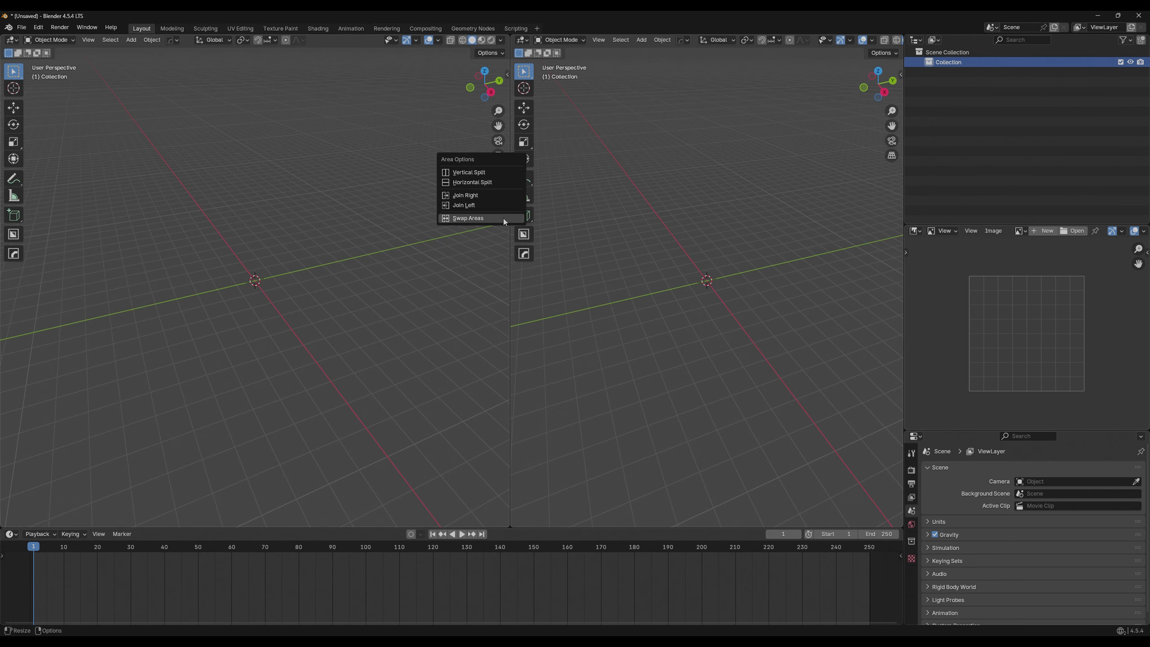
{"action": "left_click", "coordinate": [504, 205]}
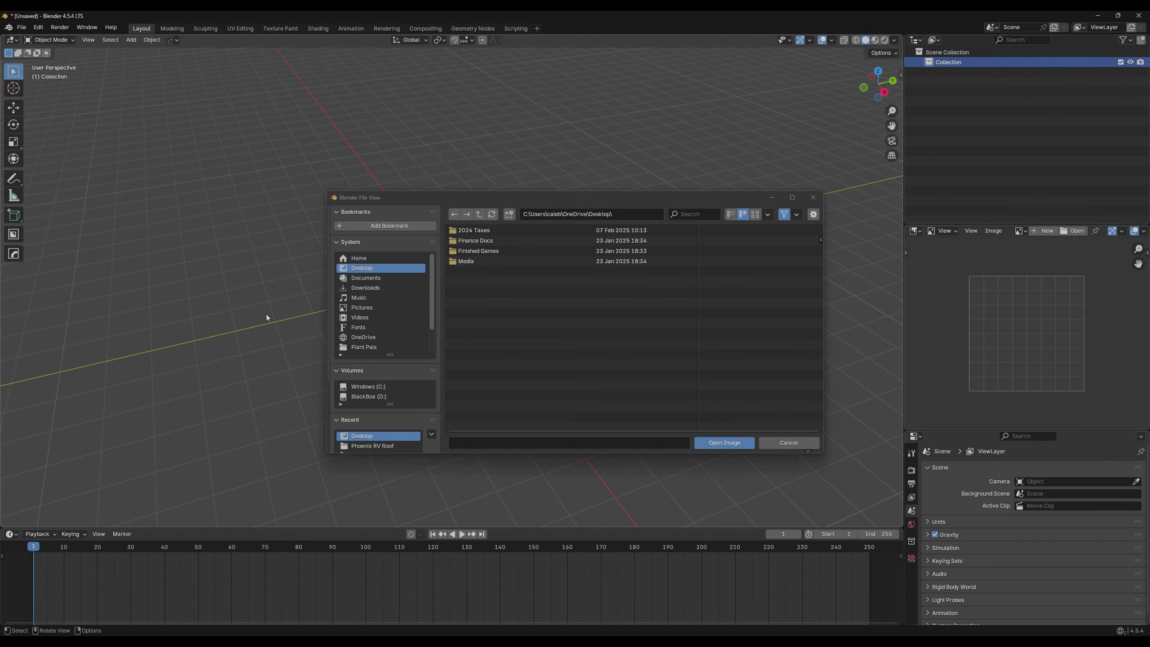
Put the file view window away and view the white chess rook reference picture in the web browser.
{"action": "left_click", "coordinate": [773, 197]}
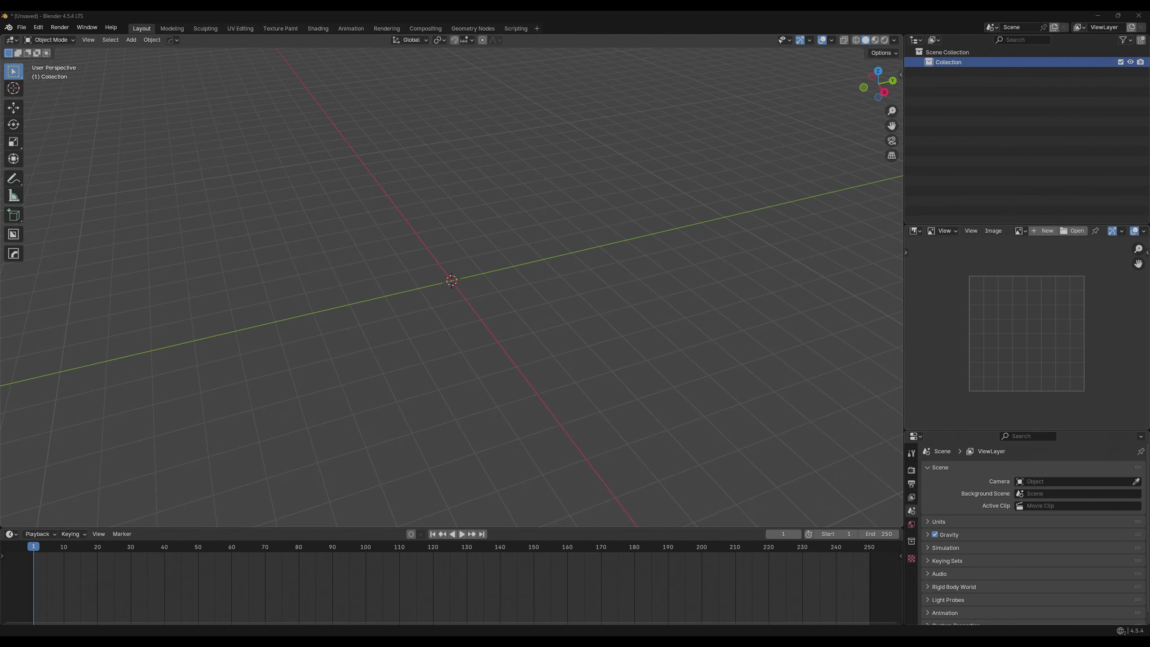
{"action": "left_click_drag", "start_coordinate": [347, 634], "coordinate": [338, 52]}
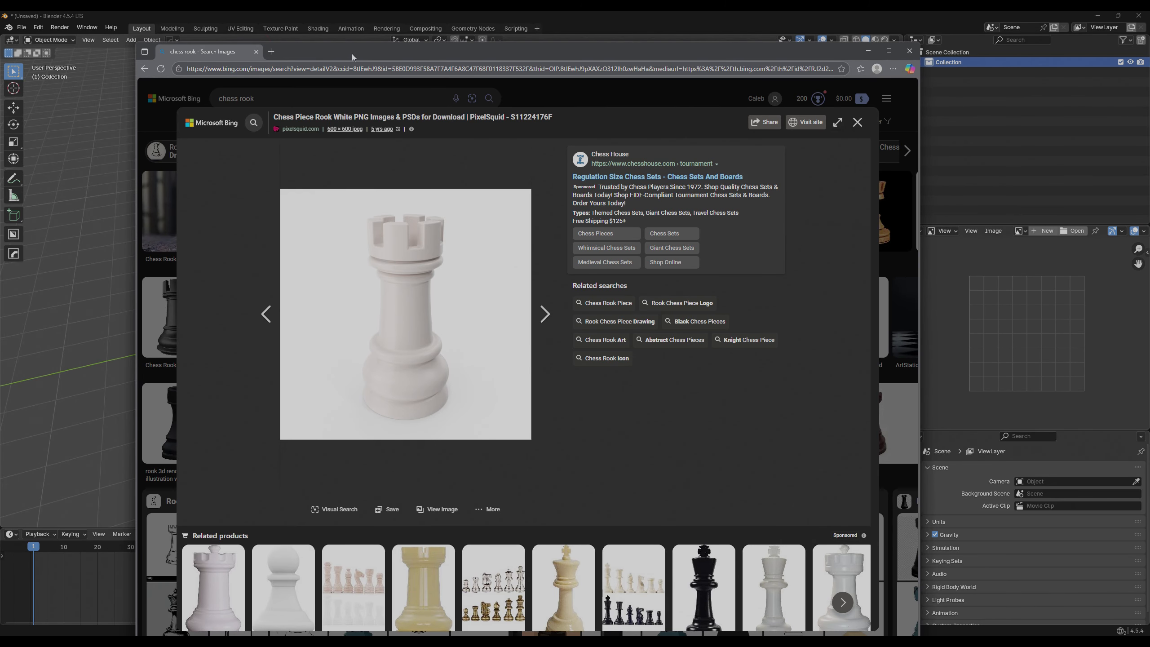
{"action": "left_click_drag", "start_coordinate": [356, 50], "coordinate": [0, 72]}
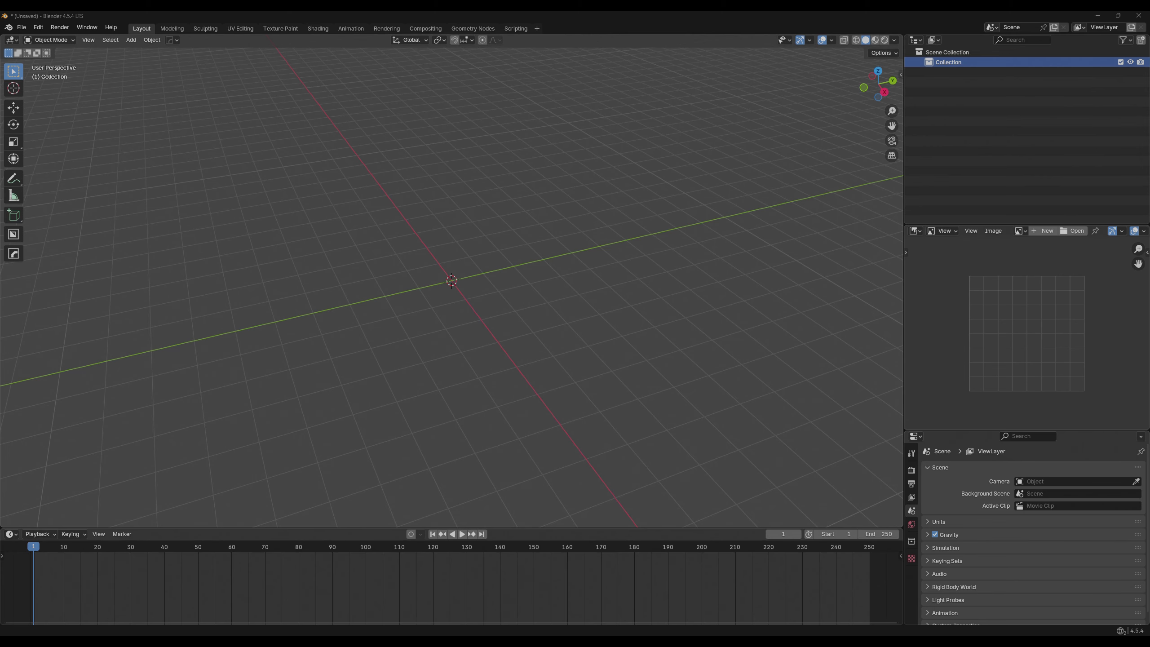
Load Rook.jpg from the Desktop folder into the Image Editor as a modelling reference.
{"action": "left_click", "coordinate": [1073, 231]}
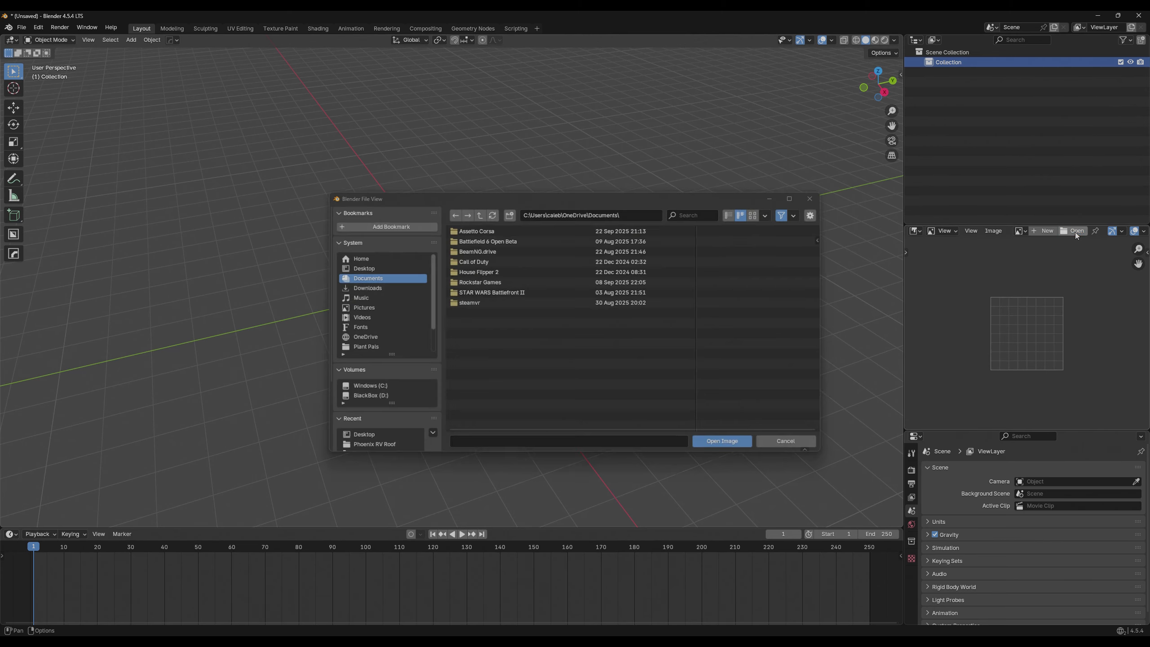
{"action": "left_click", "coordinate": [375, 268]}
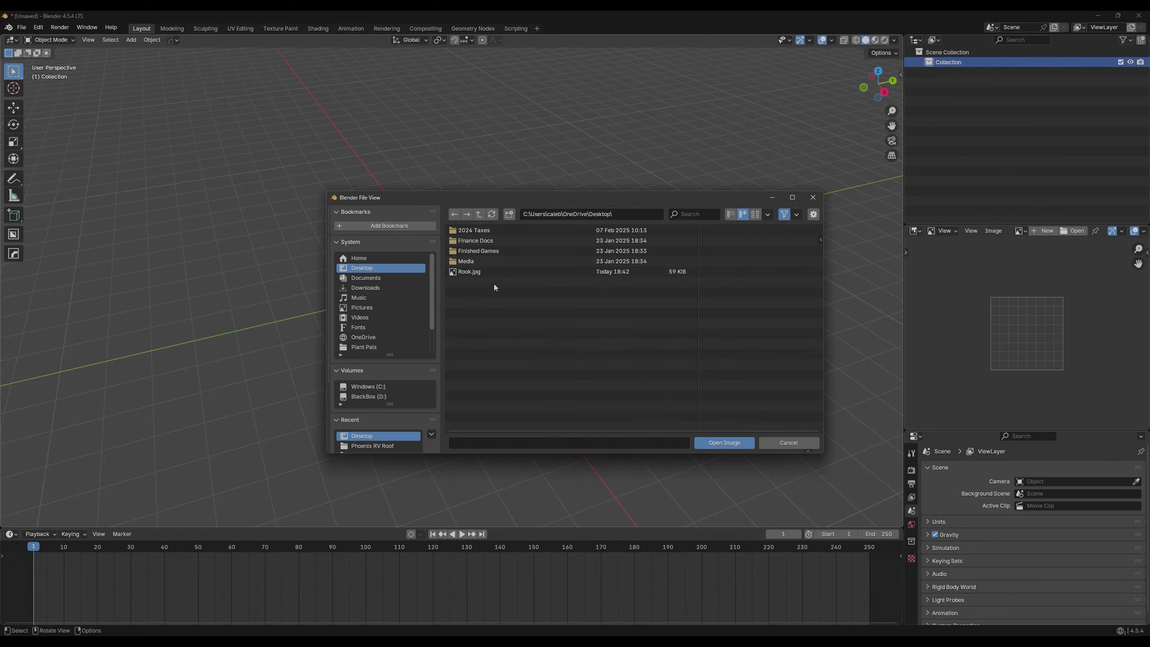
{"action": "double_click", "coordinate": [497, 273]}
Examine the rook's base and column up close in the reference image.
{"action": "scroll", "coordinate": [1078, 314], "scroll_direction": "up", "scroll_amount": 3}
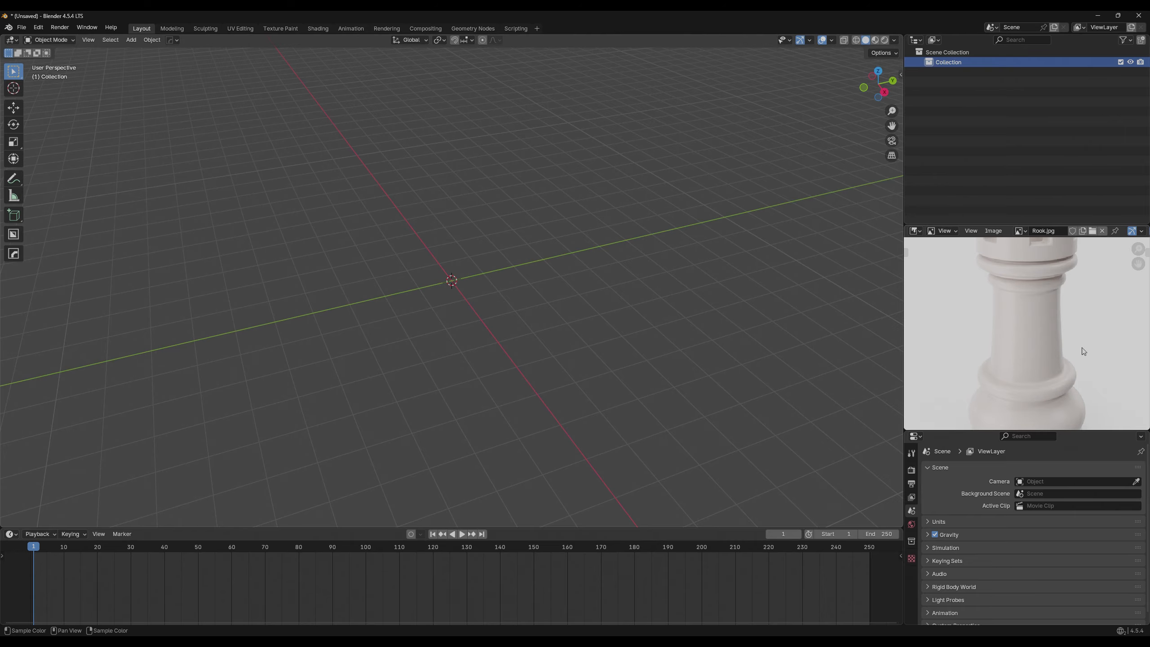
{"action": "scroll", "coordinate": [1063, 318], "scroll_direction": "down", "scroll_amount": 3}
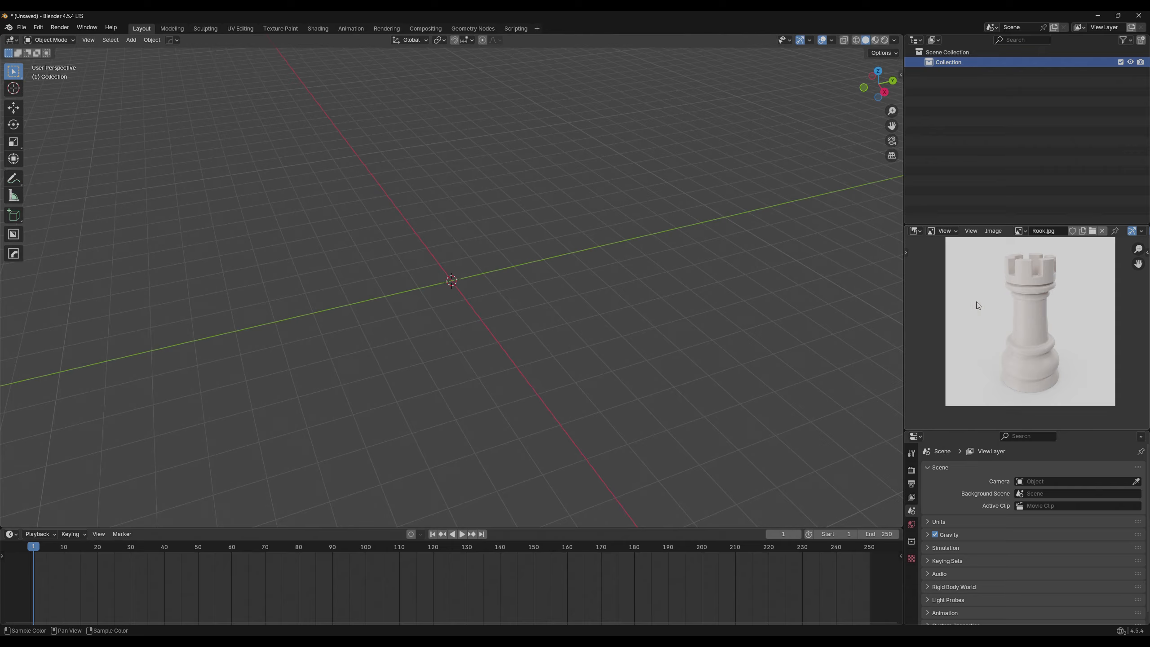
{"action": "middle_click_drag", "start_coordinate": [1036, 316], "coordinate": [1015, 298]}
{"action": "scroll", "coordinate": [1021, 356], "scroll_direction": "up", "scroll_amount": 5}
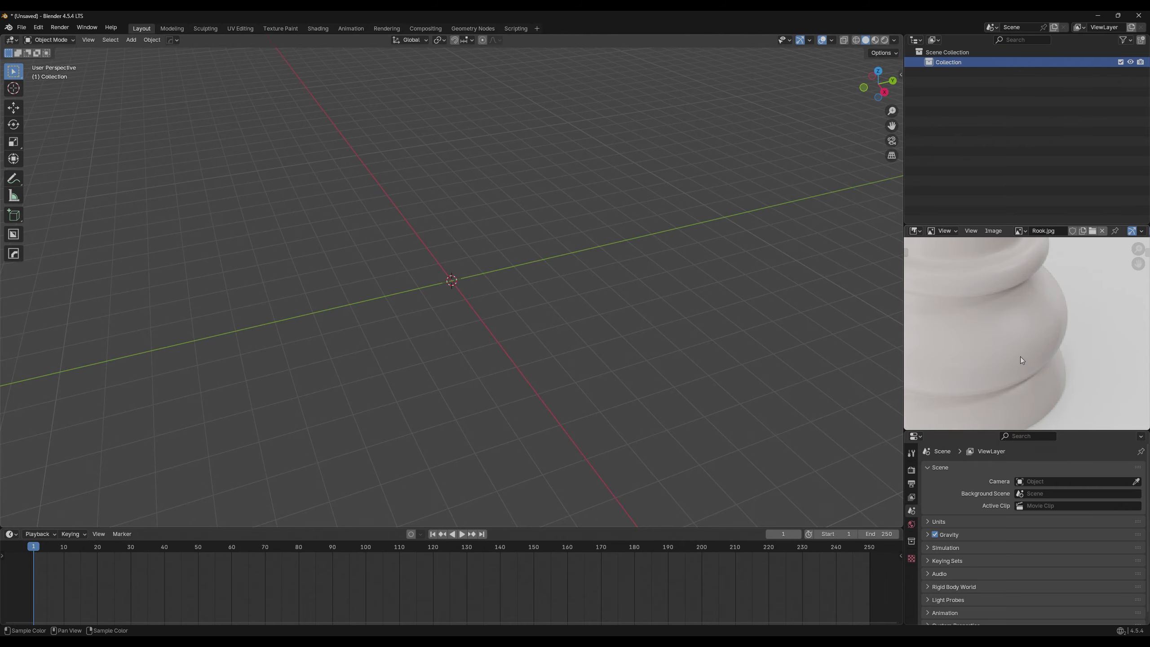
{"action": "scroll", "coordinate": [1021, 356], "scroll_direction": "down", "scroll_amount": 1}
{"action": "middle_click_drag", "start_coordinate": [947, 314], "coordinate": [1061, 319]}
{"action": "scroll", "coordinate": [1021, 308], "scroll_direction": "down", "scroll_amount": 3}
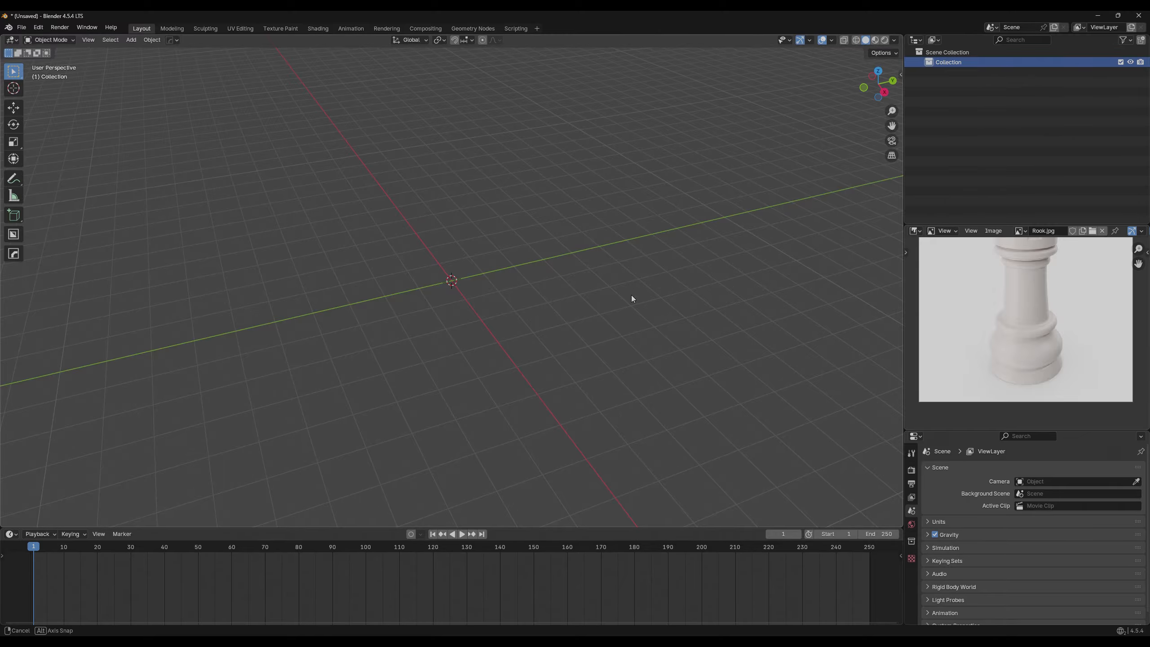
Place the 3D cursor at several spots around the world origin, leaving it off-centre on the positive Y side.
{"action": "middle_click_drag", "start_coordinate": [631, 295], "coordinate": [555, 242]}
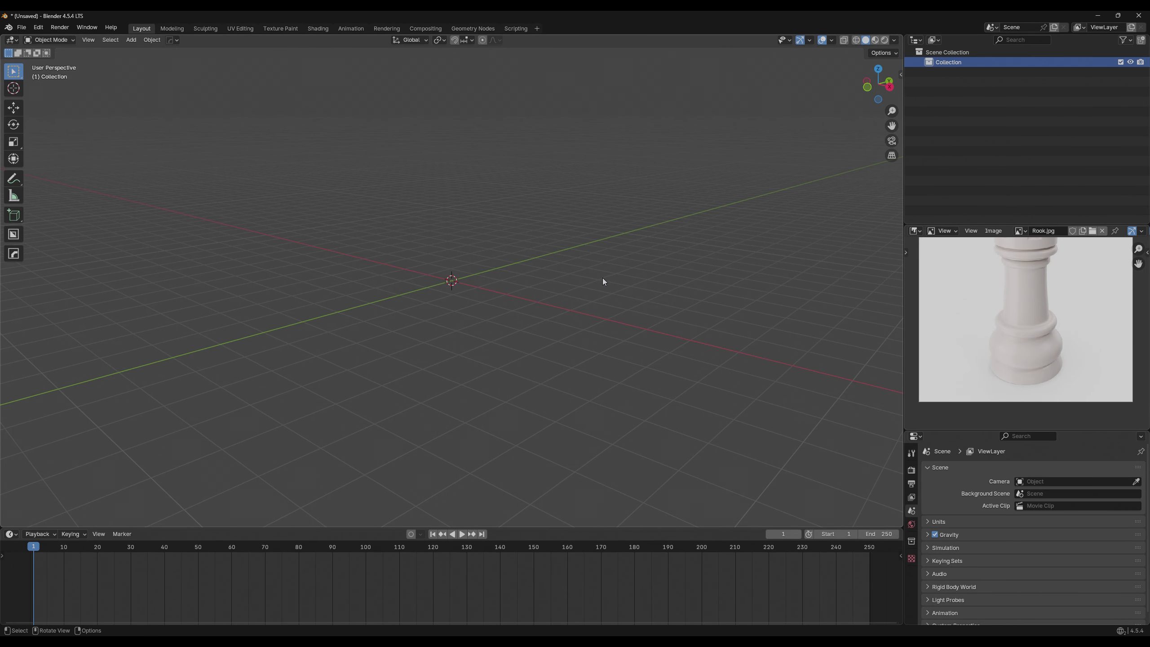
{"action": "middle_click_drag", "start_coordinate": [603, 281], "coordinate": [505, 282]}
{"action": "left_click_drag", "start_coordinate": [429, 268], "coordinate": [462, 276]}
{"action": "middle_click_drag", "start_coordinate": [467, 273], "coordinate": [491, 277]}
{"action": "left_click_drag", "start_coordinate": [399, 260], "coordinate": [438, 296]}
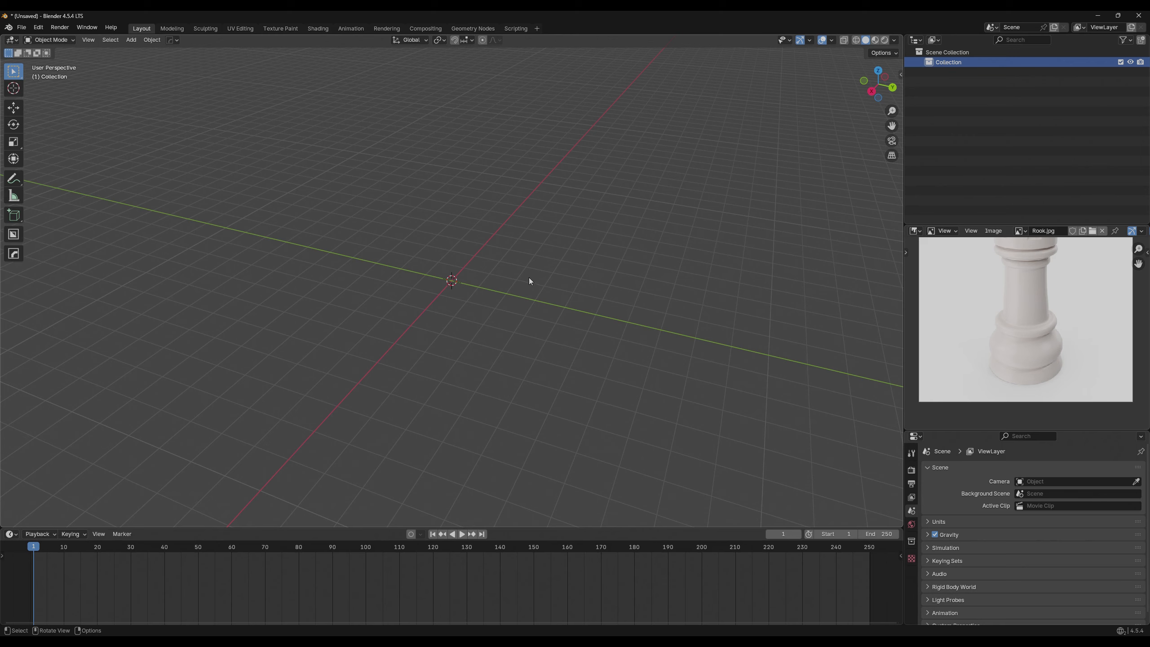
{"action": "right_click", "coordinate": [542, 261], "text": "shift"}
{"action": "right_click", "coordinate": [553, 263], "text": "shift"}
{"action": "right_click", "coordinate": [383, 286], "text": "shift"}
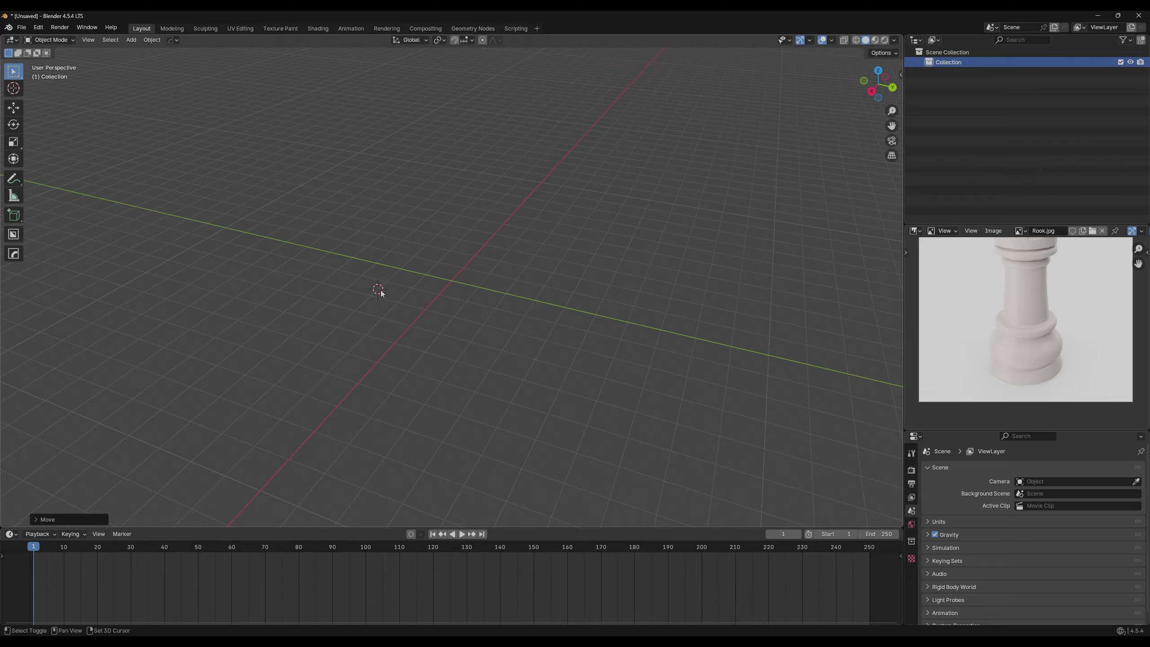
{"action": "right_click", "coordinate": [552, 266], "text": "shift"}
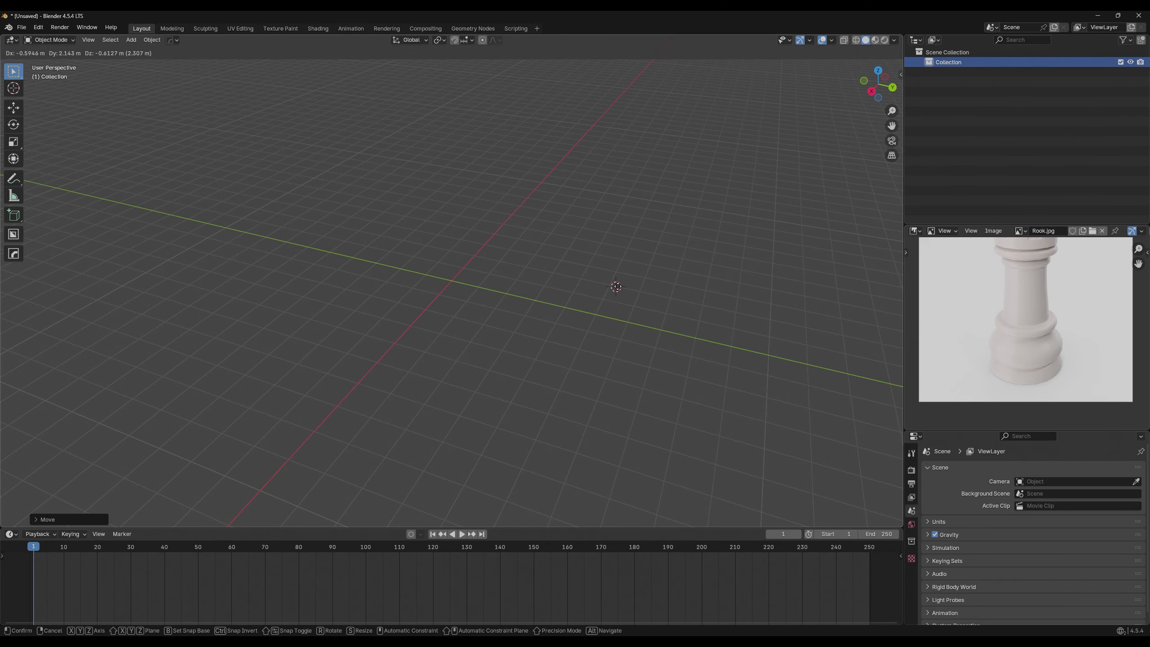
{"action": "right_click", "coordinate": [654, 265], "text": "shift"}
{"action": "right_click", "coordinate": [696, 262], "text": "shift"}
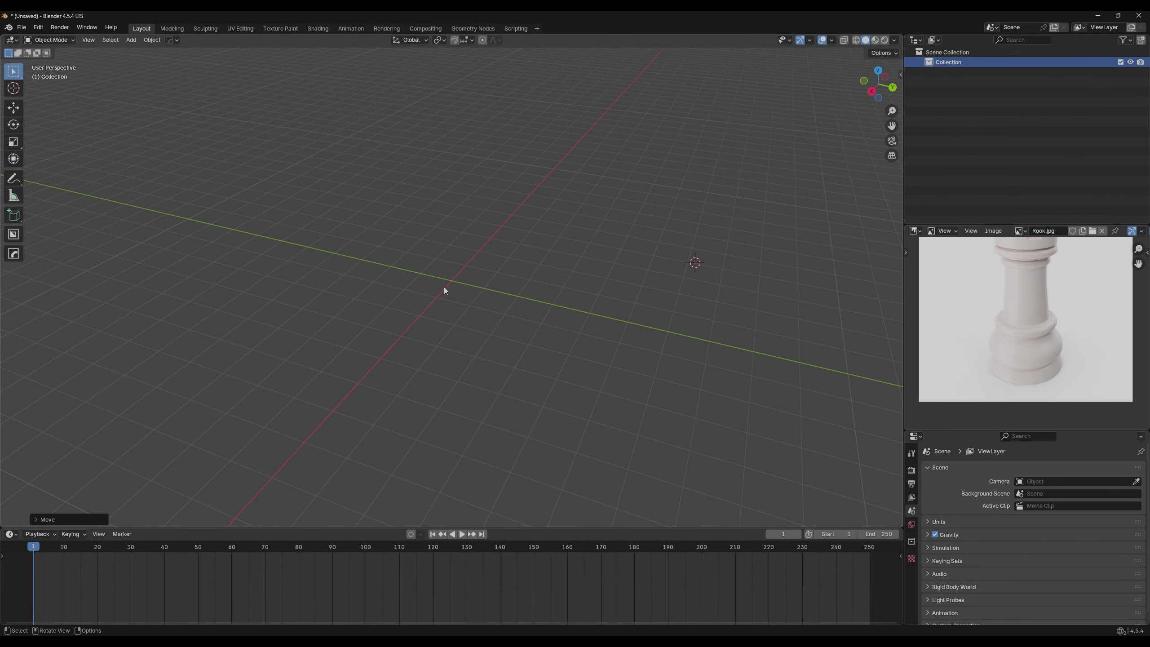
Snap the 3D cursor to the world origin.
{"action": "key", "text": "shift+s"}
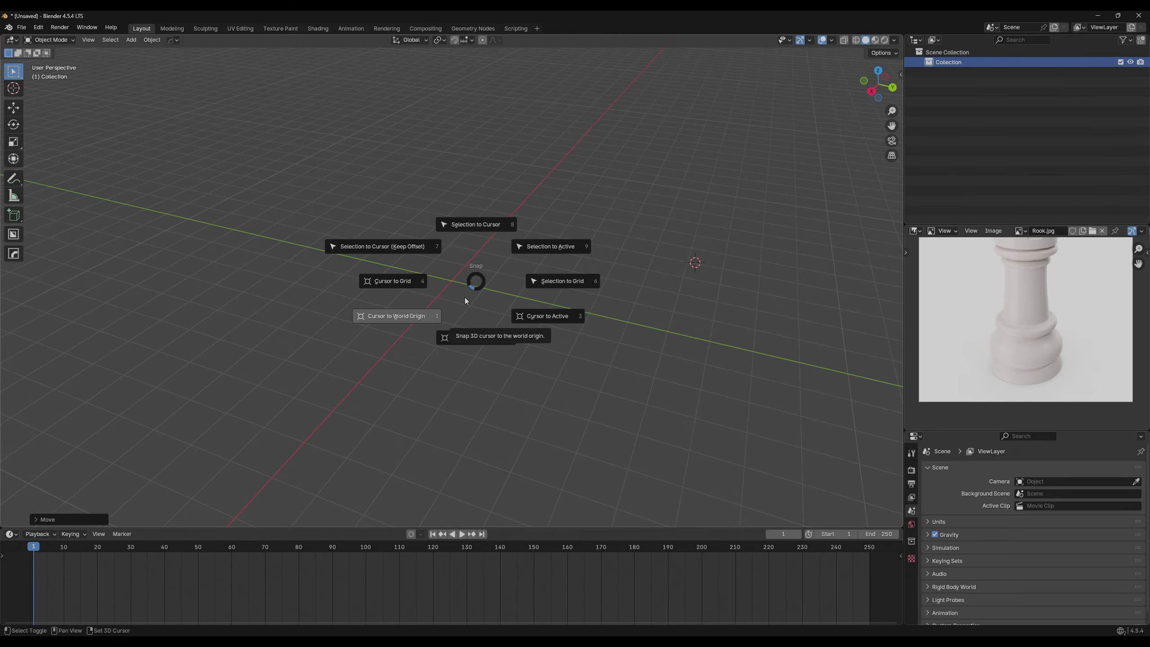
{"action": "left_click", "coordinate": [465, 297]}
{"action": "key", "text": "shift+s"}
{"action": "key", "text": "Escape"}
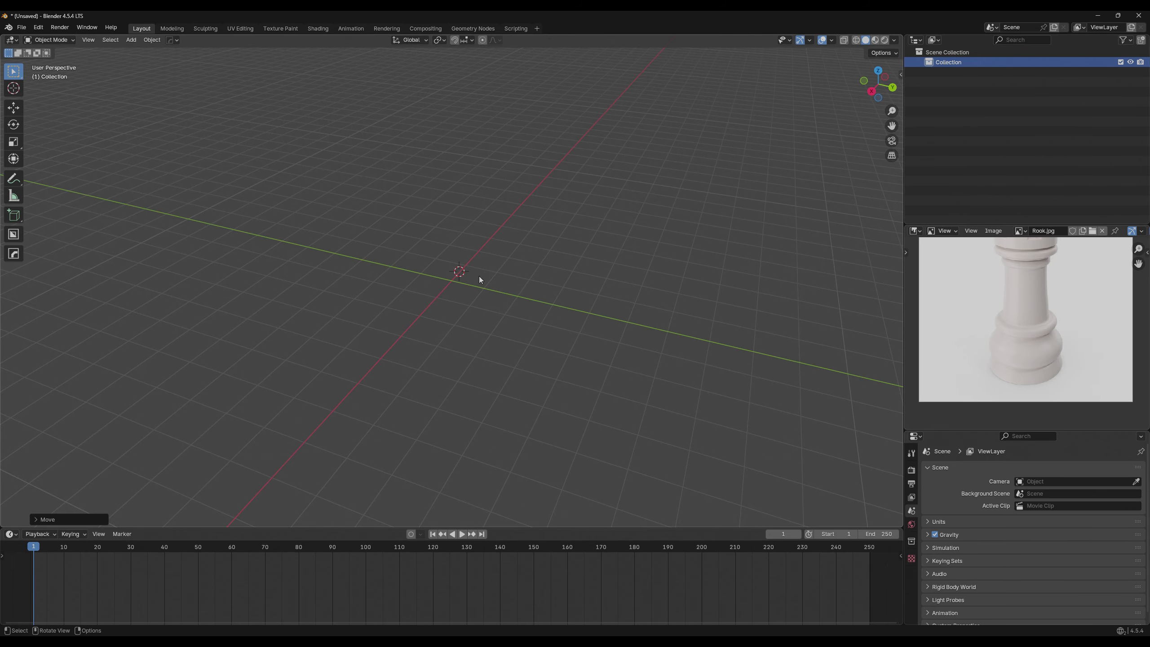
{"action": "key", "text": "shift+s"}
{"action": "left_click", "coordinate": [434, 316]}
{"action": "middle_click_drag", "start_coordinate": [434, 316], "coordinate": [498, 282]}
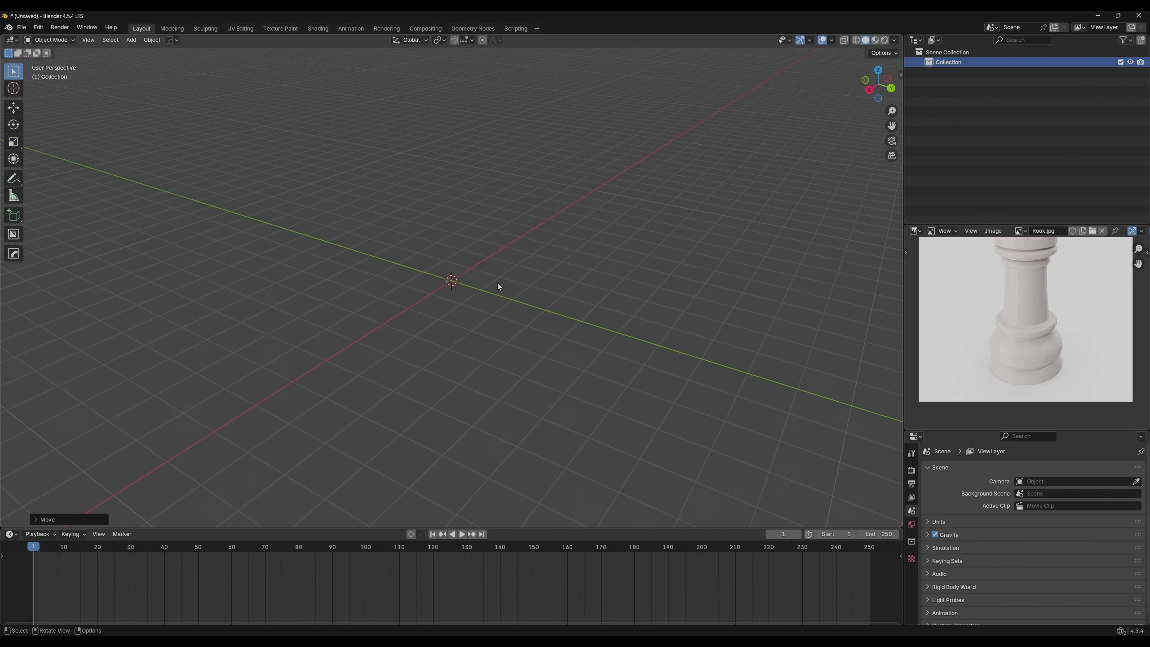
Place the 3D cursor off the origin on the grid and snap it back to the world origin, twice over.
{"action": "right_click", "coordinate": [592, 262], "text": "shift"}
{"action": "mouse_move", "coordinate": [595, 264]}
{"action": "right_mouse_down", "text": "shift"}
{"action": "mouse_move", "coordinate": [631, 238]}
{"action": "mouse_move", "coordinate": [686, 244]}
{"action": "mouse_move", "coordinate": [608, 260]}
{"action": "mouse_move", "coordinate": [454, 177]}
{"action": "mouse_move", "coordinate": [526, 331]}
{"action": "mouse_move", "coordinate": [592, 251]}
{"action": "right_mouse_up", "text": "shift"}
{"action": "key", "text": "shift+a"}
{"action": "key", "text": "shift+s"}
{"action": "left_click", "coordinate": [460, 322]}
{"action": "right_click", "coordinate": [611, 255], "text": "shift"}
{"action": "key", "text": "shift+s"}
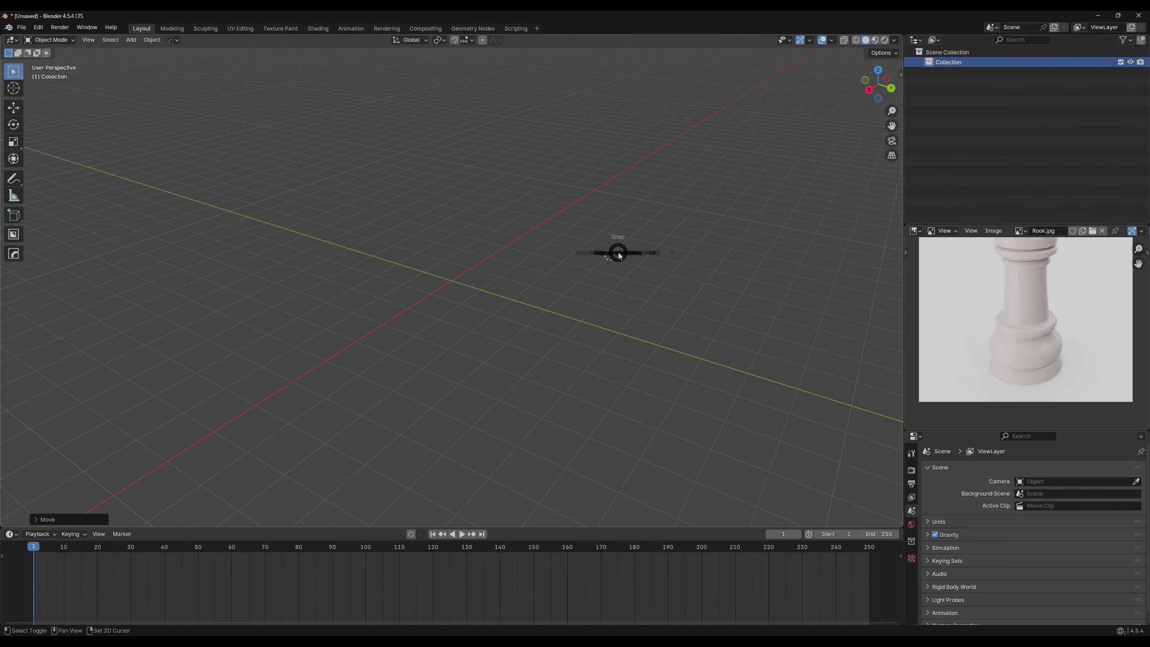
{"action": "left_click", "coordinate": [471, 320]}
{"action": "key", "text": "shift+a"}
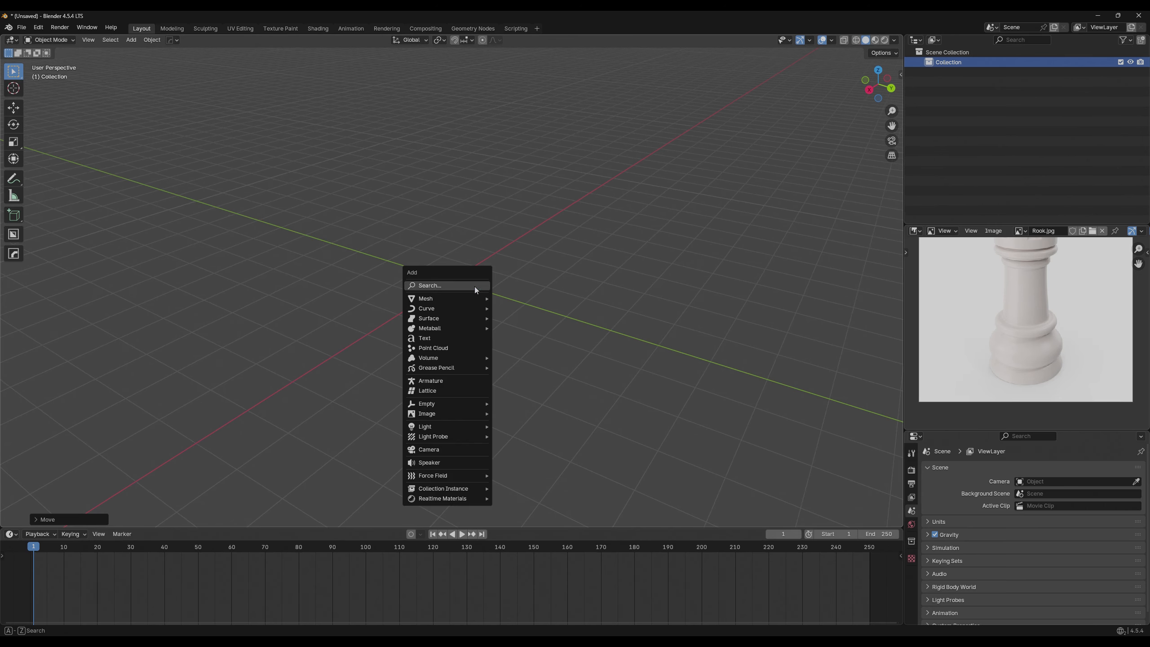
{"action": "key", "text": "Escape"}
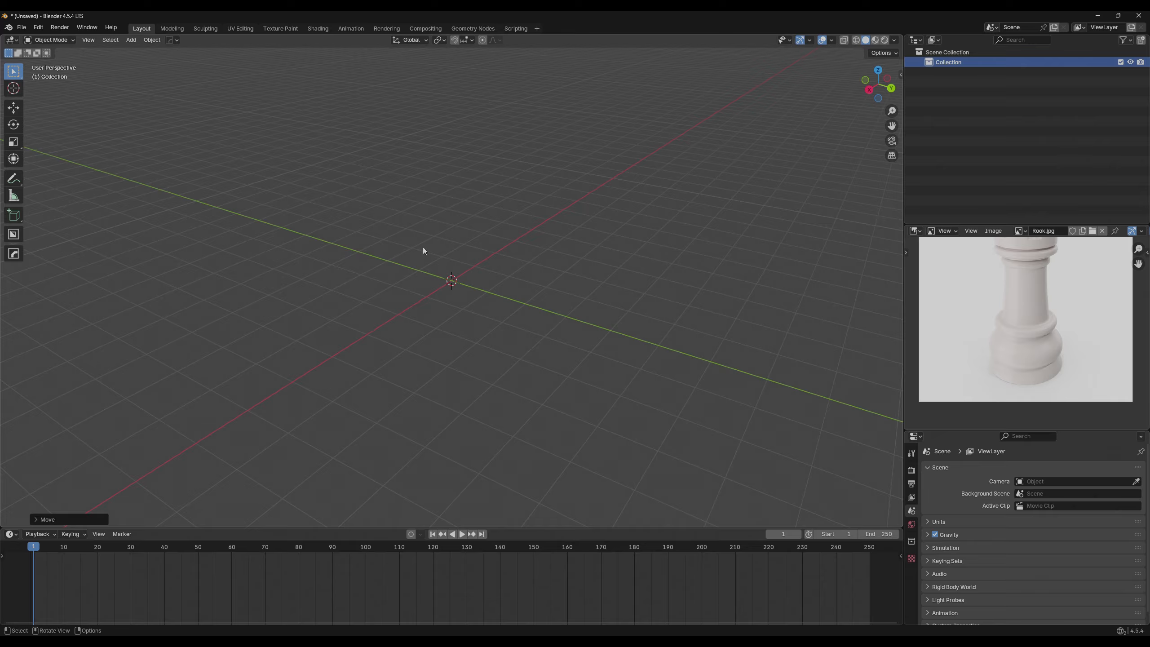
{"action": "key", "text": "shift+a"}
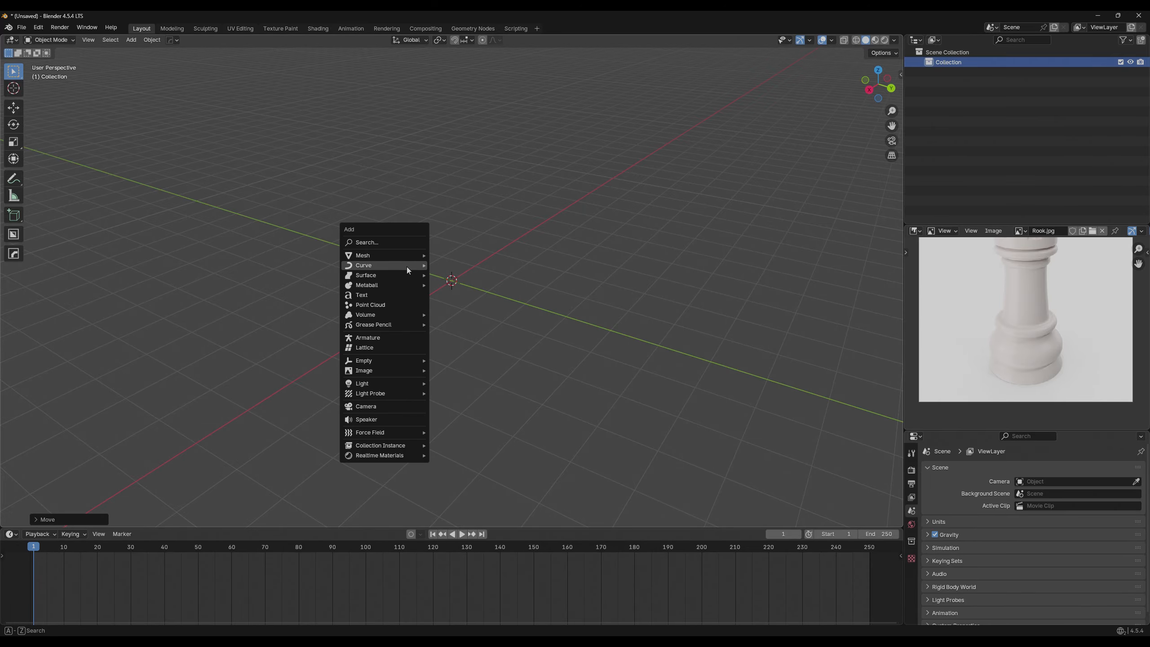
{"action": "mouse_move", "coordinate": [405, 262]}
{"action": "left_click", "coordinate": [356, 197]}
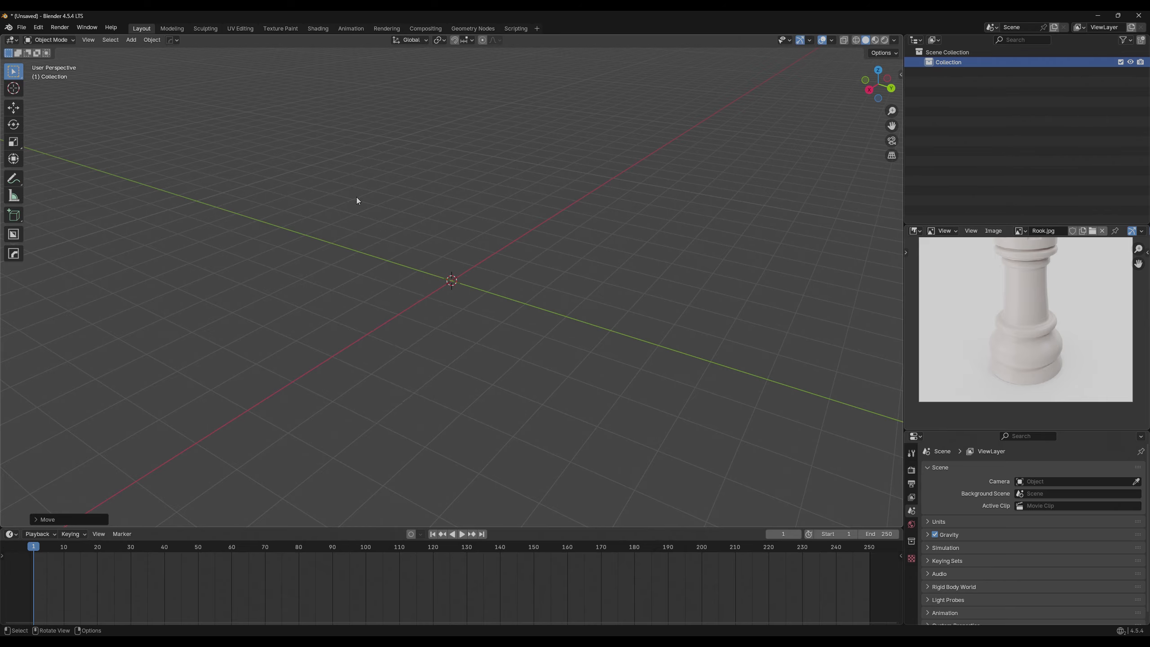
{"action": "left_click", "coordinate": [130, 40]}
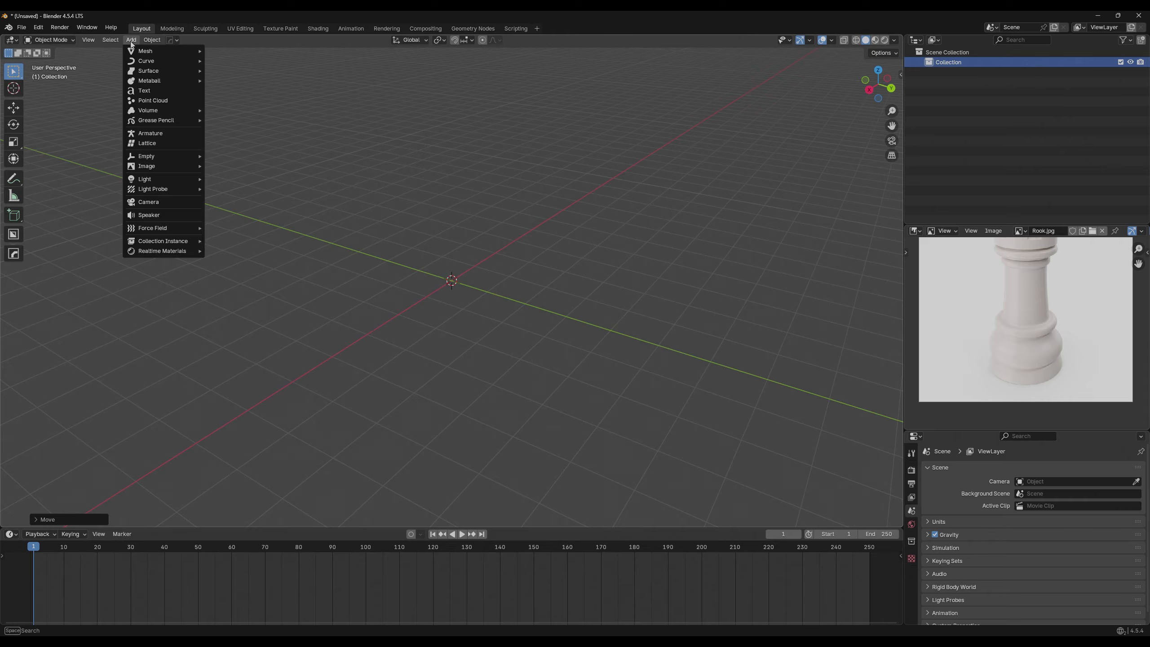
{"action": "mouse_move", "coordinate": [143, 54]}
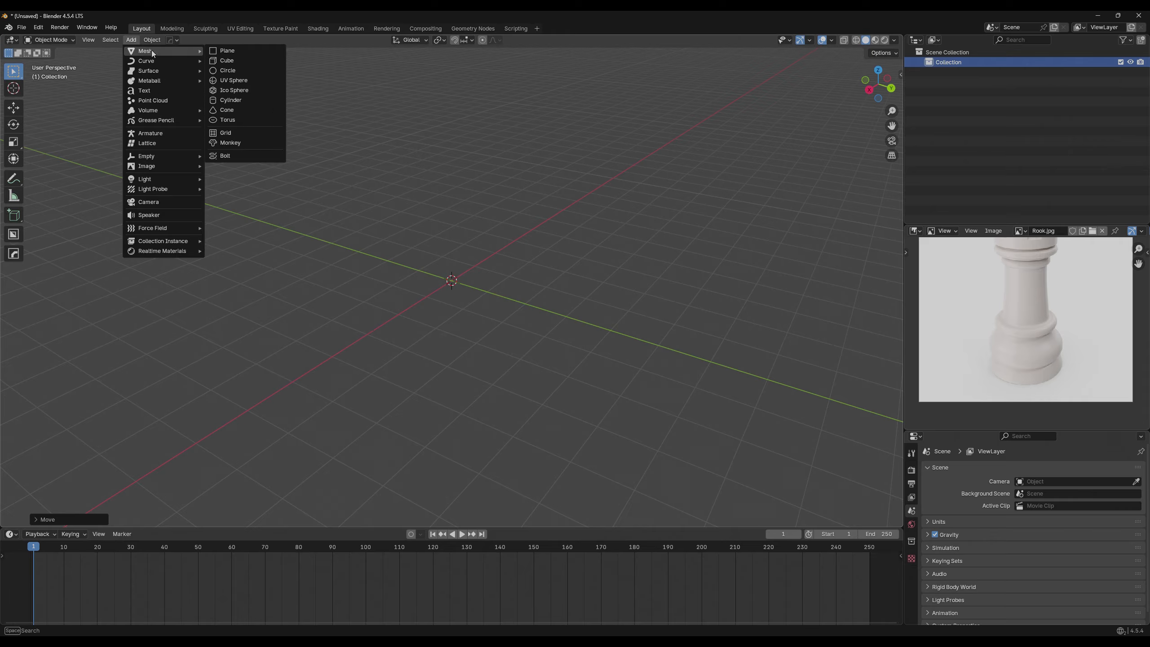
Add a mesh circle at the world origin and leave it selected.
{"action": "key", "text": "shift+a"}
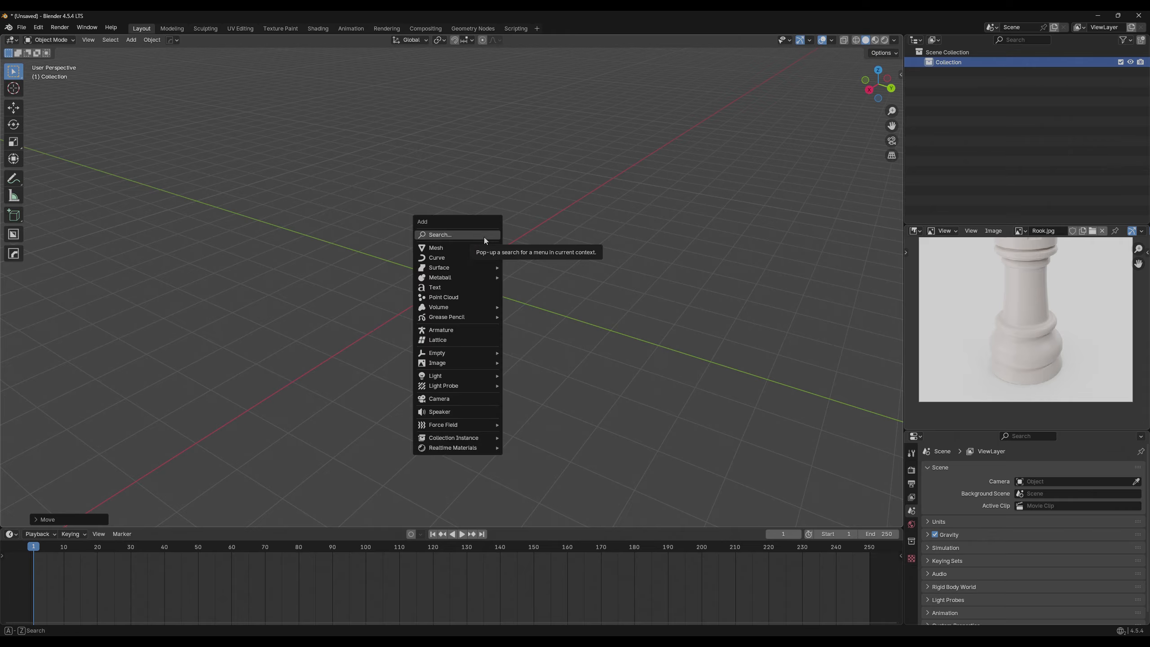
{"action": "mouse_move", "coordinate": [486, 251]}
{"action": "left_click", "coordinate": [557, 267]}
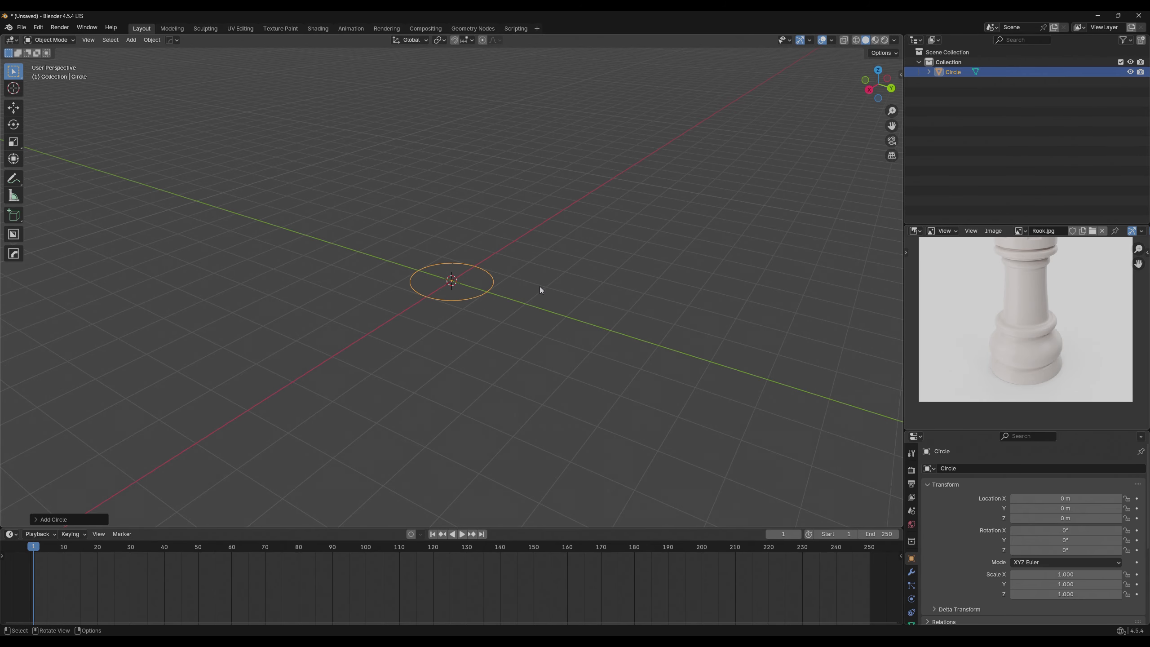
{"action": "middle_click_drag", "start_coordinate": [527, 274], "coordinate": [518, 299]}
{"action": "scroll", "coordinate": [519, 299], "scroll_direction": "up", "scroll_amount": 4}
{"action": "scroll", "coordinate": [505, 275], "scroll_direction": "up", "scroll_amount": 3}
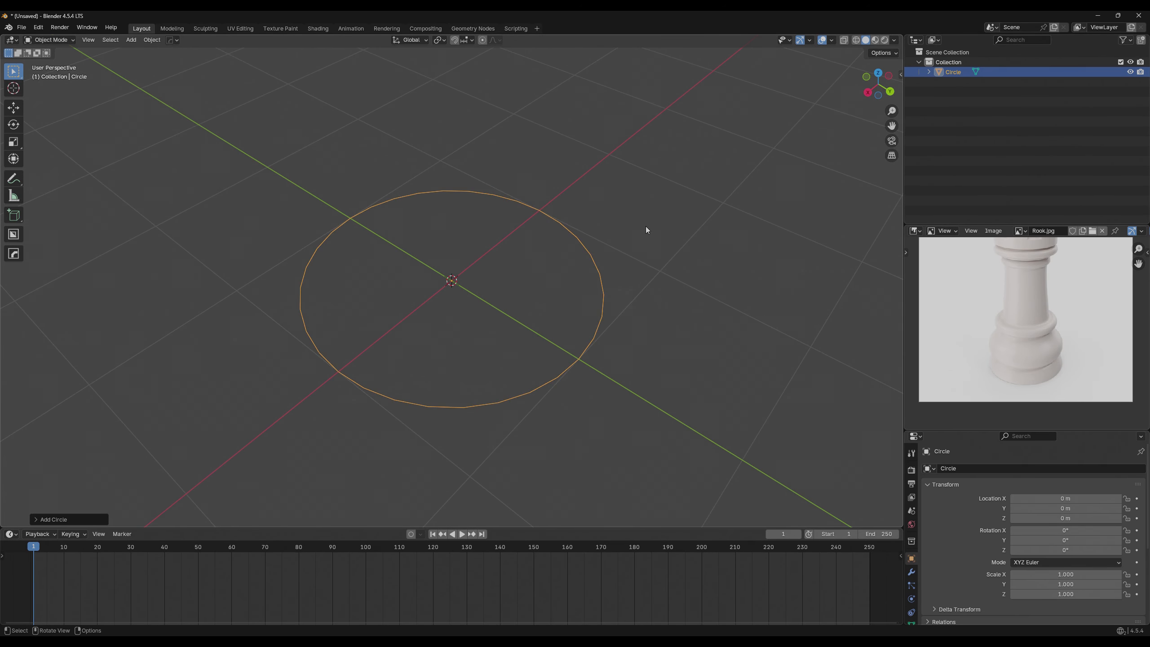
{"action": "left_click", "coordinate": [645, 232]}
{"action": "left_click", "coordinate": [564, 230]}
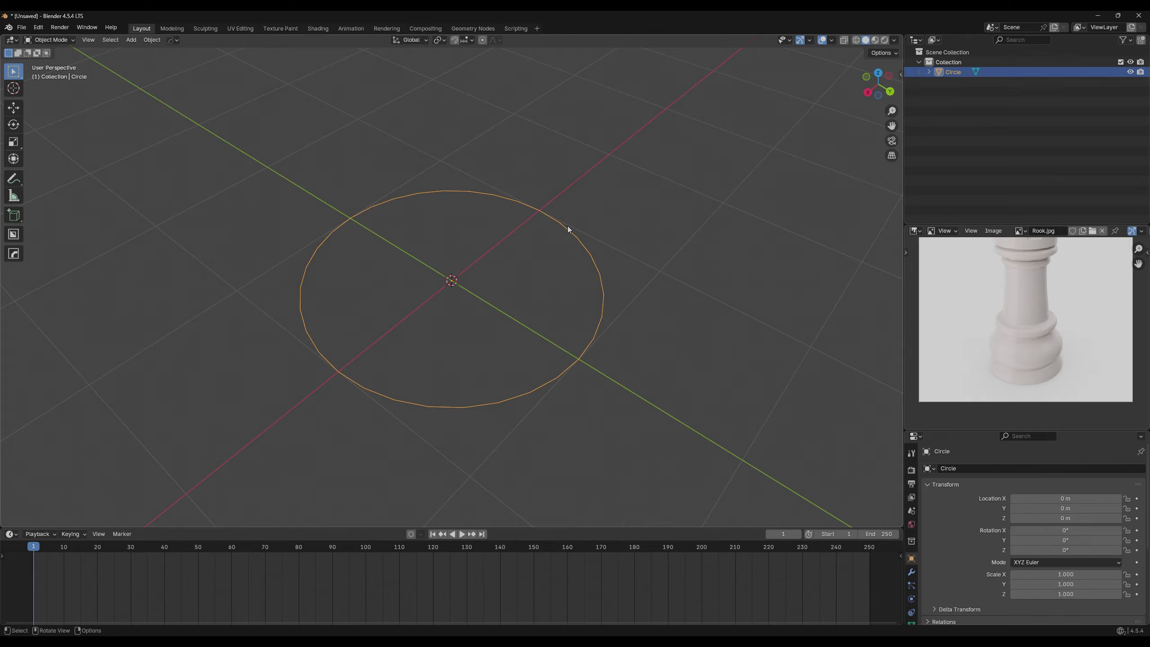
Reselect the circle and enter Edit Mode on it.
{"action": "middle_click_drag", "start_coordinate": [1058, 315], "coordinate": [1050, 340]}
{"action": "scroll", "coordinate": [1043, 311], "scroll_direction": "up", "scroll_amount": 1}
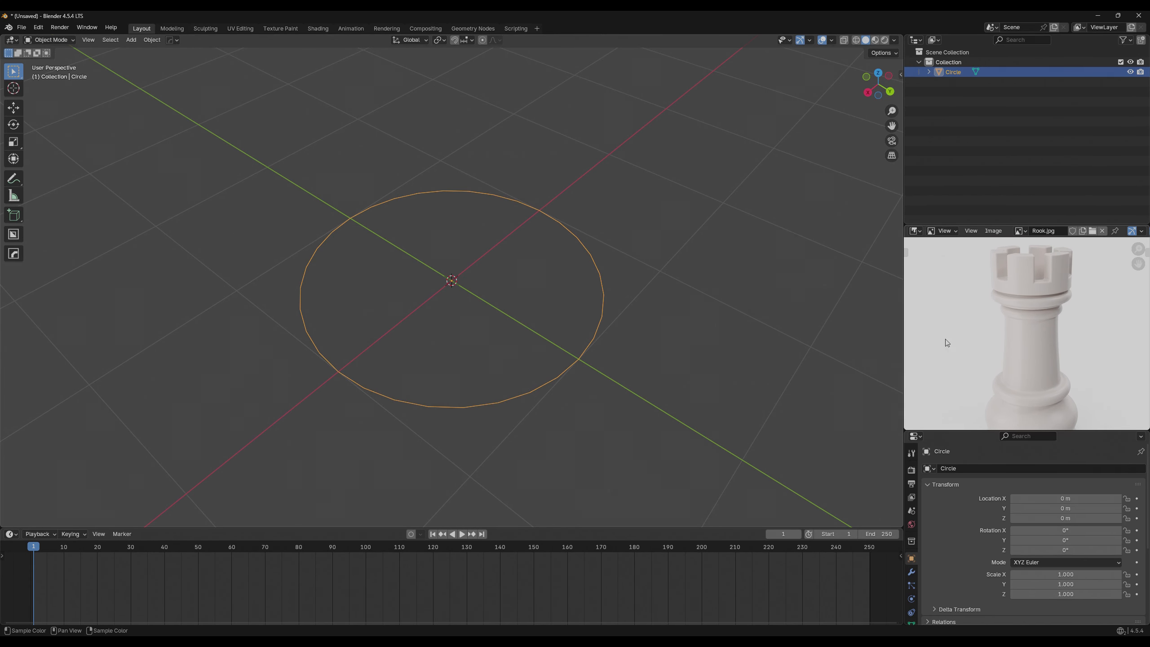
{"action": "left_click", "coordinate": [624, 309]}
{"action": "left_click", "coordinate": [612, 304]}
{"action": "key", "text": "Tab"}
{"action": "middle_click_drag", "start_coordinate": [658, 303], "coordinate": [630, 280]}
{"action": "scroll", "coordinate": [630, 280], "scroll_direction": "up", "scroll_amount": 3}
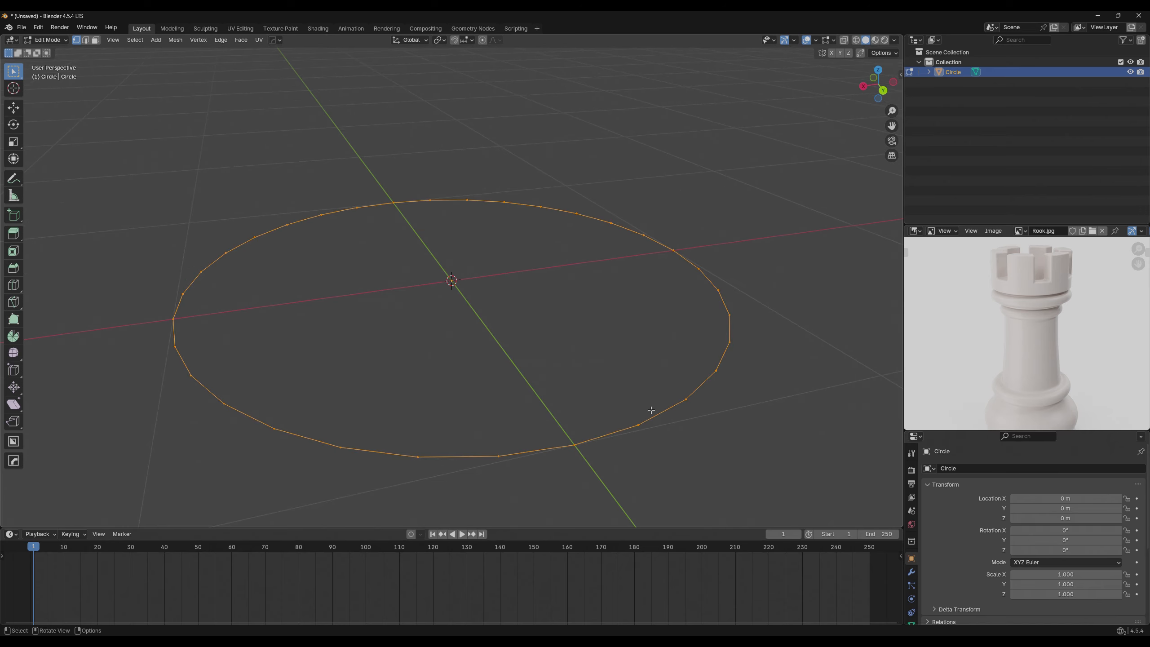
Try moving individual vertices and one edge on the near side of the circle, cancelling each move.
{"action": "left_click_drag", "start_coordinate": [612, 409], "coordinate": [668, 449]}
{"action": "middle_click_drag", "start_coordinate": [654, 439], "coordinate": [644, 408]}
{"action": "key", "text": "g"}
{"action": "right_click", "coordinate": [652, 374]}
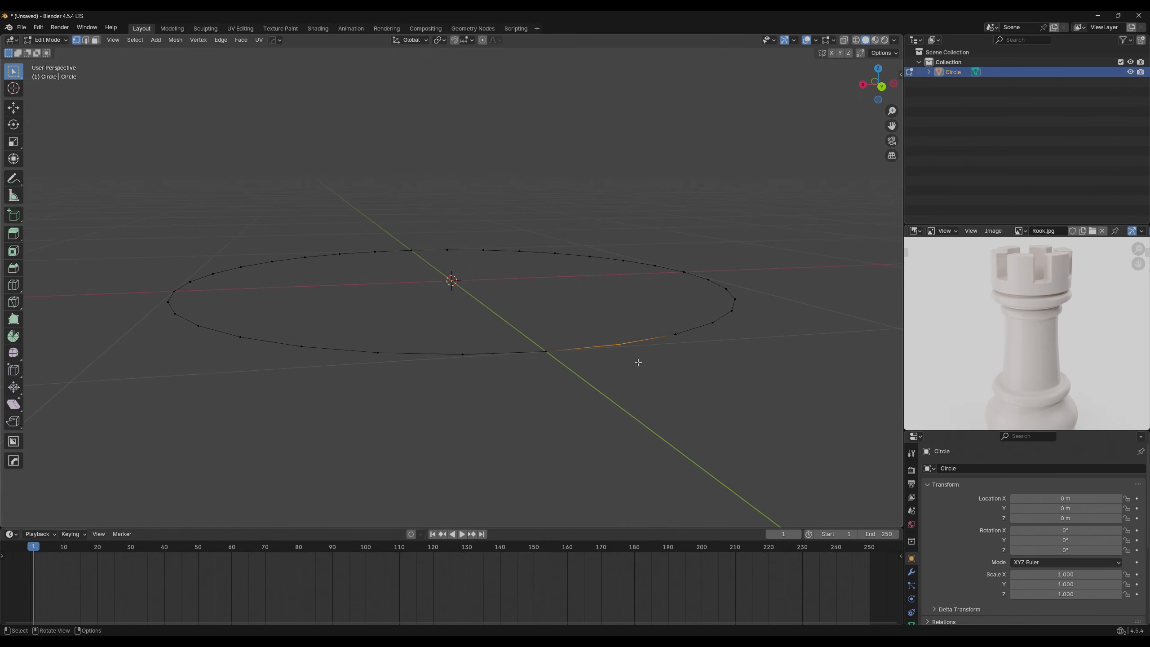
{"action": "key", "text": "2"}
{"action": "left_click", "coordinate": [534, 361]}
{"action": "key", "text": "g"}
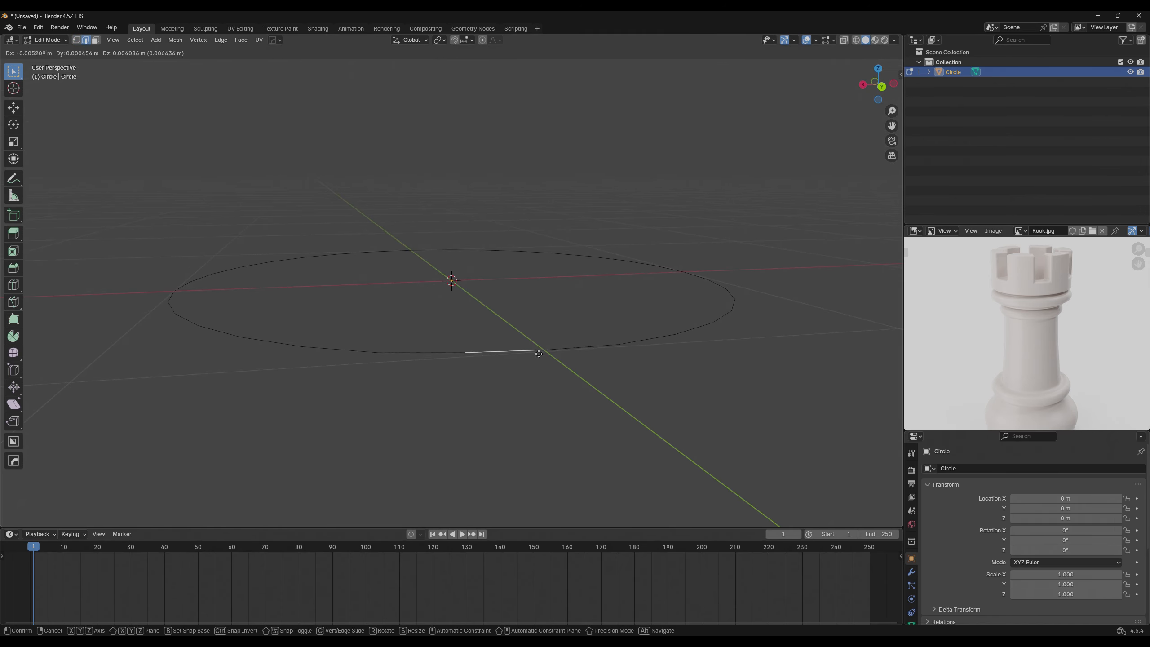
{"action": "right_click", "coordinate": [537, 342]}
{"action": "key", "text": "1"}
{"action": "left_click", "coordinate": [502, 372]}
{"action": "key", "text": "g"}
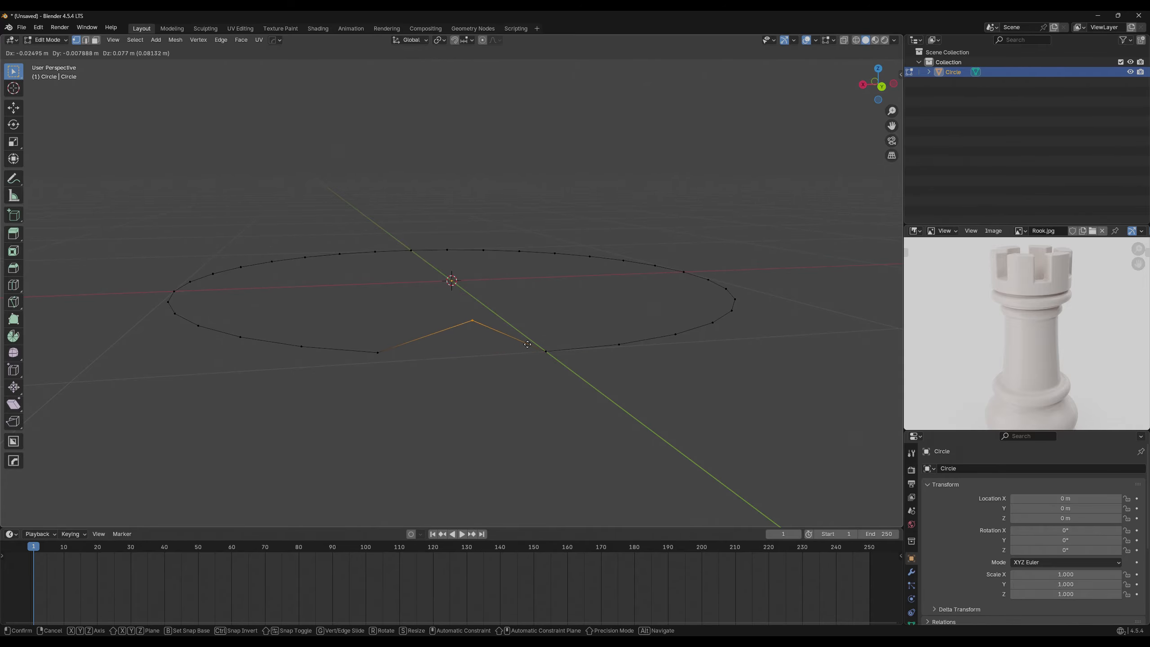
{"action": "right_click", "coordinate": [522, 344]}
Enlarge the Properties editor and show the circle's modifier properties.
{"action": "middle_click_drag", "start_coordinate": [747, 289], "coordinate": [739, 307]}
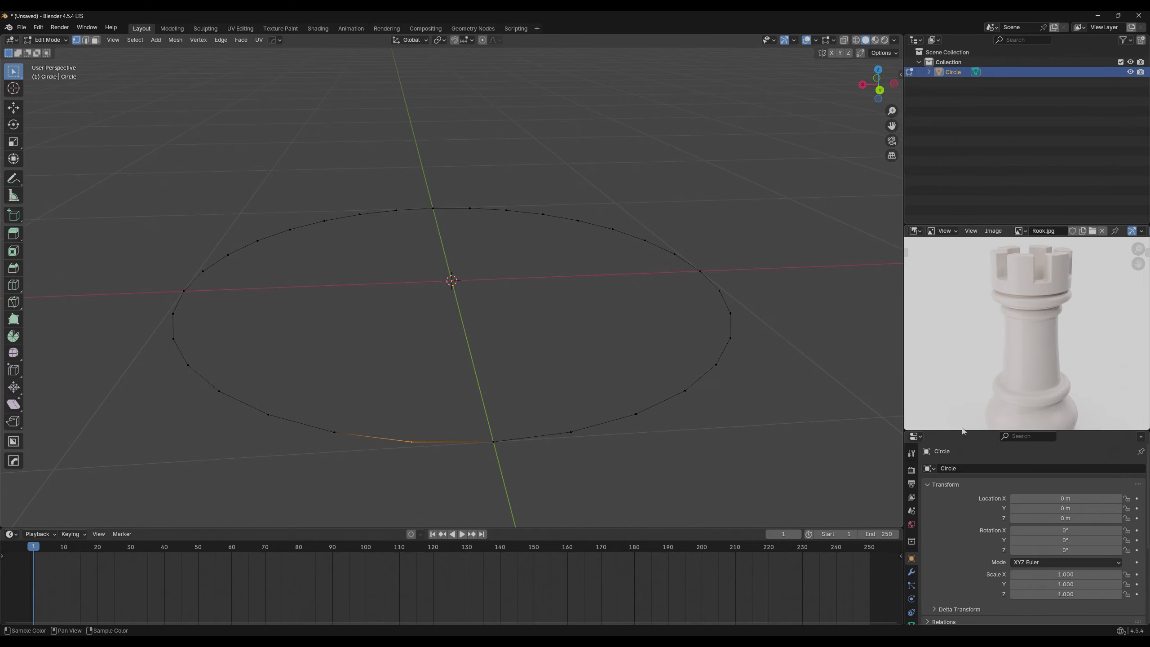
{"action": "left_click_drag", "start_coordinate": [963, 431], "coordinate": [958, 350]}
{"action": "left_click", "coordinate": [911, 493]}
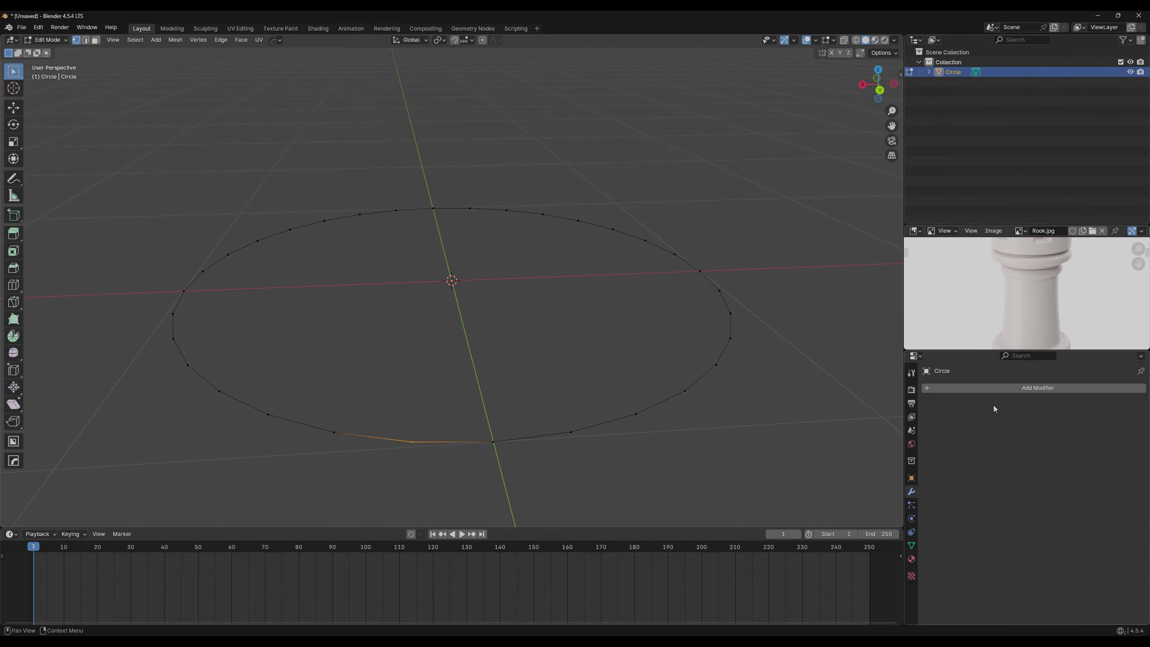
{"action": "left_click", "coordinate": [1003, 388]}
{"action": "middle_click_drag", "start_coordinate": [617, 327], "coordinate": [586, 330]}
{"action": "scroll", "coordinate": [270, 199], "scroll_direction": "down", "scroll_amount": 4}
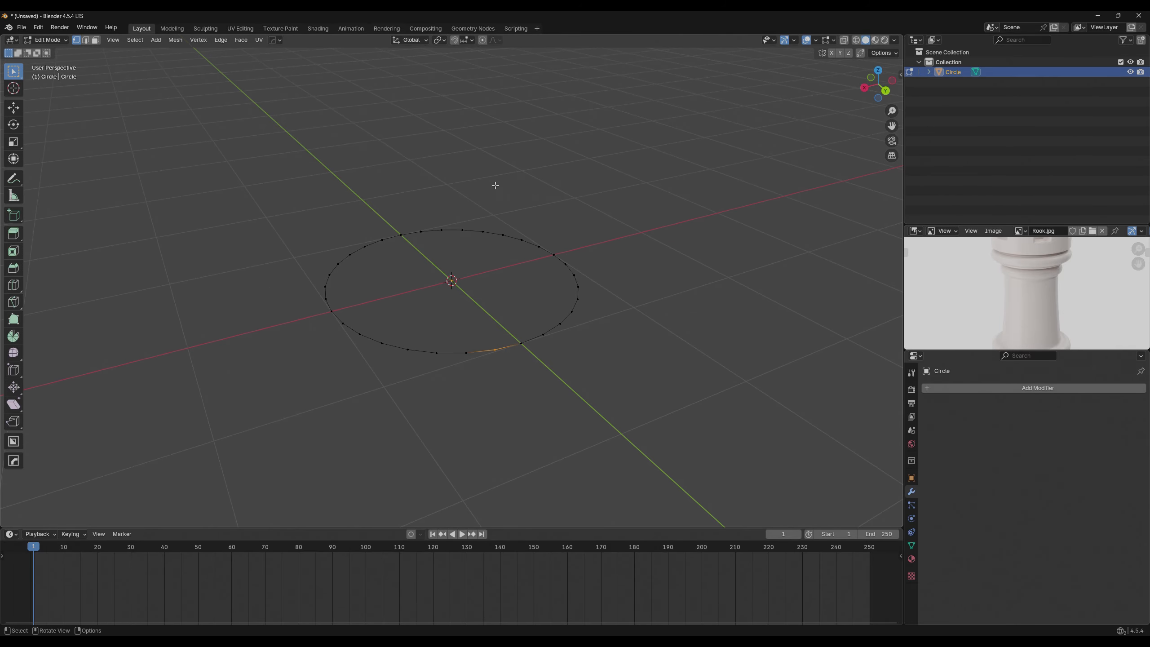
Box-select the vertices along the circle's far side and select the whole circle.
{"action": "left_click_drag", "start_coordinate": [455, 190], "coordinate": [634, 327]}
{"action": "middle_click_drag", "start_coordinate": [634, 326], "coordinate": [598, 324]}
{"action": "scroll", "coordinate": [539, 283], "scroll_direction": "up", "scroll_amount": 3}
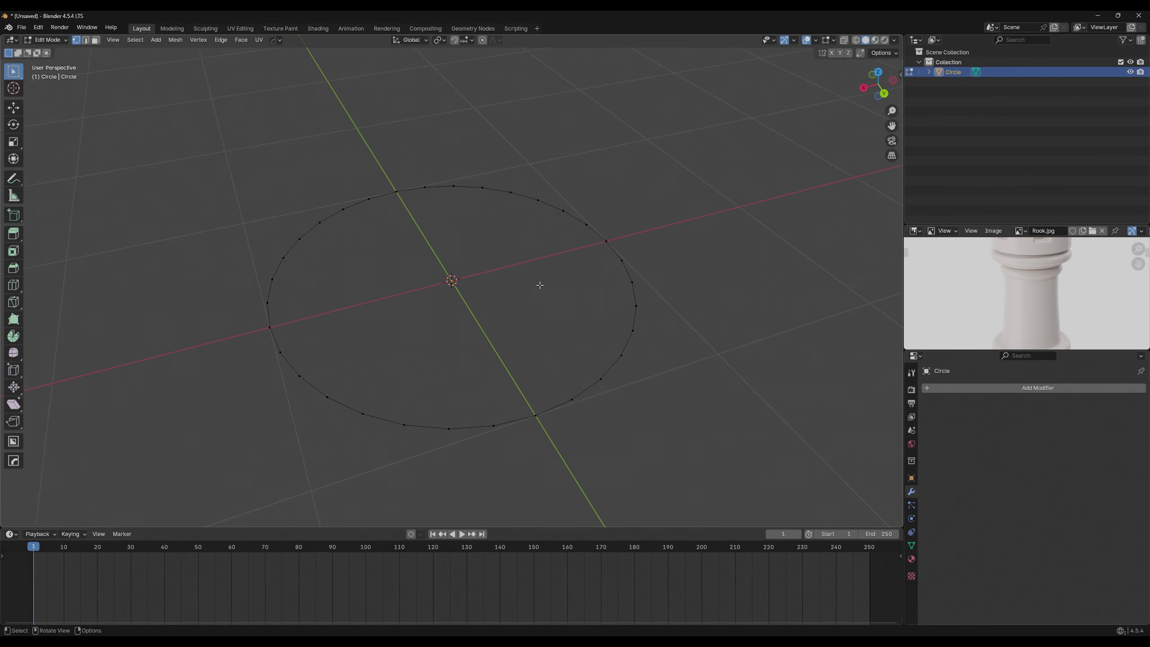
{"action": "left_click_drag", "start_coordinate": [346, 145], "coordinate": [707, 240]}
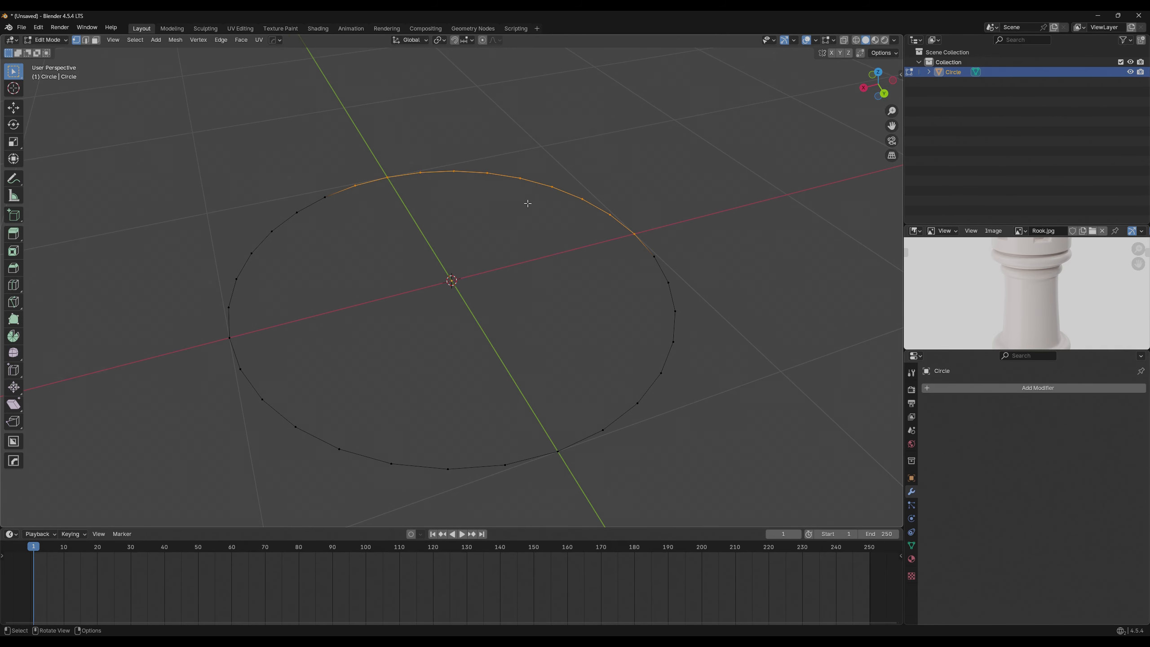
{"action": "scroll", "coordinate": [501, 239], "scroll_direction": "down", "scroll_amount": 3}
{"action": "key", "text": "a"}
{"action": "middle_click_drag", "start_coordinate": [606, 385], "coordinate": [664, 320]}
{"action": "scroll", "coordinate": [652, 326], "scroll_direction": "down", "scroll_amount": 1}
Pick single vertices and box-select groups of vertices along the circle's near side.
{"action": "left_click", "coordinate": [504, 365]}
{"action": "middle_click_drag", "start_coordinate": [505, 366], "coordinate": [513, 356]}
{"action": "scroll", "coordinate": [498, 353], "scroll_direction": "up", "scroll_amount": 2}
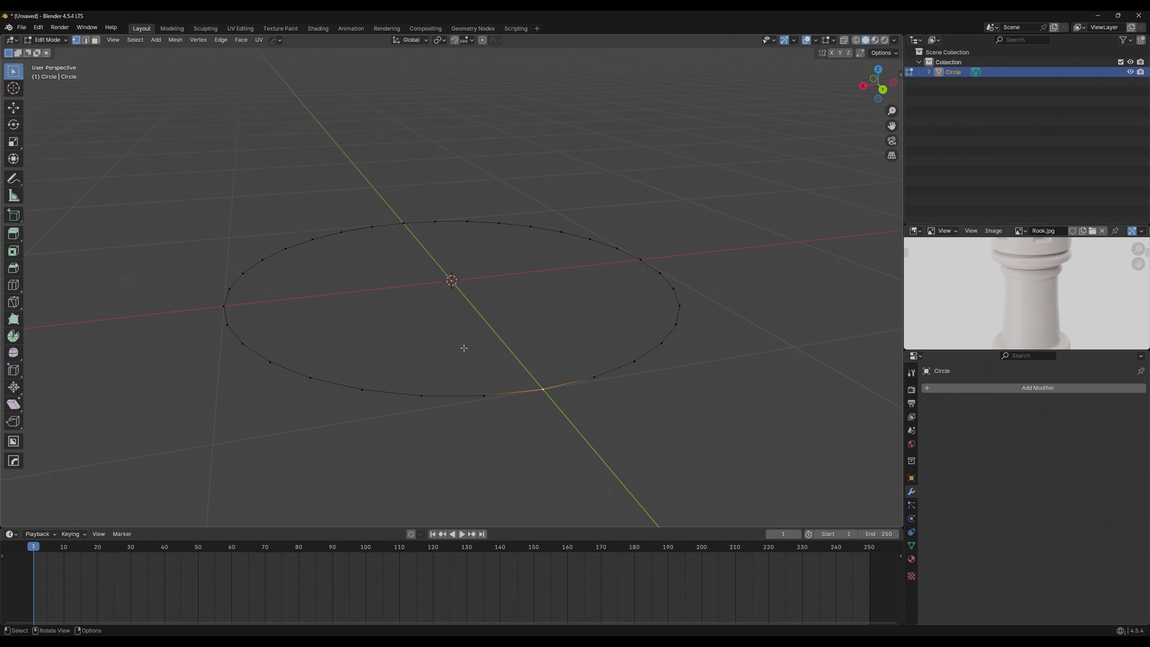
{"action": "left_click", "coordinate": [424, 401]}
{"action": "left_click_drag", "start_coordinate": [378, 402], "coordinate": [419, 469]}
{"action": "left_click_drag", "start_coordinate": [299, 339], "coordinate": [600, 459]}
{"action": "middle_click_drag", "start_coordinate": [435, 373], "coordinate": [422, 380]}
{"action": "left_click", "coordinate": [386, 379]}
Switch to edge select and pick single edges and box-select groups of edges around the circle.
{"action": "key", "text": "2"}
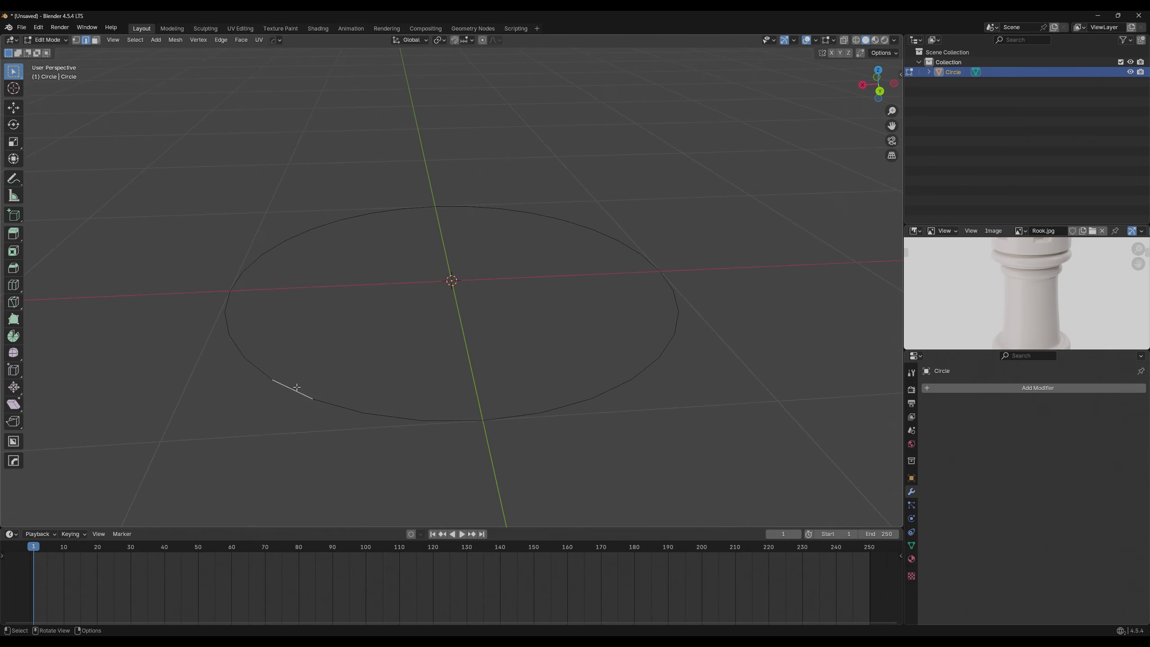
{"action": "left_click", "coordinate": [232, 302]}
{"action": "left_click", "coordinate": [238, 283]}
{"action": "left_click", "coordinate": [255, 266]}
{"action": "left_click", "coordinate": [494, 406]}
{"action": "left_click_drag", "start_coordinate": [580, 376], "coordinate": [693, 427]}
{"action": "left_click_drag", "start_coordinate": [562, 293], "coordinate": [743, 438]}
{"action": "left_click", "coordinate": [653, 411]}
Try the face and edge select modes, return to vertex select, and select and deselect all of the circle's vertices.
{"action": "key", "text": "3"}
{"action": "key", "text": "2"}
{"action": "key", "text": "1"}
{"action": "key", "text": "a"}
{"action": "middle_click_drag", "start_coordinate": [694, 480], "coordinate": [687, 483]}
{"action": "key", "text": "alt+a"}
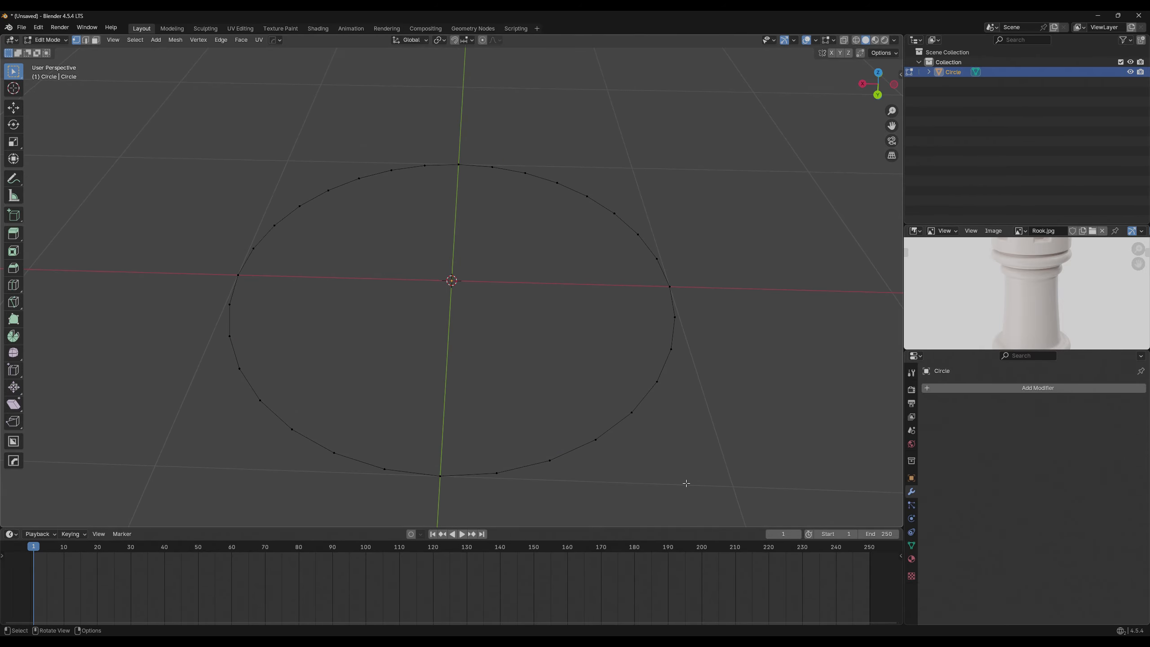
Return to Object Mode and select the circle object.
{"action": "scroll", "coordinate": [532, 418], "scroll_direction": "down", "scroll_amount": 2}
{"action": "middle_click_drag", "start_coordinate": [503, 354], "coordinate": [532, 382]}
{"action": "scroll", "coordinate": [532, 382], "scroll_direction": "up", "scroll_amount": 3}
{"action": "scroll", "coordinate": [532, 382], "scroll_direction": "down", "scroll_amount": 3}
{"action": "middle_click_drag", "start_coordinate": [467, 360], "coordinate": [499, 332]}
{"action": "key", "text": "Tab"}
{"action": "left_click", "coordinate": [66, 41]}
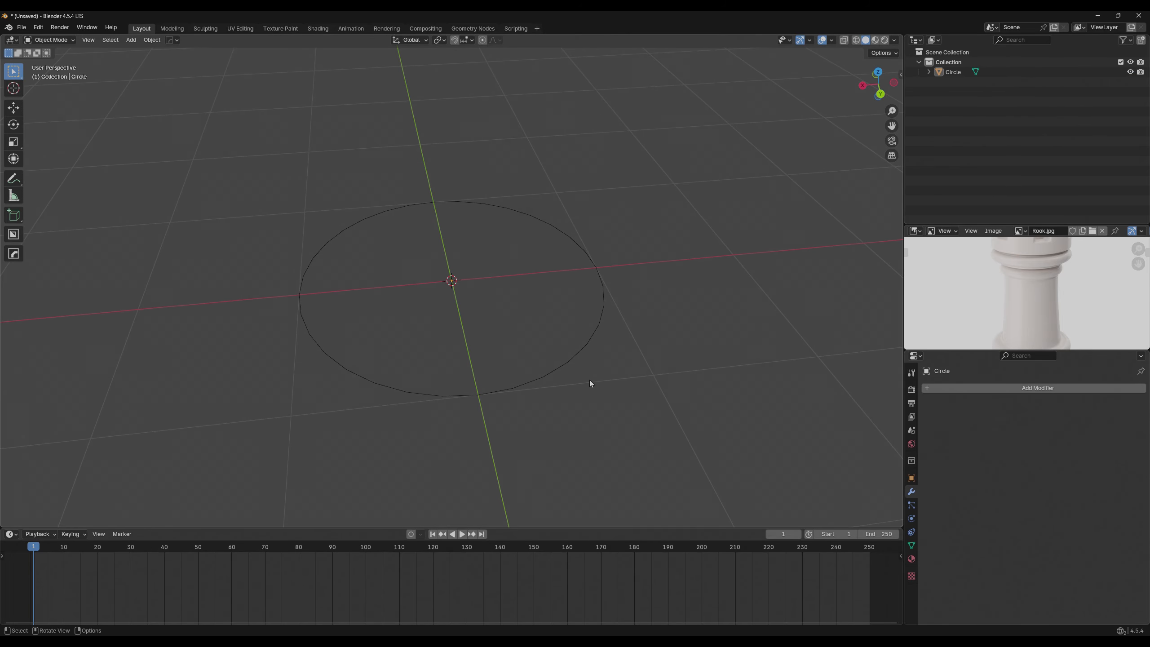
{"action": "left_click_drag", "start_coordinate": [283, 160], "coordinate": [705, 490]}
{"action": "scroll", "coordinate": [625, 394], "scroll_direction": "down", "scroll_amount": 3}
{"action": "middle_click_drag", "start_coordinate": [617, 385], "coordinate": [605, 381]}
Add a mesh plane beside the circle on the positive X axis, scaled slightly smaller than the circle's width.
{"action": "key", "text": "shift+a"}
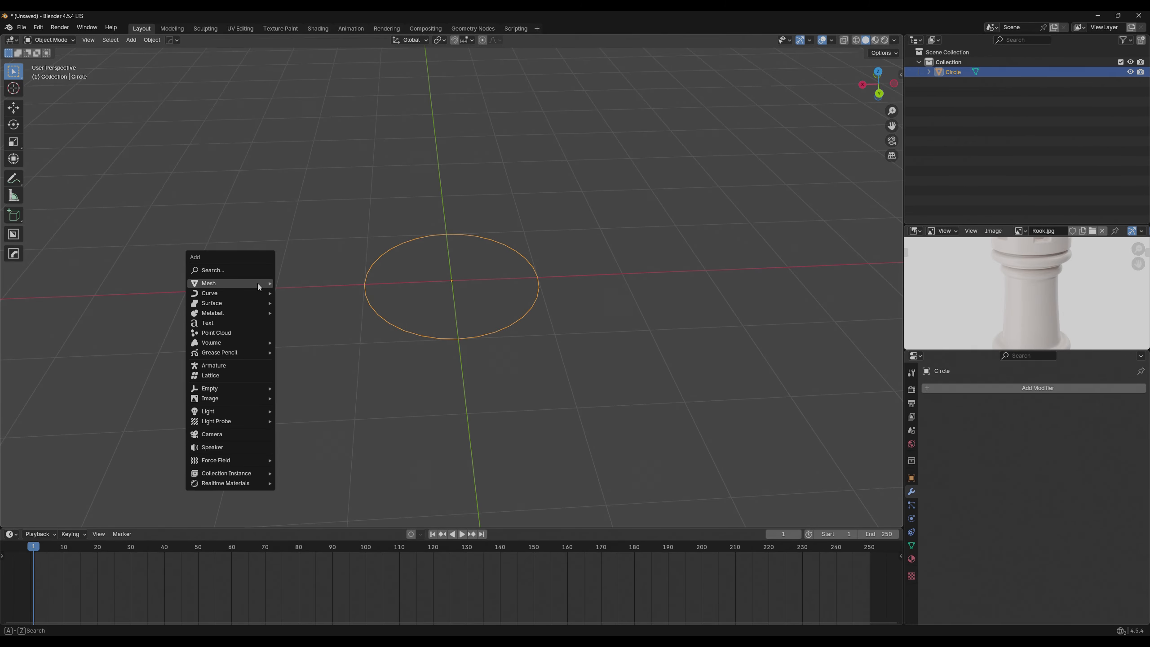
{"action": "mouse_move", "coordinate": [259, 285]}
{"action": "left_click", "coordinate": [300, 285]}
{"action": "key", "text": "s"}
{"action": "left_click", "coordinate": [477, 305]}
{"action": "left_click", "coordinate": [290, 276]}
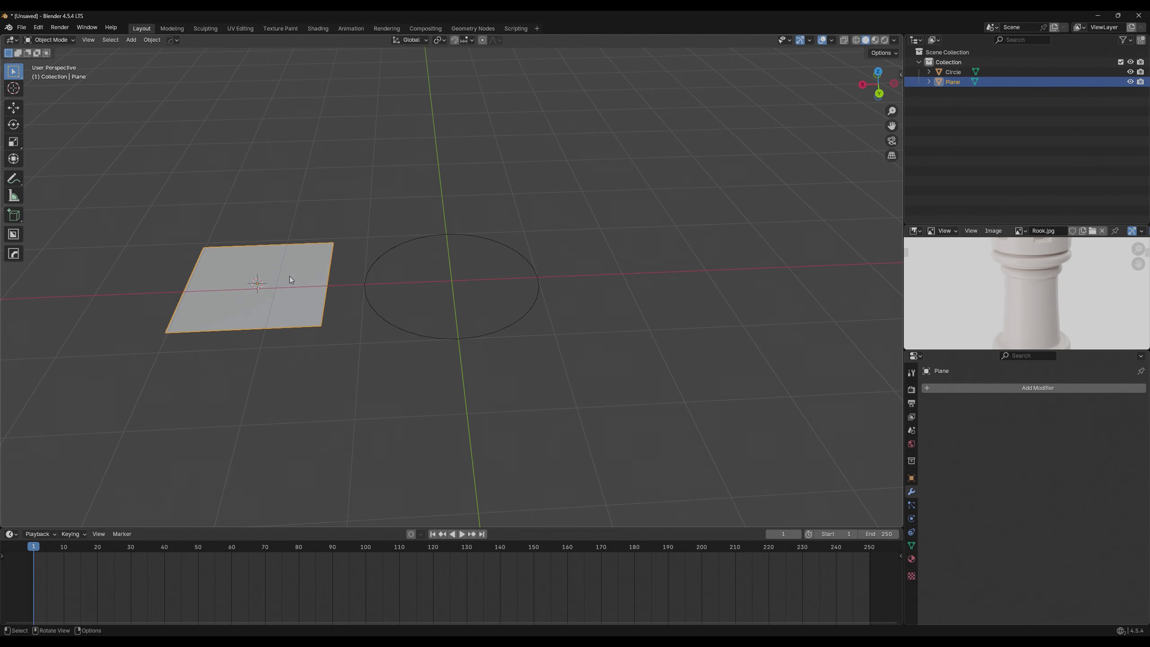
Enter Edit Mode on the plane, pick and clear its single face in face select mode, and return to Object Mode.
{"action": "left_click", "coordinate": [369, 203]}
{"action": "middle_click_drag", "start_coordinate": [370, 201], "coordinate": [367, 229]}
{"action": "left_click", "coordinate": [306, 256]}
{"action": "key", "text": "Tab"}
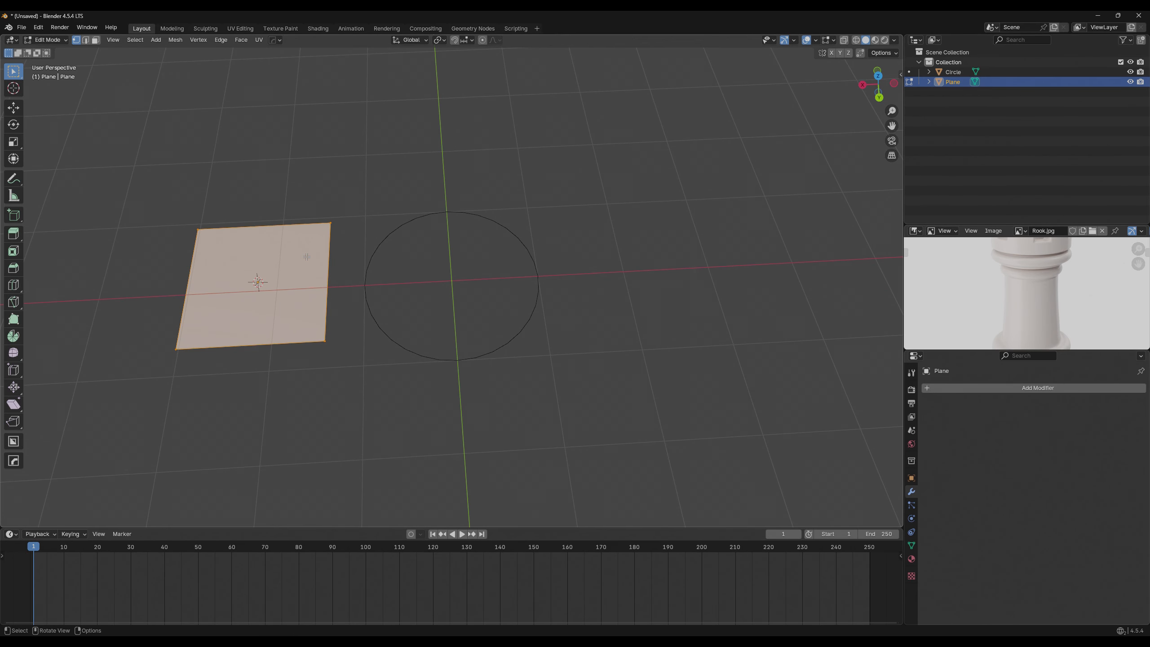
{"action": "key", "text": "3"}
{"action": "left_click", "coordinate": [322, 211]}
{"action": "left_click", "coordinate": [322, 209]}
{"action": "left_click", "coordinate": [314, 252]}
{"action": "left_click", "coordinate": [316, 214]}
{"action": "key", "text": "Tab"}
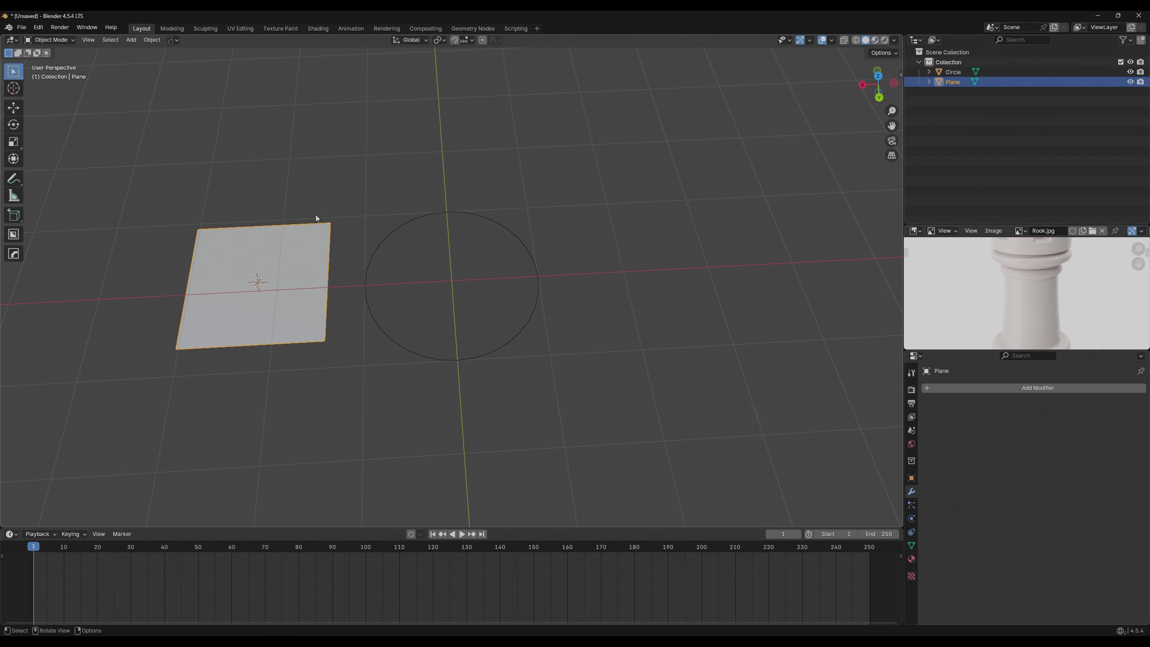
Alternate the selection between the circle and the plane, and enter Edit Mode on the circle.
{"action": "middle_click_drag", "start_coordinate": [346, 246], "coordinate": [269, 174]}
{"action": "left_click", "coordinate": [499, 282]}
{"action": "left_click", "coordinate": [381, 280]}
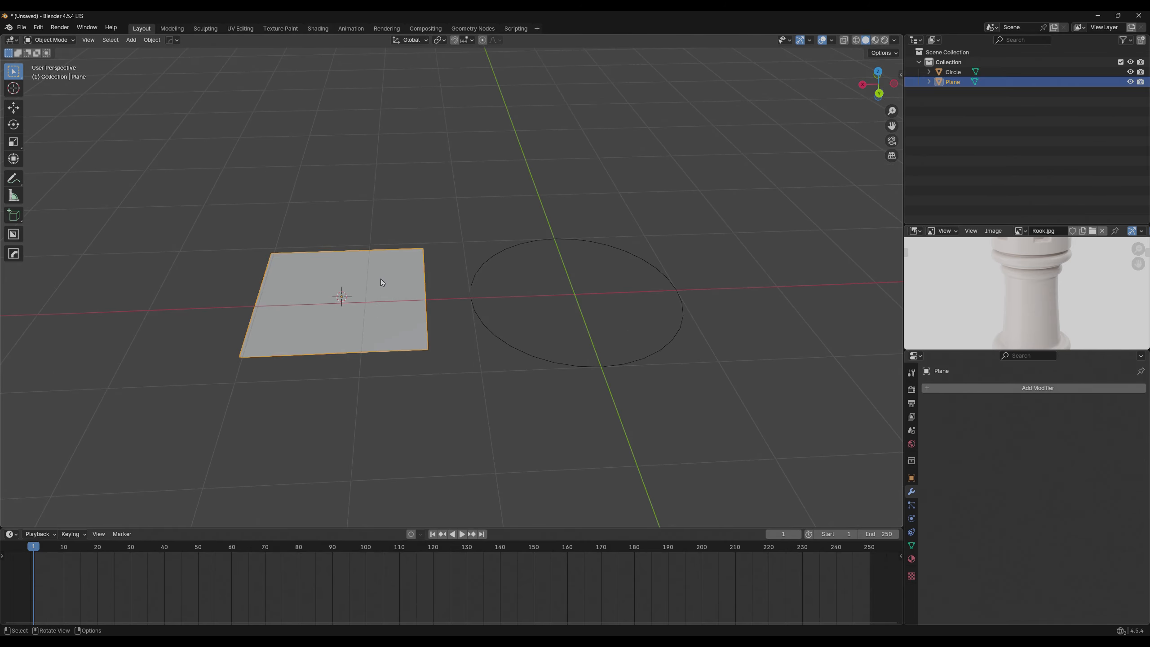
{"action": "left_click", "coordinate": [473, 288]}
{"action": "left_click", "coordinate": [416, 287]}
{"action": "left_click", "coordinate": [474, 284]}
{"action": "left_click", "coordinate": [422, 287]}
{"action": "left_click", "coordinate": [475, 285]}
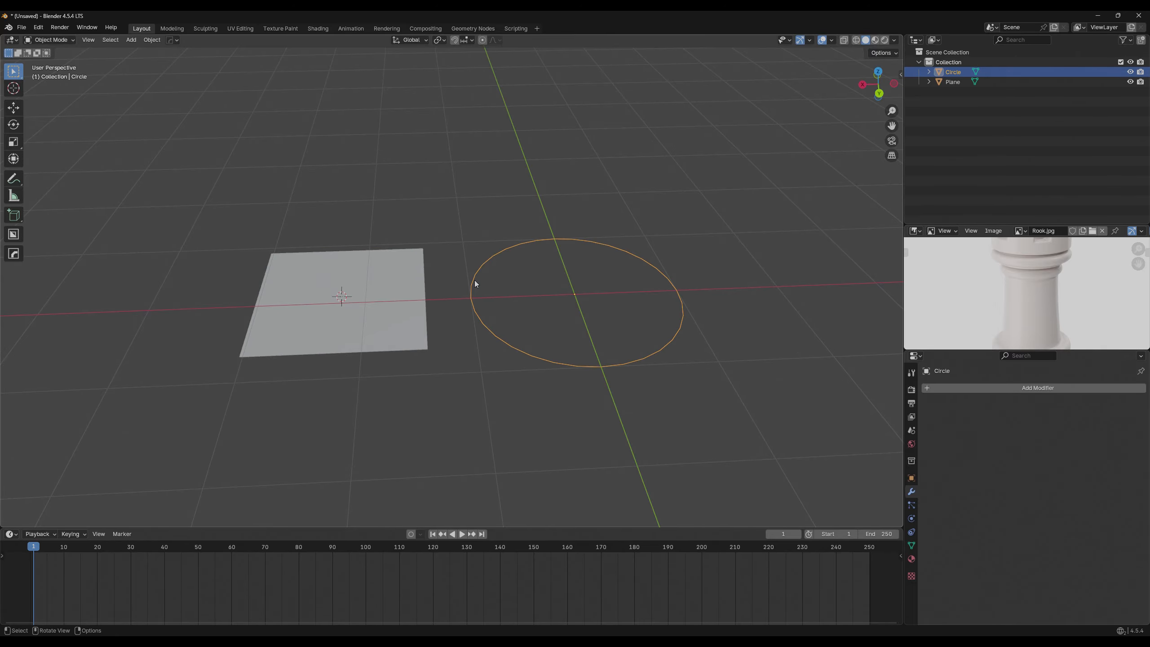
{"action": "key", "text": "Tab"}
{"action": "scroll", "coordinate": [484, 284], "scroll_direction": "up", "scroll_amount": 1}
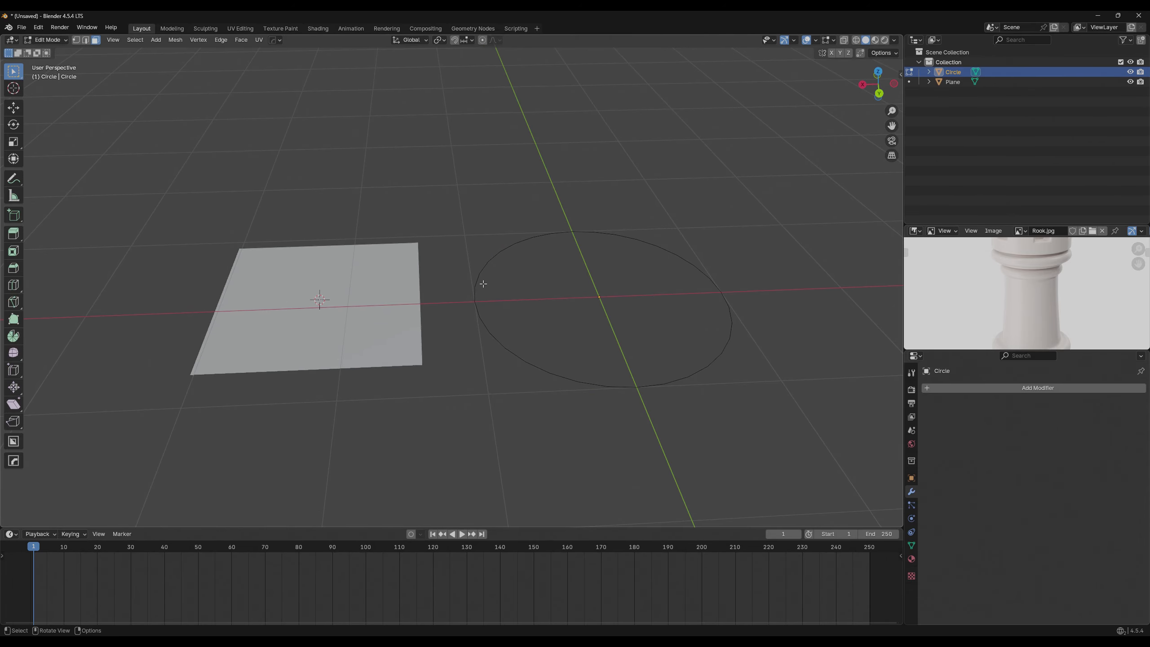
In vertex select mode, box-select the circle's vertices facing the plane, try moving them, and clear the selection.
{"action": "middle_click_drag", "start_coordinate": [483, 283], "coordinate": [443, 285], "text": "shift"}
{"action": "key", "text": "1"}
{"action": "left_click_drag", "start_coordinate": [403, 262], "coordinate": [525, 386]}
{"action": "key", "text": "g"}
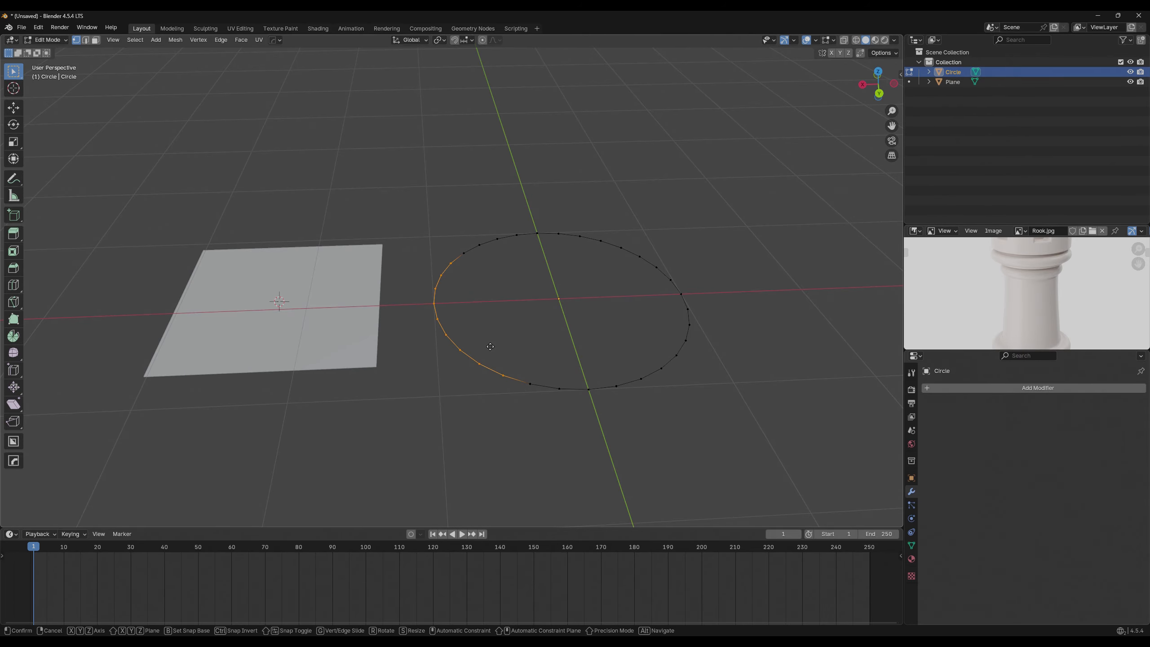
{"action": "right_click", "coordinate": [473, 268]}
{"action": "right_click", "coordinate": [470, 269]}
{"action": "left_click", "coordinate": [419, 303]}
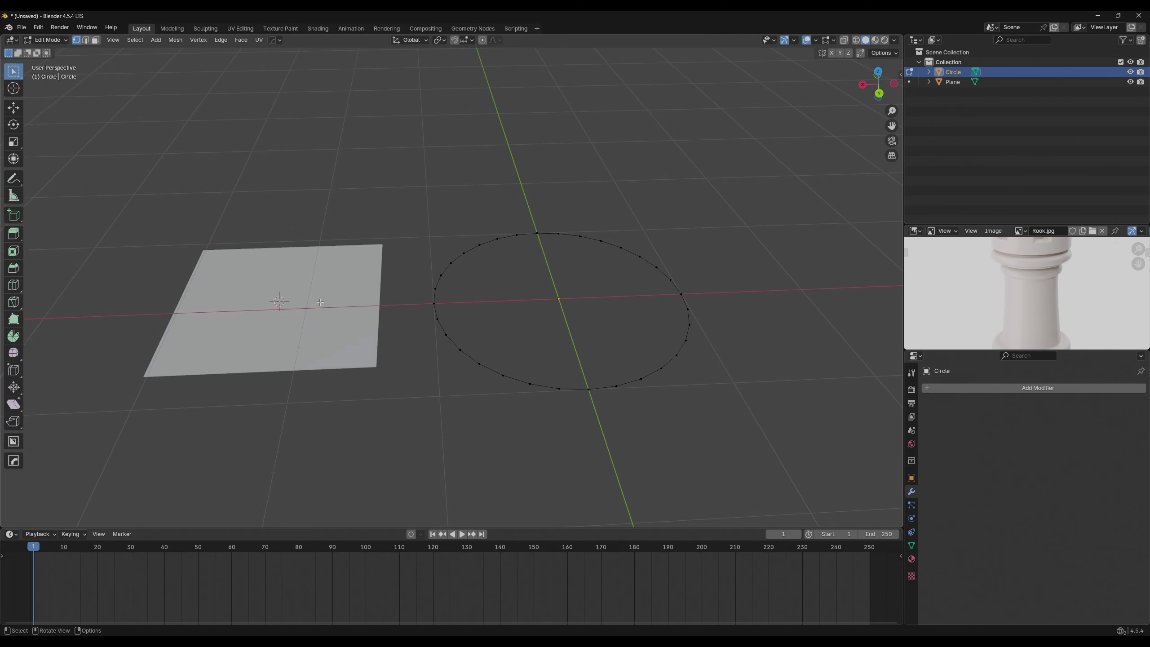
Try box-selecting the plane's corners from the circle's Edit Mode, then try moving a few of the circle's front vertices.
{"action": "left_click_drag", "start_coordinate": [412, 377], "coordinate": [239, 248]}
{"action": "left_click_drag", "start_coordinate": [290, 276], "coordinate": [408, 351]}
{"action": "left_click_drag", "start_coordinate": [245, 243], "coordinate": [308, 285]}
{"action": "left_click_drag", "start_coordinate": [185, 248], "coordinate": [154, 212]}
{"action": "left_click_drag", "start_coordinate": [135, 233], "coordinate": [215, 353]}
{"action": "left_click_drag", "start_coordinate": [434, 403], "coordinate": [576, 412]}
{"action": "key", "text": "g"}
{"action": "right_click", "coordinate": [629, 335]}
Enter Edit Mode on the plane, try moving the front corner vertex nearest the circle, and return to Object Mode.
{"action": "key", "text": "Tab"}
{"action": "left_click", "coordinate": [370, 312]}
{"action": "left_click", "coordinate": [442, 301]}
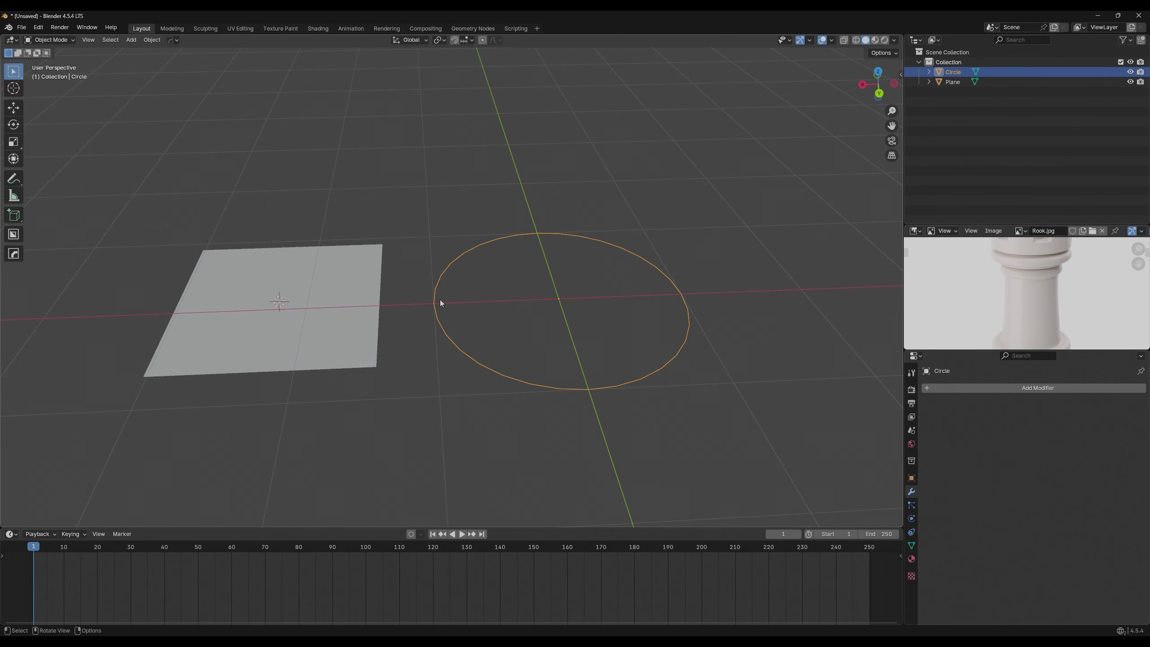
{"action": "left_click", "coordinate": [372, 297]}
{"action": "key", "text": "Tab"}
{"action": "left_click", "coordinate": [377, 368]}
{"action": "key", "text": "g"}
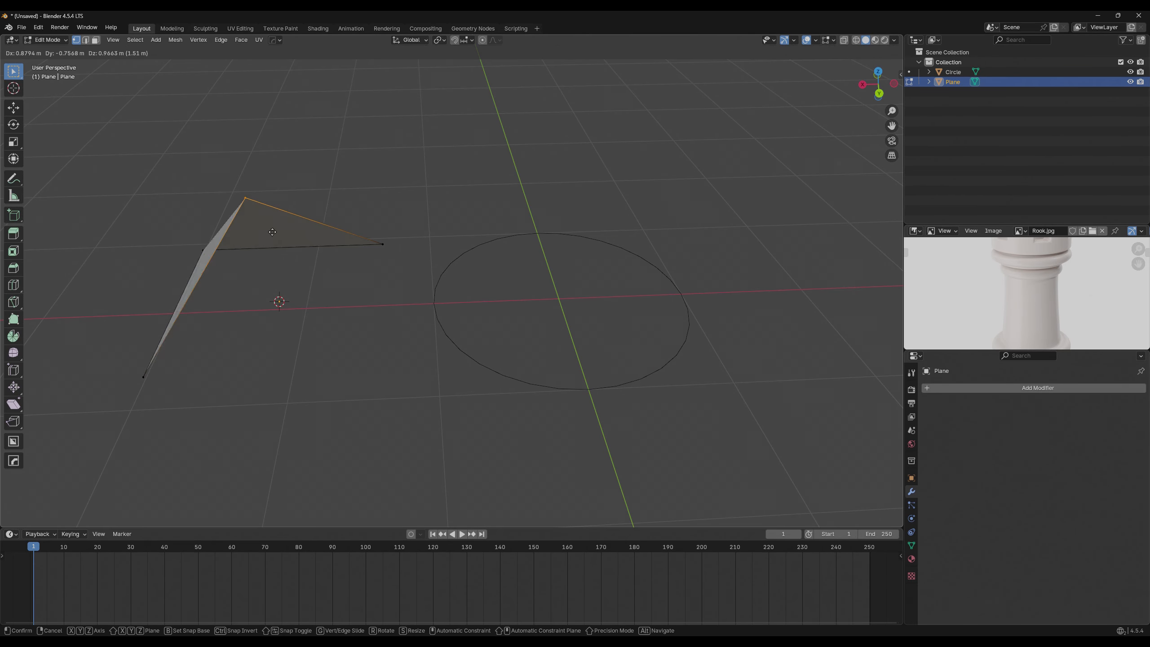
{"action": "right_click", "coordinate": [382, 304]}
{"action": "key", "text": "Tab"}
Select the plane object beside the circle and delete it.
{"action": "middle_click_drag", "start_coordinate": [368, 338], "coordinate": [462, 361]}
{"action": "left_click_drag", "start_coordinate": [296, 249], "coordinate": [468, 375]}
{"action": "scroll", "coordinate": [399, 322], "scroll_direction": "up", "scroll_amount": 2}
{"action": "left_click", "coordinate": [262, 317]}
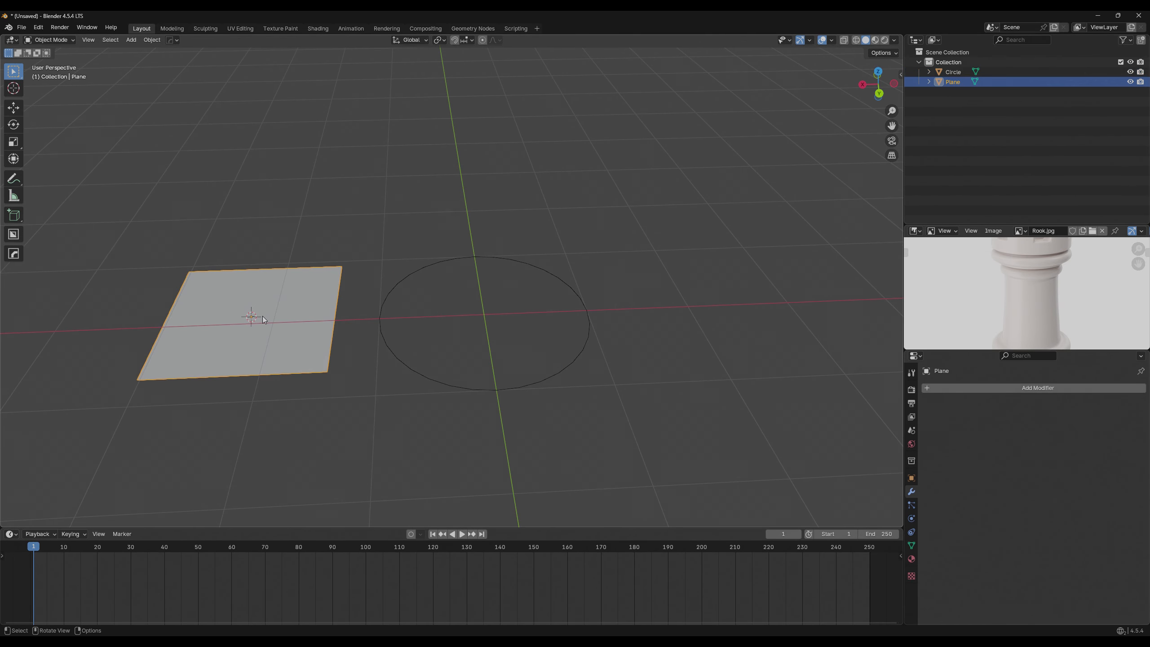
{"action": "left_click", "coordinate": [397, 308]}
{"action": "left_click", "coordinate": [306, 300]}
{"action": "left_click", "coordinate": [383, 297]}
{"action": "left_click", "coordinate": [317, 295]}
{"action": "key", "text": "Delete"}
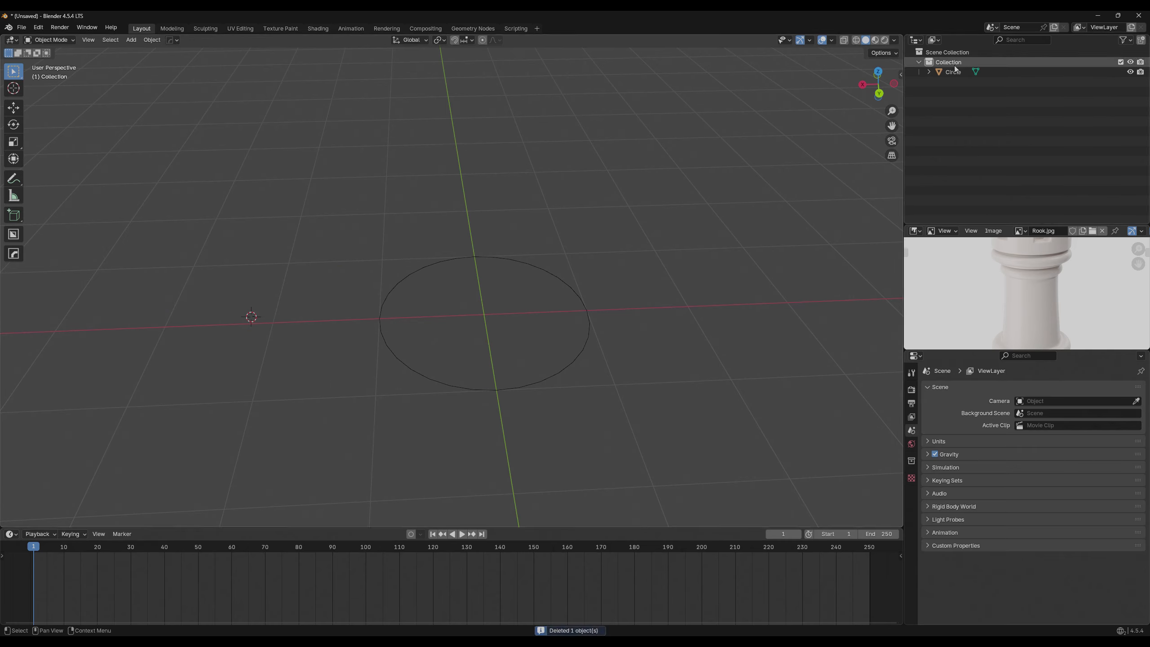
Select the circle object in the Outliner and clear the selection again.
{"action": "left_click", "coordinate": [955, 73]}
{"action": "right_click", "coordinate": [956, 73]}
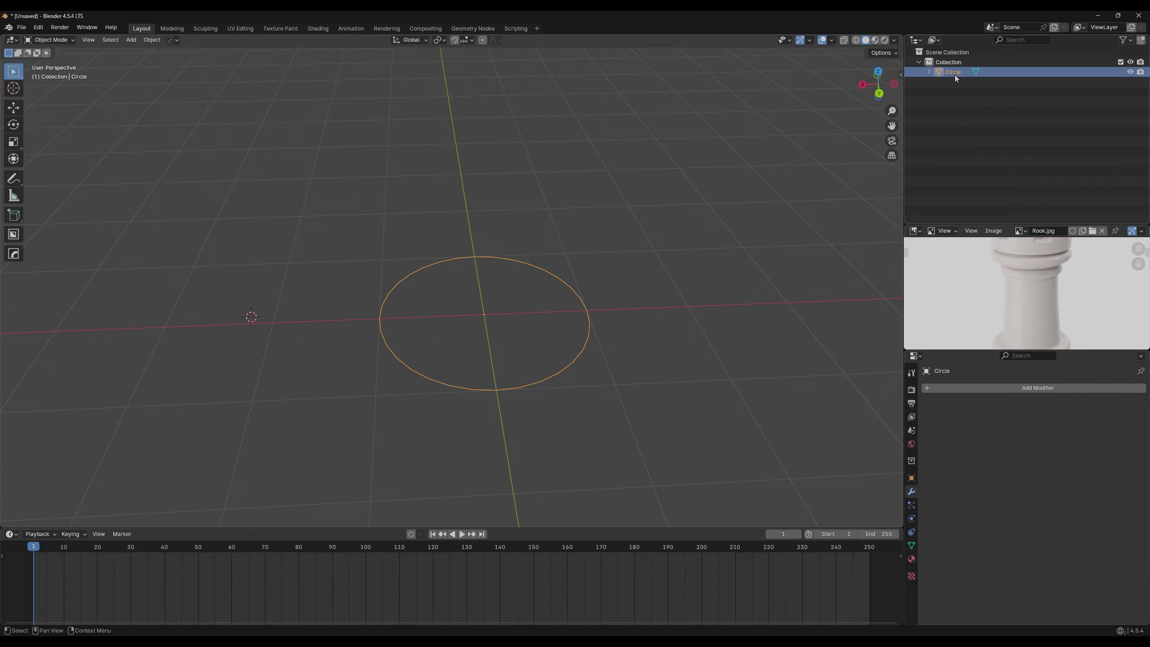
{"action": "left_click", "coordinate": [954, 94]}
{"action": "left_click", "coordinate": [953, 72]}
{"action": "left_click", "coordinate": [614, 261]}
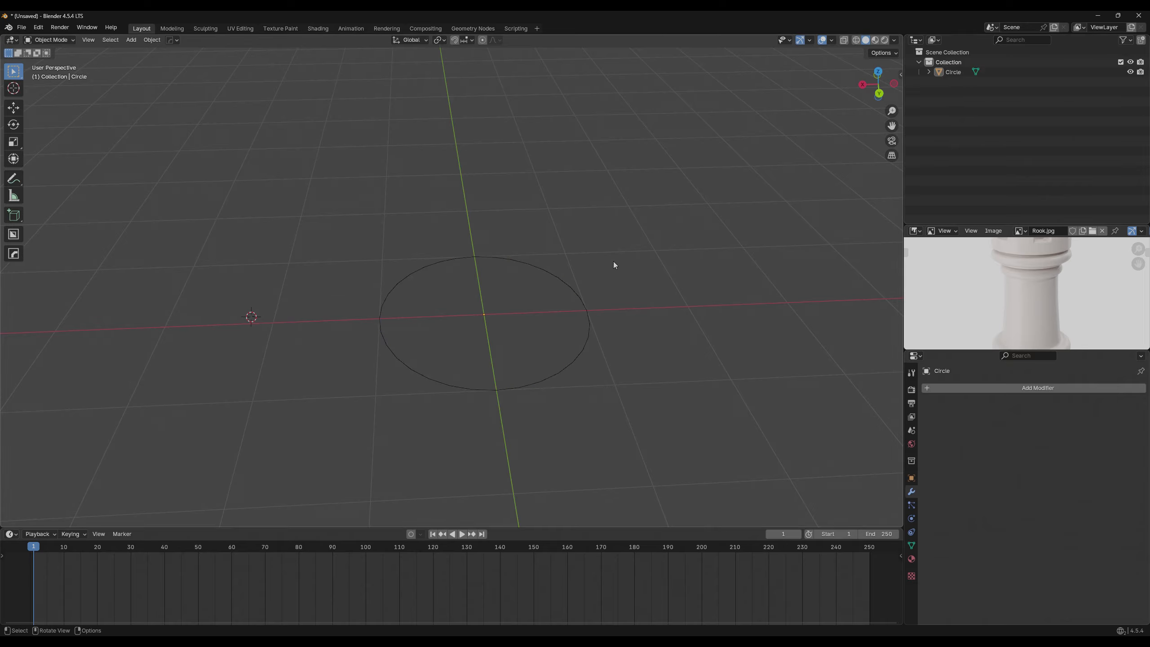
Reset the 3D cursor to the world origin and enter Edit Mode on the circle.
{"action": "right_click", "coordinate": [590, 304]}
{"action": "mouse_move", "coordinate": [589, 305]}
{"action": "left_click", "coordinate": [639, 376]}
{"action": "scroll", "coordinate": [556, 347], "scroll_direction": "up", "scroll_amount": 2}
{"action": "left_click", "coordinate": [611, 279]}
{"action": "key", "text": "Tab"}
{"action": "middle_click_drag", "start_coordinate": [611, 279], "coordinate": [602, 254]}
{"action": "scroll", "coordinate": [609, 291], "scroll_direction": "up", "scroll_amount": 3}
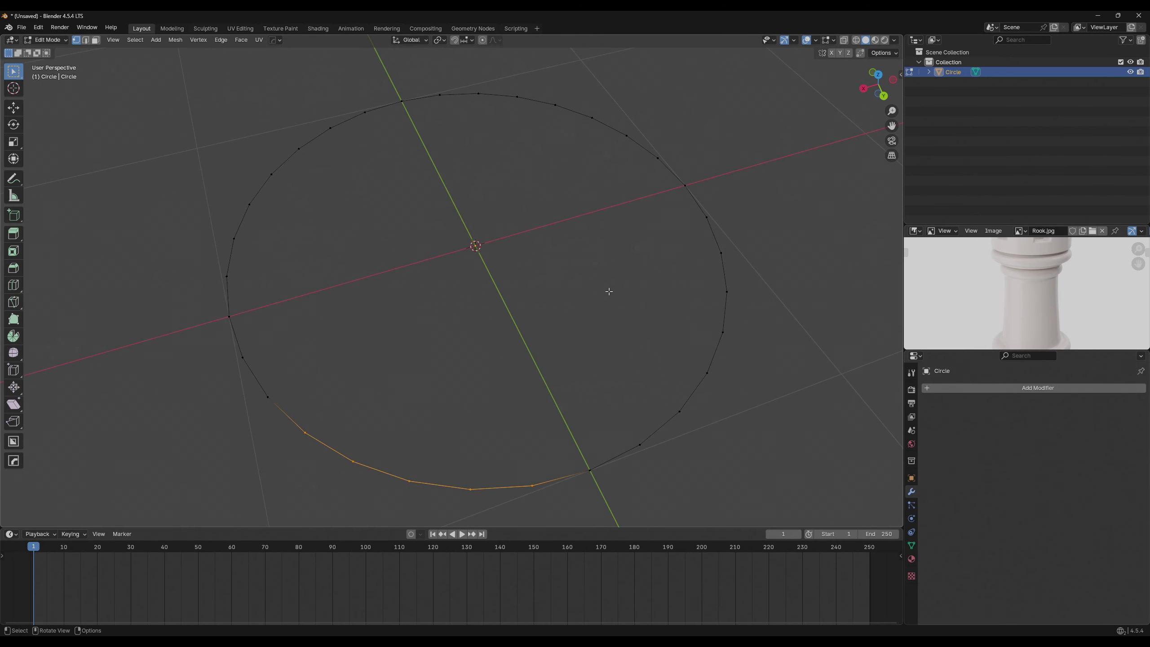
Box-select most of the circle's vertices, then switch to edge select mode and pick a single edge on its front rim.
{"action": "left_click_drag", "start_coordinate": [195, 113], "coordinate": [721, 492]}
{"action": "scroll", "coordinate": [663, 446], "scroll_direction": "down", "scroll_amount": 1}
{"action": "middle_click_drag", "start_coordinate": [663, 446], "coordinate": [648, 447]}
{"action": "scroll", "coordinate": [560, 345], "scroll_direction": "down", "scroll_amount": 2}
{"action": "scroll", "coordinate": [560, 344], "scroll_direction": "up", "scroll_amount": 3}
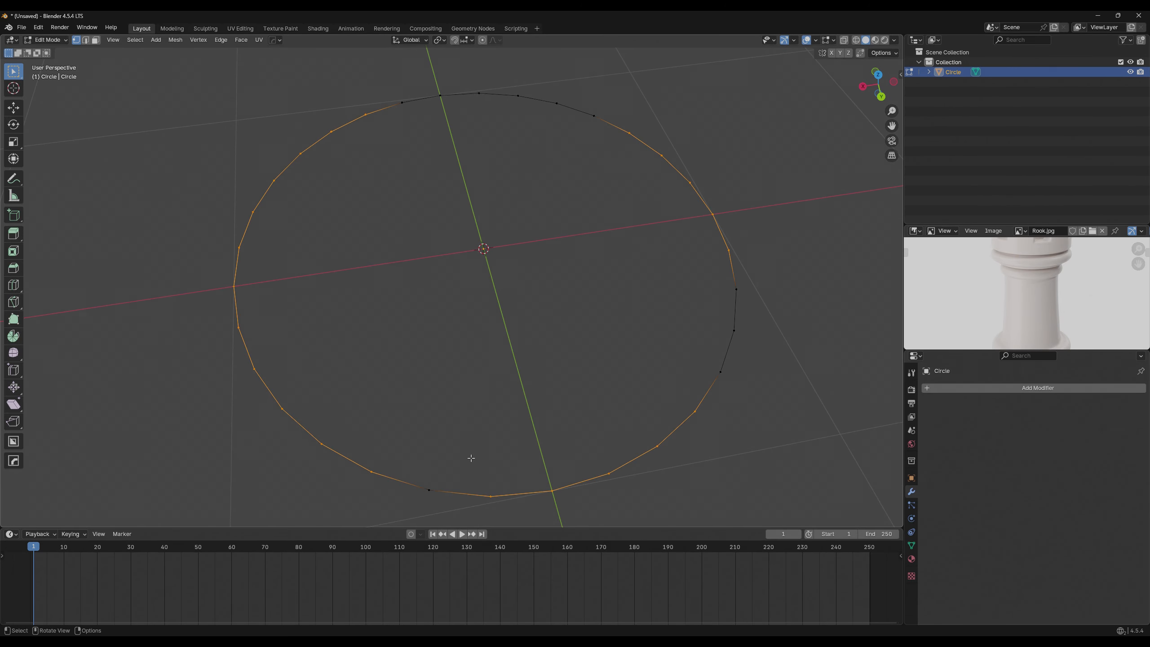
{"action": "key", "text": "2"}
{"action": "left_click", "coordinate": [405, 482]}
{"action": "middle_click_drag", "start_coordinate": [453, 476], "coordinate": [417, 424]}
{"action": "scroll", "coordinate": [407, 408], "scroll_direction": "down", "scroll_amount": 2}
Switch back to vertex select mode and select all of the circle's vertices.
{"action": "key", "text": "1"}
{"action": "left_click_drag", "start_coordinate": [281, 107], "coordinate": [694, 497]}
{"action": "middle_click_drag", "start_coordinate": [650, 339], "coordinate": [611, 380]}
{"action": "key", "text": "Tab"}
{"action": "key", "text": "Tab"}
{"action": "left_click_drag", "start_coordinate": [596, 327], "coordinate": [654, 379]}
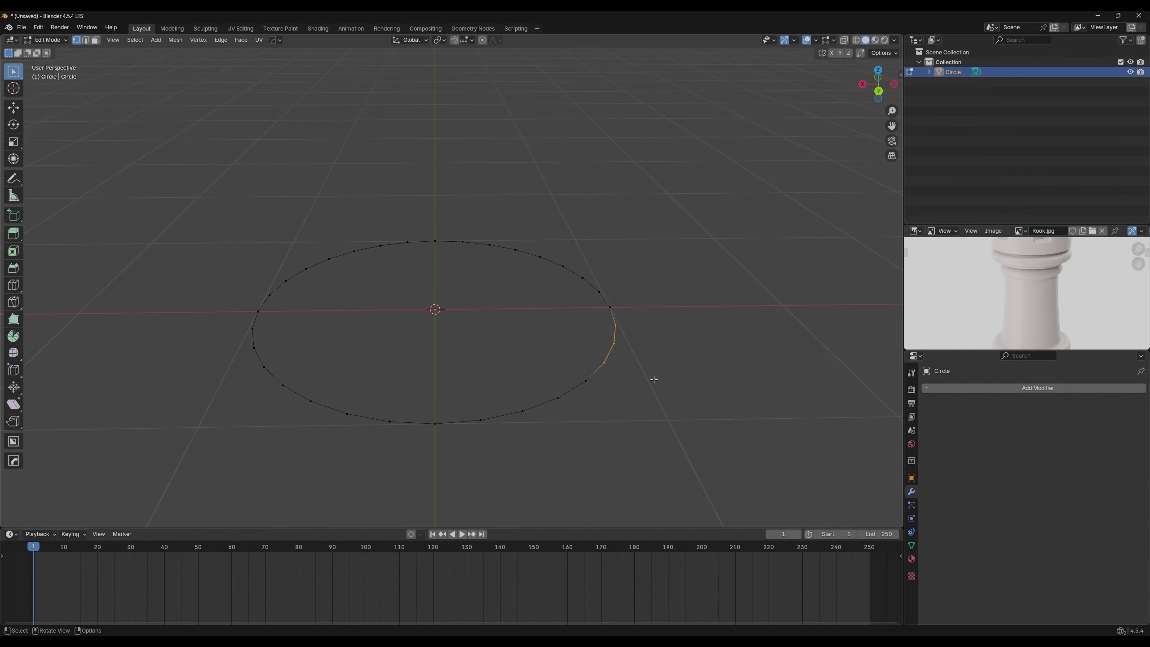
{"action": "key", "text": "a"}
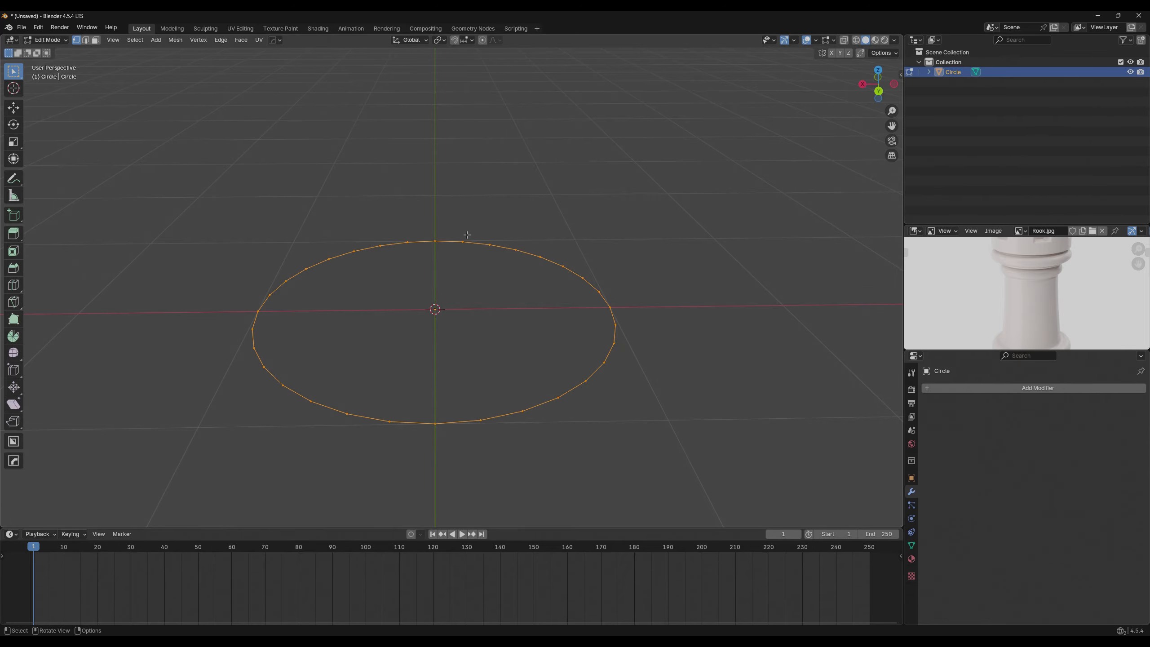
Fill the circle's selected vertices with a single face in vertex select mode, then clear the selection.
{"action": "scroll", "coordinate": [568, 314], "scroll_direction": "down", "scroll_amount": 2}
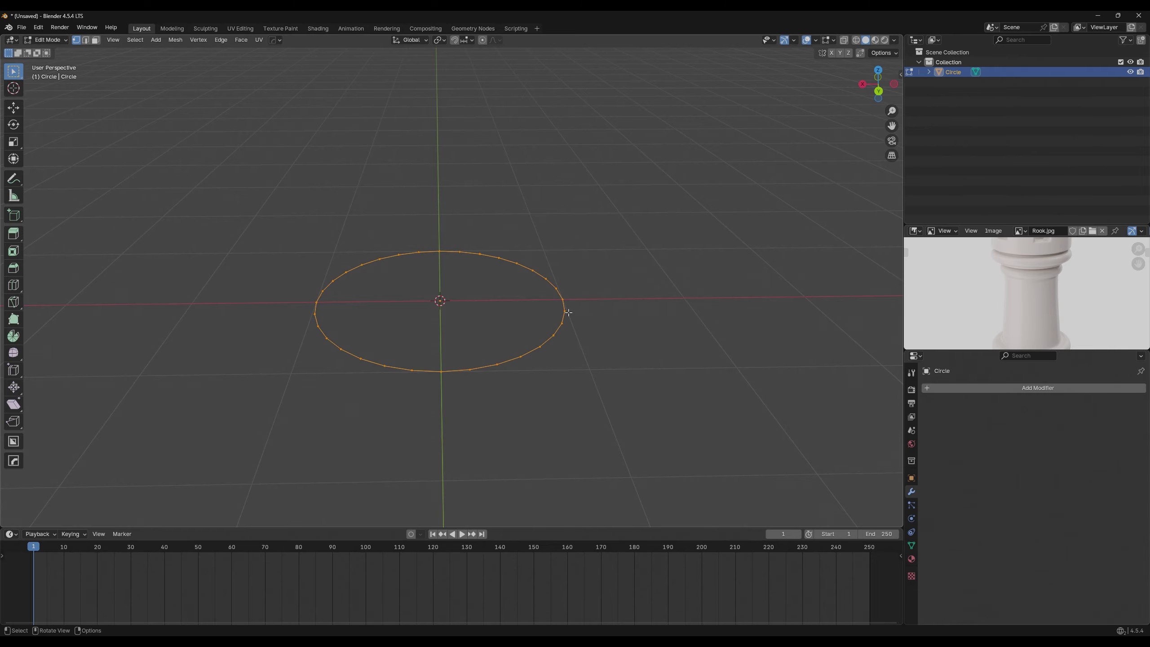
{"action": "mouse_move", "coordinate": [569, 313]}
{"action": "middle_mouse_down"}
{"action": "mouse_move", "coordinate": [565, 335]}
{"action": "mouse_move", "coordinate": [572, 317]}
{"action": "middle_mouse_up"}
{"action": "key", "text": "2"}
{"action": "key", "text": "3"}
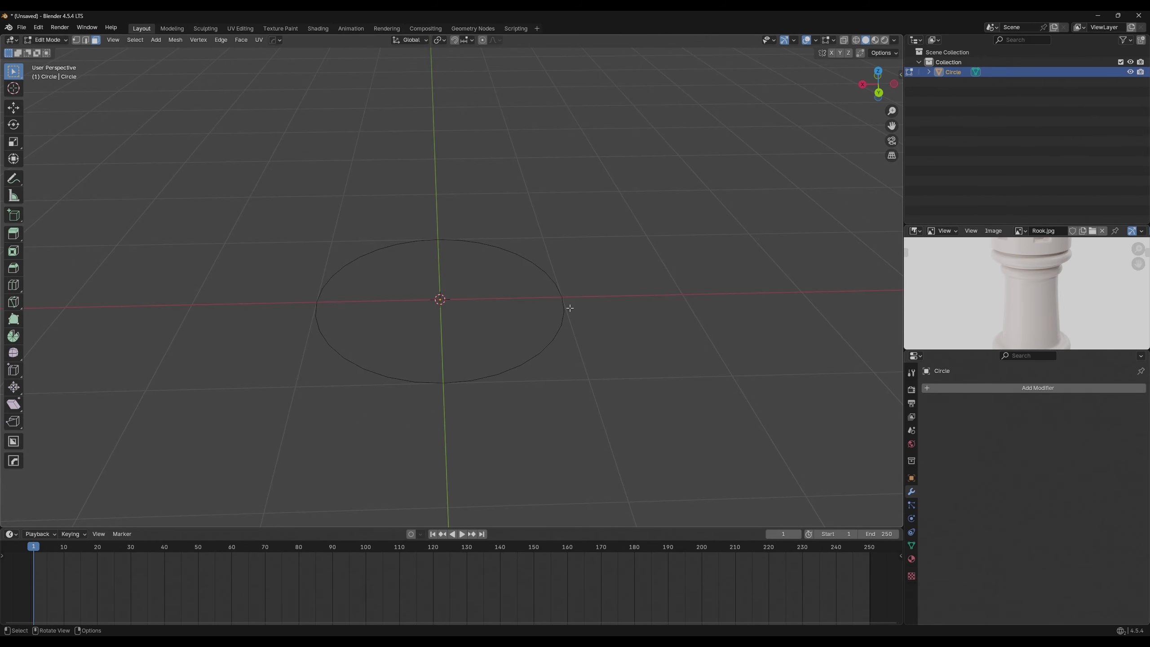
{"action": "key", "text": "1"}
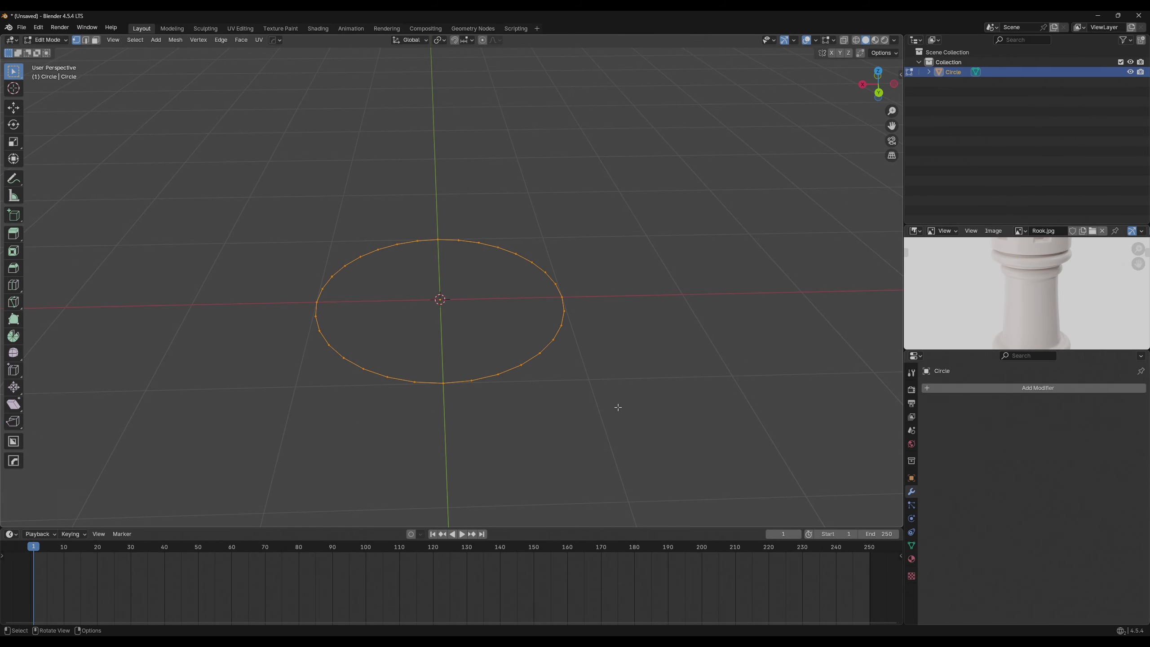
{"action": "key", "text": "f"}
{"action": "scroll", "coordinate": [613, 414], "scroll_direction": "up", "scroll_amount": 2}
{"action": "mouse_move", "coordinate": [617, 407]}
{"action": "middle_mouse_down"}
{"action": "mouse_move", "coordinate": [612, 415]}
{"action": "mouse_move", "coordinate": [606, 395]}
{"action": "middle_mouse_up"}
{"action": "key", "text": "alt+a"}
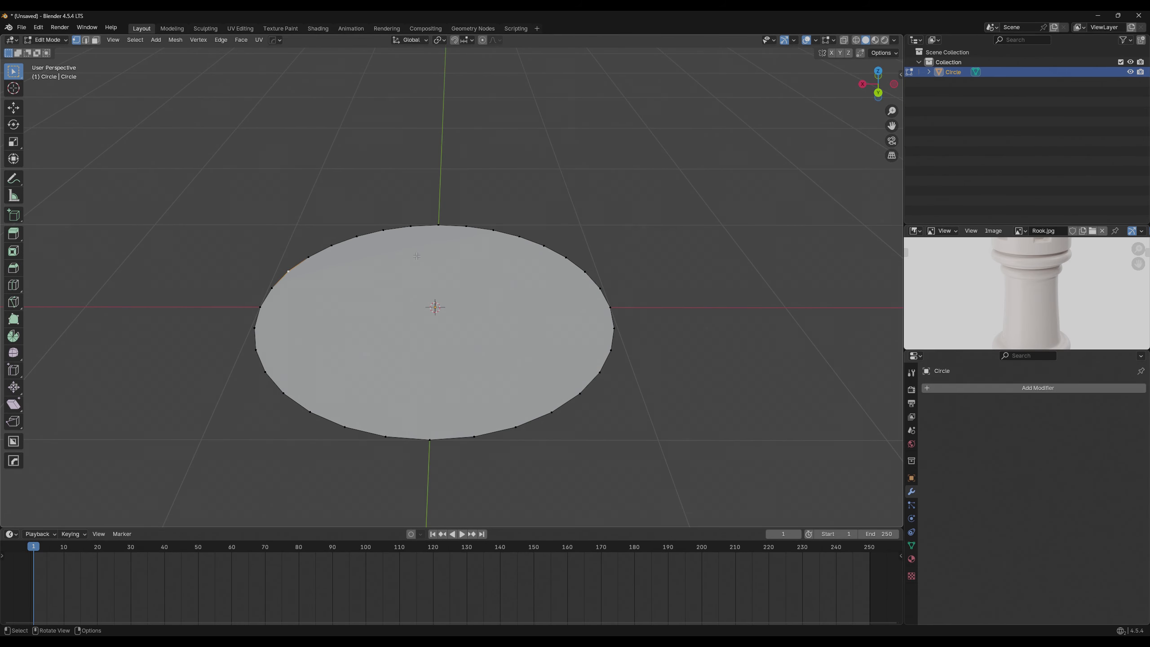
Select the circle's filled face in face select mode and try moving it freely.
{"action": "key", "text": "3"}
{"action": "left_click", "coordinate": [363, 336]}
{"action": "key", "text": "g"}
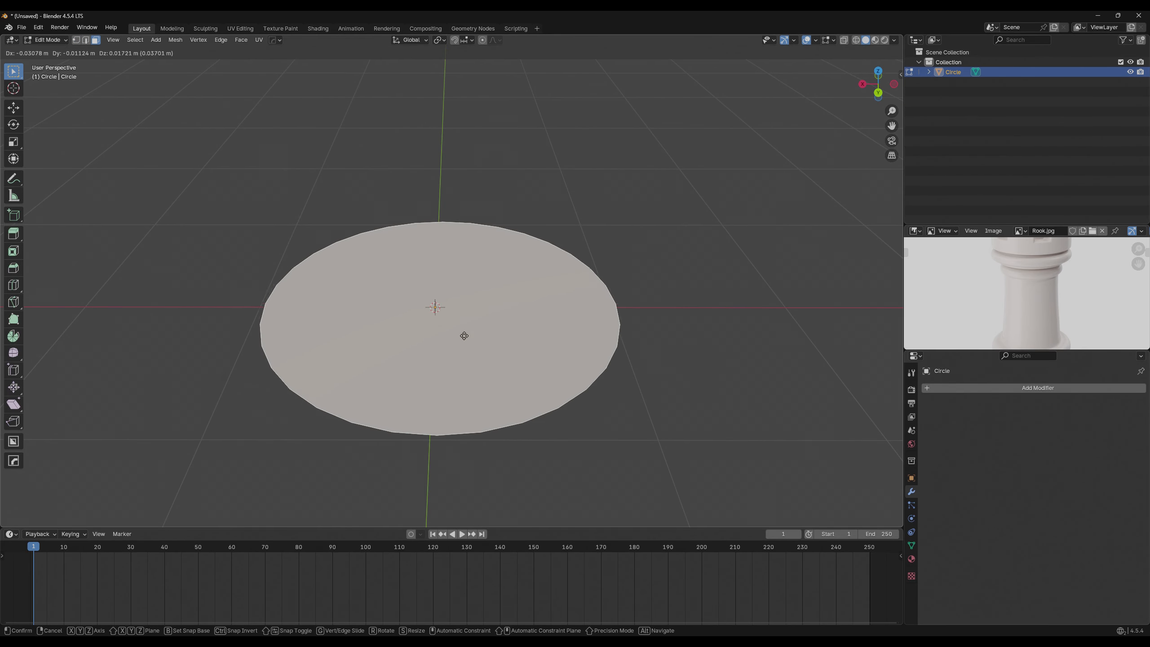
{"action": "right_click", "coordinate": [476, 320]}
Extrude the circular face upward to form a short cylindrical disc.
{"action": "scroll", "coordinate": [584, 330], "scroll_direction": "up", "scroll_amount": 1}
{"action": "middle_click_drag", "start_coordinate": [588, 331], "coordinate": [647, 381]}
{"action": "scroll", "coordinate": [657, 375], "scroll_direction": "down", "scroll_amount": 2}
{"action": "key", "text": "e"}
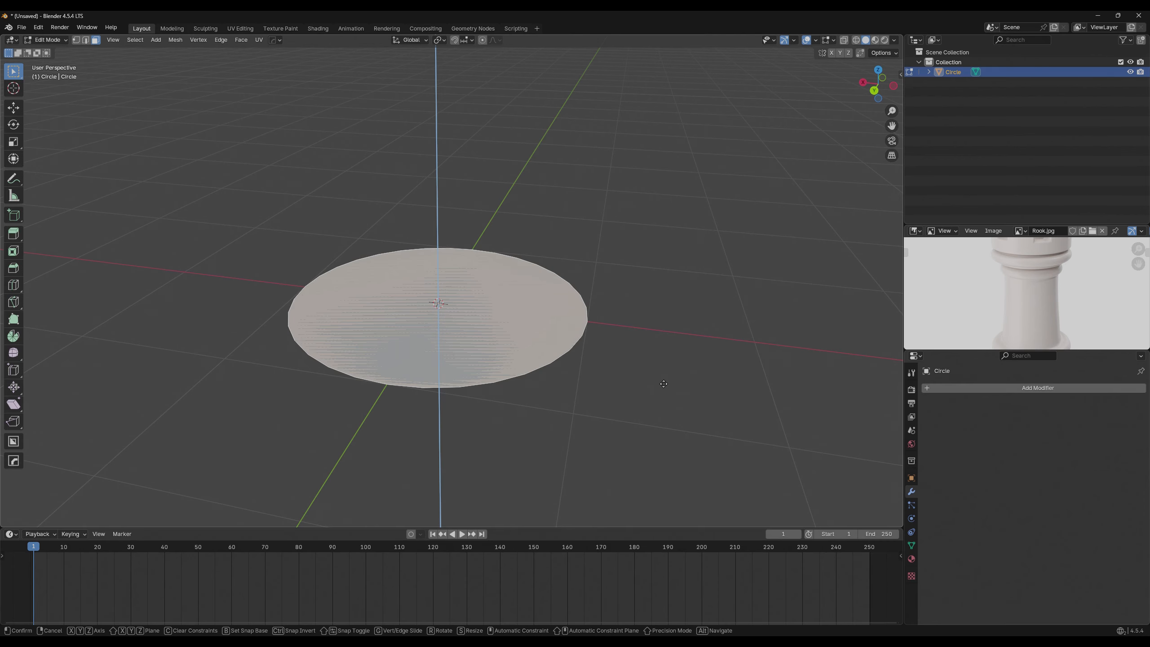
{"action": "left_click", "coordinate": [661, 330]}
Pick individual side faces and the top face of the disc in face select mode, and try moving a face.
{"action": "middle_click_drag", "start_coordinate": [658, 327], "coordinate": [606, 284]}
{"action": "left_click", "coordinate": [537, 314]}
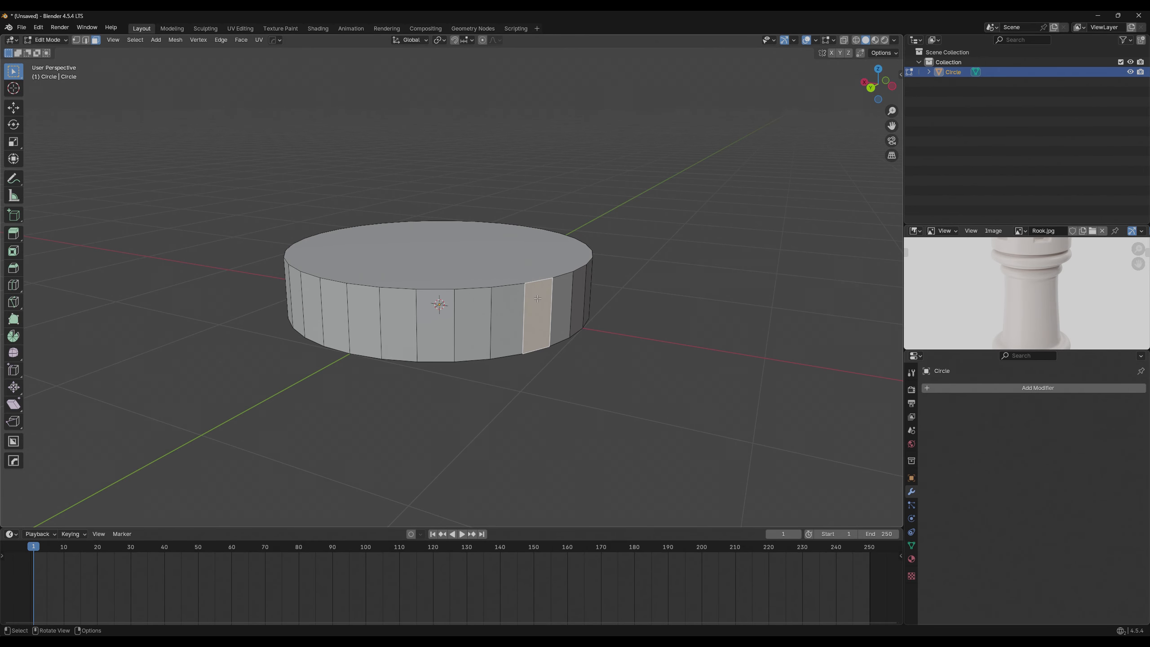
{"action": "middle_click_drag", "start_coordinate": [537, 314], "coordinate": [522, 320]}
{"action": "left_click", "coordinate": [381, 320]}
{"action": "left_click", "coordinate": [419, 269]}
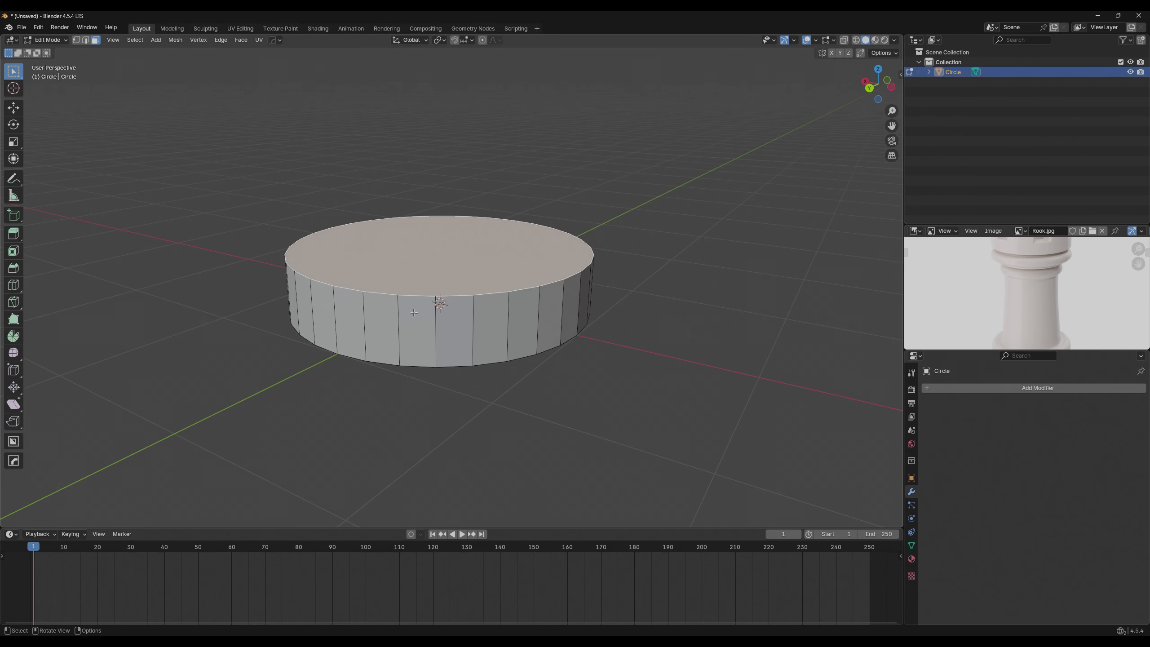
{"action": "middle_click_drag", "start_coordinate": [454, 358], "coordinate": [458, 290]}
{"action": "left_click", "coordinate": [462, 292]}
{"action": "middle_click_drag", "start_coordinate": [537, 324], "coordinate": [502, 309]}
{"action": "key", "text": "g"}
{"action": "right_click", "coordinate": [517, 301]}
{"action": "left_click", "coordinate": [405, 360]}
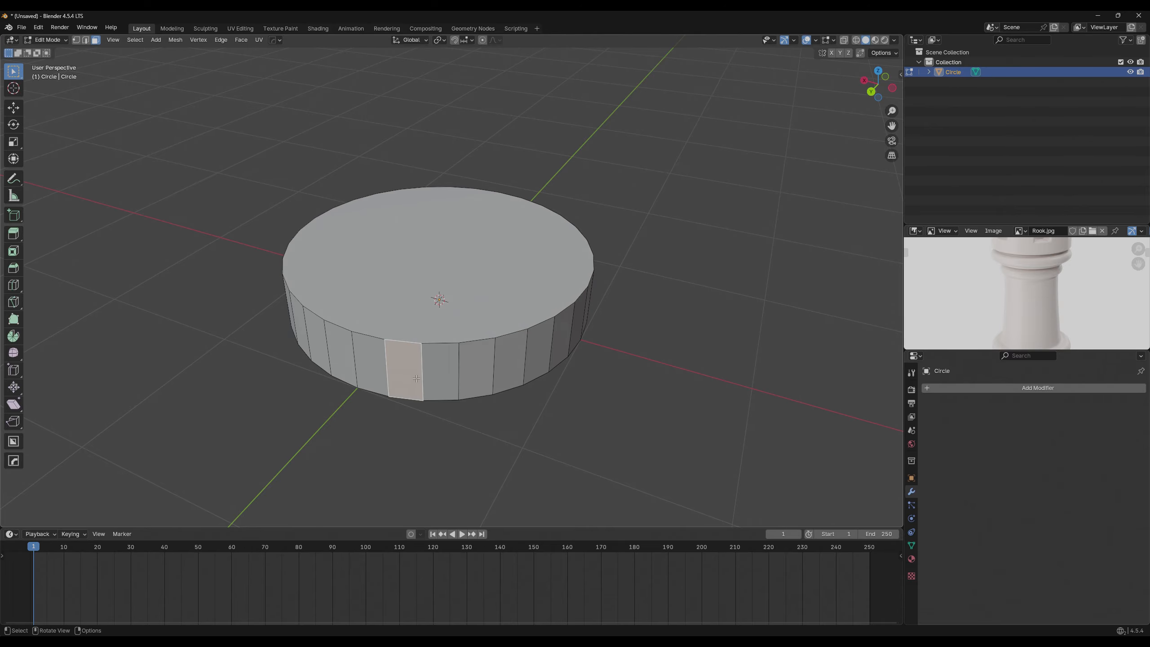
Pick a rim edge in edge select mode, then a top rim vertex in vertex select mode and try moving the vertex.
{"action": "left_click", "coordinate": [403, 319]}
{"action": "key", "text": "2"}
{"action": "left_click", "coordinate": [401, 342]}
{"action": "key", "text": "1"}
{"action": "left_click", "coordinate": [351, 331]}
{"action": "middle_click_drag", "start_coordinate": [353, 331], "coordinate": [515, 271]}
{"action": "key", "text": "g"}
{"action": "right_click", "coordinate": [408, 303]}
{"action": "key", "text": "g"}
{"action": "right_click", "coordinate": [532, 263]}
Try moving the single rim vertex, then a box-selected group of the disc's side vertices, and clear the selection.
{"action": "middle_click_drag", "start_coordinate": [550, 229], "coordinate": [410, 251]}
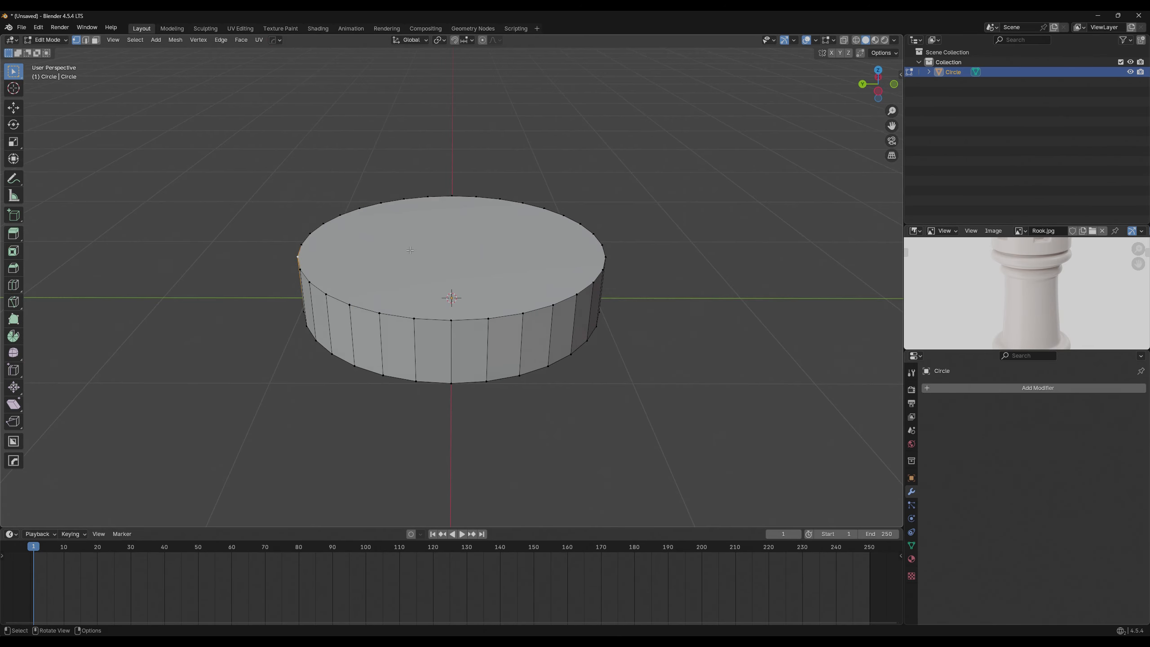
{"action": "key", "text": "g"}
{"action": "right_click", "coordinate": [371, 237]}
{"action": "left_click_drag", "start_coordinate": [288, 267], "coordinate": [395, 347]}
{"action": "middle_click_drag", "start_coordinate": [395, 348], "coordinate": [505, 313]}
{"action": "key", "text": "g"}
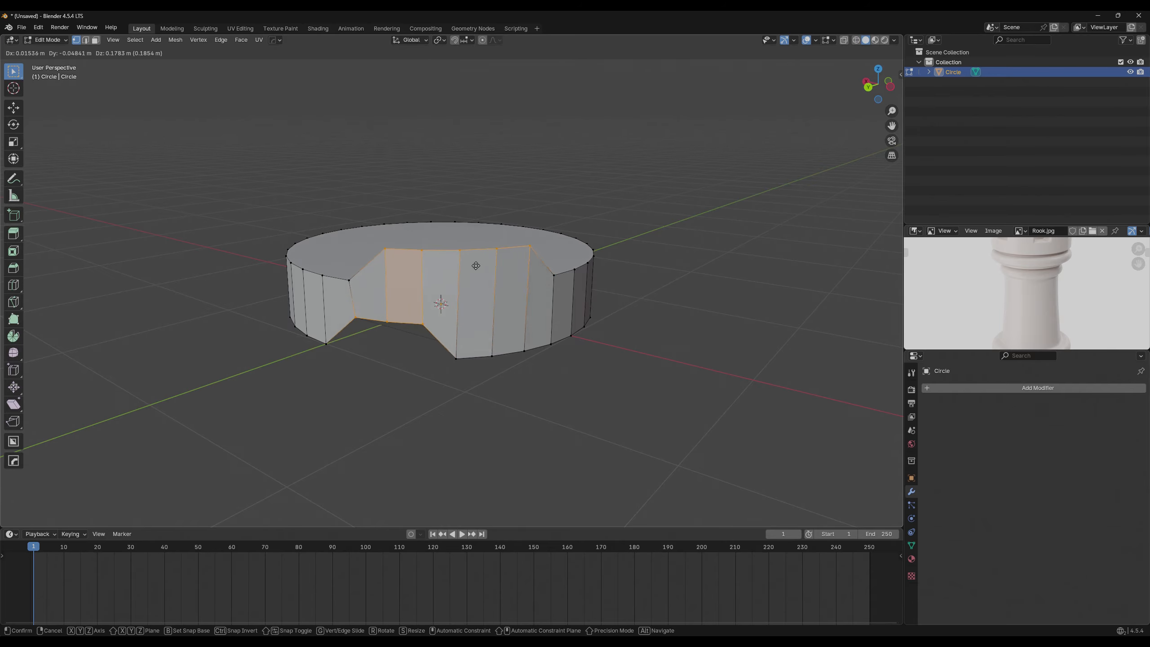
{"action": "right_click", "coordinate": [462, 277]}
{"action": "key", "text": "alt+a"}
In face select mode, select the disc's top face and try moving it freely off-centre.
{"action": "middle_click_drag", "start_coordinate": [454, 277], "coordinate": [555, 387]}
{"action": "key", "text": "3"}
{"action": "left_click", "coordinate": [465, 307]}
{"action": "key", "text": "r"}
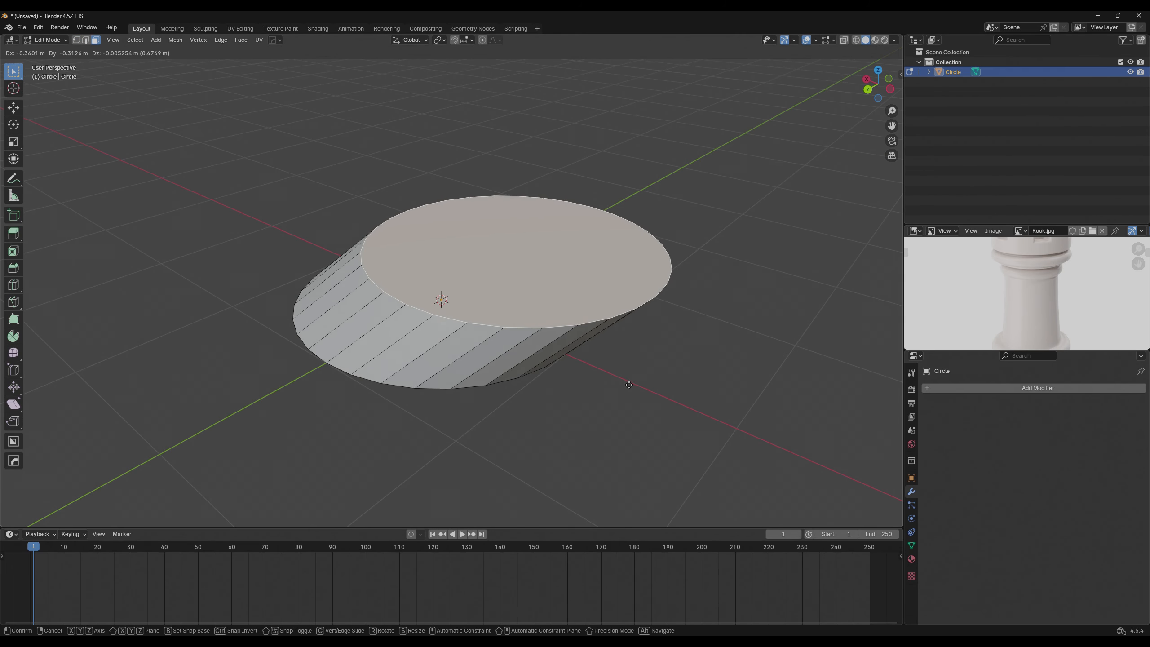
{"action": "right_click", "coordinate": [538, 378]}
Try to move the disc's top face along the X axis.
{"action": "middle_click_drag", "start_coordinate": [538, 378], "coordinate": [603, 378]}
{"action": "key", "text": "g"}
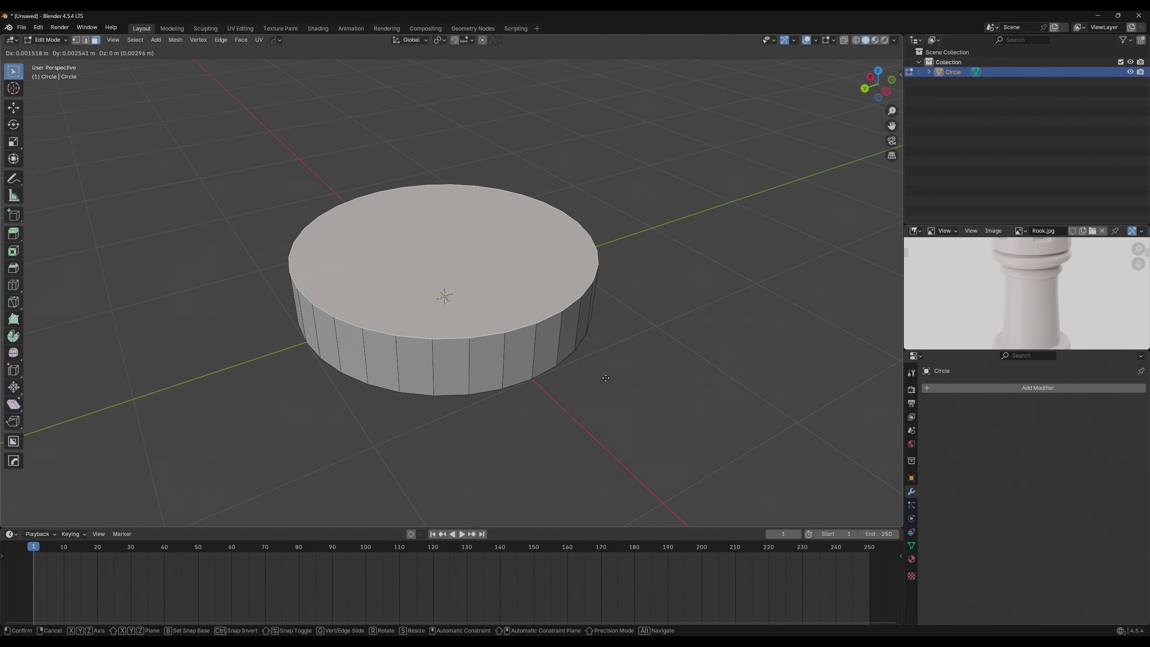
{"action": "key", "text": "x"}
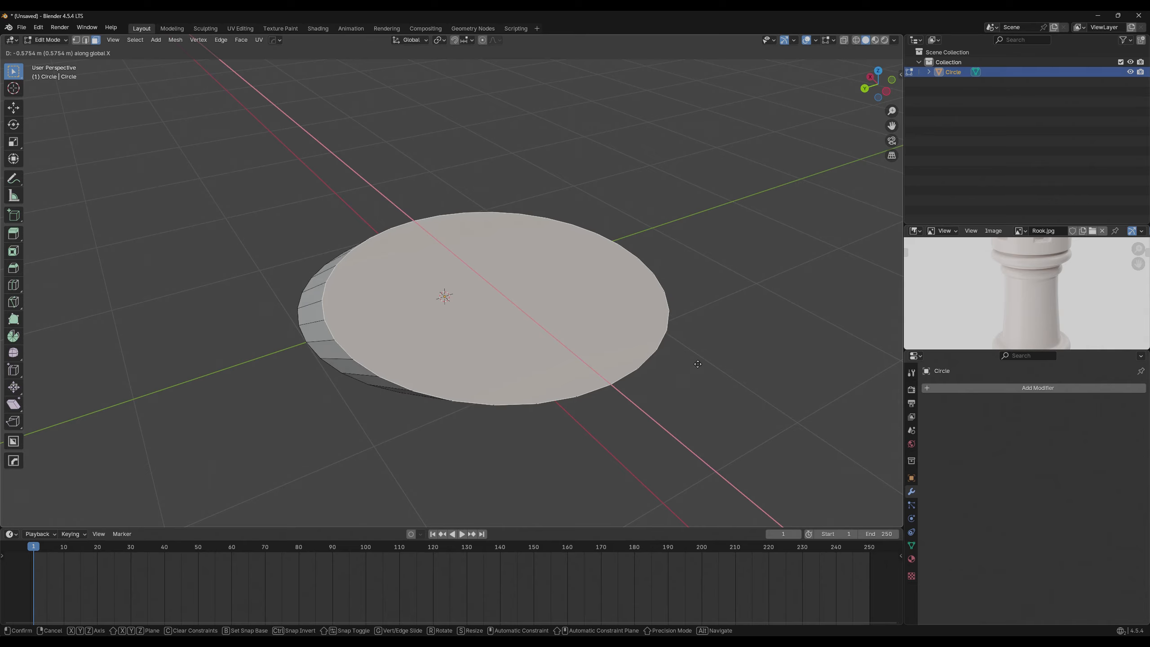
{"action": "right_click", "coordinate": [698, 364]}
{"action": "middle_click_drag", "start_coordinate": [694, 380], "coordinate": [721, 388]}
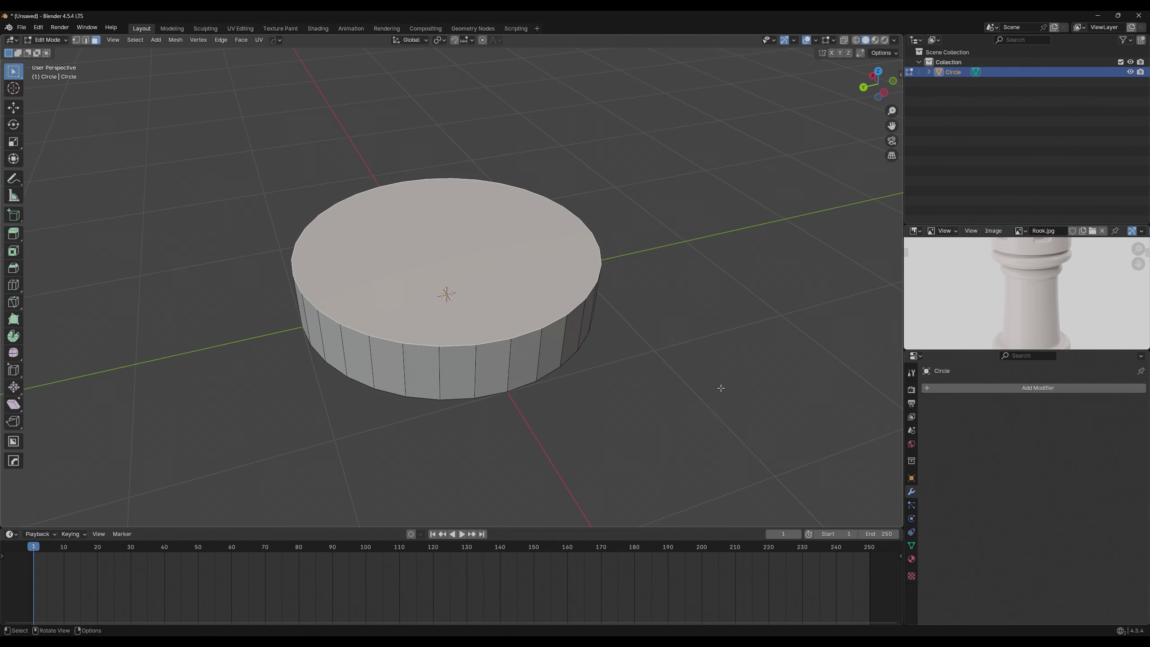
Move the disc's top face along the Z axis to adjust the disc's thickness.
{"action": "key", "text": "g"}
{"action": "key", "text": "z"}
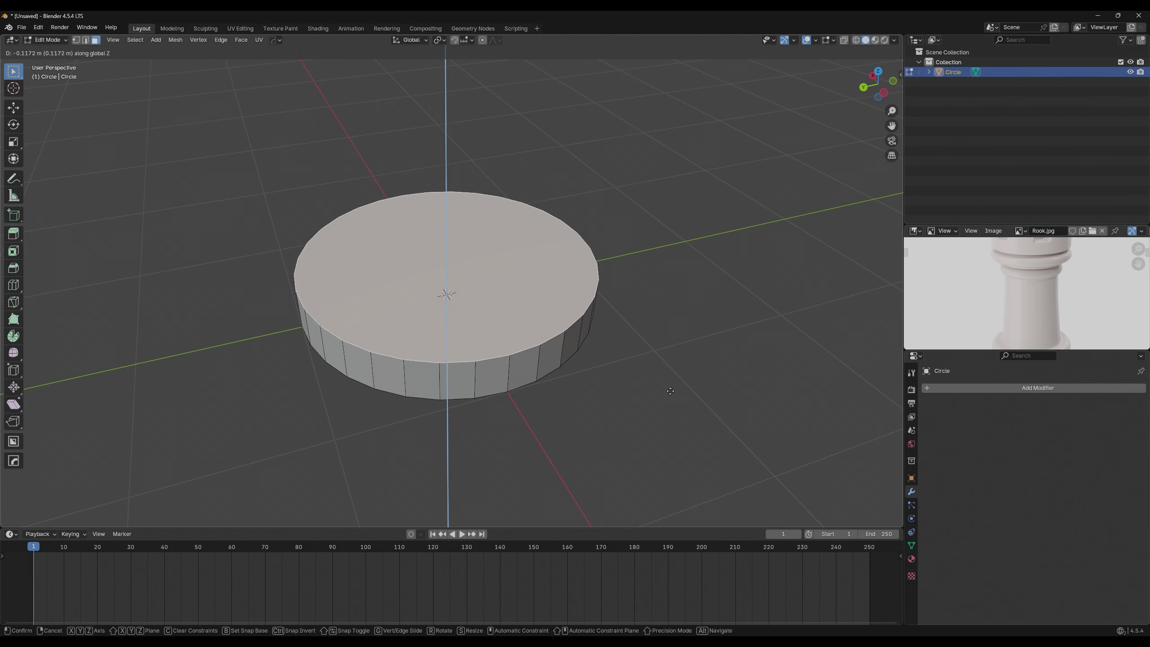
{"action": "left_click", "coordinate": [661, 363]}
Inset the disc's top face to leave a ring of faces around a smaller central face.
{"action": "middle_click_drag", "start_coordinate": [661, 362], "coordinate": [637, 326]}
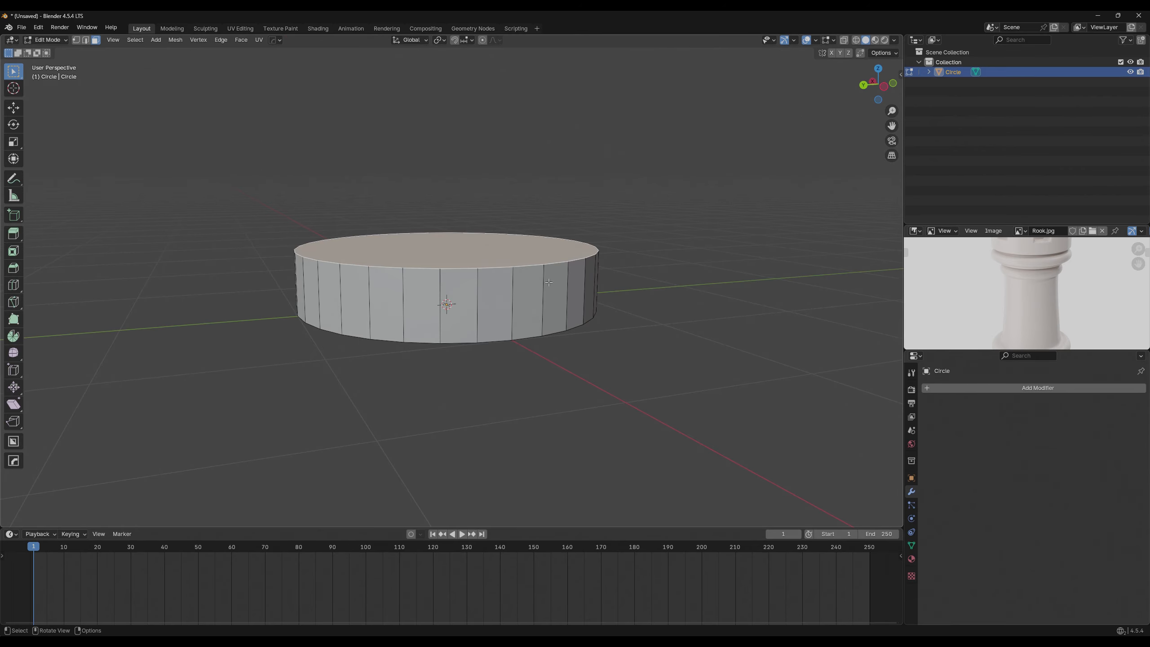
{"action": "middle_click_drag", "start_coordinate": [549, 282], "coordinate": [438, 293]}
{"action": "scroll", "coordinate": [462, 304], "scroll_direction": "up", "scroll_amount": 1}
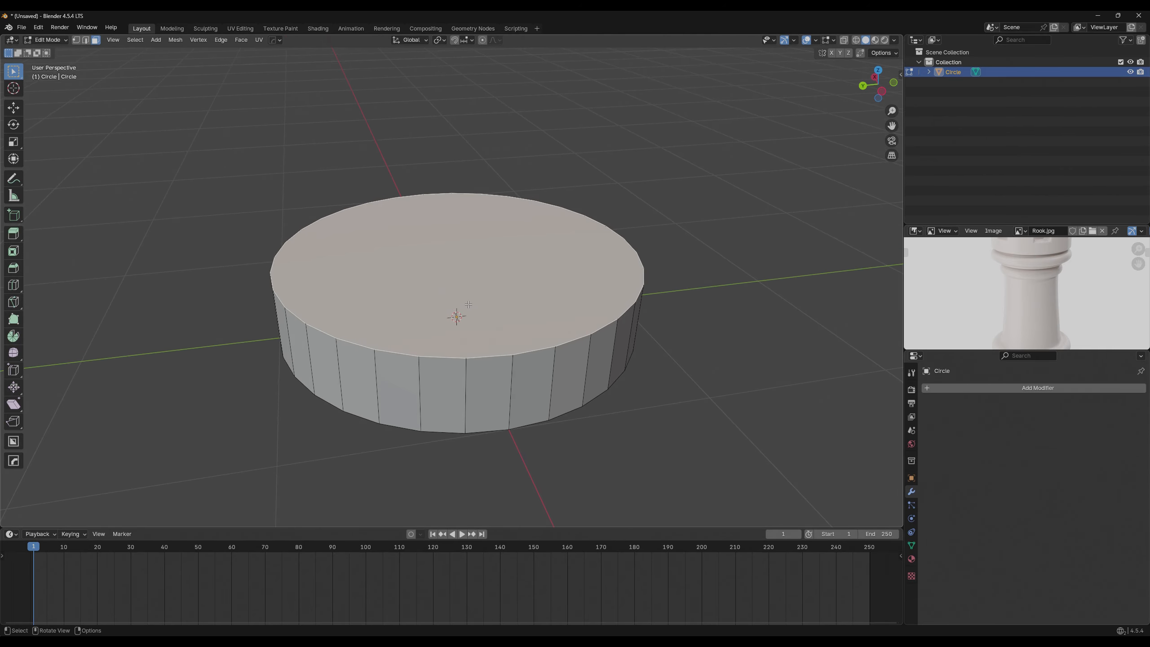
{"action": "middle_click_drag", "start_coordinate": [559, 297], "coordinate": [553, 328]}
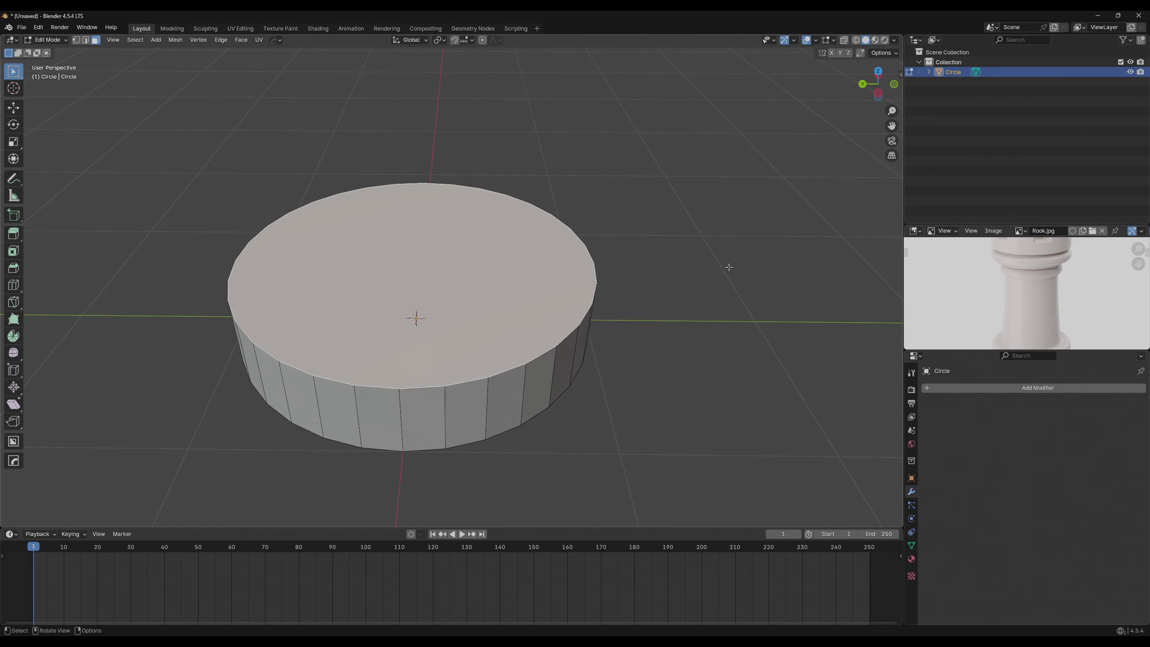
{"action": "key", "text": "i"}
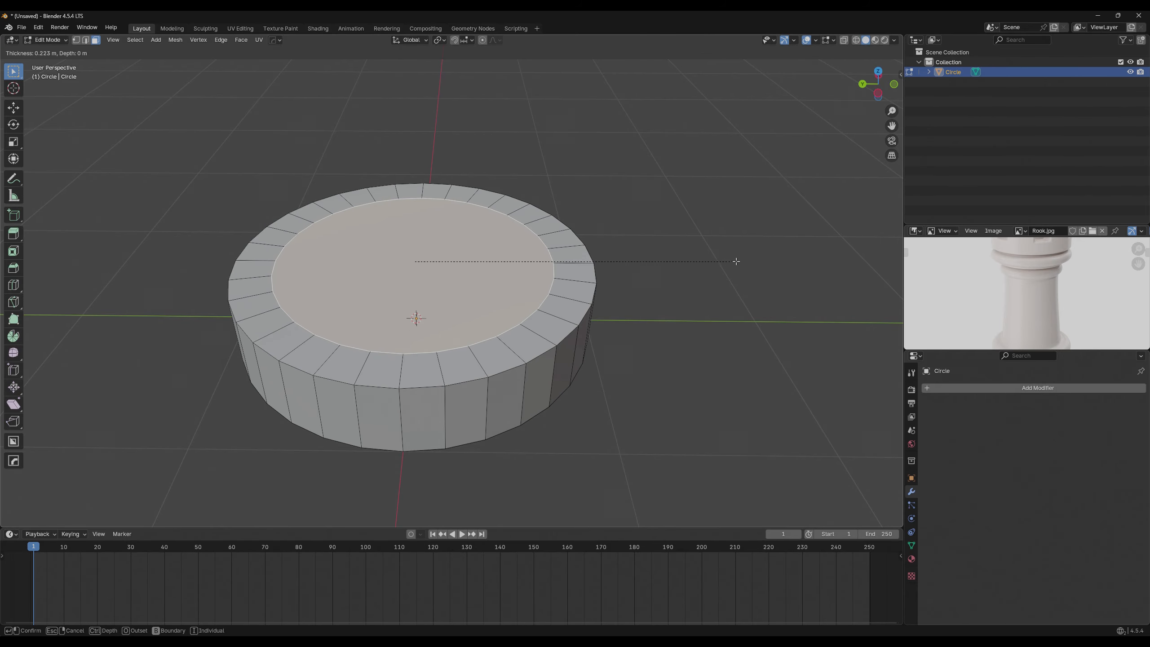
{"action": "left_click", "coordinate": [726, 259]}
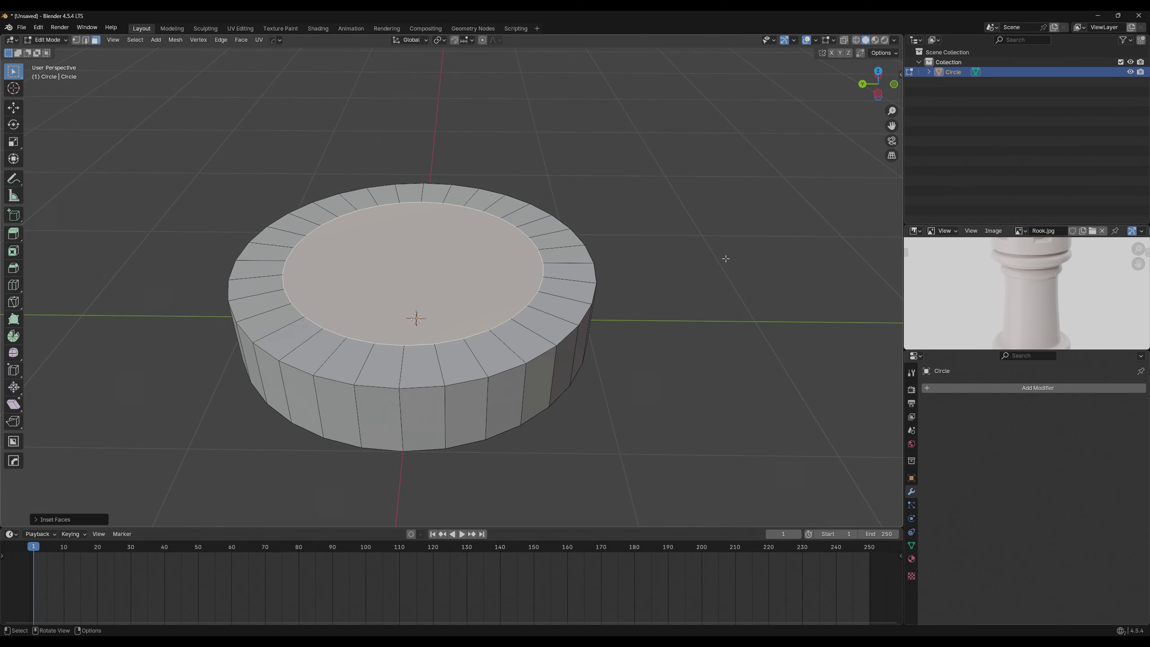
Extrude the disc's inner top face upward about 0.5 m to form a narrower second tier.
{"action": "middle_click_drag", "start_coordinate": [727, 258], "coordinate": [669, 330]}
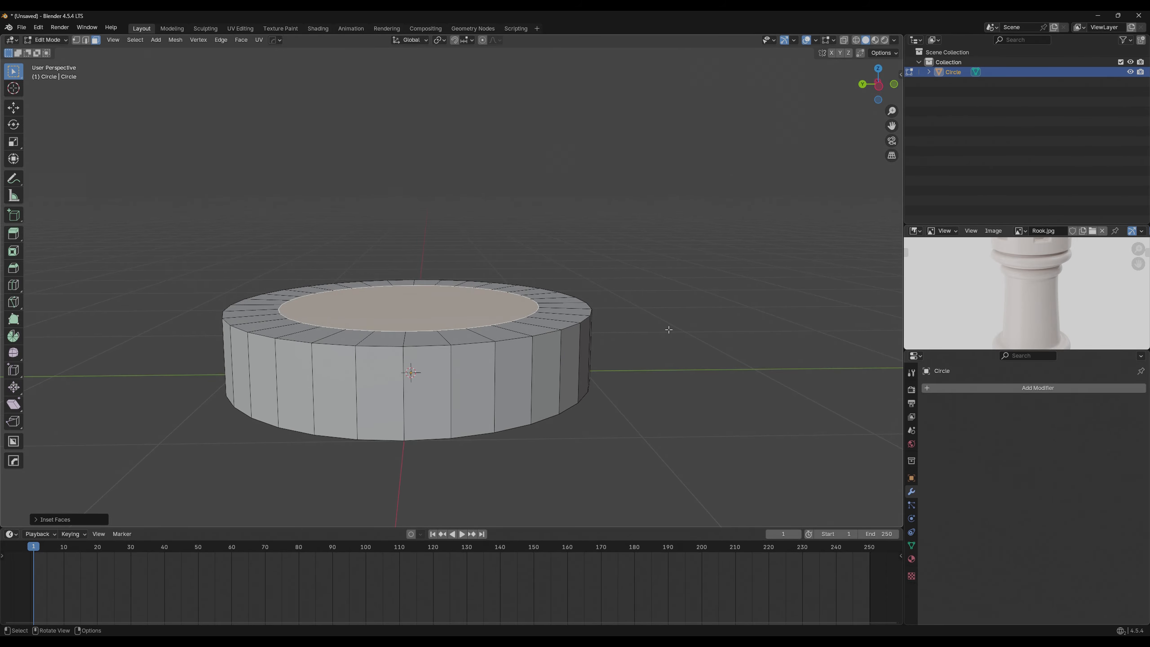
{"action": "key", "text": "e"}
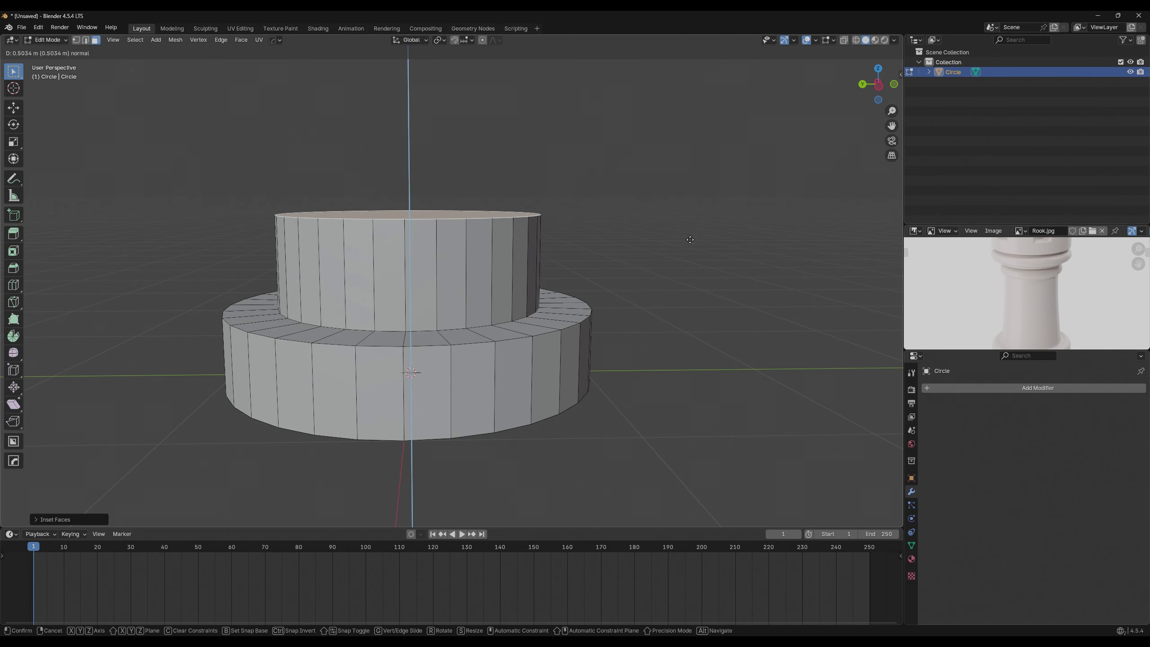
{"action": "left_click", "coordinate": [689, 241]}
Compare the two-tier shape, viewed in object and edit mode, with the base of the rook in the reference image.
{"action": "scroll", "coordinate": [1013, 286], "scroll_direction": "down", "scroll_amount": 3}
{"action": "scroll", "coordinate": [1014, 285], "scroll_direction": "up", "scroll_amount": 1}
{"action": "middle_click_drag", "start_coordinate": [1066, 315], "coordinate": [1026, 287]}
{"action": "middle_click_drag", "start_coordinate": [658, 306], "coordinate": [637, 334]}
{"action": "key", "text": "Tab"}
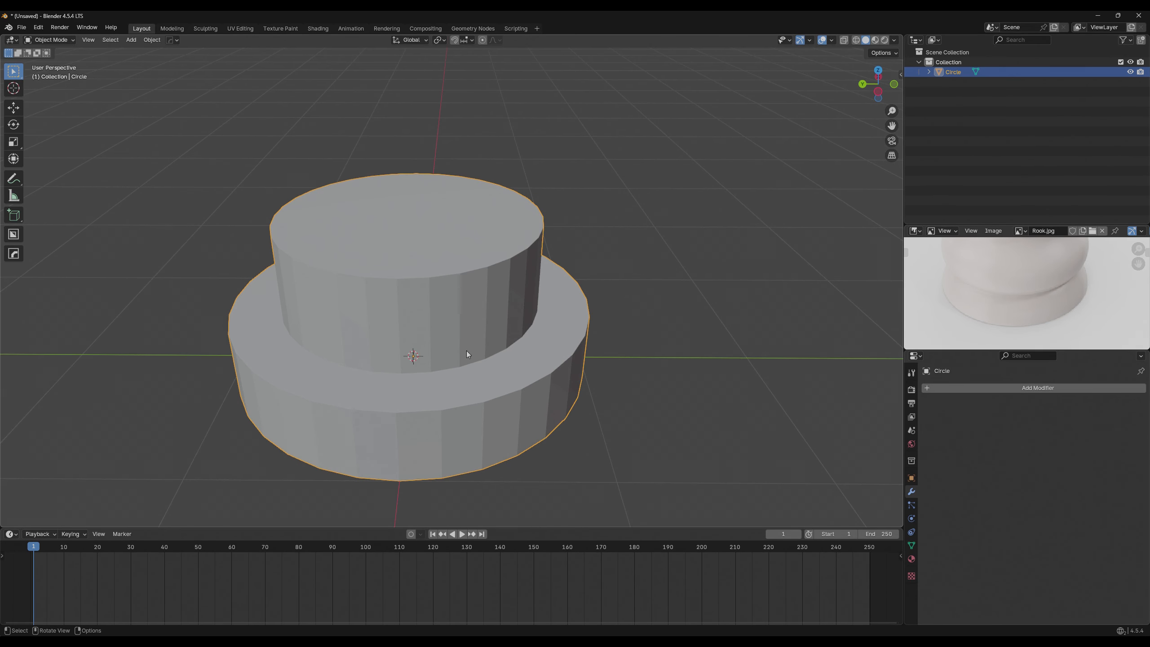
{"action": "key", "text": "Tab"}
{"action": "middle_click_drag", "start_coordinate": [478, 325], "coordinate": [480, 308]}
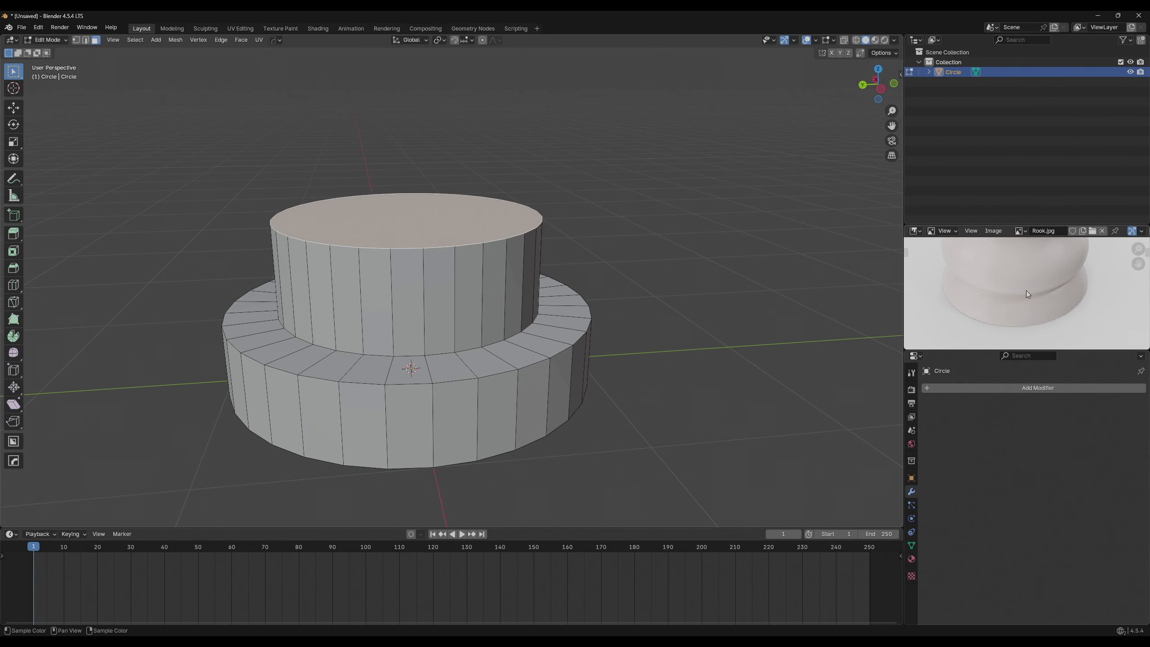
{"action": "middle_click_drag", "start_coordinate": [1027, 290], "coordinate": [1008, 301]}
{"action": "scroll", "coordinate": [1027, 294], "scroll_direction": "up", "scroll_amount": 1}
{"action": "scroll", "coordinate": [1032, 293], "scroll_direction": "down", "scroll_amount": 2}
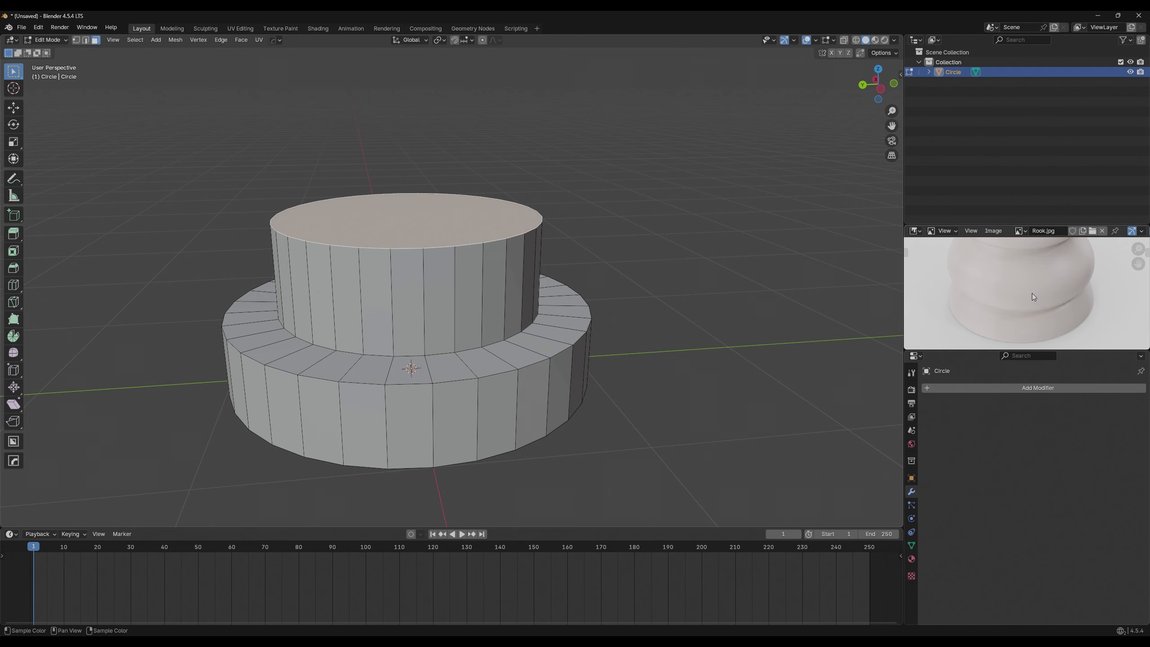
{"action": "middle_click_drag", "start_coordinate": [1024, 262], "coordinate": [1033, 304]}
{"action": "scroll", "coordinate": [1028, 293], "scroll_direction": "down", "scroll_amount": 1}
{"action": "scroll", "coordinate": [1023, 299], "scroll_direction": "up", "scroll_amount": 2}
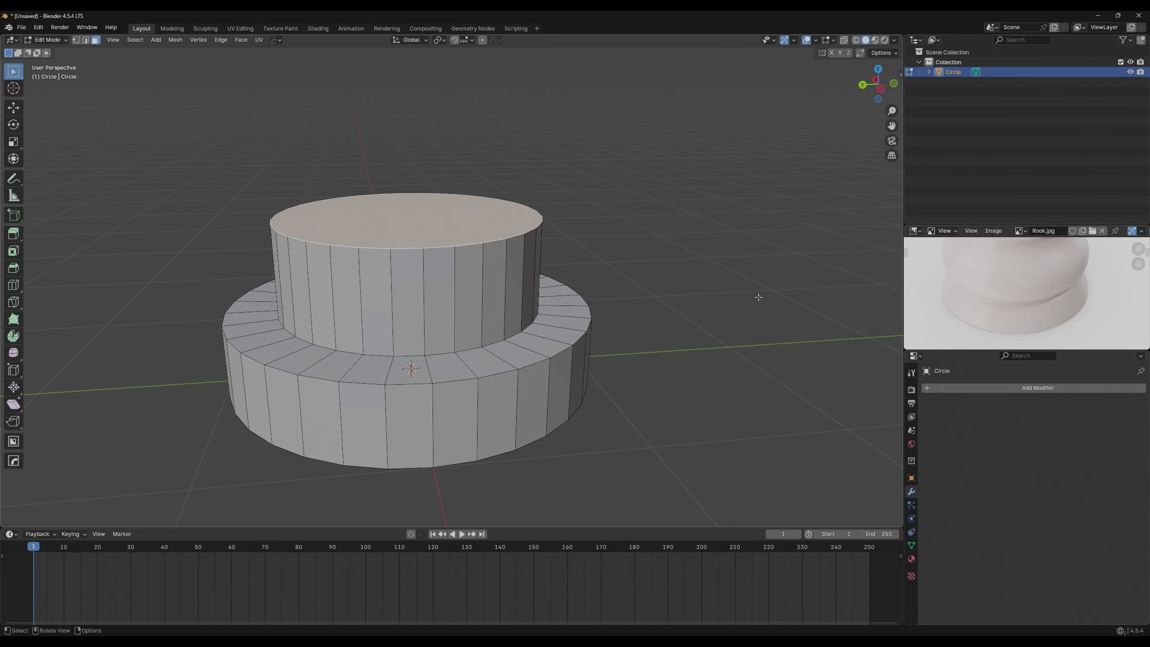
Move the second tier's top face upward along the Z axis to make the tier taller.
{"action": "middle_click_drag", "start_coordinate": [758, 298], "coordinate": [521, 259]}
{"action": "key", "text": "g"}
{"action": "key", "text": "z"}
{"action": "left_click", "coordinate": [486, 243]}
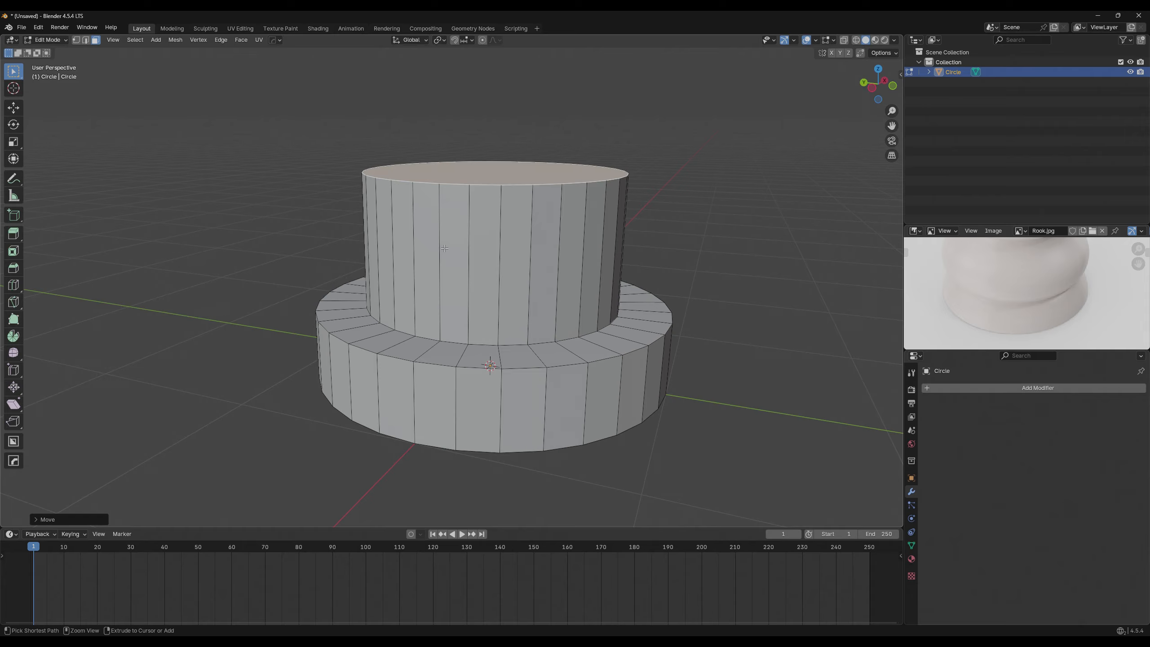
{"action": "key", "text": "ctrl+r"}
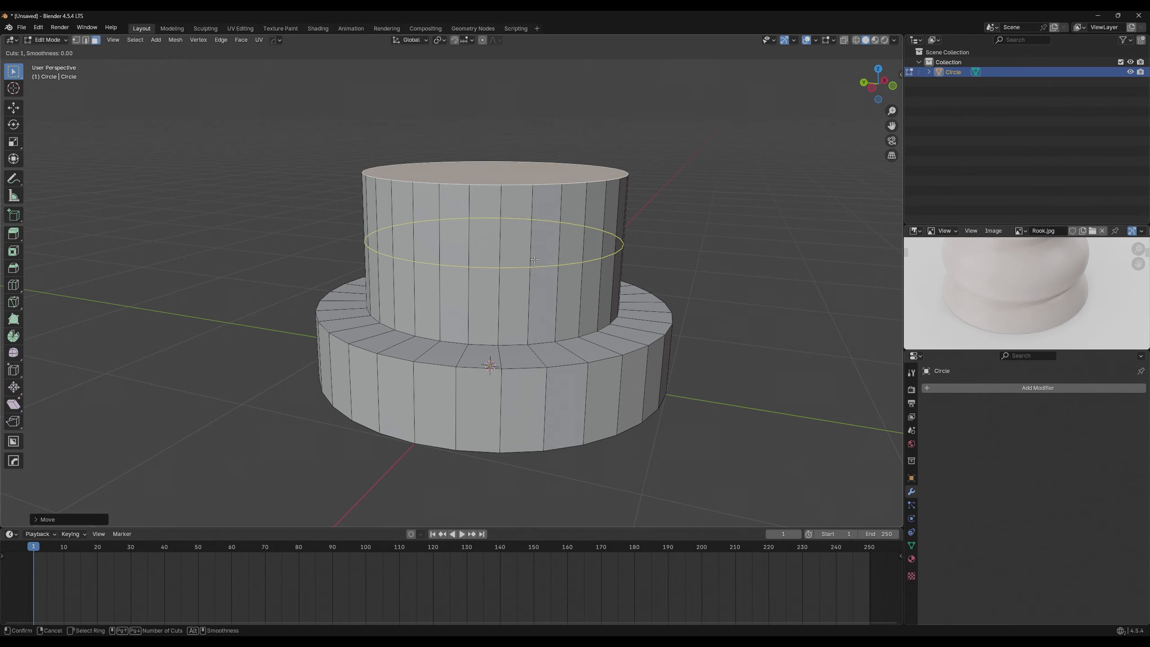
{"action": "left_click", "coordinate": [529, 260]}
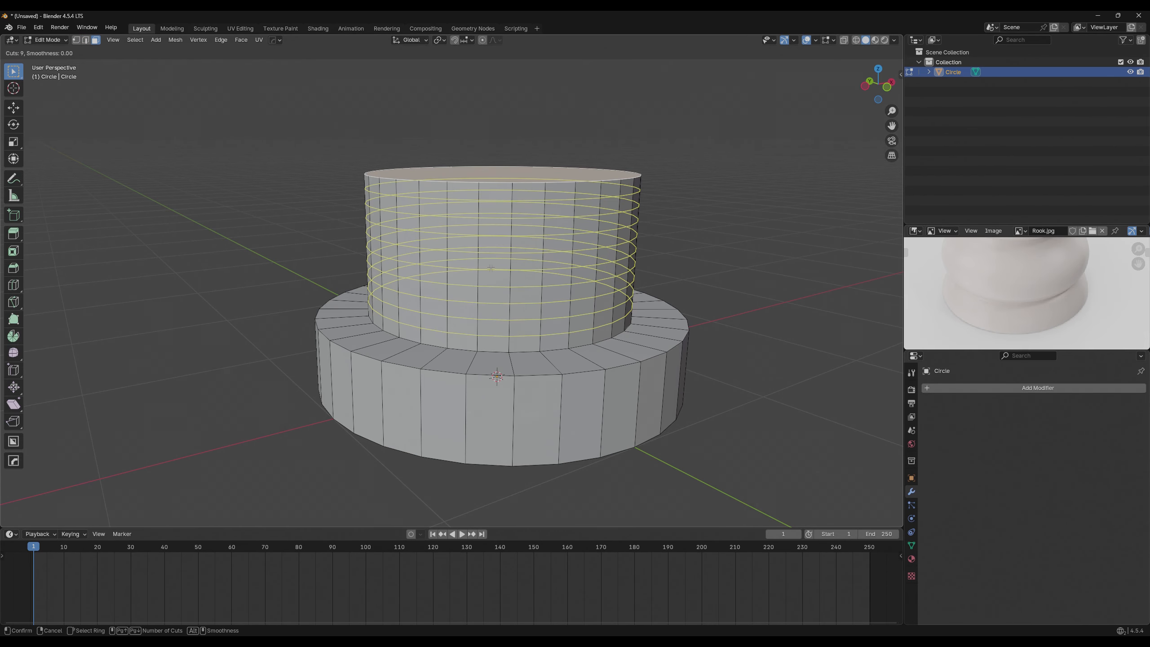
{"action": "scroll", "coordinate": [491, 268], "scroll_direction": "up", "scroll_amount": 1}
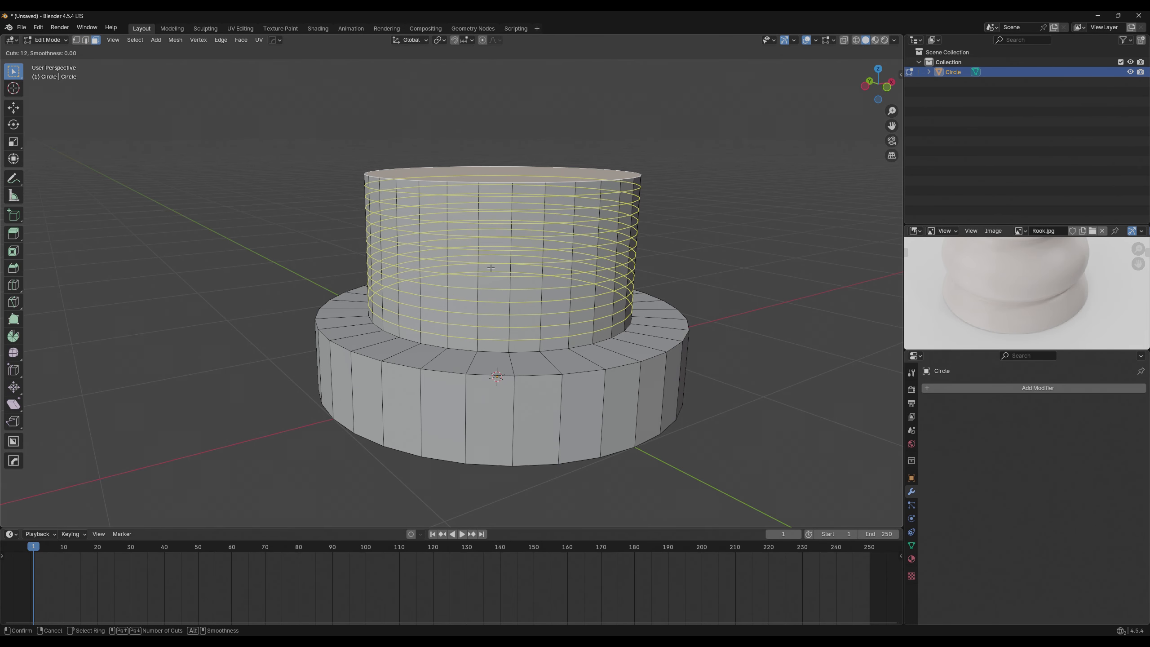
{"action": "scroll", "coordinate": [492, 268], "scroll_direction": "down", "scroll_amount": 5}
{"action": "scroll", "coordinate": [491, 268], "scroll_direction": "up", "scroll_amount": 2}
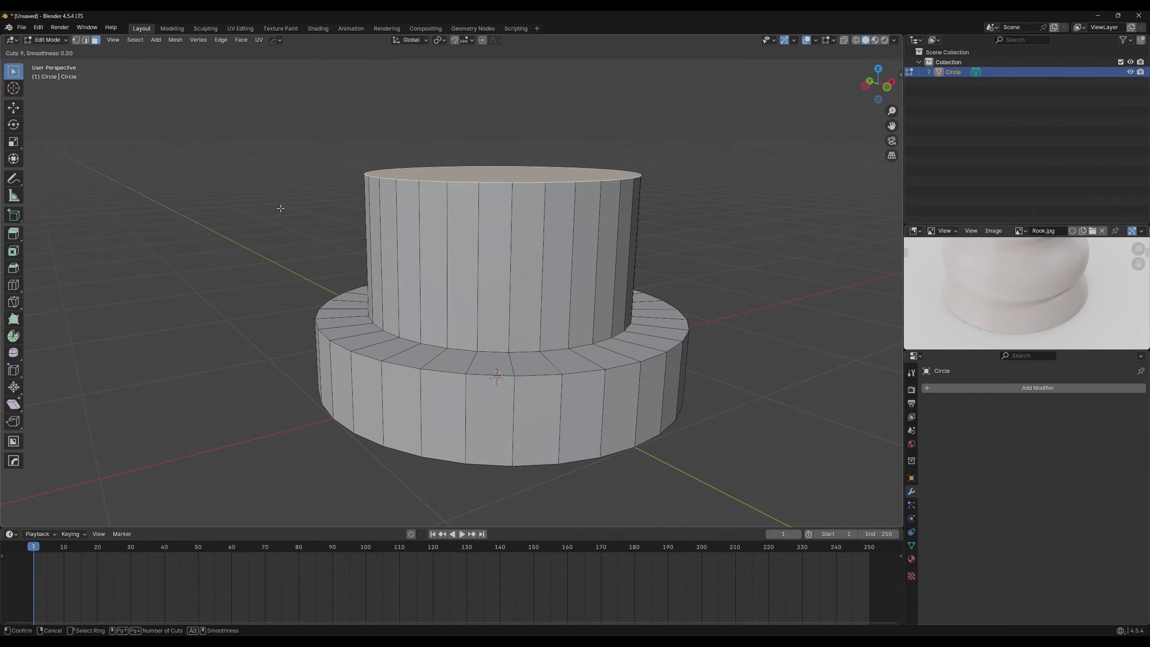
{"action": "right_click", "coordinate": [30, 63]}
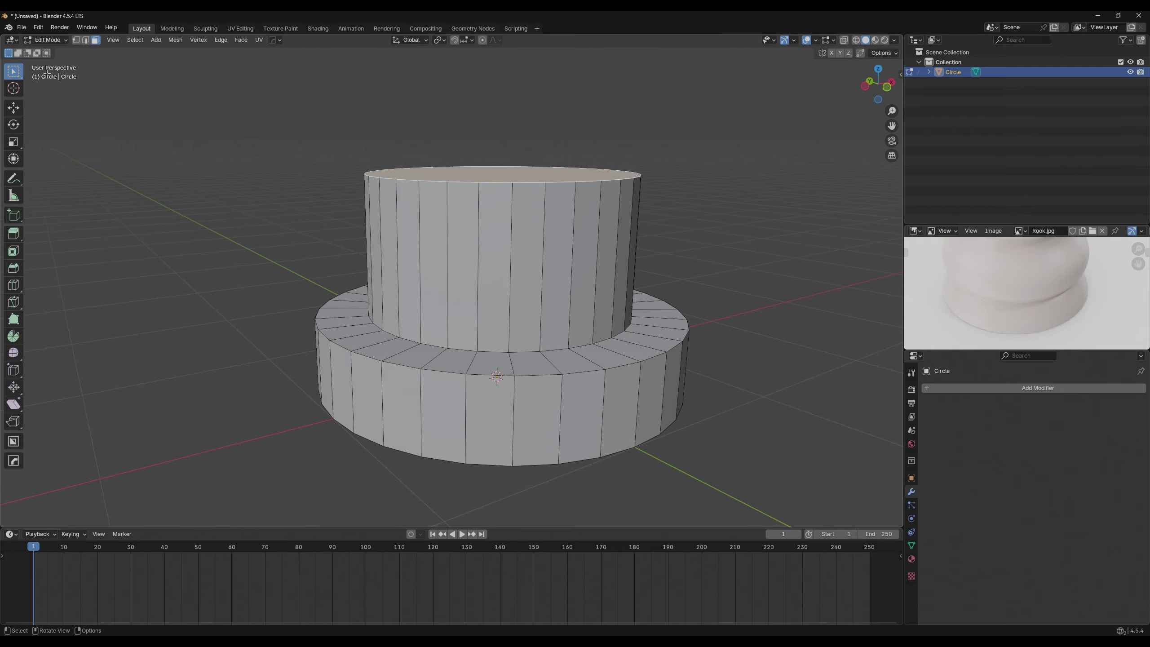
Add five evenly spaced loop cuts around the wall of the upper tier.
{"action": "key", "text": "ctrl+r"}
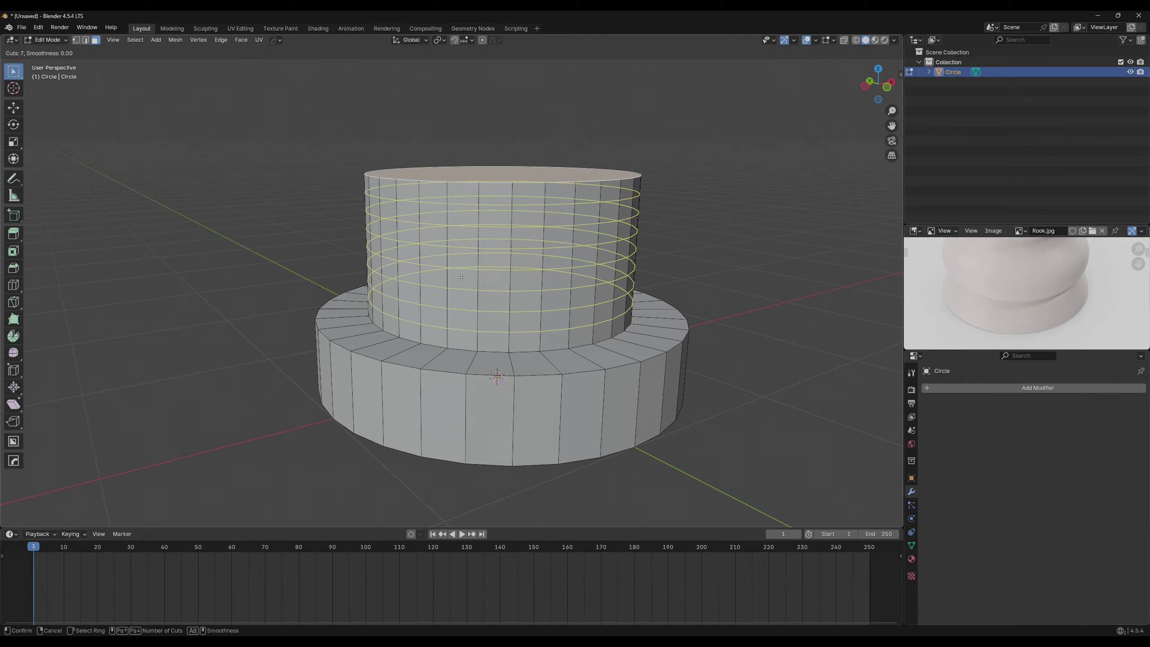
{"action": "scroll", "coordinate": [462, 277], "scroll_direction": "up", "scroll_amount": 9}
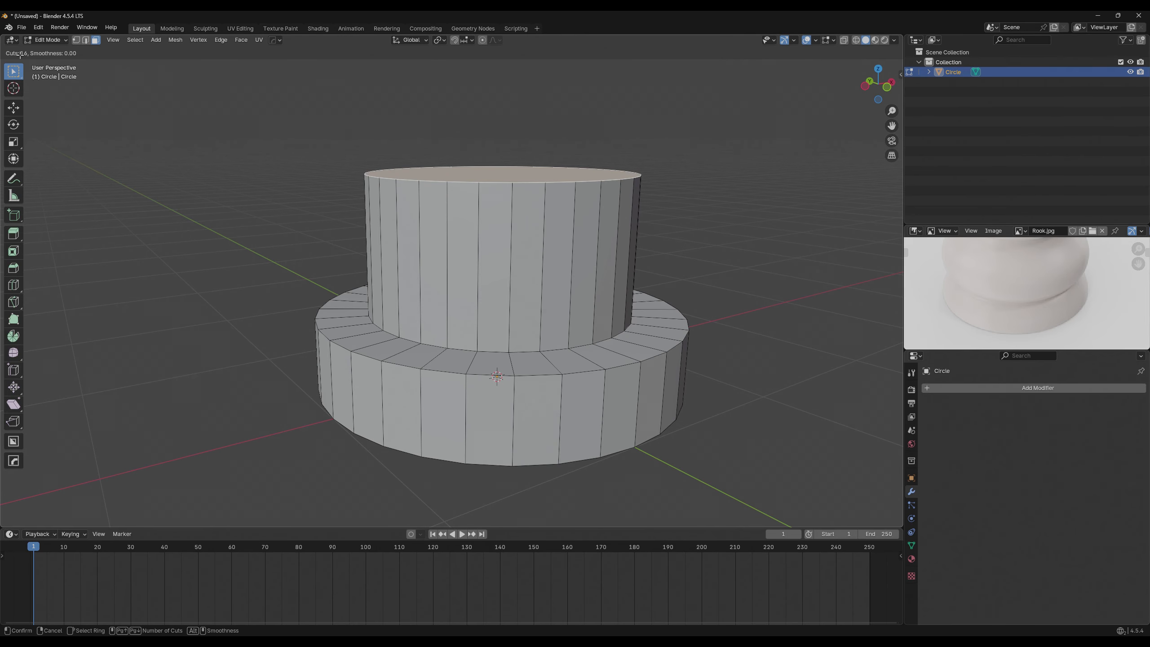
{"action": "scroll", "coordinate": [508, 279], "scroll_direction": "down", "scroll_amount": 11}
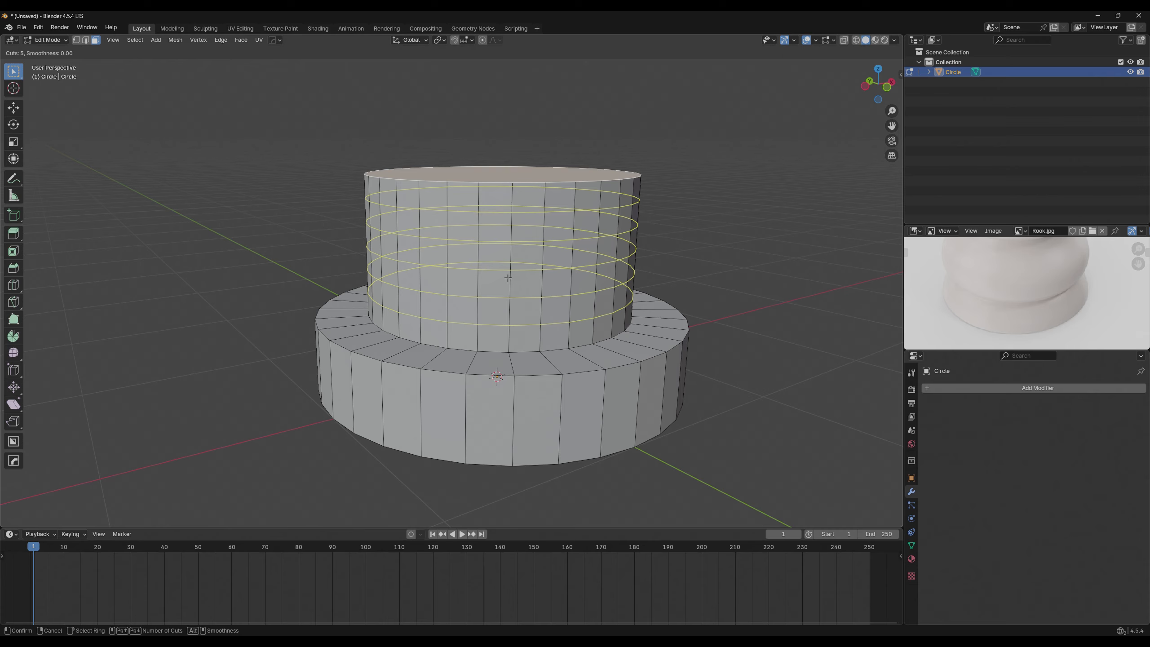
{"action": "left_click", "coordinate": [509, 278]}
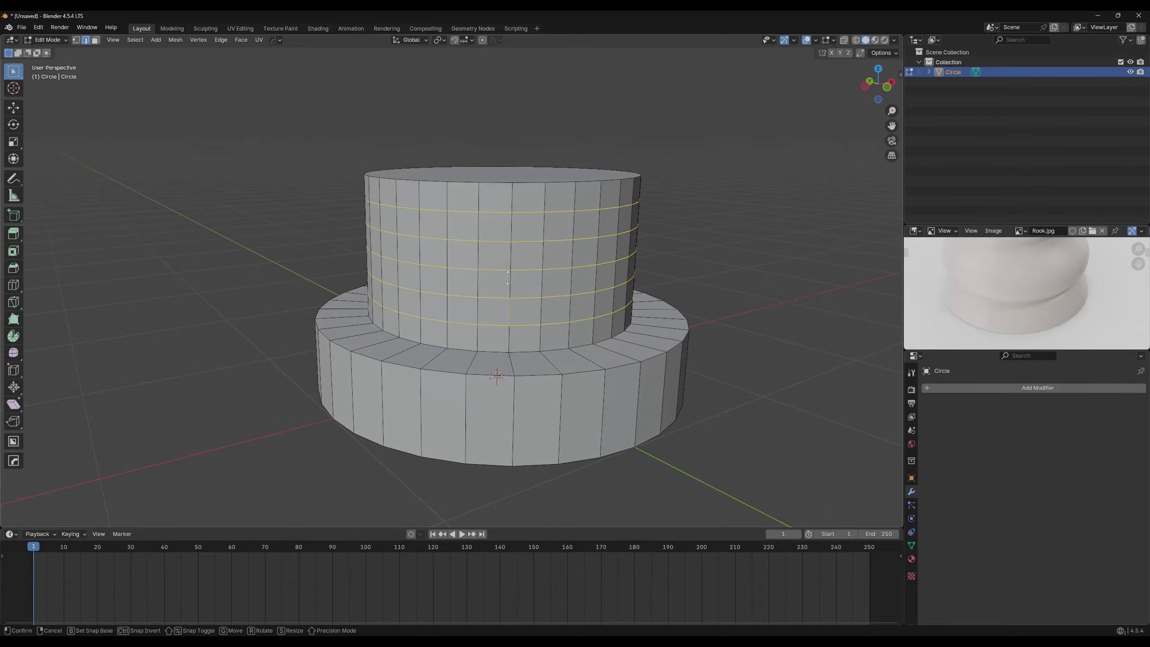
{"action": "left_click", "coordinate": [507, 277]}
Select single horizontal edges one after another along the middle loop of the upper tier.
{"action": "left_click", "coordinate": [441, 267]}
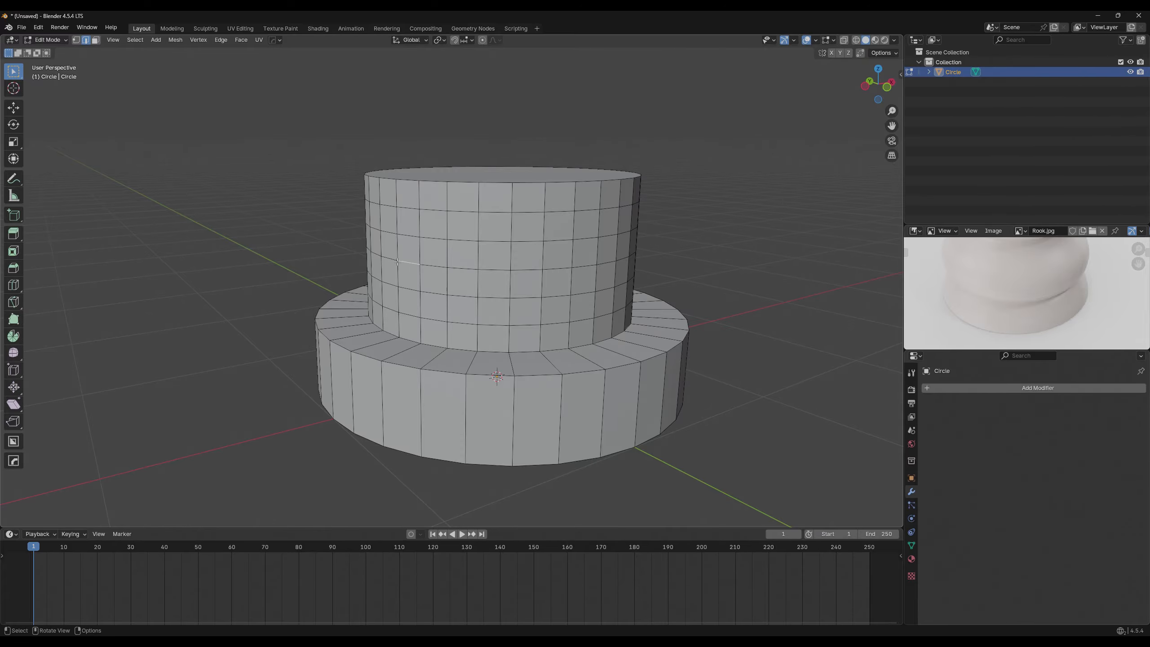
{"action": "left_click", "coordinate": [433, 265]}
{"action": "left_click", "coordinate": [497, 271]}
{"action": "left_click", "coordinate": [526, 270]}
{"action": "left_click", "coordinate": [559, 269]}
{"action": "left_click", "coordinate": [584, 267]}
{"action": "middle_click_drag", "start_coordinate": [584, 266], "coordinate": [587, 277]}
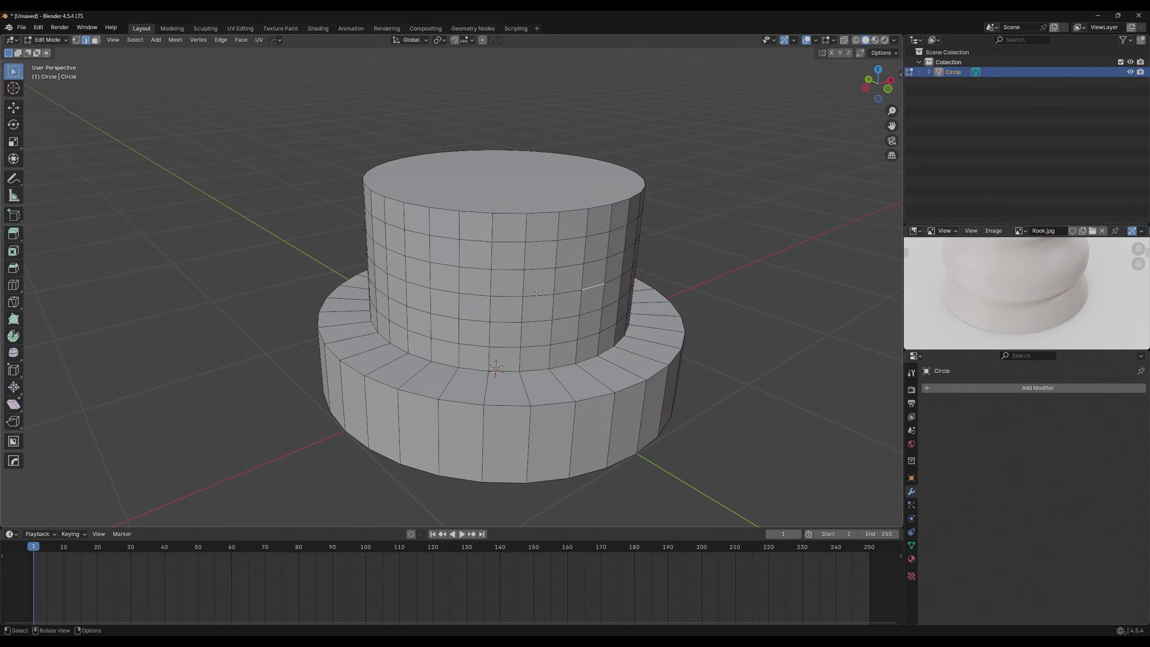
Select the whole middle edge loop of the upper tier and compare it with picking single edges.
{"action": "left_click", "coordinate": [506, 298], "text": "alt"}
{"action": "middle_click_drag", "start_coordinate": [507, 298], "coordinate": [507, 291]}
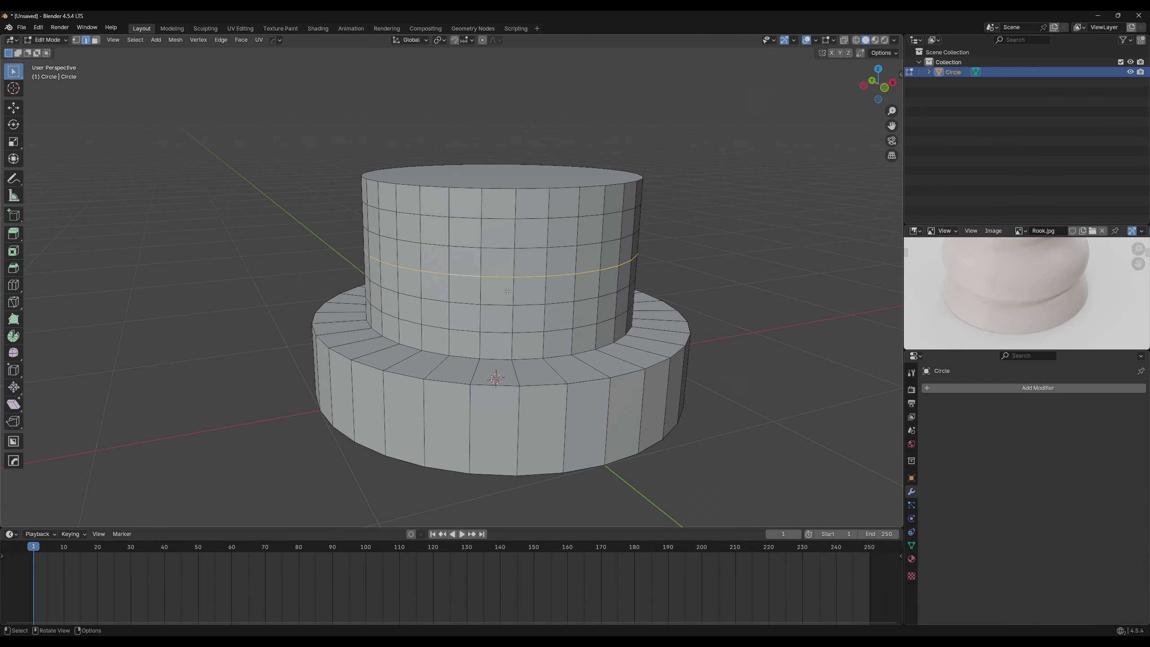
{"action": "middle_click_drag", "start_coordinate": [606, 252], "coordinate": [448, 294]}
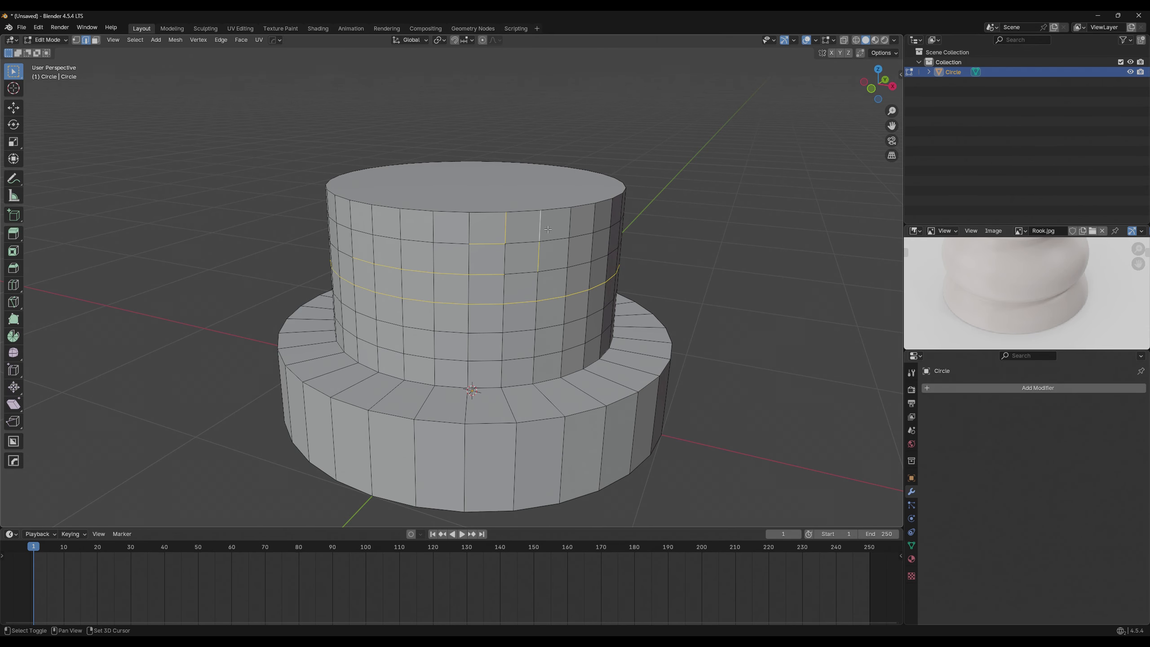
{"action": "middle_click_drag", "start_coordinate": [654, 274], "coordinate": [631, 269]}
{"action": "left_click", "coordinate": [589, 265]}
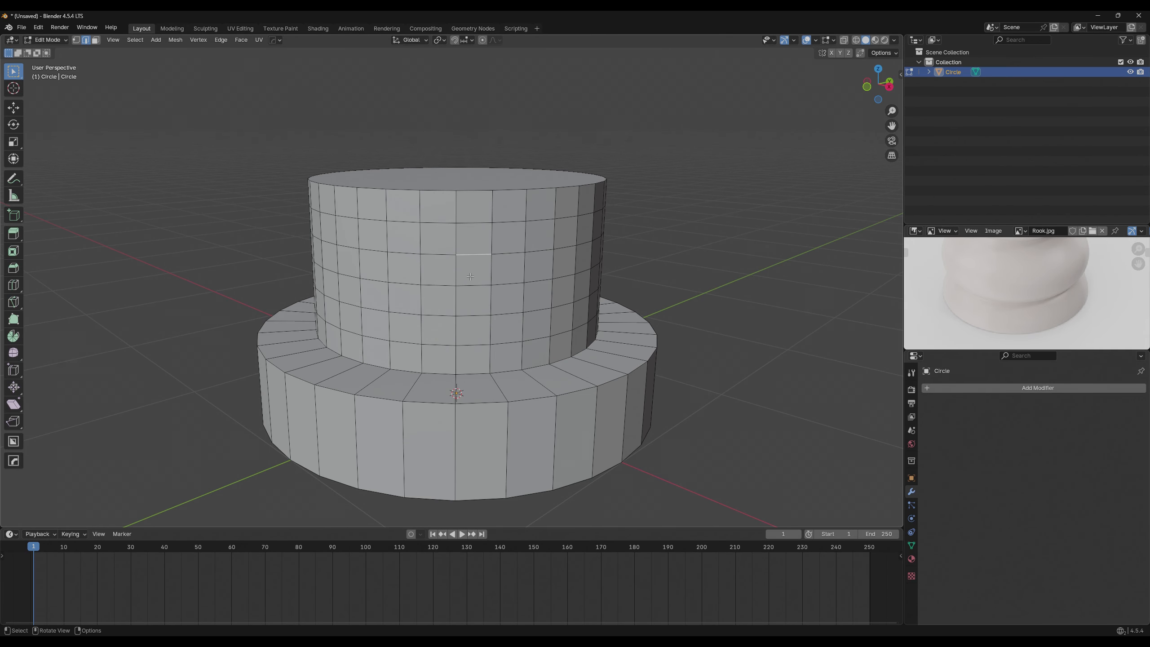
{"action": "middle_click_drag", "start_coordinate": [470, 276], "coordinate": [393, 295]}
{"action": "left_click", "coordinate": [422, 282], "text": "alt"}
In vertex select mode, select a single vertex on the upper tier and try a loop selection from it.
{"action": "key", "text": "1"}
{"action": "left_click", "coordinate": [392, 297]}
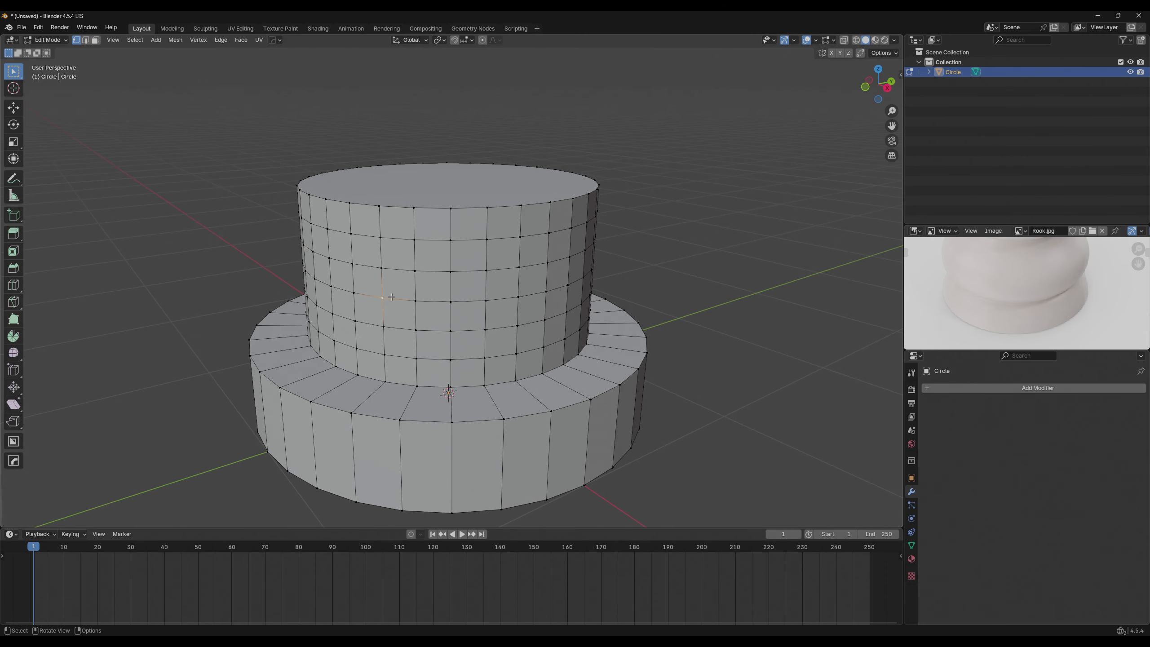
{"action": "left_click", "coordinate": [389, 297], "text": "alt"}
In face select mode, select alternating vertical and horizontal face loops on the upper tier.
{"action": "key", "text": "3"}
{"action": "left_click", "coordinate": [395, 297], "text": "alt"}
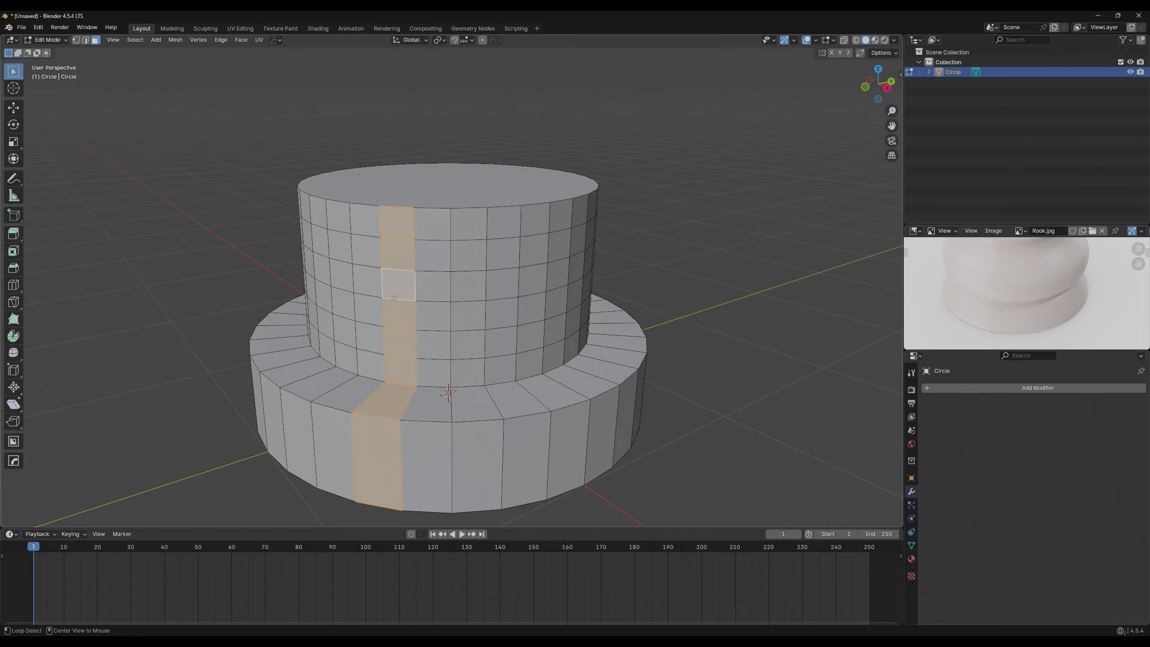
{"action": "left_click", "coordinate": [354, 297], "text": "alt"}
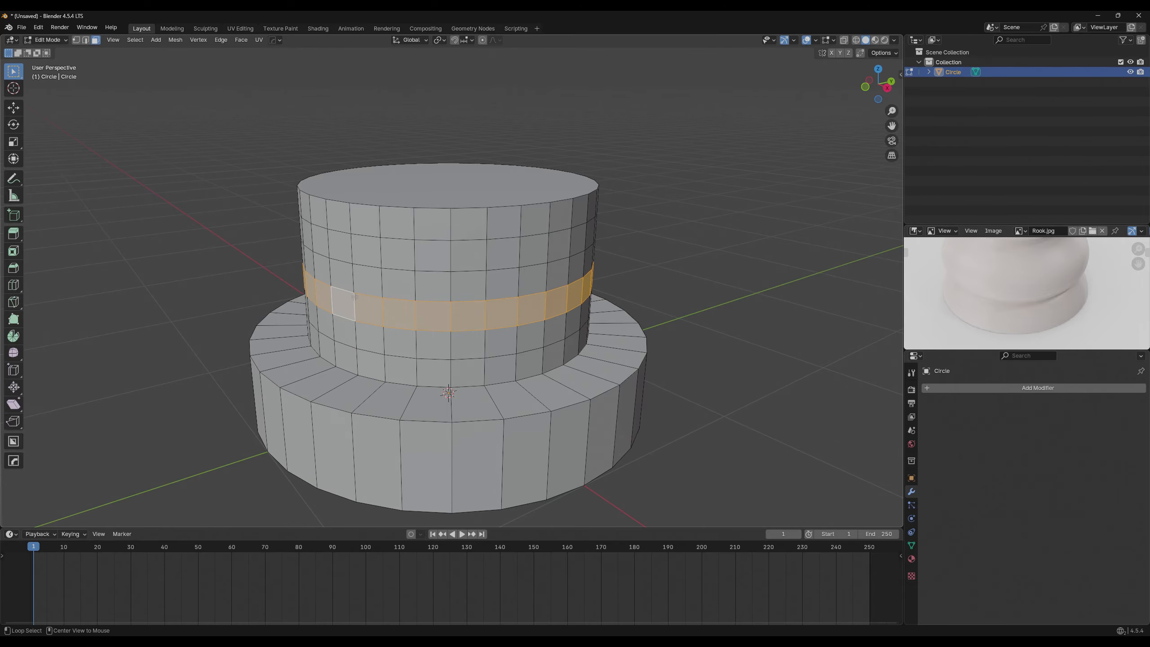
{"action": "left_click", "coordinate": [368, 277], "text": "alt"}
{"action": "left_click", "coordinate": [397, 269], "text": "alt"}
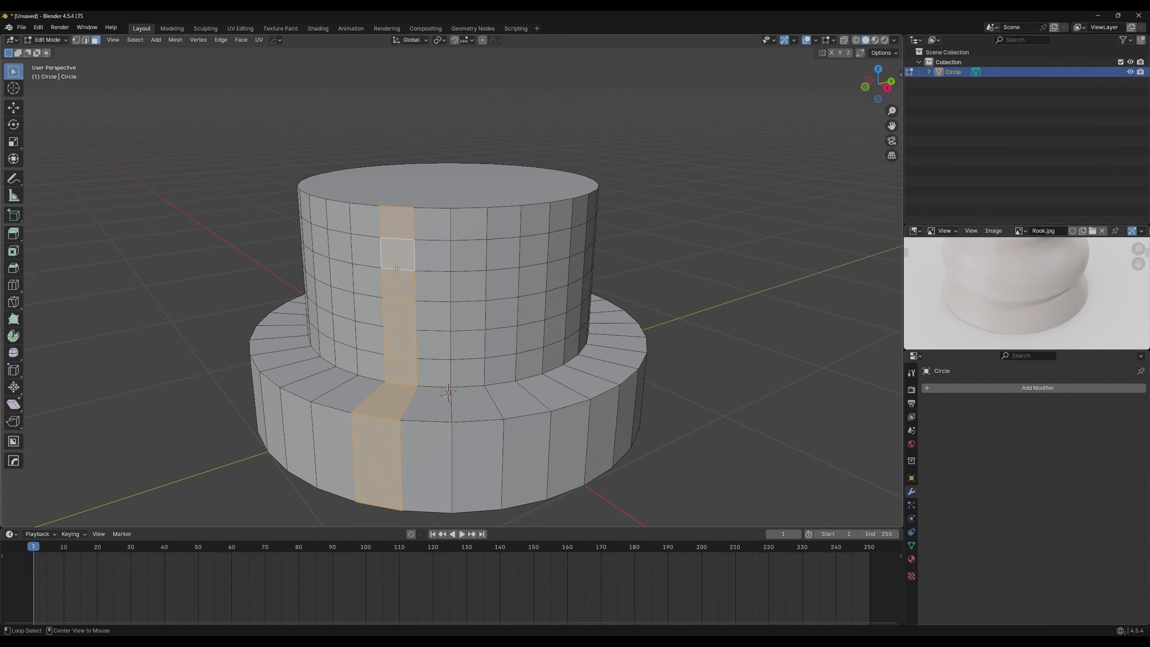
{"action": "left_click", "coordinate": [392, 262], "text": "alt"}
{"action": "left_click", "coordinate": [386, 316], "text": "alt"}
{"action": "left_click", "coordinate": [389, 254], "text": "alt"}
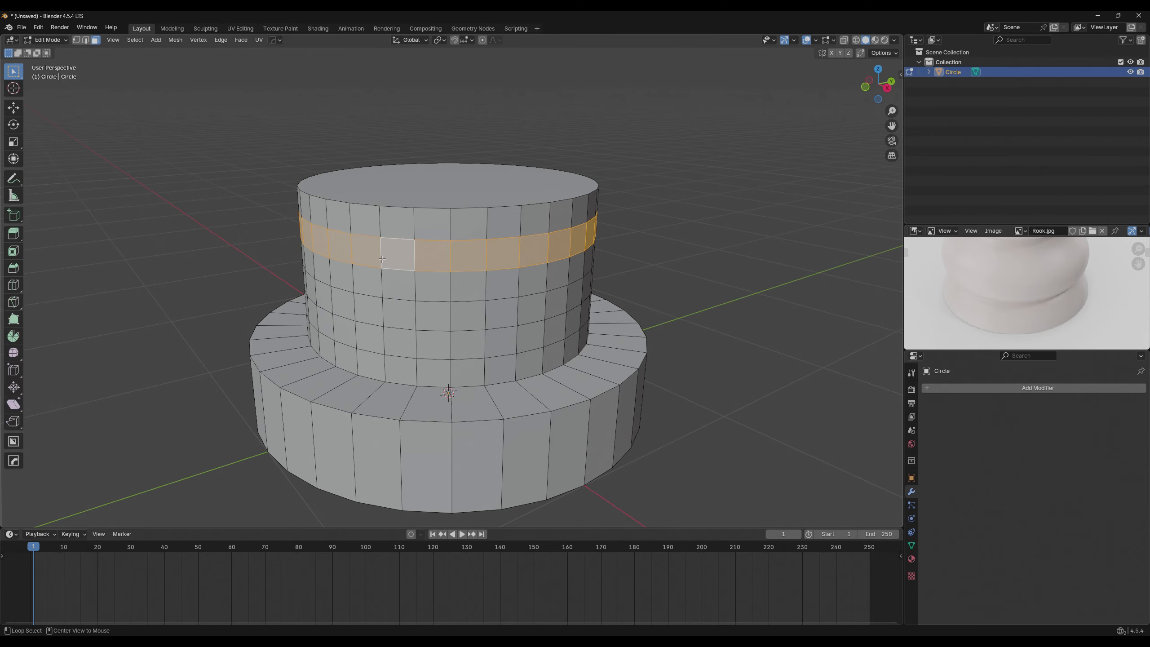
{"action": "left_click", "coordinate": [364, 252], "text": "alt"}
{"action": "left_click", "coordinate": [366, 265], "text": "alt"}
In edge select mode, select the edge loop around the middle of the upper tier.
{"action": "key", "text": "2"}
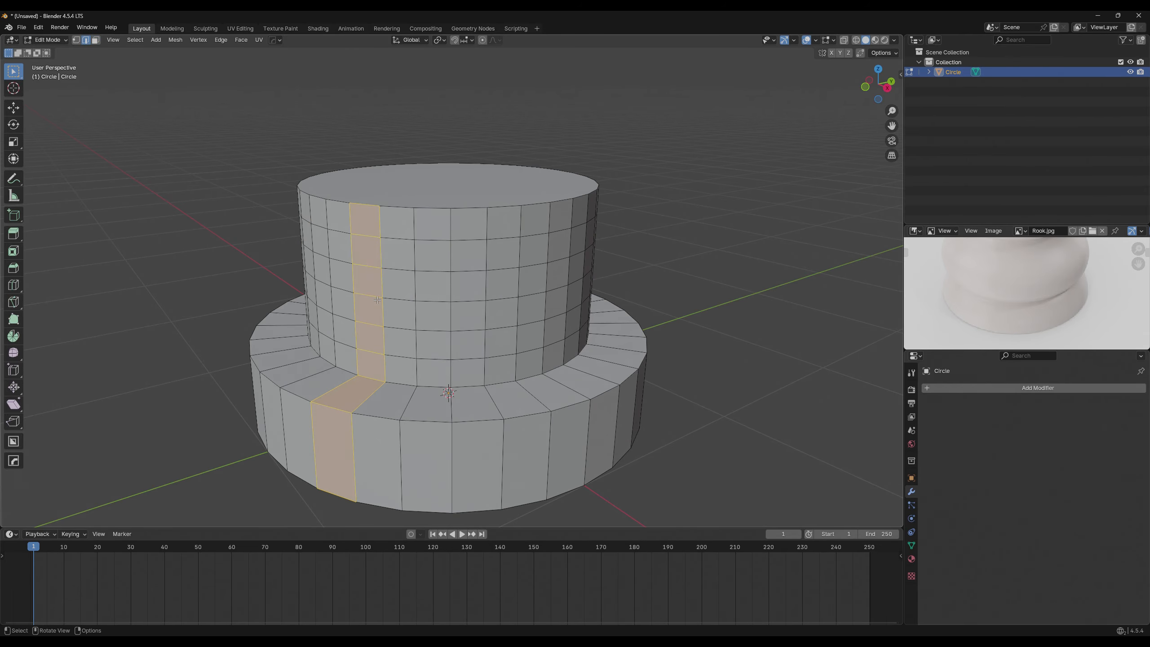
{"action": "left_click", "coordinate": [378, 297], "text": "alt"}
{"action": "middle_click_drag", "start_coordinate": [378, 300], "coordinate": [417, 277]}
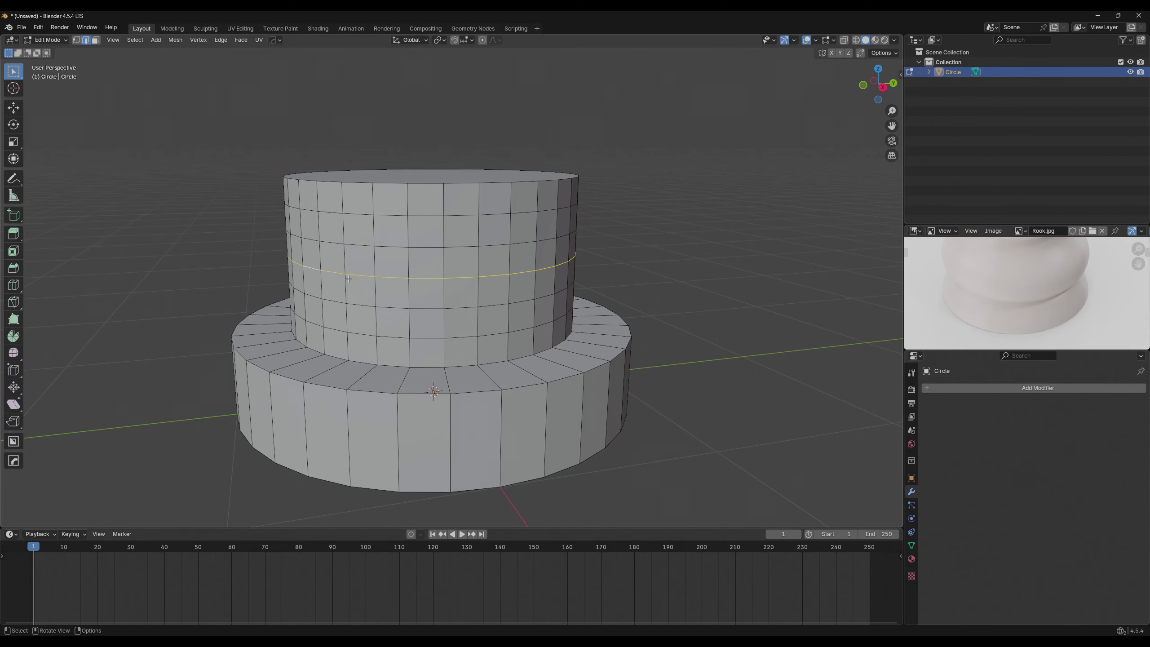
Enable proportional editing and try moving the selected middle edge loop with Smooth falloff and a 1 m size.
{"action": "left_click", "coordinate": [483, 41]}
{"action": "middle_click_drag", "start_coordinate": [573, 232], "coordinate": [556, 233]}
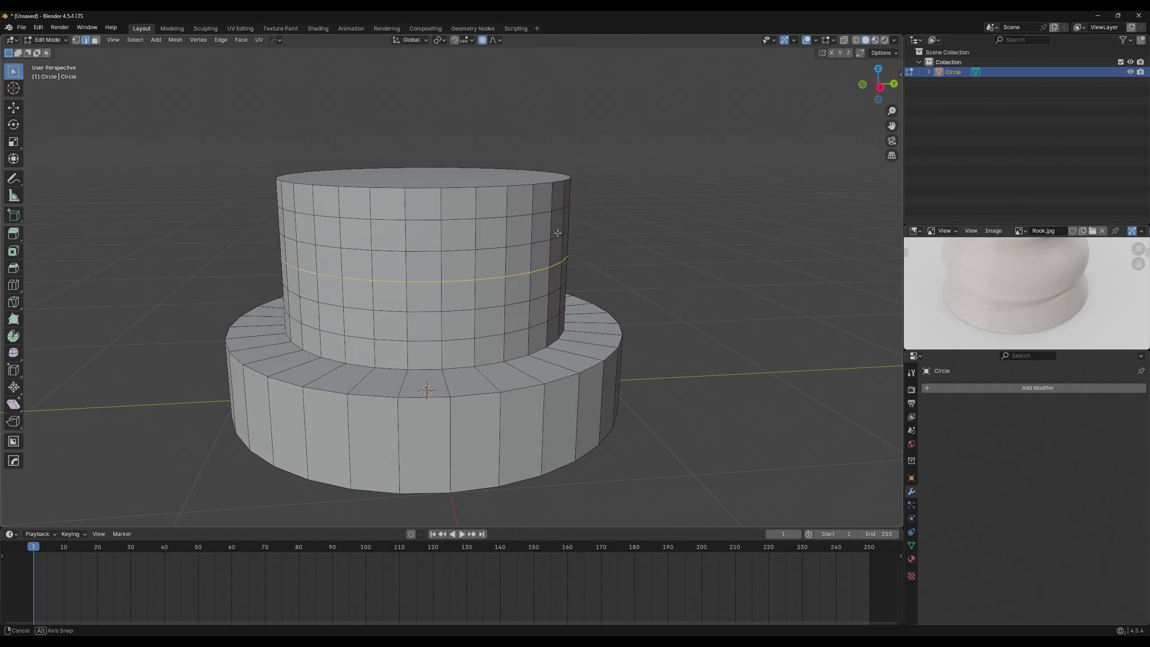
{"action": "key", "text": "g"}
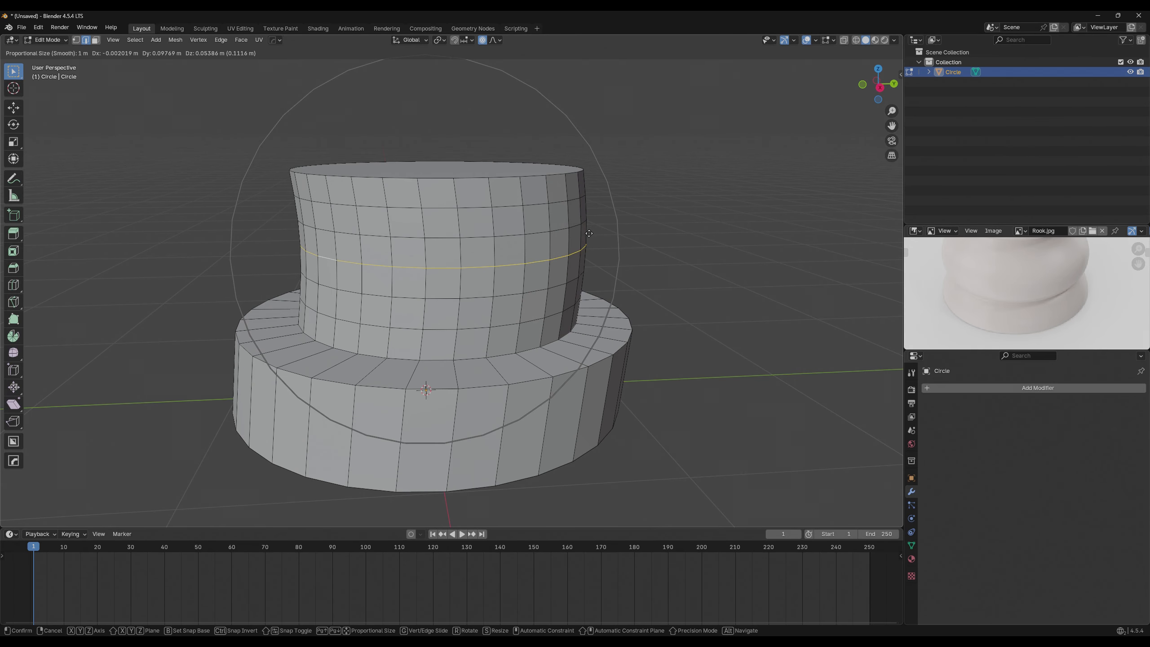
{"action": "right_click", "coordinate": [685, 280]}
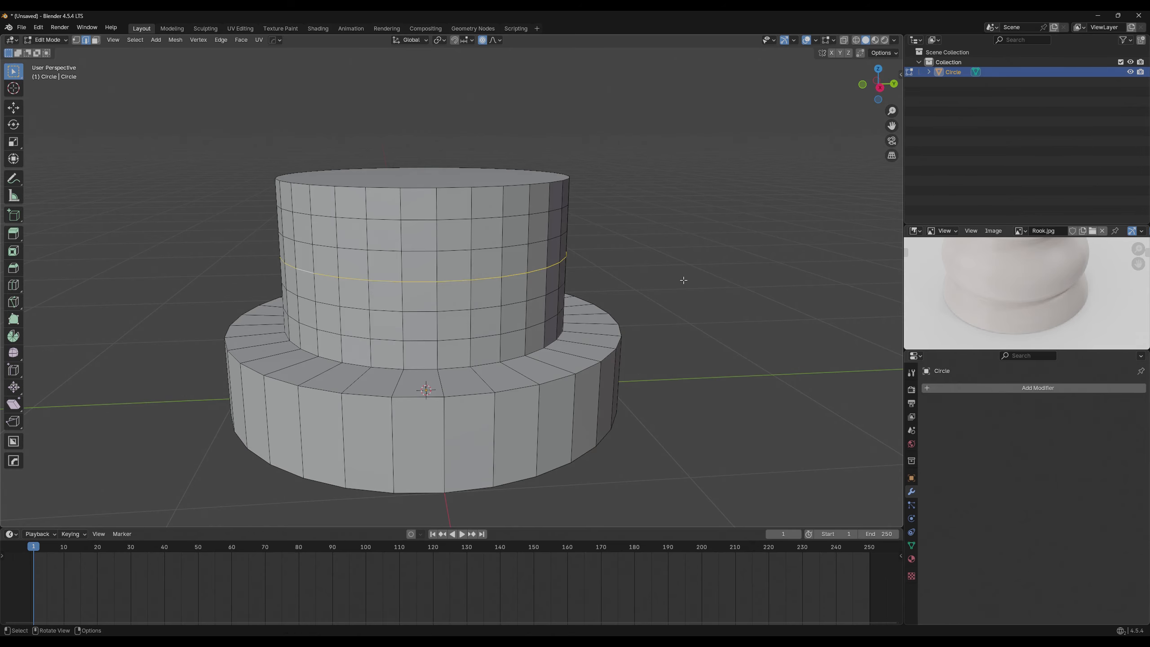
Set the proportional falloff to Sharp and try moving the middle edge loop with a size of about 0.62 m.
{"action": "middle_click_drag", "start_coordinate": [531, 286], "coordinate": [500, 288]}
{"action": "left_click", "coordinate": [498, 41]}
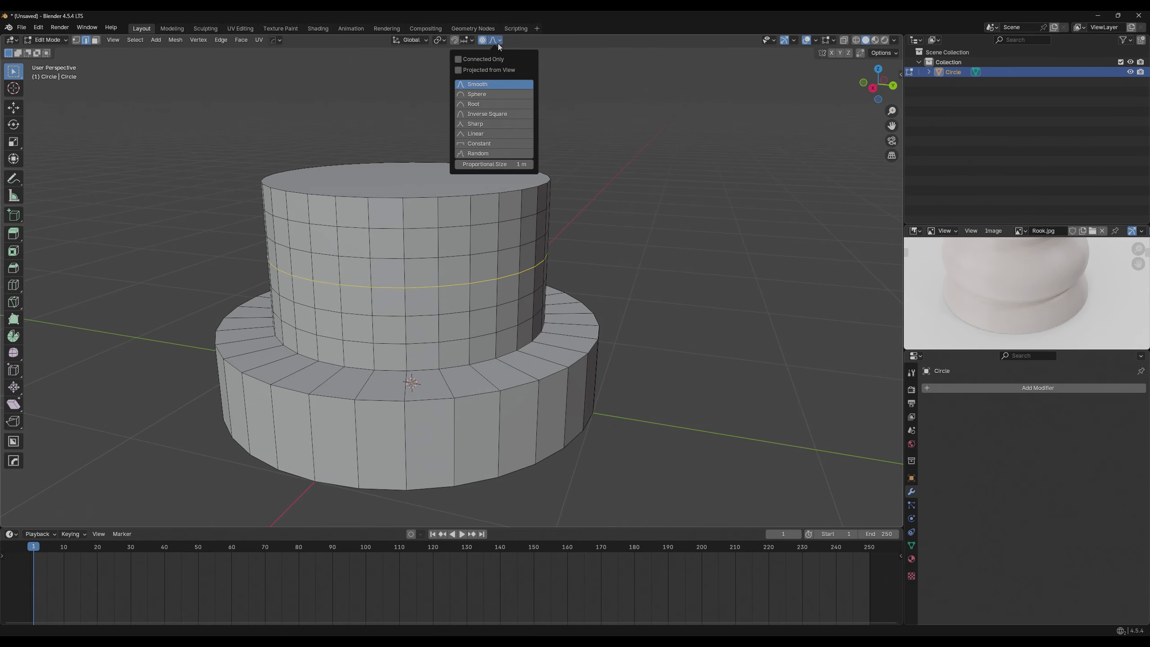
{"action": "left_click", "coordinate": [502, 121]}
{"action": "key", "text": "g"}
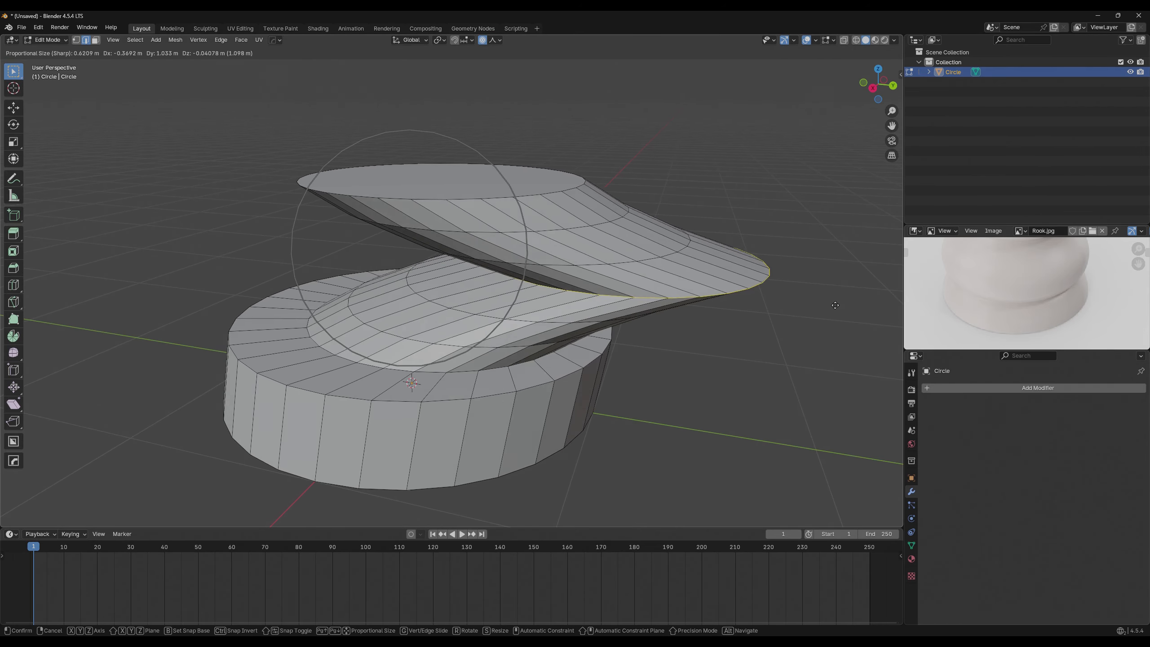
{"action": "right_click", "coordinate": [742, 283]}
Set the proportional falloff to Smooth and try moving the middle edge loop with a size of about 0.62 m.
{"action": "left_click", "coordinate": [498, 41]}
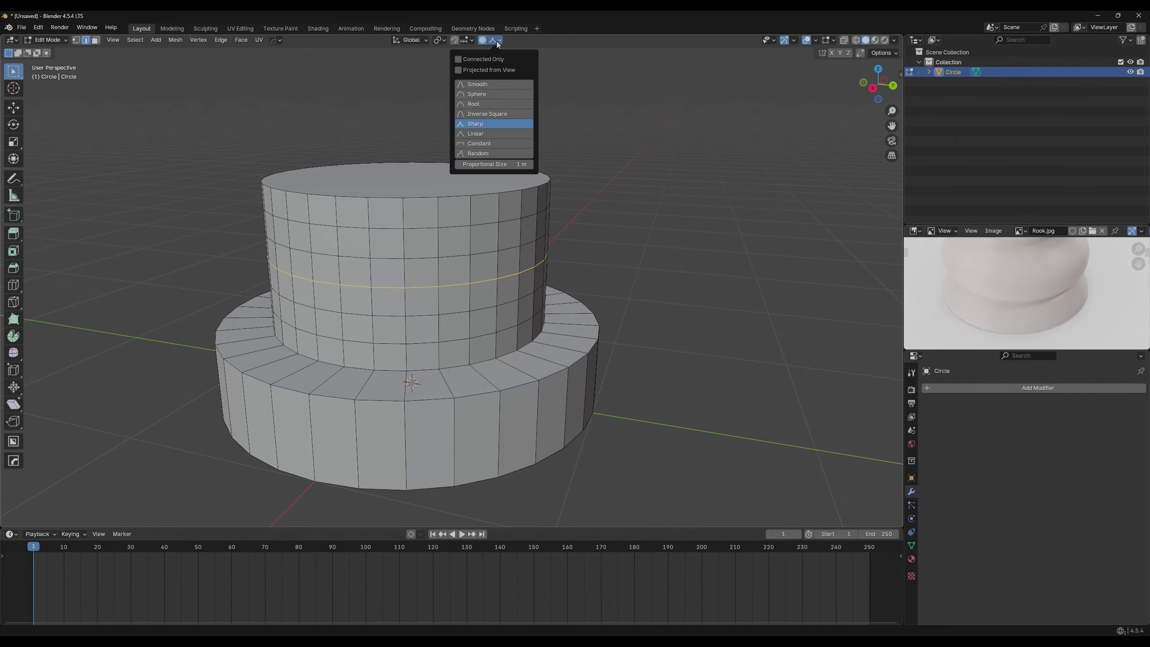
{"action": "left_click", "coordinate": [505, 85]}
{"action": "key", "text": "g"}
{"action": "scroll", "coordinate": [679, 277], "scroll_direction": "up", "scroll_amount": 5}
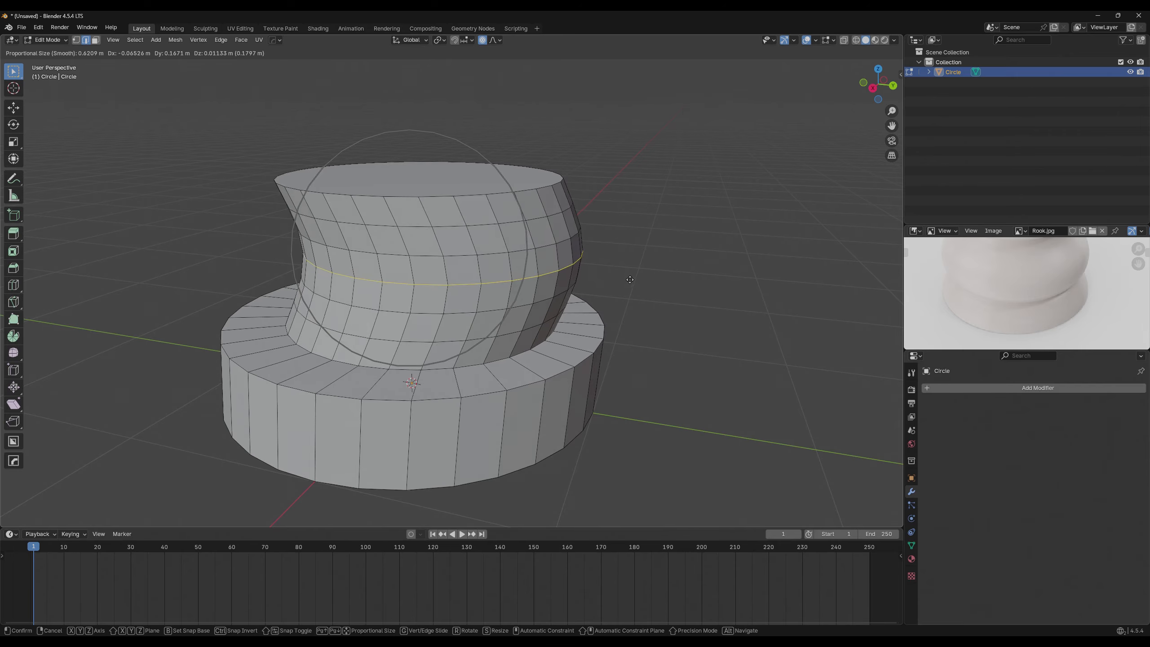
{"action": "right_click", "coordinate": [657, 265]}
Scale the upper tier's middle edge loop outward by a factor of about 1.25 with a Smooth proportional size of about 0.35 m.
{"action": "mouse_move", "coordinate": [656, 265]}
{"action": "middle_mouse_down"}
{"action": "mouse_move", "coordinate": [649, 247]}
{"action": "mouse_move", "coordinate": [647, 260]}
{"action": "middle_mouse_up"}
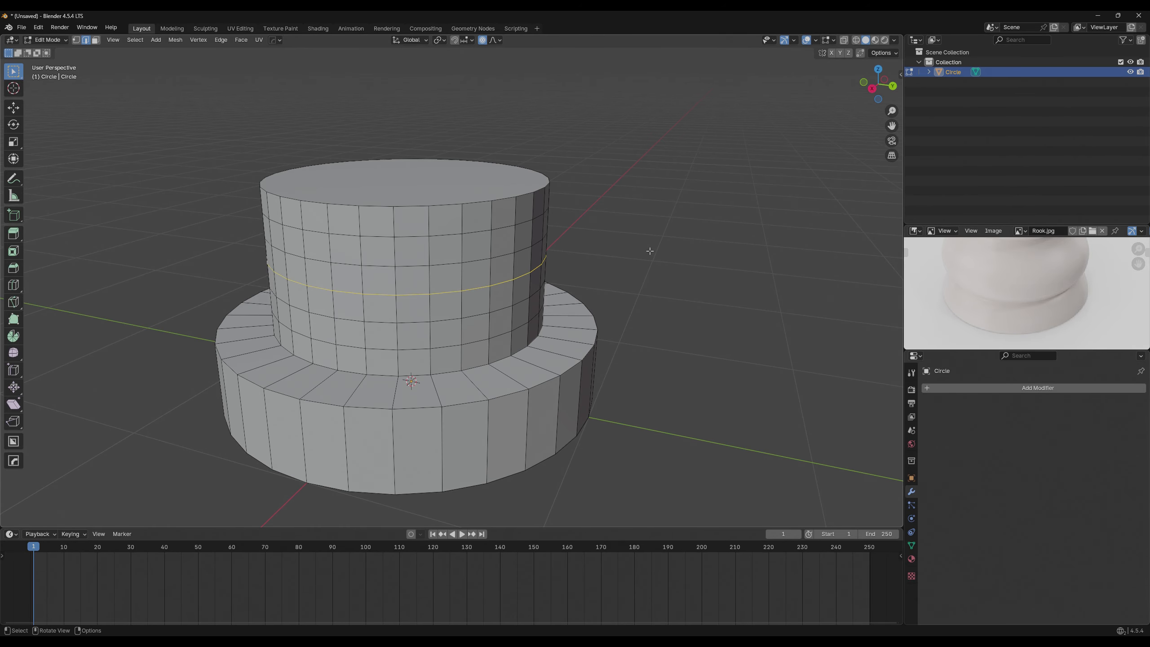
{"action": "middle_click_drag", "start_coordinate": [651, 251], "coordinate": [676, 213]}
{"action": "key", "text": "s"}
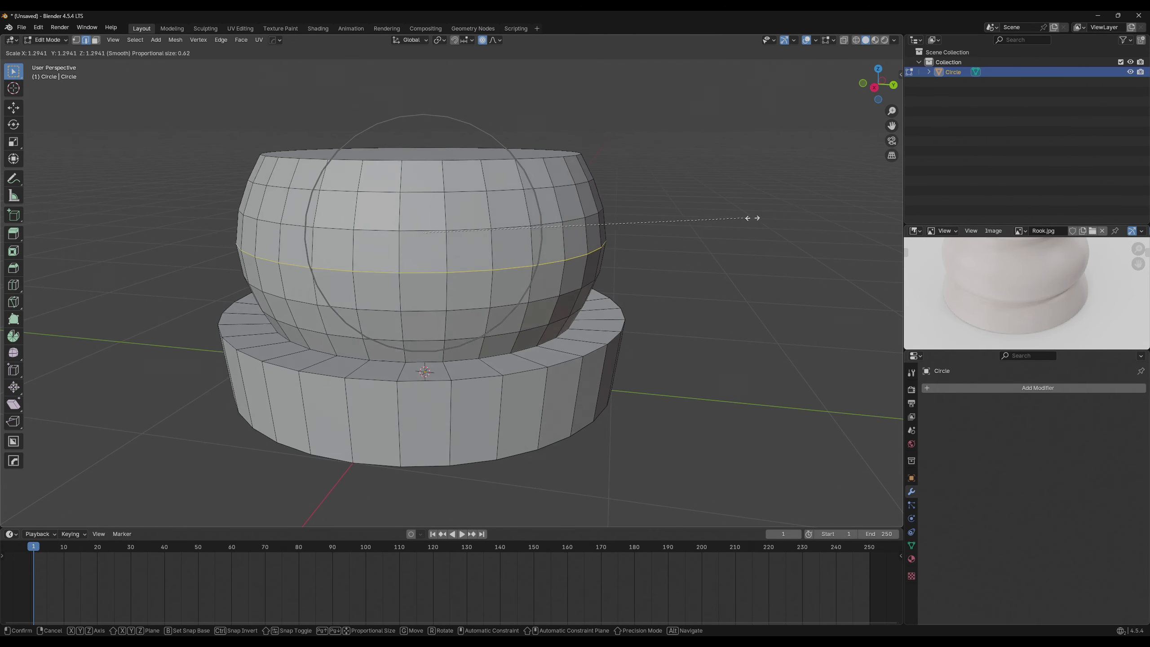
{"action": "scroll", "coordinate": [607, 221], "scroll_direction": "up", "scroll_amount": 6}
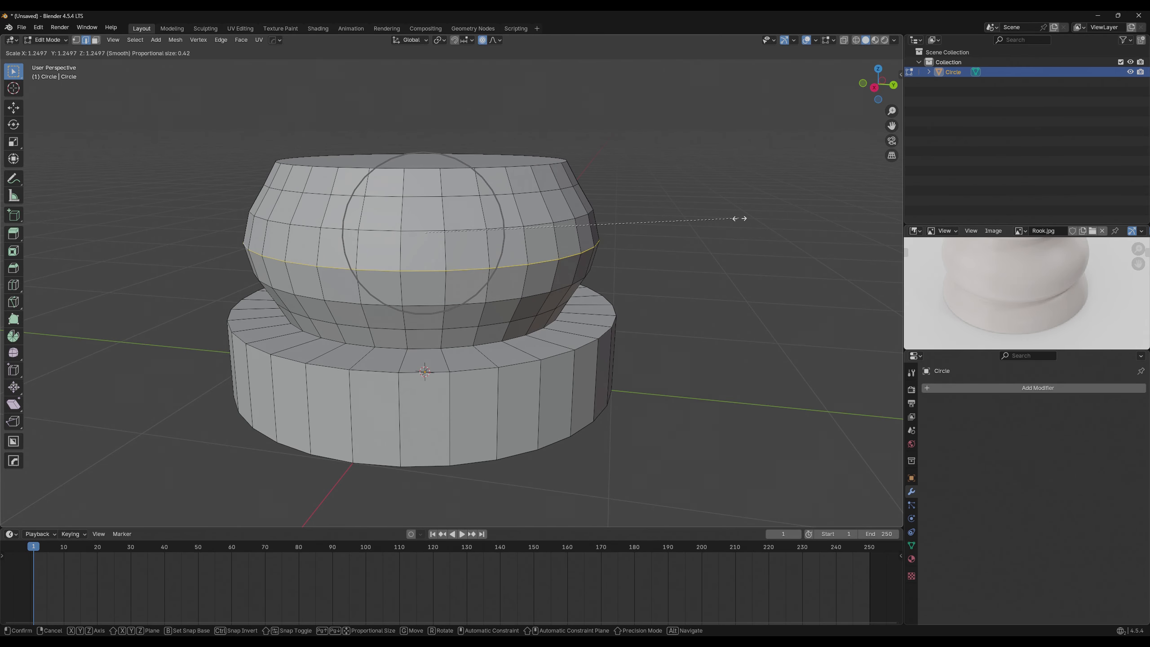
{"action": "scroll", "coordinate": [732, 218], "scroll_direction": "down", "scroll_amount": 1}
{"action": "scroll", "coordinate": [721, 220], "scroll_direction": "up", "scroll_amount": 1}
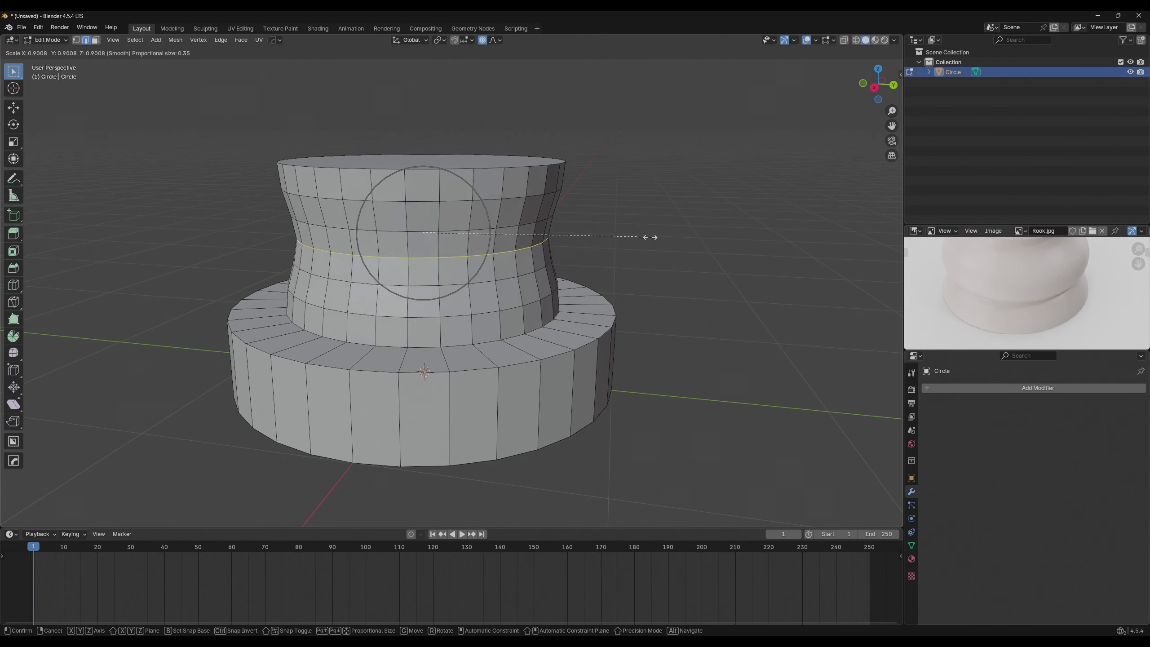
{"action": "key", "text": "Escape"}
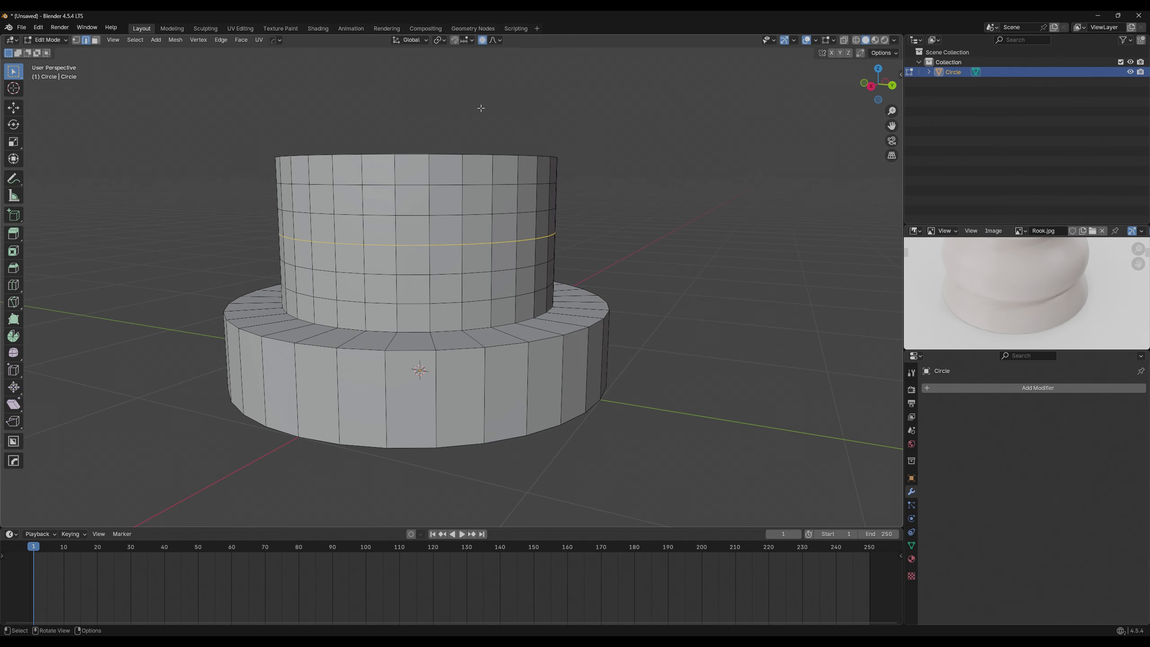
{"action": "key", "text": "s"}
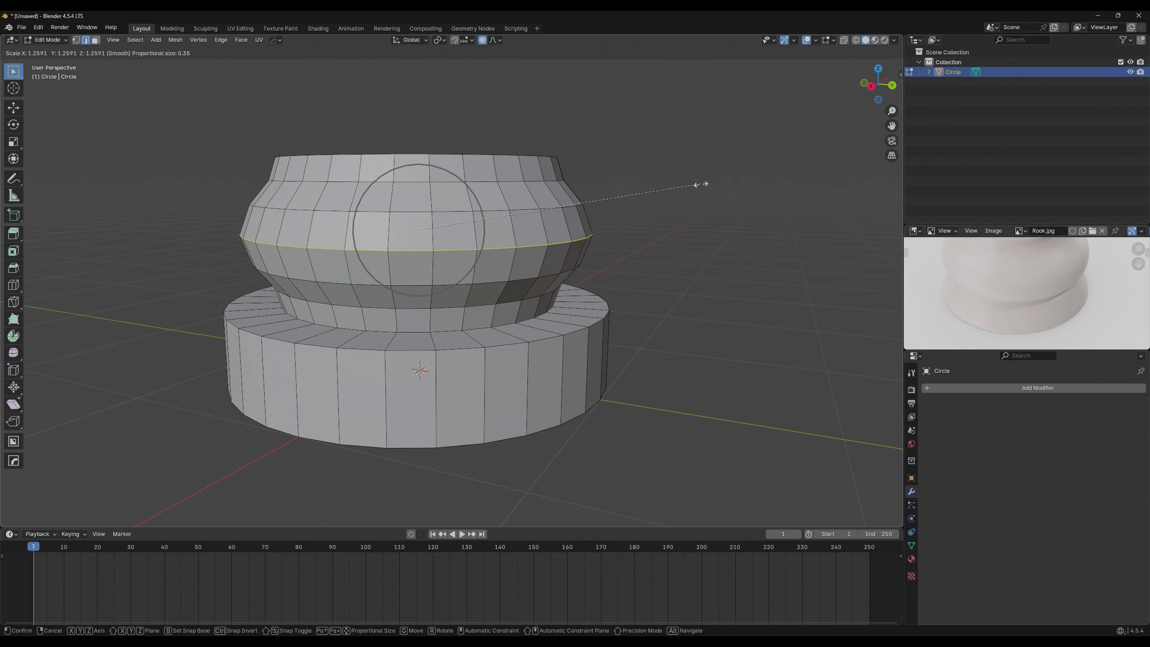
{"action": "left_click", "coordinate": [697, 184]}
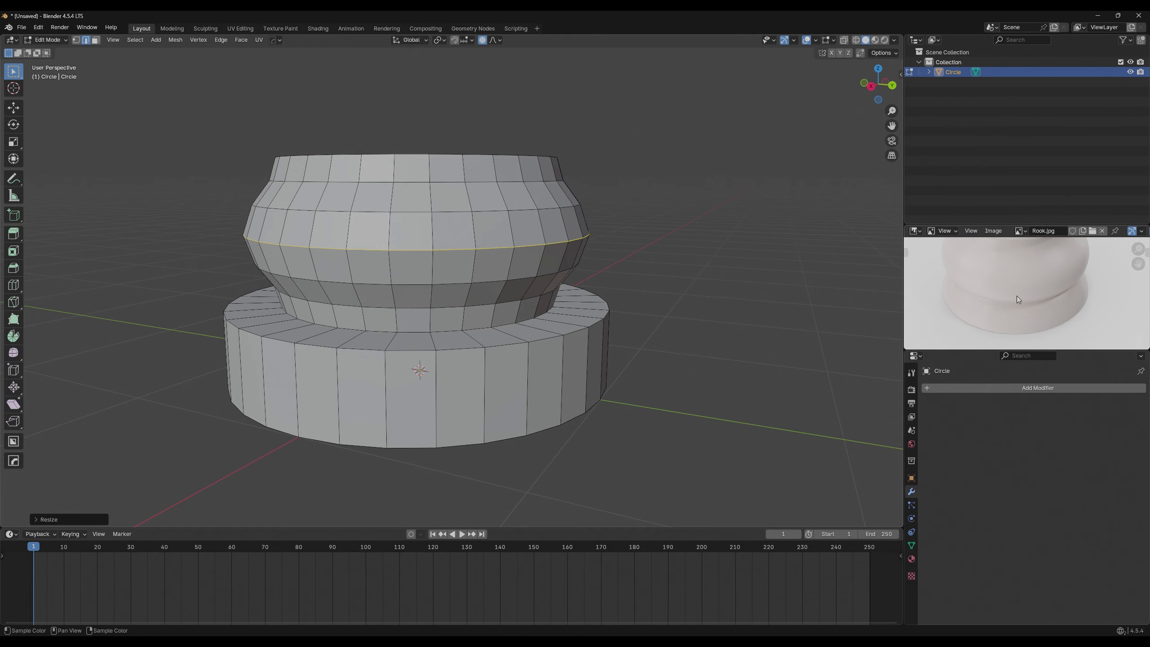
In object mode, examine the bulged upper tier from several angles and compare the base with the rook reference image.
{"action": "middle_click_drag", "start_coordinate": [1018, 297], "coordinate": [1009, 311]}
{"action": "middle_click_drag", "start_coordinate": [706, 308], "coordinate": [675, 313]}
{"action": "key", "text": "Tab"}
{"action": "mouse_move", "coordinate": [640, 305]}
{"action": "middle_mouse_down"}
{"action": "mouse_move", "coordinate": [672, 299]}
{"action": "mouse_move", "coordinate": [651, 303]}
{"action": "mouse_move", "coordinate": [648, 320]}
{"action": "middle_mouse_up"}
{"action": "scroll", "coordinate": [554, 317], "scroll_direction": "up", "scroll_amount": 2}
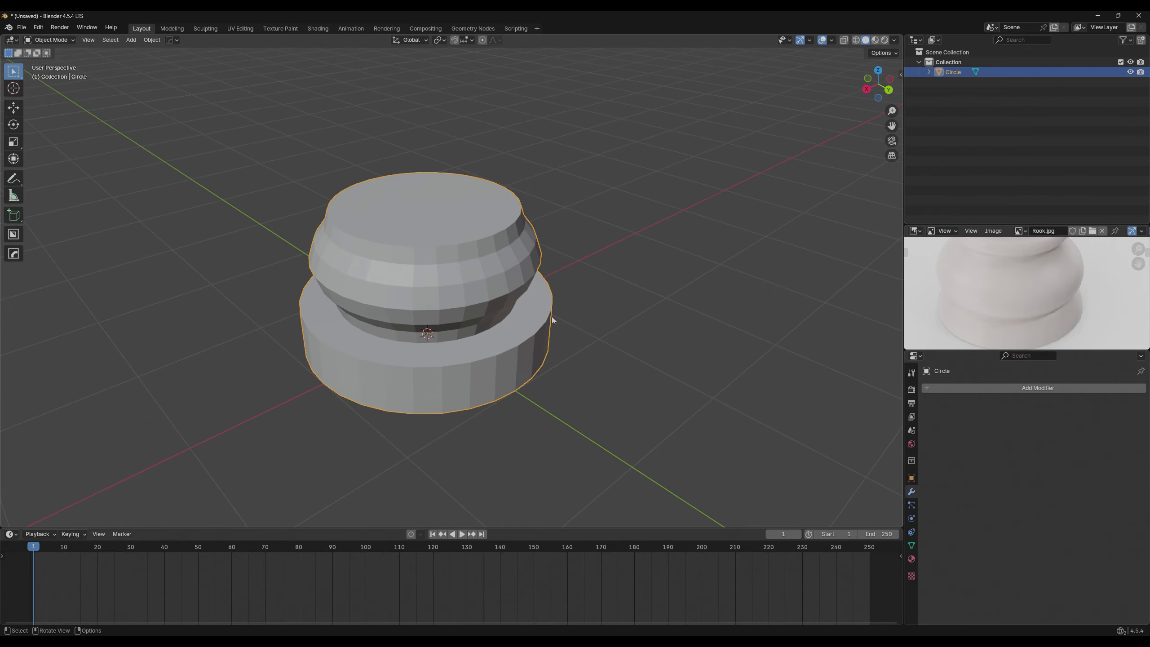
{"action": "middle_click_drag", "start_coordinate": [552, 316], "coordinate": [568, 312]}
{"action": "mouse_move", "coordinate": [644, 290]}
{"action": "middle_mouse_down"}
{"action": "mouse_move", "coordinate": [640, 276]}
{"action": "mouse_move", "coordinate": [623, 283]}
{"action": "middle_mouse_up"}
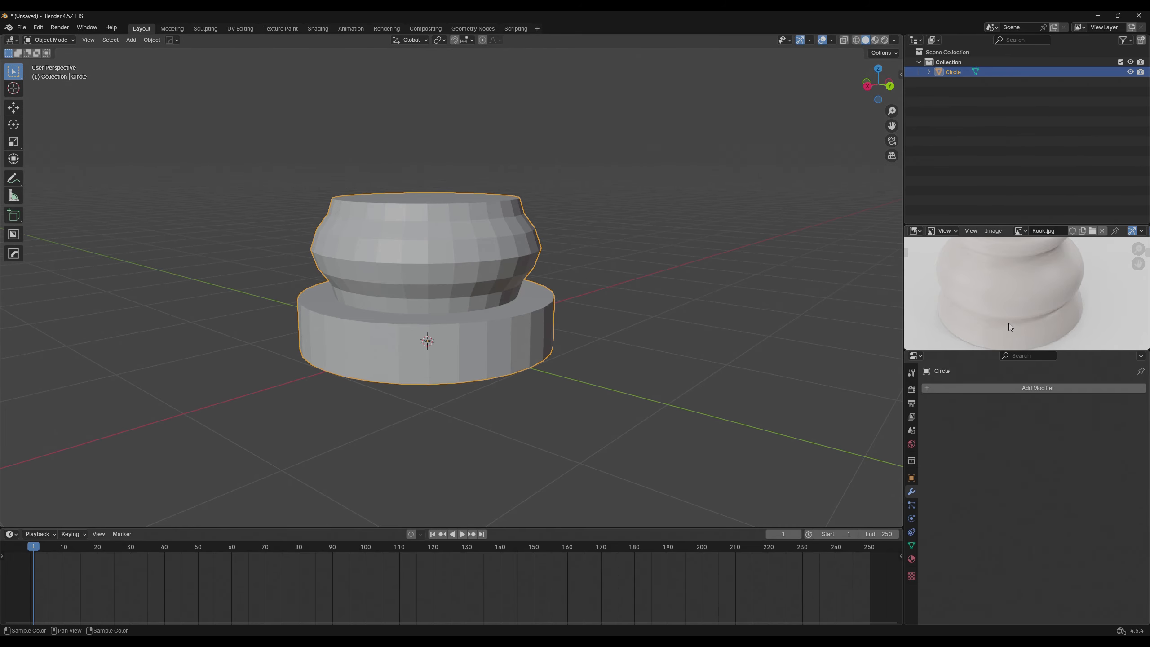
{"action": "scroll", "coordinate": [1009, 323], "scroll_direction": "up", "scroll_amount": 4}
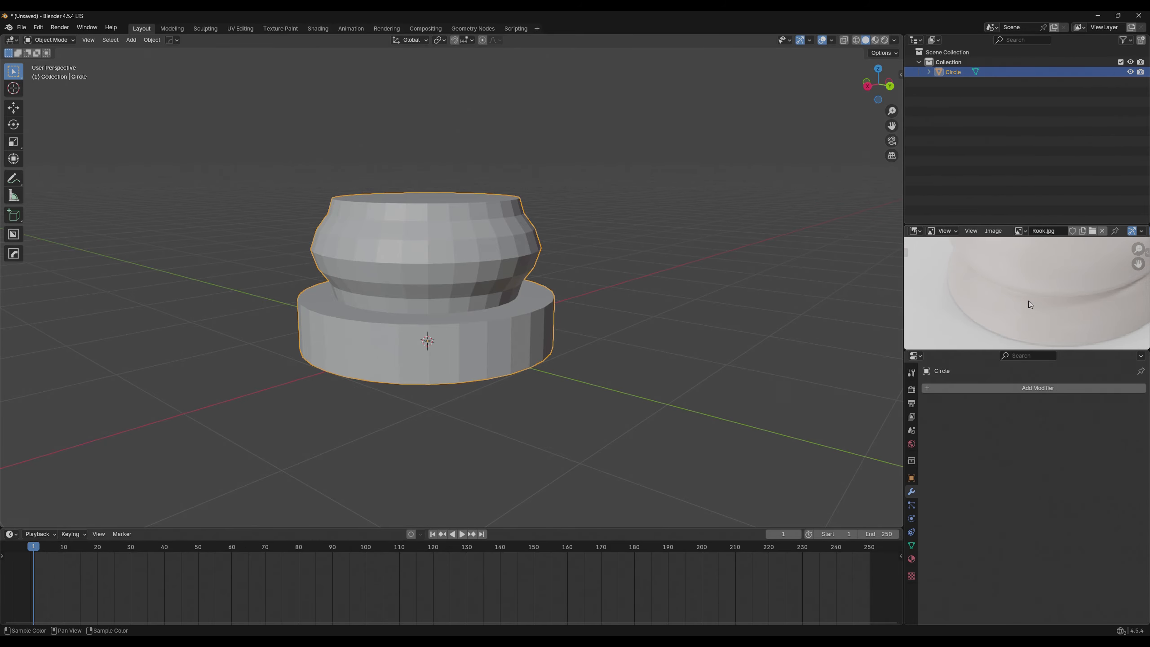
Return to edit mode and select the top outer edge loop of the base tier.
{"action": "middle_click_drag", "start_coordinate": [700, 317], "coordinate": [677, 332]}
{"action": "scroll", "coordinate": [589, 339], "scroll_direction": "up", "scroll_amount": 2}
{"action": "key", "text": "Tab"}
{"action": "middle_click_drag", "start_coordinate": [408, 372], "coordinate": [411, 321]}
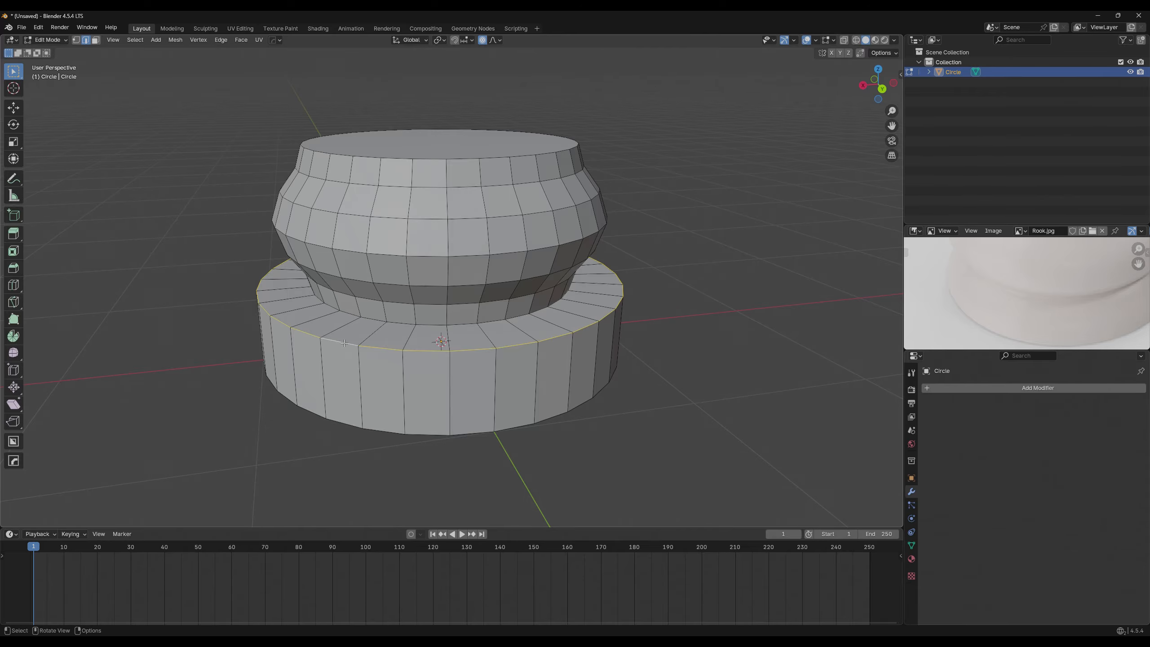
{"action": "middle_click_drag", "start_coordinate": [344, 343], "coordinate": [316, 299]}
Try beveling the base tier's top outer edge loop with a width of about 0.2 m and up to 10 segments.
{"action": "key", "text": "ctrl+b"}
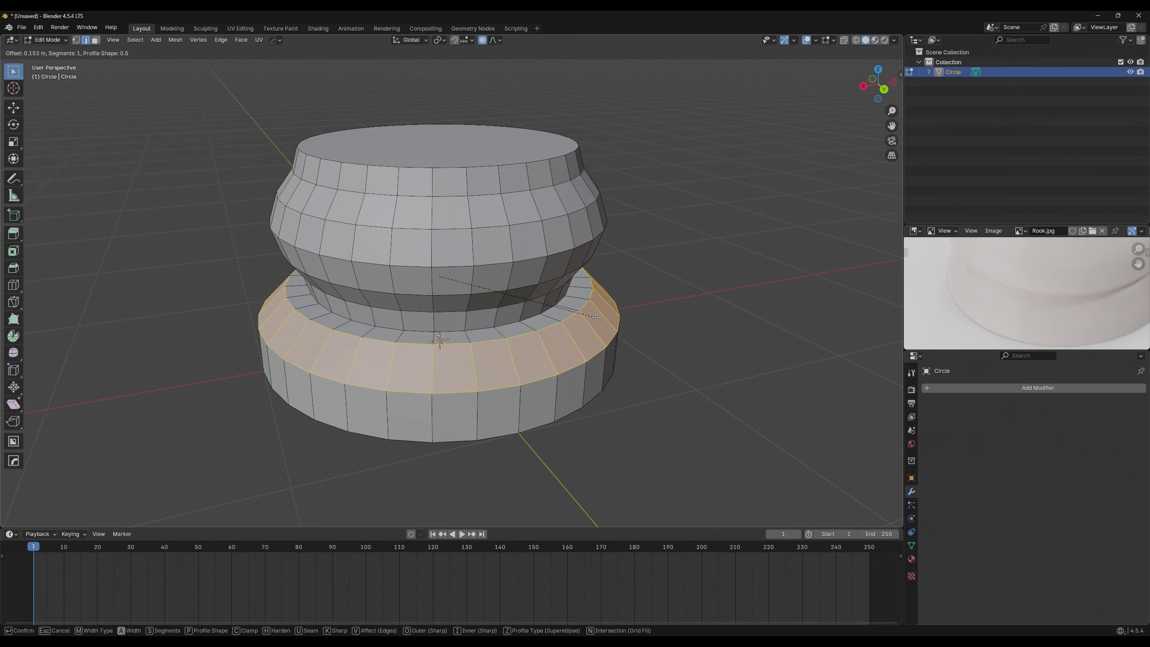
{"action": "scroll", "coordinate": [601, 318], "scroll_direction": "up", "scroll_amount": 1}
{"action": "scroll", "coordinate": [602, 319], "scroll_direction": "up", "scroll_amount": 5}
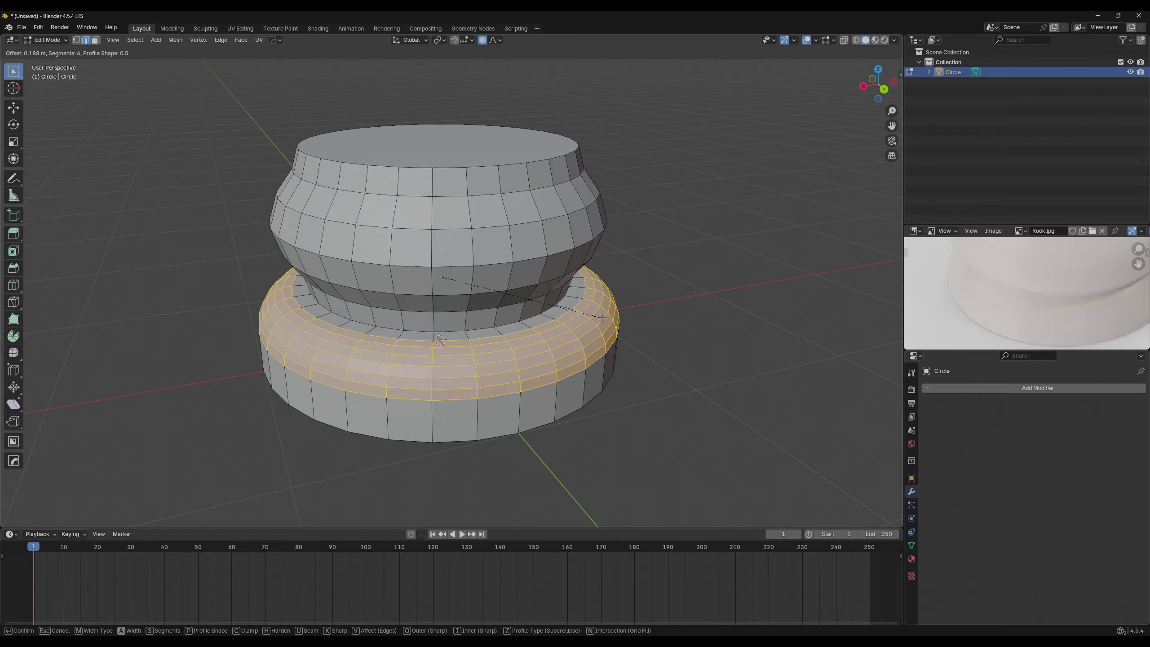
{"action": "scroll", "coordinate": [606, 319], "scroll_direction": "up", "scroll_amount": 3}
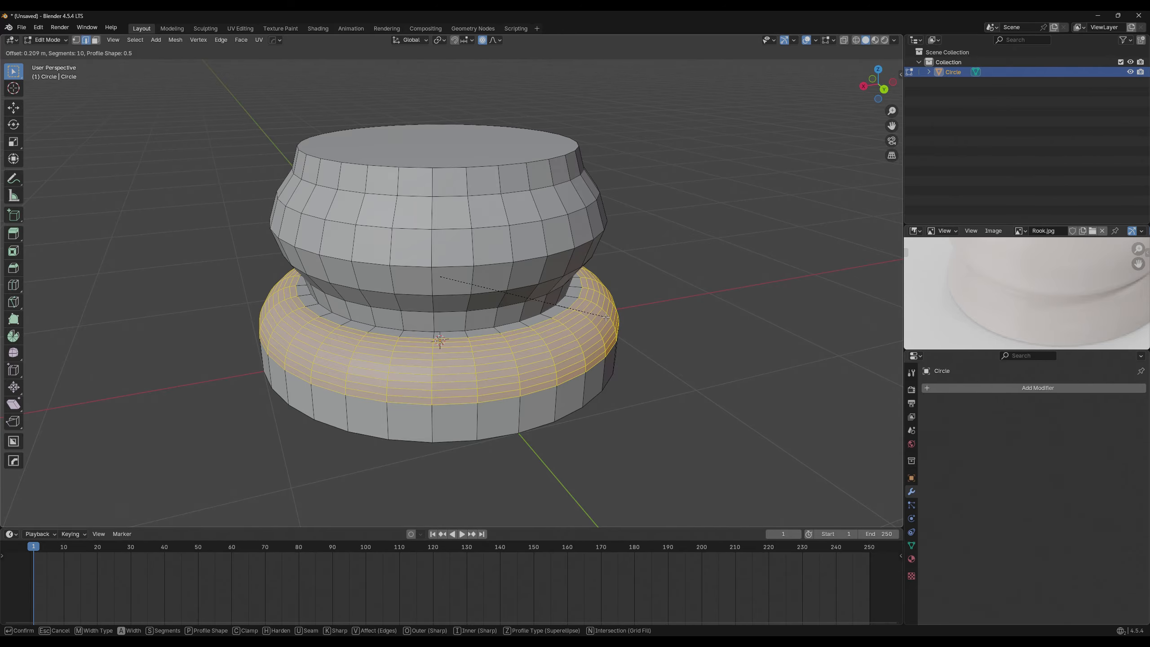
{"action": "scroll", "coordinate": [606, 318], "scroll_direction": "down", "scroll_amount": 6}
{"action": "key", "text": "Escape"}
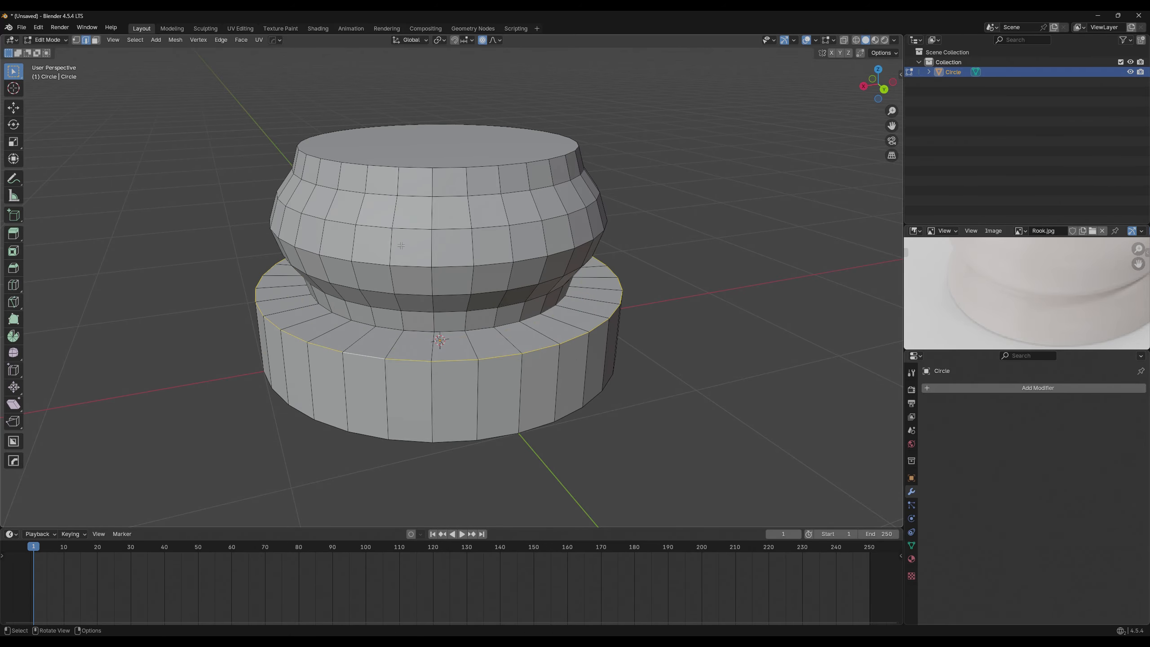
Bevel the base tier's top outer edge loop by about 0.19 m with 5 segments.
{"action": "middle_click_drag", "start_coordinate": [401, 245], "coordinate": [425, 308]}
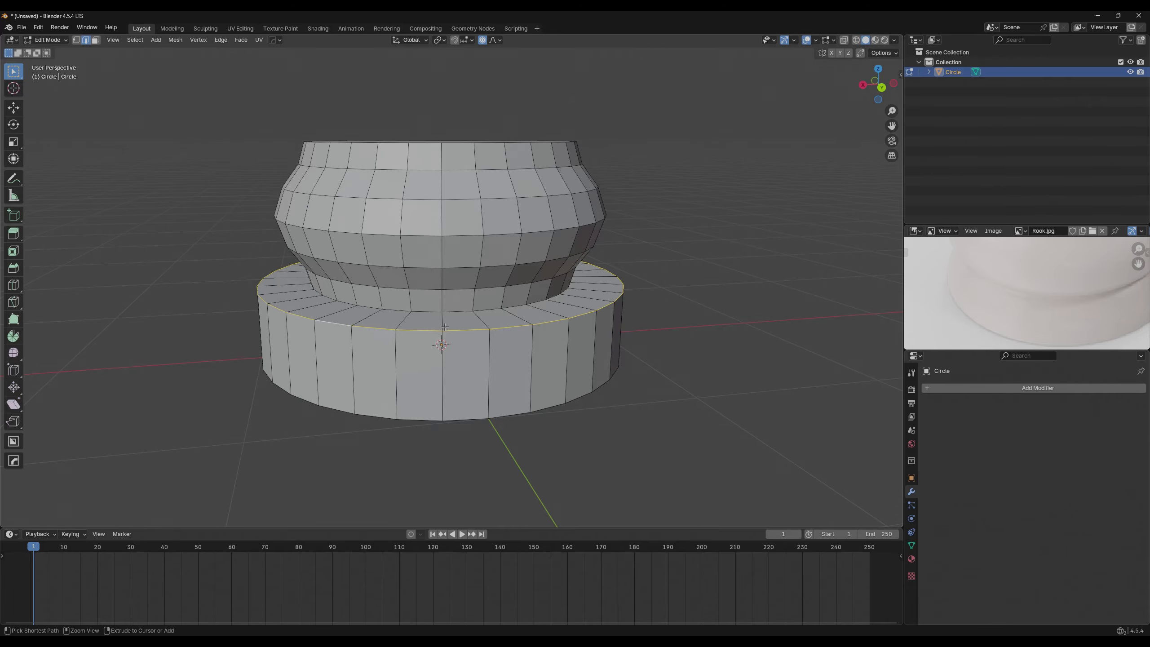
{"action": "key", "text": "ctrl+b"}
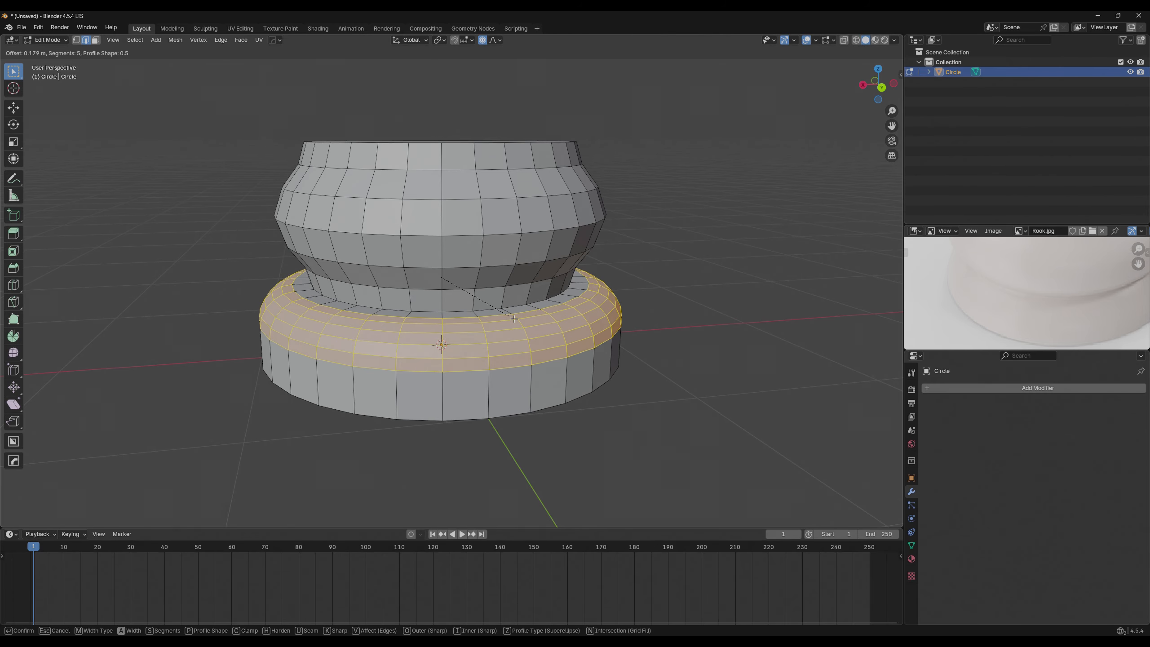
{"action": "scroll", "coordinate": [518, 318], "scroll_direction": "up", "scroll_amount": 1}
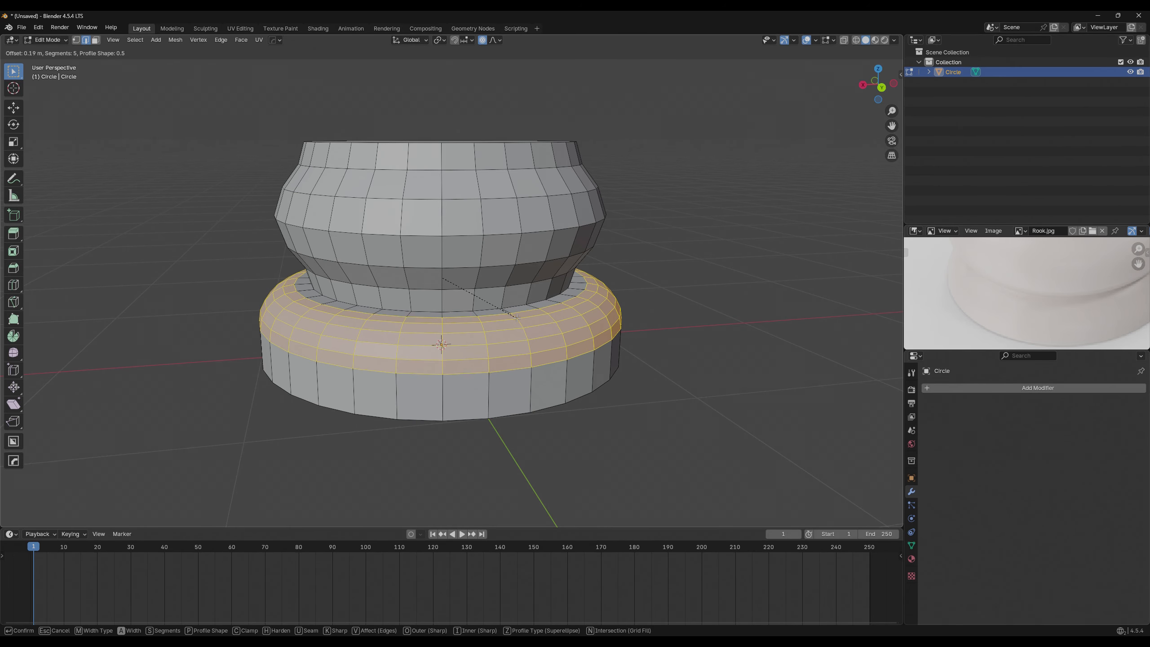
{"action": "left_click", "coordinate": [516, 319]}
In object mode, examine the beveled base from several angles and compare it with the reference image.
{"action": "key", "text": "Tab"}
{"action": "left_click", "coordinate": [683, 316]}
{"action": "scroll", "coordinate": [637, 325], "scroll_direction": "down", "scroll_amount": 4}
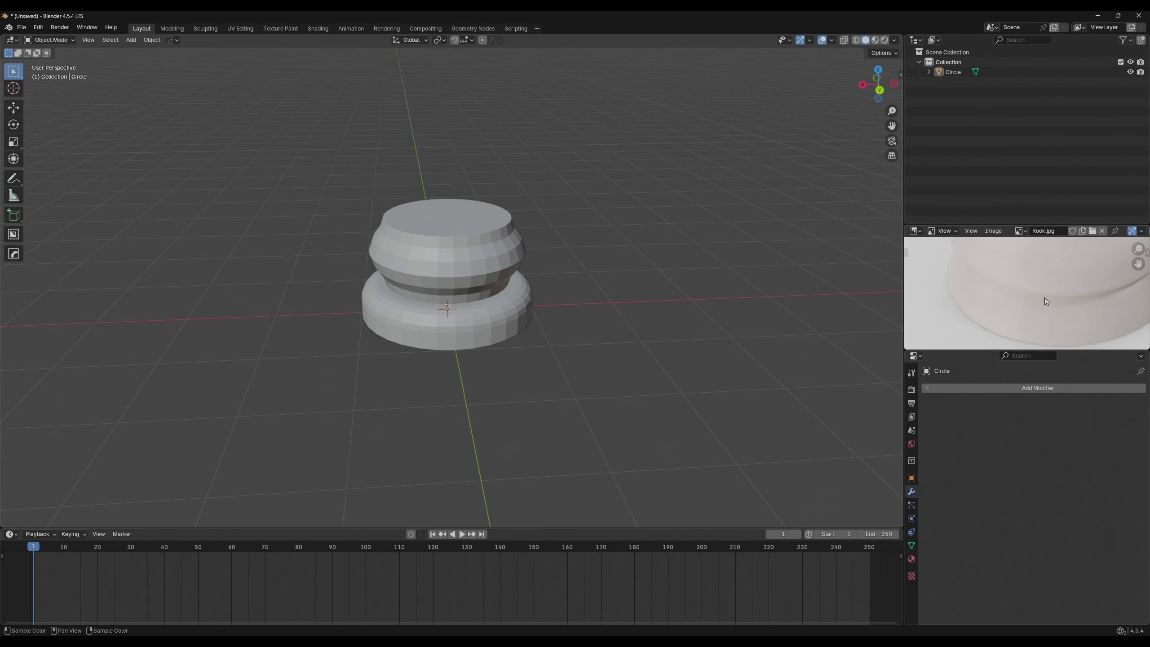
{"action": "middle_click_drag", "start_coordinate": [1044, 298], "coordinate": [986, 304]}
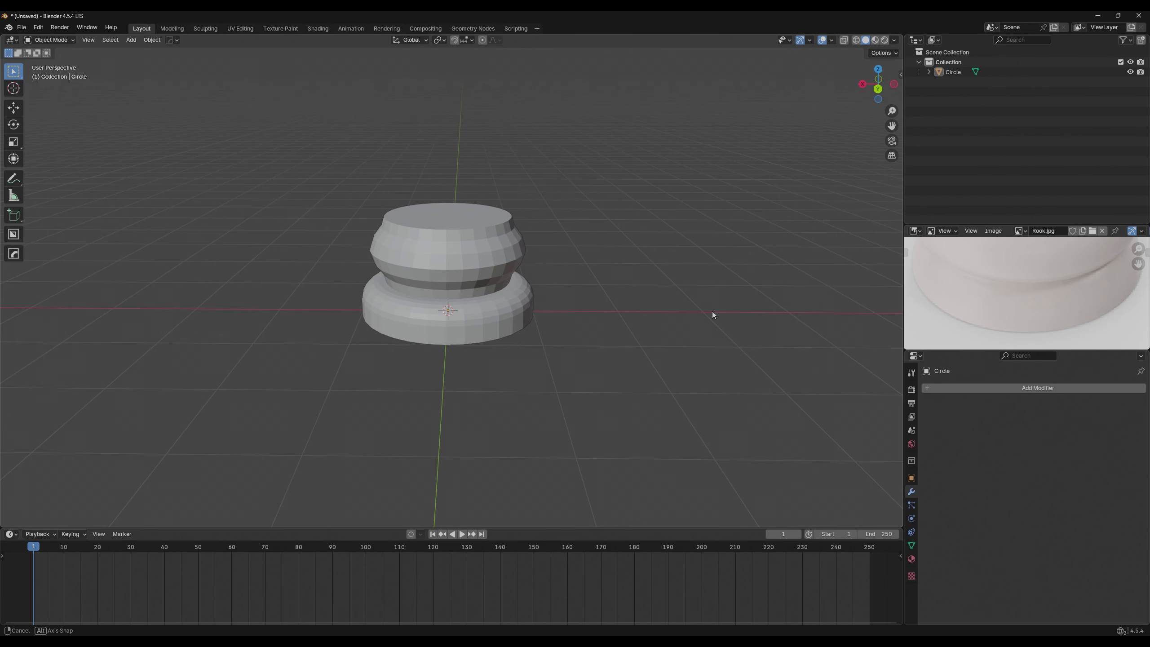
{"action": "left_click", "coordinate": [527, 302]}
{"action": "middle_click_drag", "start_coordinate": [588, 319], "coordinate": [634, 361]}
{"action": "scroll", "coordinate": [534, 304], "scroll_direction": "up", "scroll_amount": 4}
{"action": "key", "text": "Tab"}
{"action": "left_click", "coordinate": [645, 319]}
{"action": "key", "text": "Tab"}
{"action": "left_click", "coordinate": [680, 323]}
{"action": "middle_click_drag", "start_coordinate": [680, 323], "coordinate": [599, 343]}
{"action": "left_click", "coordinate": [488, 405]}
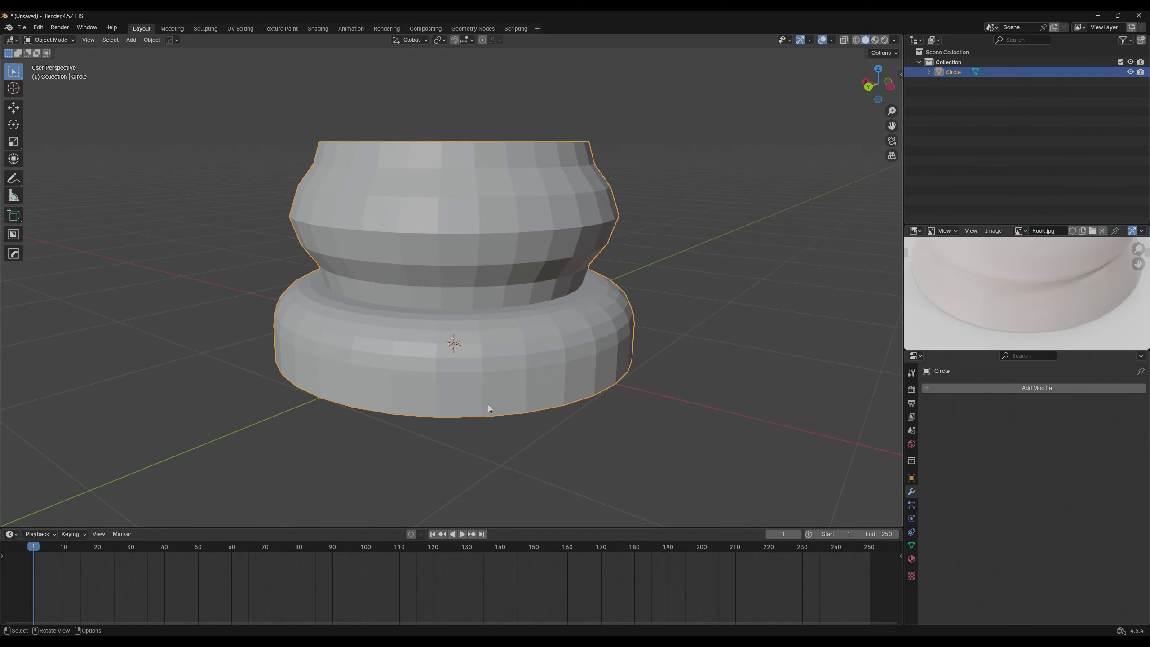
In vertex select mode, box-select the vertices above the base's bottom rim and try moving them.
{"action": "key", "text": "Tab"}
{"action": "middle_click_drag", "start_coordinate": [488, 405], "coordinate": [674, 343]}
{"action": "key", "text": "1"}
{"action": "key", "text": "Tab"}
{"action": "middle_click_drag", "start_coordinate": [617, 317], "coordinate": [590, 336], "text": "shift"}
{"action": "key", "text": "Tab"}
{"action": "left_click_drag", "start_coordinate": [134, 114], "coordinate": [558, 375]}
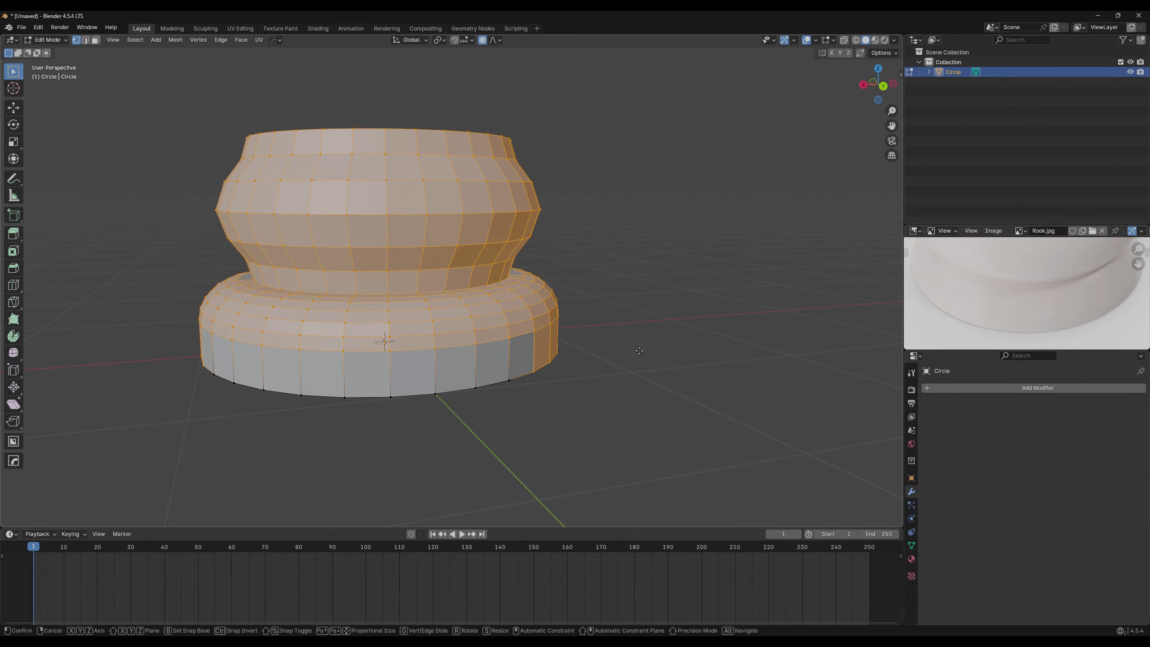
{"action": "left_click", "coordinate": [392, 402]}
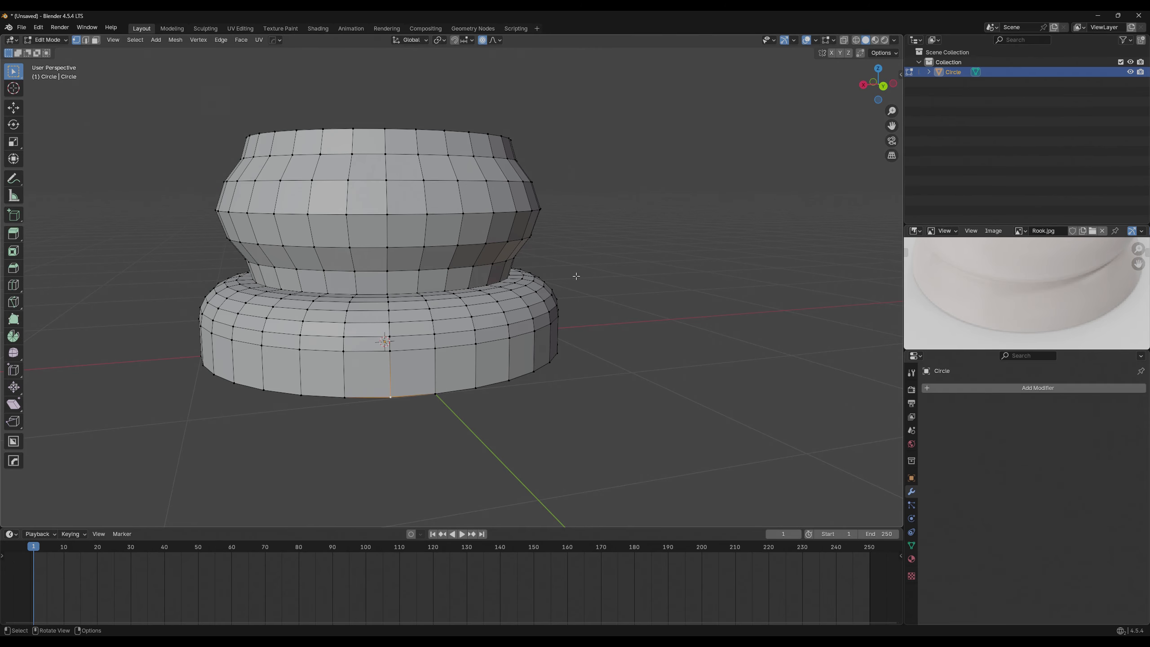
With proportional editing off, select the underside face of the base in face select mode and flatten it with a Z scale of 0.
{"action": "middle_click_drag", "start_coordinate": [578, 275], "coordinate": [496, 68]}
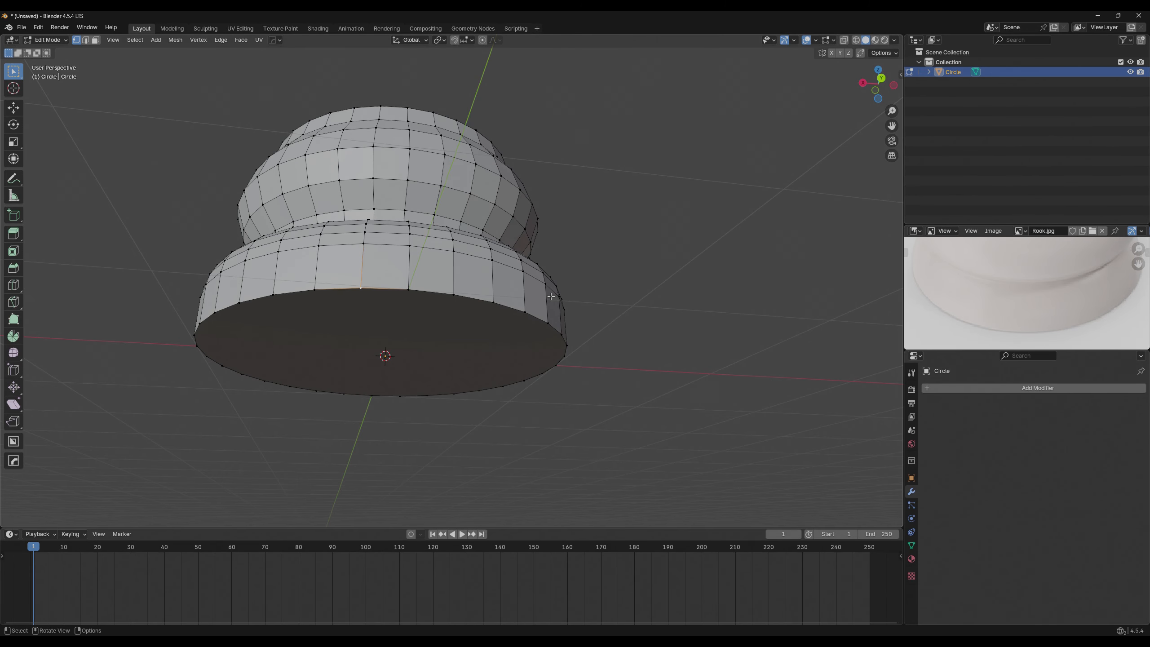
{"action": "key", "text": "3"}
{"action": "middle_click_drag", "start_coordinate": [429, 316], "coordinate": [389, 316]}
{"action": "left_click", "coordinate": [484, 353]}
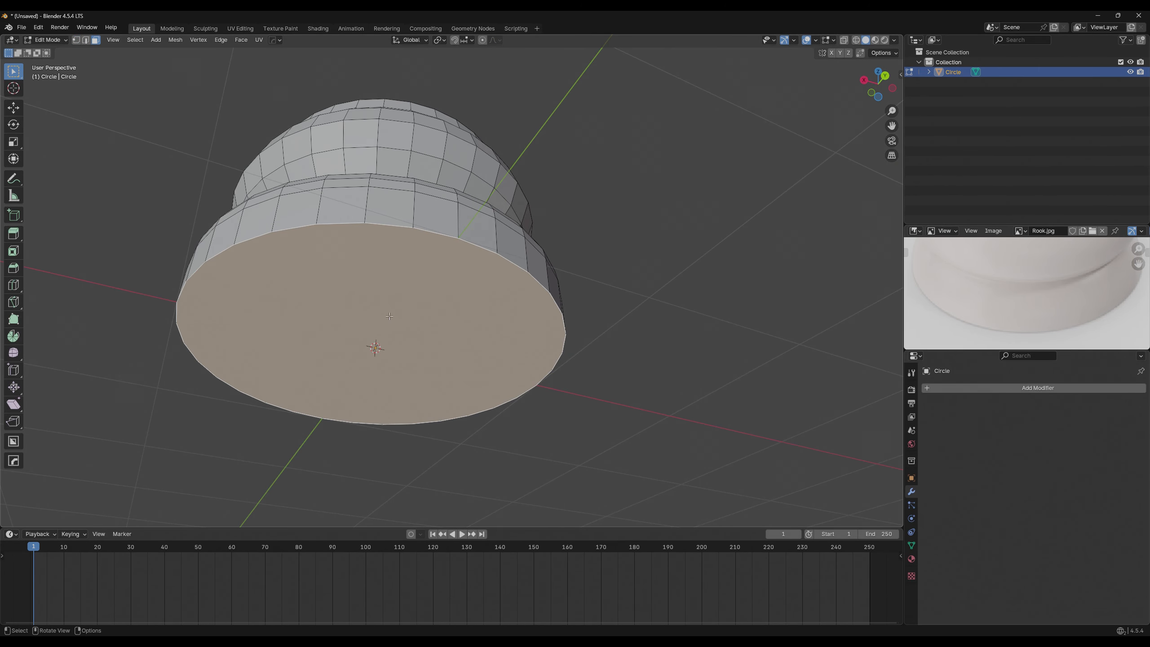
{"action": "middle_click_drag", "start_coordinate": [619, 267], "coordinate": [628, 306]}
{"action": "key", "text": "s"}
{"action": "key", "text": "z"}
{"action": "key", "text": "0"}
{"action": "key", "text": "Return"}
Move the base's underside face up about 0.14 m along Z and check the thinner base in object mode.
{"action": "key", "text": "g"}
{"action": "key", "text": "z"}
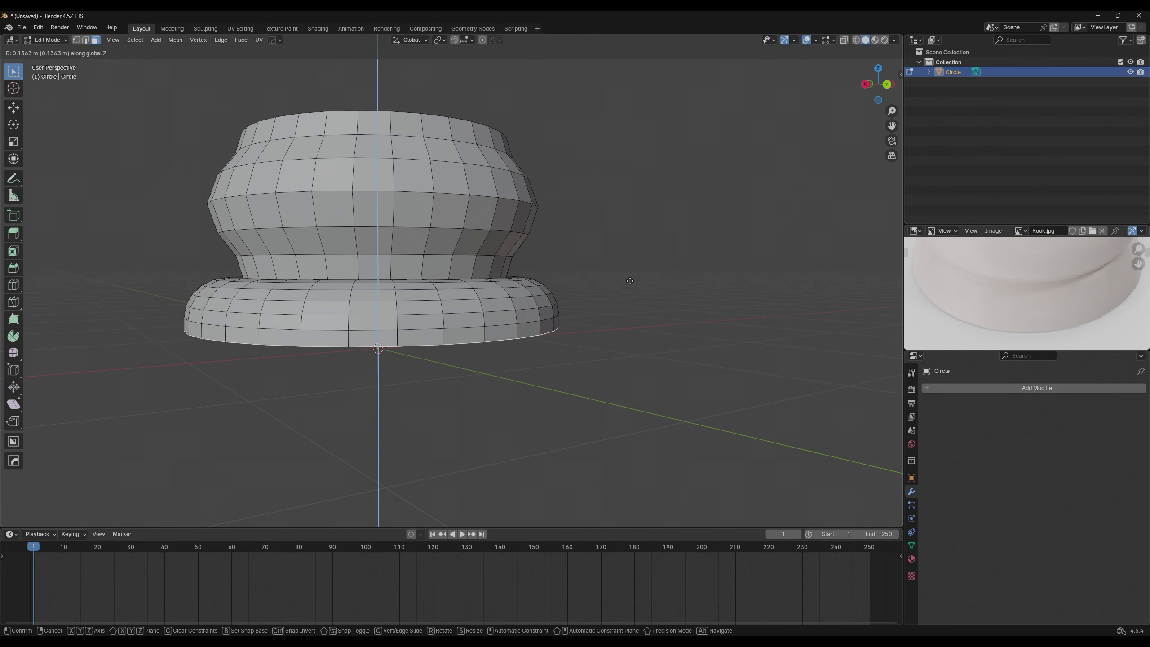
{"action": "left_click", "coordinate": [630, 281]}
{"action": "key", "text": "Tab"}
{"action": "middle_click_drag", "start_coordinate": [630, 281], "coordinate": [584, 314]}
{"action": "scroll", "coordinate": [600, 298], "scroll_direction": "down", "scroll_amount": 3}
{"action": "scroll", "coordinate": [598, 293], "scroll_direction": "up", "scroll_amount": 2}
Lower the base's underside face slightly along Z, leave edit mode and deselect the model.
{"action": "key", "text": "Tab"}
{"action": "scroll", "coordinate": [637, 257], "scroll_direction": "up", "scroll_amount": 2}
{"action": "key", "text": "g"}
{"action": "key", "text": "z"}
{"action": "left_click", "coordinate": [631, 269]}
{"action": "key", "text": "Tab"}
{"action": "scroll", "coordinate": [597, 303], "scroll_direction": "down", "scroll_amount": 2}
{"action": "left_click", "coordinate": [611, 293]}
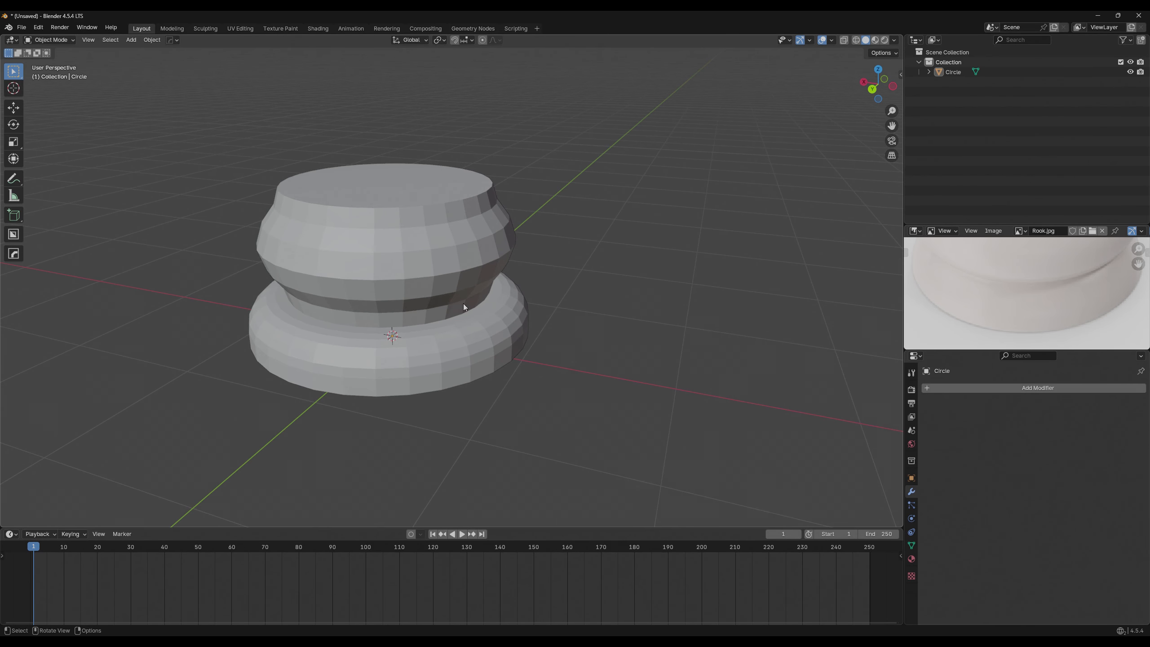
Select the rook model and check its profile in front orthographic view.
{"action": "left_click", "coordinate": [464, 307]}
{"action": "middle_click_drag", "start_coordinate": [477, 283], "coordinate": [455, 365]}
{"action": "scroll", "coordinate": [487, 280], "scroll_direction": "up", "scroll_amount": 1}
{"action": "key", "text": "Tab"}
{"action": "key", "text": "Tab"}
{"action": "key", "text": "KP_1"}
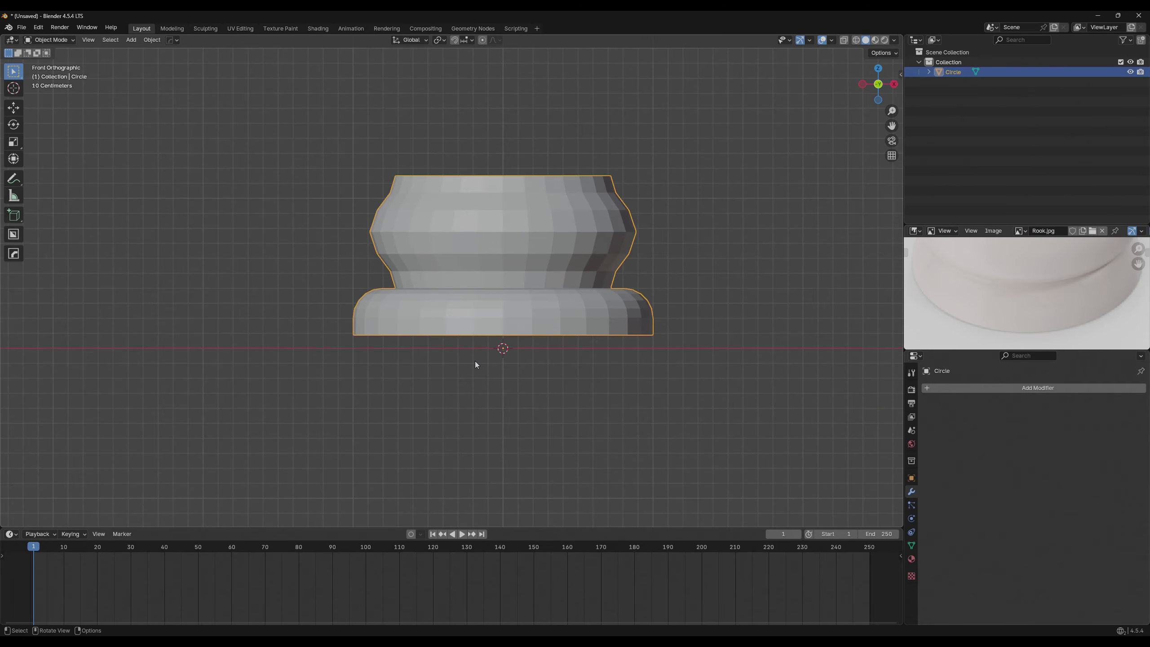
{"action": "middle_click_drag", "start_coordinate": [560, 358], "coordinate": [575, 372]}
In edit mode, snap the 3D cursor to the selected underside face of the base.
{"action": "right_click_drag", "start_coordinate": [501, 313], "coordinate": [495, 310], "text": "shift"}
{"action": "middle_click_drag", "start_coordinate": [672, 303], "coordinate": [618, 298], "text": "shift"}
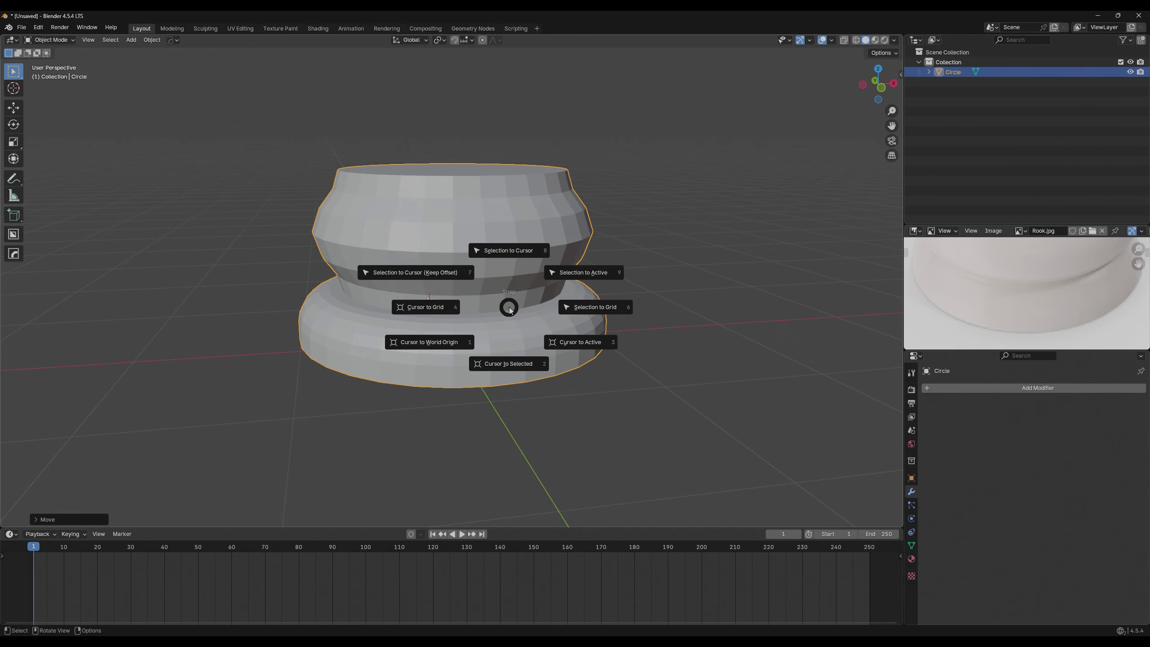
{"action": "middle_click_drag", "start_coordinate": [467, 271], "coordinate": [466, 291]}
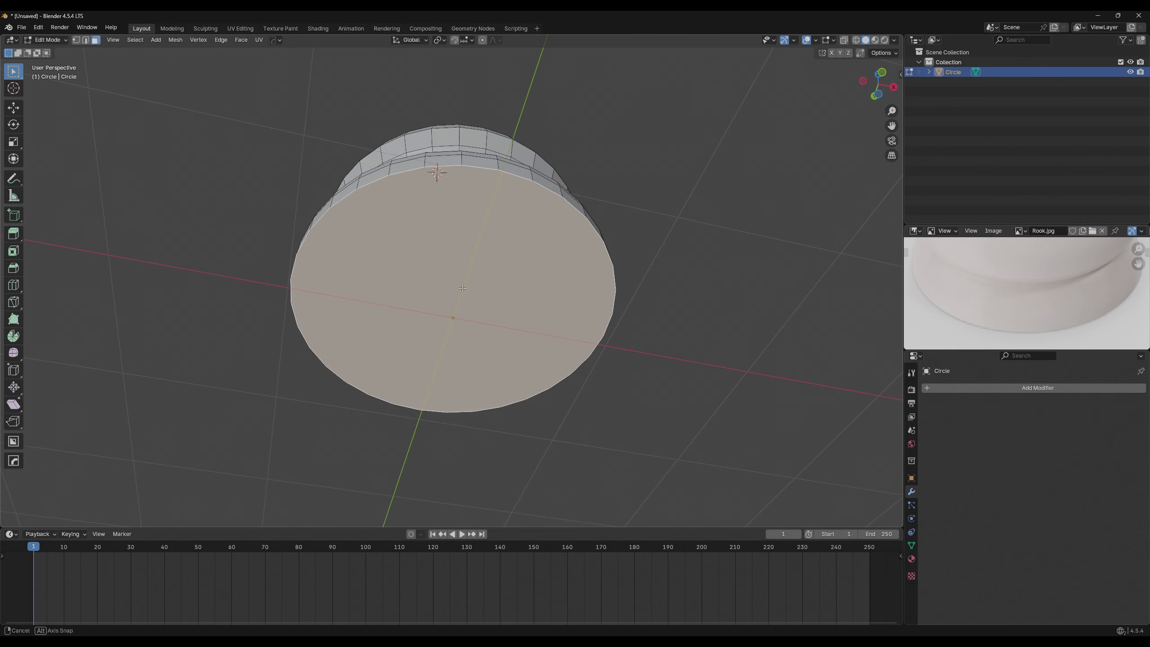
{"action": "right_click", "coordinate": [465, 286]}
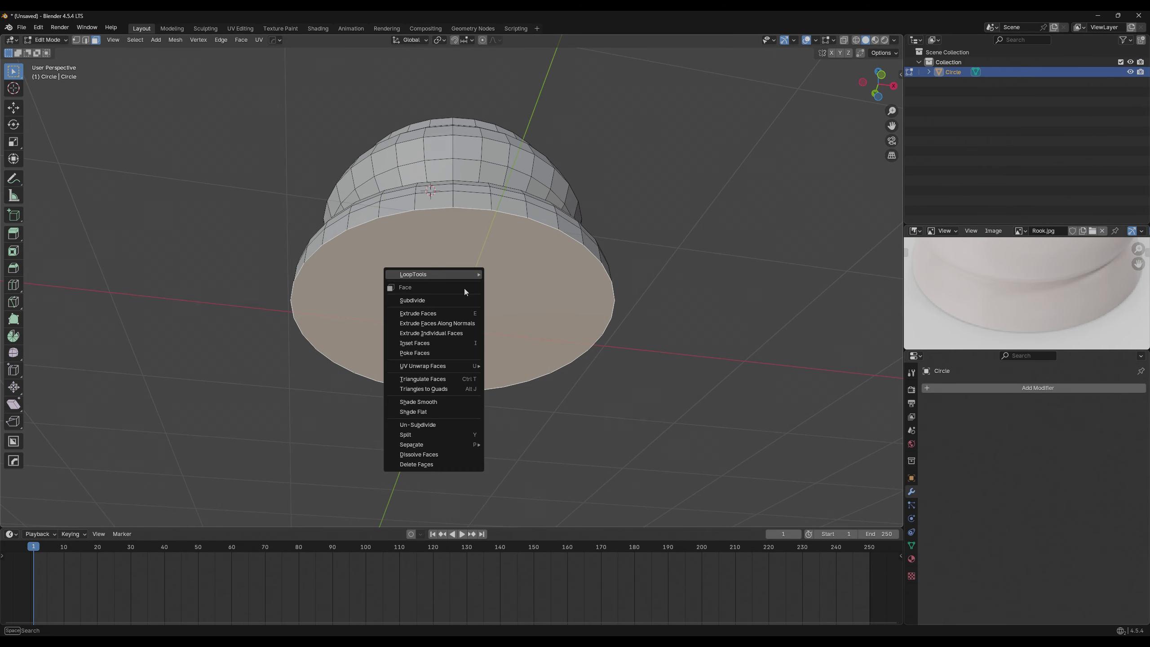
{"action": "key", "text": "Escape"}
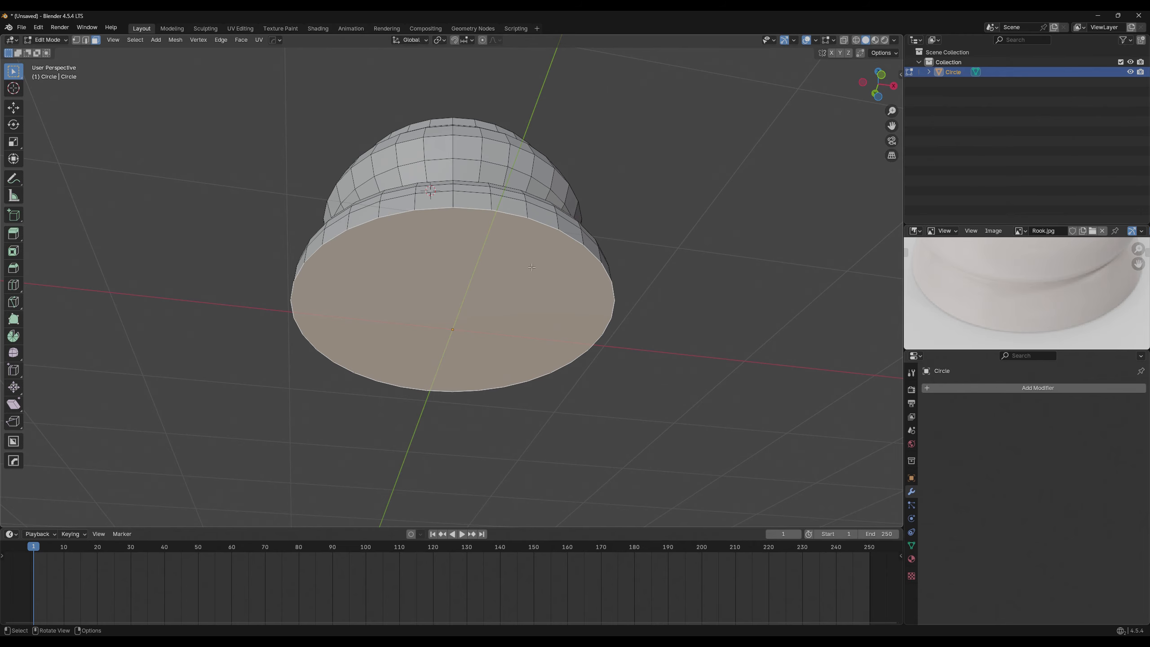
{"action": "key", "text": "shift+s"}
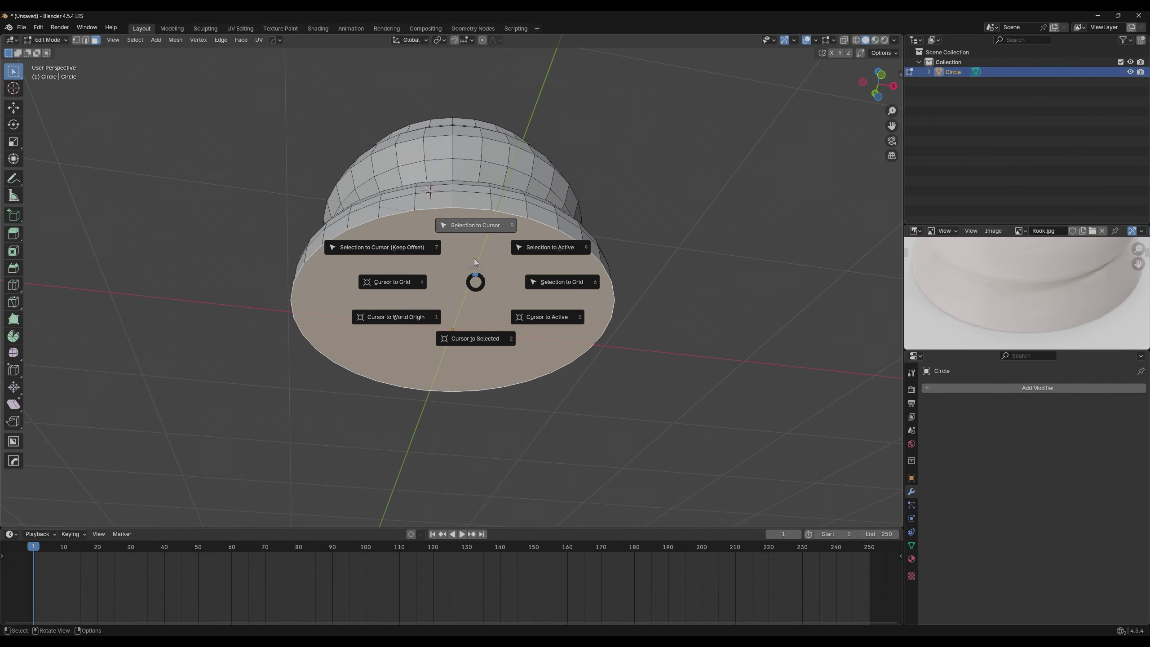
{"action": "left_click", "coordinate": [487, 343]}
{"action": "middle_click_drag", "start_coordinate": [487, 343], "coordinate": [645, 330]}
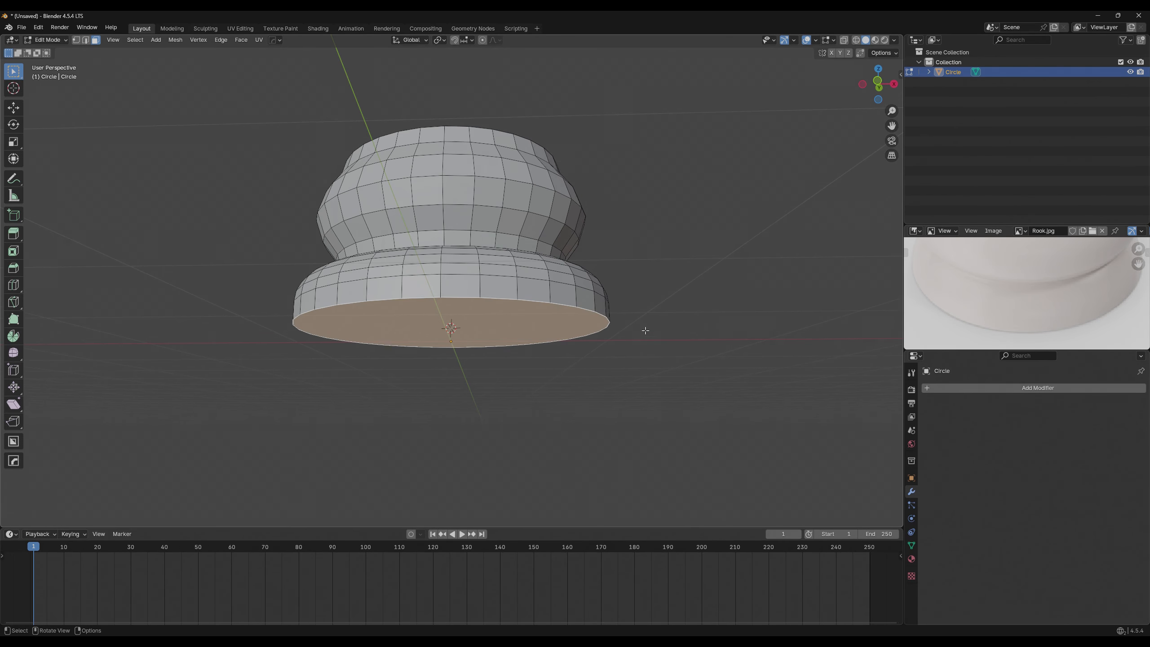
Return to object mode and set the model's origin to the 3D cursor at the center of its underside.
{"action": "middle_click_drag", "start_coordinate": [495, 314], "coordinate": [448, 256]}
{"action": "key", "text": "Tab"}
{"action": "right_click", "coordinate": [449, 255]}
{"action": "mouse_move", "coordinate": [449, 295]}
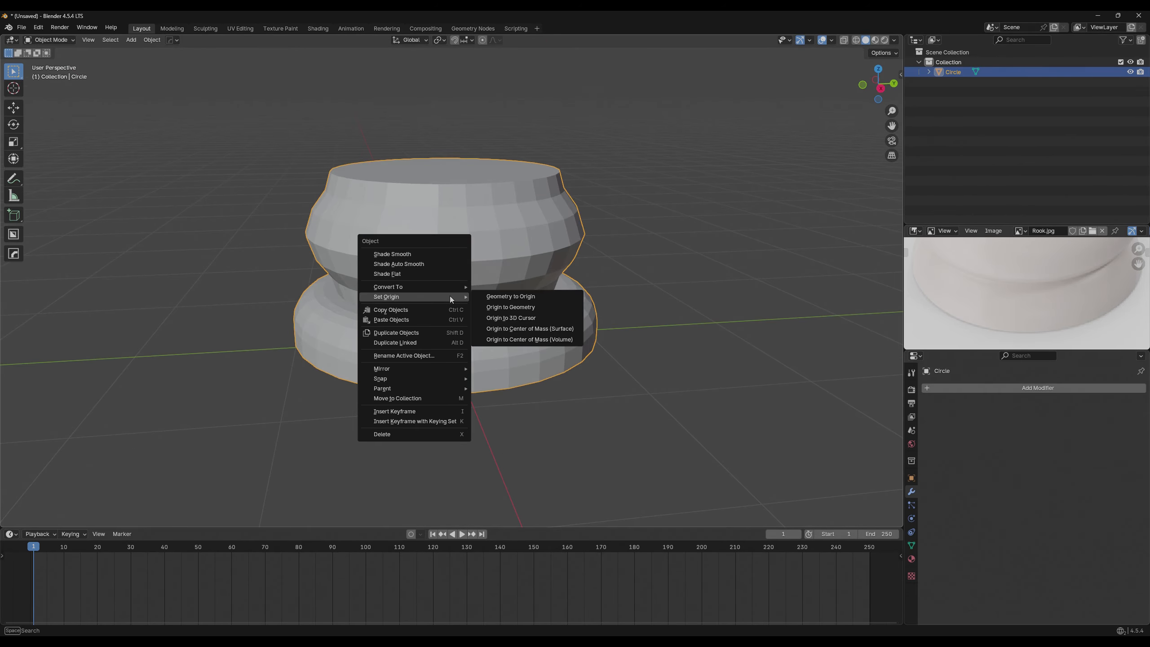
{"action": "left_click", "coordinate": [532, 319]}
{"action": "middle_click_drag", "start_coordinate": [531, 318], "coordinate": [647, 229]}
Try scaling the whole model uniformly from its base origin.
{"action": "key", "text": "s"}
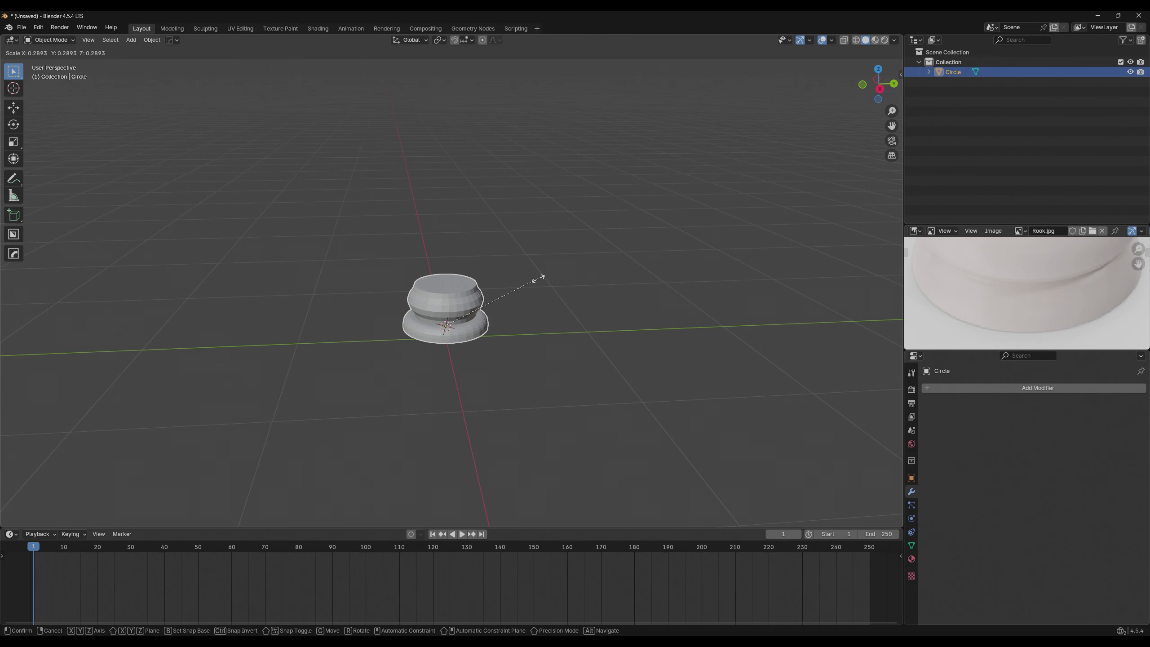
{"action": "right_click", "coordinate": [540, 283]}
{"action": "middle_click_drag", "start_coordinate": [539, 283], "coordinate": [753, 210]}
{"action": "key", "text": "s"}
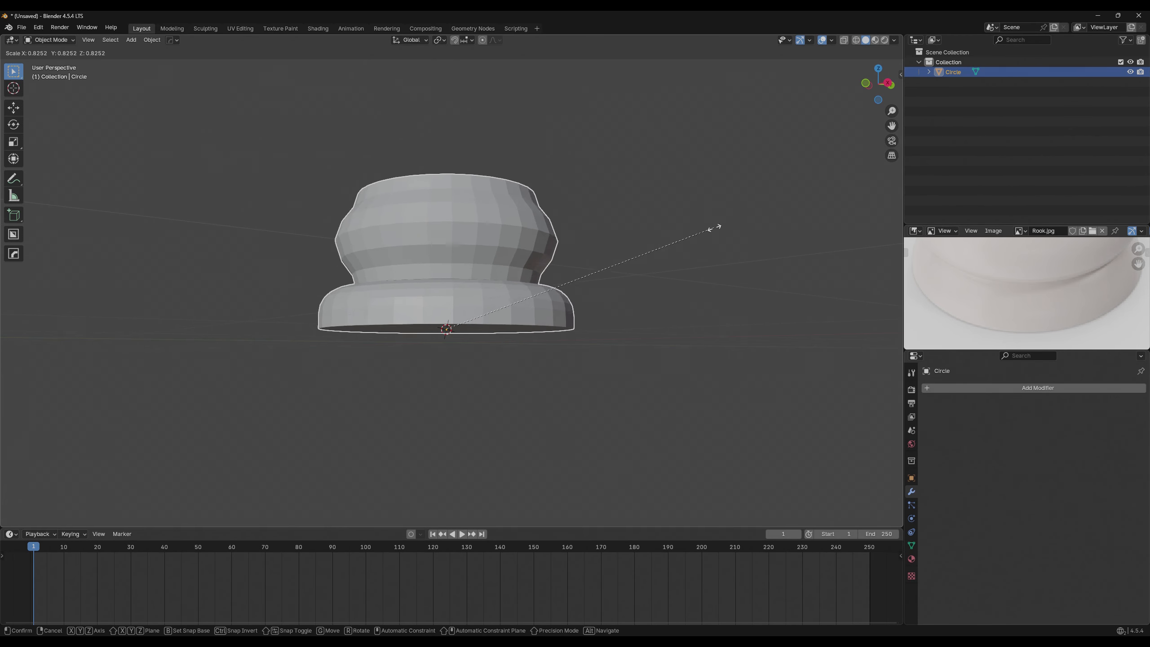
{"action": "right_click", "coordinate": [671, 242]}
Set the model's origin to its geometry and scale the model down slightly around its center.
{"action": "middle_click_drag", "start_coordinate": [609, 254], "coordinate": [588, 295]}
{"action": "key", "text": "Tab"}
{"action": "left_click", "coordinate": [480, 204]}
{"action": "middle_click_drag", "start_coordinate": [480, 204], "coordinate": [478, 186]}
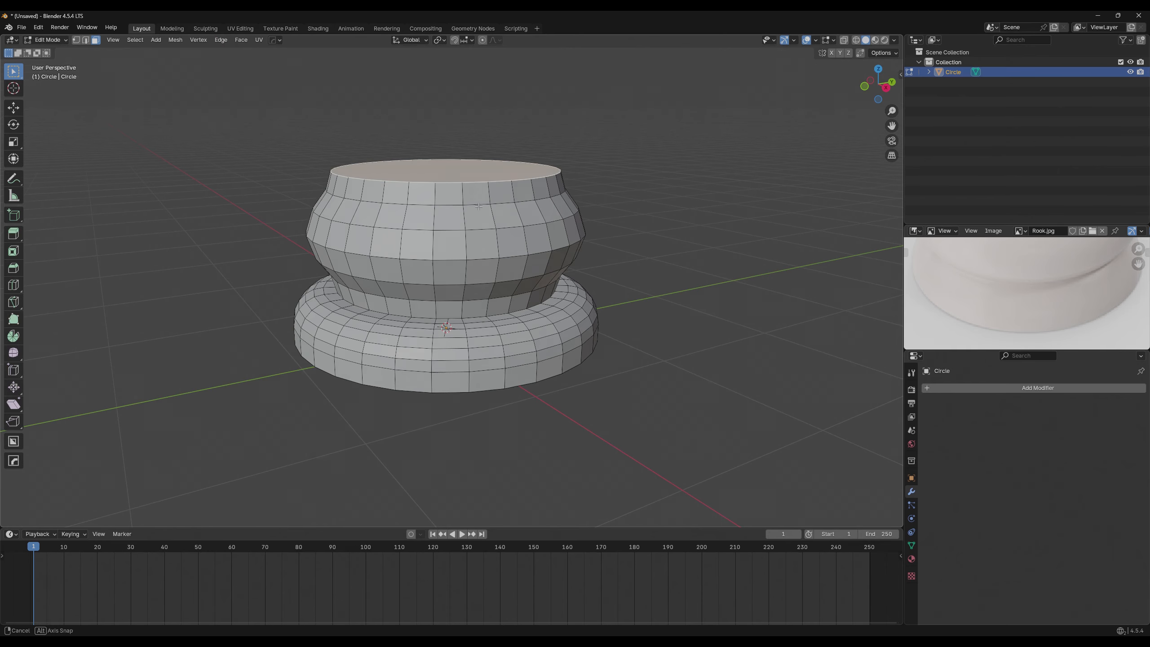
{"action": "key", "text": "Tab"}
{"action": "right_click", "coordinate": [465, 246]}
{"action": "mouse_move", "coordinate": [467, 245]}
{"action": "left_click", "coordinate": [549, 256]}
{"action": "middle_click_drag", "start_coordinate": [549, 255], "coordinate": [678, 234]}
{"action": "key", "text": "s"}
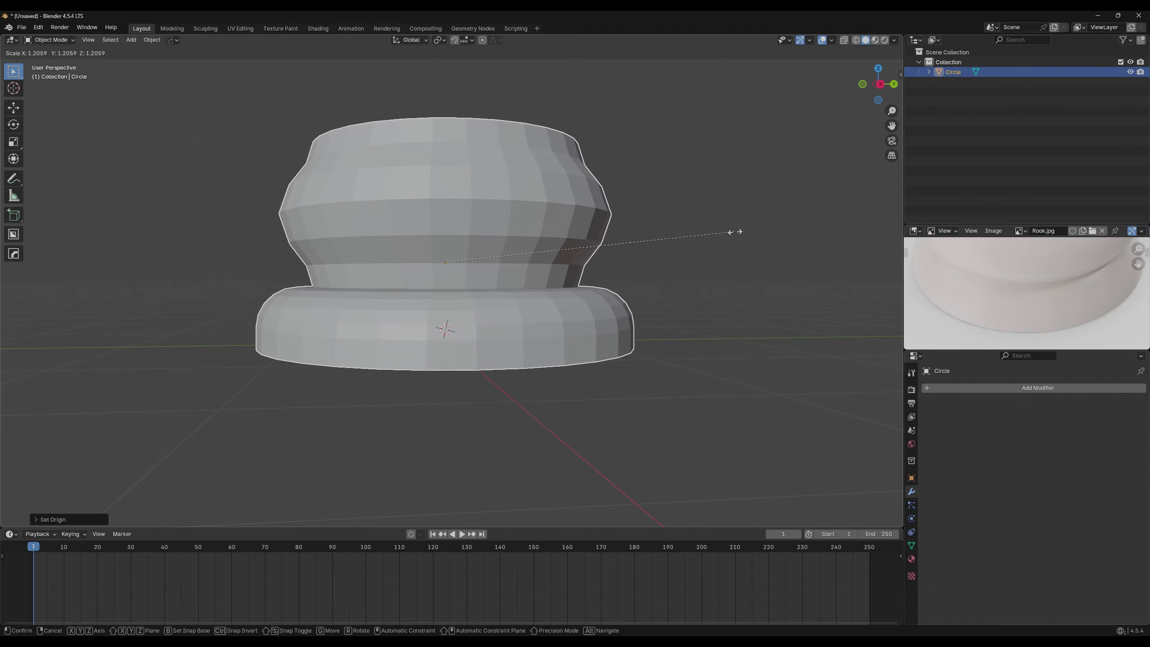
{"action": "left_click", "coordinate": [655, 233]}
{"action": "middle_click_drag", "start_coordinate": [655, 234], "coordinate": [626, 209]}
Select the base's underside face, return to object mode and set the model's origin to the 3D cursor again.
{"action": "key", "text": "Tab"}
{"action": "left_click", "coordinate": [494, 303]}
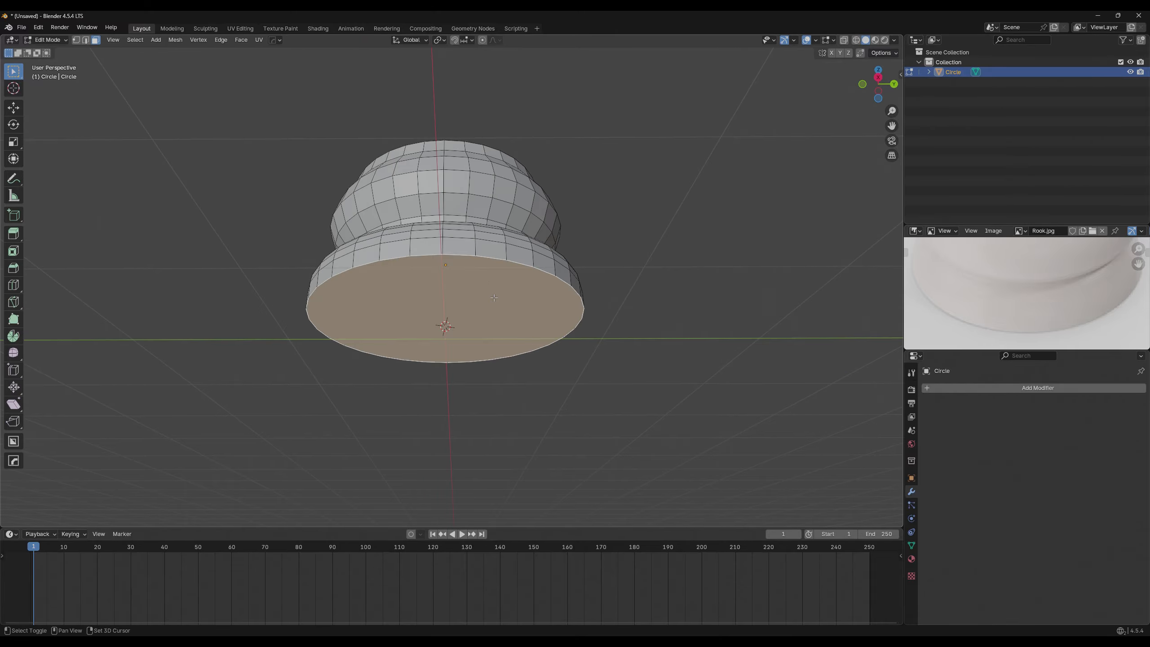
{"action": "mouse_move", "coordinate": [494, 296]}
{"action": "middle_mouse_down"}
{"action": "mouse_move", "coordinate": [474, 283]}
{"action": "mouse_move", "coordinate": [588, 280]}
{"action": "mouse_move", "coordinate": [477, 293]}
{"action": "mouse_move", "coordinate": [484, 303]}
{"action": "mouse_move", "coordinate": [490, 263]}
{"action": "mouse_move", "coordinate": [497, 283]}
{"action": "middle_mouse_up"}
{"action": "key", "text": "Tab"}
{"action": "right_click", "coordinate": [475, 283]}
{"action": "mouse_move", "coordinate": [477, 282]}
{"action": "left_click", "coordinate": [534, 302]}
{"action": "left_click", "coordinate": [620, 268]}
Select the model and snap it to the 3D cursor's current position.
{"action": "scroll", "coordinate": [619, 270], "scroll_direction": "down", "scroll_amount": 3}
{"action": "middle_click_drag", "start_coordinate": [589, 286], "coordinate": [572, 259]}
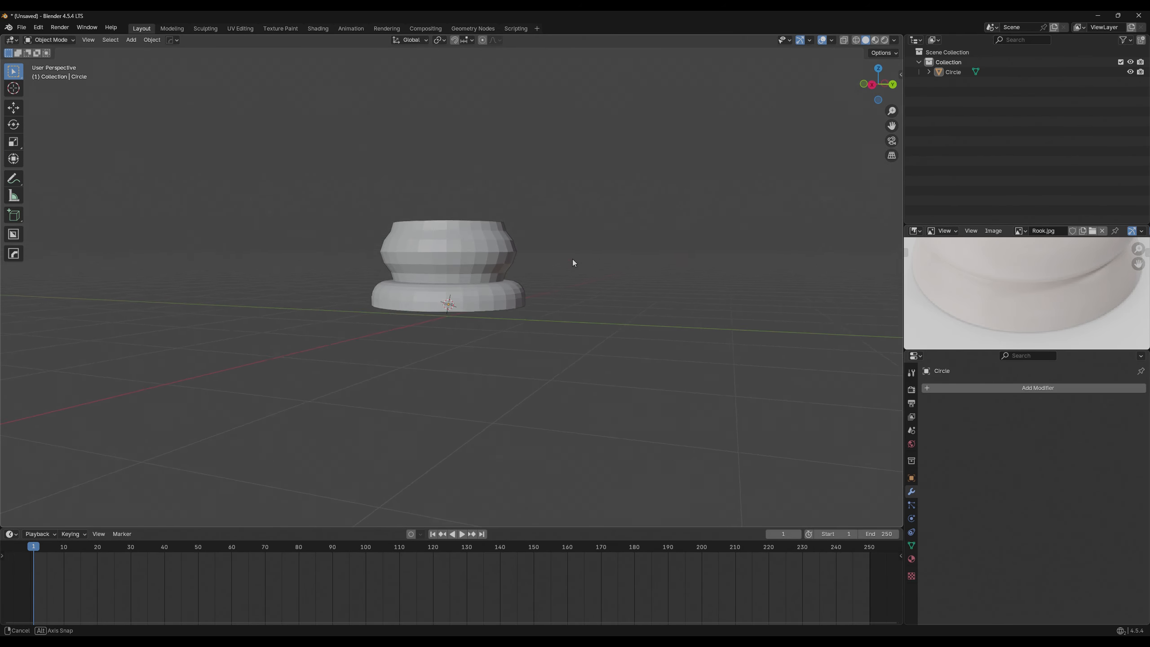
{"action": "middle_click_drag", "start_coordinate": [512, 280], "coordinate": [451, 277]}
{"action": "left_click", "coordinate": [458, 257]}
{"action": "scroll", "coordinate": [462, 271], "scroll_direction": "up", "scroll_amount": 2}
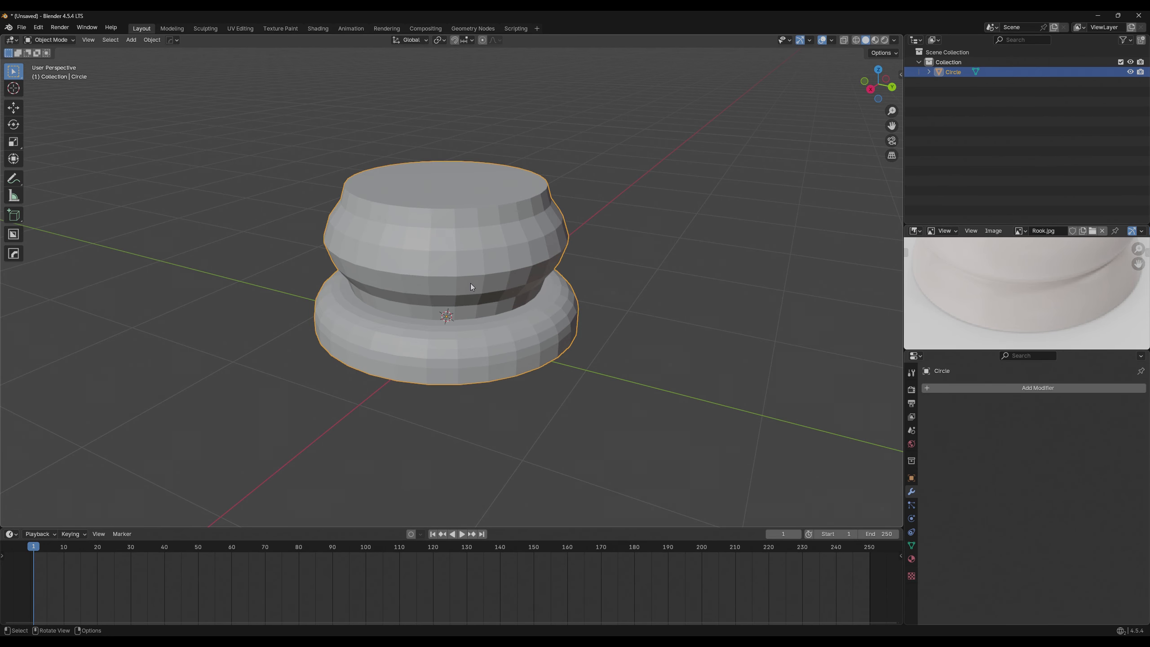
{"action": "key", "text": "shift+s"}
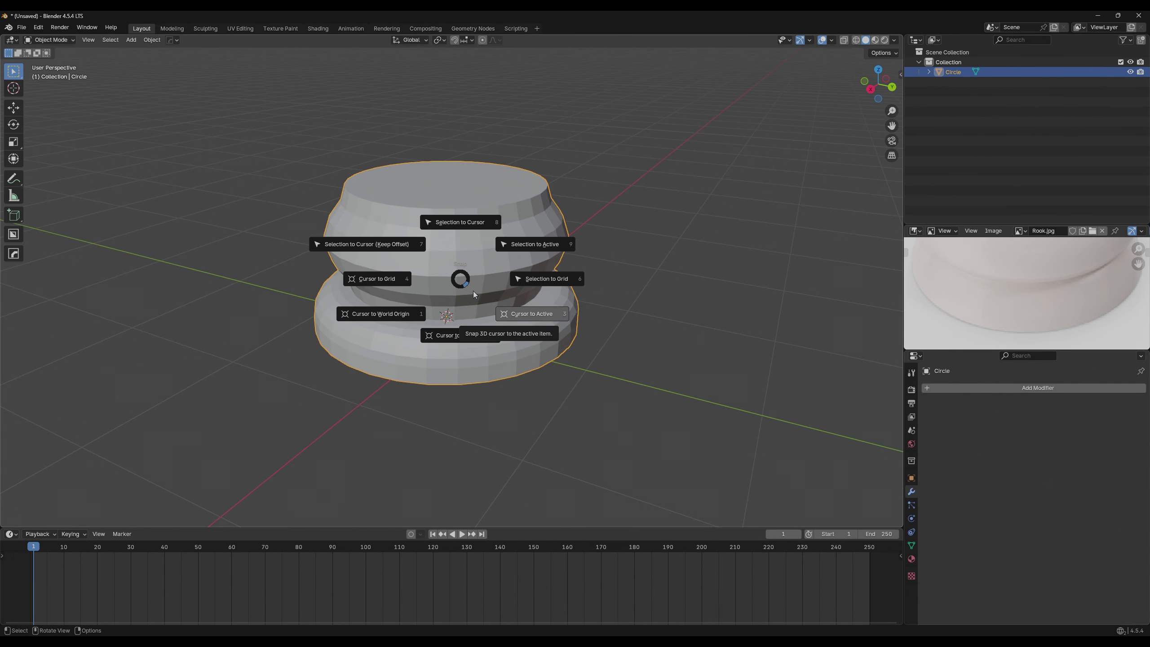
{"action": "left_click", "coordinate": [474, 234]}
{"action": "middle_click_drag", "start_coordinate": [577, 302], "coordinate": [518, 273]}
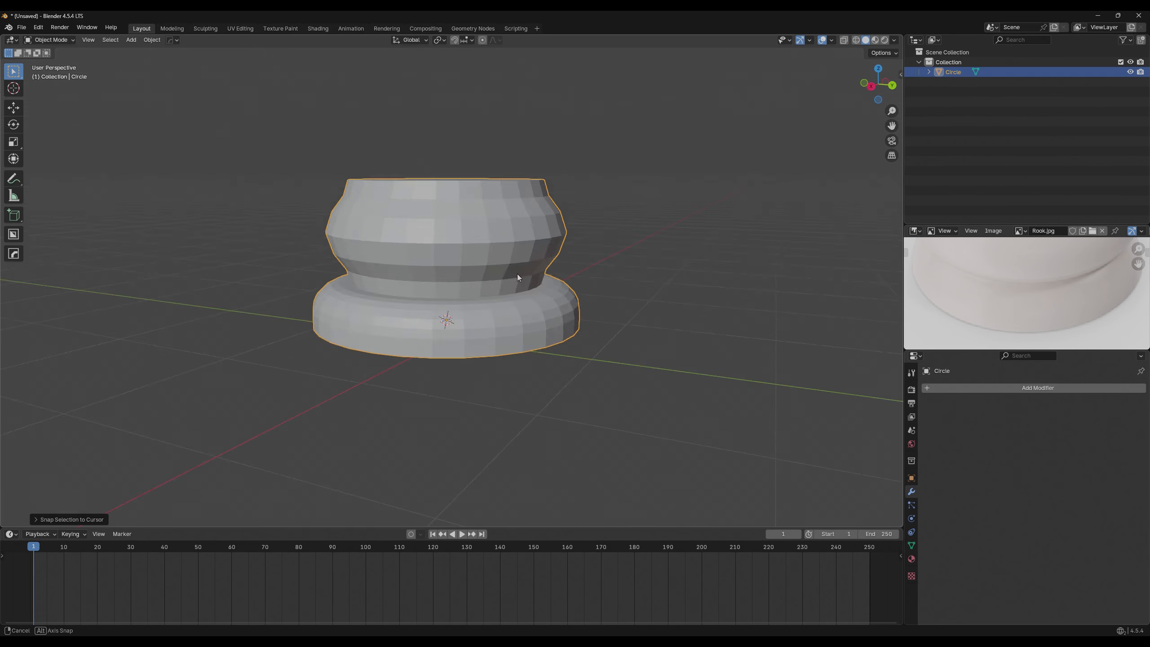
Deselect the model and snap the 3D cursor to the world origin.
{"action": "key", "text": "shift+a"}
{"action": "mouse_move", "coordinate": [564, 354]}
{"action": "middle_click_drag", "start_coordinate": [646, 303], "coordinate": [642, 314]}
{"action": "left_click", "coordinate": [643, 326]}
{"action": "key", "text": "shift+s"}
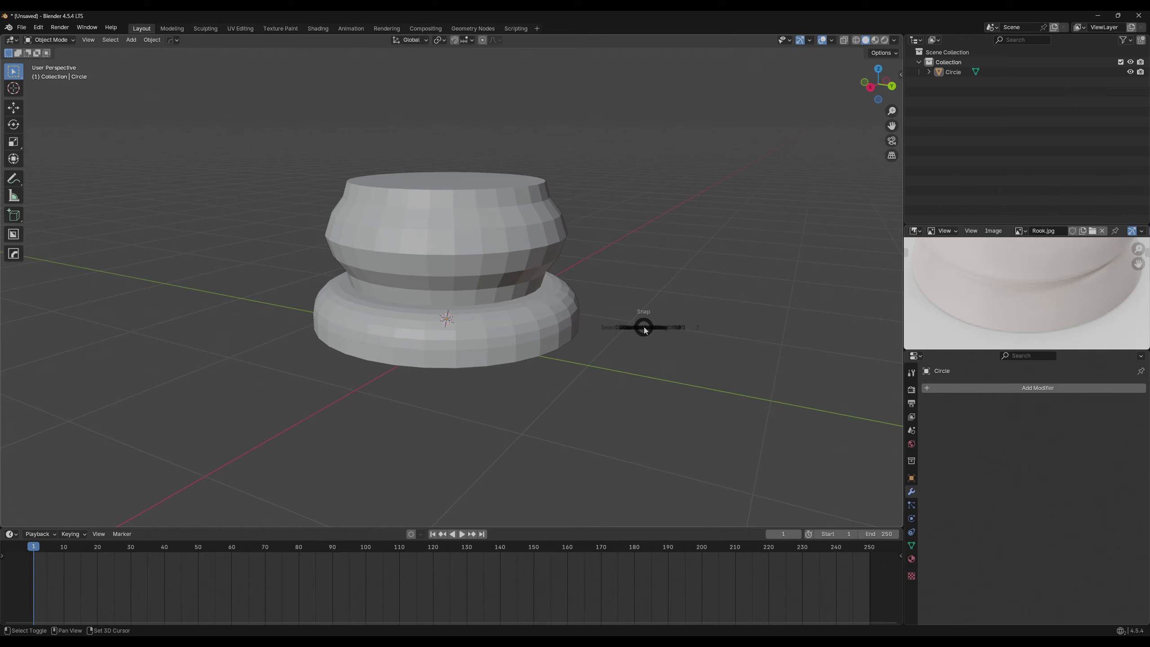
{"action": "left_click", "coordinate": [592, 362]}
{"action": "middle_click_drag", "start_coordinate": [595, 363], "coordinate": [591, 338]}
Select the model and snap it to the 3D cursor at the world origin.
{"action": "middle_click_drag", "start_coordinate": [473, 336], "coordinate": [470, 356]}
{"action": "left_click", "coordinate": [466, 300]}
{"action": "right_click", "coordinate": [466, 299]}
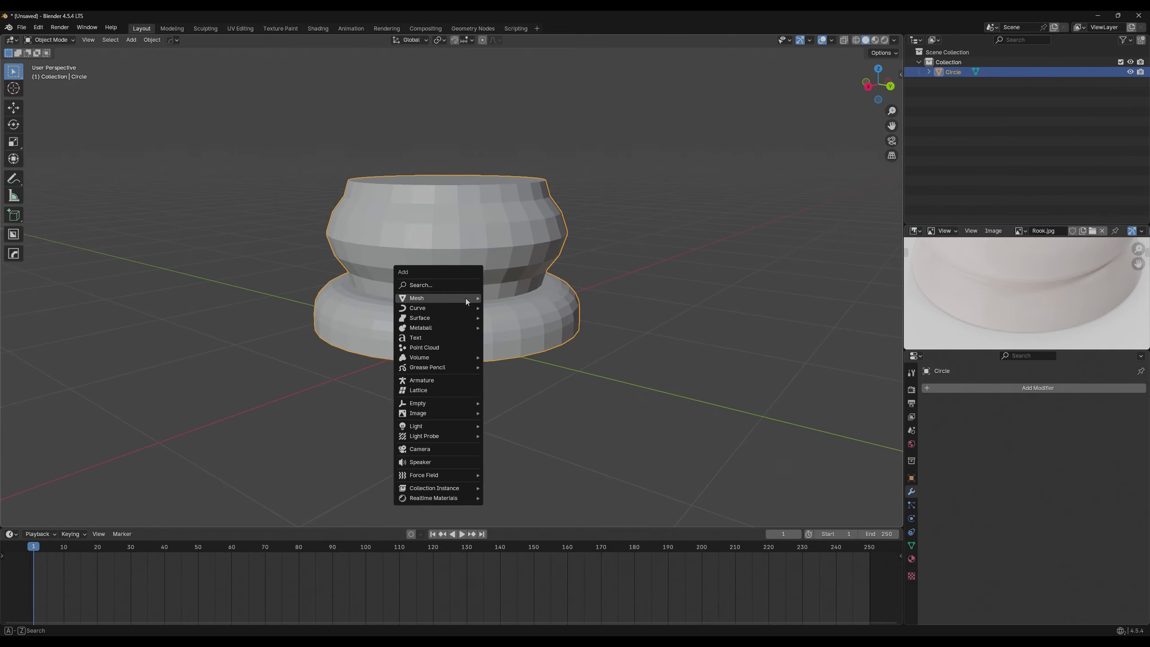
{"action": "key", "text": "shift+s"}
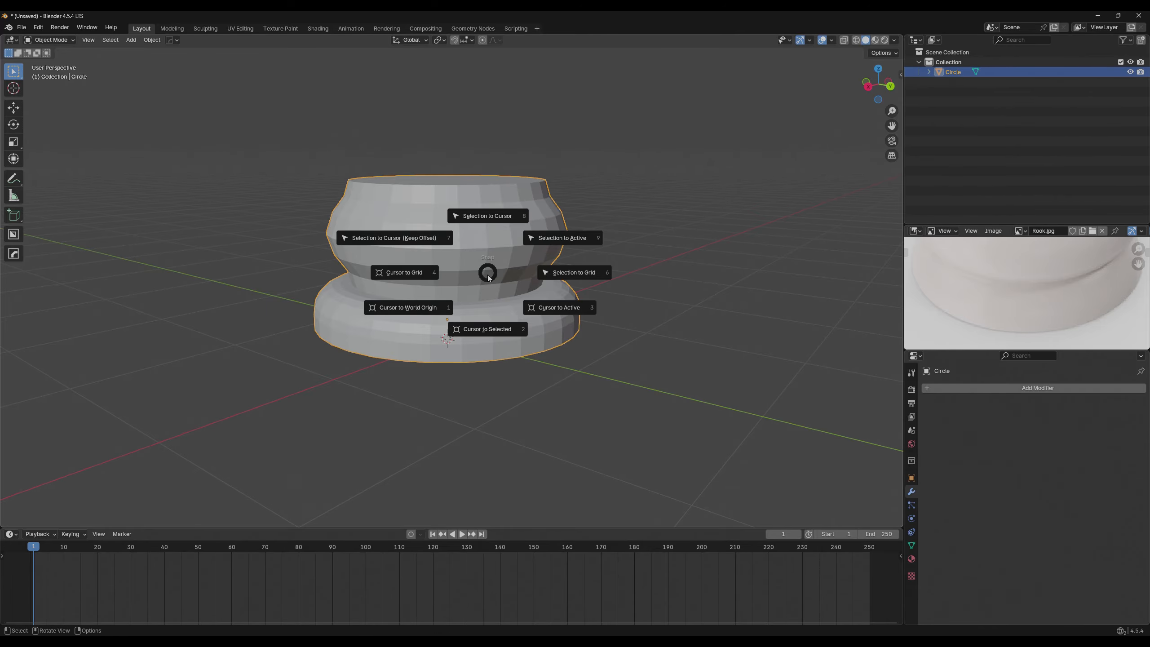
{"action": "left_click", "coordinate": [474, 211]}
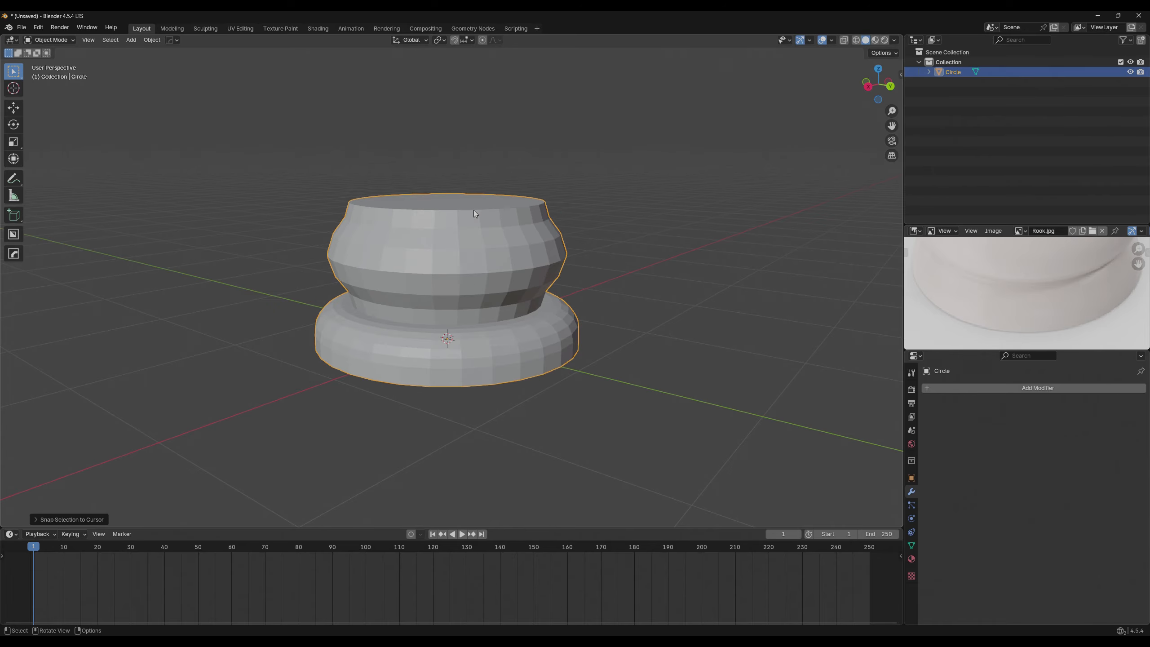
Examine the repositioned model from several angles and compare it with the lower tiers in the reference image.
{"action": "left_click", "coordinate": [640, 329]}
{"action": "middle_click_drag", "start_coordinate": [640, 329], "coordinate": [599, 346]}
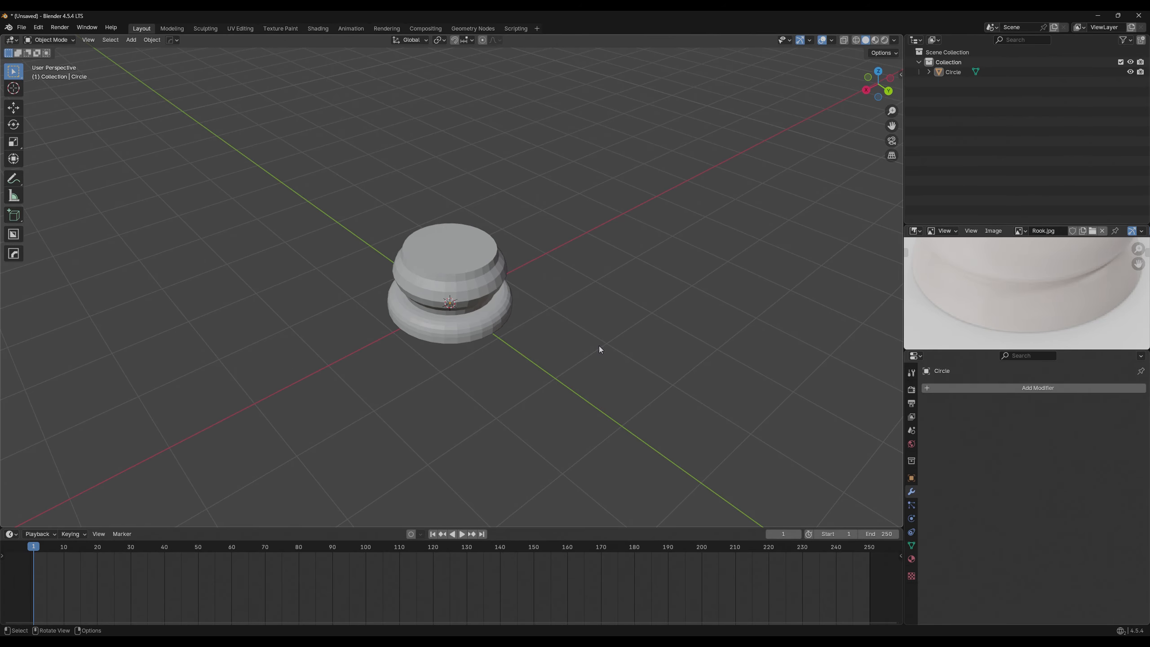
{"action": "scroll", "coordinate": [599, 345], "scroll_direction": "up", "scroll_amount": 3}
{"action": "left_click", "coordinate": [476, 223]}
{"action": "middle_click_drag", "start_coordinate": [477, 223], "coordinate": [640, 211]}
{"action": "middle_click_drag", "start_coordinate": [718, 286], "coordinate": [692, 293]}
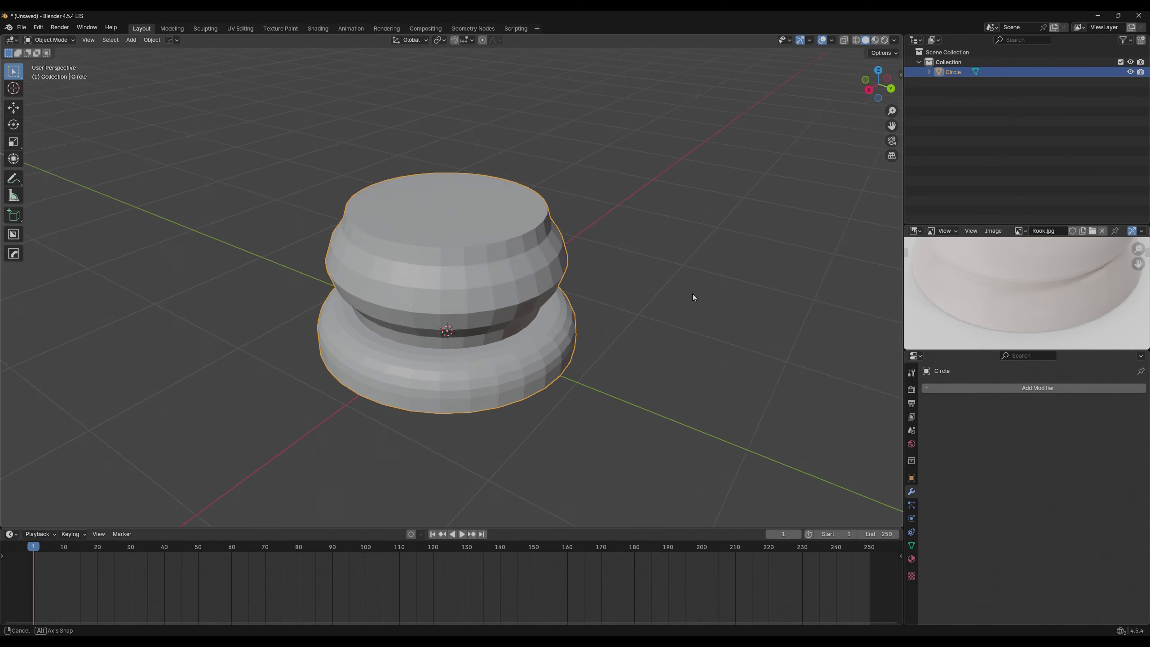
{"action": "scroll", "coordinate": [985, 293], "scroll_direction": "down", "scroll_amount": 2}
{"action": "middle_click_drag", "start_coordinate": [1013, 254], "coordinate": [1020, 292]}
{"action": "scroll", "coordinate": [1020, 292], "scroll_direction": "down", "scroll_amount": 1}
{"action": "scroll", "coordinate": [562, 281], "scroll_direction": "down", "scroll_amount": 2}
{"action": "middle_click_drag", "start_coordinate": [687, 276], "coordinate": [670, 276]}
{"action": "scroll", "coordinate": [670, 276], "scroll_direction": "down", "scroll_amount": 2}
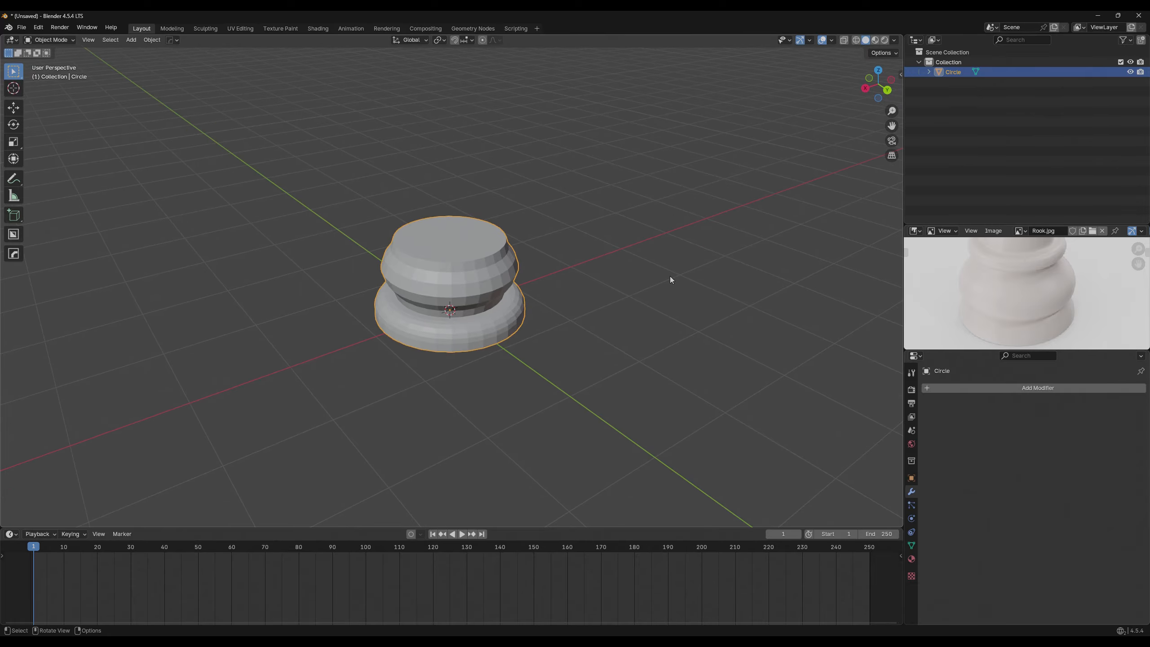
{"action": "left_click", "coordinate": [558, 278]}
{"action": "mouse_move", "coordinate": [559, 279]}
{"action": "middle_mouse_down"}
{"action": "mouse_move", "coordinate": [557, 306]}
{"action": "mouse_move", "coordinate": [552, 272]}
{"action": "middle_mouse_up"}
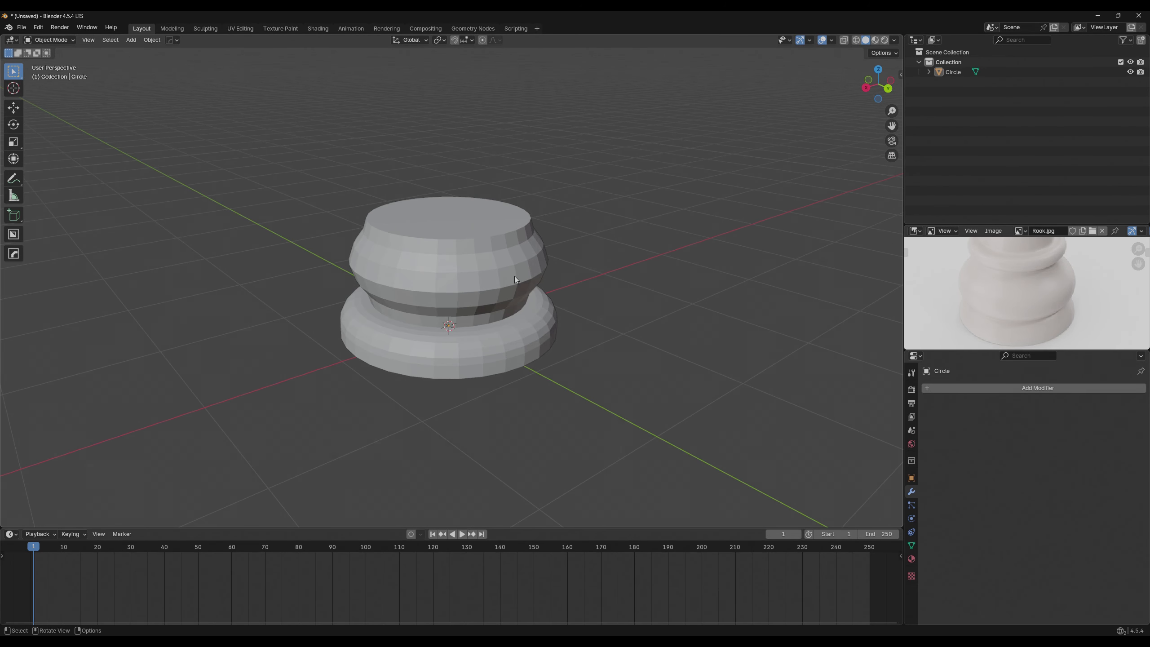
{"action": "left_click", "coordinate": [516, 279]}
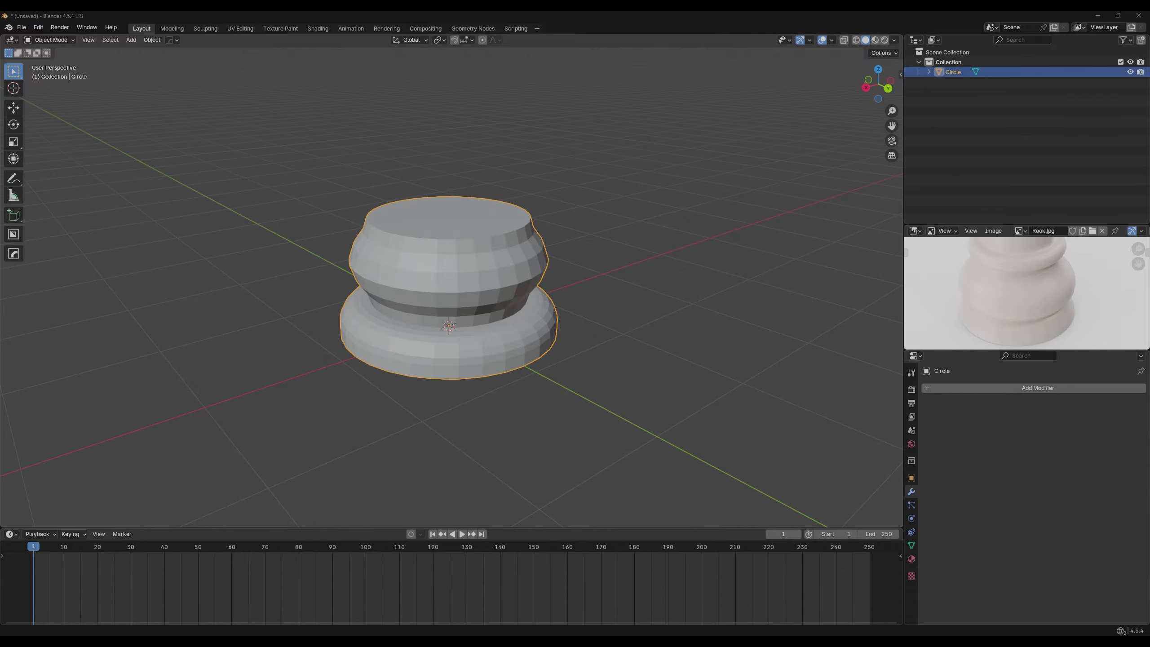
{"action": "key", "text": "alt+Tab"}
{"action": "left_click", "coordinate": [736, 240]}
{"action": "middle_click_drag", "start_coordinate": [695, 238], "coordinate": [698, 240]}
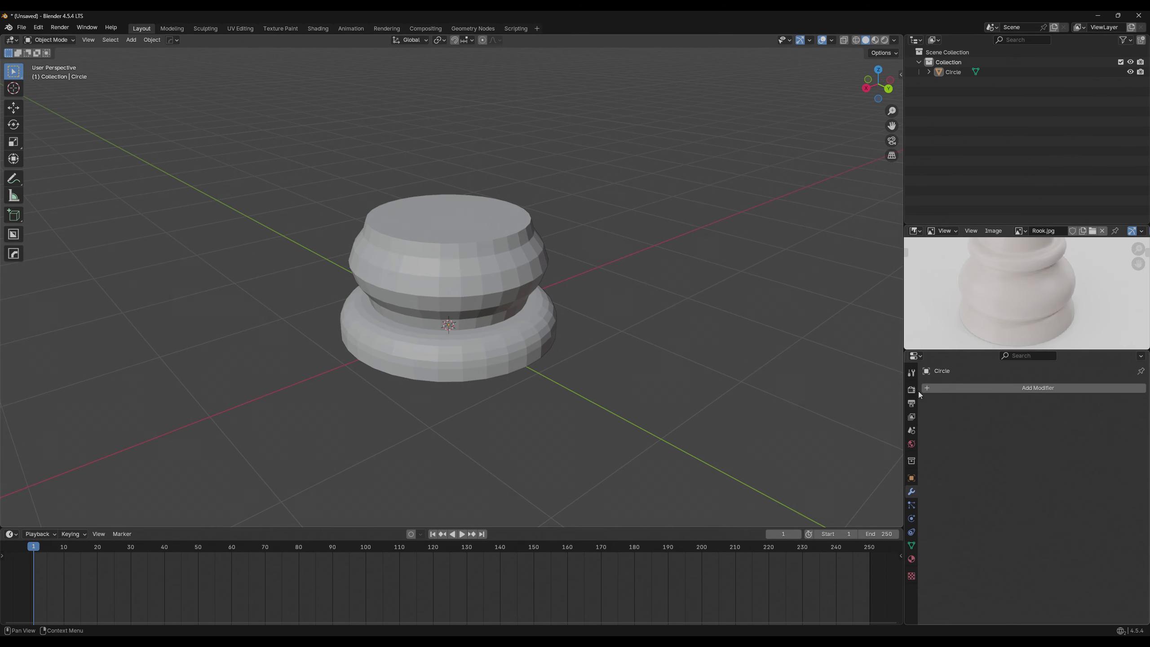
Set the scene's length unit to Centimeters and leave the model deselected.
{"action": "left_click", "coordinate": [913, 403]}
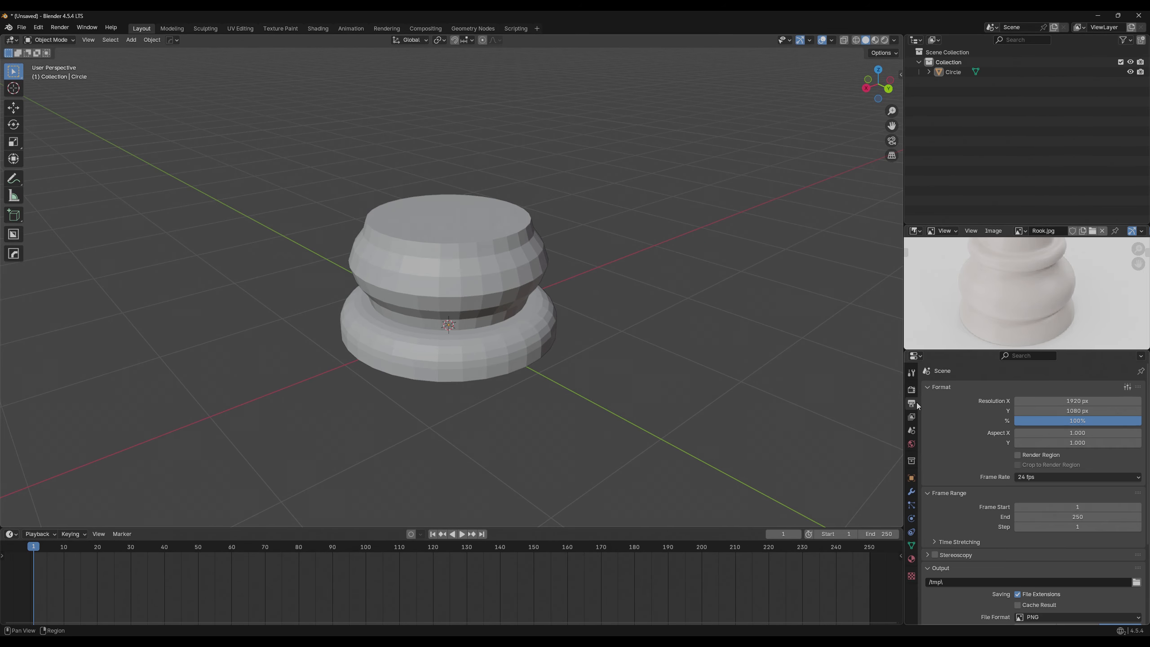
{"action": "left_click", "coordinate": [913, 430]}
{"action": "left_click", "coordinate": [939, 440]}
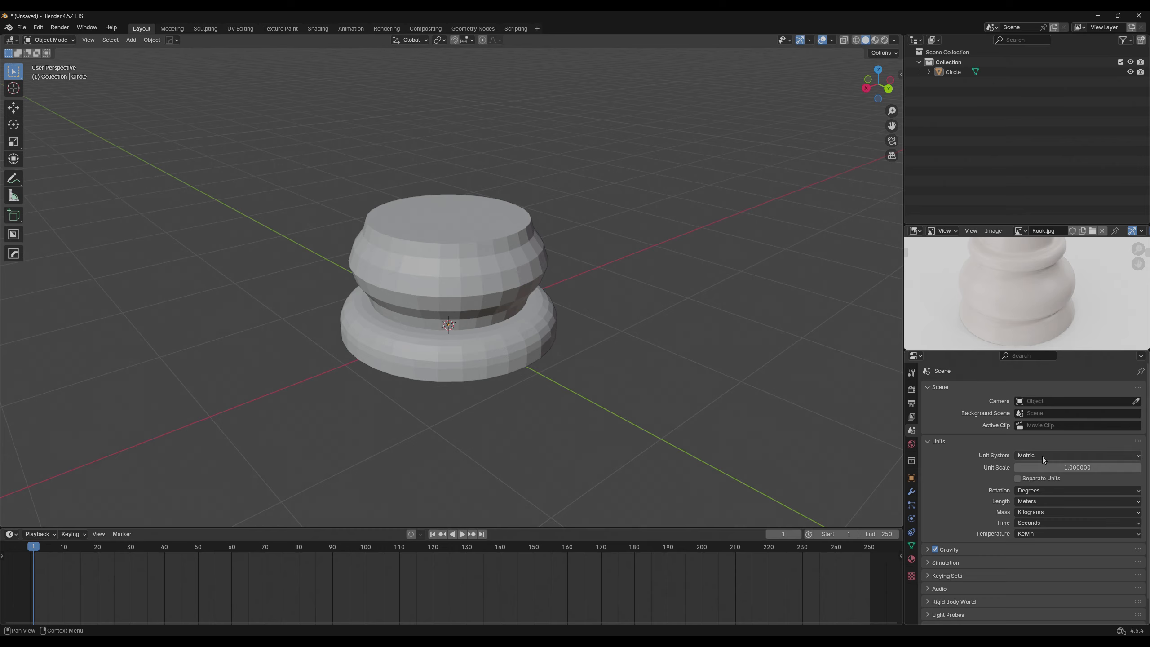
{"action": "left_click", "coordinate": [1051, 498]}
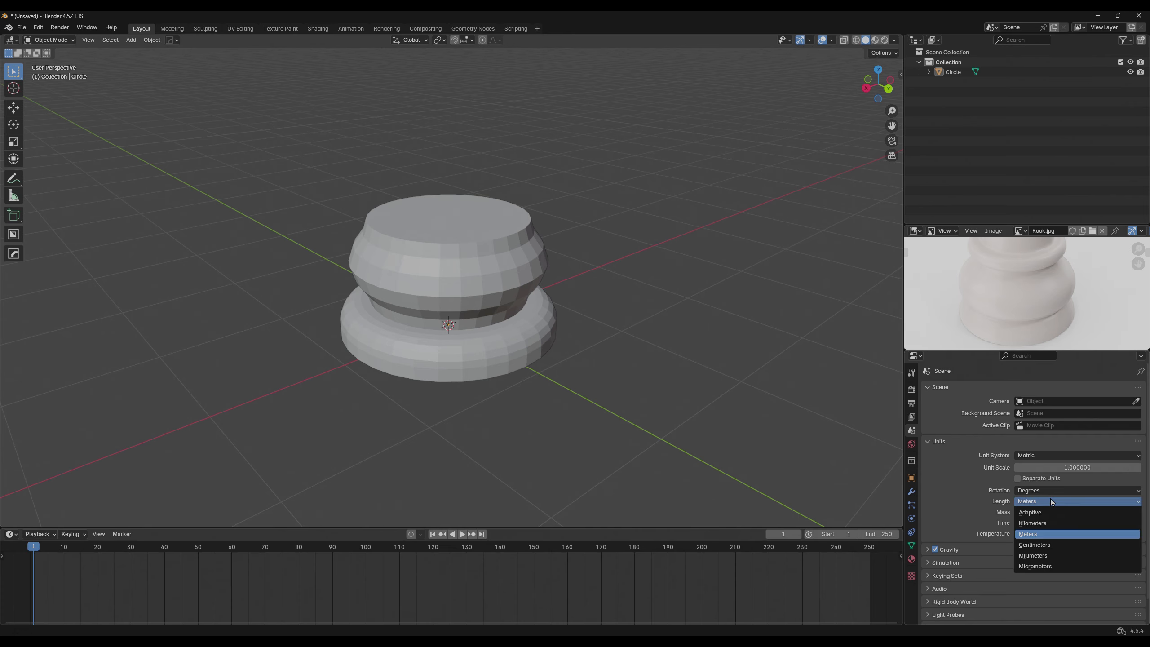
{"action": "left_click", "coordinate": [1062, 545]}
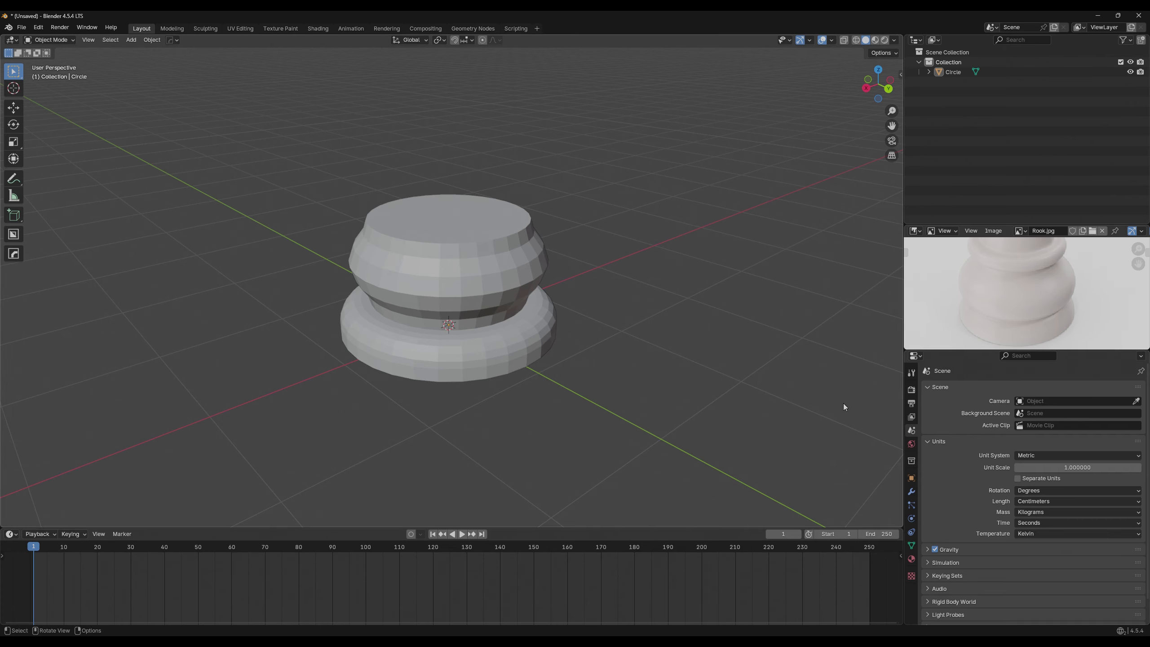
{"action": "left_click", "coordinate": [1048, 503]}
{"action": "left_click", "coordinate": [1047, 502]}
{"action": "left_click", "coordinate": [519, 301]}
{"action": "middle_click_drag", "start_coordinate": [639, 304], "coordinate": [643, 302]}
{"action": "left_click", "coordinate": [636, 306]}
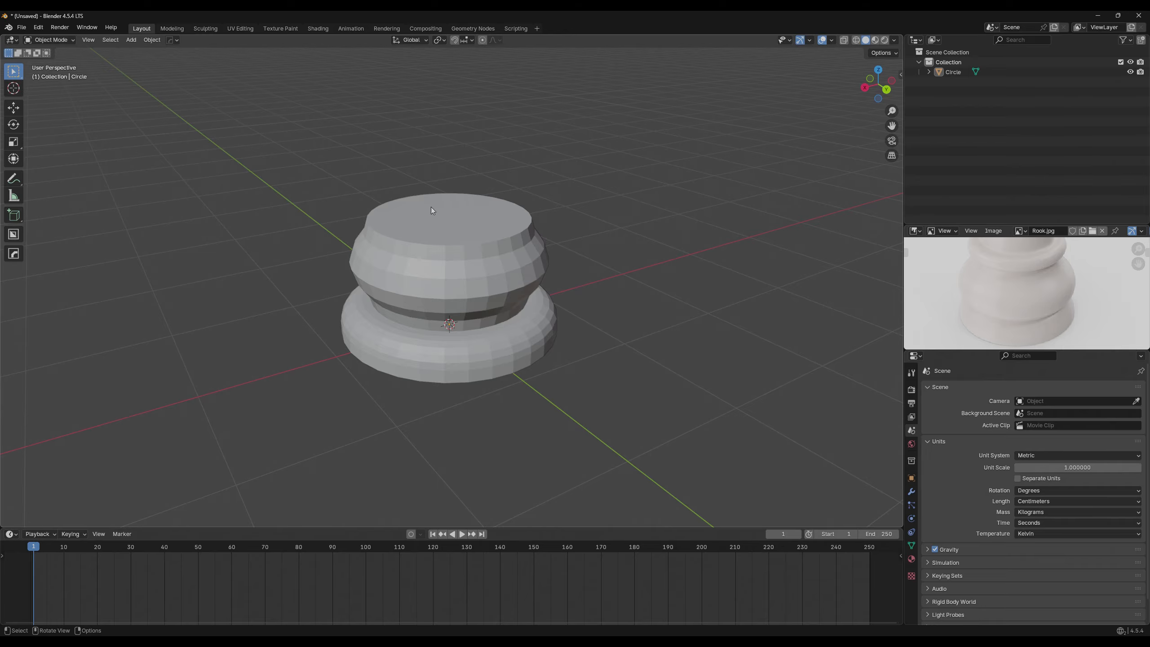
Look up the MeasureIt add-on in the preferences by searching for "measure" and view its details.
{"action": "left_click", "coordinate": [44, 28]}
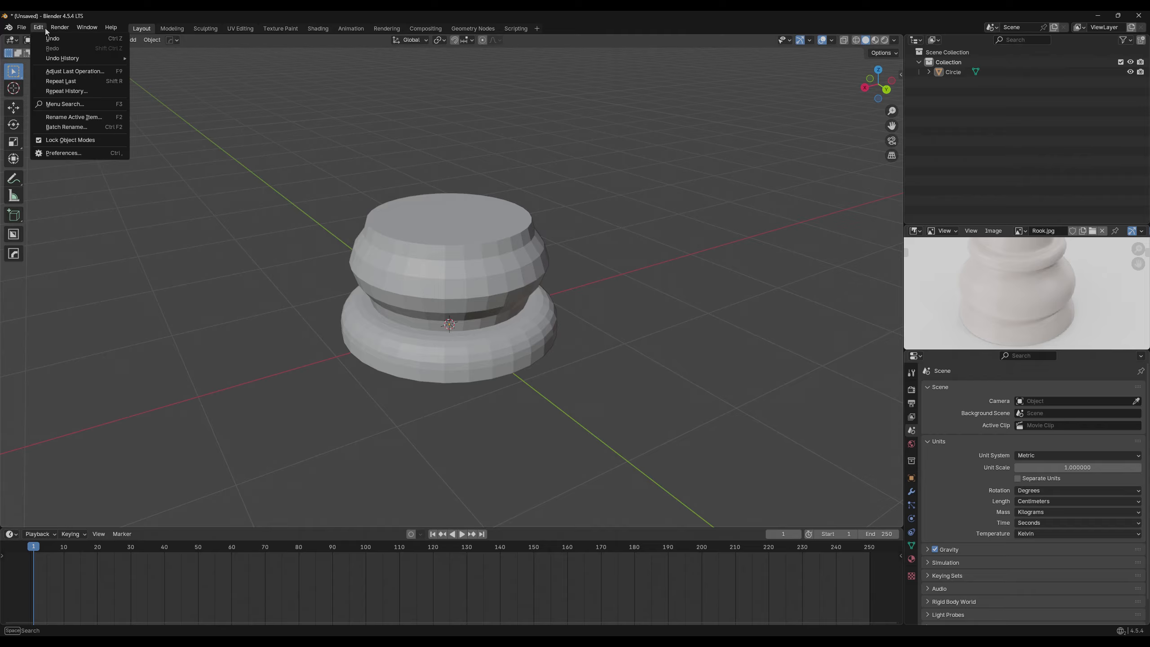
{"action": "left_click", "coordinate": [79, 152]}
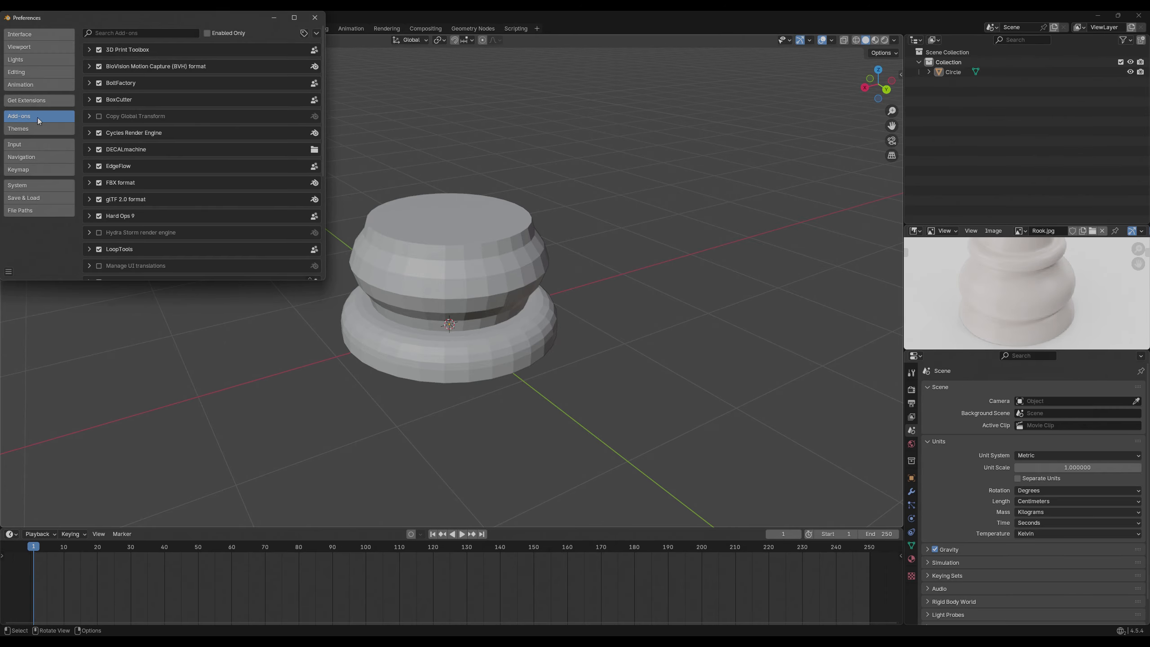
{"action": "left_click", "coordinate": [315, 17]}
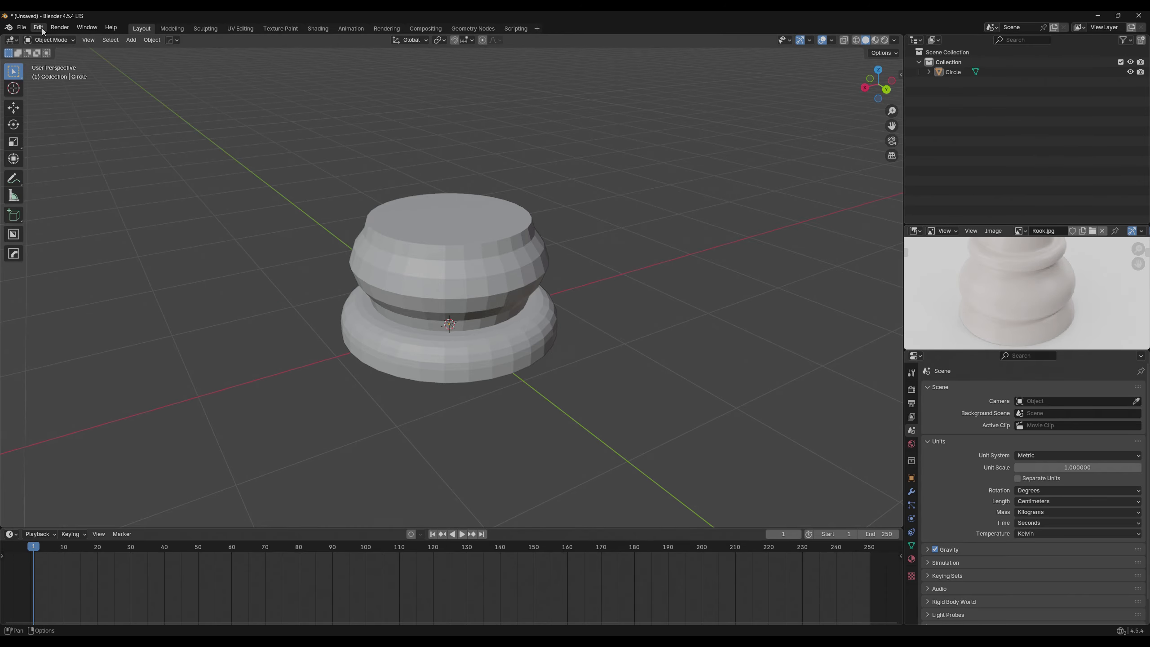
{"action": "left_click", "coordinate": [42, 28]}
{"action": "left_click", "coordinate": [68, 153]}
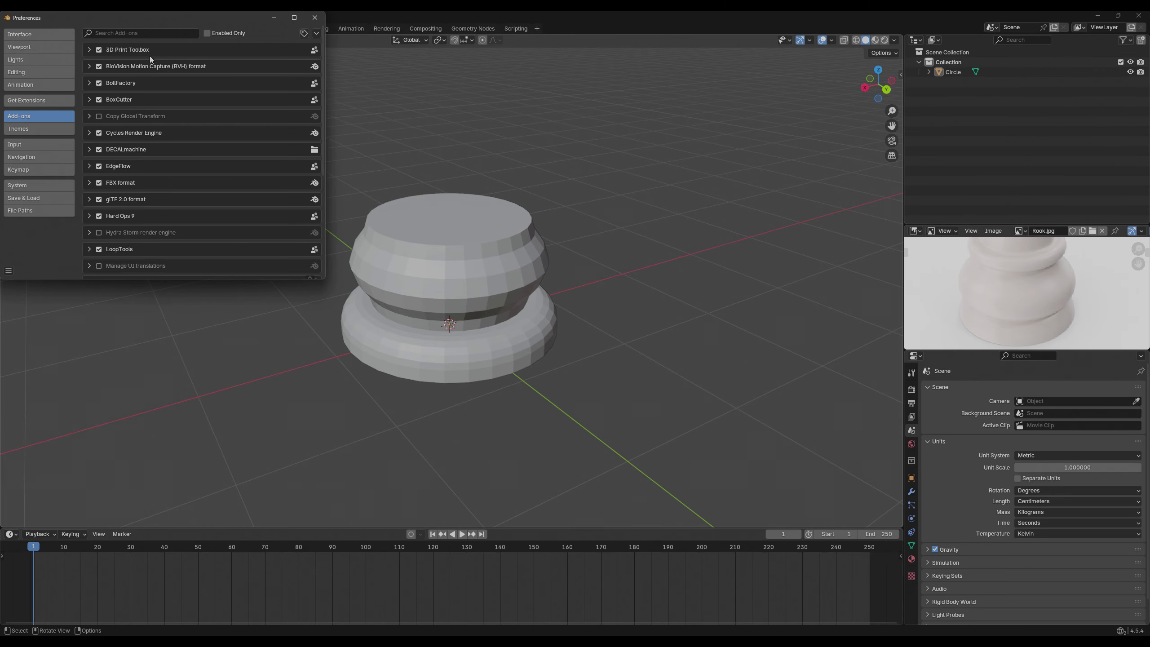
{"action": "left_click", "coordinate": [151, 33]}
{"action": "type", "text": "measure"}
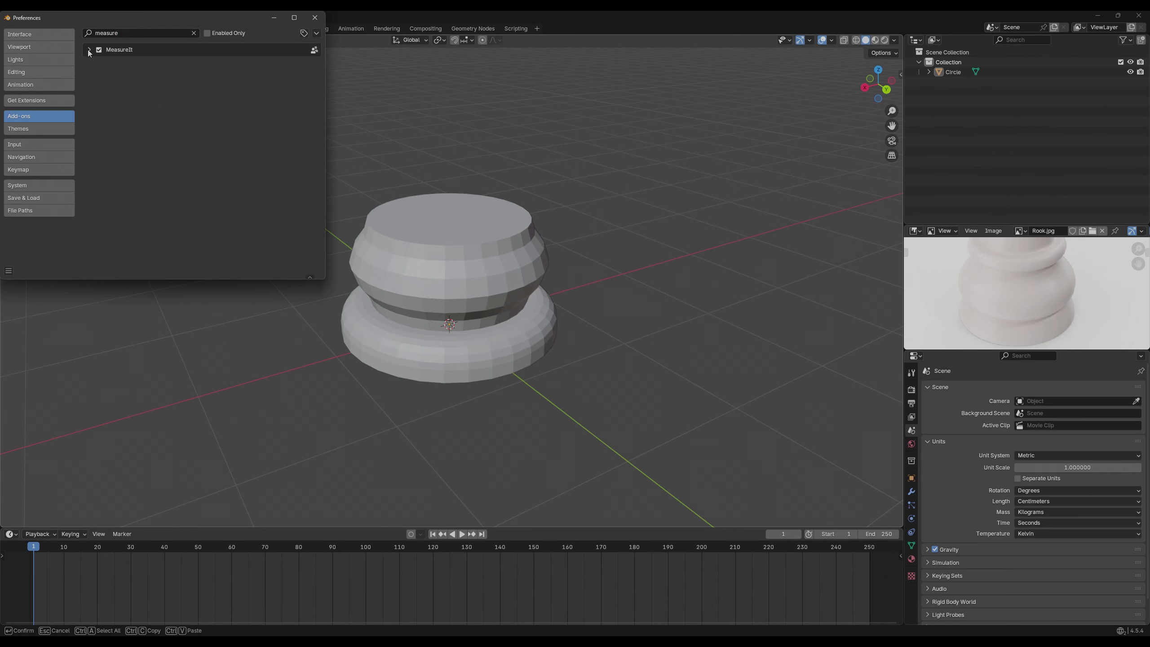
{"action": "left_click", "coordinate": [90, 50]}
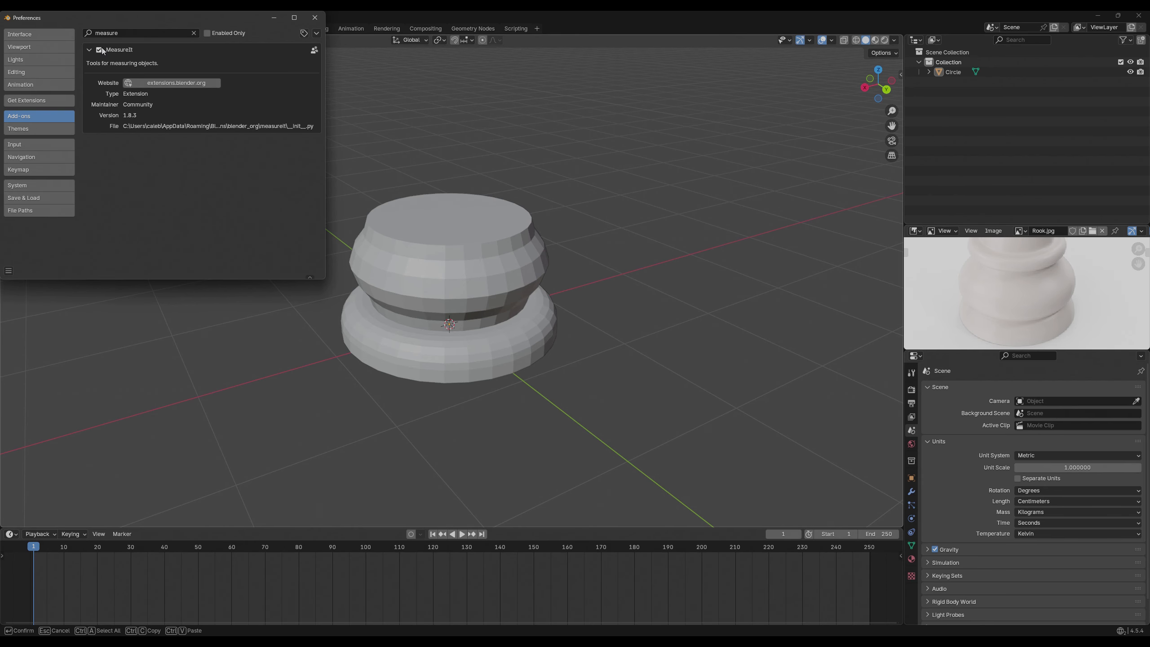
{"action": "left_click", "coordinate": [315, 18]}
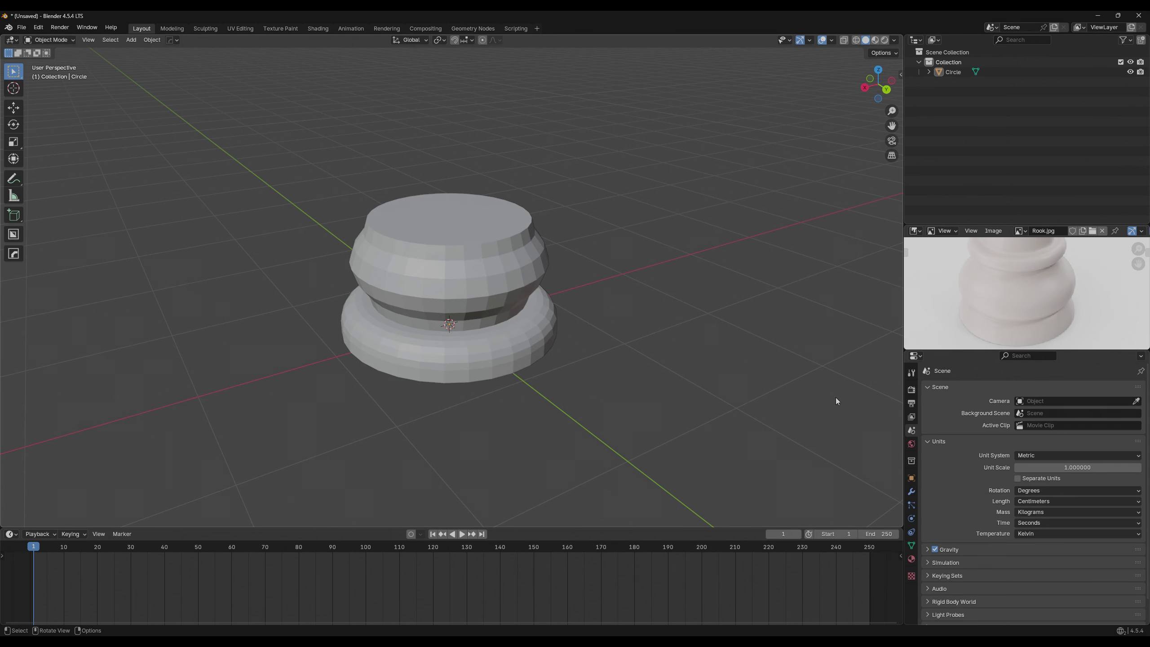
Reveal the MeasureIt Tools in the 3D viewport and turn on the display of measurements.
{"action": "key", "text": "n"}
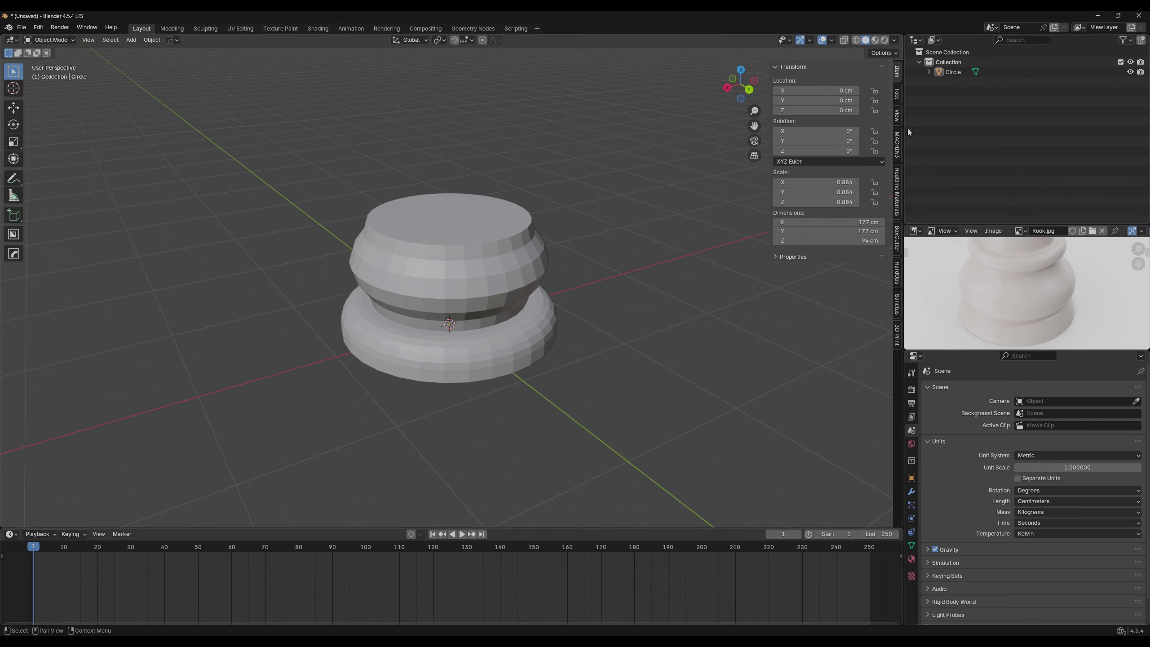
{"action": "left_click", "coordinate": [898, 100]}
{"action": "left_click", "coordinate": [897, 115]}
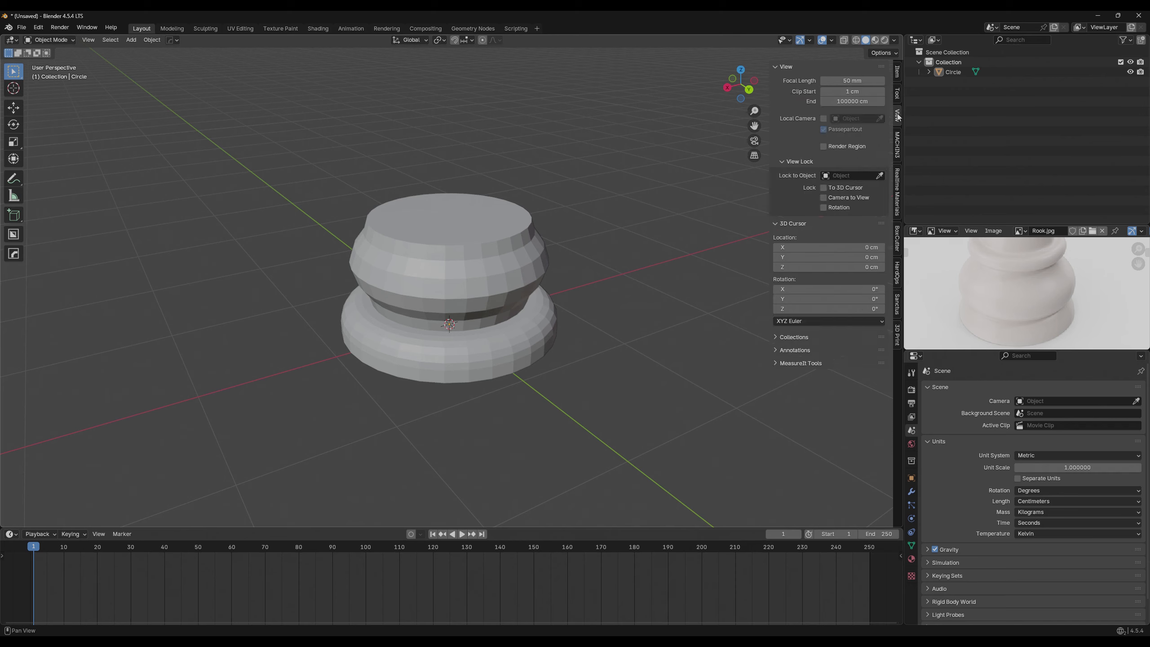
{"action": "left_click", "coordinate": [780, 68]}
{"action": "left_click", "coordinate": [787, 79]}
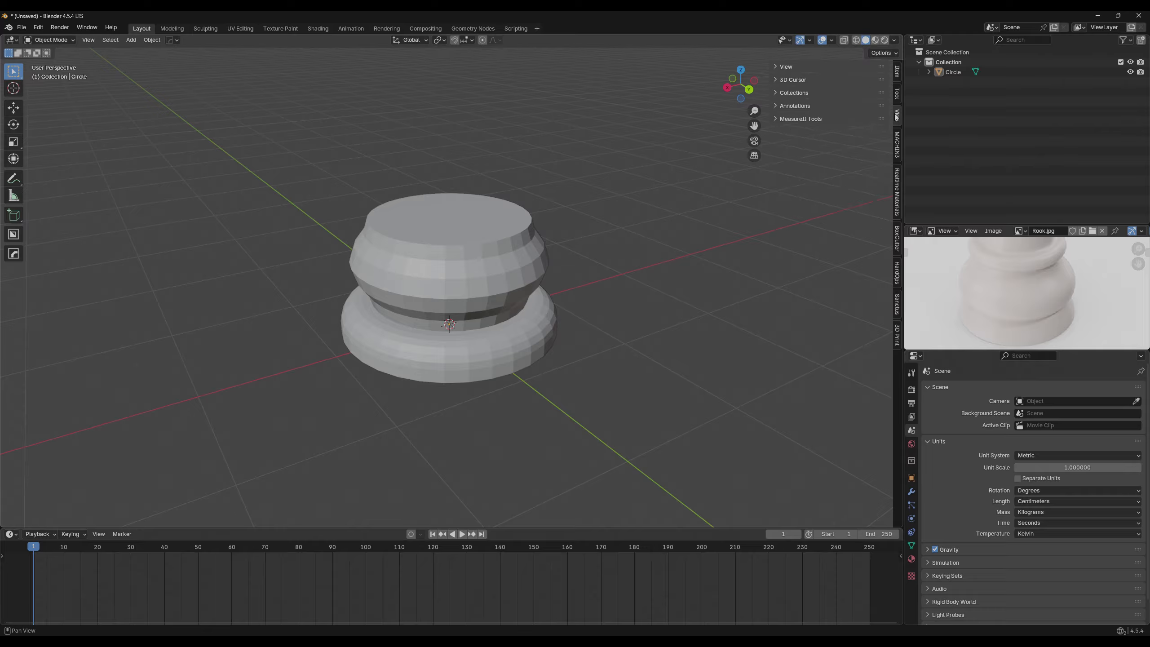
{"action": "left_click", "coordinate": [812, 120]}
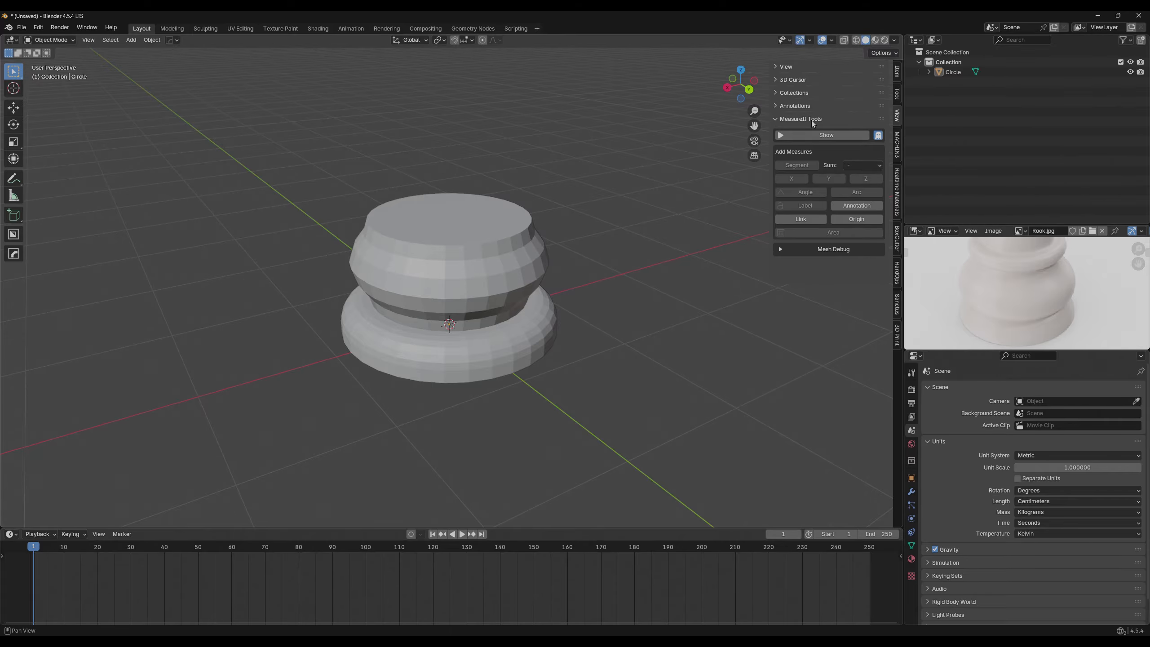
{"action": "left_click", "coordinate": [810, 137]}
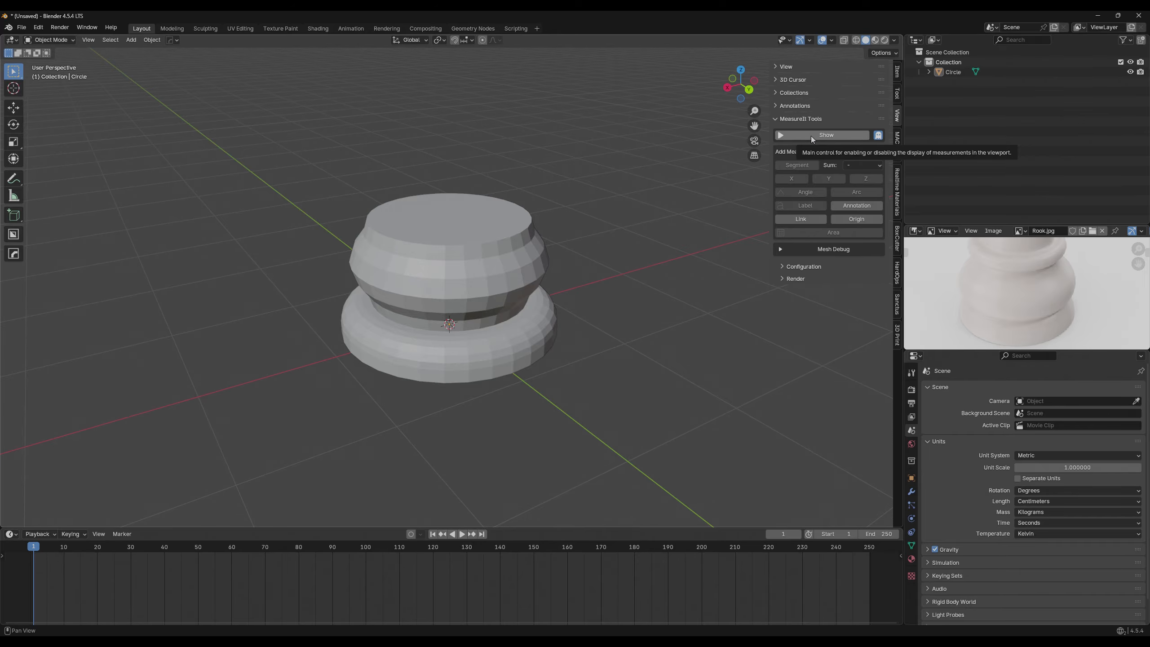
Add a MeasureIt segment across the model's underside between two opposite bottom-rim vertices along the X axis.
{"action": "left_click", "coordinate": [477, 275]}
{"action": "middle_click_drag", "start_coordinate": [576, 301], "coordinate": [551, 221]}
{"action": "scroll", "coordinate": [550, 218], "scroll_direction": "up", "scroll_amount": 3}
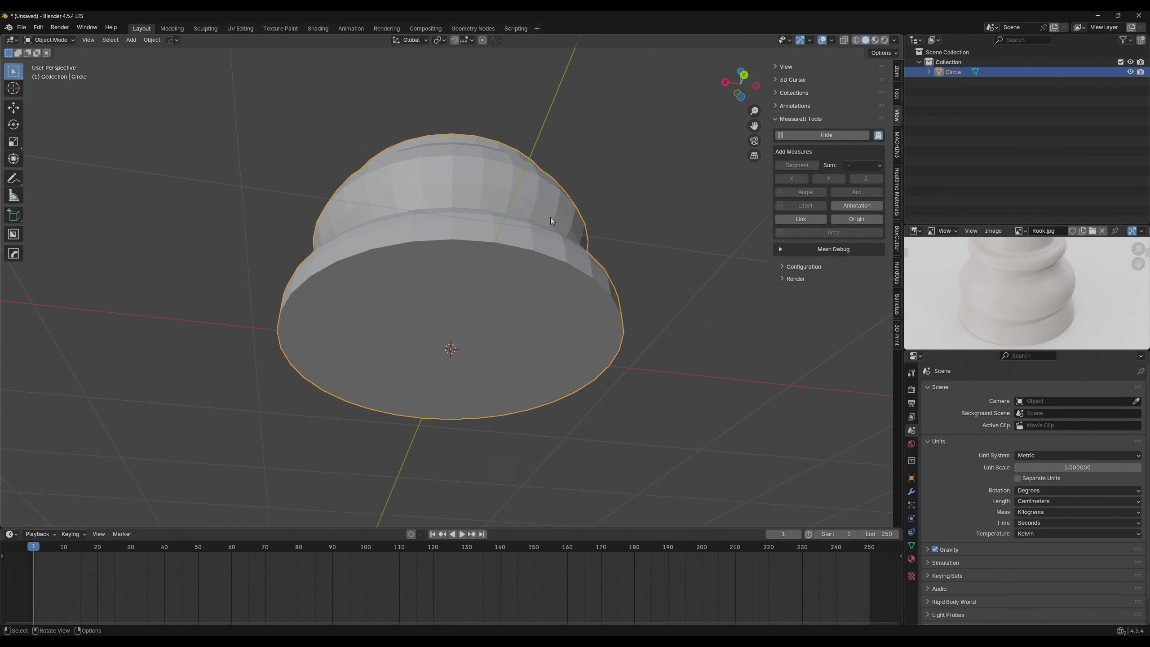
{"action": "key", "text": "Tab"}
{"action": "mouse_move", "coordinate": [446, 292]}
{"action": "middle_mouse_down"}
{"action": "mouse_move", "coordinate": [458, 300]}
{"action": "mouse_move", "coordinate": [536, 266]}
{"action": "mouse_move", "coordinate": [507, 252]}
{"action": "mouse_move", "coordinate": [438, 306]}
{"action": "middle_mouse_up"}
{"action": "key", "text": "Tab"}
{"action": "key", "text": "Tab"}
{"action": "key", "text": "1"}
{"action": "left_click", "coordinate": [282, 340]}
{"action": "middle_click_drag", "start_coordinate": [255, 170], "coordinate": [248, 130]}
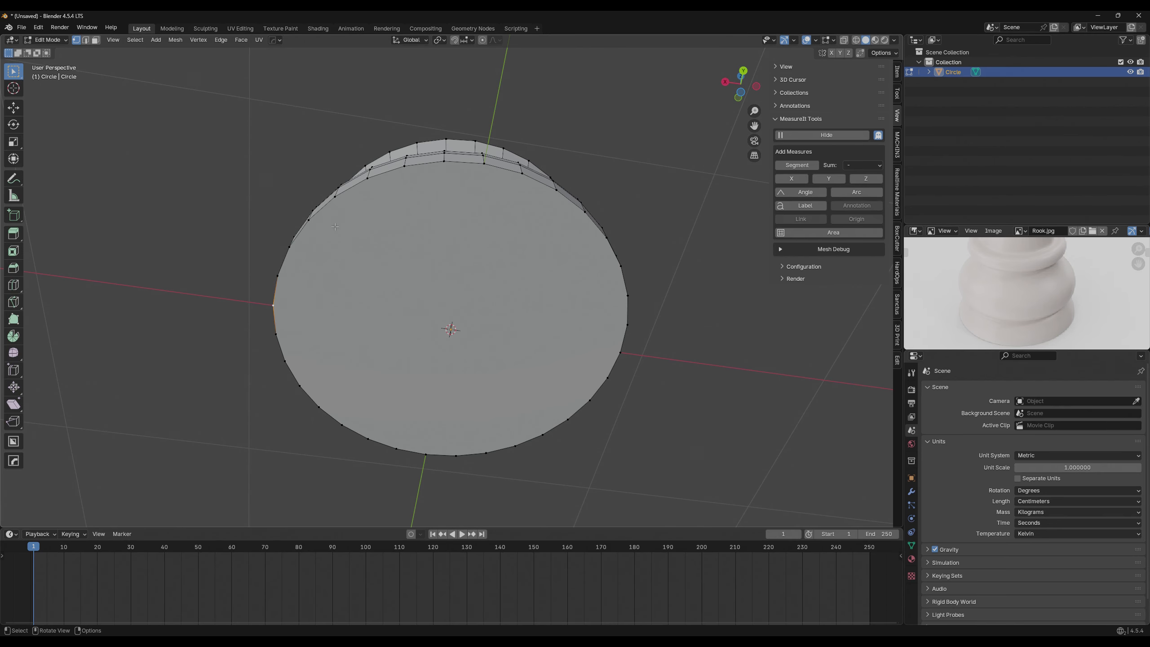
{"action": "middle_click_drag", "start_coordinate": [558, 341], "coordinate": [541, 332]}
{"action": "left_click", "coordinate": [640, 319], "text": "shift"}
{"action": "middle_click_drag", "start_coordinate": [644, 311], "coordinate": [651, 327]}
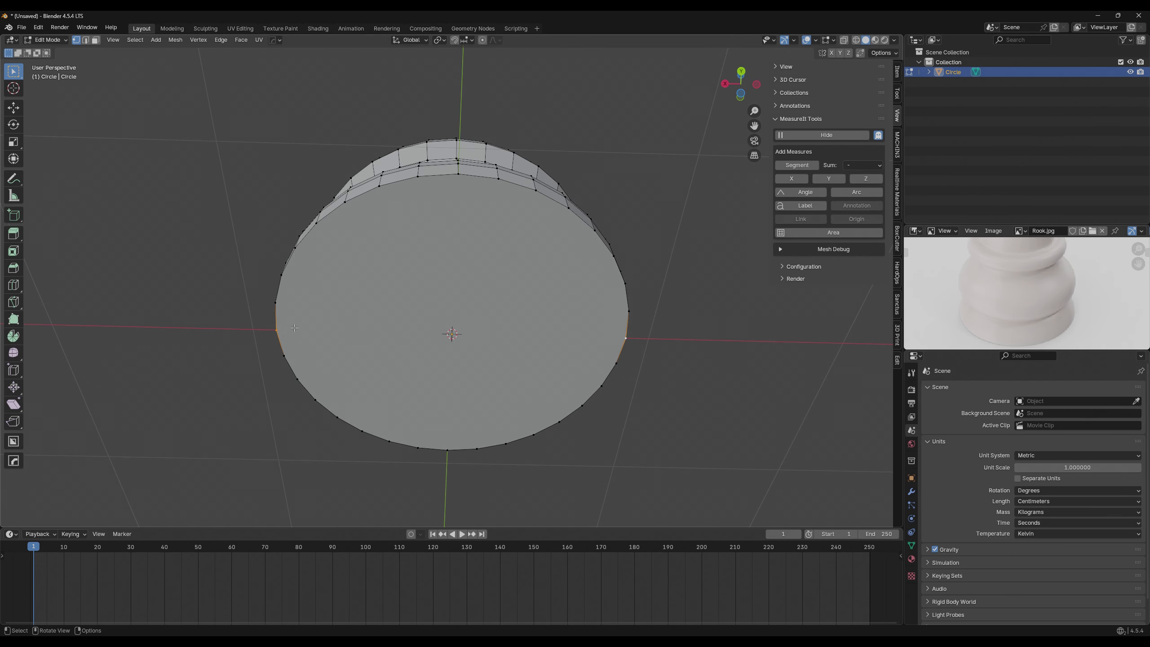
{"action": "middle_click_drag", "start_coordinate": [478, 316], "coordinate": [409, 316]}
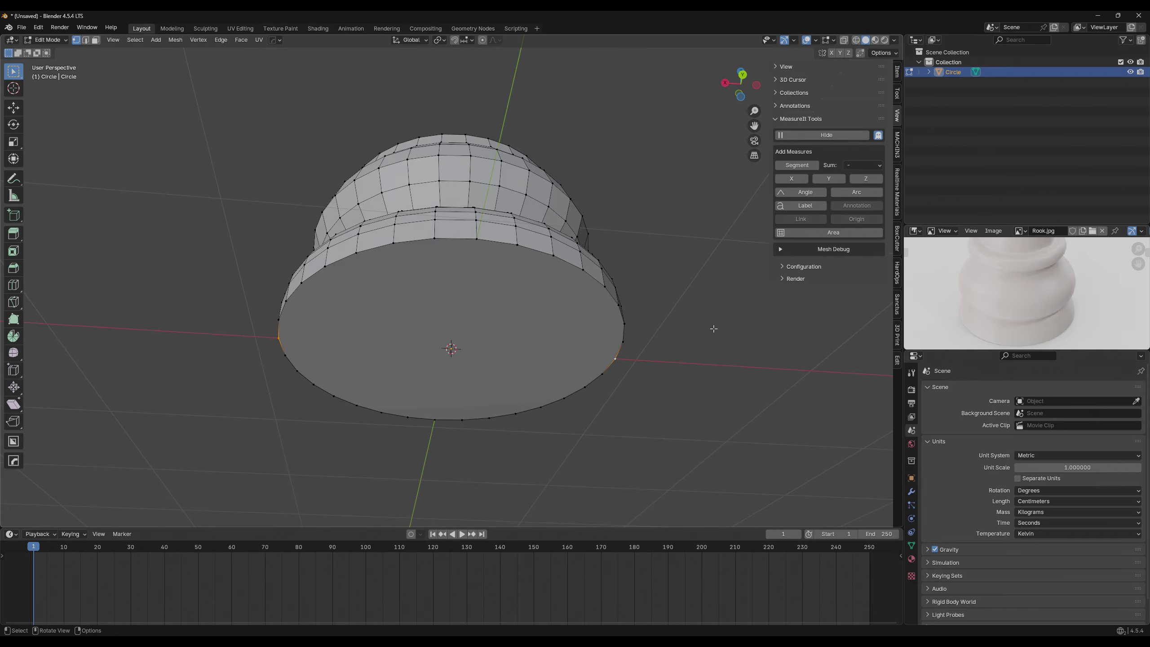
{"action": "left_click", "coordinate": [809, 166]}
{"action": "middle_click_drag", "start_coordinate": [461, 320], "coordinate": [546, 336]}
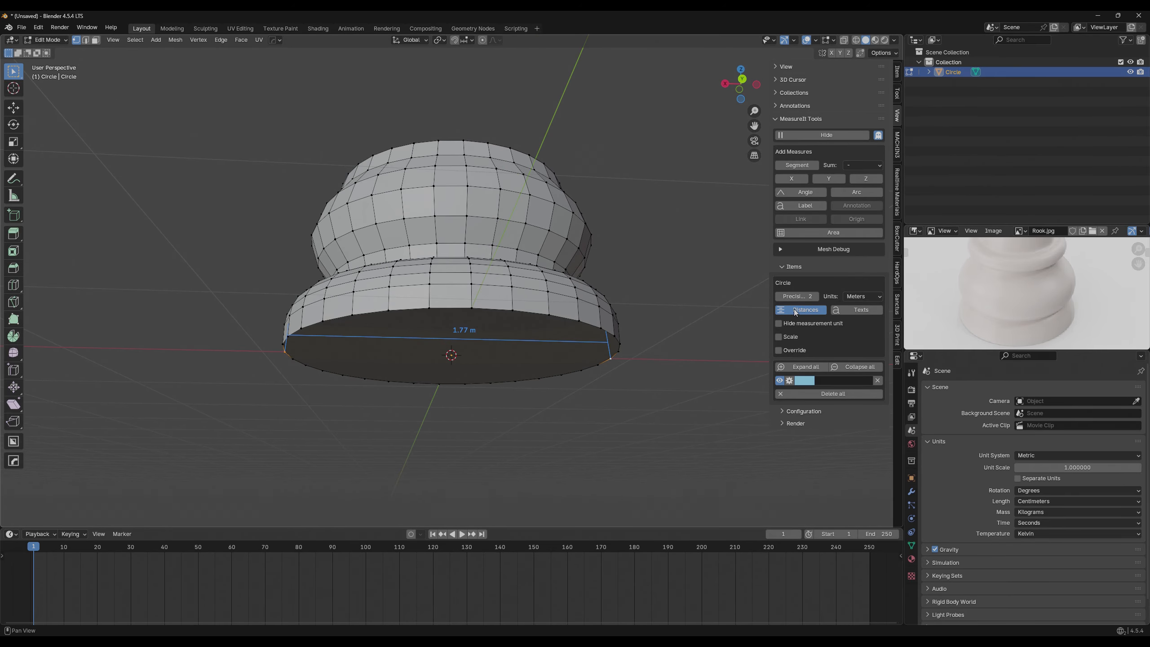
Set the measurement's units to Centimeters and return the model to Object Mode.
{"action": "left_click", "coordinate": [871, 299]}
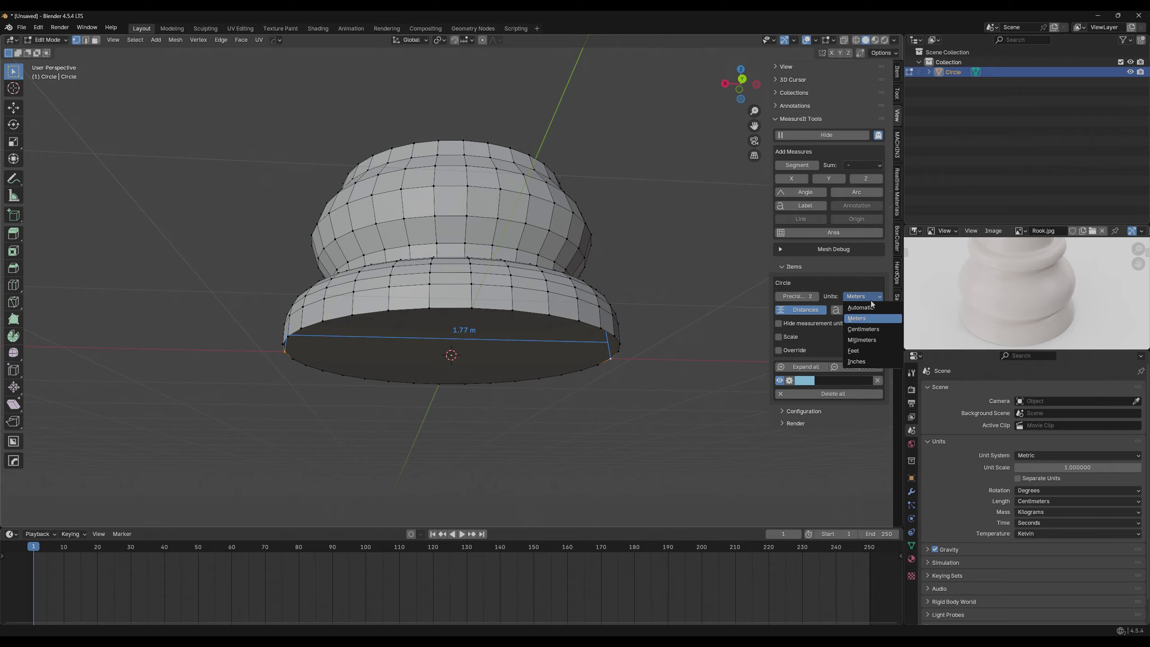
{"action": "left_click", "coordinate": [881, 332]}
{"action": "middle_click_drag", "start_coordinate": [698, 327], "coordinate": [705, 294]}
{"action": "key", "text": "Tab"}
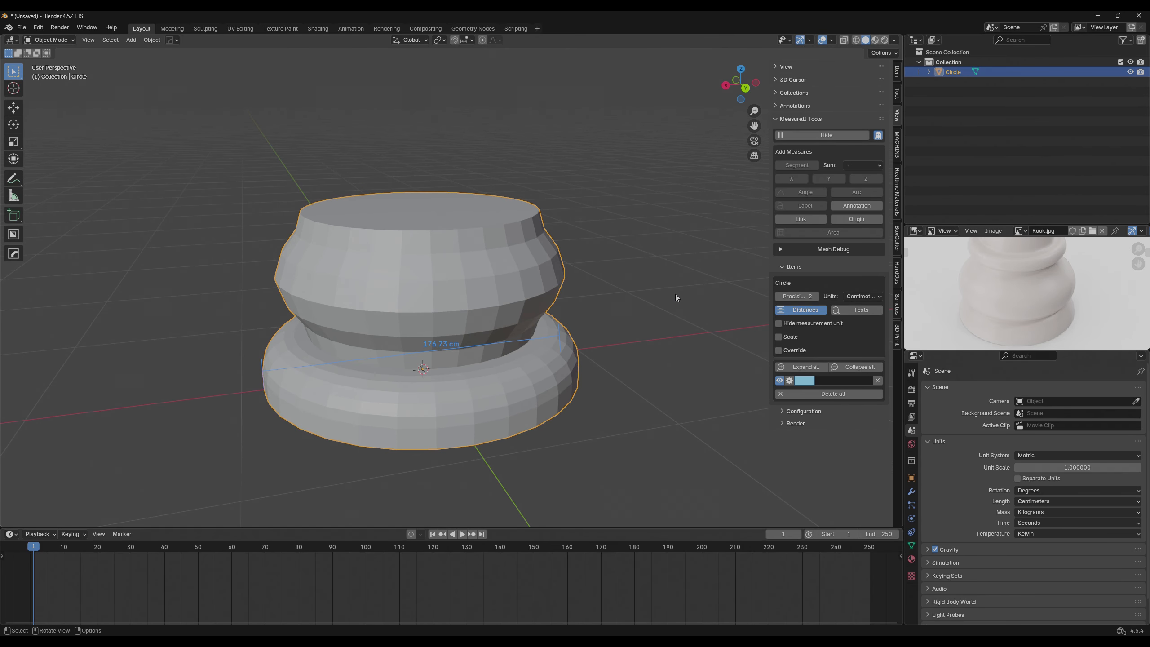
Scale the whole model down uniformly until the measured base diameter is 2.50 cm.
{"action": "key", "text": "s"}
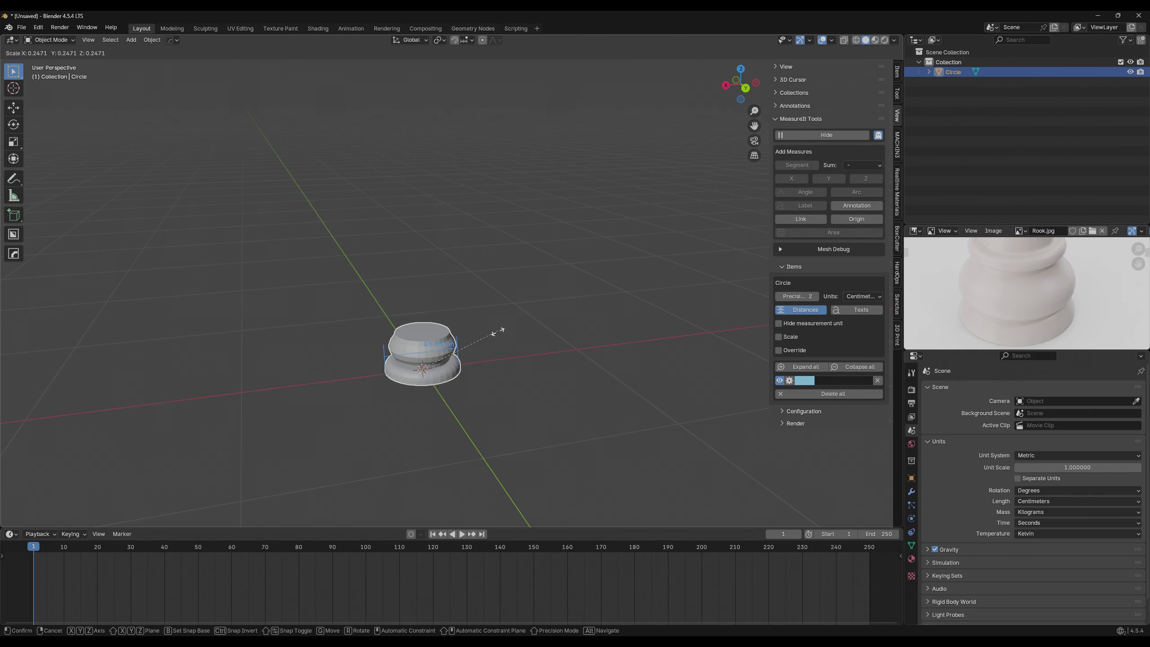
{"action": "left_click", "coordinate": [442, 365]}
{"action": "middle_click_drag", "start_coordinate": [442, 364], "coordinate": [503, 238], "text": "shift"}
{"action": "scroll", "coordinate": [504, 281], "scroll_direction": "up", "scroll_amount": 3}
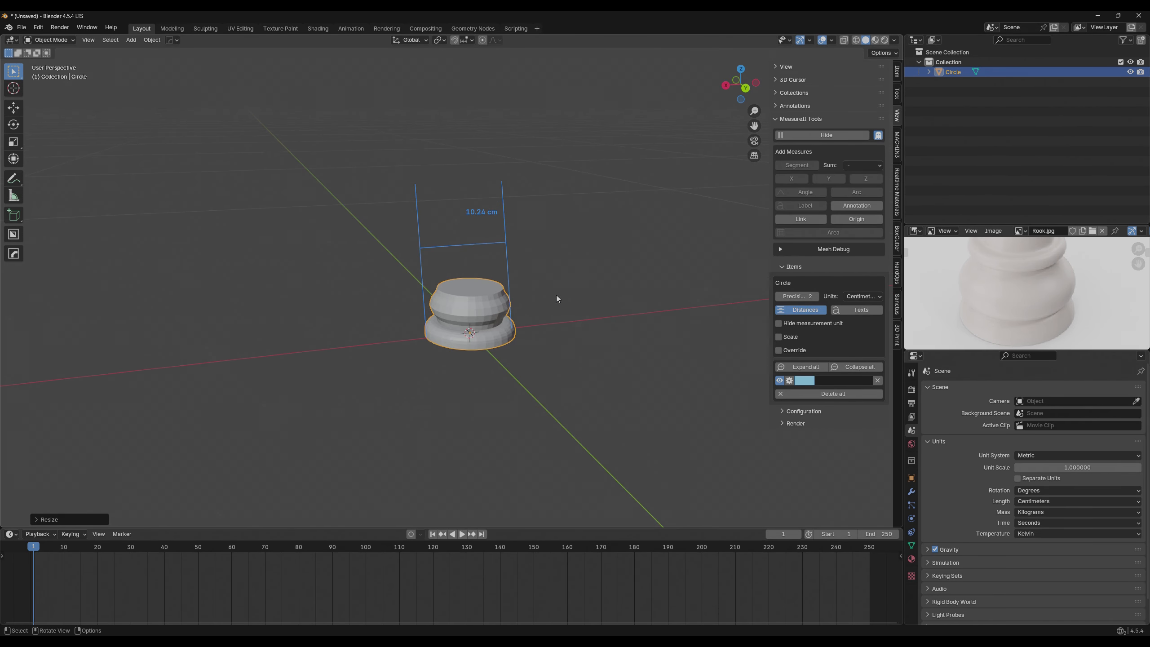
{"action": "key", "text": "s"}
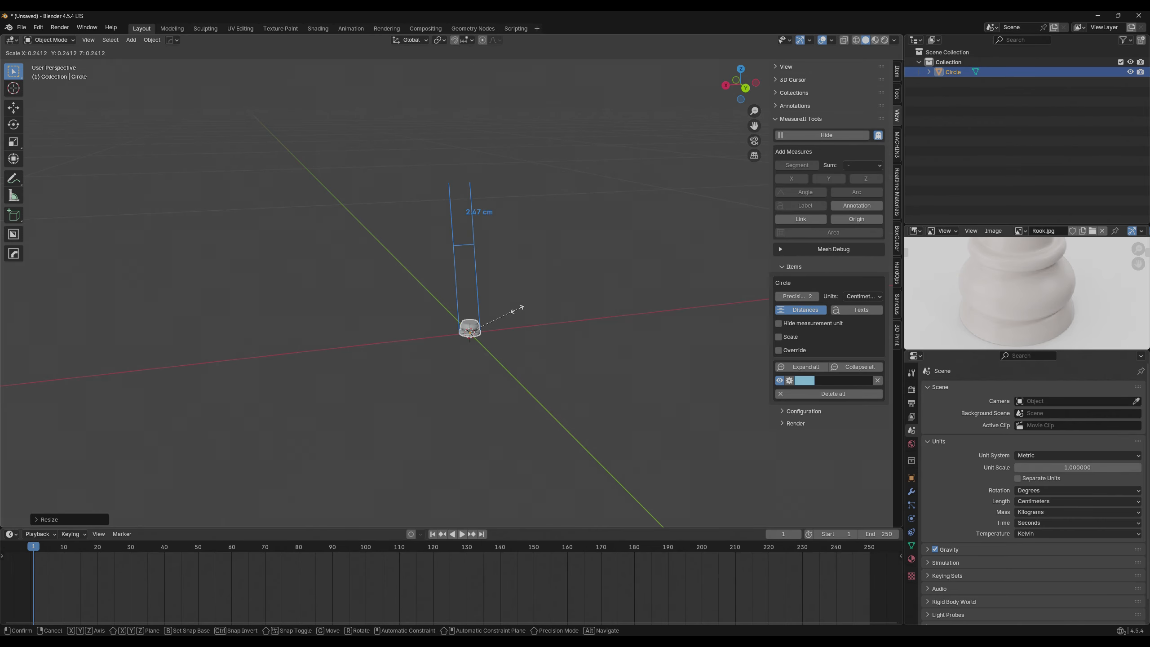
{"action": "left_click", "coordinate": [589, 302]}
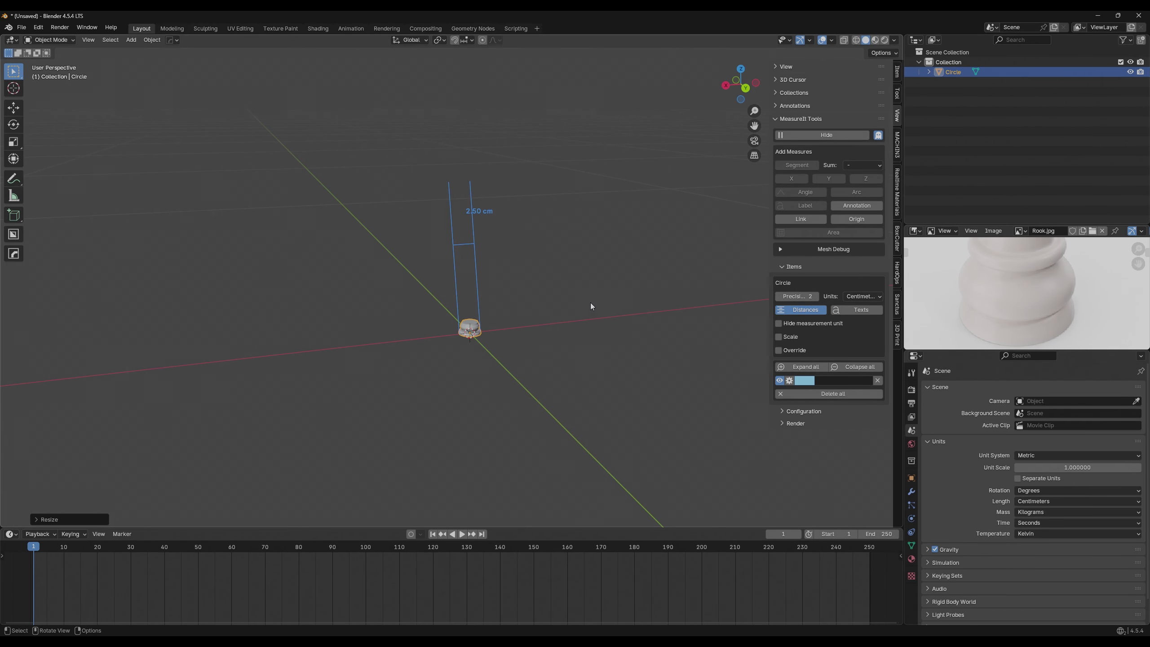
{"action": "key", "text": "ctrl+z"}
Deselect the model and hide the MeasureIt measurements in the viewport.
{"action": "left_click", "coordinate": [622, 286]}
{"action": "middle_click_drag", "start_coordinate": [622, 286], "coordinate": [583, 327]}
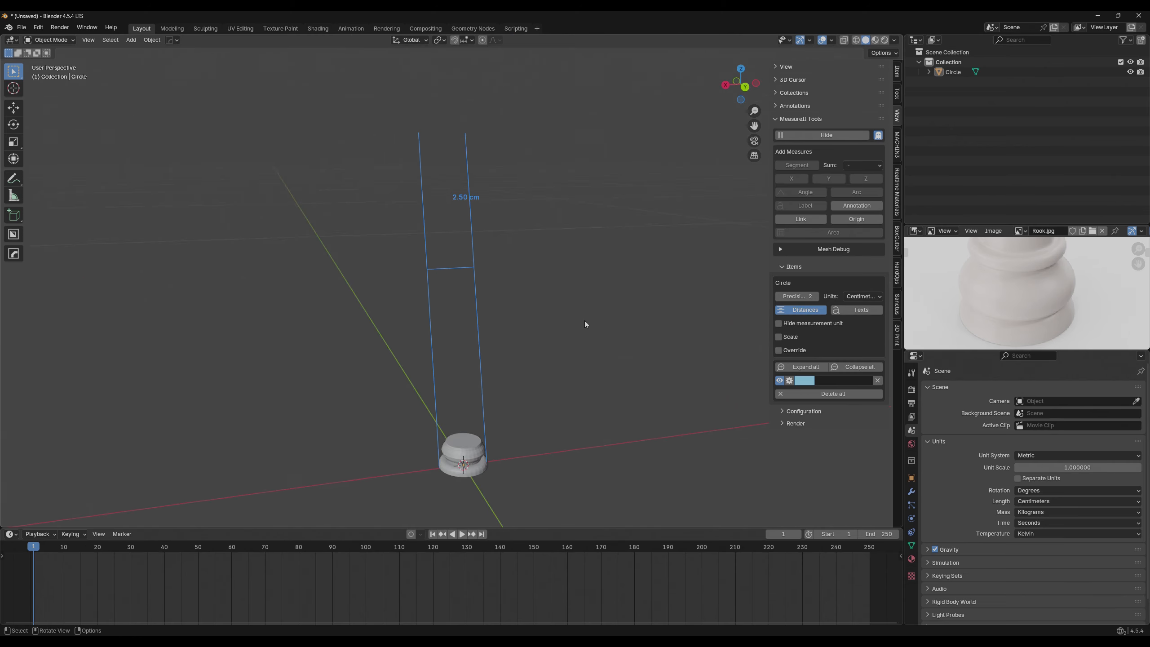
{"action": "middle_click_drag", "start_coordinate": [601, 378], "coordinate": [607, 275]}
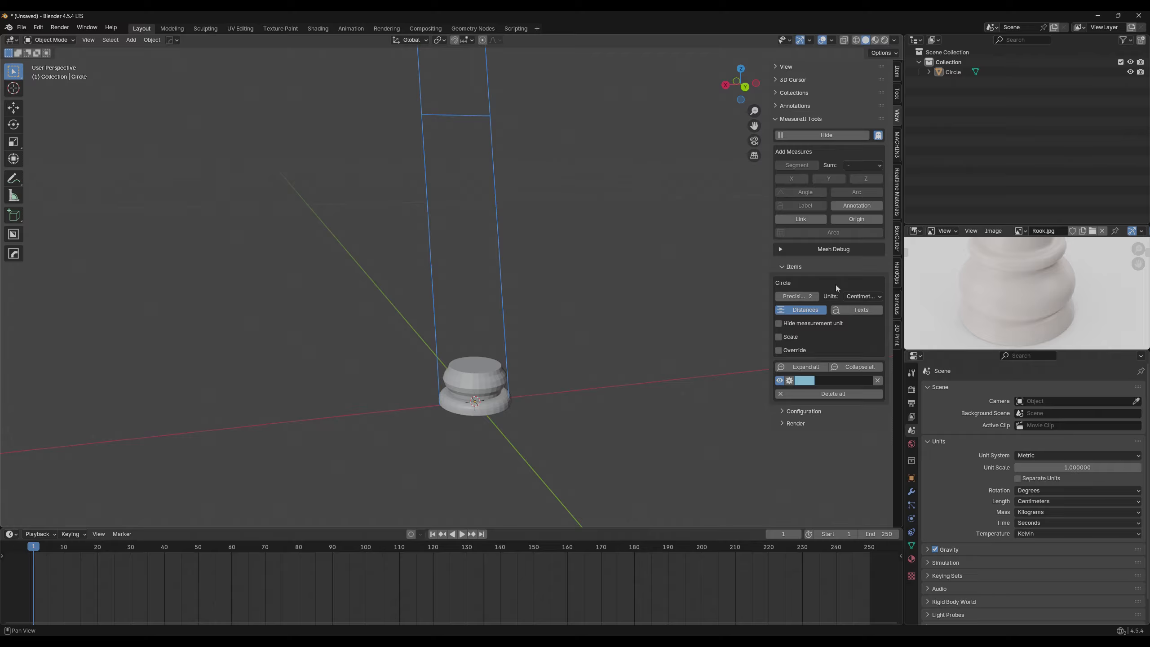
{"action": "middle_click_drag", "start_coordinate": [764, 152], "coordinate": [725, 211], "text": "shift"}
{"action": "scroll", "coordinate": [725, 212], "scroll_direction": "down", "scroll_amount": 2}
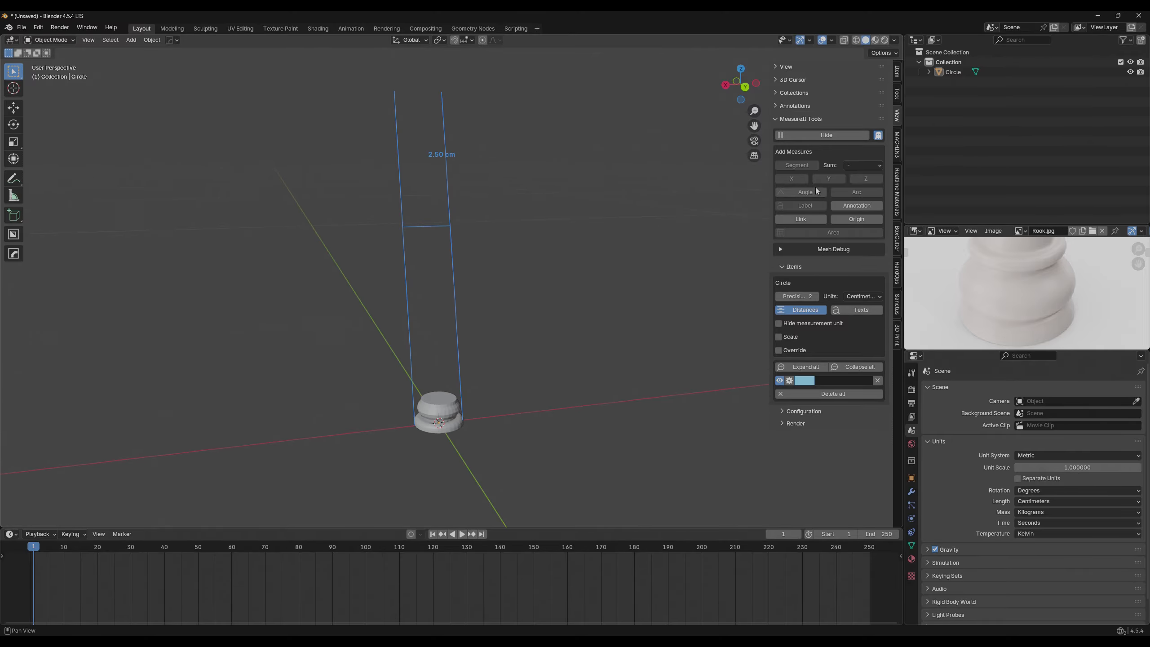
{"action": "left_click", "coordinate": [837, 137]}
Examine the scaled-down model up close and leave it deselected.
{"action": "middle_click_drag", "start_coordinate": [543, 339], "coordinate": [551, 217], "text": "shift"}
{"action": "scroll", "coordinate": [498, 253], "scroll_direction": "up", "scroll_amount": 4}
{"action": "left_click", "coordinate": [442, 292]}
{"action": "middle_click_drag", "start_coordinate": [527, 314], "coordinate": [564, 272], "text": "ctrl"}
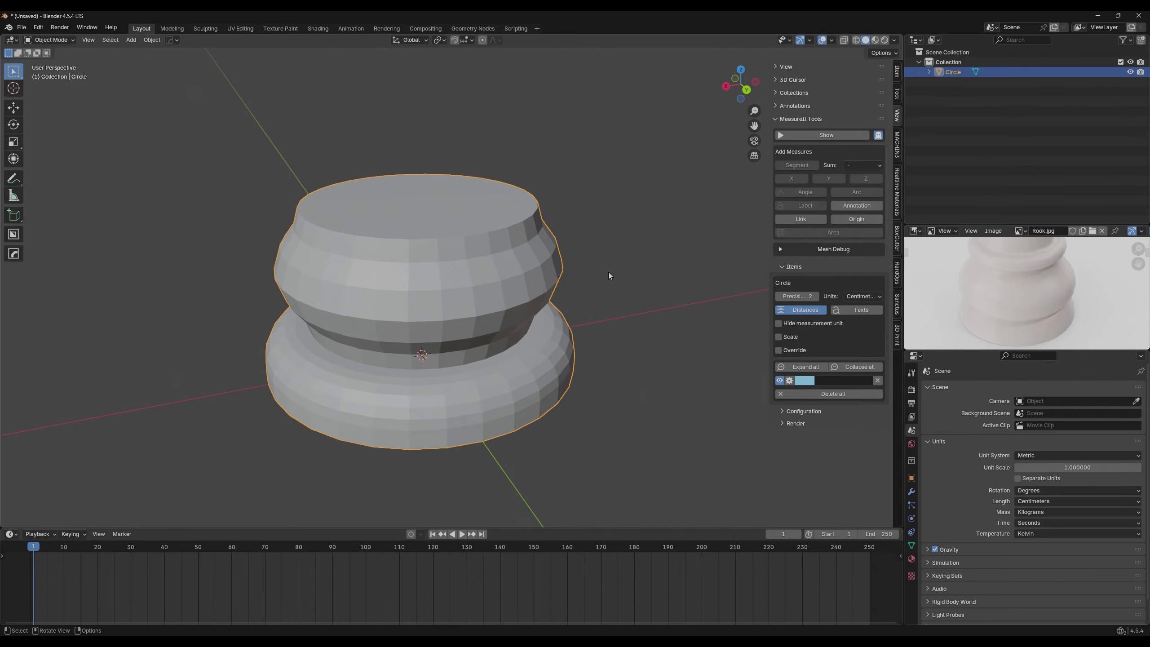
{"action": "scroll", "coordinate": [589, 268], "scroll_direction": "down", "scroll_amount": 3}
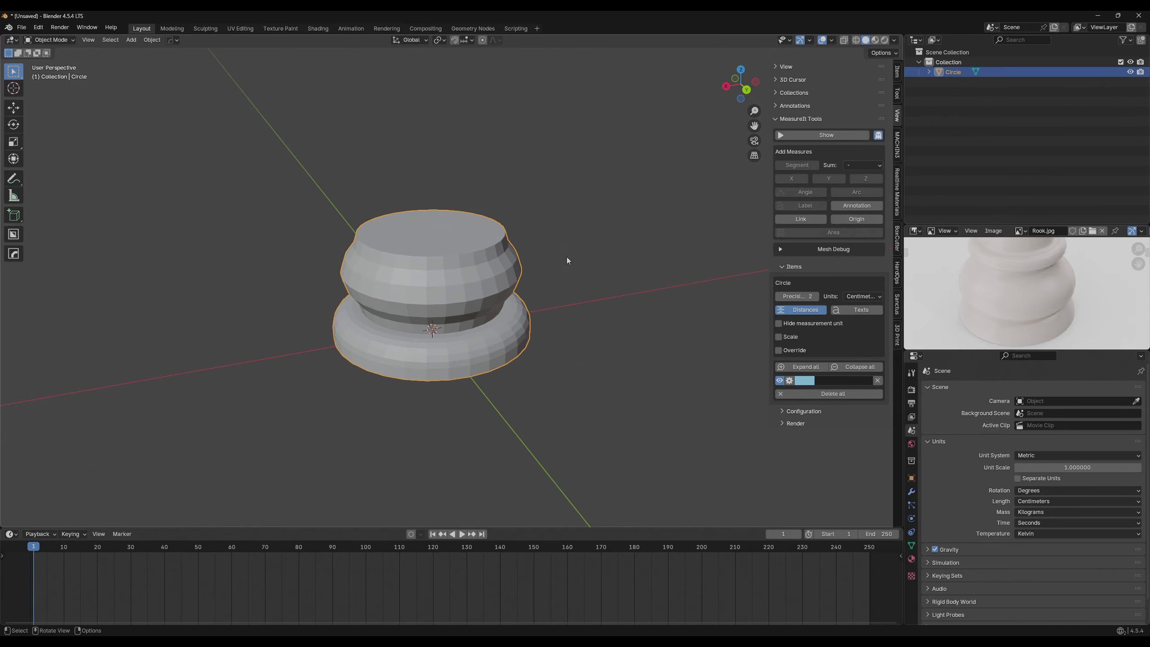
{"action": "left_click", "coordinate": [568, 261]}
{"action": "middle_click_drag", "start_coordinate": [568, 261], "coordinate": [564, 269]}
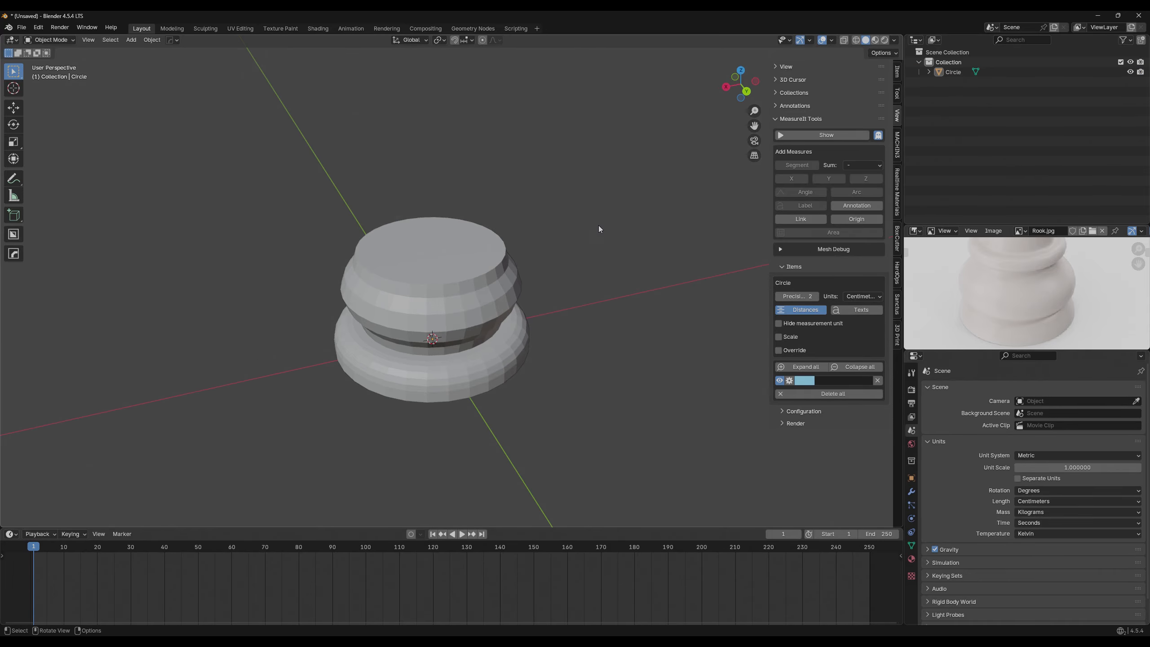
{"action": "key", "text": "ctrl+s"}
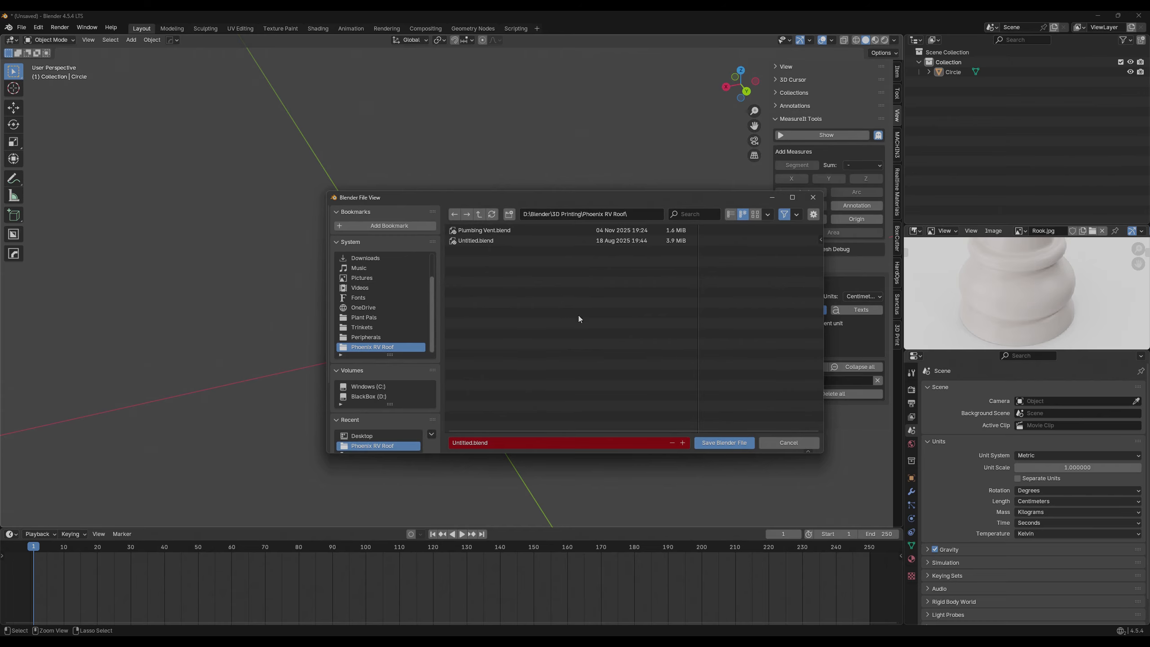
{"action": "left_click", "coordinate": [820, 200]}
{"action": "key", "text": "super"}
{"action": "key", "text": "super"}
Save the project as Untitled.blend in the Desktop folder.
{"action": "key", "text": "ctrl+s"}
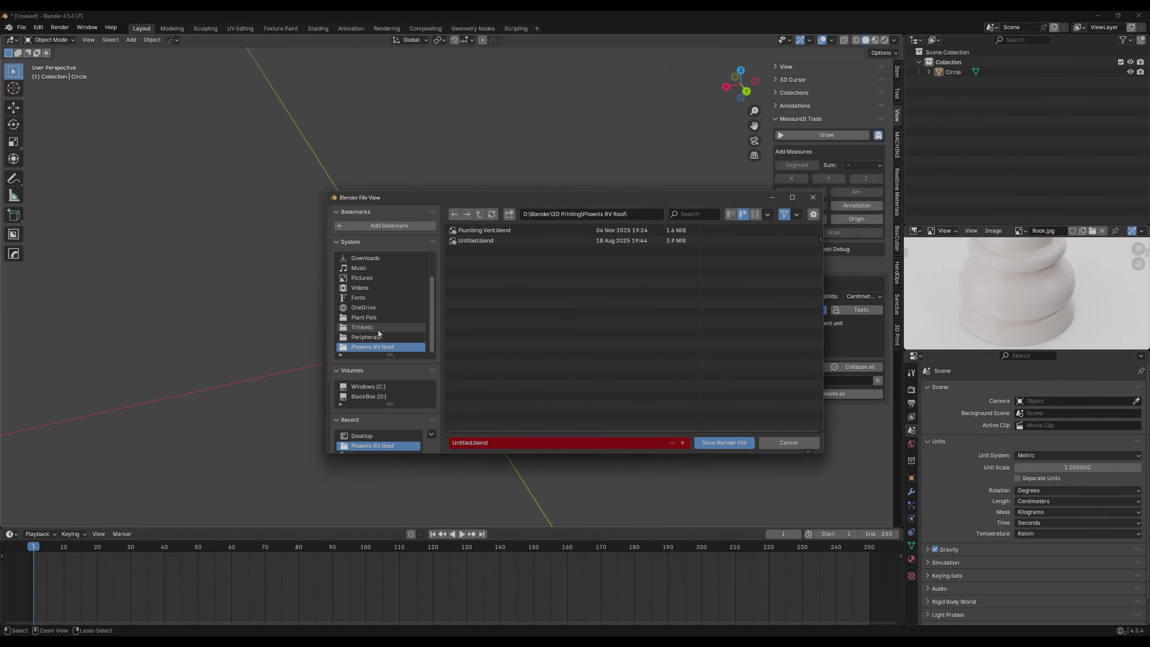
{"action": "scroll", "coordinate": [377, 395], "scroll_direction": "down", "scroll_amount": 2}
{"action": "left_click", "coordinate": [372, 402]}
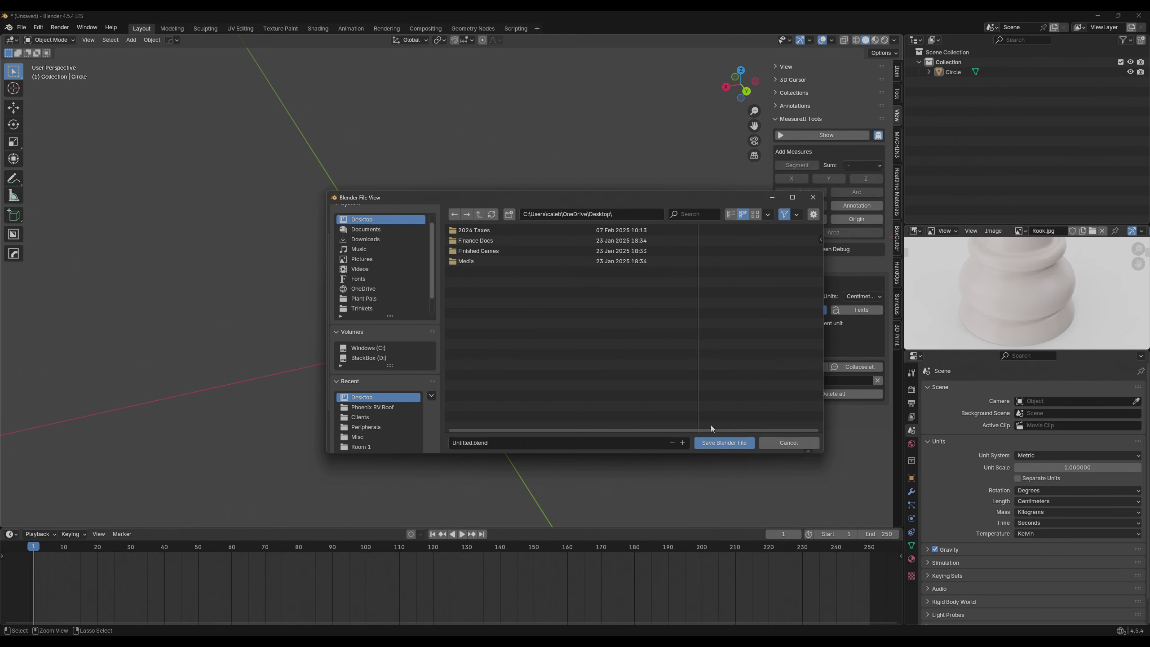
{"action": "left_click", "coordinate": [724, 443]}
{"action": "middle_click_drag", "start_coordinate": [599, 297], "coordinate": [572, 279]}
{"action": "left_click", "coordinate": [23, 28]}
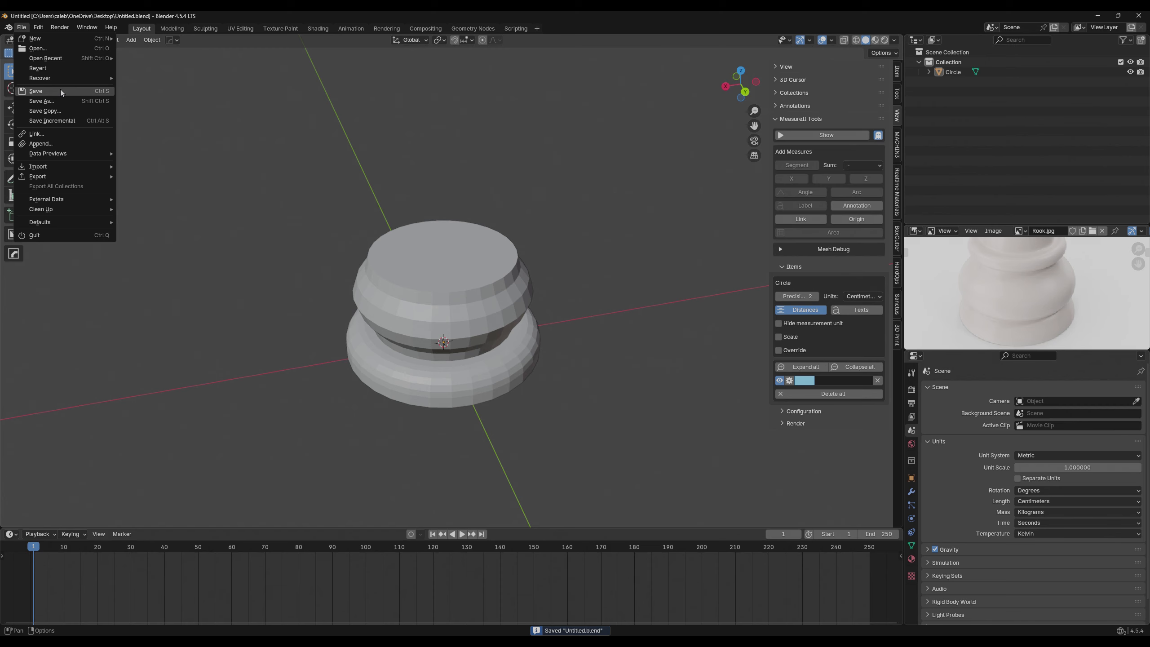
Select the model, compare its upper tier with the reference image, and enter Edit Mode.
{"action": "left_click", "coordinate": [445, 304]}
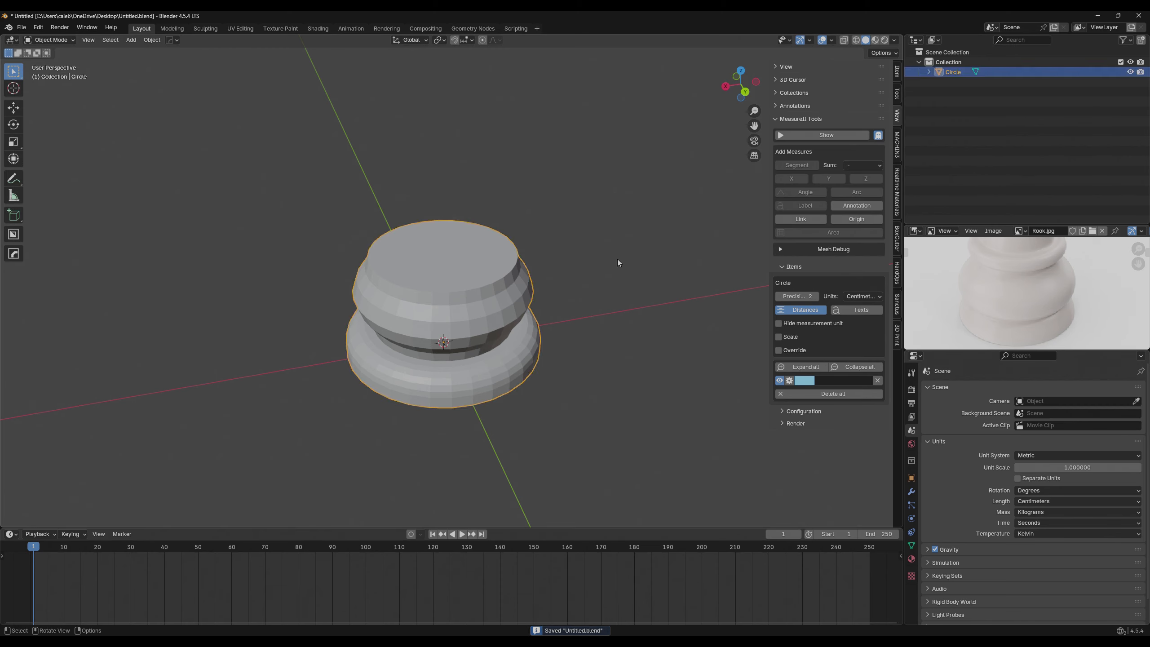
{"action": "middle_click_drag", "start_coordinate": [618, 260], "coordinate": [535, 268]}
{"action": "scroll", "coordinate": [586, 289], "scroll_direction": "up", "scroll_amount": 4}
{"action": "middle_click_drag", "start_coordinate": [992, 284], "coordinate": [991, 302]}
{"action": "middle_click_drag", "start_coordinate": [534, 345], "coordinate": [525, 322]}
{"action": "scroll", "coordinate": [525, 322], "scroll_direction": "down", "scroll_amount": 1}
{"action": "key", "text": "Tab"}
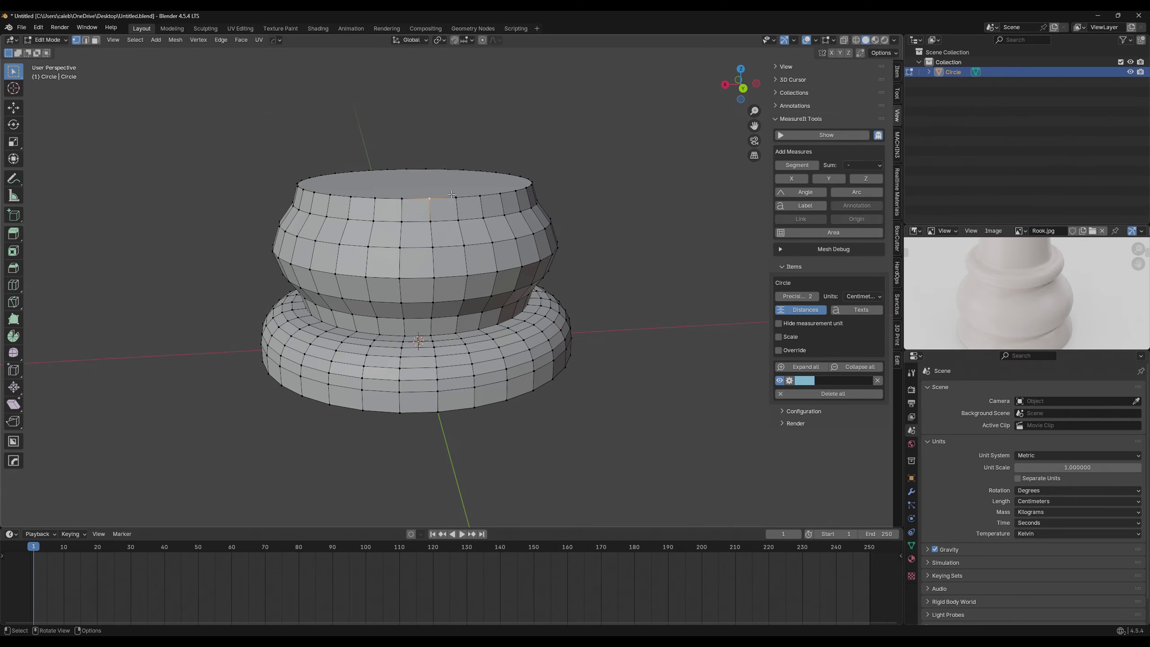
Extrude the model's top face upward by about 0.074 cm to form a narrow neck.
{"action": "middle_click_drag", "start_coordinate": [435, 204], "coordinate": [442, 238], "text": "shift"}
{"action": "key", "text": "3"}
{"action": "left_click", "coordinate": [457, 228]}
{"action": "middle_click_drag", "start_coordinate": [595, 251], "coordinate": [584, 261], "text": "shift"}
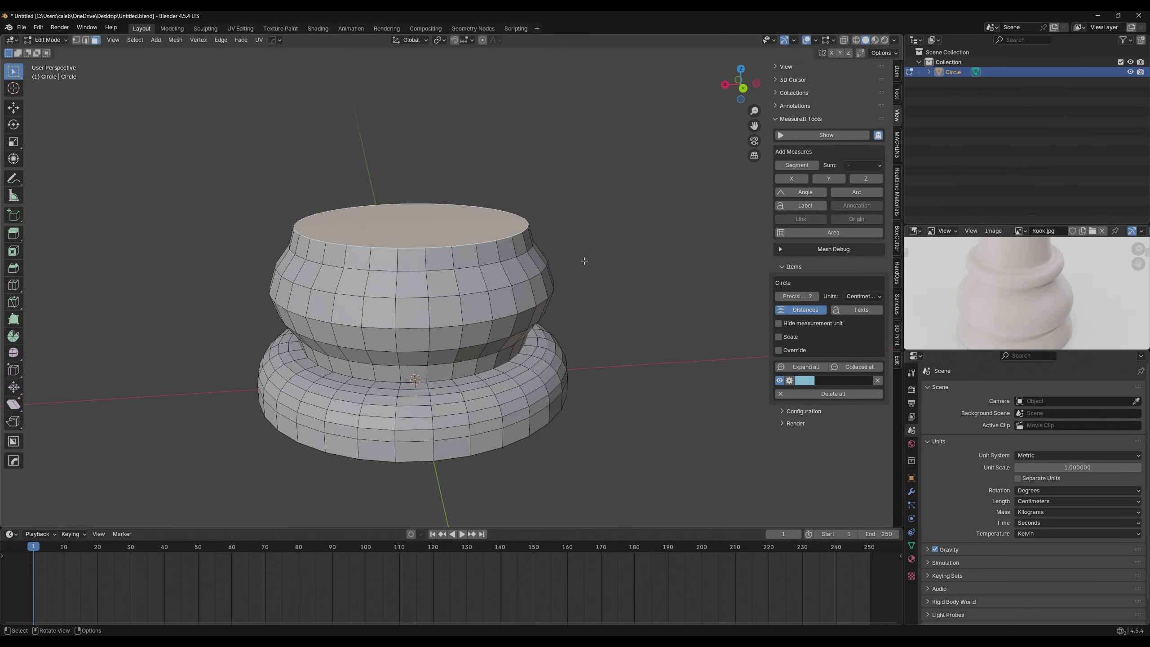
{"action": "middle_click_drag", "start_coordinate": [1025, 288], "coordinate": [1002, 294]}
{"action": "middle_click_drag", "start_coordinate": [632, 270], "coordinate": [625, 291]}
{"action": "key", "text": "Tab"}
{"action": "key", "text": "Tab"}
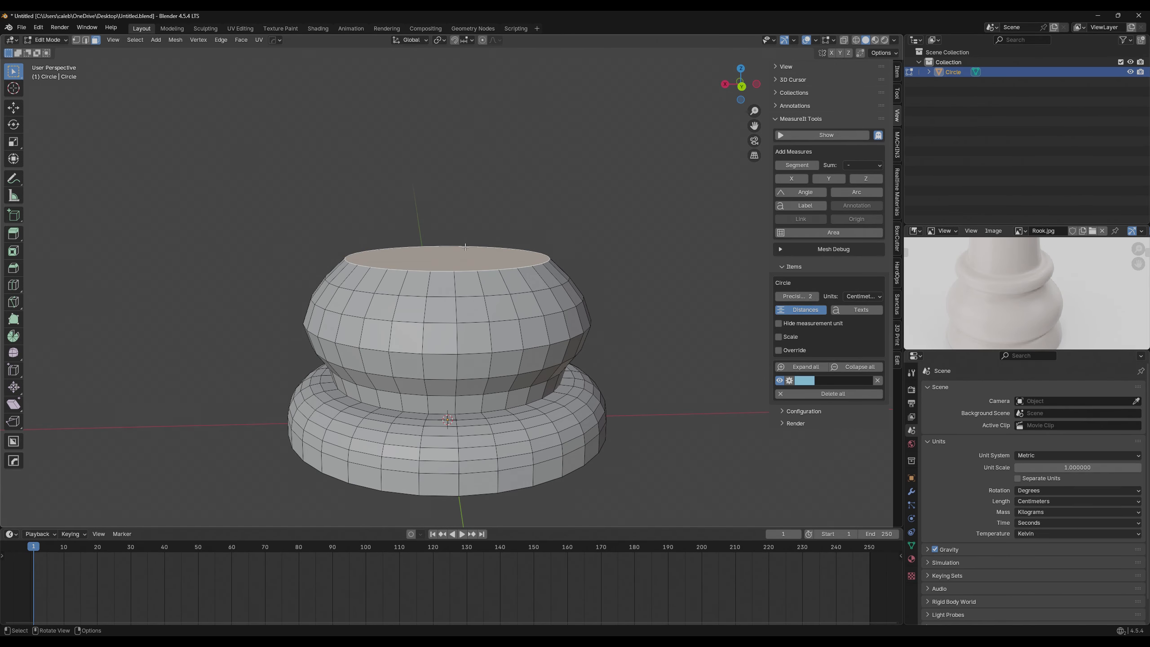
{"action": "key", "text": "e"}
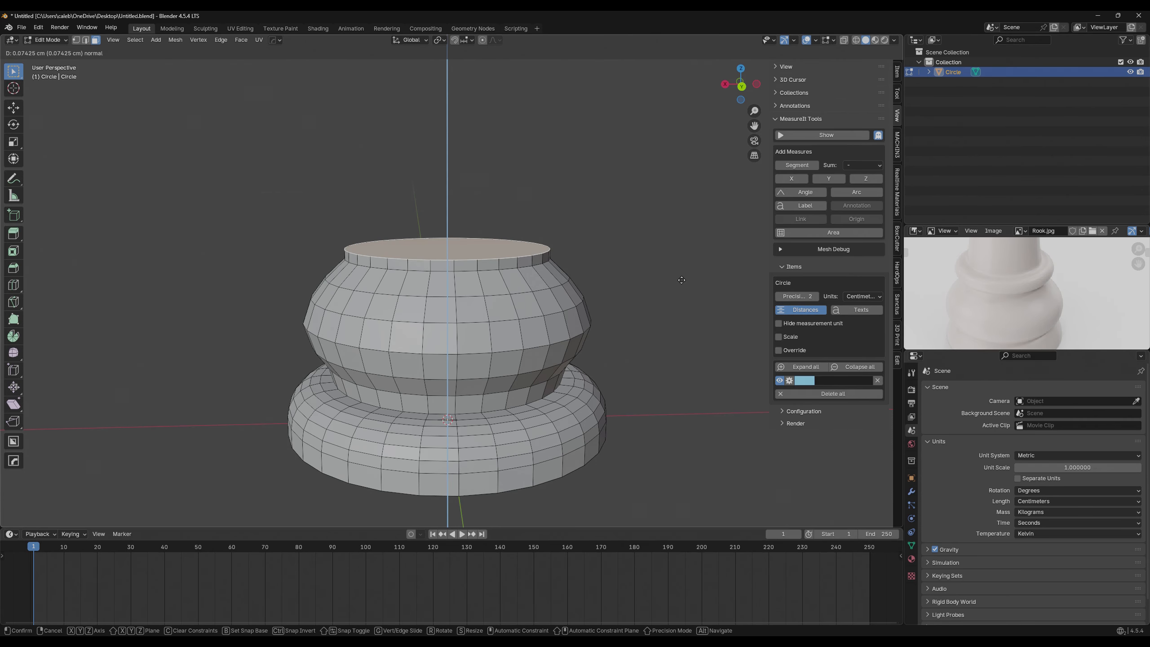
{"action": "left_click", "coordinate": [681, 280]}
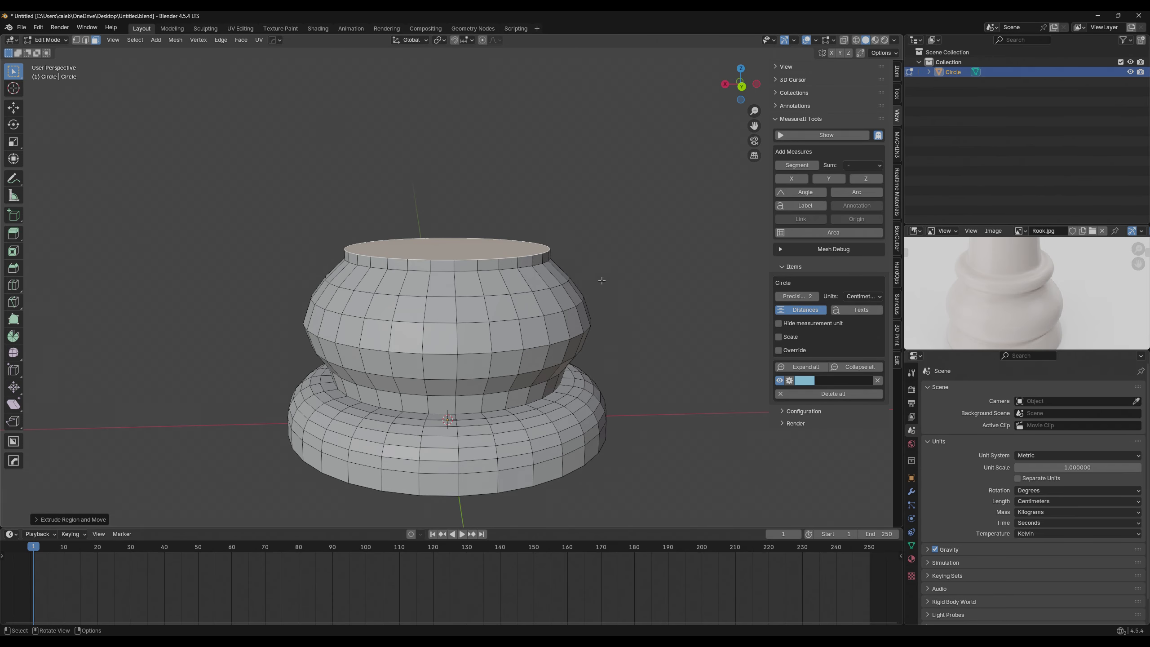
Extrude the top face upward again to form a taller band above the narrow neck.
{"action": "key", "text": "e"}
{"action": "left_click", "coordinate": [625, 243]}
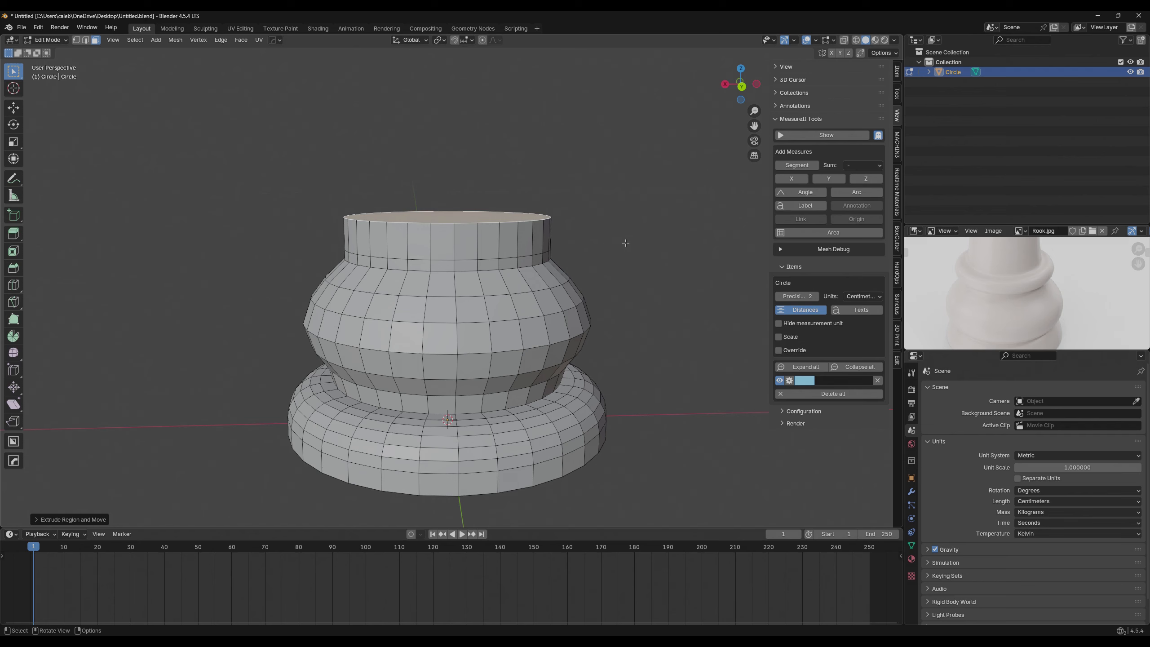
{"action": "middle_click_drag", "start_coordinate": [444, 233], "coordinate": [446, 241]}
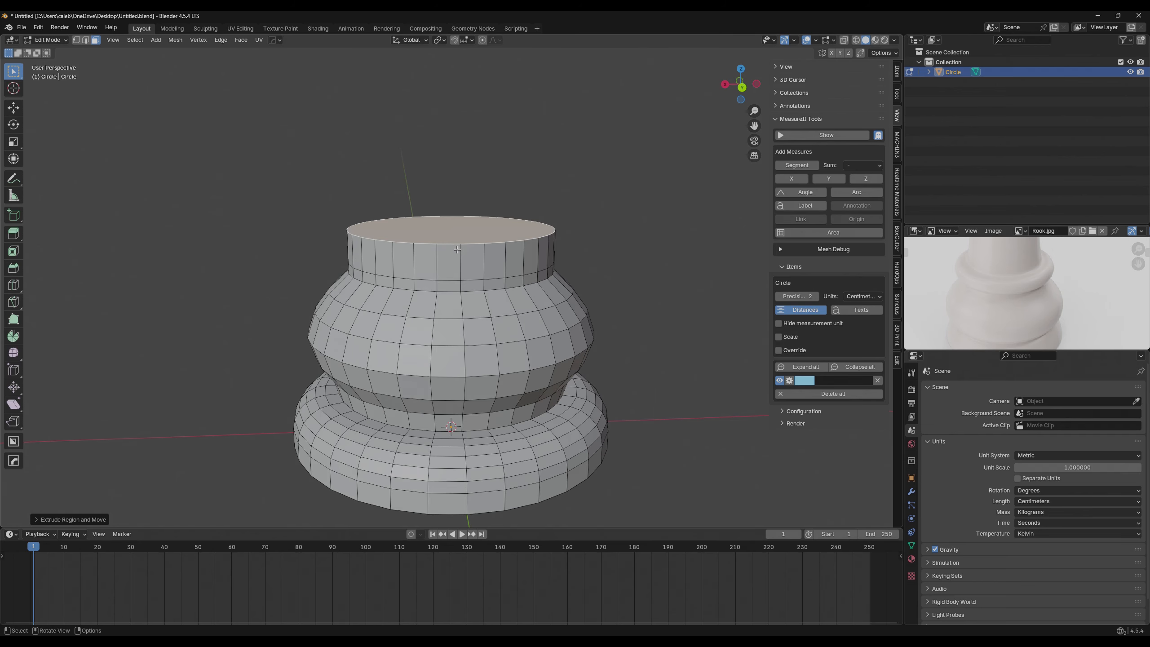
Select the upper band's ring of side faces, extrude it in place, and fatten it outward by about 8 cm to form a rim.
{"action": "left_click", "coordinate": [441, 259], "text": "alt"}
{"action": "scroll", "coordinate": [451, 257], "scroll_direction": "up", "scroll_amount": 2}
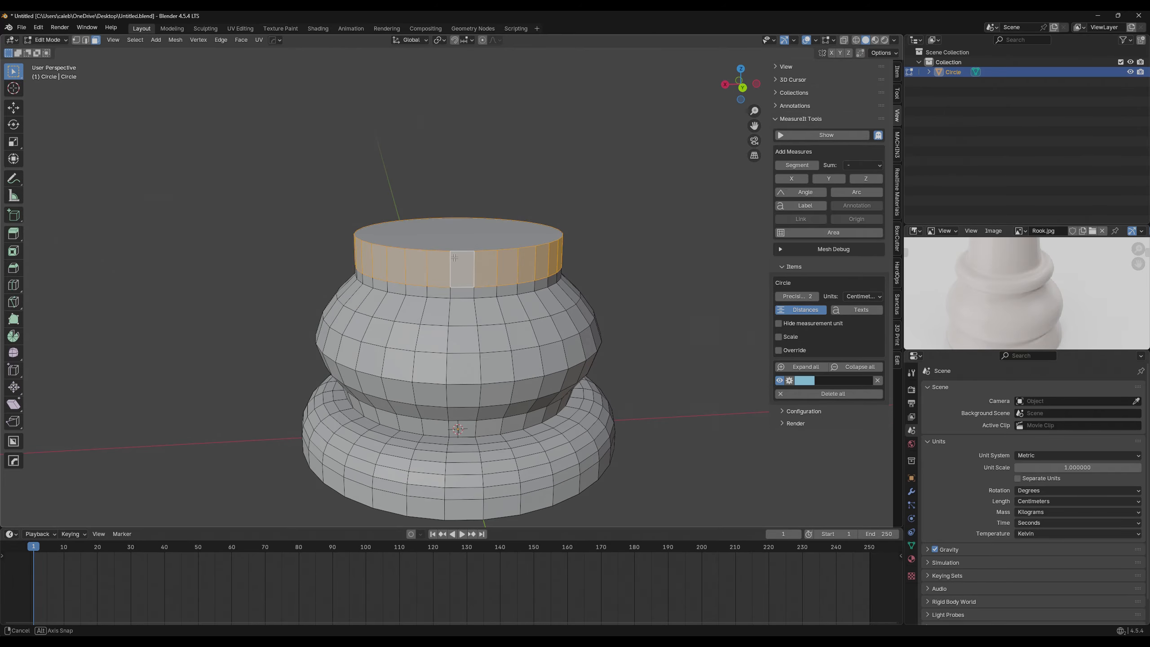
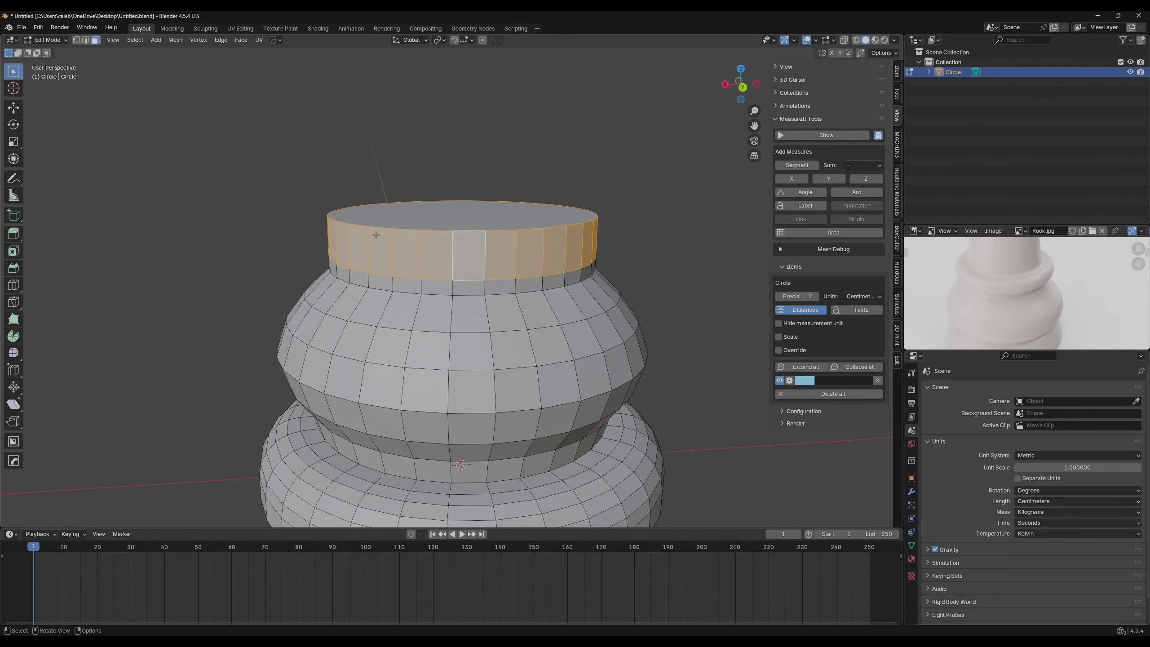
{"action": "mouse_move", "coordinate": [516, 248]}
{"action": "middle_mouse_down"}
{"action": "mouse_move", "coordinate": [468, 257]}
{"action": "mouse_move", "coordinate": [416, 240]}
{"action": "mouse_move", "coordinate": [497, 247]}
{"action": "middle_mouse_up"}
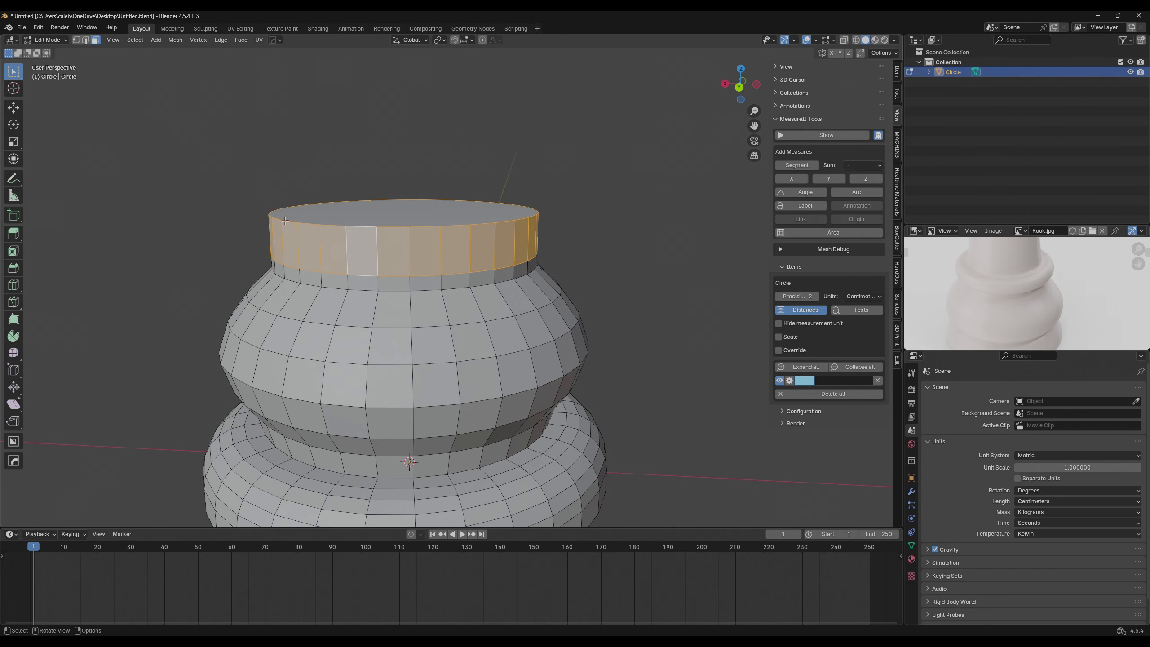
{"action": "scroll", "coordinate": [444, 261], "scroll_direction": "down", "scroll_amount": 2}
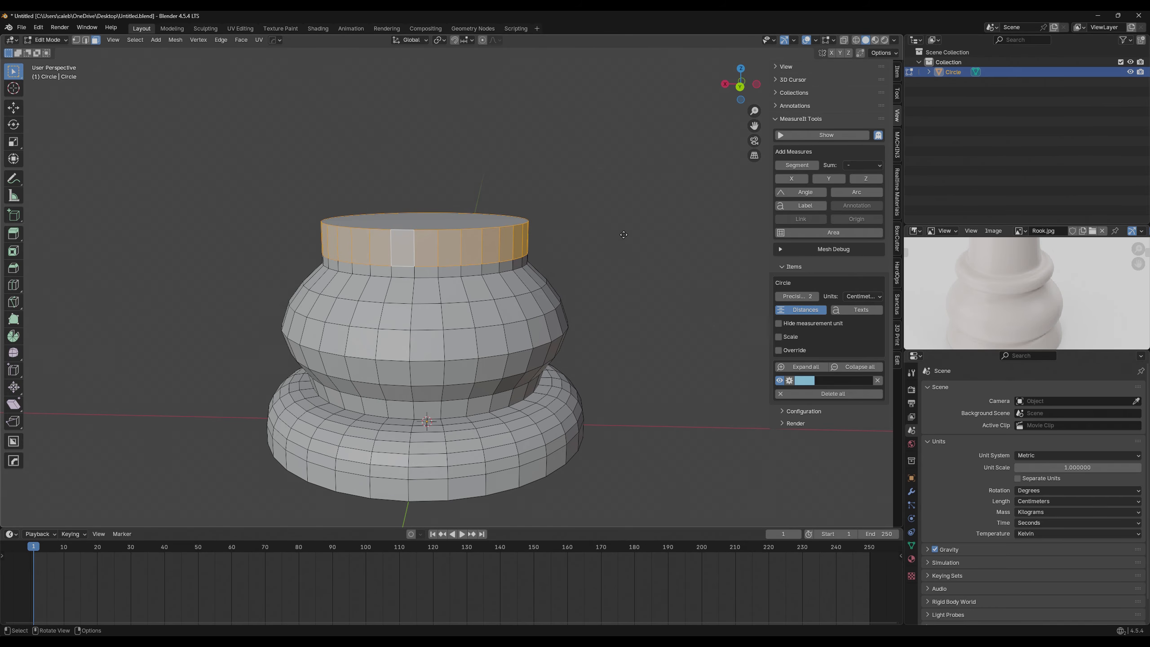
{"action": "key", "text": "e"}
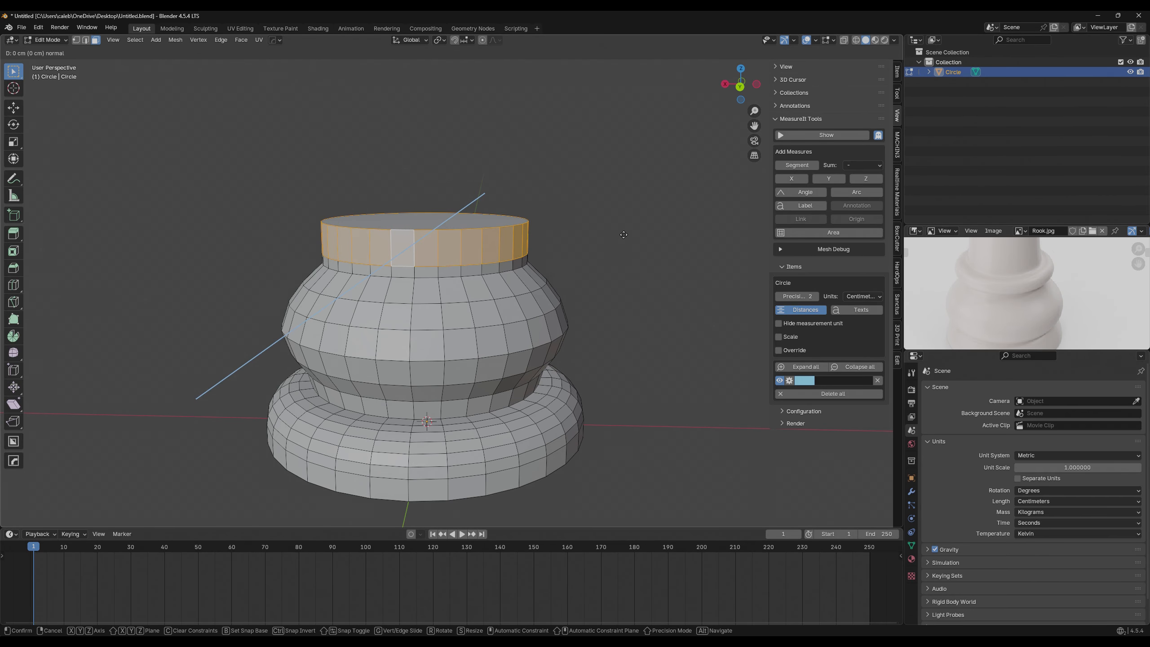
{"action": "right_click", "coordinate": [623, 235]}
{"action": "scroll", "coordinate": [522, 340], "scroll_direction": "up", "scroll_amount": 3}
{"action": "middle_click_drag", "start_coordinate": [506, 323], "coordinate": [481, 333]}
{"action": "scroll", "coordinate": [544, 341], "scroll_direction": "down", "scroll_amount": 1}
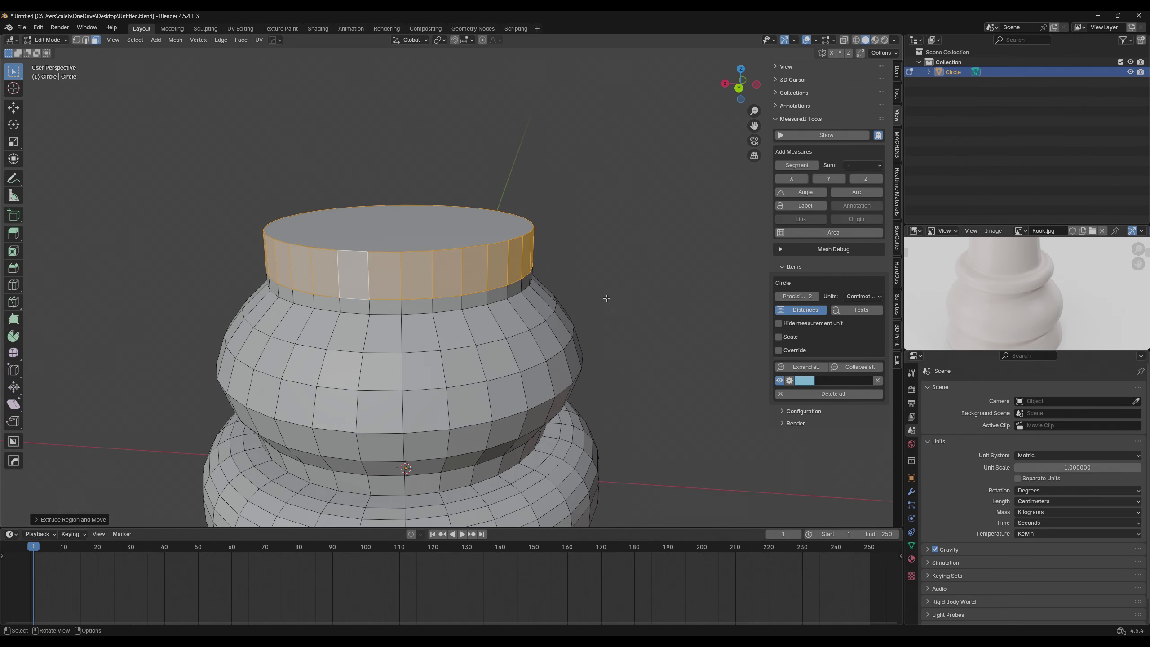
{"action": "key", "text": "alt+s"}
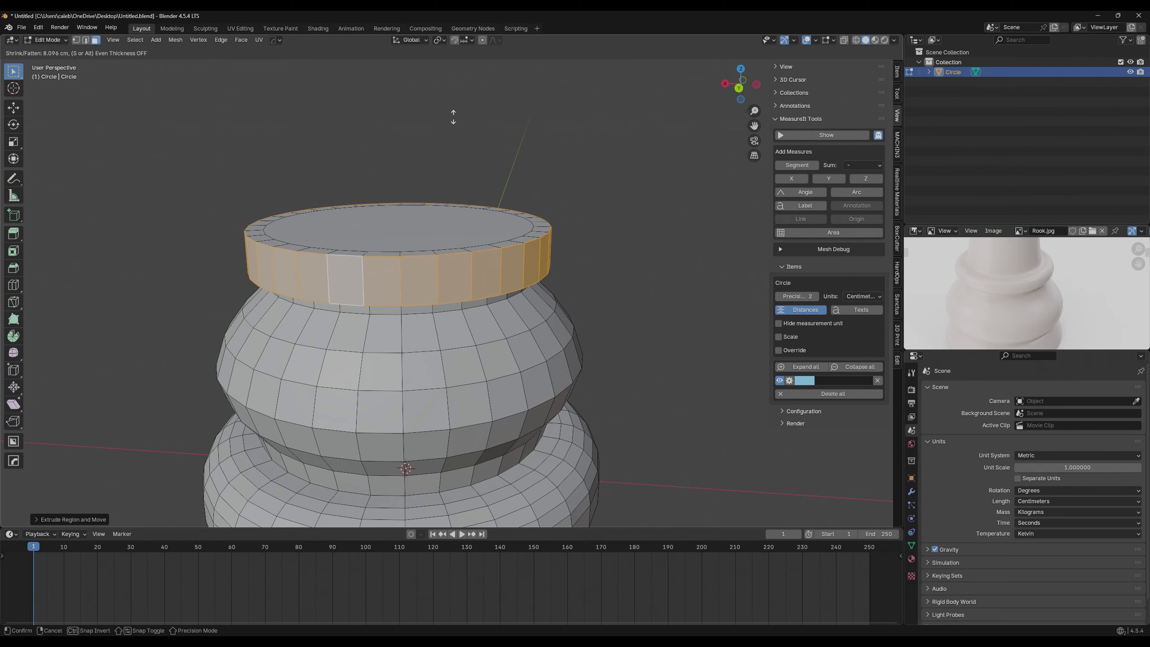
{"action": "left_click", "coordinate": [446, 101]}
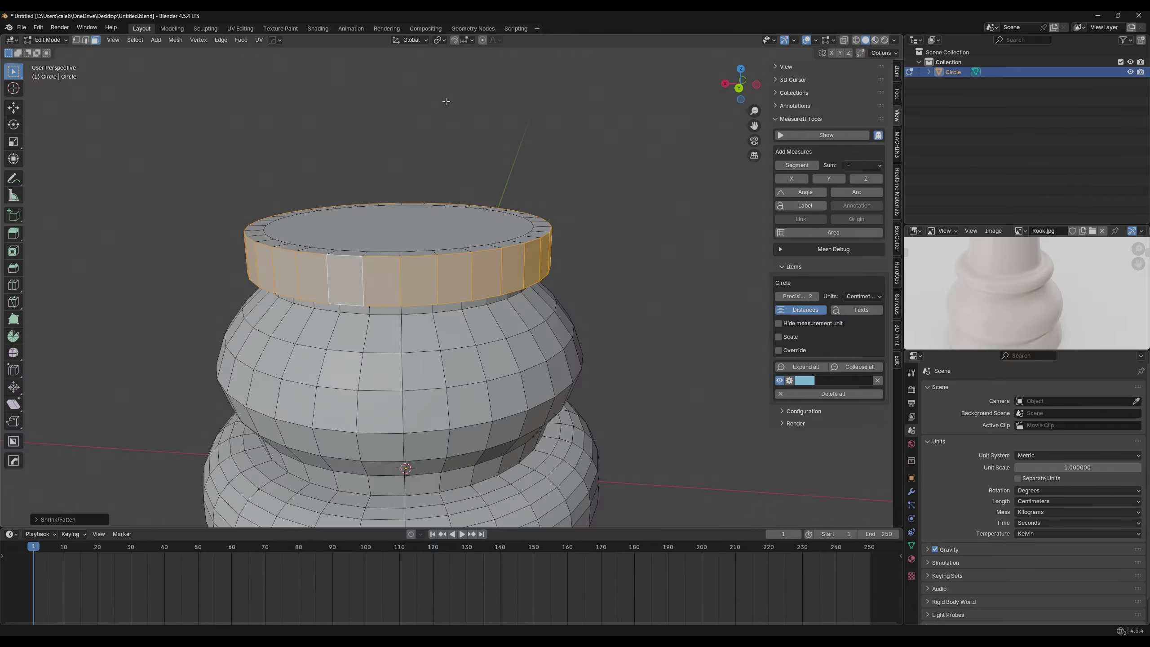
Check the protruding rim in Object Mode and return to Edit Mode.
{"action": "mouse_move", "coordinate": [595, 206]}
{"action": "middle_mouse_down"}
{"action": "mouse_move", "coordinate": [595, 182]}
{"action": "mouse_move", "coordinate": [599, 194]}
{"action": "mouse_move", "coordinate": [581, 191]}
{"action": "middle_mouse_up"}
{"action": "key", "text": "Tab"}
{"action": "scroll", "coordinate": [600, 195], "scroll_direction": "down", "scroll_amount": 3}
{"action": "middle_click_drag", "start_coordinate": [480, 233], "coordinate": [510, 265]}
{"action": "scroll", "coordinate": [494, 270], "scroll_direction": "up", "scroll_amount": 3}
{"action": "key", "text": "Tab"}
Bevel the rim's upper and lower outer edge loops by about 6.1 cm with 5 segments.
{"action": "key", "text": "2"}
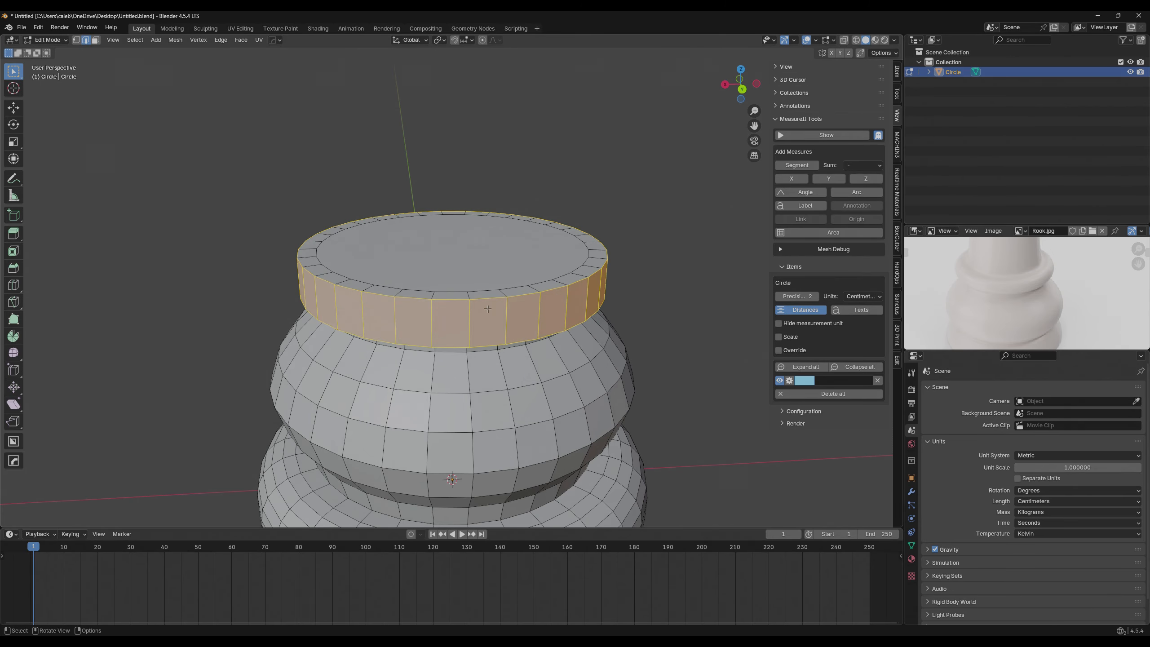
{"action": "left_click", "coordinate": [489, 299], "text": "alt"}
{"action": "scroll", "coordinate": [1014, 285], "scroll_direction": "up", "scroll_amount": 3}
{"action": "middle_click_drag", "start_coordinate": [605, 389], "coordinate": [582, 292], "text": "shift"}
{"action": "middle_click_drag", "start_coordinate": [582, 292], "coordinate": [564, 250]}
{"action": "left_click", "coordinate": [446, 120], "text": "alt"}
{"action": "middle_click_drag", "start_coordinate": [445, 123], "coordinate": [487, 244], "text": "shift"}
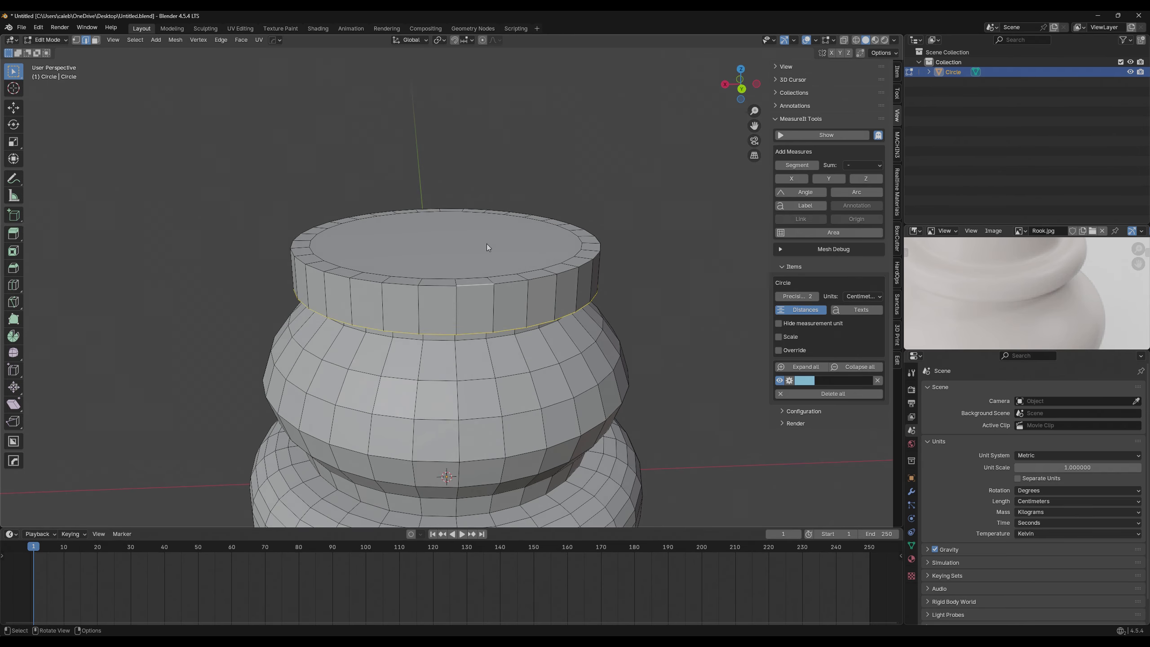
{"action": "left_click", "coordinate": [470, 283], "text": "alt+shift"}
{"action": "middle_click_drag", "start_coordinate": [595, 304], "coordinate": [566, 249]}
{"action": "scroll", "coordinate": [468, 318], "scroll_direction": "up", "scroll_amount": 1}
{"action": "left_click", "coordinate": [469, 319], "text": "alt"}
{"action": "left_click", "coordinate": [465, 255], "text": "alt+shift"}
{"action": "scroll", "coordinate": [493, 293], "scroll_direction": "down", "scroll_amount": 2}
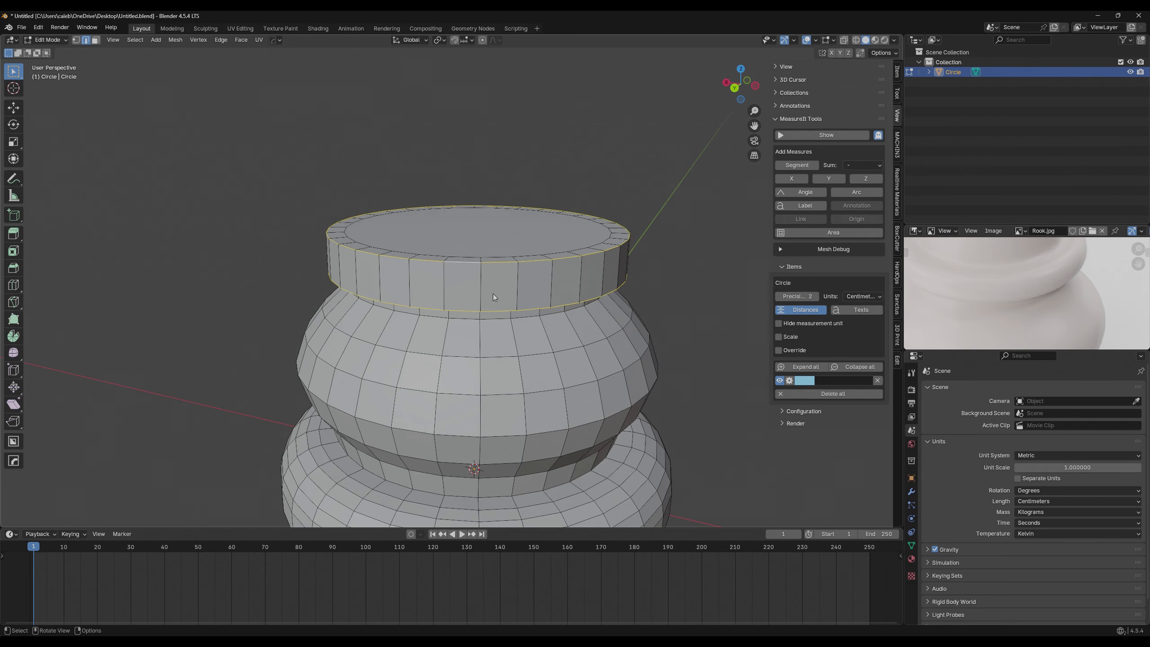
{"action": "middle_click_drag", "start_coordinate": [439, 282], "coordinate": [509, 297]}
{"action": "scroll", "coordinate": [549, 297], "scroll_direction": "up", "scroll_amount": 2}
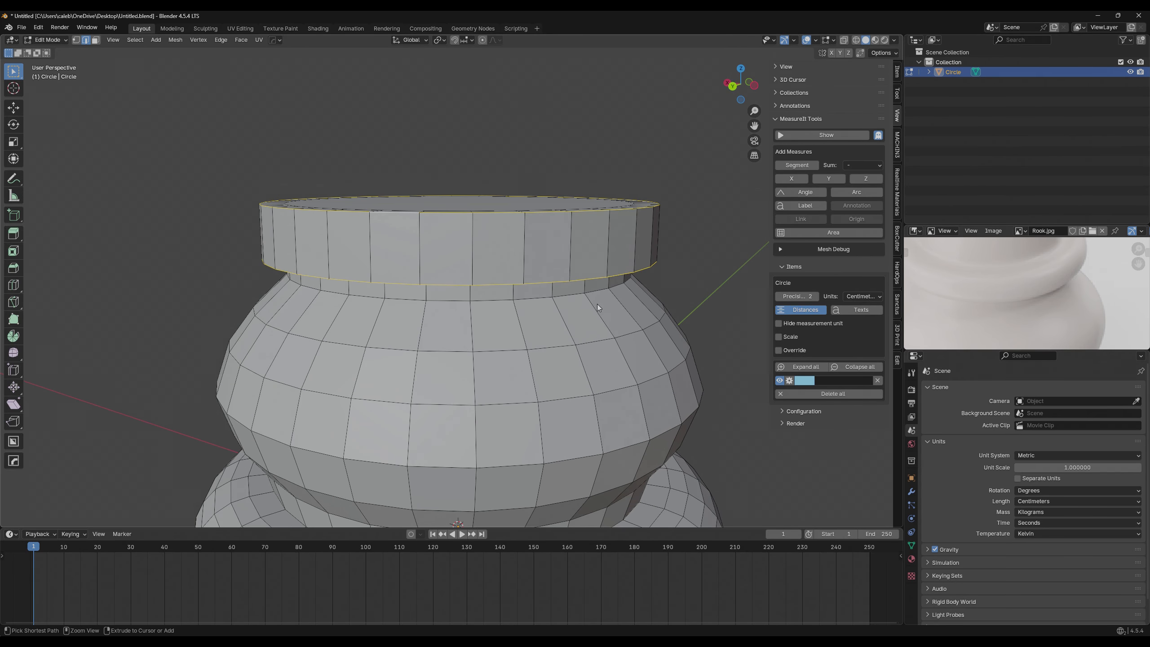
{"action": "key", "text": "ctrl+b"}
{"action": "scroll", "coordinate": [608, 304], "scroll_direction": "up", "scroll_amount": 4}
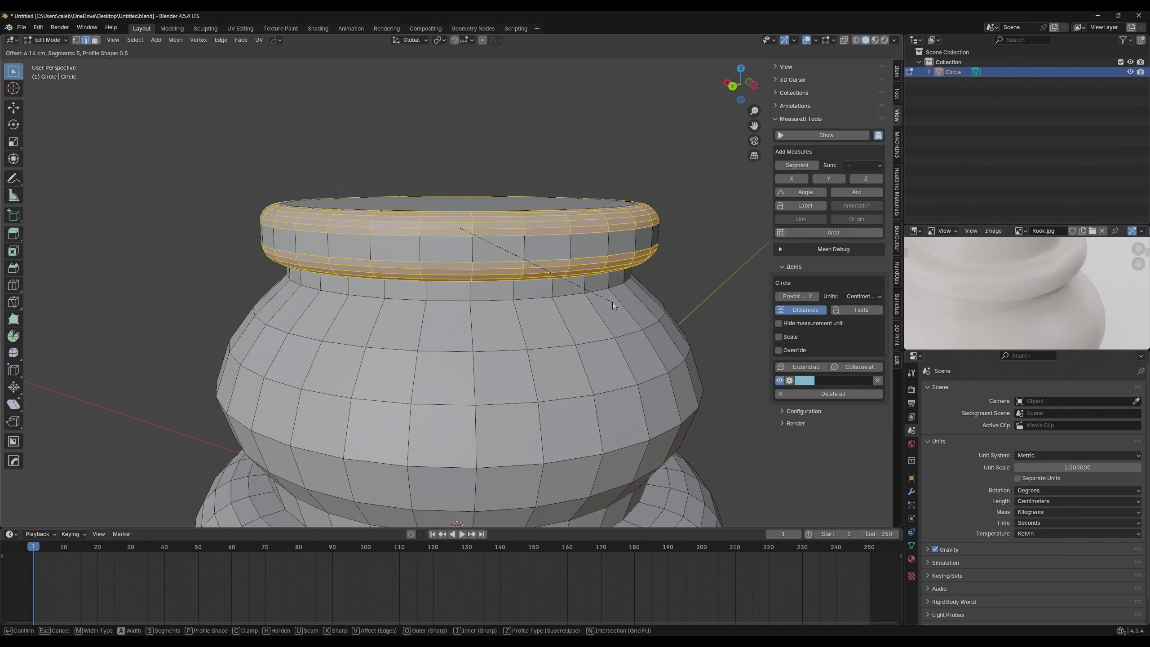
{"action": "left_click", "coordinate": [614, 301]}
Deselect the model in Object Mode and compare its bevelled rim with the rook reference image from several angles.
{"action": "key", "text": "Tab"}
{"action": "scroll", "coordinate": [600, 298], "scroll_direction": "down", "scroll_amount": 5}
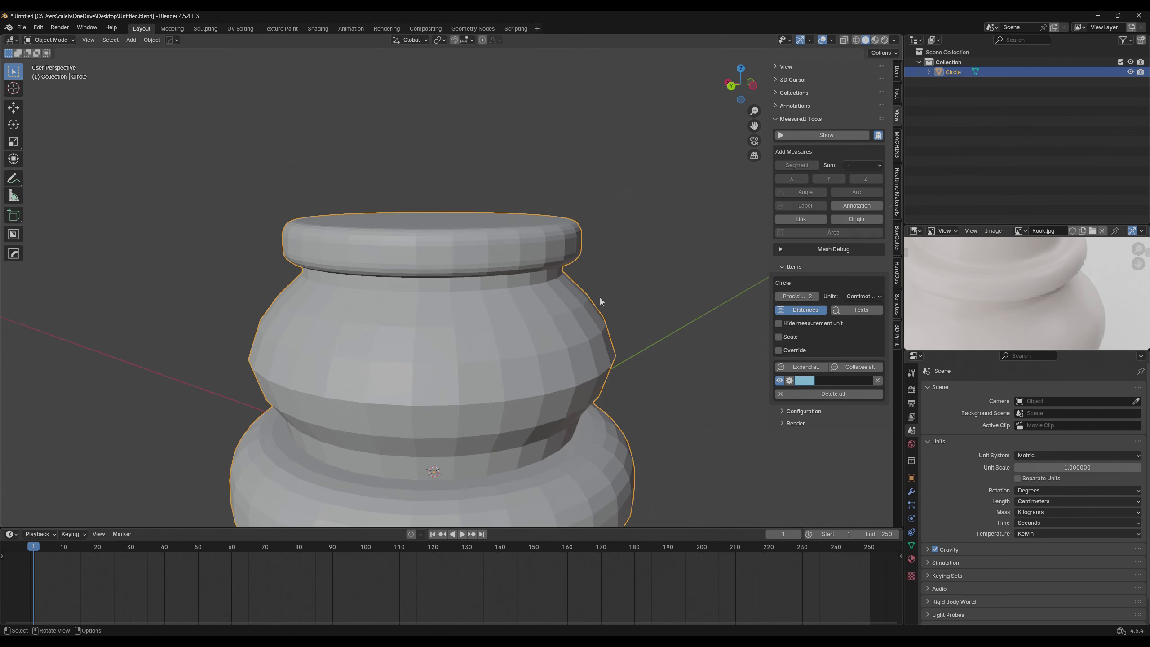
{"action": "left_click", "coordinate": [595, 293]}
{"action": "middle_click_drag", "start_coordinate": [461, 191], "coordinate": [474, 169]}
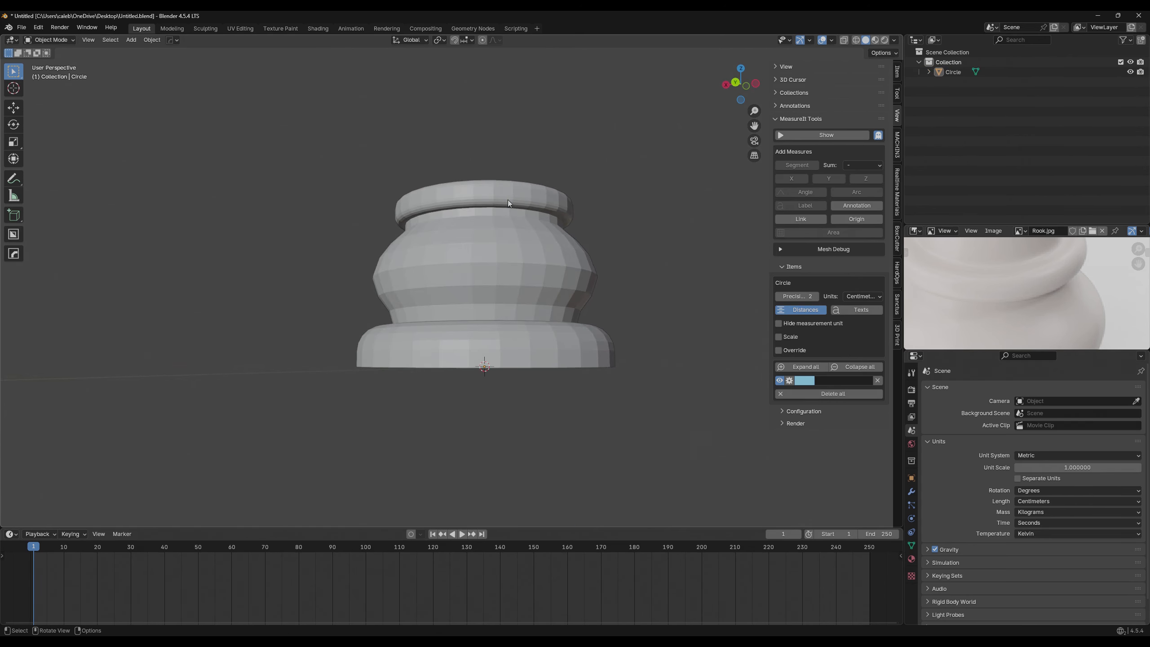
{"action": "middle_click_drag", "start_coordinate": [521, 202], "coordinate": [519, 273]}
{"action": "middle_click_drag", "start_coordinate": [492, 310], "coordinate": [528, 297]}
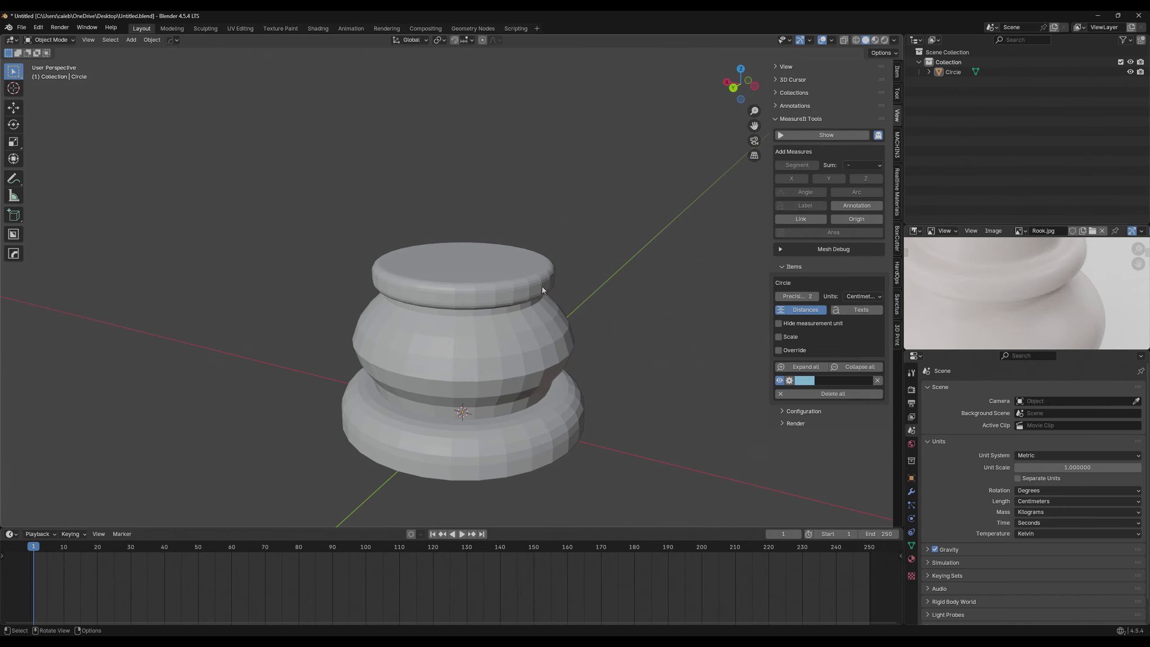
{"action": "scroll", "coordinate": [725, 272], "scroll_direction": "down", "scroll_amount": 3}
{"action": "scroll", "coordinate": [1124, 293], "scroll_direction": "down", "scroll_amount": 2}
{"action": "middle_click_drag", "start_coordinate": [1072, 290], "coordinate": [1070, 267]}
{"action": "middle_click_drag", "start_coordinate": [530, 278], "coordinate": [539, 290]}
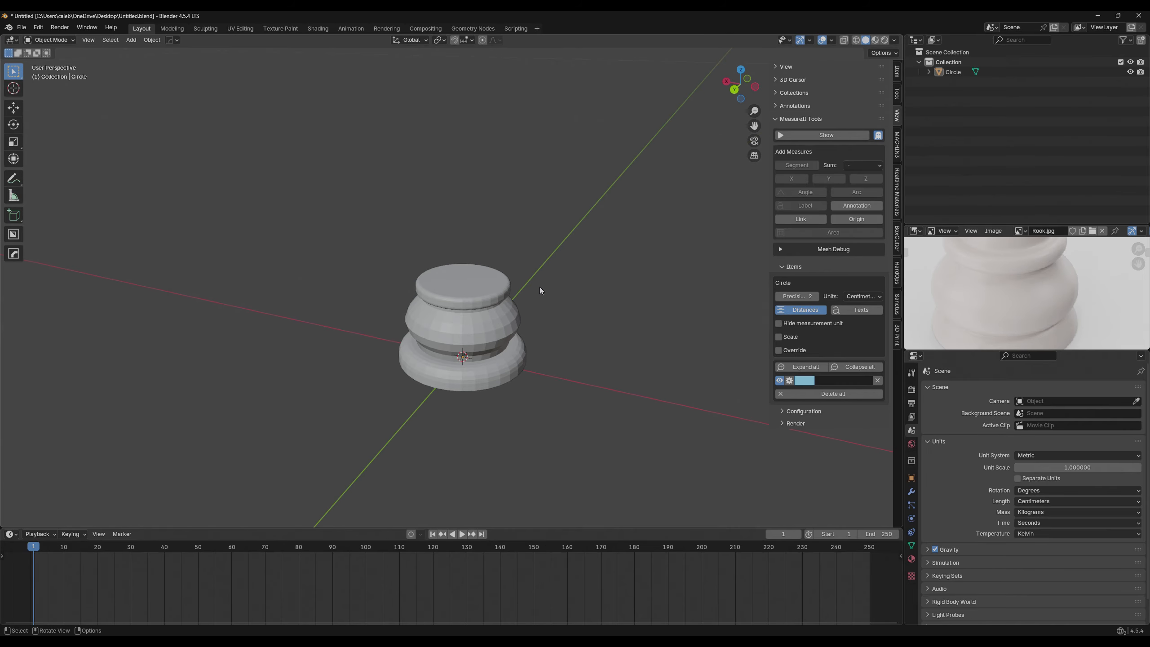
{"action": "scroll", "coordinate": [1053, 297], "scroll_direction": "down", "scroll_amount": 1}
{"action": "middle_click_drag", "start_coordinate": [1053, 297], "coordinate": [1052, 280]}
{"action": "scroll", "coordinate": [562, 369], "scroll_direction": "up", "scroll_amount": 3}
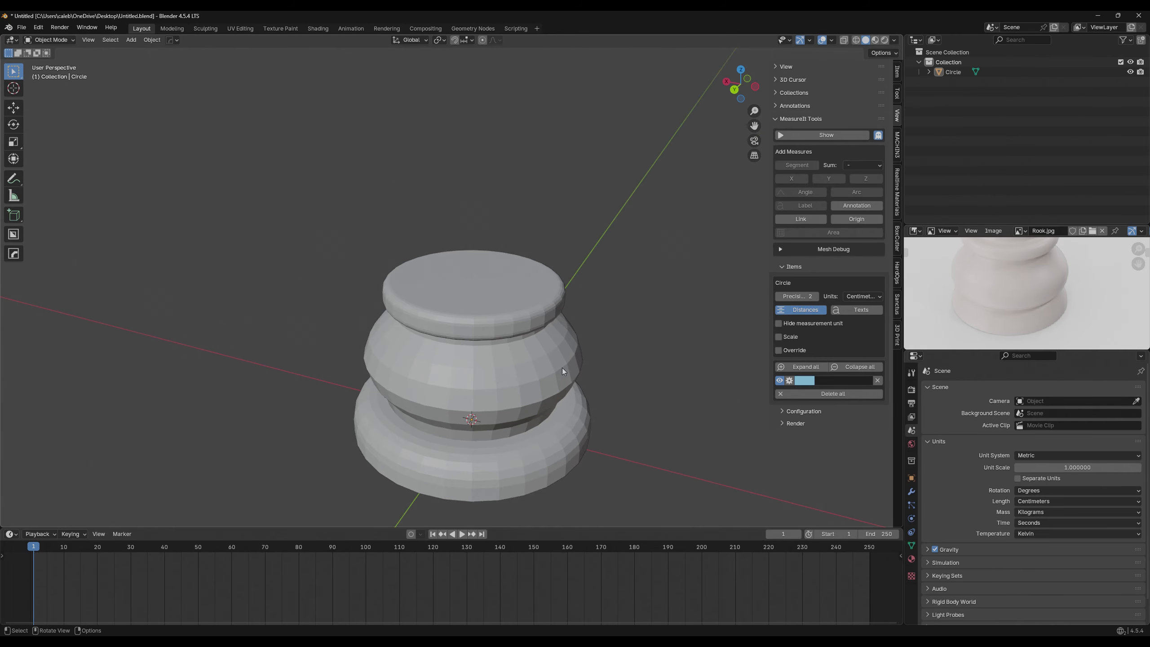
Compare the side profile of the model's bulge and base with the reference image.
{"action": "left_click", "coordinate": [539, 370]}
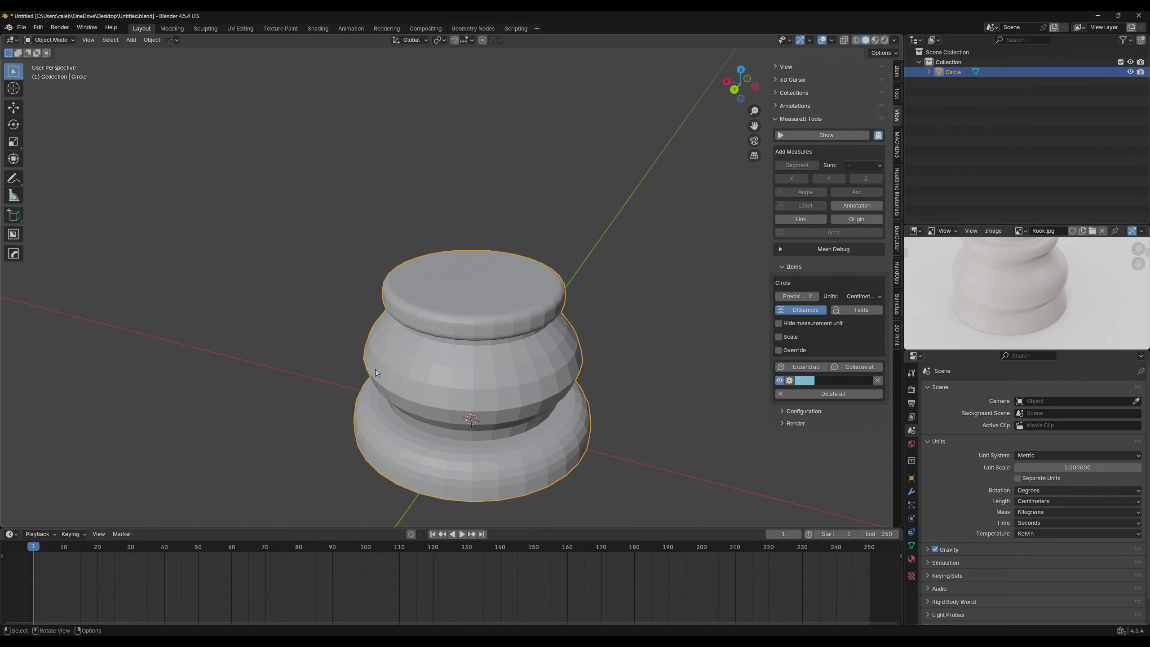
{"action": "left_click", "coordinate": [622, 358]}
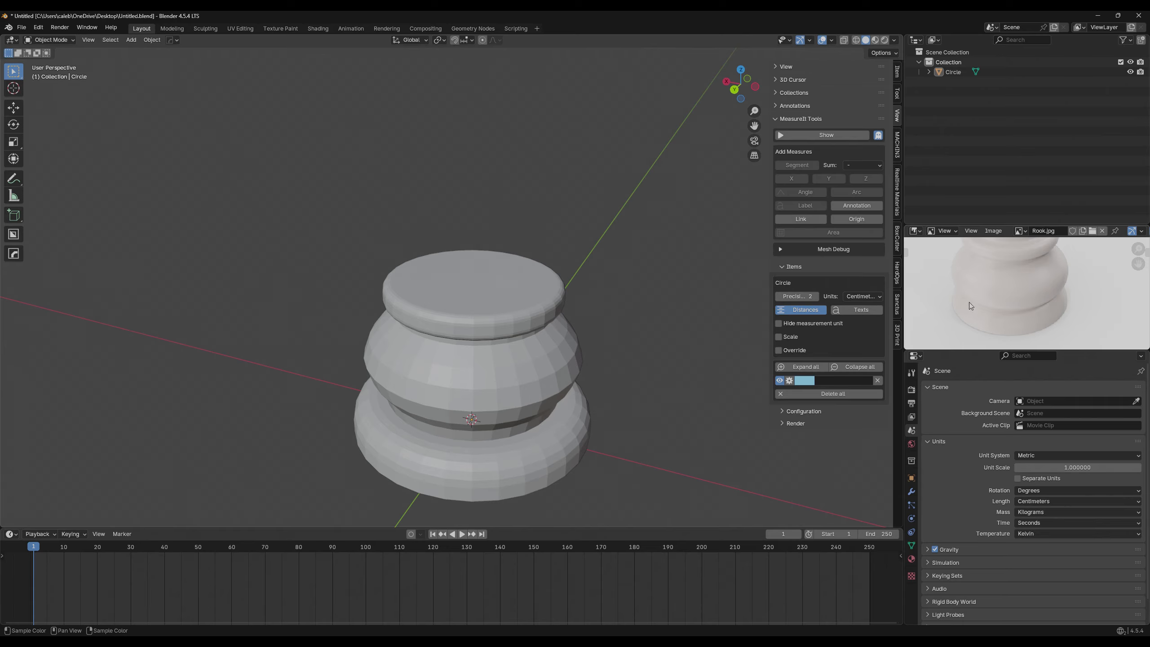
{"action": "left_click", "coordinate": [507, 389]}
{"action": "middle_click_drag", "start_coordinate": [507, 389], "coordinate": [498, 357]}
{"action": "left_click", "coordinate": [627, 309]}
{"action": "middle_click_drag", "start_coordinate": [628, 309], "coordinate": [626, 308]}
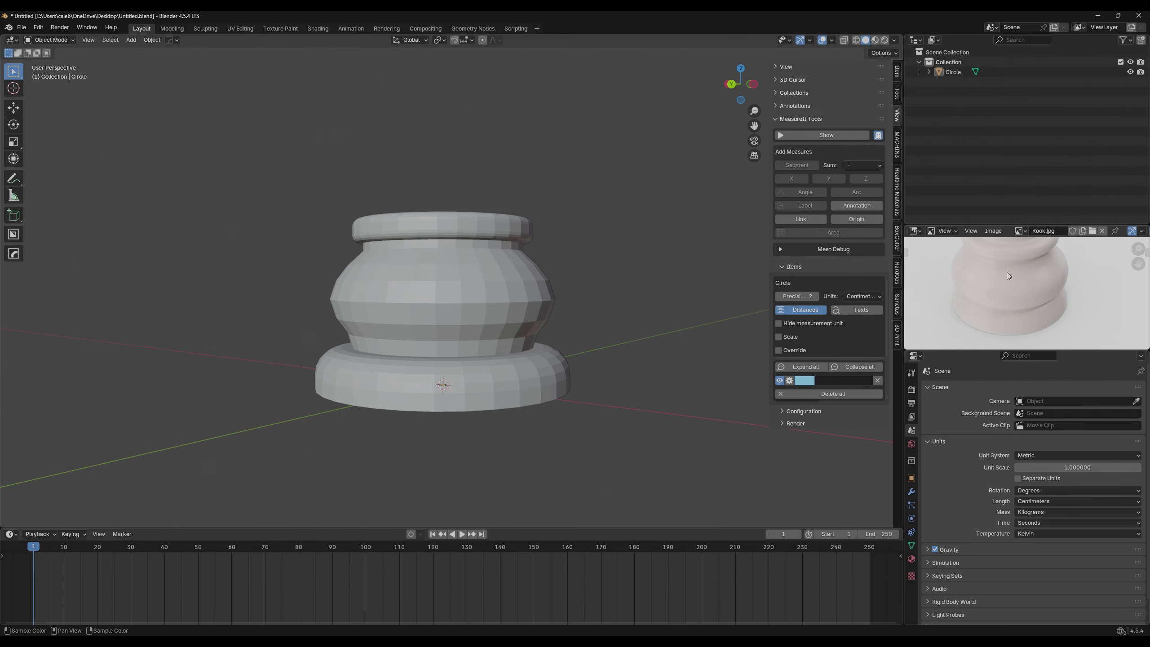
{"action": "middle_click_drag", "start_coordinate": [617, 299], "coordinate": [604, 238]}
{"action": "scroll", "coordinate": [588, 252], "scroll_direction": "up", "scroll_amount": 3}
{"action": "scroll", "coordinate": [588, 239], "scroll_direction": "up", "scroll_amount": 2}
Examine the rim's underside and its mesh around the neck, and leave the model deselected in Object Mode.
{"action": "left_click", "coordinate": [504, 138]}
{"action": "scroll", "coordinate": [515, 144], "scroll_direction": "up", "scroll_amount": 2}
{"action": "key", "text": "Tab"}
{"action": "middle_click_drag", "start_coordinate": [535, 156], "coordinate": [583, 196], "text": "shift"}
{"action": "middle_click_drag", "start_coordinate": [584, 196], "coordinate": [605, 185]}
{"action": "left_click", "coordinate": [666, 151]}
{"action": "key", "text": "Tab"}
{"action": "left_click", "coordinate": [667, 150]}
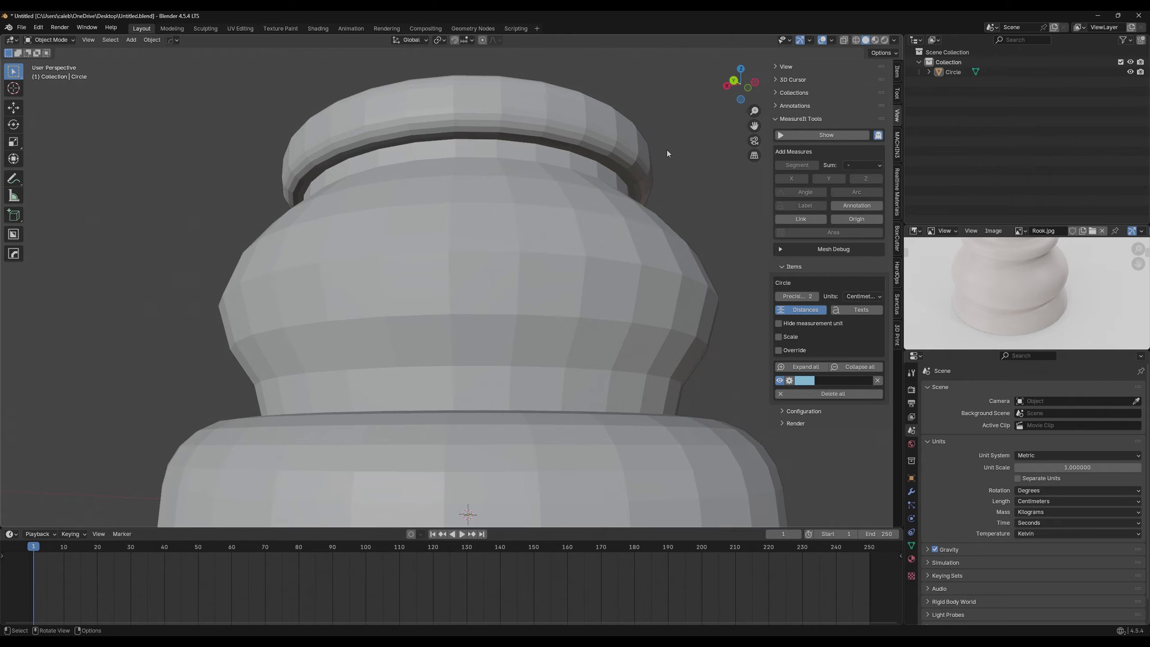
{"action": "middle_click_drag", "start_coordinate": [667, 150], "coordinate": [682, 167], "text": "shift"}
{"action": "middle_click_drag", "start_coordinate": [708, 223], "coordinate": [654, 242], "text": "shift"}
{"action": "scroll", "coordinate": [604, 234], "scroll_direction": "down", "scroll_amount": 3}
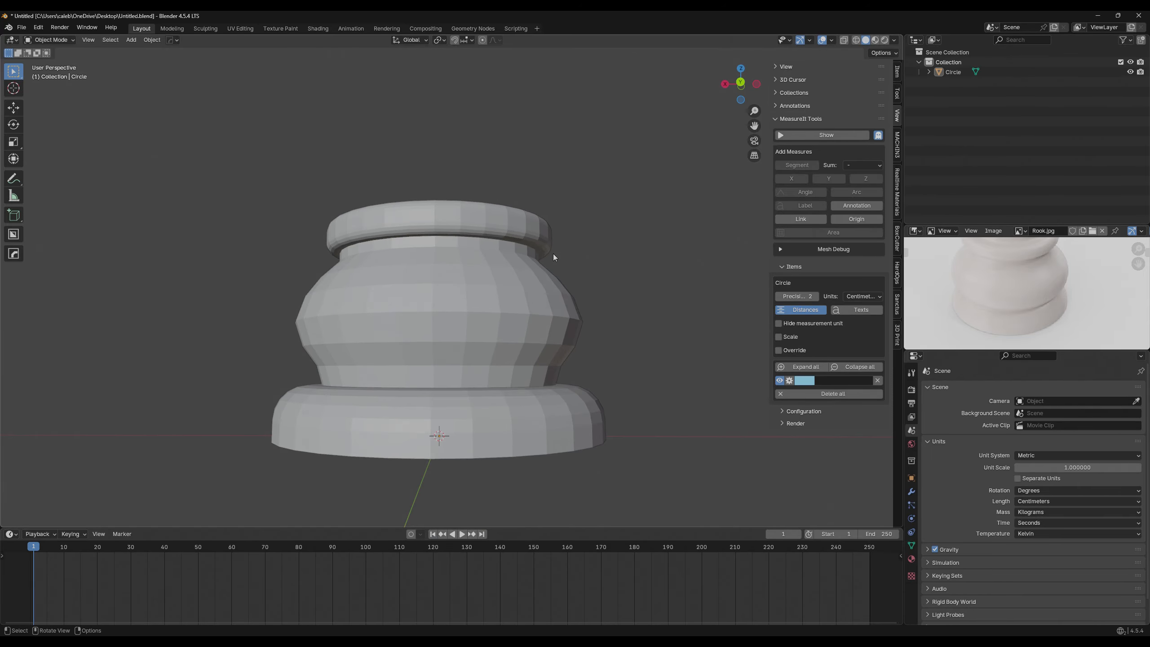
Examine the junction between rim and neck and the model's overall silhouette.
{"action": "scroll", "coordinate": [554, 254], "scroll_direction": "up", "scroll_amount": 3}
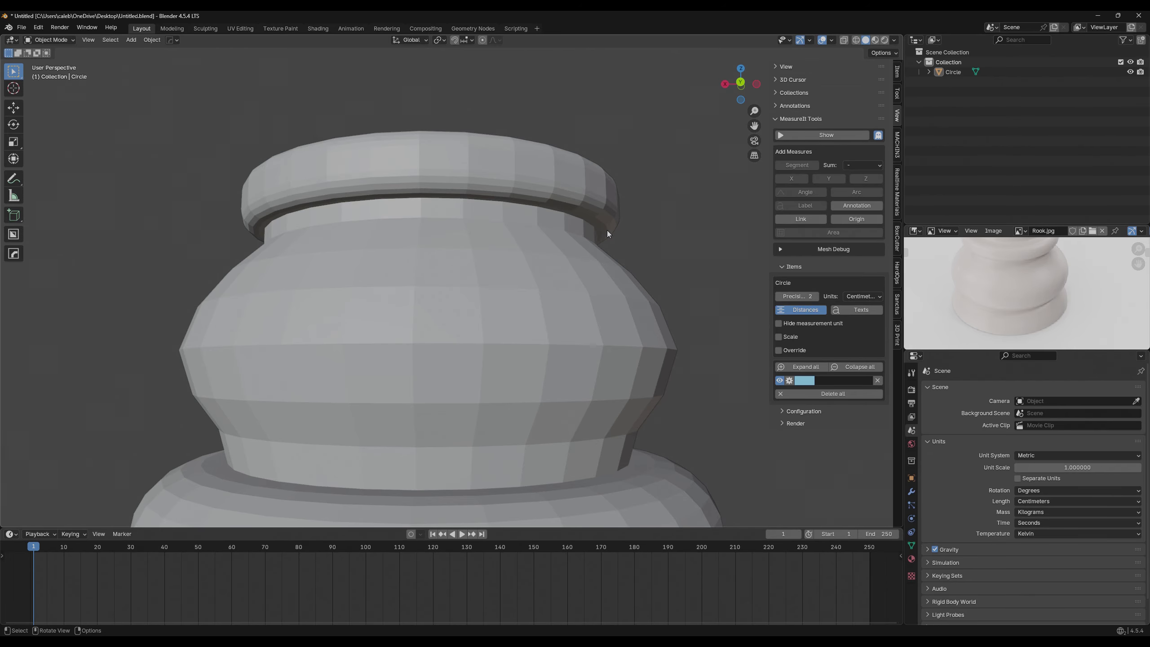
{"action": "middle_click_drag", "start_coordinate": [626, 250], "coordinate": [609, 248]}
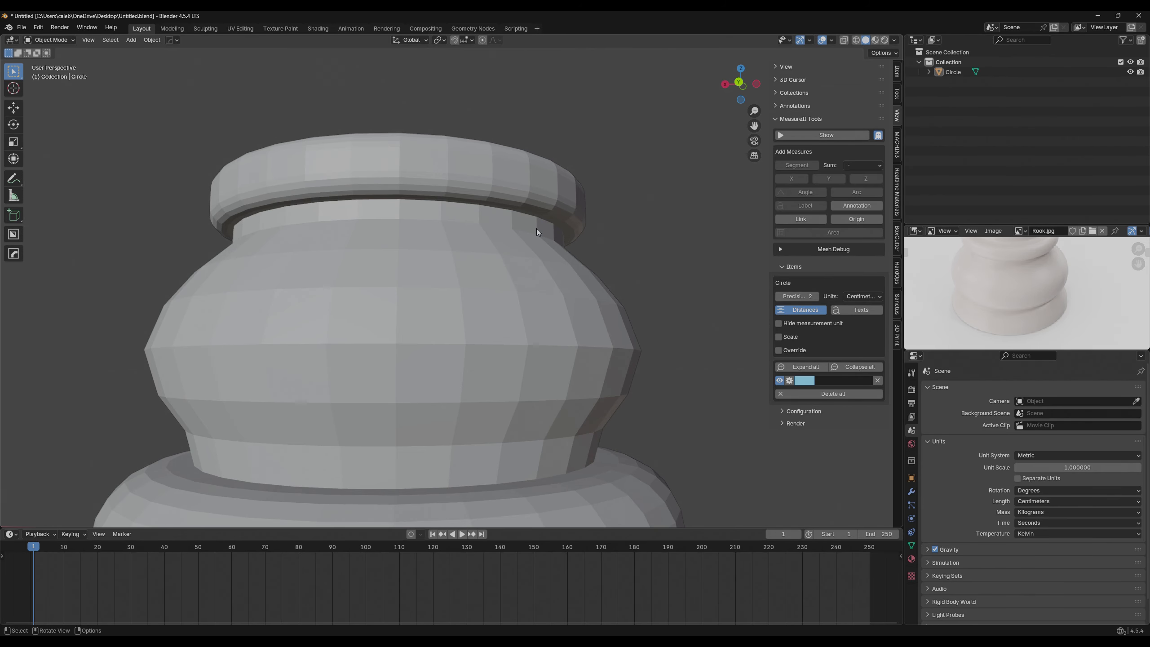
{"action": "scroll", "coordinate": [538, 231], "scroll_direction": "down", "scroll_amount": 2}
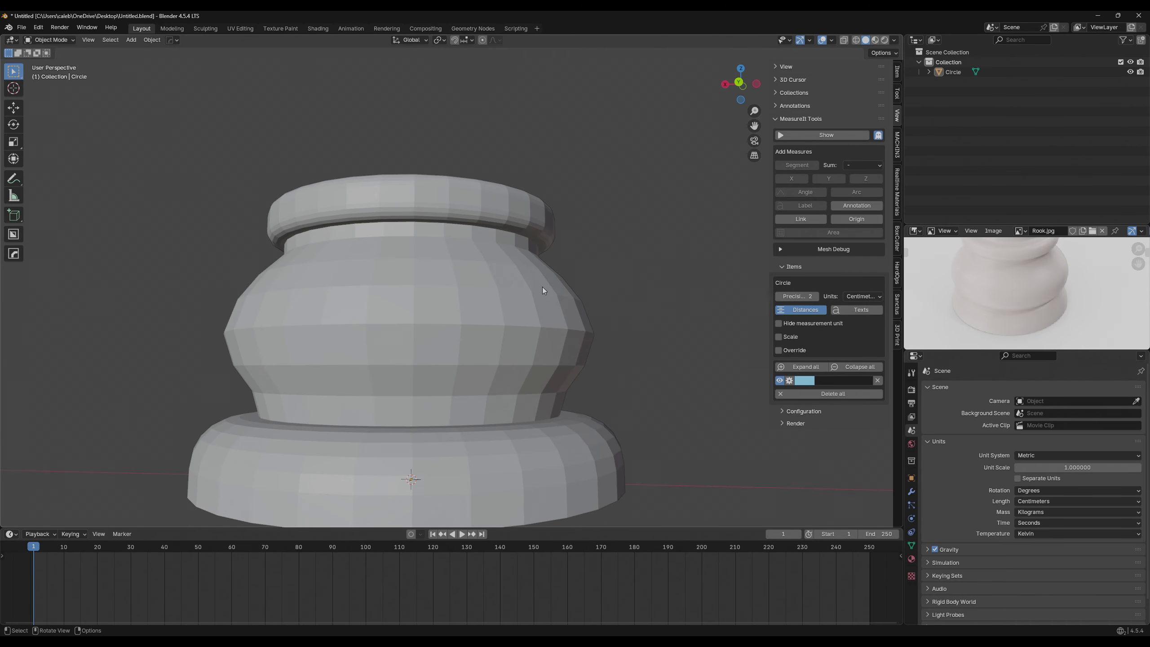
{"action": "middle_click_drag", "start_coordinate": [550, 308], "coordinate": [565, 275], "text": "shift"}
{"action": "scroll", "coordinate": [564, 275], "scroll_direction": "down", "scroll_amount": 1}
{"action": "middle_click_drag", "start_coordinate": [560, 231], "coordinate": [601, 365]}
{"action": "scroll", "coordinate": [509, 357], "scroll_direction": "up", "scroll_amount": 2}
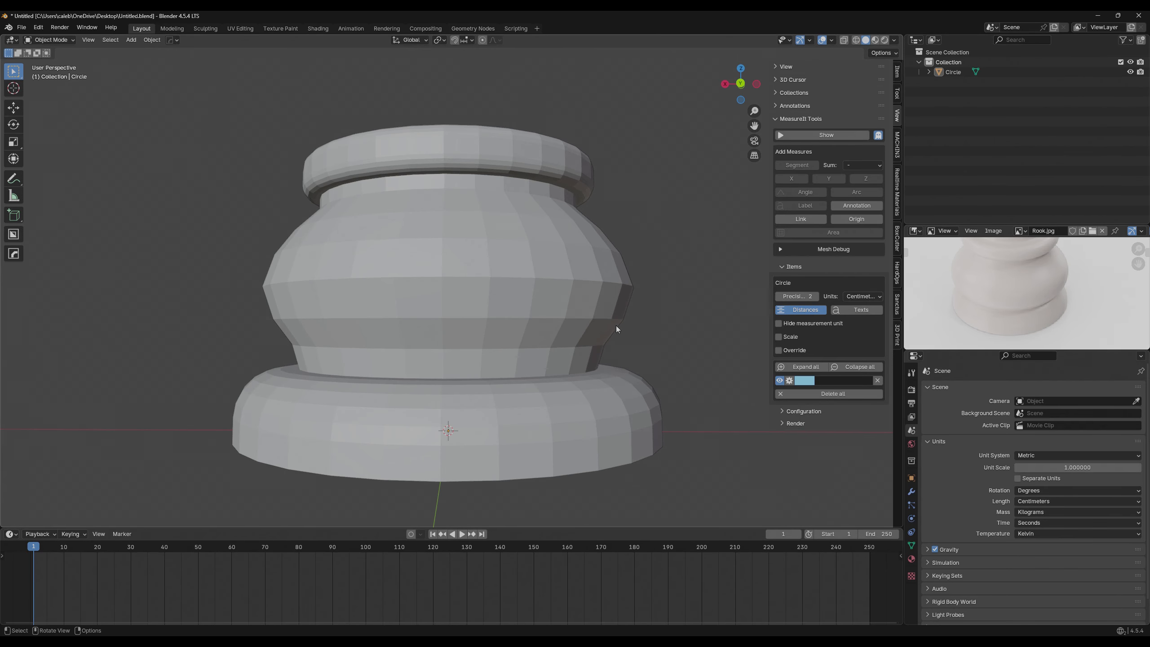
{"action": "middle_click_drag", "start_coordinate": [618, 327], "coordinate": [625, 354]}
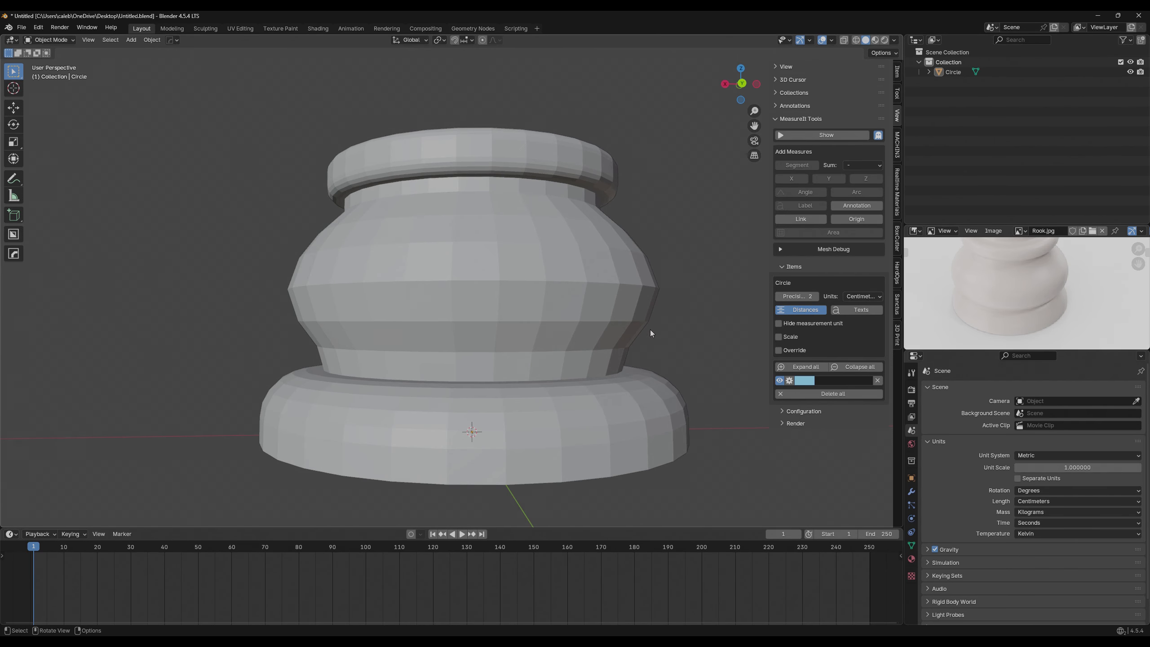
{"action": "middle_click_drag", "start_coordinate": [657, 336], "coordinate": [629, 329]}
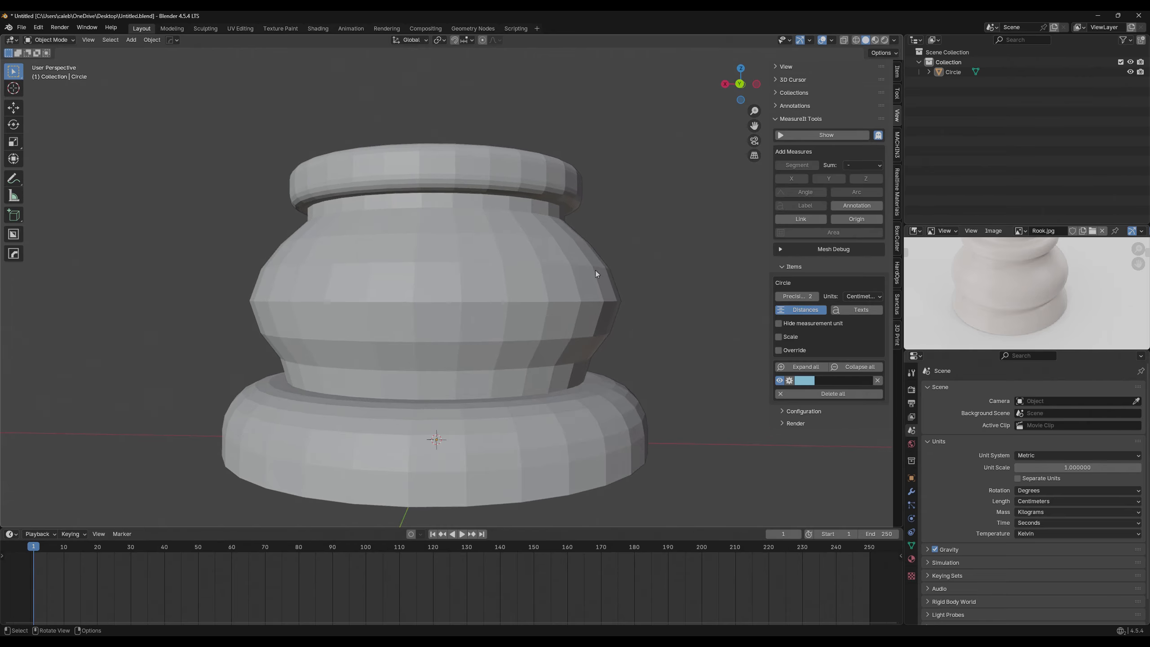
Bevel the edge loop where the neck meets the rim's underside by about 2.3 cm with 1 segment.
{"action": "left_click", "coordinate": [585, 254]}
{"action": "scroll", "coordinate": [594, 260], "scroll_direction": "up", "scroll_amount": 3}
{"action": "middle_click_drag", "start_coordinate": [618, 184], "coordinate": [556, 218], "text": "shift"}
{"action": "key", "text": "Tab"}
{"action": "left_click", "coordinate": [582, 221], "text": "alt"}
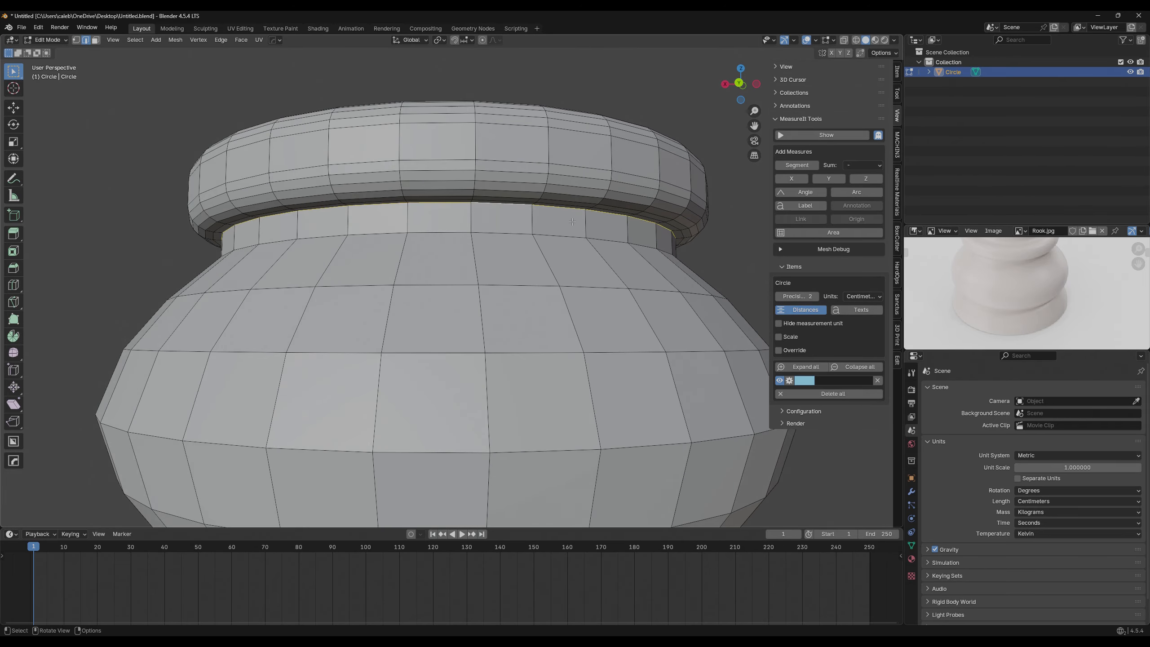
{"action": "scroll", "coordinate": [578, 225], "scroll_direction": "down", "scroll_amount": 3}
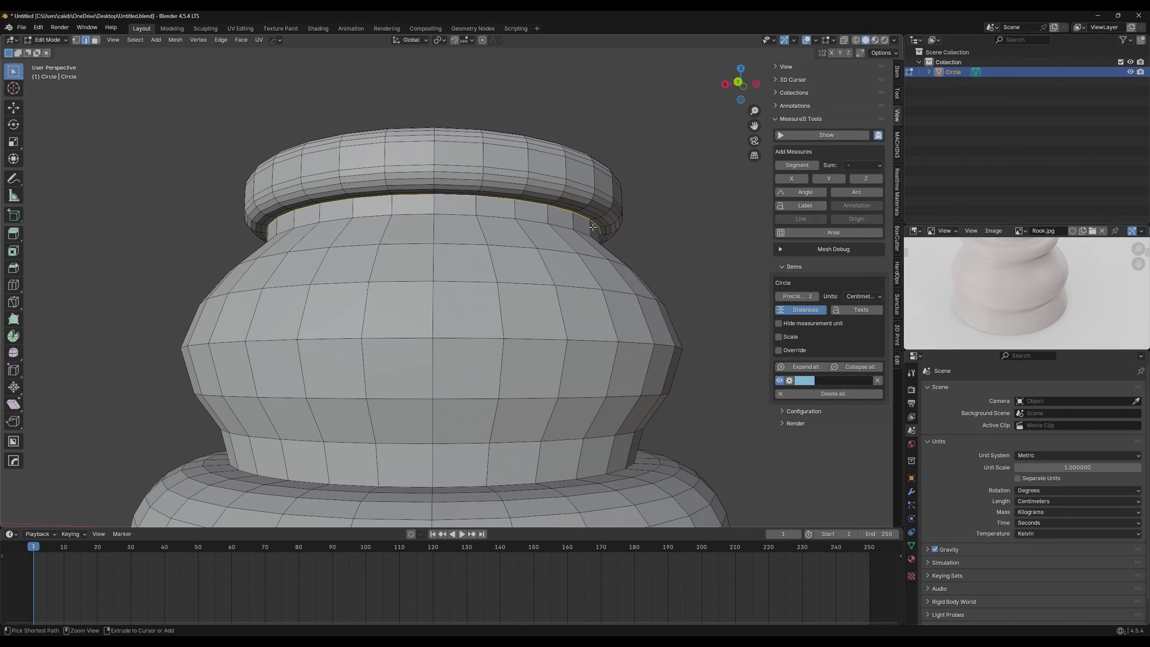
{"action": "key", "text": "ctrl+b"}
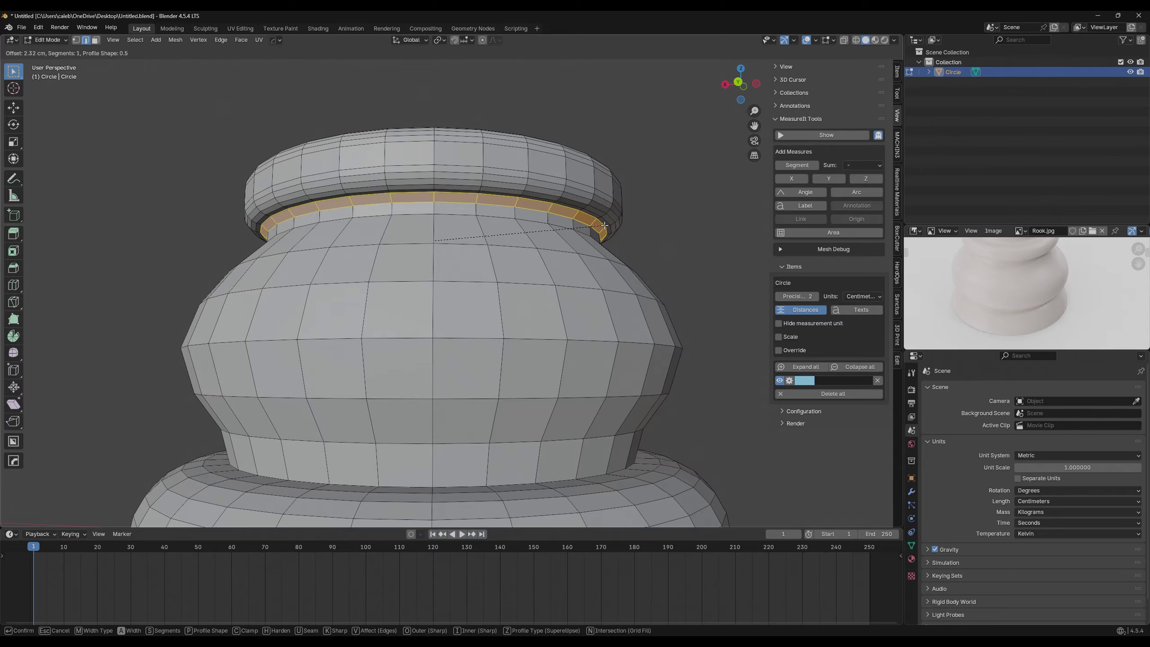
Try beveling the edge loop beneath the top rim, once at about 2.3 cm and again at about 1.2 cm.
{"action": "left_click", "coordinate": [604, 224]}
{"action": "key", "text": "Tab"}
{"action": "middle_click_drag", "start_coordinate": [605, 225], "coordinate": [418, 225]}
{"action": "middle_click_drag", "start_coordinate": [312, 218], "coordinate": [508, 223]}
{"action": "key", "text": "Tab"}
{"action": "scroll", "coordinate": [621, 222], "scroll_direction": "up", "scroll_amount": 2}
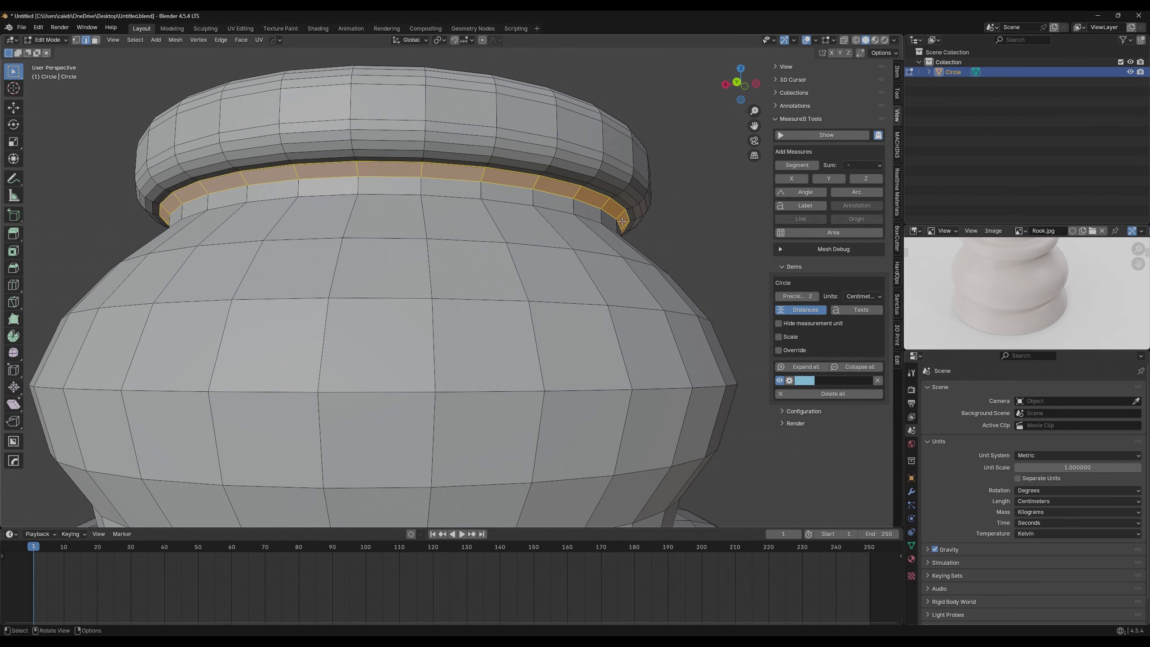
{"action": "key", "text": "Tab"}
{"action": "key", "text": "Tab"}
{"action": "key", "text": "ctrl+v"}
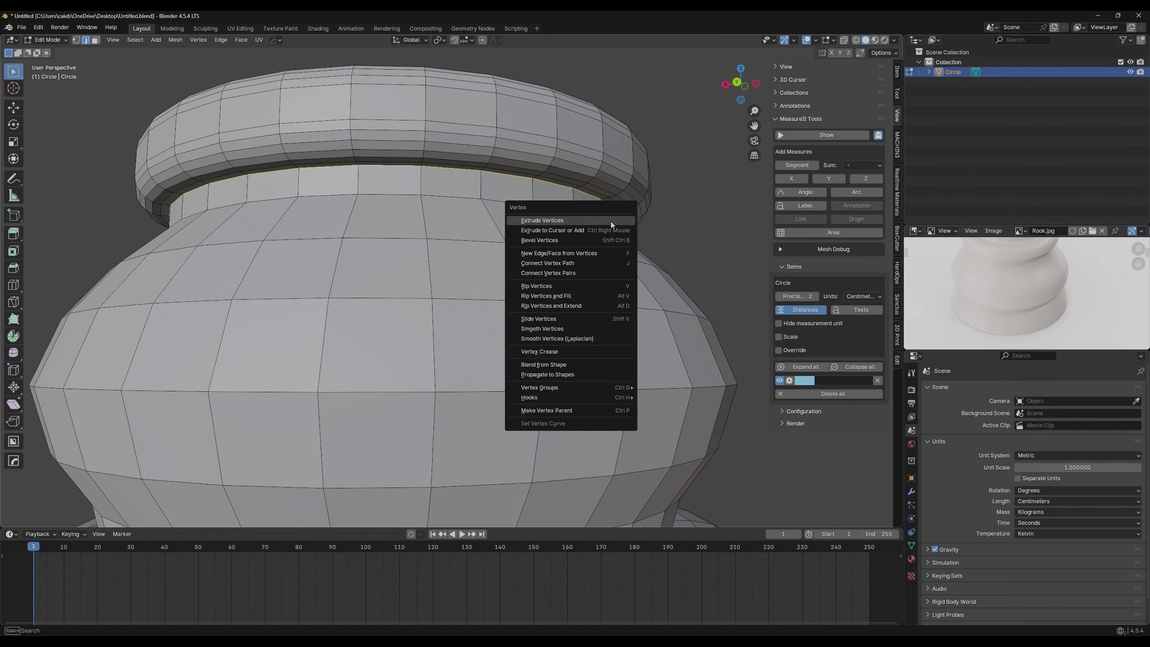
{"action": "key", "text": "ctrl+b"}
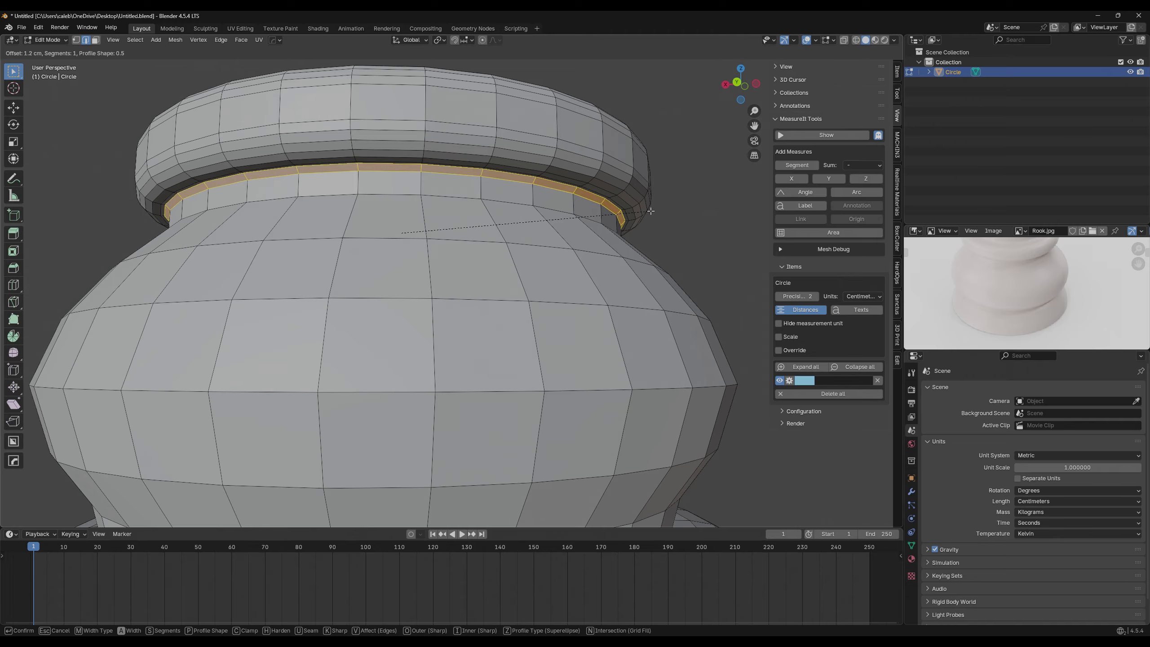
{"action": "key", "text": "Escape"}
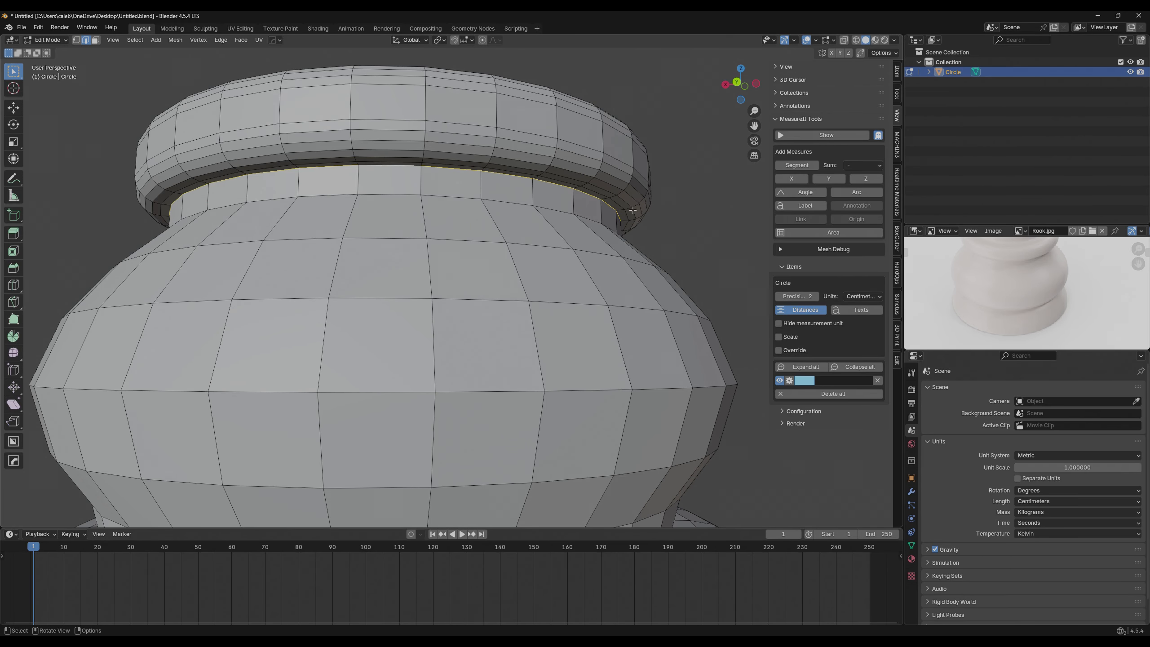
Inspect the stacked base shape in Object Mode and compare it with the rook reference image.
{"action": "scroll", "coordinate": [617, 208], "scroll_direction": "down", "scroll_amount": 2}
{"action": "key", "text": "Tab"}
{"action": "left_click", "coordinate": [649, 210]}
{"action": "scroll", "coordinate": [639, 213], "scroll_direction": "down", "scroll_amount": 3}
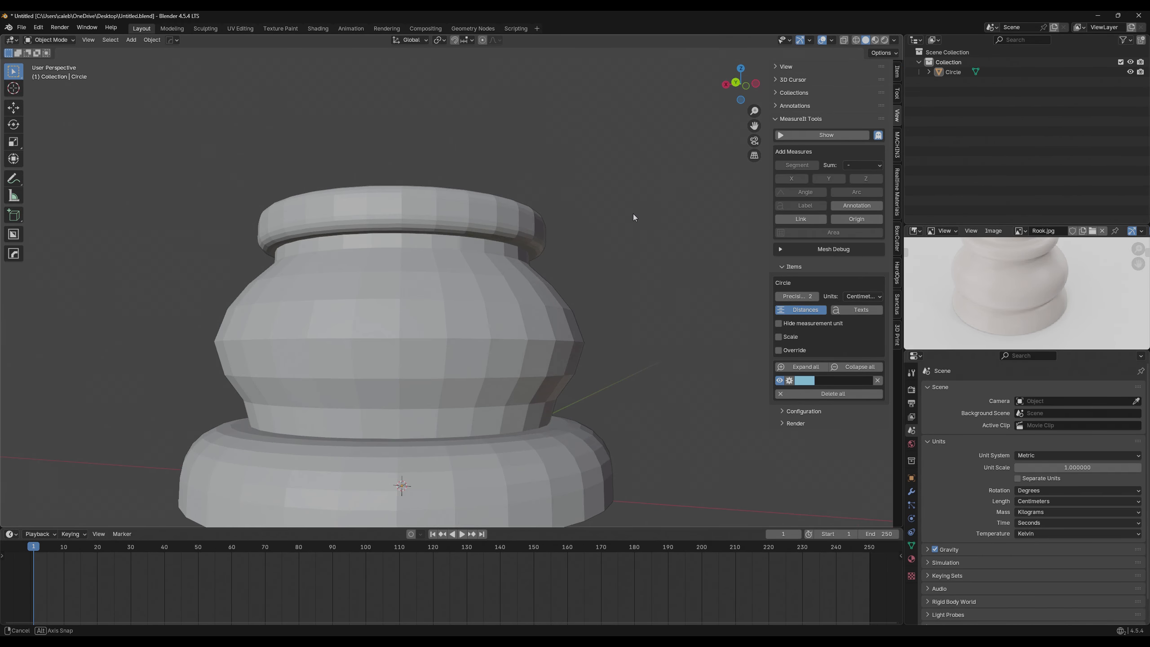
{"action": "scroll", "coordinate": [589, 210], "scroll_direction": "up", "scroll_amount": 2}
{"action": "middle_click_drag", "start_coordinate": [467, 258], "coordinate": [511, 286]}
{"action": "left_click", "coordinate": [506, 285]}
{"action": "scroll", "coordinate": [1046, 324], "scroll_direction": "down", "scroll_amount": 2}
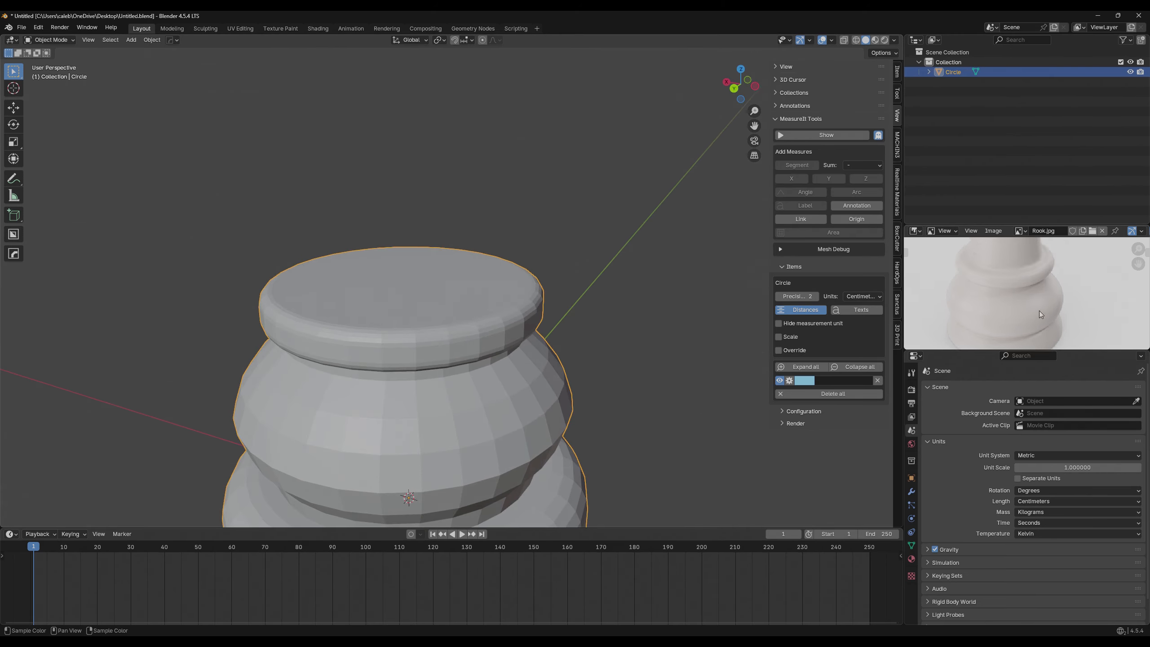
{"action": "scroll", "coordinate": [1030, 298], "scroll_direction": "down", "scroll_amount": 3}
{"action": "scroll", "coordinate": [601, 302], "scroll_direction": "down", "scroll_amount": 3}
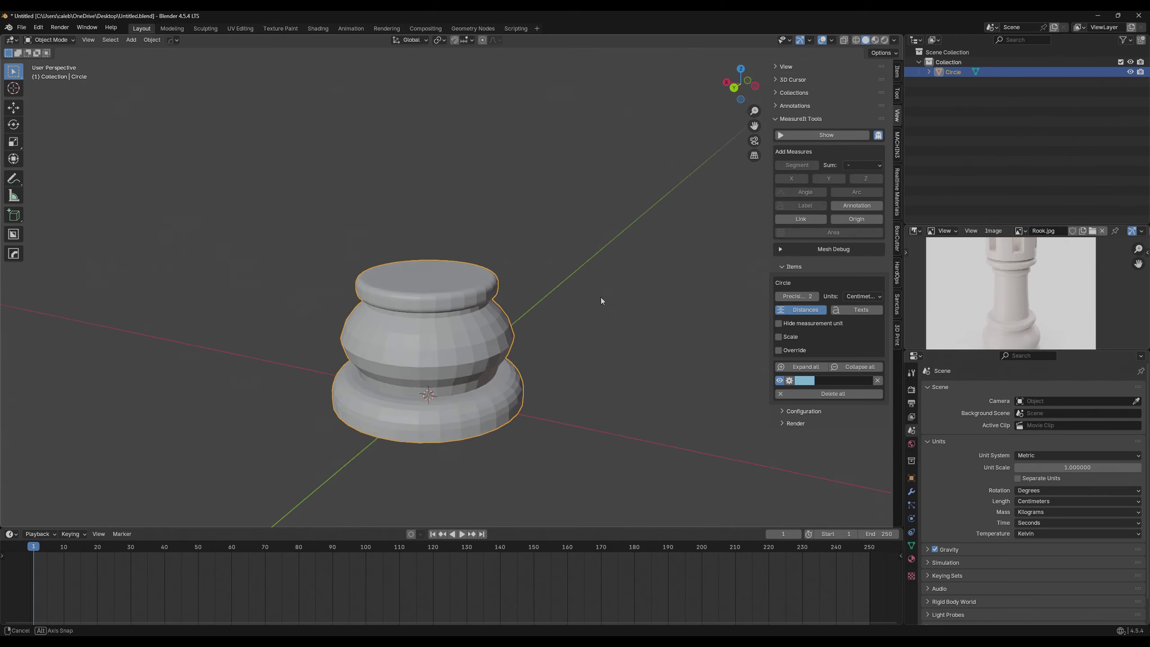
Select the flat top face of the rook base in face select mode.
{"action": "key", "text": "Tab"}
{"action": "middle_click_drag", "start_coordinate": [528, 271], "coordinate": [454, 281]}
{"action": "key", "text": "3"}
{"action": "left_click", "coordinate": [448, 271]}
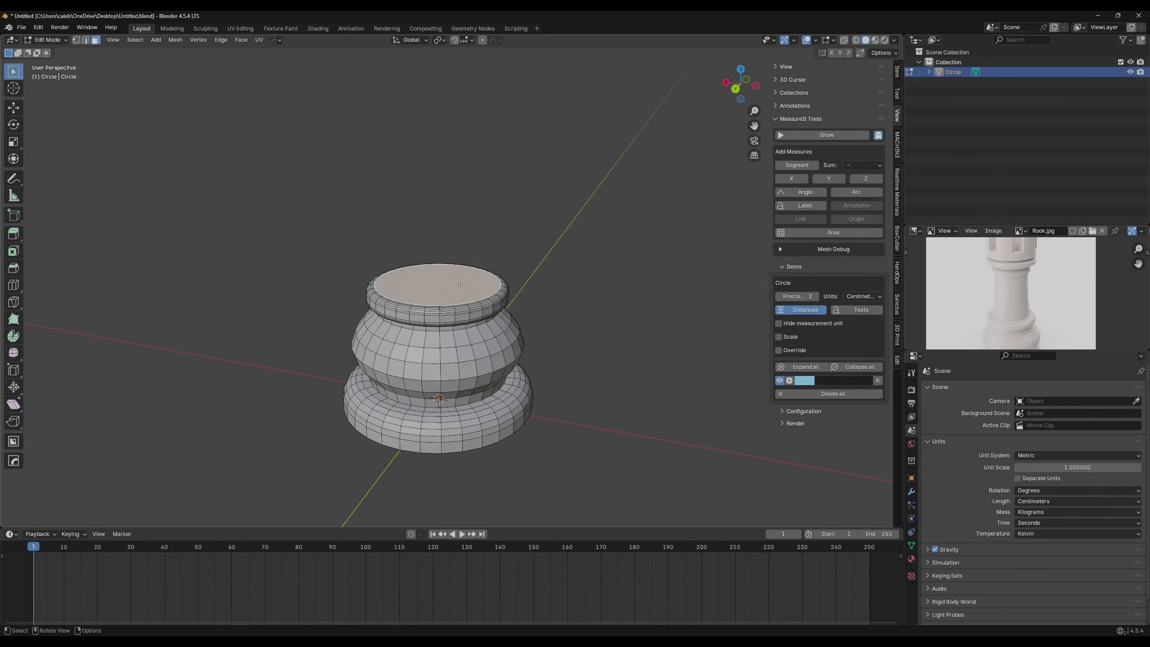
{"action": "middle_click_drag", "start_coordinate": [569, 291], "coordinate": [583, 280], "text": "shift"}
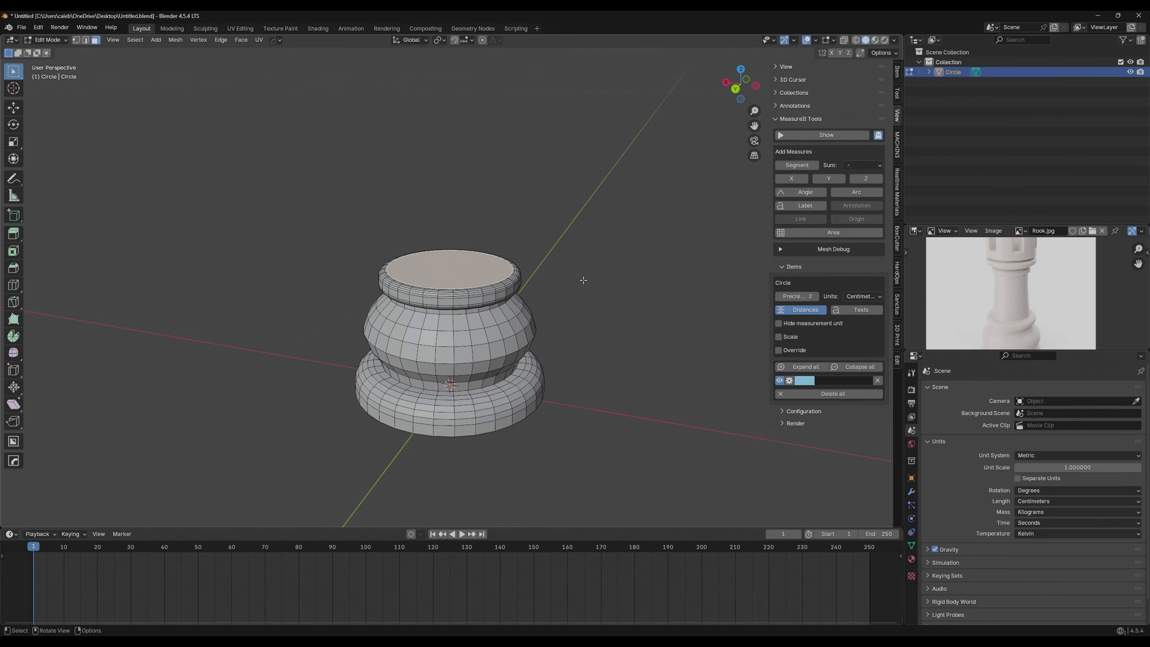
Return to Object Mode and add a mesh cube to the scene.
{"action": "key", "text": "Tab"}
{"action": "left_click", "coordinate": [555, 292]}
{"action": "scroll", "coordinate": [537, 300], "scroll_direction": "down", "scroll_amount": 2}
{"action": "middle_click_drag", "start_coordinate": [391, 338], "coordinate": [461, 341], "text": "shift"}
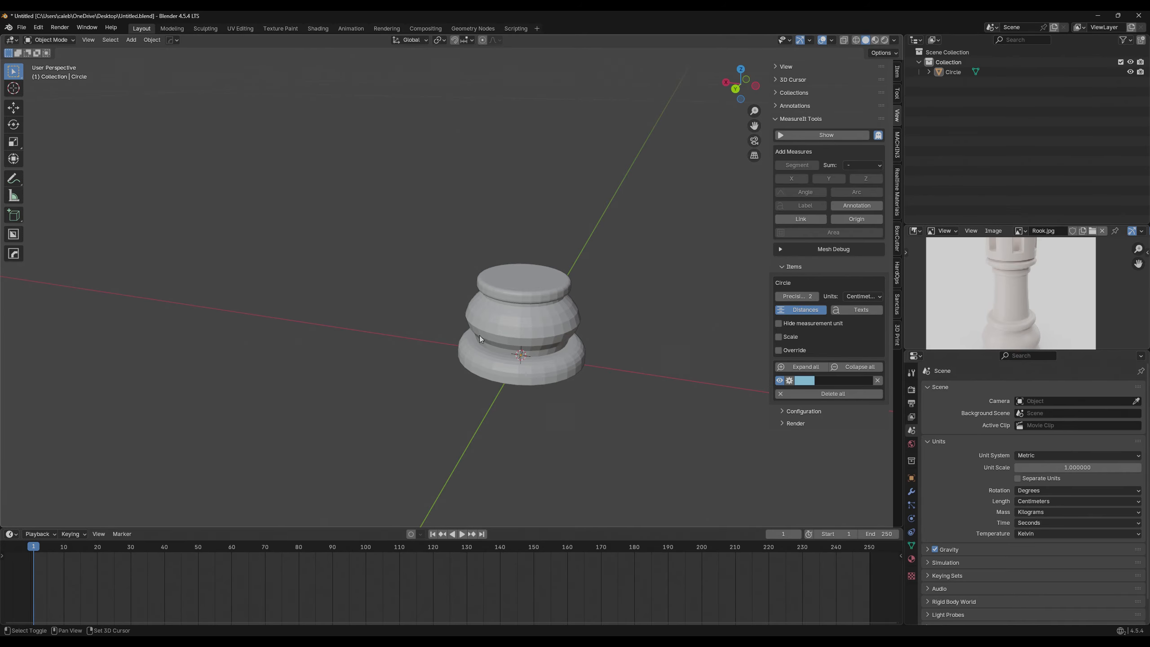
{"action": "middle_click_drag", "start_coordinate": [668, 296], "coordinate": [589, 292], "text": "shift"}
{"action": "key", "text": "shift+a"}
{"action": "mouse_move", "coordinate": [590, 292]}
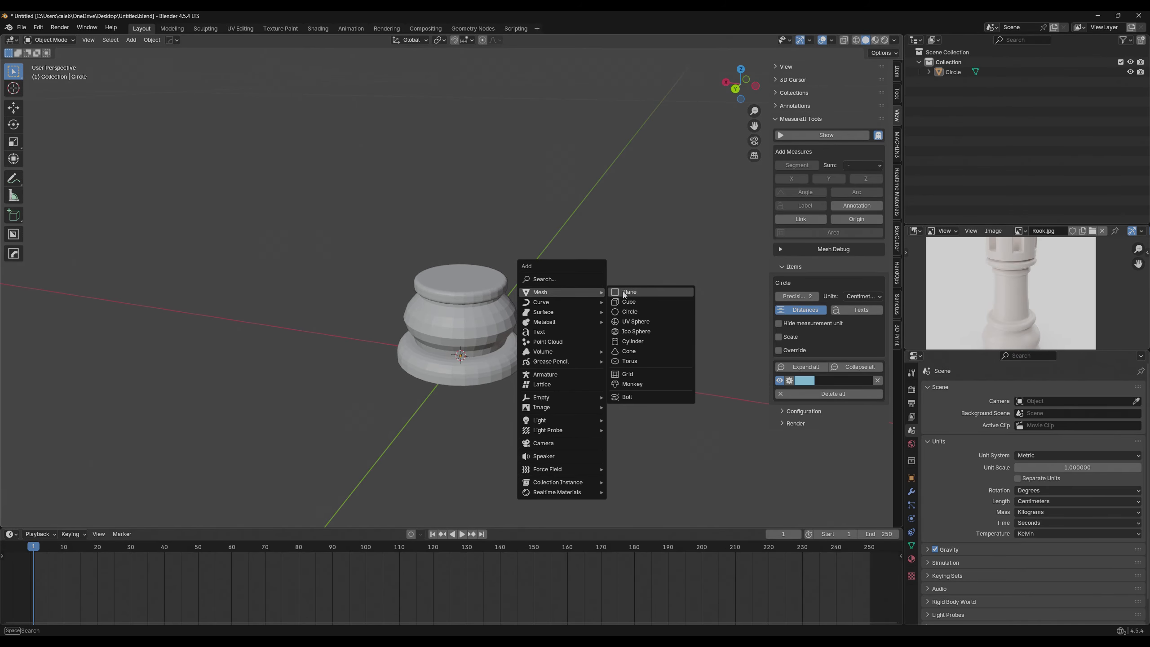
{"action": "left_click", "coordinate": [642, 299]}
{"action": "scroll", "coordinate": [639, 300], "scroll_direction": "down", "scroll_amount": 5}
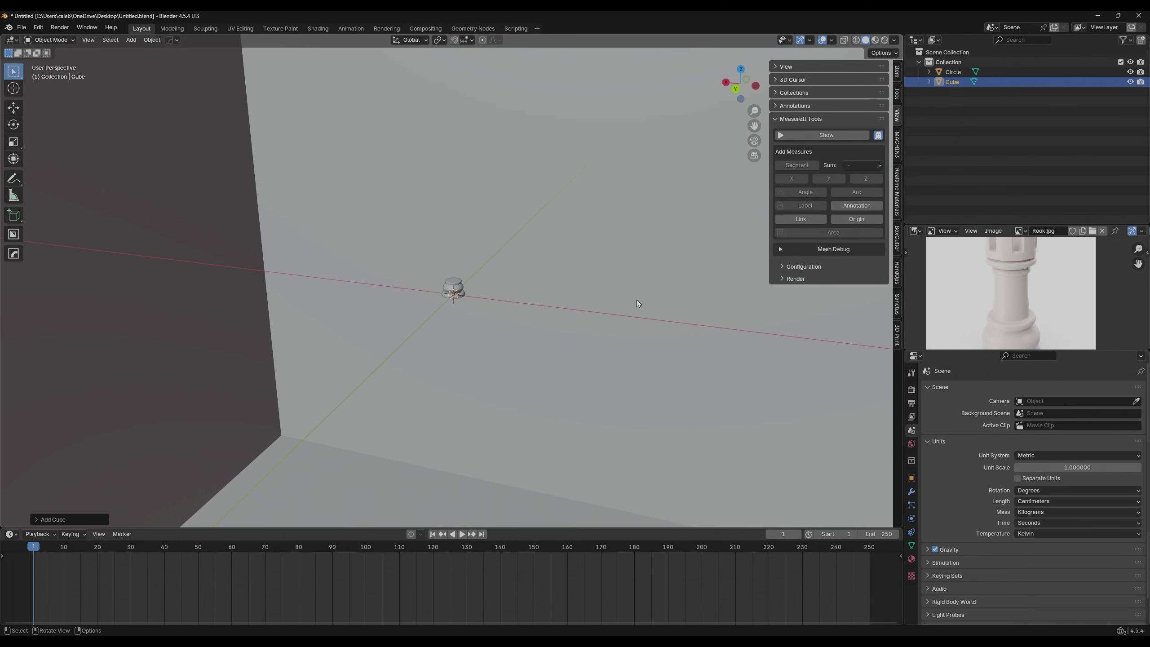
Scale the cube down to about 12.1 cm and move it beside the rook base.
{"action": "key", "text": "s"}
{"action": "left_click", "coordinate": [576, 290]}
{"action": "key", "text": "g"}
{"action": "left_click", "coordinate": [515, 253]}
{"action": "middle_click_drag", "start_coordinate": [515, 257], "coordinate": [505, 278], "text": "shift"}
{"action": "left_click", "coordinate": [505, 279]}
{"action": "scroll", "coordinate": [507, 277], "scroll_direction": "up", "scroll_amount": 4}
{"action": "key", "text": "shift+a"}
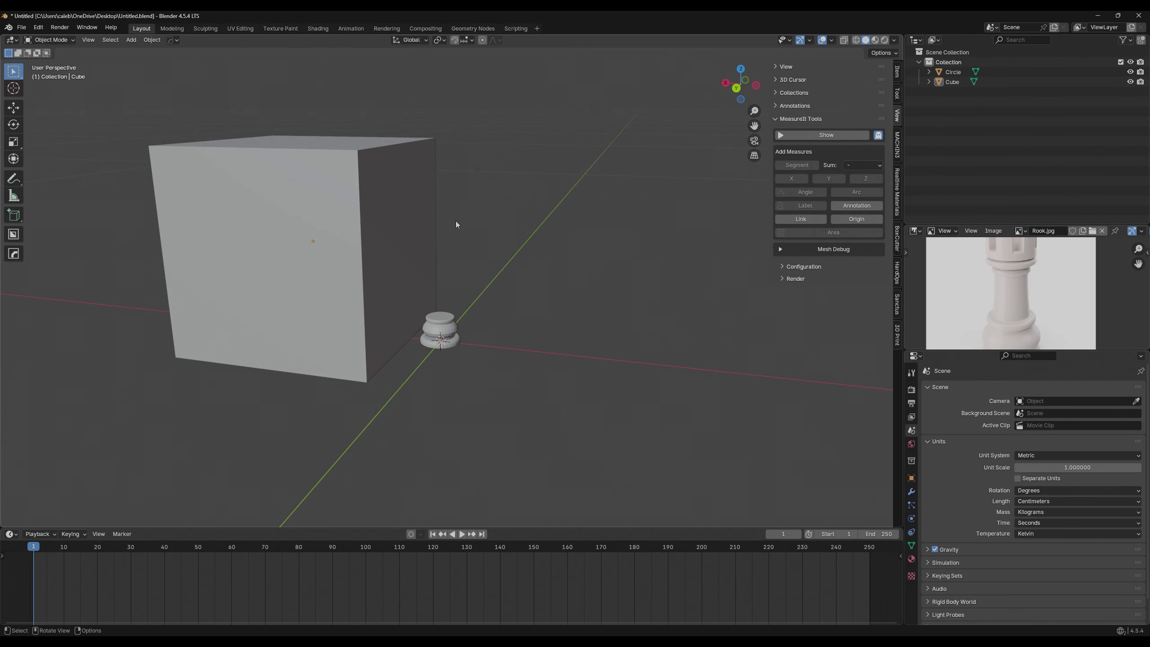
Set the cube's dimensions to 2 cm in X and Y and 5.5 cm in Z.
{"action": "left_click", "coordinate": [426, 219]}
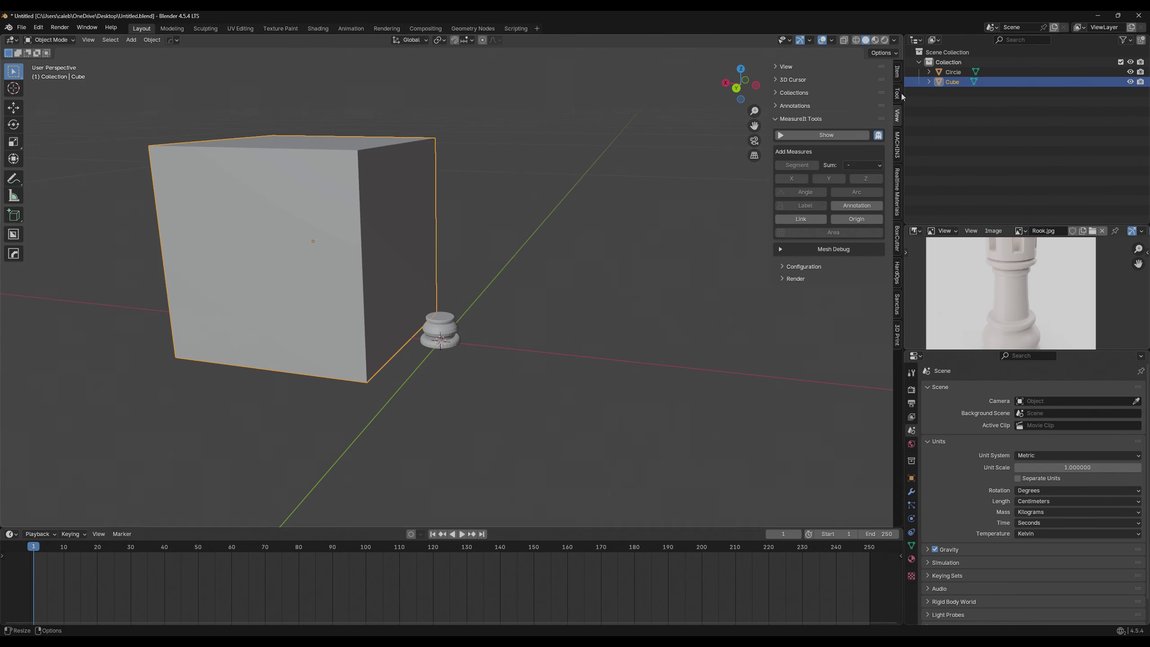
{"action": "left_click", "coordinate": [899, 75]}
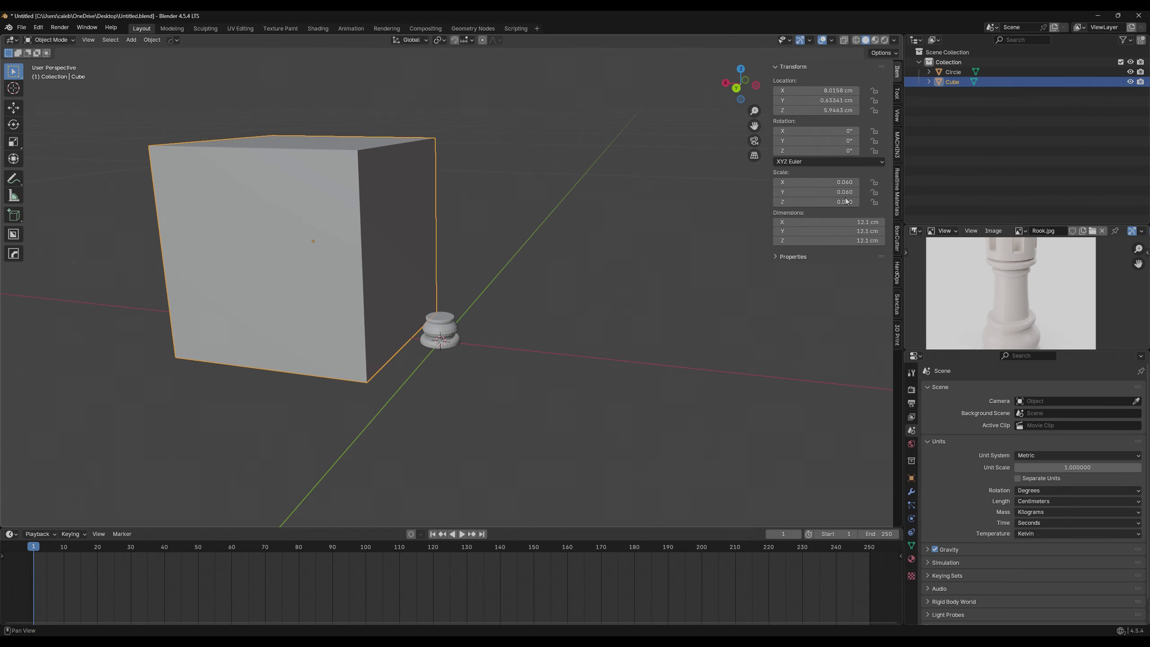
{"action": "left_click", "coordinate": [863, 240]}
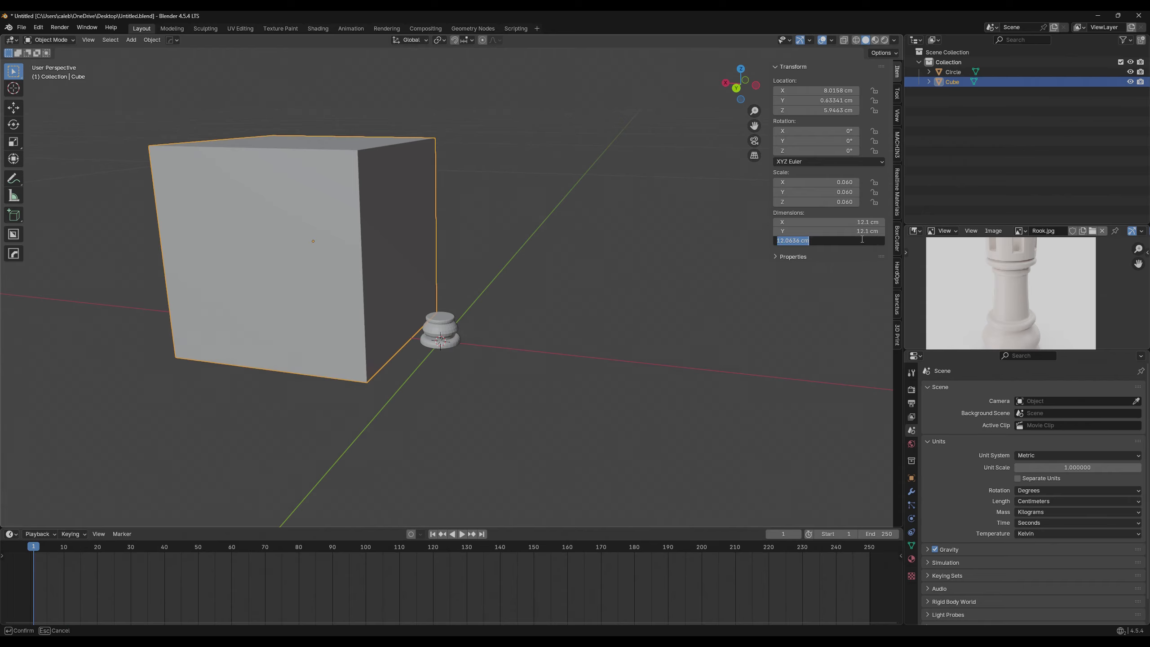
{"action": "type", "text": "5"}
{"action": "key", "text": "Return"}
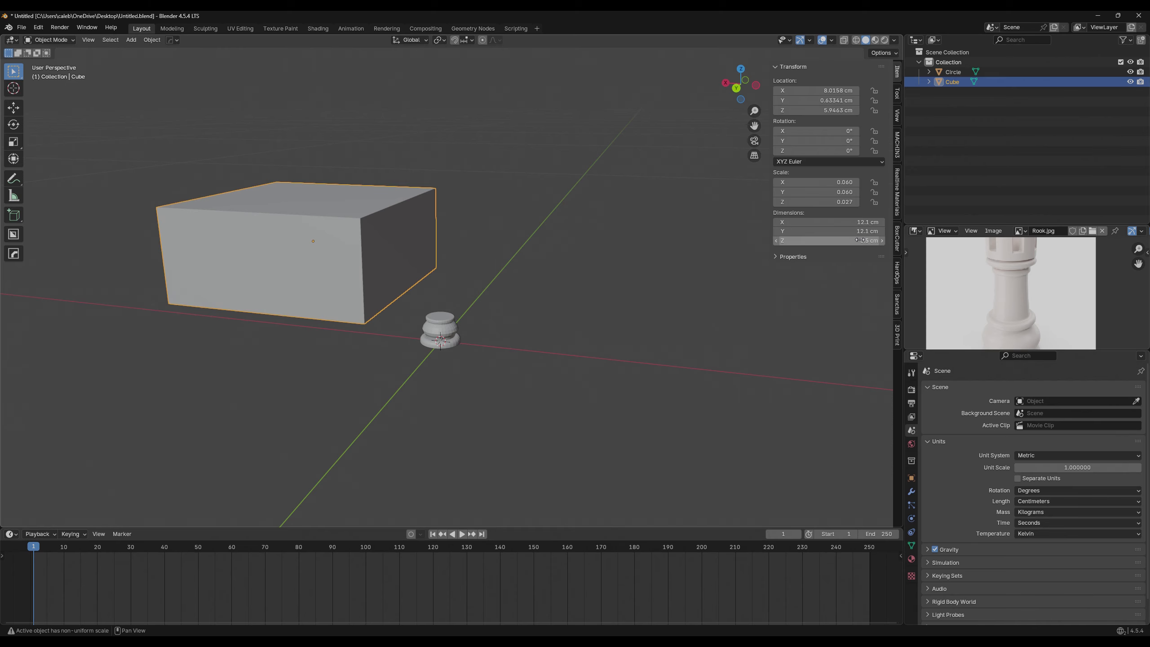
{"action": "left_click_drag", "start_coordinate": [859, 231], "coordinate": [859, 224]}
{"action": "type", "text": "2"}
{"action": "key", "text": "Return"}
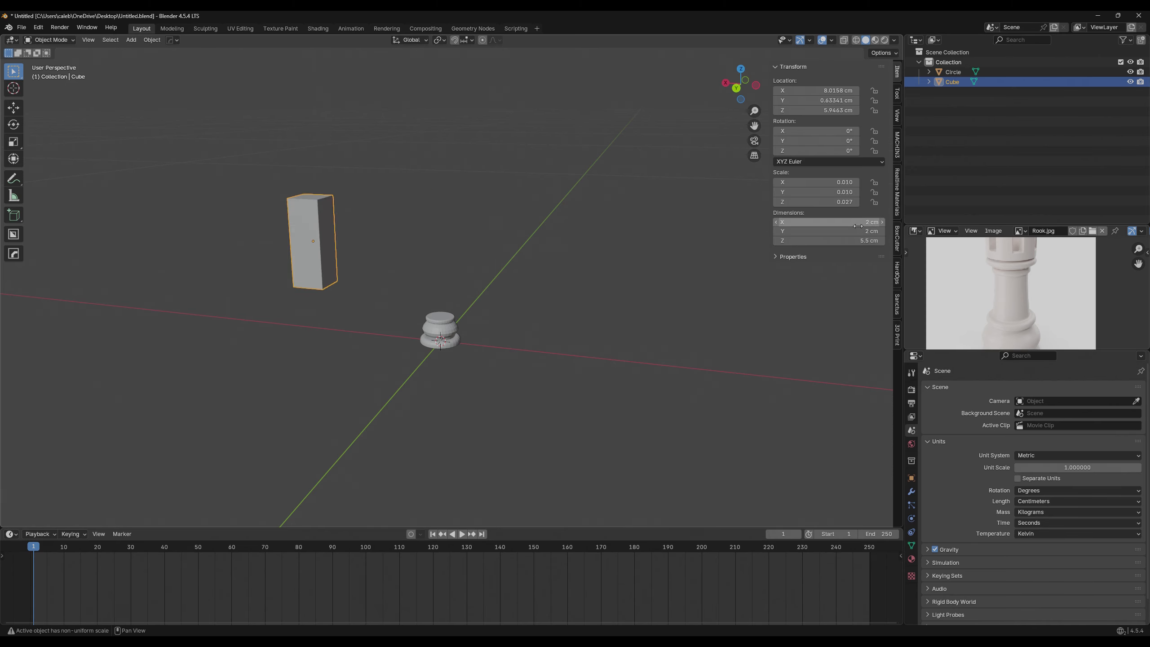
Select the cube's bottom face in Edit Mode and snap the 3D cursor to it.
{"action": "scroll", "coordinate": [353, 254], "scroll_direction": "up", "scroll_amount": 1}
{"action": "middle_click_drag", "start_coordinate": [460, 249], "coordinate": [510, 221]}
{"action": "key", "text": "Tab"}
{"action": "left_click", "coordinate": [316, 251]}
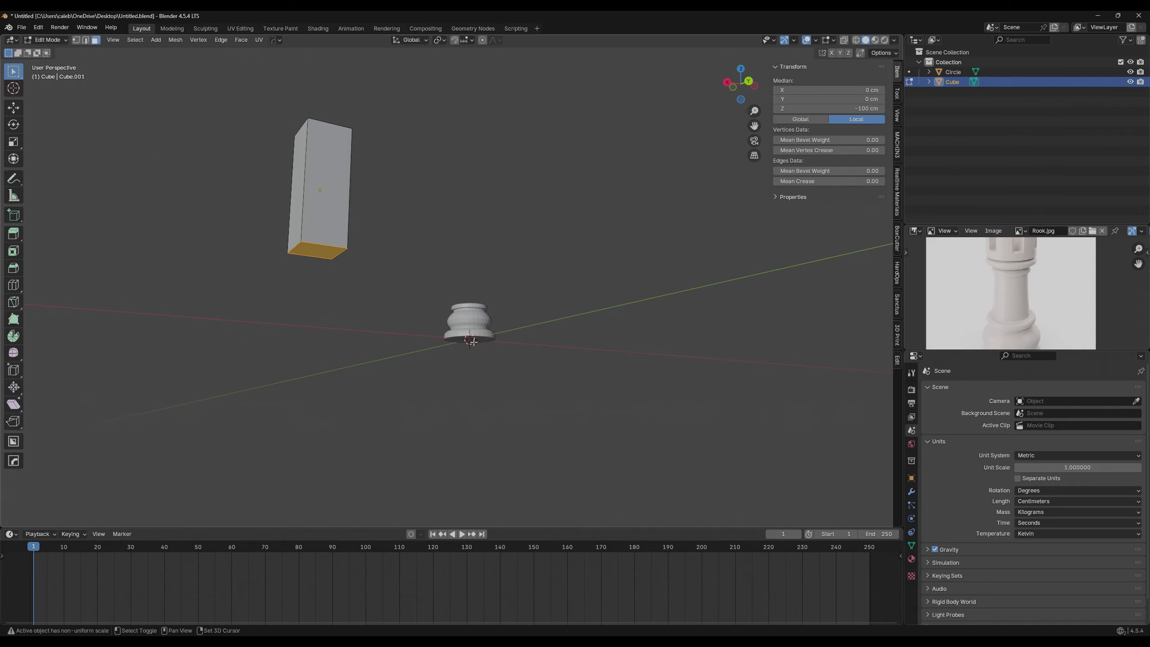
{"action": "key", "text": "shift+s"}
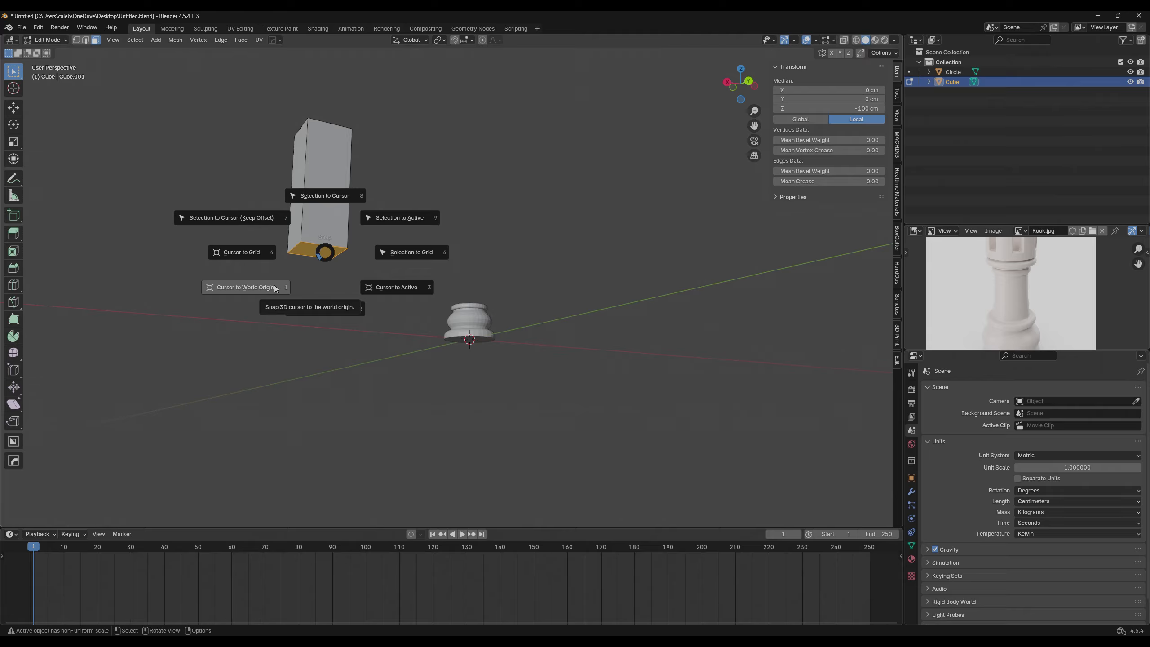
{"action": "left_click", "coordinate": [372, 277]}
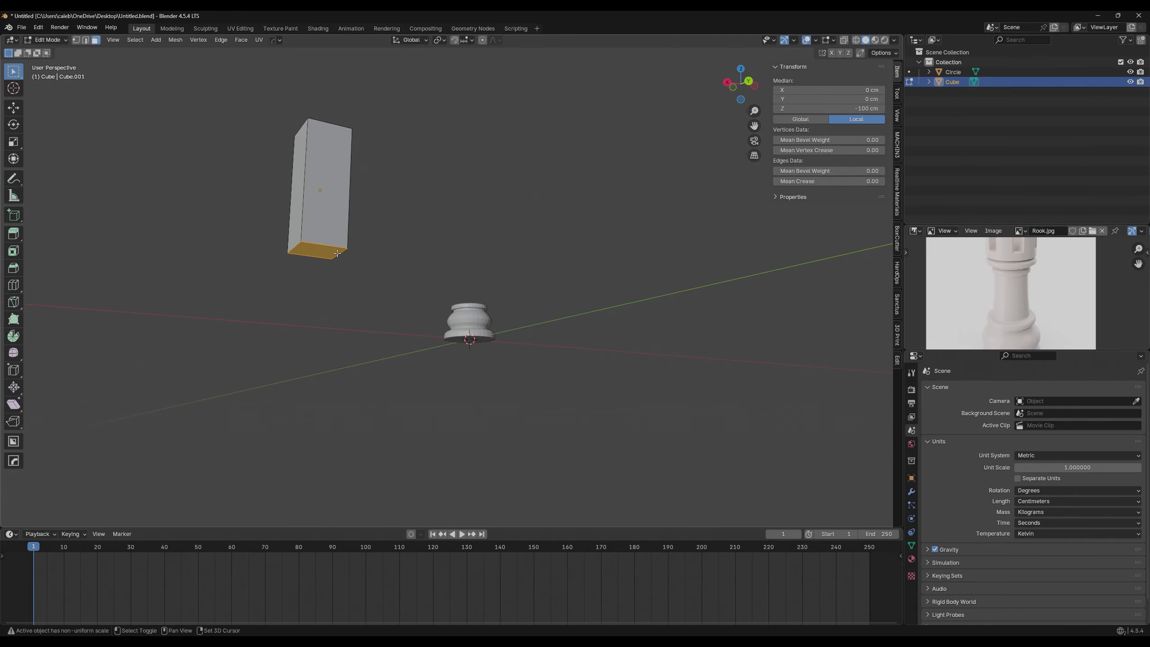
{"action": "key", "text": "shift+s"}
{"action": "left_click", "coordinate": [350, 310]}
Set the cube's origin to the 3D cursor at its bottom face.
{"action": "key", "text": "Tab"}
{"action": "right_click", "coordinate": [330, 215]}
{"action": "mouse_move", "coordinate": [330, 215]}
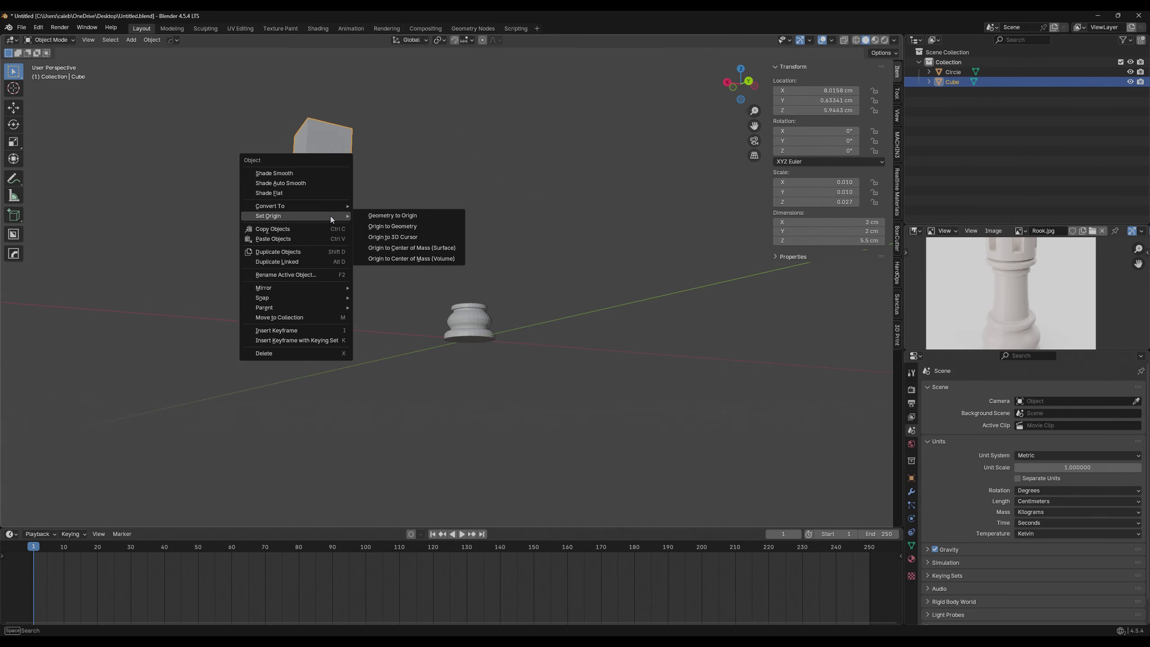
{"action": "left_click", "coordinate": [431, 227]}
{"action": "key", "text": "g"}
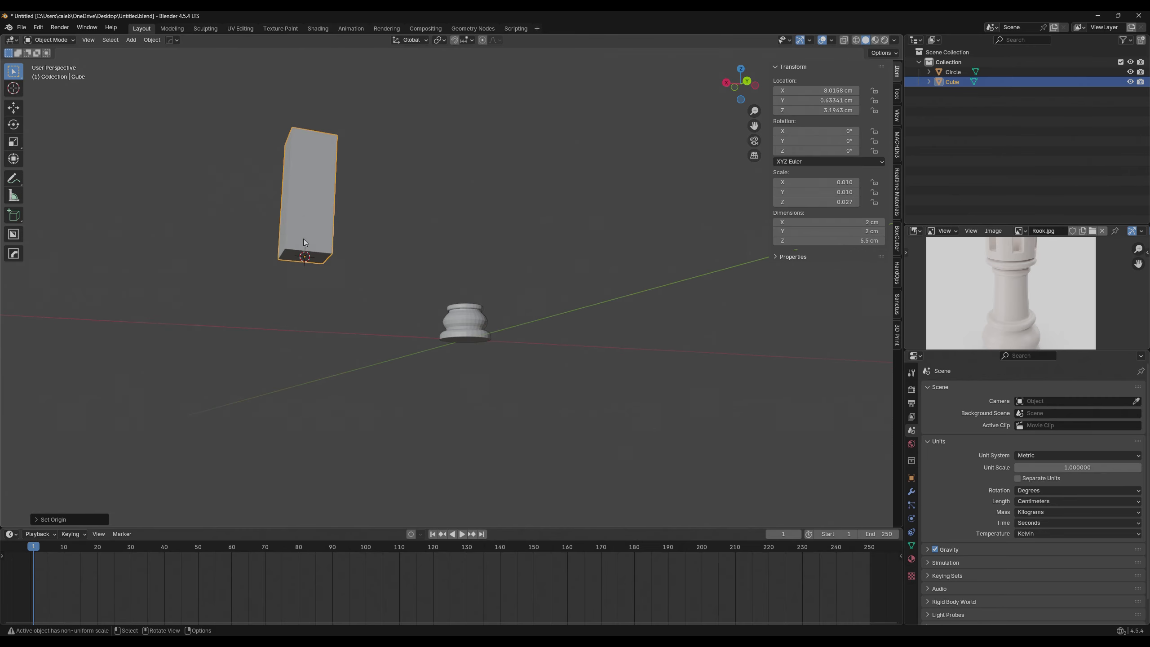
{"action": "middle_click_drag", "start_coordinate": [313, 225], "coordinate": [316, 236]}
{"action": "key", "text": "g"}
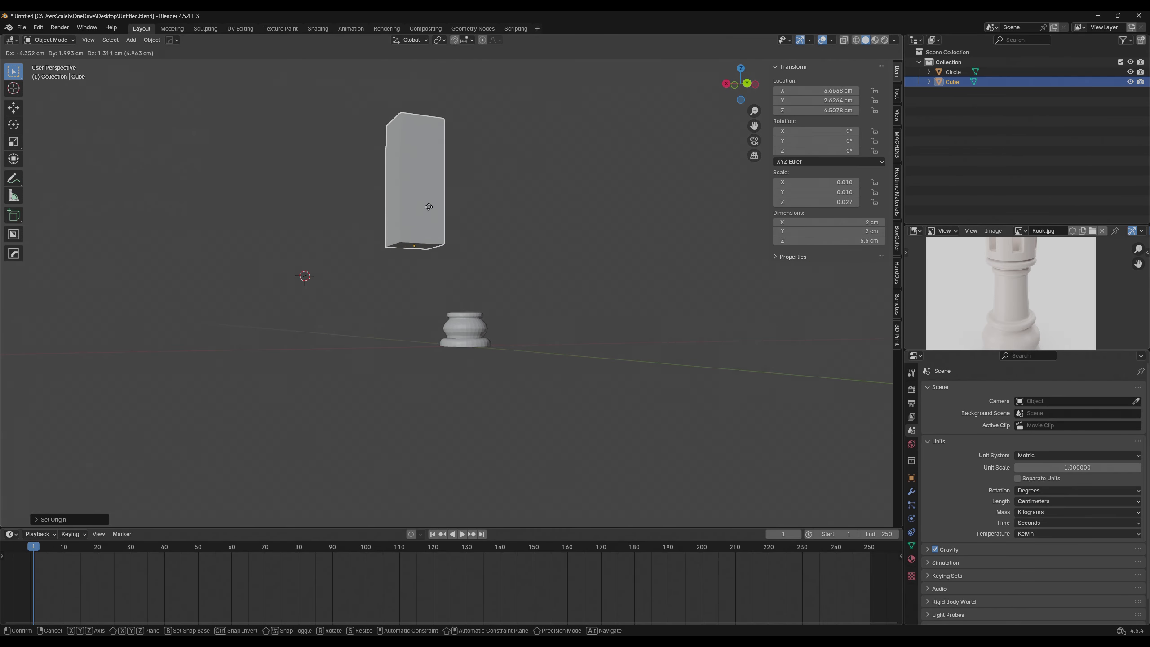
{"action": "right_click", "coordinate": [420, 200]}
Snap the 3D cursor to the world origin and snap the cube to the cursor.
{"action": "middle_click_drag", "start_coordinate": [419, 204], "coordinate": [386, 338]}
{"action": "middle_click_drag", "start_coordinate": [375, 278], "coordinate": [373, 274]}
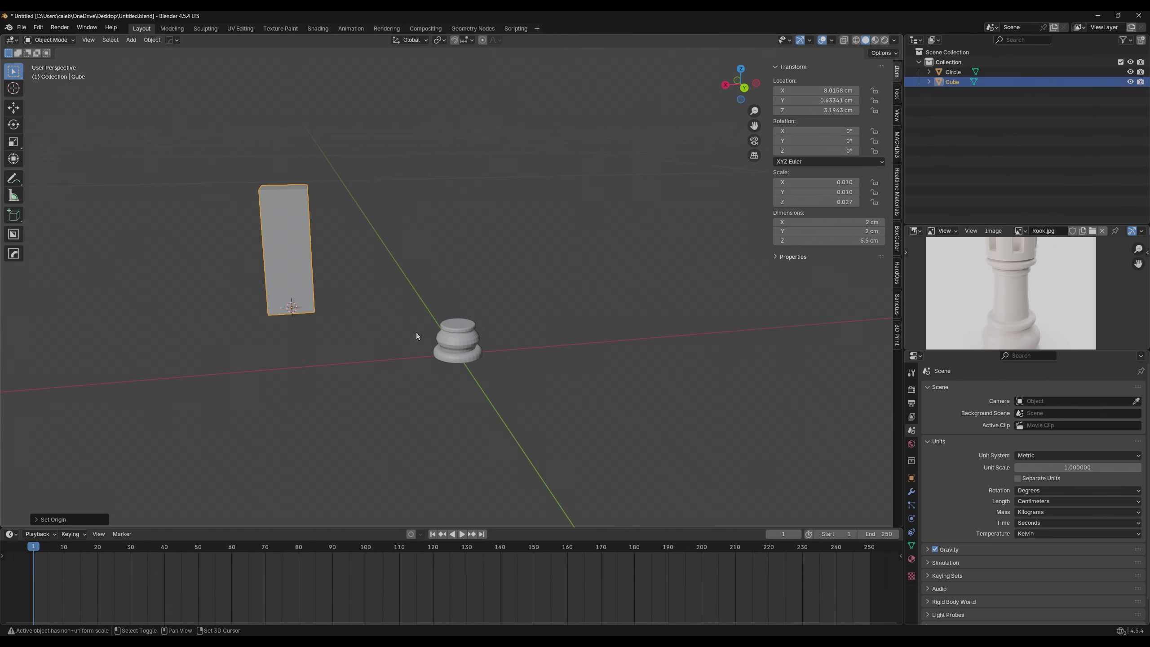
{"action": "key", "text": "shift+s"}
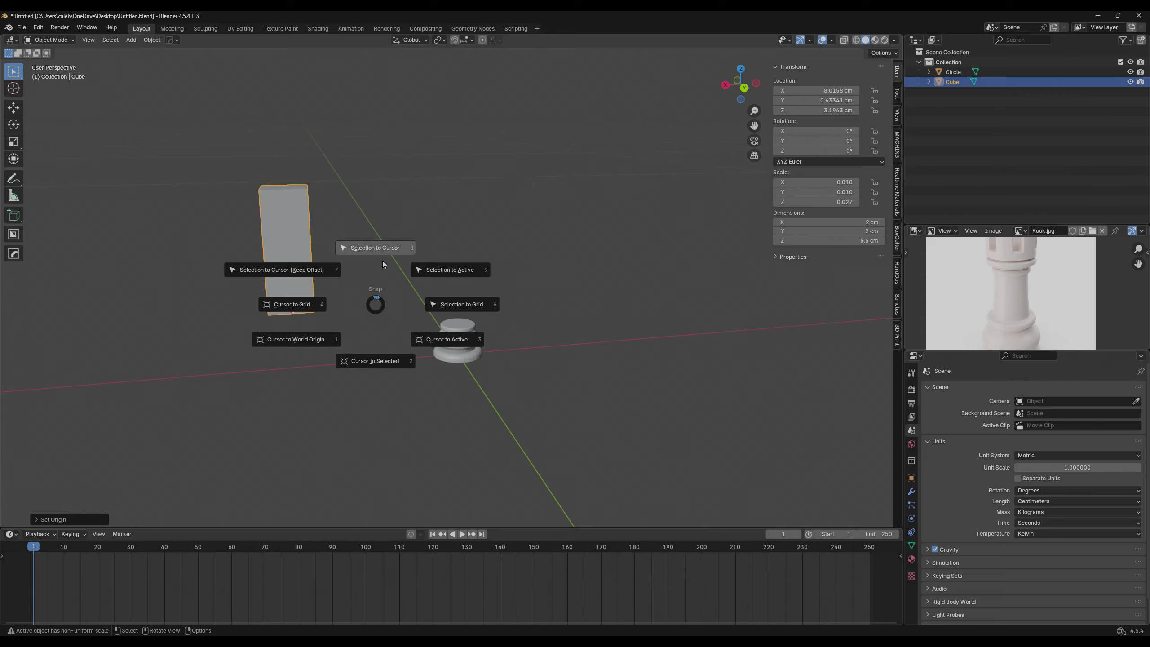
{"action": "left_click", "coordinate": [365, 457]}
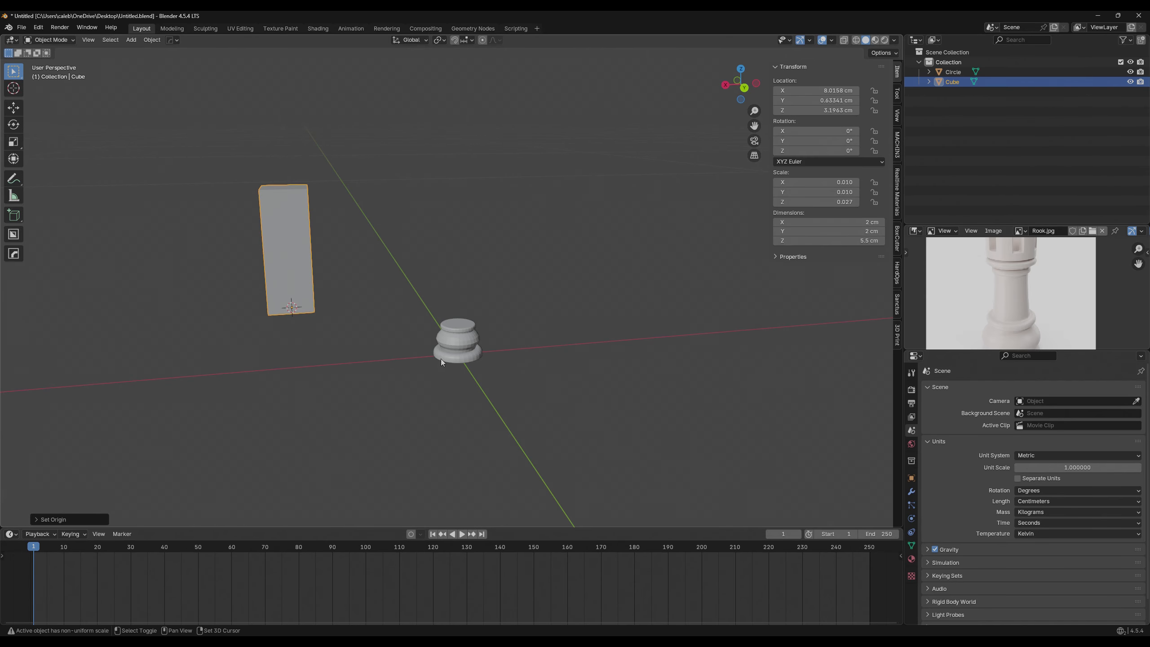
{"action": "key", "text": "shift+s"}
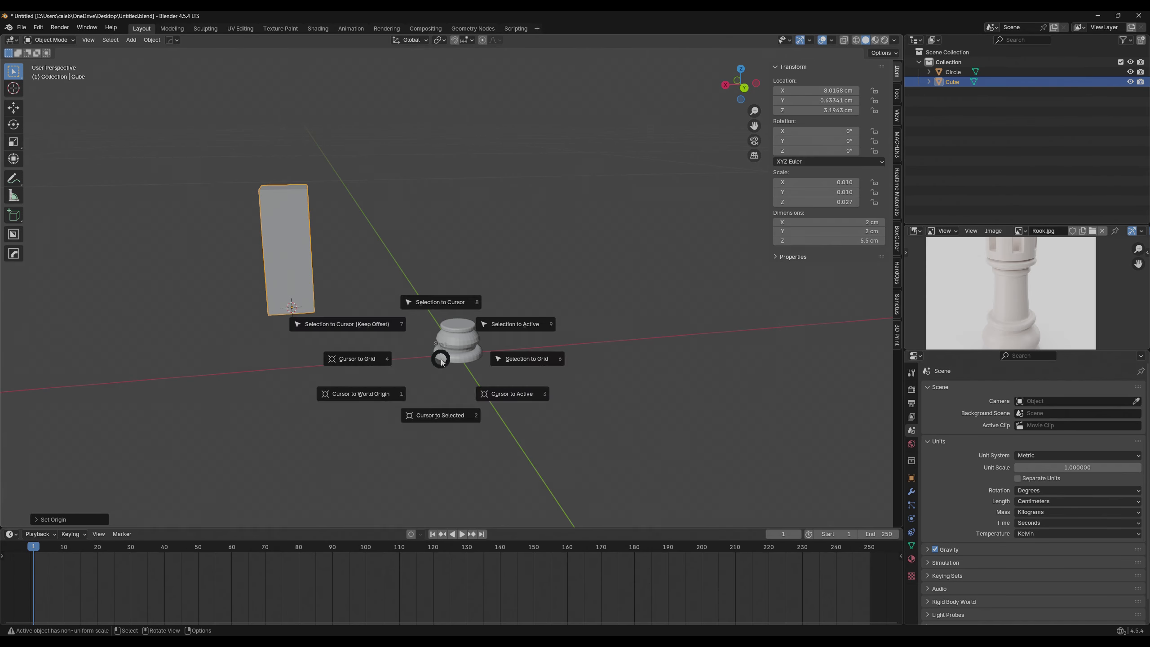
{"action": "left_click", "coordinate": [397, 398]}
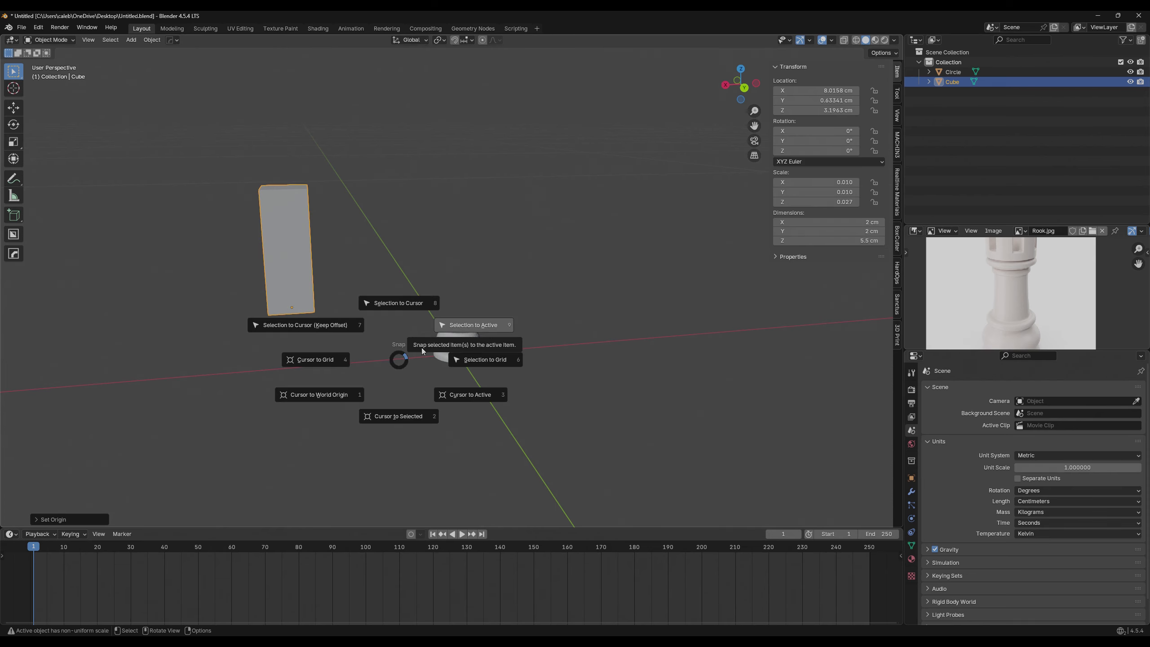
{"action": "left_click", "coordinate": [412, 302]}
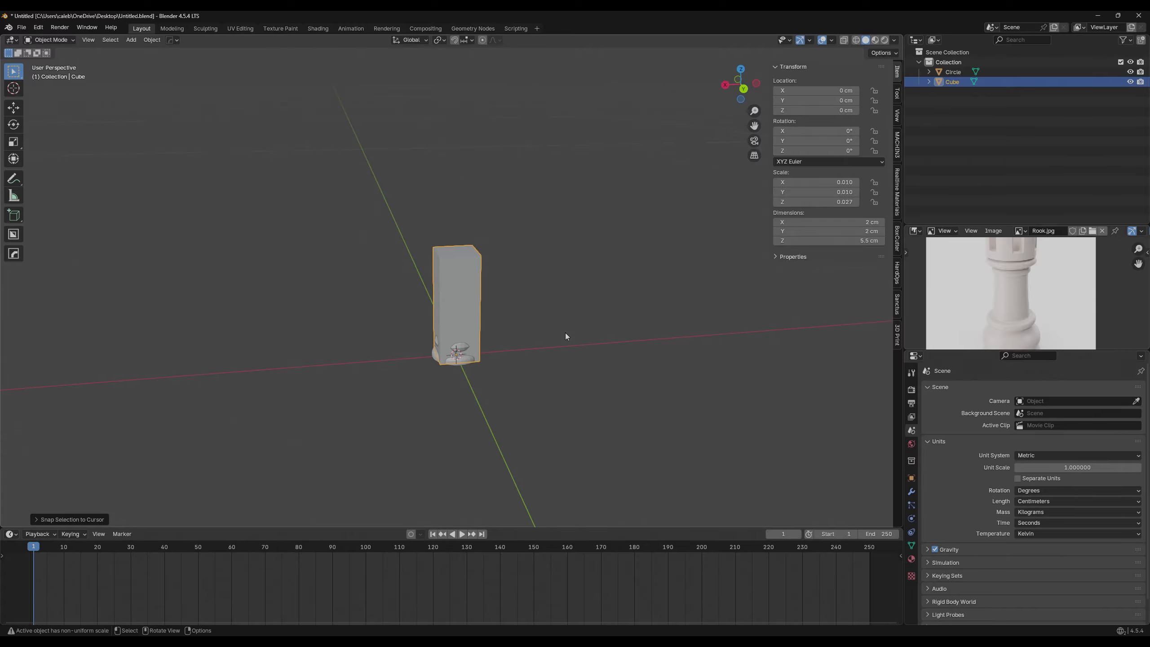
Move the cube about 3.5 cm along the X axis so it stands beside the rook base.
{"action": "key", "text": "g"}
{"action": "key", "text": "x"}
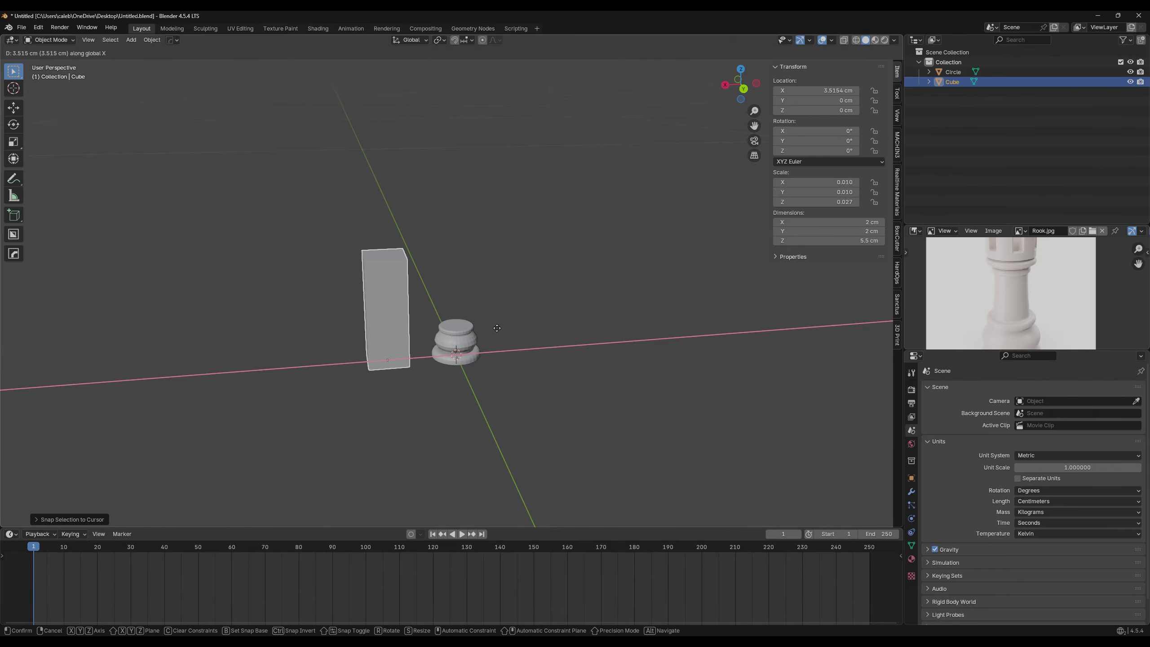
{"action": "left_click", "coordinate": [497, 332]}
Examine the cube's size and proportions against the neighbouring rook base.
{"action": "middle_click_drag", "start_coordinate": [498, 332], "coordinate": [488, 294]}
{"action": "scroll", "coordinate": [500, 303], "scroll_direction": "up", "scroll_amount": 5}
{"action": "left_click", "coordinate": [511, 289]}
{"action": "left_click", "coordinate": [308, 296]}
{"action": "mouse_move", "coordinate": [313, 255]}
{"action": "middle_mouse_down"}
{"action": "mouse_move", "coordinate": [343, 267]}
{"action": "mouse_move", "coordinate": [322, 259]}
{"action": "middle_mouse_up"}
{"action": "key", "text": "alt+a"}
{"action": "left_click", "coordinate": [323, 259]}
{"action": "left_click", "coordinate": [451, 258]}
{"action": "middle_click_drag", "start_coordinate": [462, 254], "coordinate": [468, 259]}
Open the rook base in Edit Mode and study the shaft in the reference image.
{"action": "left_click", "coordinate": [469, 353]}
{"action": "middle_click_drag", "start_coordinate": [469, 352], "coordinate": [507, 324]}
{"action": "scroll", "coordinate": [482, 376], "scroll_direction": "up", "scroll_amount": 3}
{"action": "key", "text": "Tab"}
{"action": "mouse_move", "coordinate": [509, 324]}
{"action": "middle_mouse_down"}
{"action": "mouse_move", "coordinate": [526, 321]}
{"action": "mouse_move", "coordinate": [502, 320]}
{"action": "middle_mouse_up"}
{"action": "scroll", "coordinate": [520, 319], "scroll_direction": "down", "scroll_amount": 1}
{"action": "scroll", "coordinate": [1025, 297], "scroll_direction": "up", "scroll_amount": 3}
{"action": "mouse_move", "coordinate": [1013, 319]}
{"action": "middle_mouse_down"}
{"action": "mouse_move", "coordinate": [1051, 279]}
{"action": "mouse_move", "coordinate": [1039, 313]}
{"action": "mouse_move", "coordinate": [1015, 311]}
{"action": "middle_mouse_up"}
{"action": "scroll", "coordinate": [1038, 314], "scroll_direction": "down", "scroll_amount": 2}
{"action": "middle_click_drag", "start_coordinate": [509, 336], "coordinate": [588, 344]}
{"action": "scroll", "coordinate": [596, 345], "scroll_direction": "up", "scroll_amount": 4}
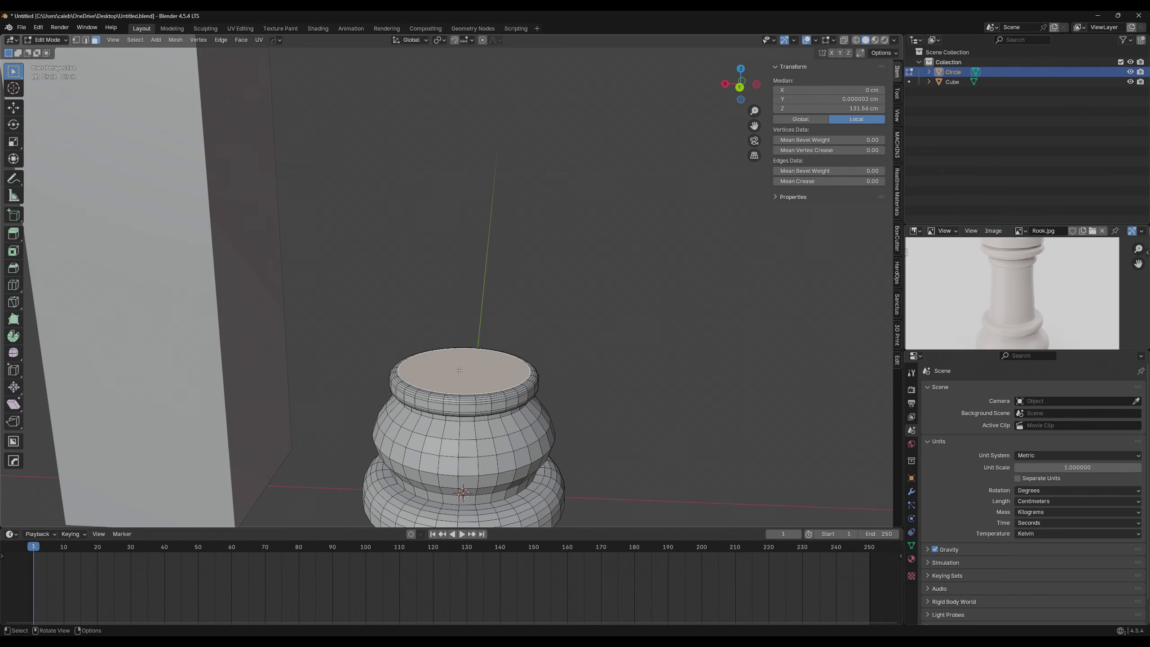
{"action": "scroll", "coordinate": [562, 368], "scroll_direction": "down", "scroll_amount": 4}
Extrude the selected top face straight up into a tall shaft that ends below the cube's top, and compare it with the reference.
{"action": "key", "text": "e"}
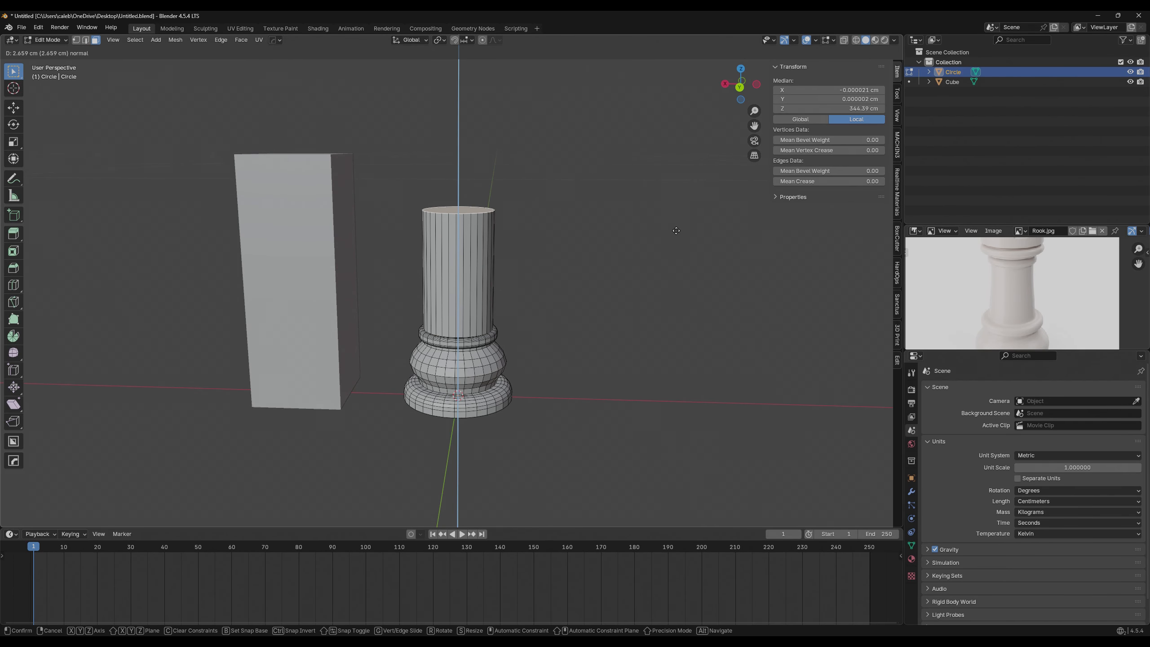
{"action": "left_click", "coordinate": [674, 245]}
{"action": "middle_click_drag", "start_coordinate": [676, 247], "coordinate": [662, 260]}
{"action": "key", "text": "Tab"}
{"action": "key", "text": "Tab"}
{"action": "scroll", "coordinate": [1021, 278], "scroll_direction": "up", "scroll_amount": 1}
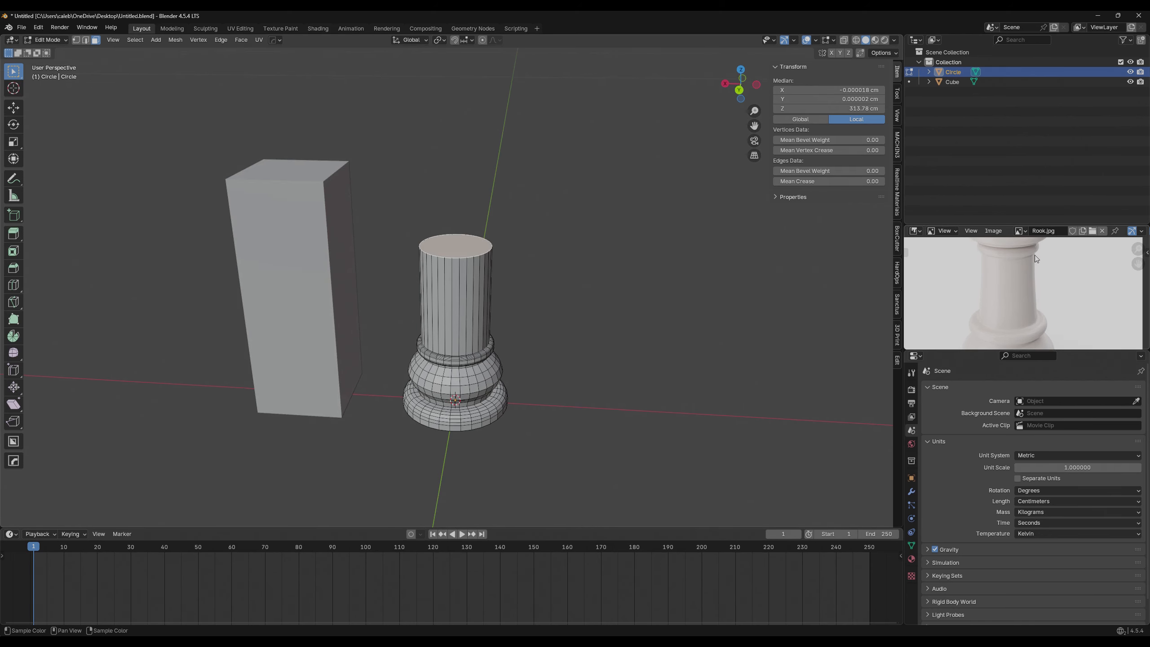
{"action": "scroll", "coordinate": [610, 283], "scroll_direction": "up", "scroll_amount": 3}
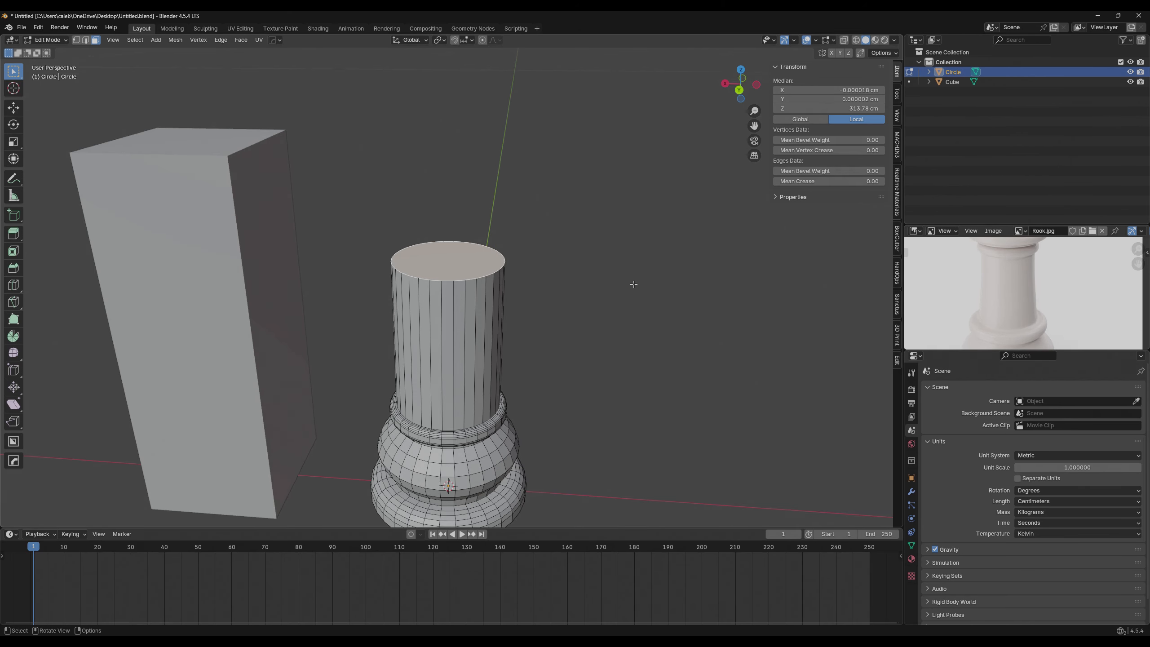
Scale the shaft's top face down so the shaft tapers slightly, and compare the taper with the reference image.
{"action": "key", "text": "s"}
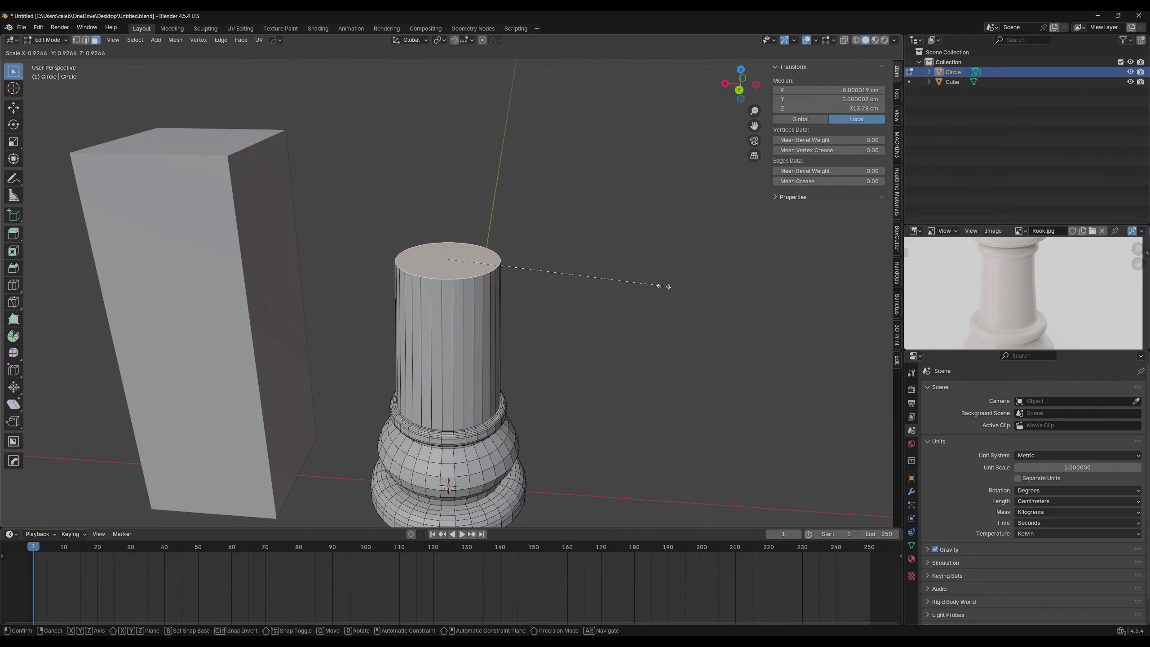
{"action": "left_click", "coordinate": [636, 280]}
{"action": "key", "text": "Tab"}
{"action": "middle_click_drag", "start_coordinate": [636, 279], "coordinate": [616, 280]}
{"action": "scroll", "coordinate": [630, 274], "scroll_direction": "down", "scroll_amount": 3}
{"action": "scroll", "coordinate": [587, 280], "scroll_direction": "up", "scroll_amount": 2}
{"action": "middle_click_drag", "start_coordinate": [533, 330], "coordinate": [532, 238]}
{"action": "middle_click_drag", "start_coordinate": [977, 284], "coordinate": [1001, 311]}
{"action": "scroll", "coordinate": [974, 304], "scroll_direction": "up", "scroll_amount": 1}
{"action": "scroll", "coordinate": [976, 303], "scroll_direction": "up", "scroll_amount": 2}
Extrude the shaft's top face about 0.3 cm straight up in Edit Mode to form a short collar.
{"action": "key", "text": "Tab"}
{"action": "scroll", "coordinate": [625, 269], "scroll_direction": "up", "scroll_amount": 4}
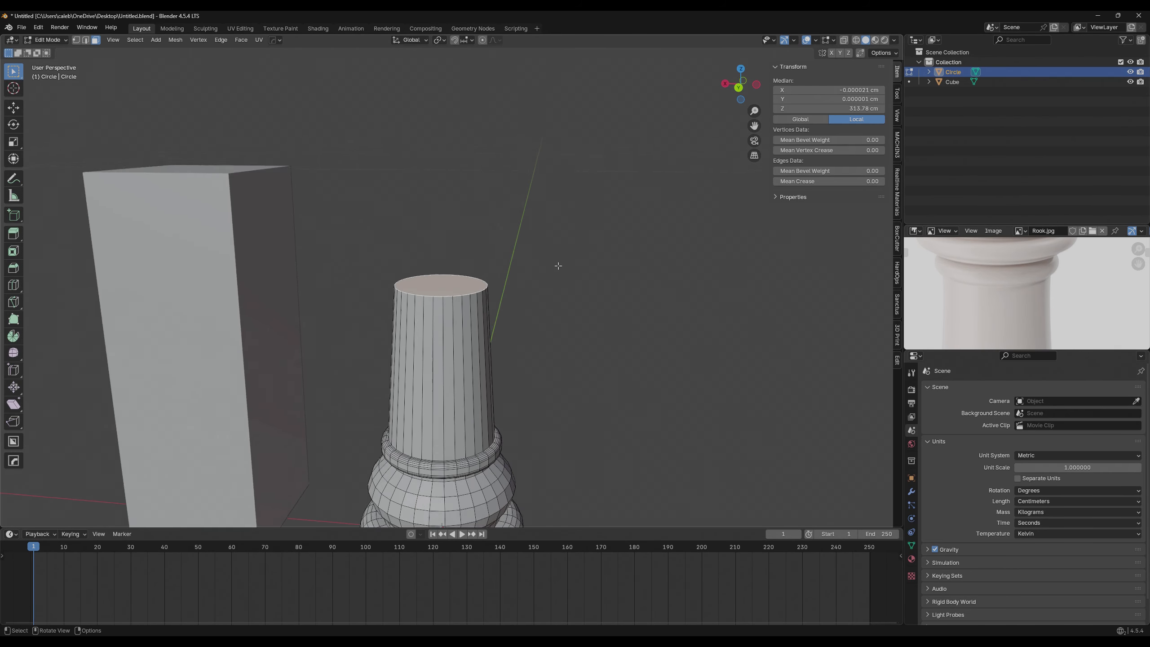
{"action": "mouse_move", "coordinate": [624, 270]}
{"action": "middle_mouse_down"}
{"action": "mouse_move", "coordinate": [612, 251]}
{"action": "mouse_move", "coordinate": [619, 261]}
{"action": "middle_mouse_up"}
{"action": "key", "text": "g"}
{"action": "key", "text": "z"}
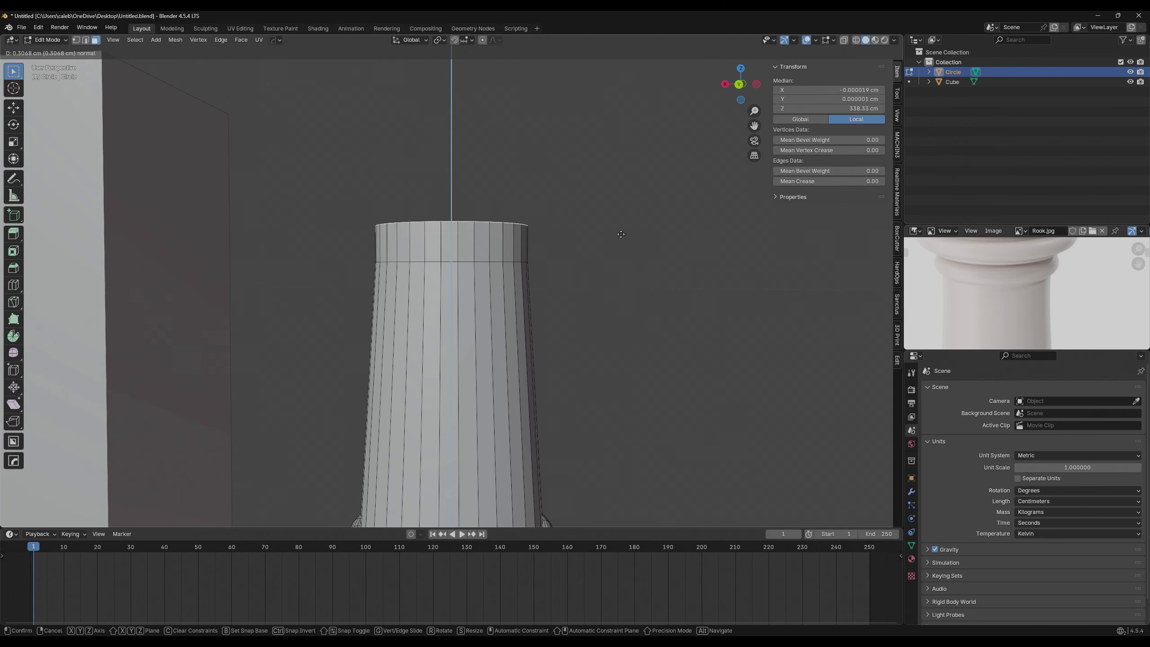
{"action": "left_click", "coordinate": [621, 234]}
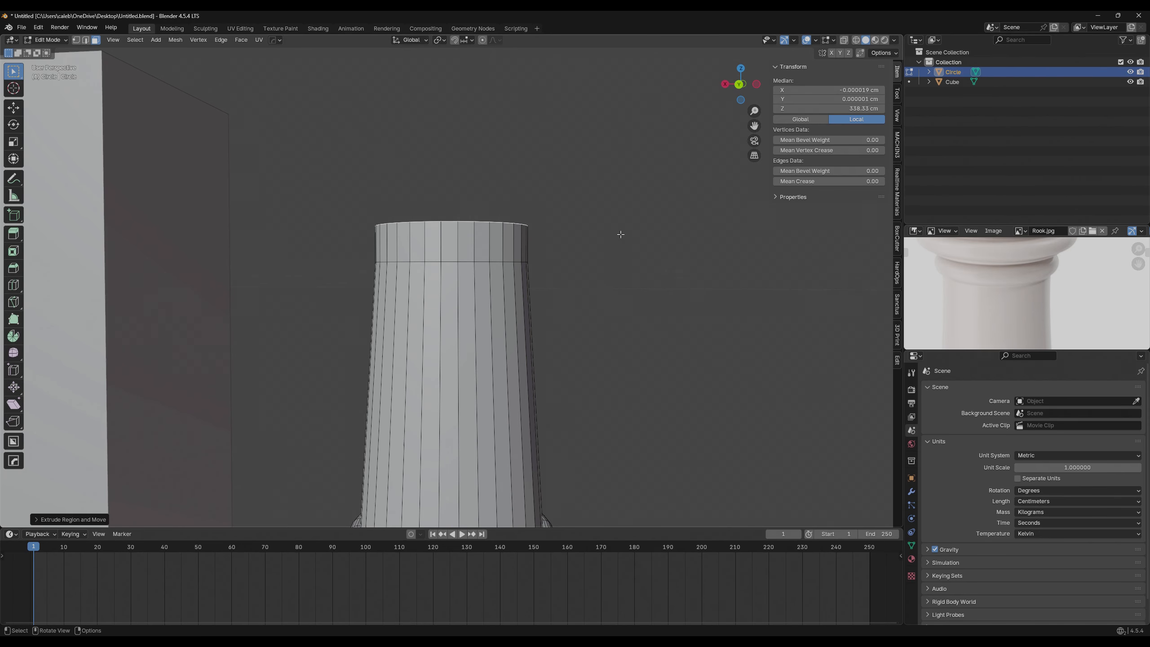
Add three evenly spaced loop cuts around the collar without sliding them.
{"action": "key", "text": "ctrl+r"}
{"action": "scroll", "coordinate": [455, 244], "scroll_direction": "up", "scroll_amount": 2}
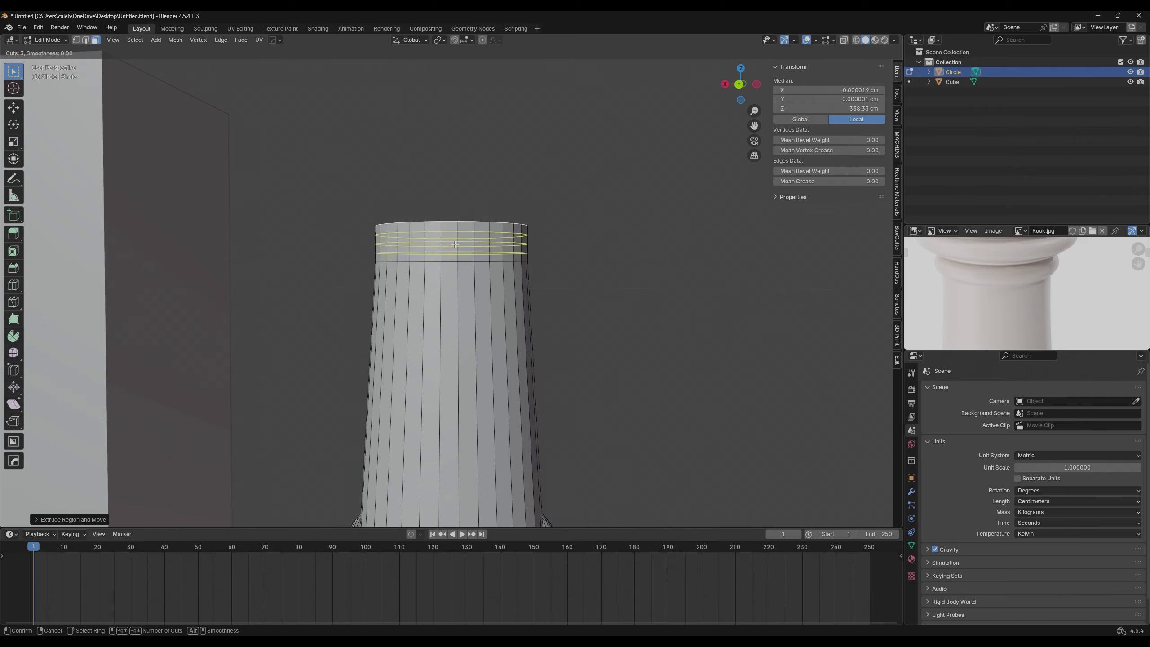
{"action": "left_click", "coordinate": [455, 244]}
{"action": "right_click", "coordinate": [452, 239]}
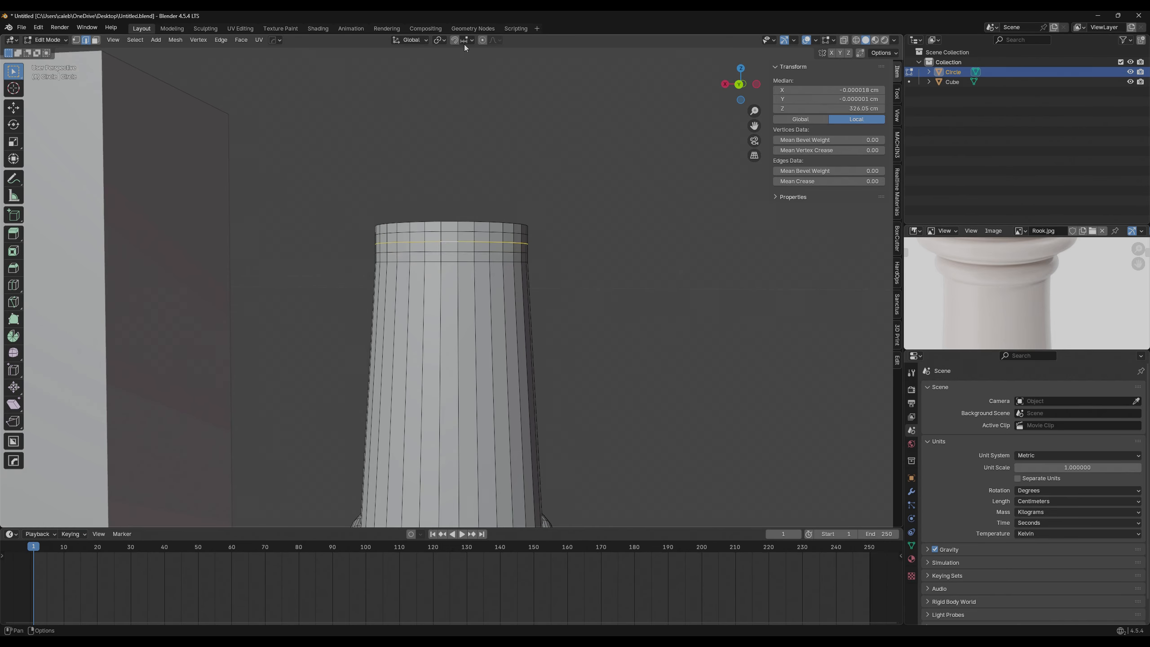
{"action": "key", "text": "s"}
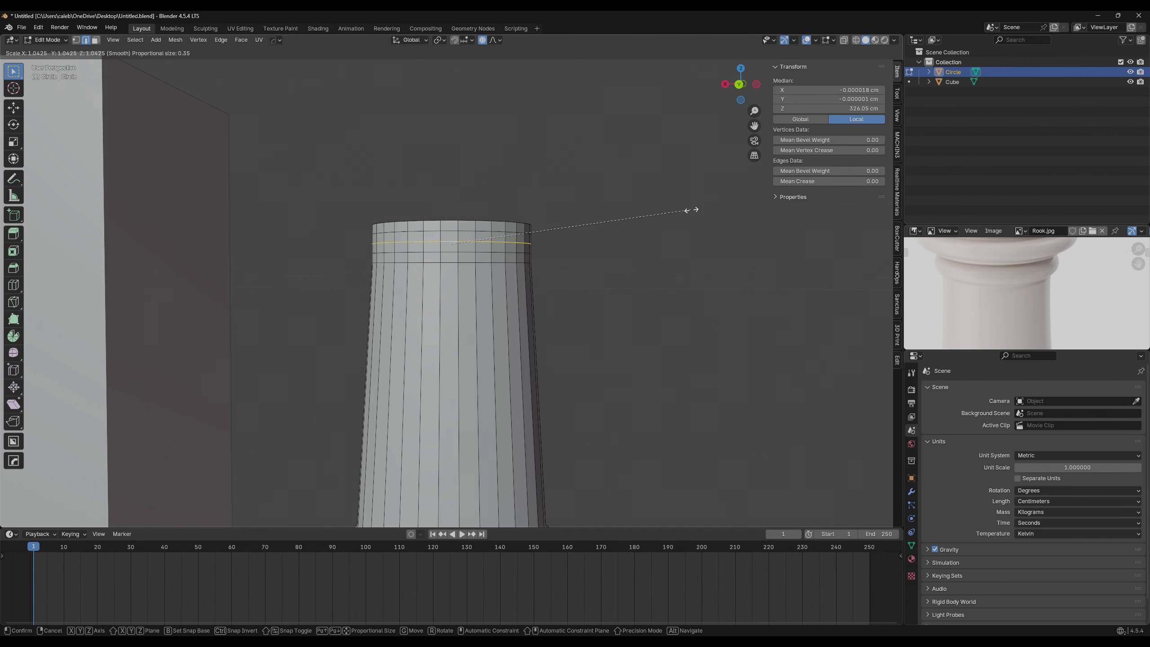
{"action": "scroll", "coordinate": [695, 222], "scroll_direction": "up", "scroll_amount": 20}
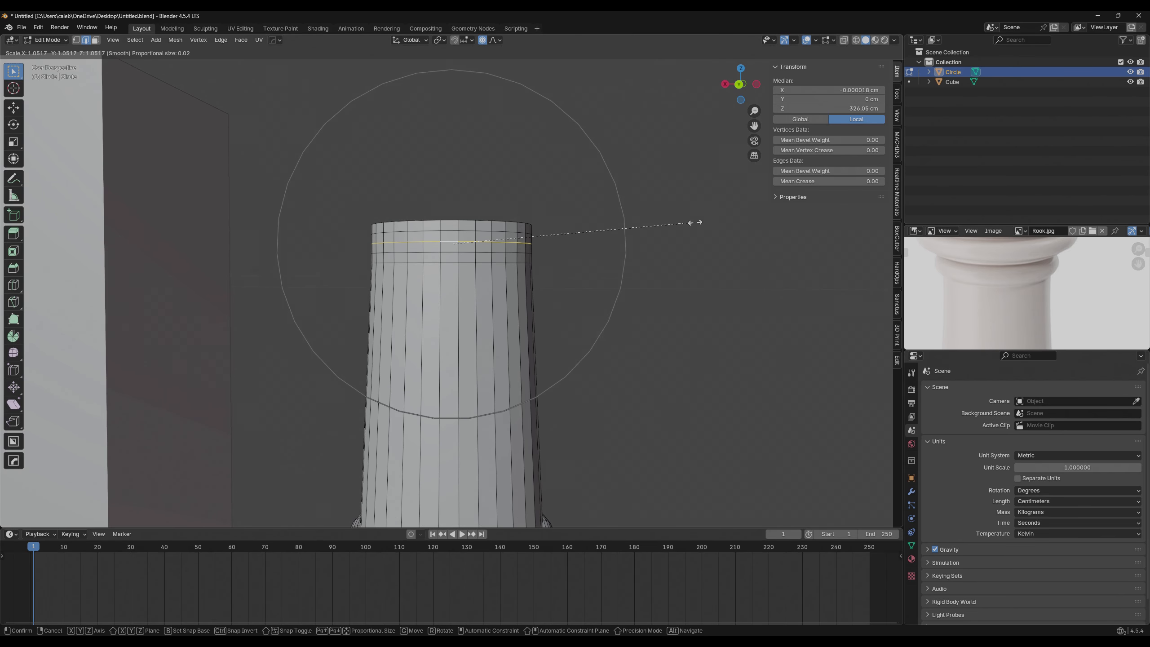
{"action": "scroll", "coordinate": [724, 223], "scroll_direction": "up", "scroll_amount": 6}
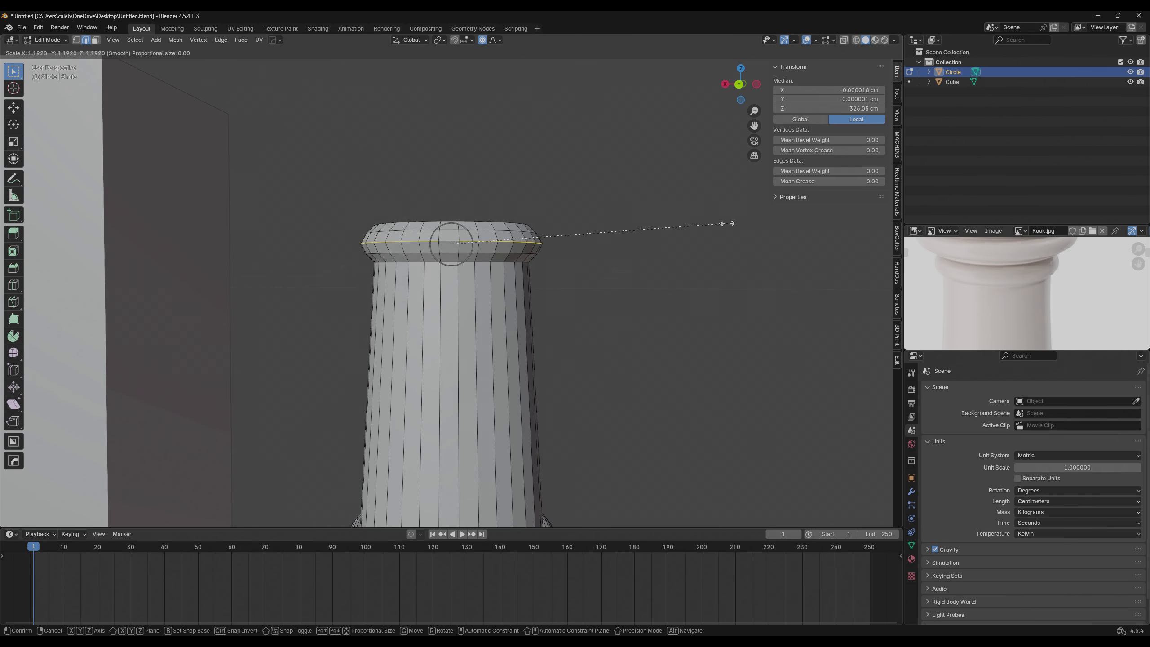
{"action": "scroll", "coordinate": [652, 252], "scroll_direction": "down", "scroll_amount": 10, "text": "alt"}
{"action": "scroll", "coordinate": [647, 249], "scroll_direction": "down", "scroll_amount": 20}
{"action": "scroll", "coordinate": [647, 248], "scroll_direction": "up", "scroll_amount": 20}
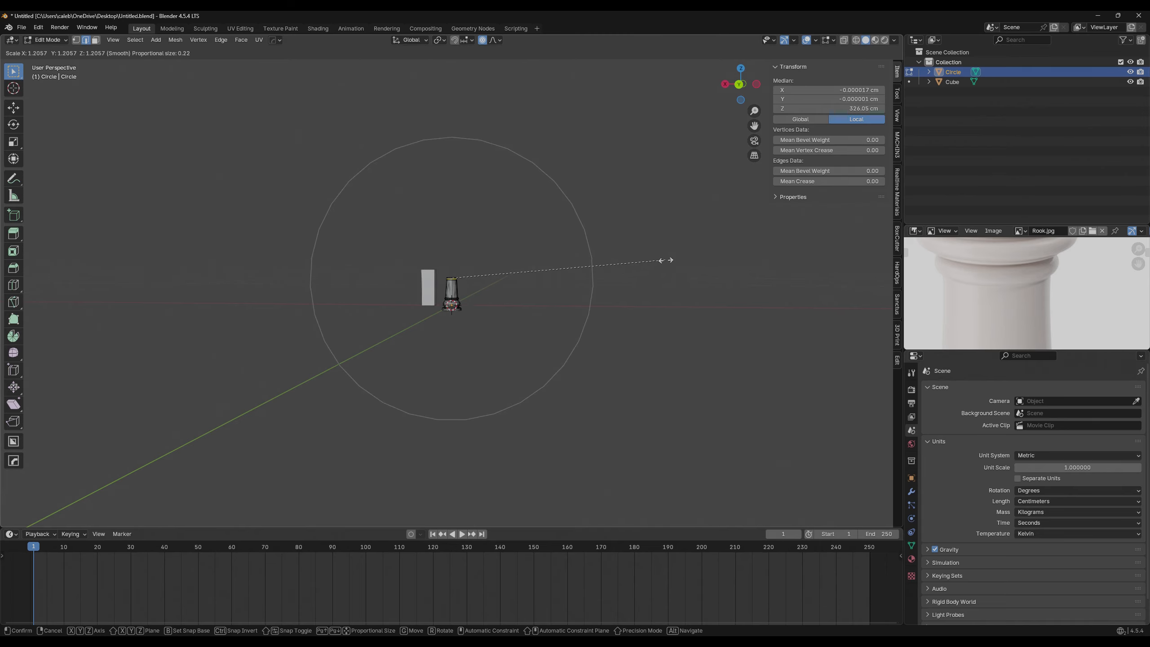
{"action": "left_click", "coordinate": [661, 261]}
{"action": "scroll", "coordinate": [635, 265], "scroll_direction": "up", "scroll_amount": 10}
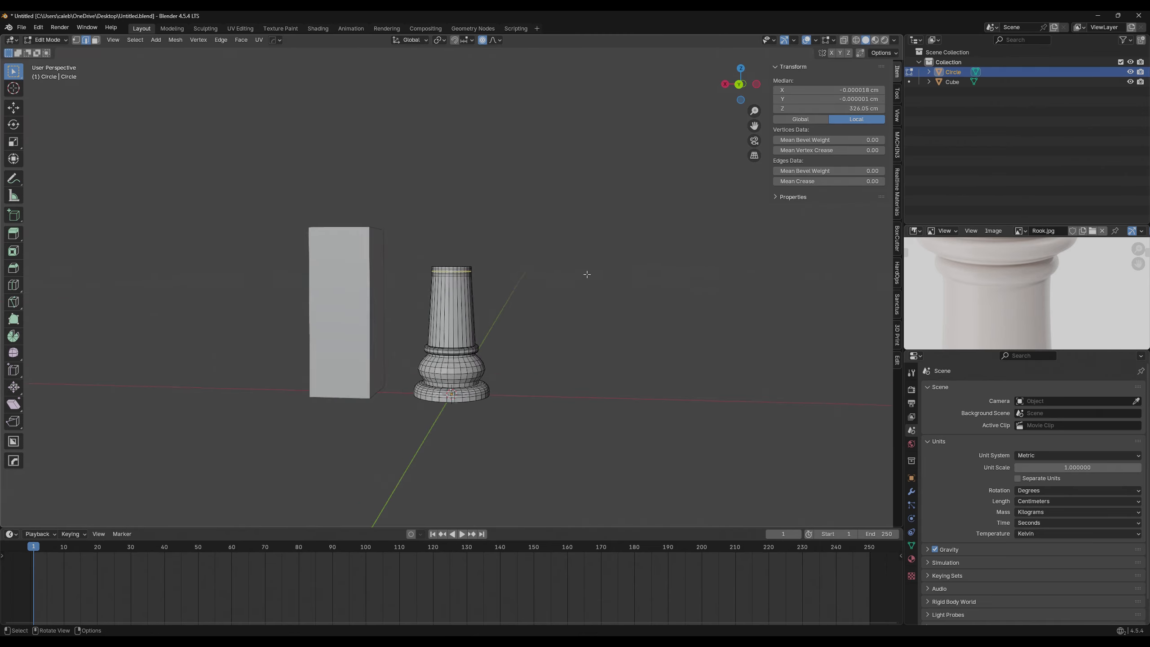
Scale the collar's middle edge loop to about 1.14 with a small smooth proportional falloff so the collar bulges outward.
{"action": "key", "text": "s"}
{"action": "scroll", "coordinate": [612, 247], "scroll_direction": "up", "scroll_amount": 5}
{"action": "scroll", "coordinate": [616, 244], "scroll_direction": "down", "scroll_amount": 6}
{"action": "scroll", "coordinate": [661, 237], "scroll_direction": "up", "scroll_amount": 8}
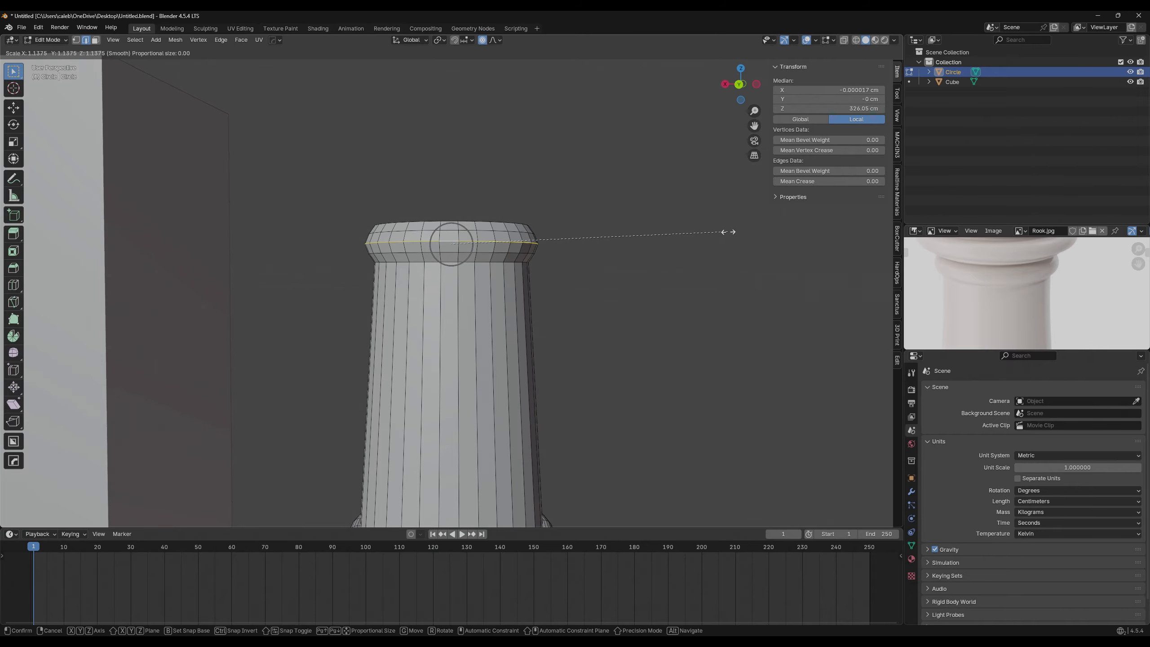
{"action": "left_click", "coordinate": [726, 232]}
Examine the bulged collar in Object Mode against the collar and head in the reference image.
{"action": "key", "text": "Tab"}
{"action": "scroll", "coordinate": [481, 292], "scroll_direction": "down", "scroll_amount": 5}
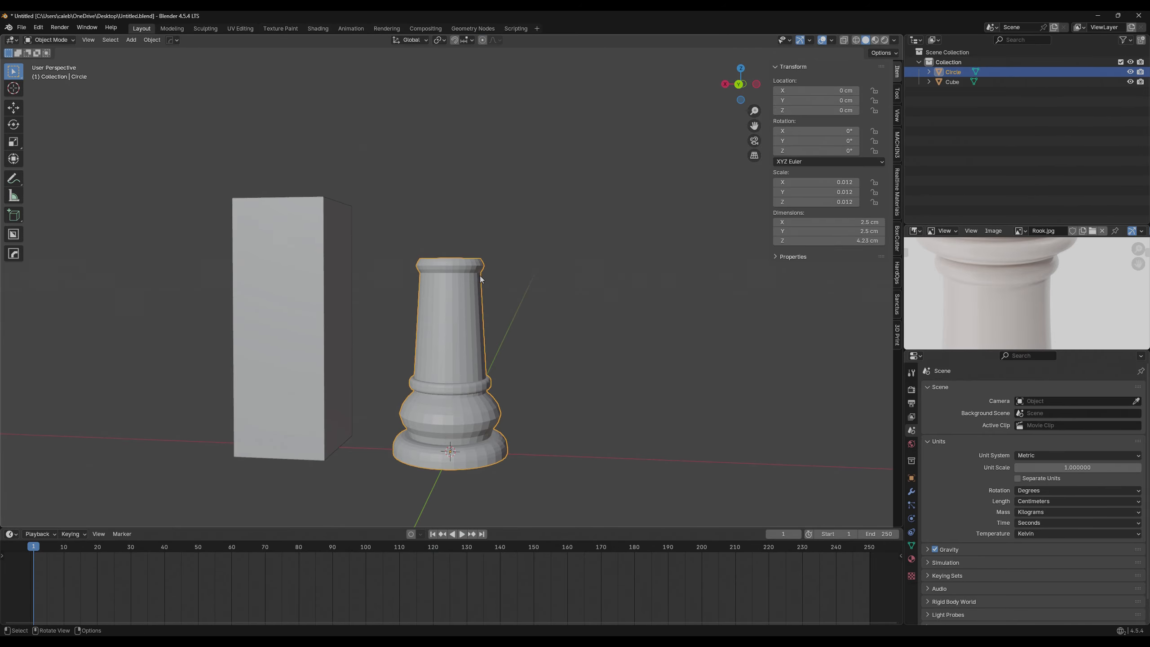
{"action": "scroll", "coordinate": [1046, 282], "scroll_direction": "down", "scroll_amount": 1}
{"action": "mouse_move", "coordinate": [652, 241]}
{"action": "middle_mouse_down", "text": "shift"}
{"action": "mouse_move", "coordinate": [659, 261]}
{"action": "mouse_move", "coordinate": [651, 250]}
{"action": "middle_mouse_up", "text": "shift"}
{"action": "scroll", "coordinate": [659, 261], "scroll_direction": "up", "scroll_amount": 3}
{"action": "middle_click_drag", "start_coordinate": [1032, 267], "coordinate": [1012, 279]}
{"action": "scroll", "coordinate": [1010, 274], "scroll_direction": "down", "scroll_amount": 1}
{"action": "scroll", "coordinate": [610, 324], "scroll_direction": "down", "scroll_amount": 3}
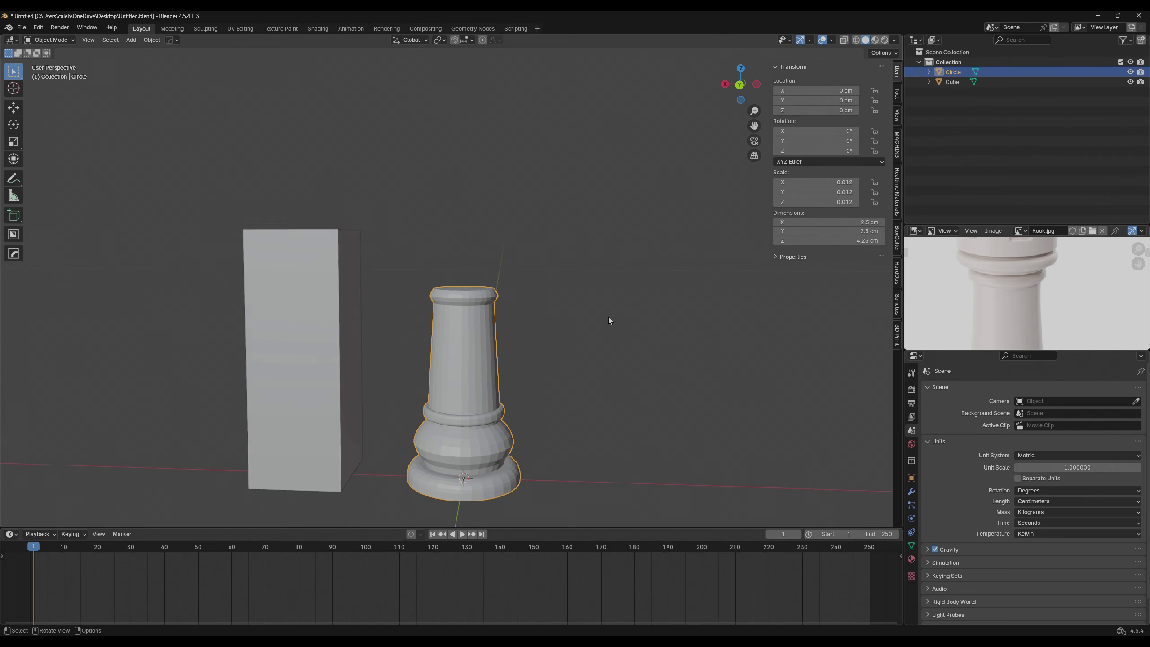
Select the collar's top face in Edit Mode and extrude it a short distance upward as a narrow neck.
{"action": "key", "text": "Tab"}
{"action": "middle_click_drag", "start_coordinate": [611, 324], "coordinate": [521, 326]}
{"action": "scroll", "coordinate": [469, 320], "scroll_direction": "up", "scroll_amount": 3}
{"action": "key", "text": "alt+a"}
{"action": "left_click", "coordinate": [469, 320]}
{"action": "middle_click_drag", "start_coordinate": [607, 333], "coordinate": [675, 307]}
{"action": "scroll", "coordinate": [617, 317], "scroll_direction": "up", "scroll_amount": 3}
{"action": "key", "text": "e"}
{"action": "left_click", "coordinate": [683, 311]}
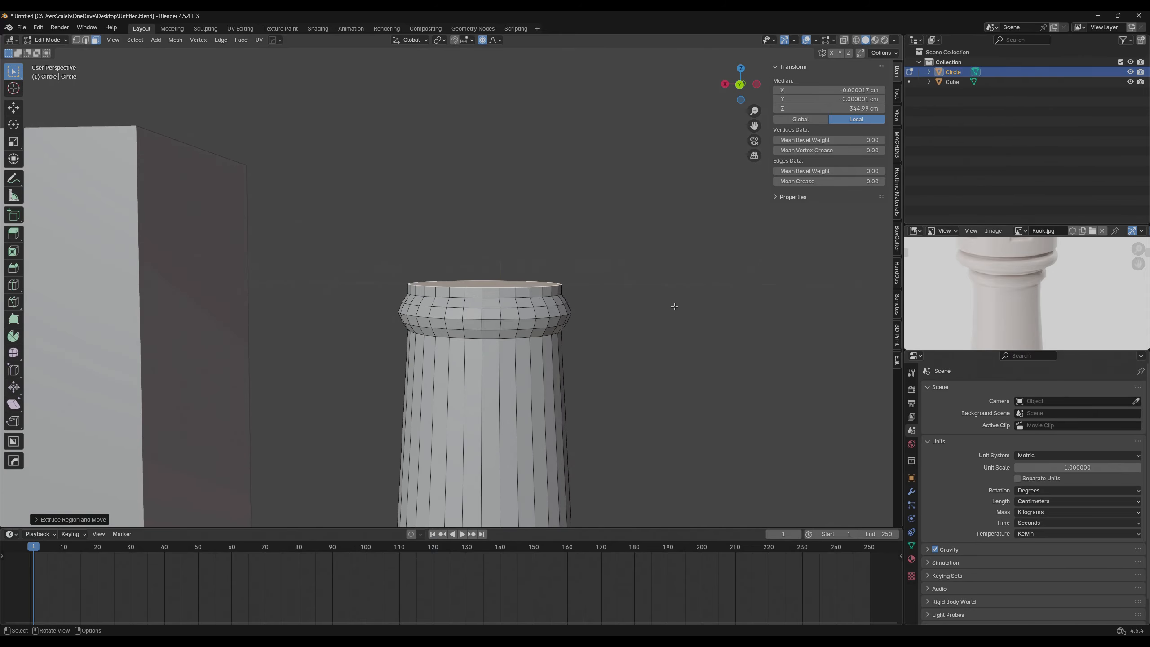
Study the head in the reference image and extrude the top face about 0.3 cm higher to form it.
{"action": "middle_click_drag", "start_coordinate": [1059, 291], "coordinate": [1060, 321]}
{"action": "scroll", "coordinate": [1009, 292], "scroll_direction": "up", "scroll_amount": 2}
{"action": "scroll", "coordinate": [1020, 292], "scroll_direction": "down", "scroll_amount": 2}
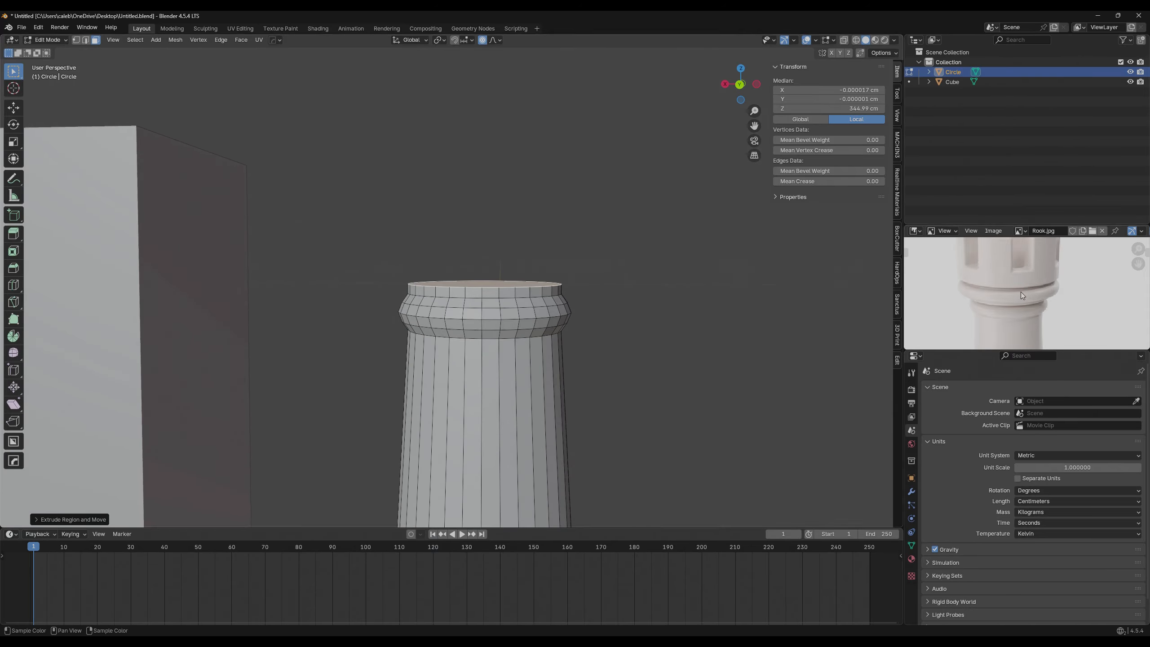
{"action": "middle_click_drag", "start_coordinate": [1011, 284], "coordinate": [1012, 280]}
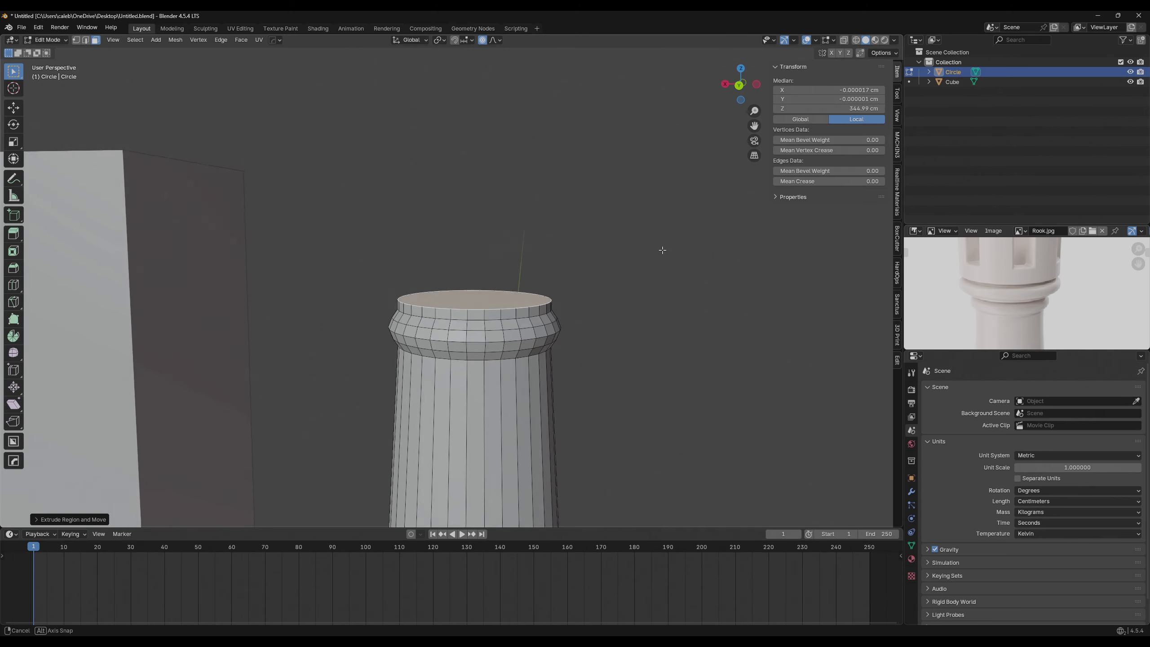
{"action": "key", "text": "e"}
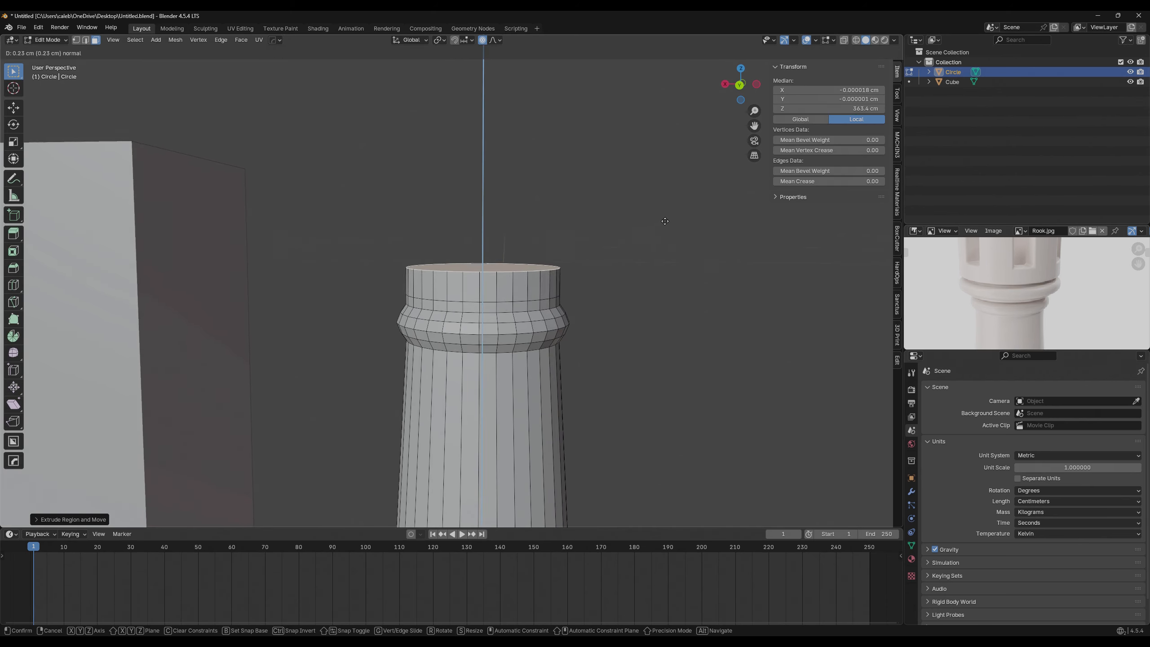
{"action": "left_click", "coordinate": [666, 213]}
{"action": "middle_click_drag", "start_coordinate": [1056, 283], "coordinate": [1056, 289]}
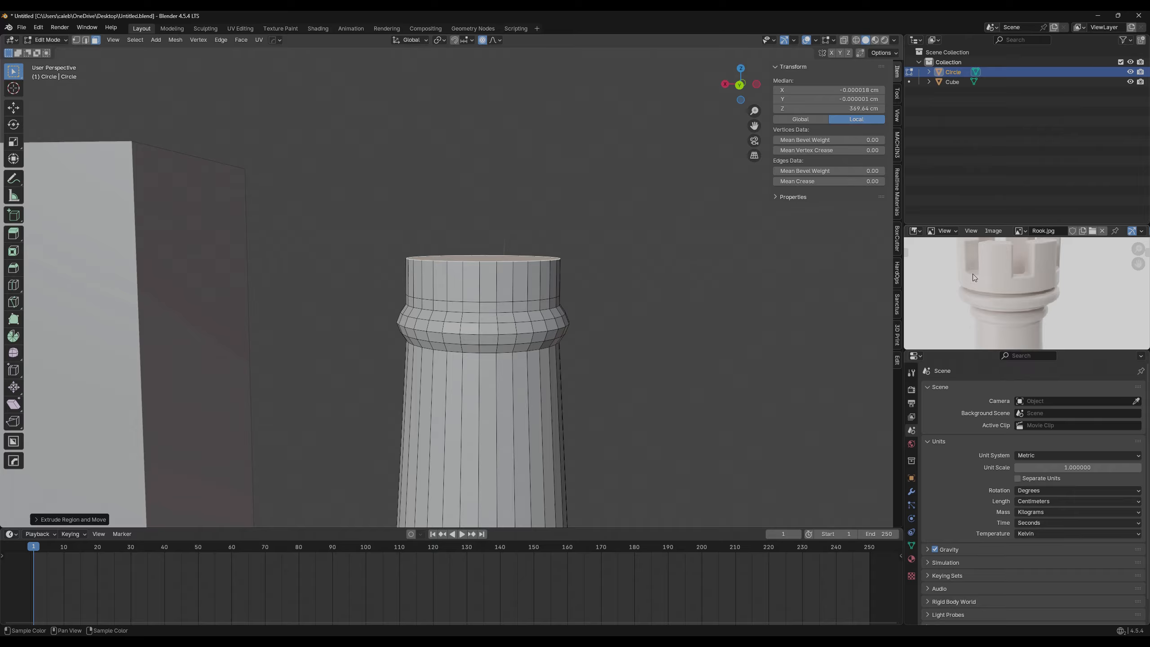
Extrude the head's ring of side faces in place and fatten it outward with proportional editing off, making the head wider than the neck.
{"action": "left_click", "coordinate": [474, 284], "text": "alt"}
{"action": "middle_click_drag", "start_coordinate": [473, 284], "coordinate": [419, 301]}
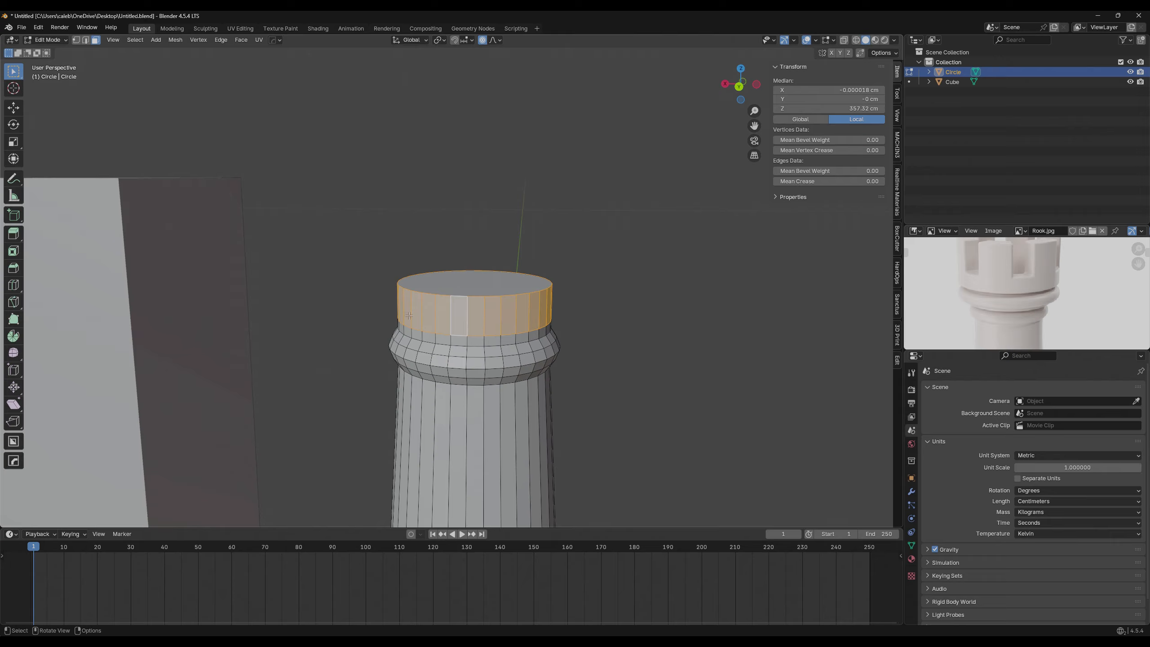
{"action": "middle_click_drag", "start_coordinate": [678, 287], "coordinate": [671, 290]}
{"action": "key", "text": "e"}
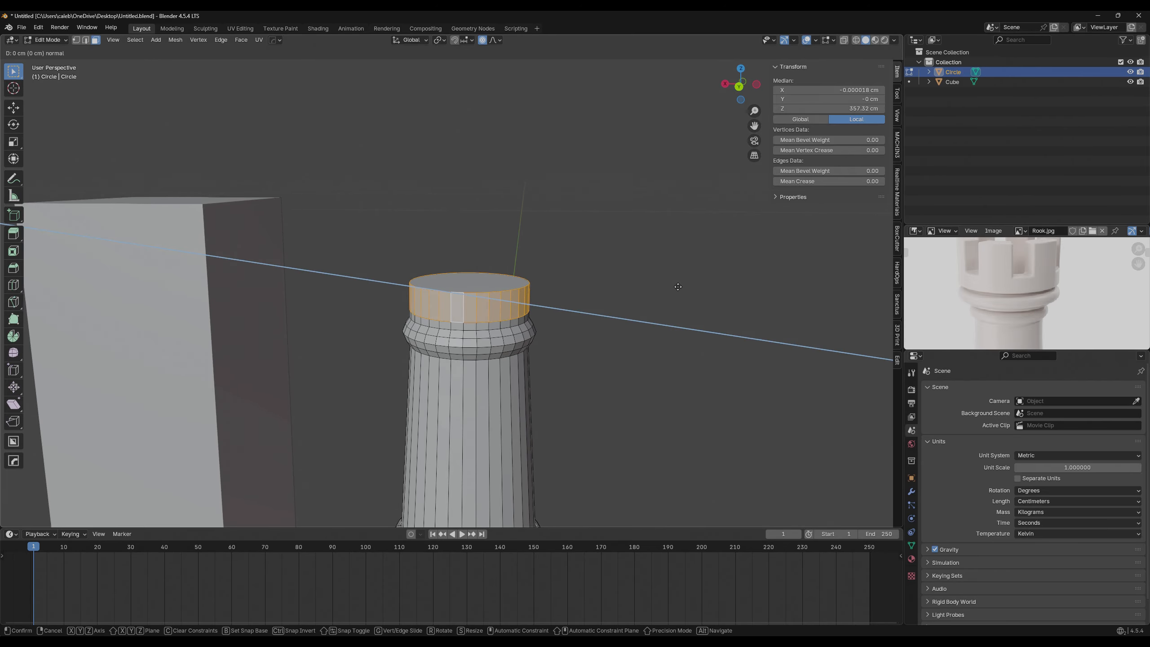
{"action": "left_click", "coordinate": [678, 287]}
{"action": "key", "text": "alt+s"}
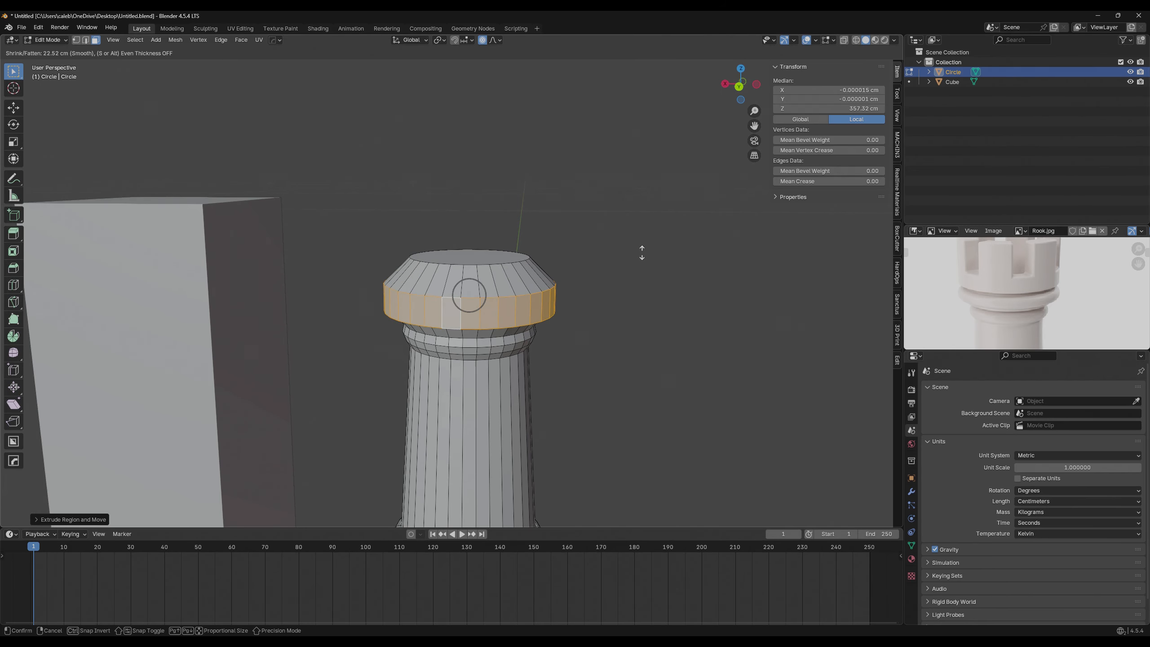
{"action": "key", "text": "Escape"}
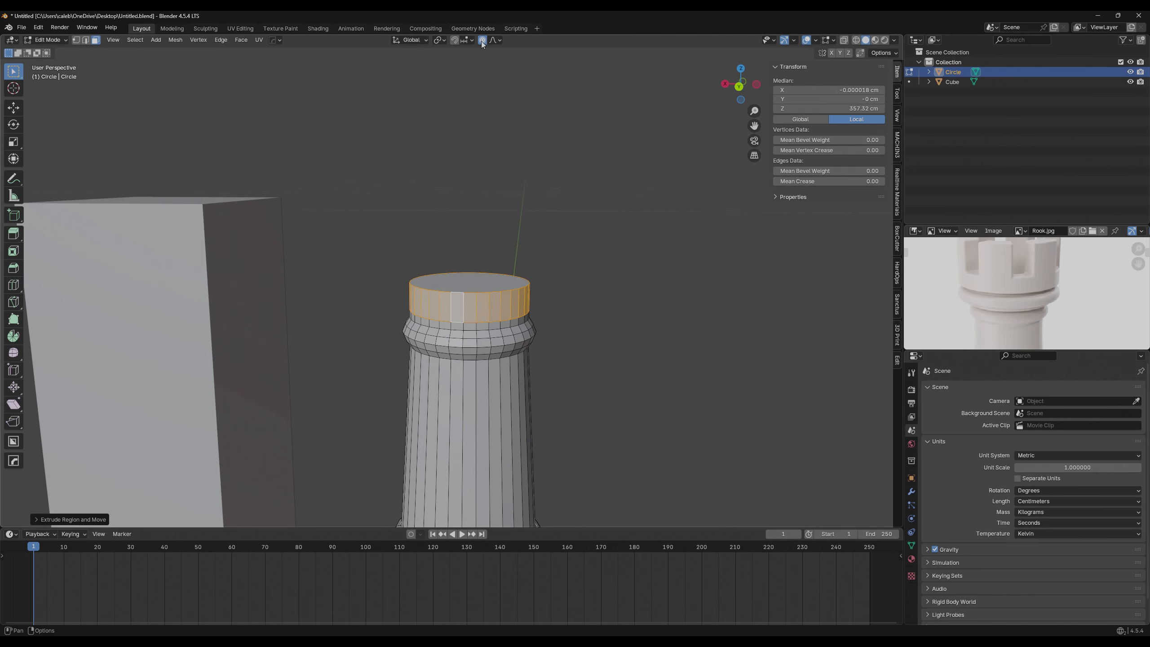
{"action": "key", "text": "alt+s"}
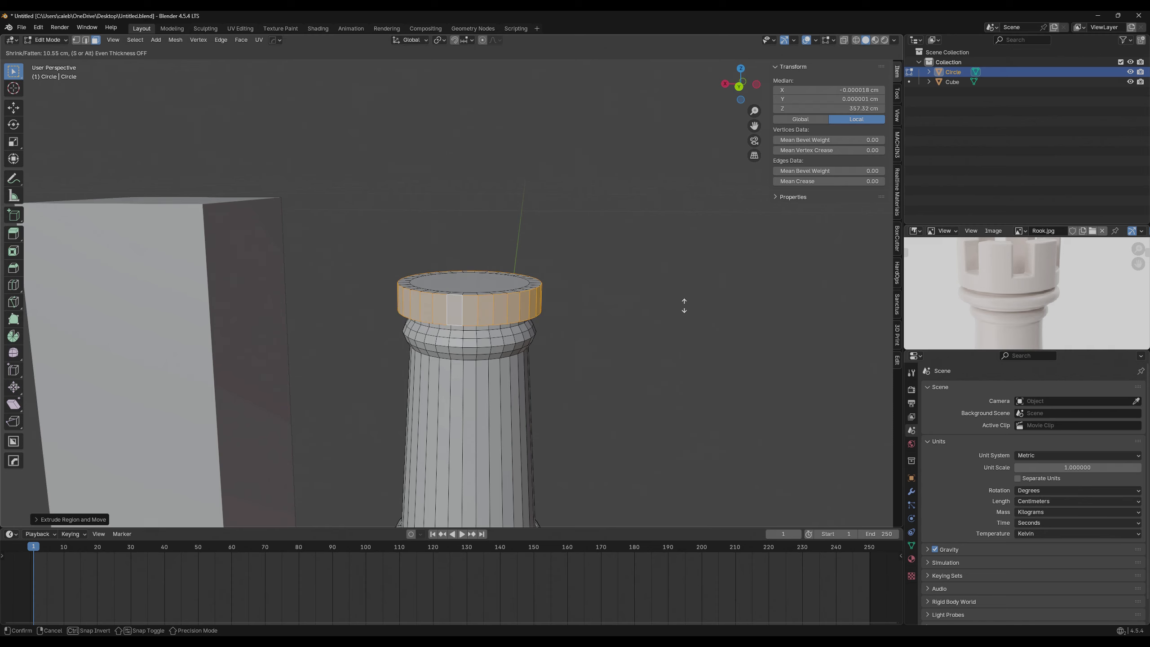
{"action": "left_click", "coordinate": [663, 253]}
Scale the head's central top face to about 0.8 to widen the rim, and compare it with the reference battlements.
{"action": "middle_click_drag", "start_coordinate": [662, 252], "coordinate": [634, 250]}
{"action": "left_click", "coordinate": [510, 301]}
{"action": "middle_click_drag", "start_coordinate": [517, 293], "coordinate": [590, 317]}
{"action": "middle_click_drag", "start_coordinate": [627, 379], "coordinate": [645, 330]}
{"action": "key", "text": "s"}
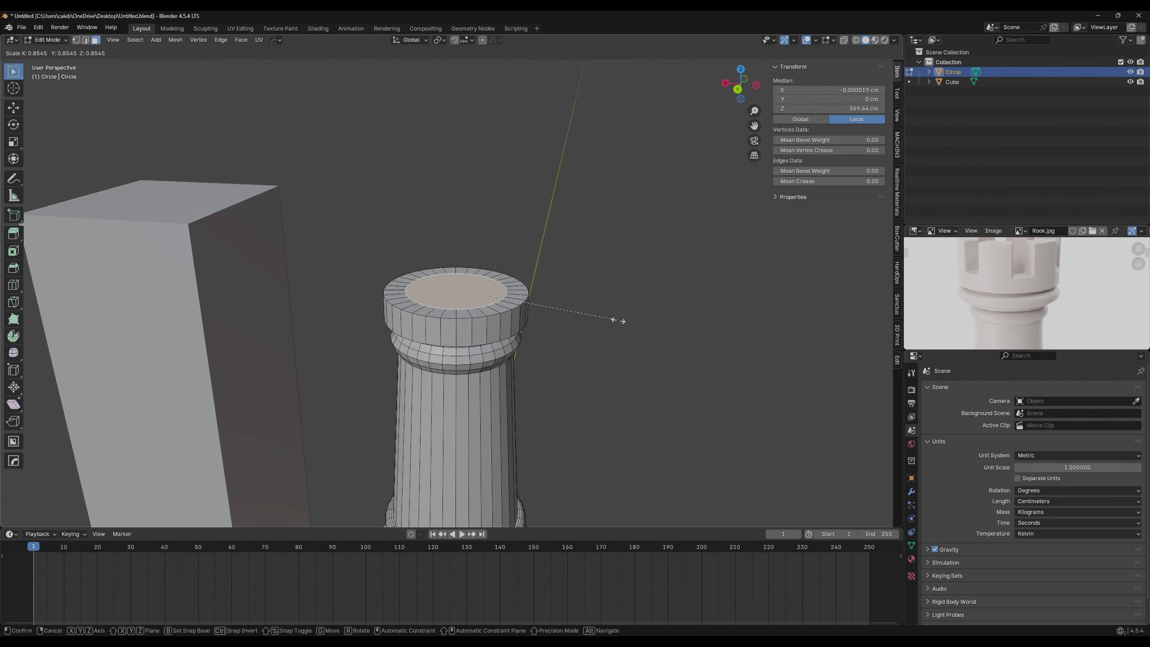
{"action": "left_click", "coordinate": [610, 317]}
{"action": "middle_click_drag", "start_coordinate": [1005, 253], "coordinate": [1001, 275]}
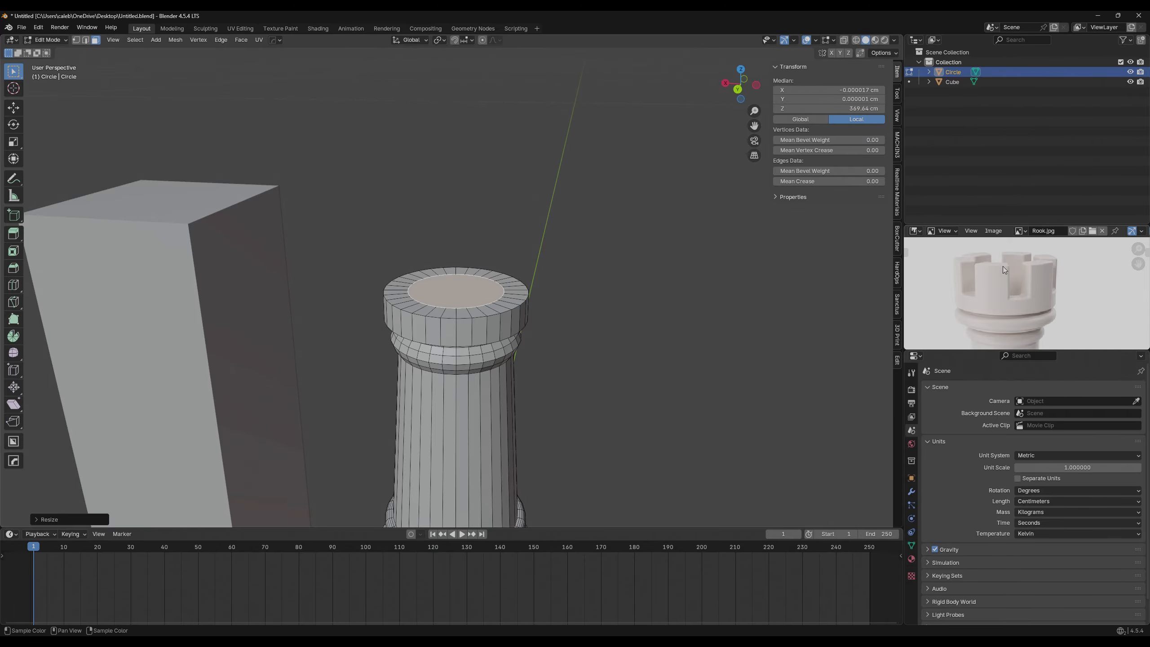
{"action": "middle_click_drag", "start_coordinate": [1003, 266], "coordinate": [1018, 277]}
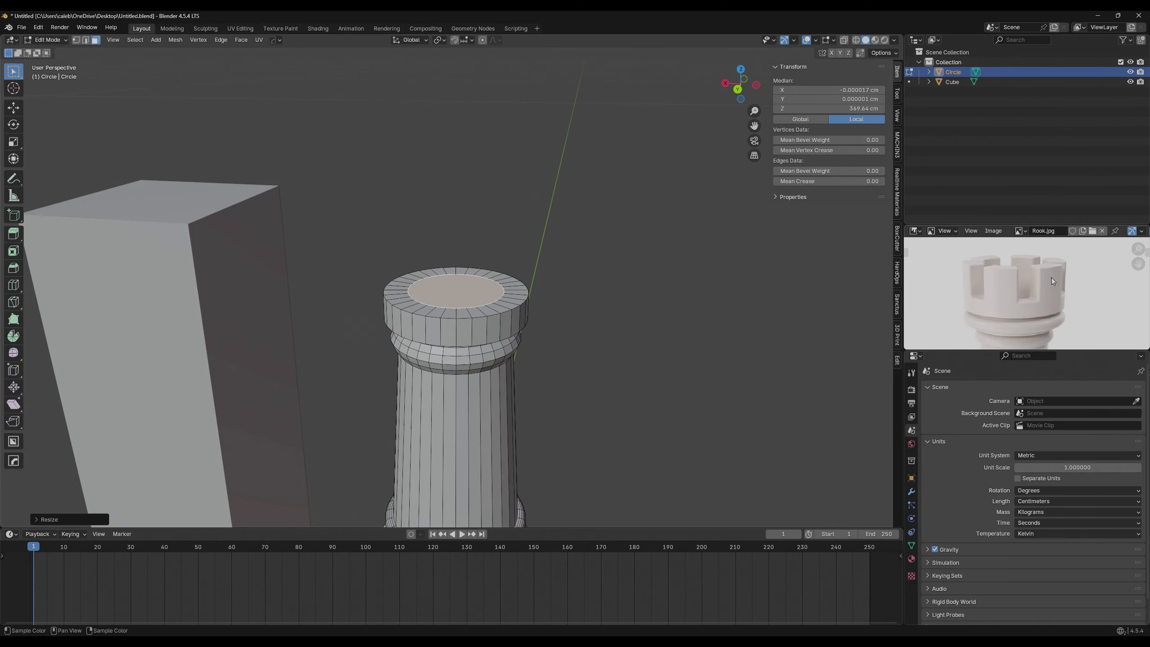
Examine how the rim's faces are divided, from an angle and from above.
{"action": "middle_click_drag", "start_coordinate": [585, 297], "coordinate": [563, 298]}
{"action": "scroll", "coordinate": [544, 301], "scroll_direction": "up", "scroll_amount": 3}
{"action": "left_click", "coordinate": [428, 326]}
{"action": "middle_click_drag", "start_coordinate": [428, 326], "coordinate": [450, 327]}
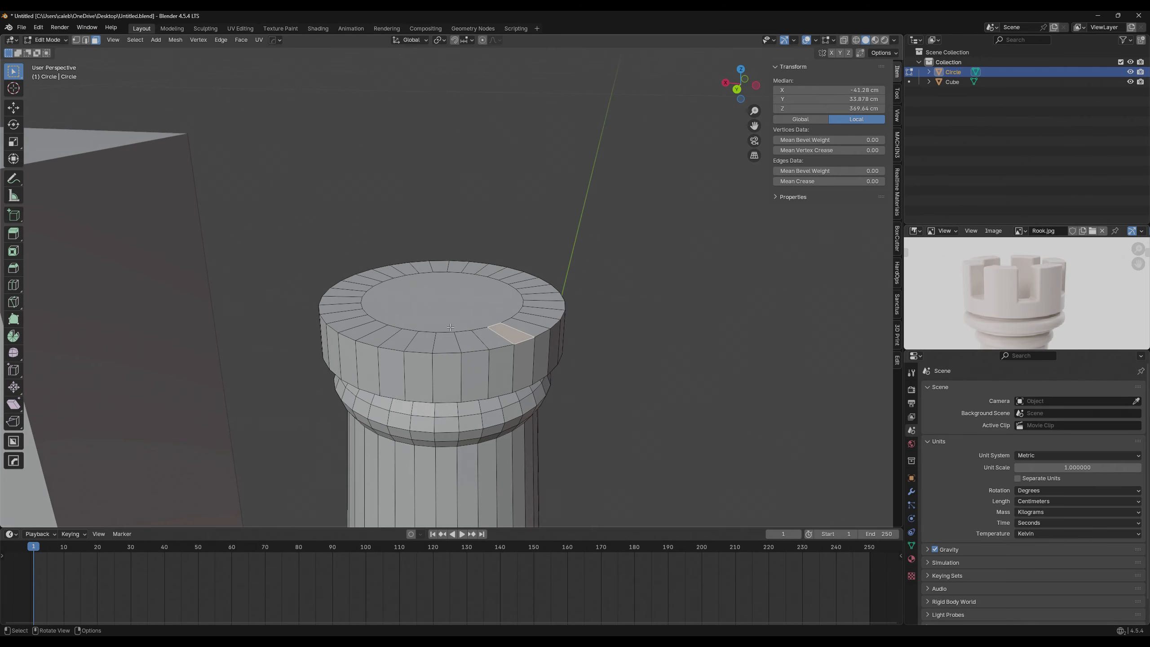
{"action": "key", "text": "KP_7"}
{"action": "middle_click_drag", "start_coordinate": [486, 135], "coordinate": [495, 334], "text": "shift"}
Return to Object Mode, deselect the rook and save the file.
{"action": "key", "text": "Tab"}
{"action": "scroll", "coordinate": [509, 275], "scroll_direction": "up", "scroll_amount": 2}
{"action": "scroll", "coordinate": [510, 275], "scroll_direction": "down", "scroll_amount": 4}
{"action": "middle_click_drag", "start_coordinate": [510, 275], "coordinate": [537, 231]}
{"action": "left_click", "coordinate": [658, 236]}
{"action": "key", "text": "ctrl+s"}
Bevel the lower outer edge loop of the head with an offset of about 5 cm and one segment, and check the shape in Object Mode.
{"action": "left_click", "coordinate": [525, 270]}
{"action": "key", "text": "Tab"}
{"action": "scroll", "coordinate": [521, 213], "scroll_direction": "up", "scroll_amount": 2}
{"action": "middle_click_drag", "start_coordinate": [508, 196], "coordinate": [456, 181], "text": "shift"}
{"action": "scroll", "coordinate": [498, 213], "scroll_direction": "up", "scroll_amount": 2}
{"action": "key", "text": "2"}
{"action": "left_click", "coordinate": [473, 183], "text": "alt"}
{"action": "key", "text": "ctrl+b"}
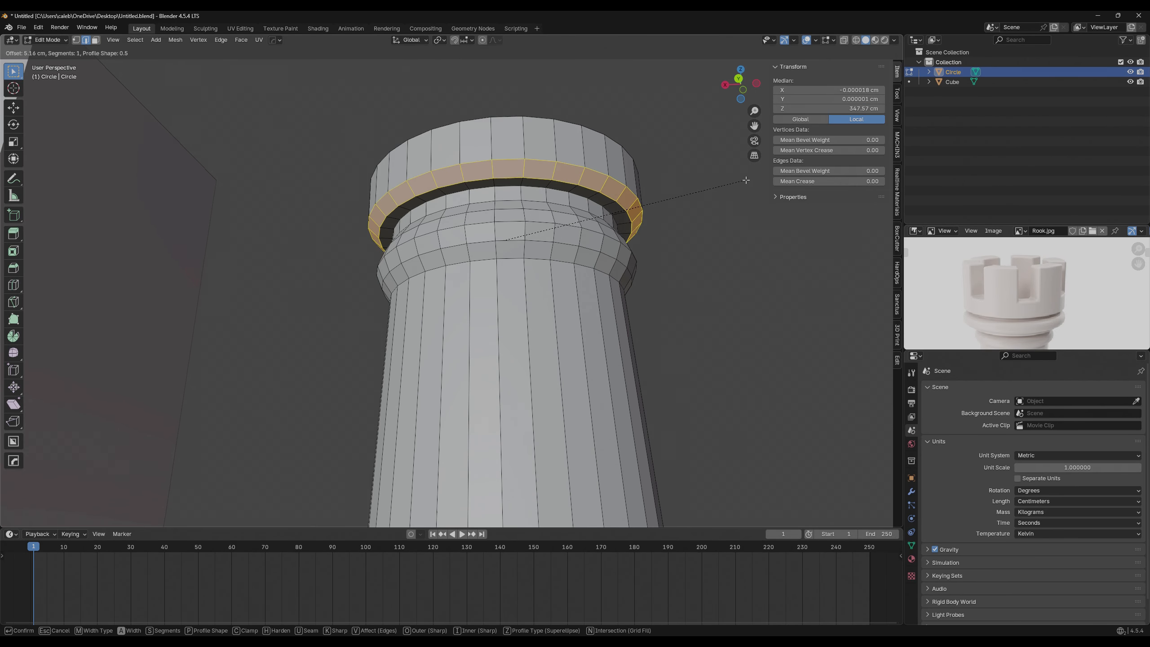
{"action": "left_click", "coordinate": [752, 179]}
{"action": "key", "text": "Tab"}
{"action": "scroll", "coordinate": [699, 270], "scroll_direction": "down", "scroll_amount": 3}
{"action": "middle_click_drag", "start_coordinate": [698, 270], "coordinate": [618, 289]}
Inspect the rim's faces from the top view in face selection mode for the battlement layout, and return to Object Mode.
{"action": "left_click", "coordinate": [476, 285]}
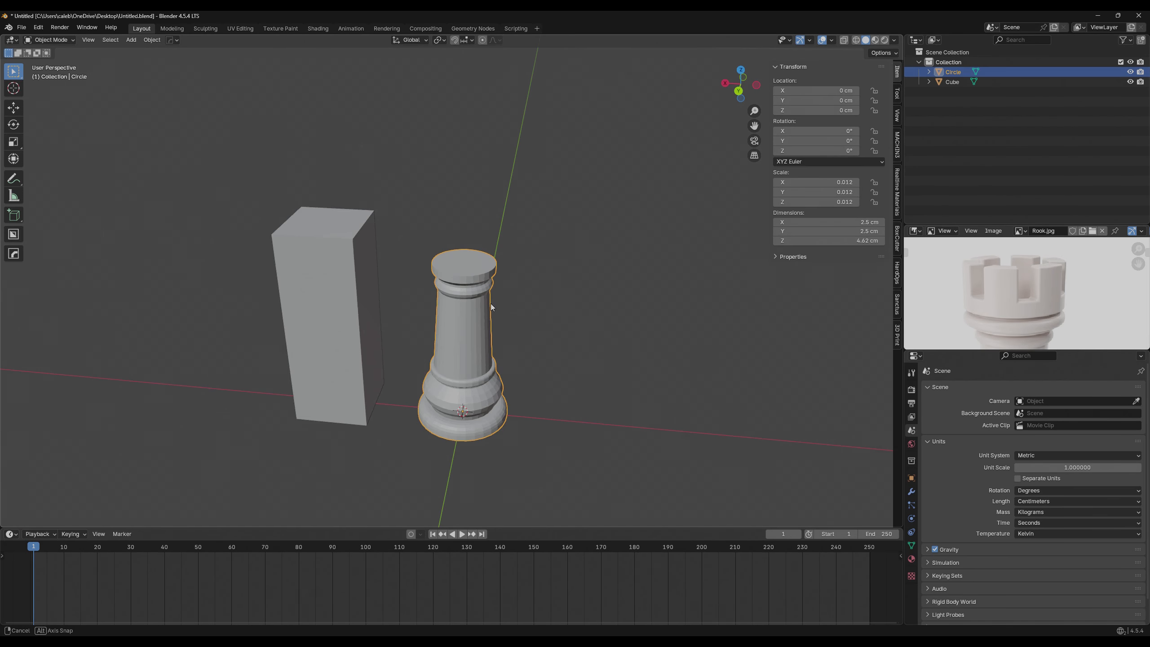
{"action": "key", "text": "Tab"}
{"action": "scroll", "coordinate": [492, 301], "scroll_direction": "up", "scroll_amount": 5}
{"action": "key", "text": "3"}
{"action": "key", "text": "KP_7"}
{"action": "middle_click_drag", "start_coordinate": [434, 268], "coordinate": [536, 224]}
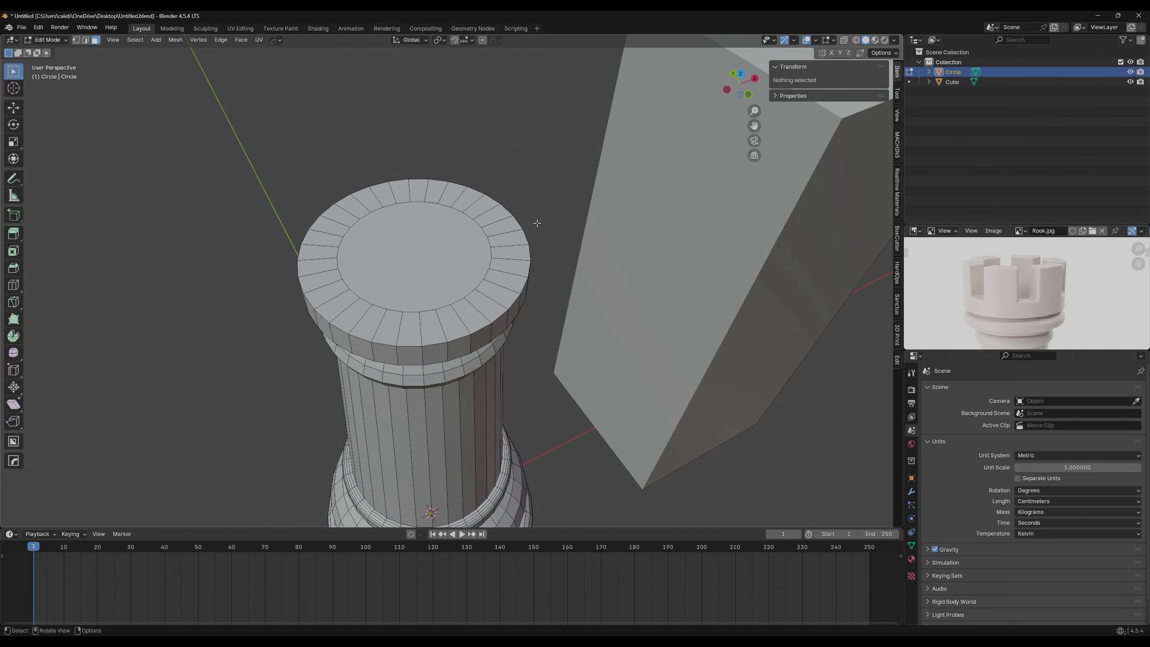
{"action": "key", "text": "KP_7"}
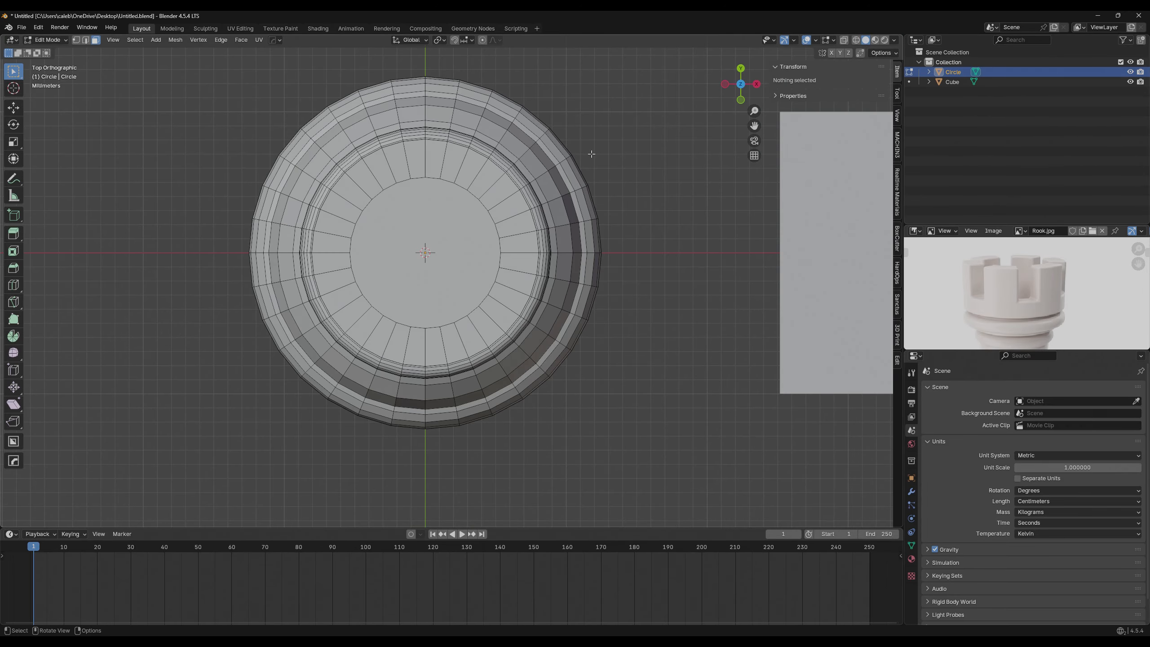
{"action": "scroll", "coordinate": [592, 154], "scroll_direction": "down", "scroll_amount": 5}
{"action": "middle_click_drag", "start_coordinate": [604, 187], "coordinate": [588, 234], "text": "shift"}
{"action": "middle_click_drag", "start_coordinate": [493, 314], "coordinate": [532, 249], "text": "shift"}
{"action": "scroll", "coordinate": [454, 177], "scroll_direction": "up", "scroll_amount": 4}
{"action": "middle_click_drag", "start_coordinate": [454, 177], "coordinate": [425, 224], "text": "shift"}
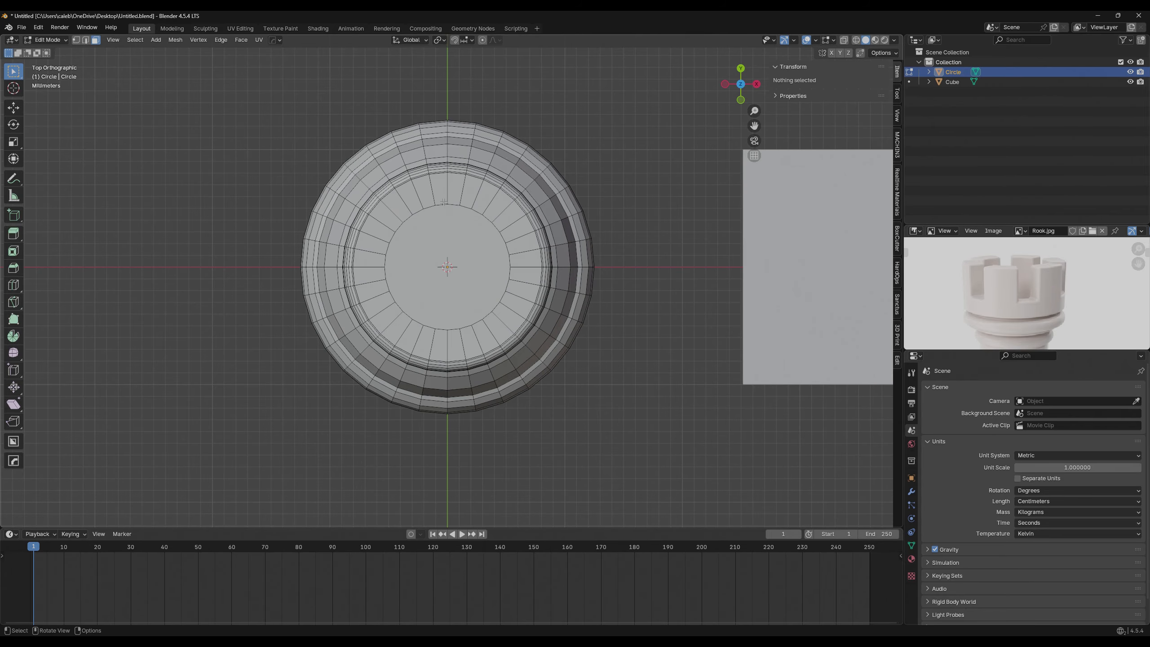
{"action": "left_click_drag", "start_coordinate": [408, 202], "coordinate": [456, 228]}
{"action": "left_click", "coordinate": [510, 216]}
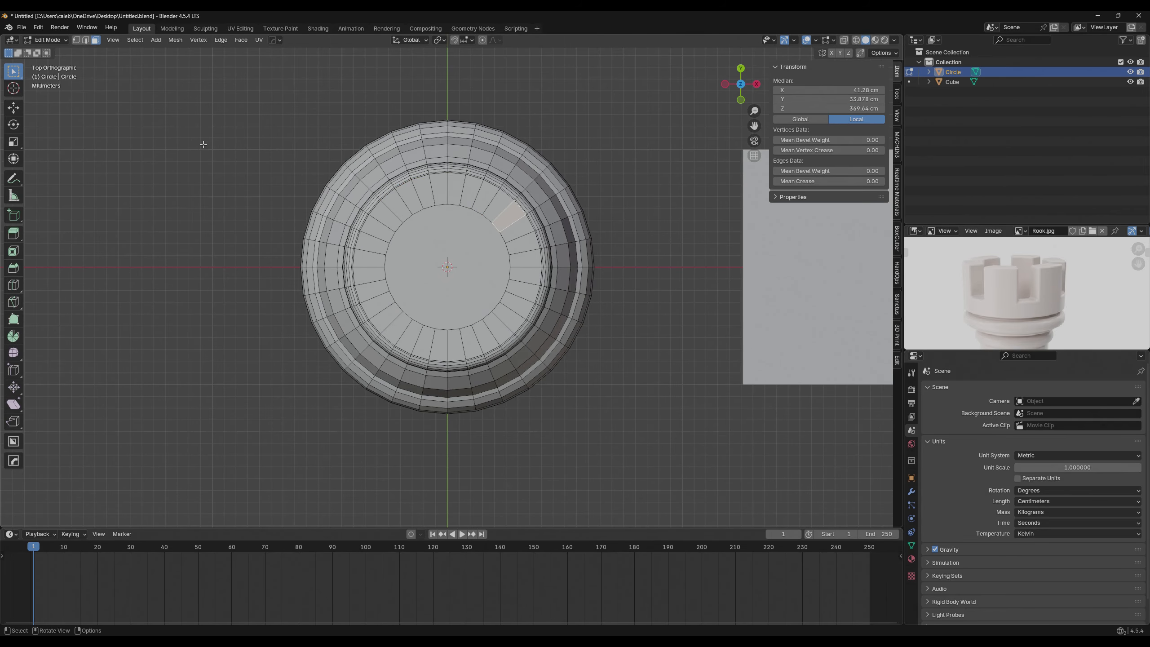
{"action": "middle_click_drag", "start_coordinate": [160, 99], "coordinate": [217, 50]}
{"action": "scroll", "coordinate": [289, 172], "scroll_direction": "down", "scroll_amount": 1}
{"action": "left_click", "coordinate": [470, 351]}
{"action": "key", "text": "Tab"}
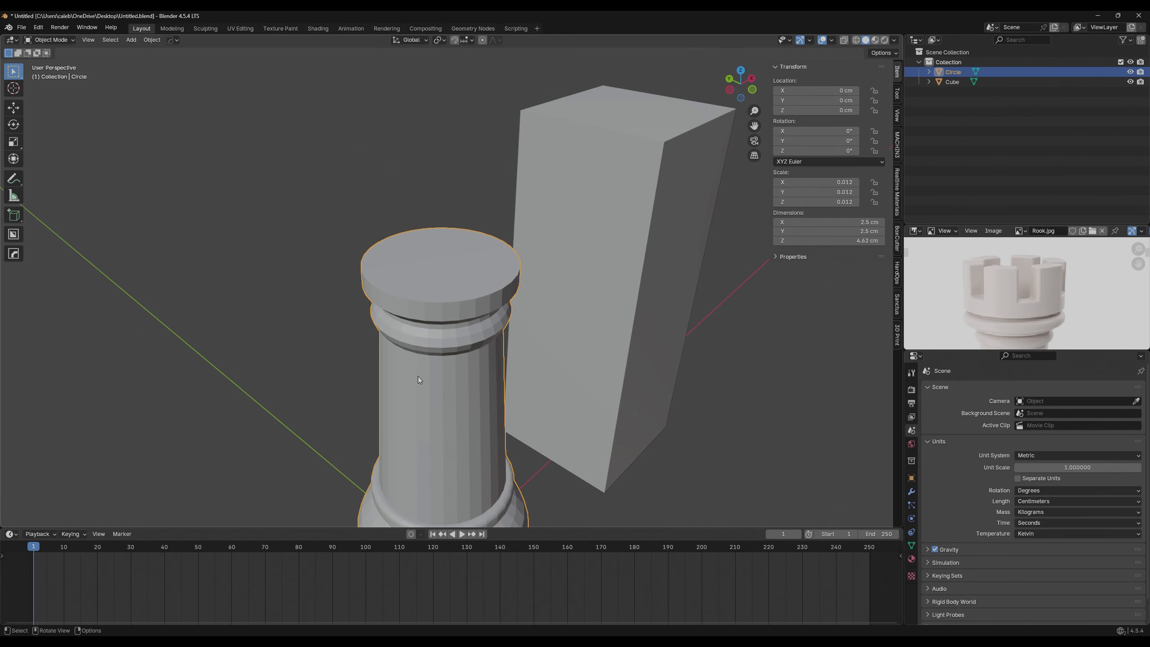
In Edit Mode from the top view, select four groups of six rim faces, leaving two-face gaps between the groups.
{"action": "middle_click_drag", "start_coordinate": [405, 361], "coordinate": [364, 321], "text": "shift"}
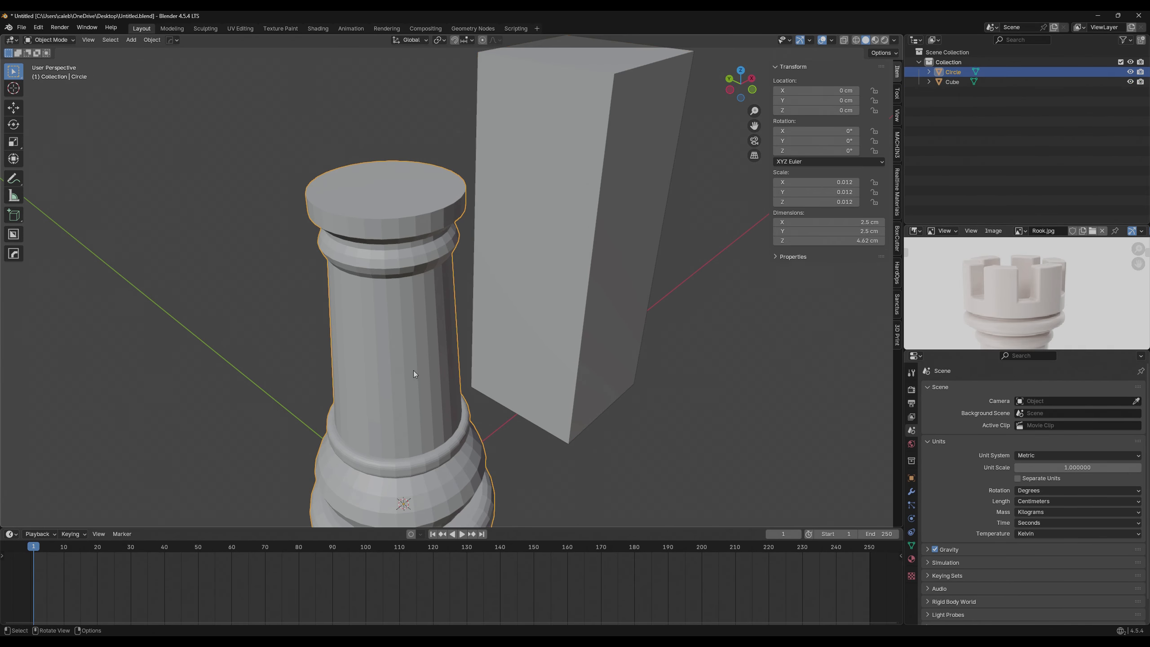
{"action": "left_click", "coordinate": [89, 40]}
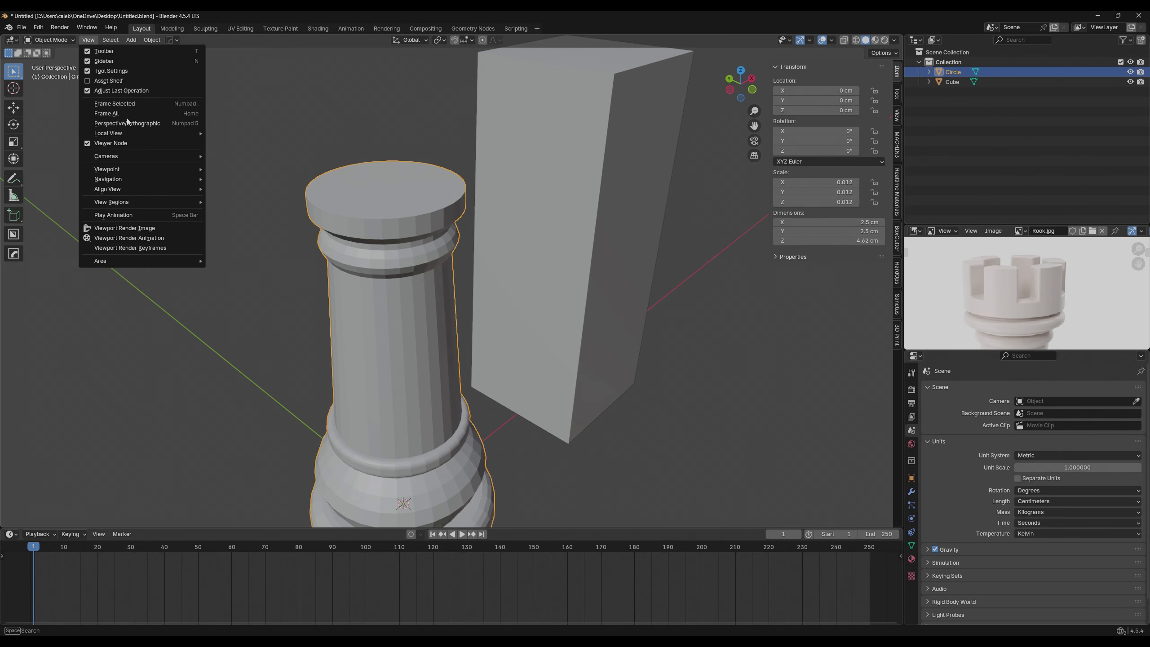
{"action": "mouse_move", "coordinate": [151, 175]}
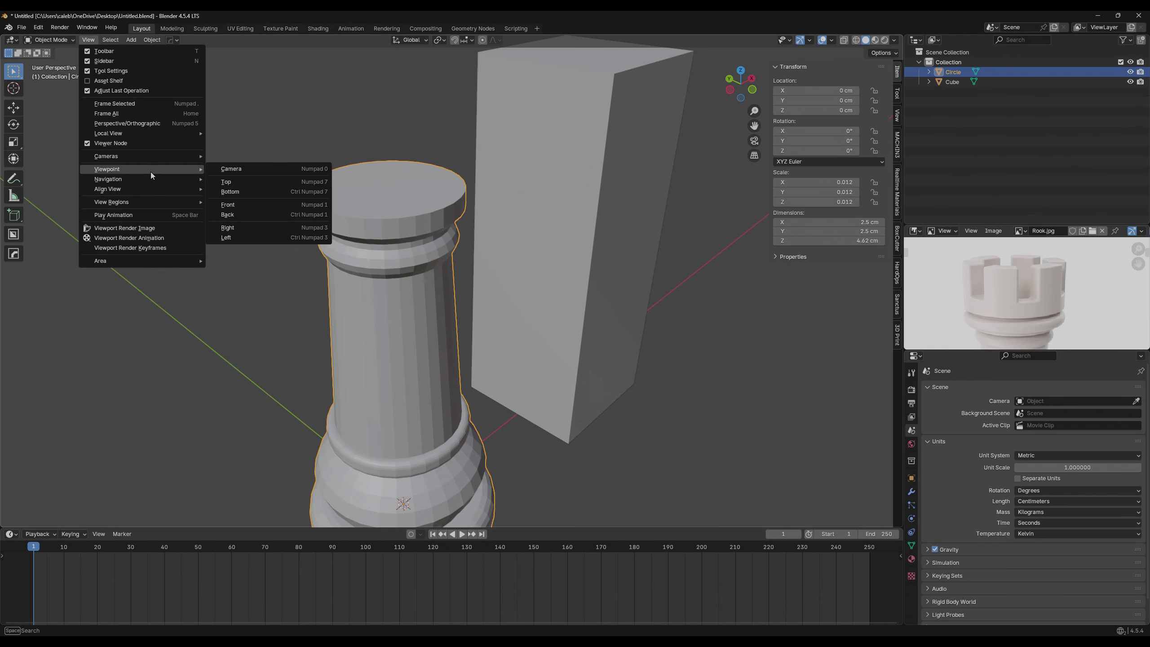
{"action": "left_click", "coordinate": [257, 181]}
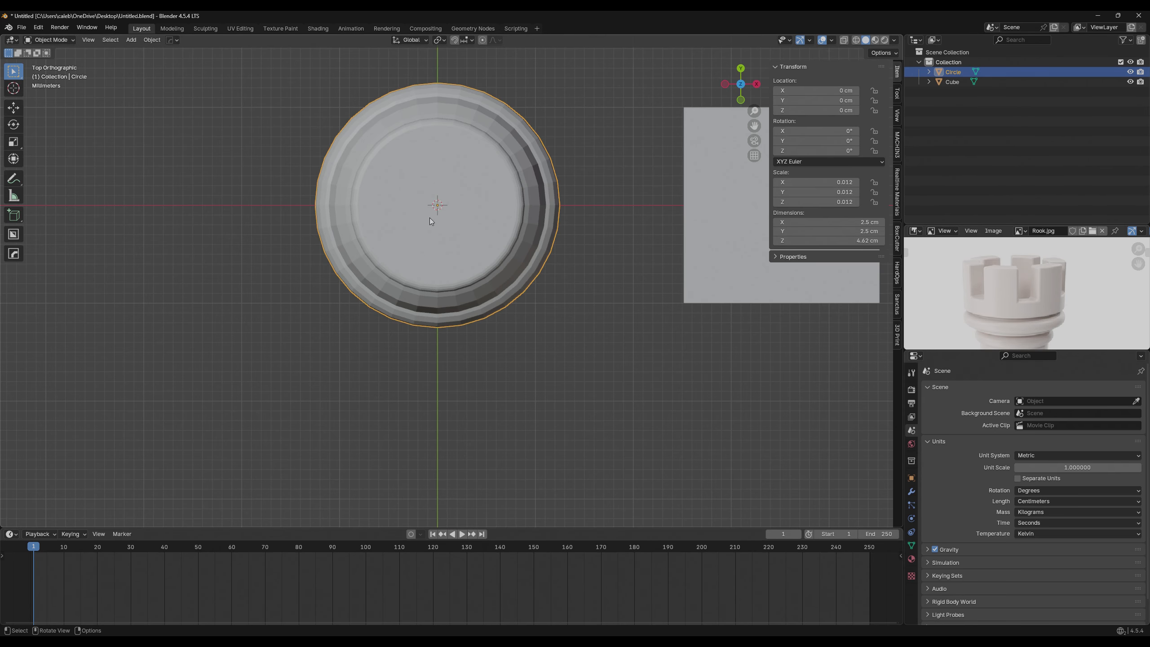
{"action": "scroll", "coordinate": [523, 261], "scroll_direction": "up", "scroll_amount": 2}
{"action": "key", "text": "Tab"}
{"action": "middle_click_drag", "start_coordinate": [517, 196], "coordinate": [480, 262], "text": "shift"}
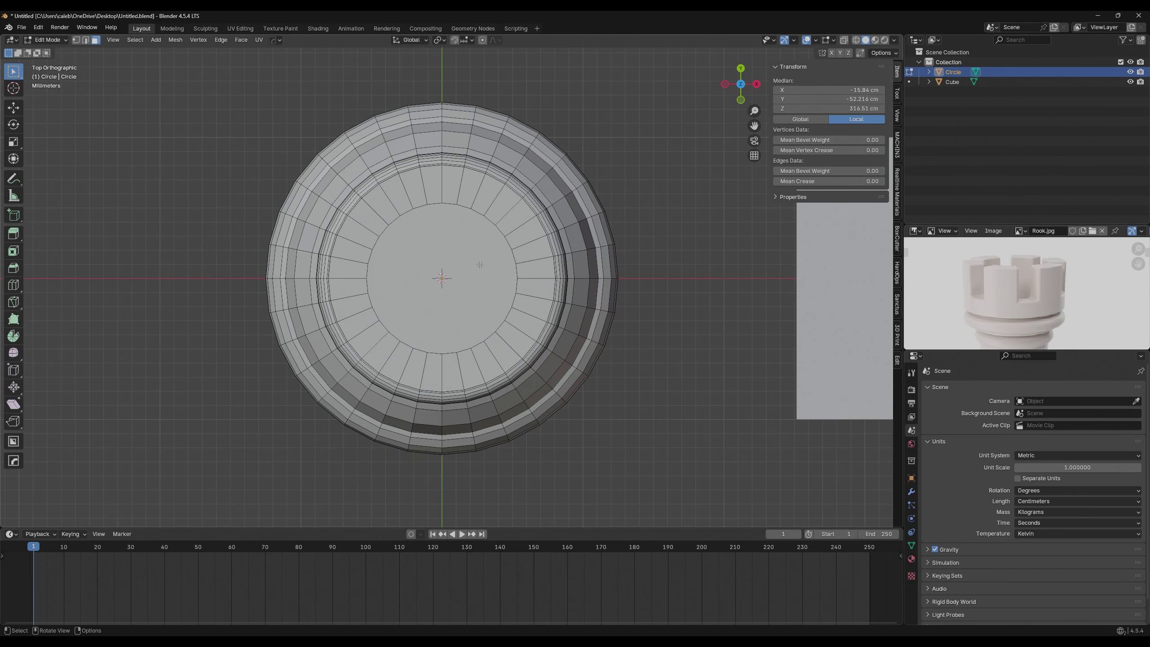
{"action": "scroll", "coordinate": [479, 266], "scroll_direction": "up", "scroll_amount": 2}
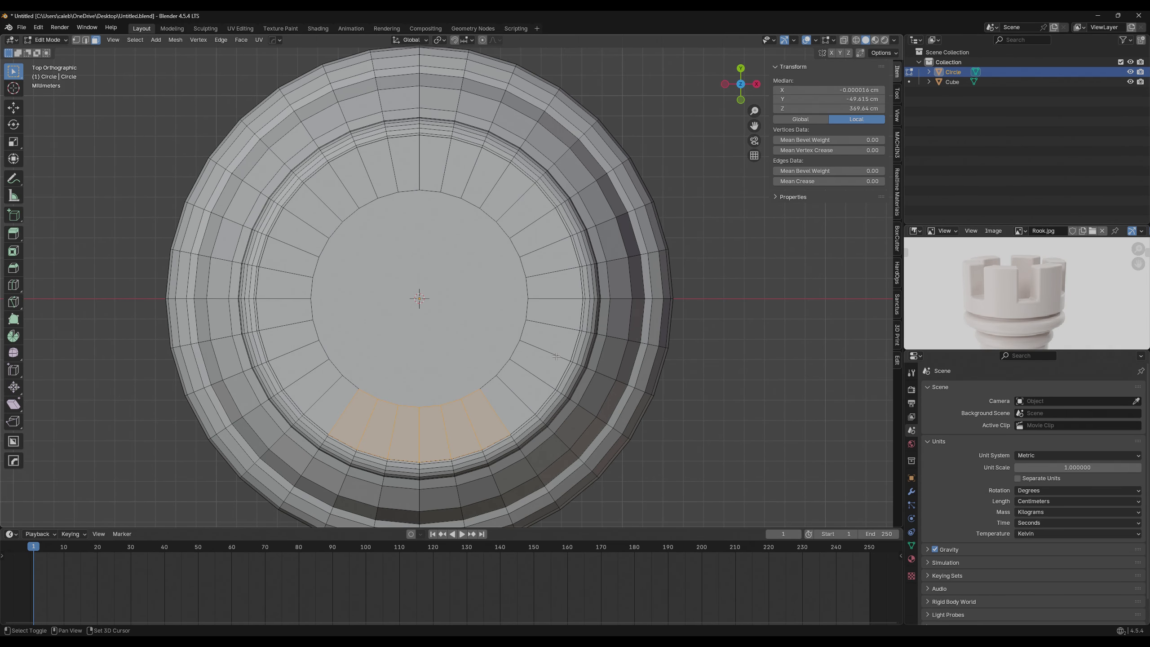
{"action": "left_click", "coordinate": [564, 291], "text": "ctrl"}
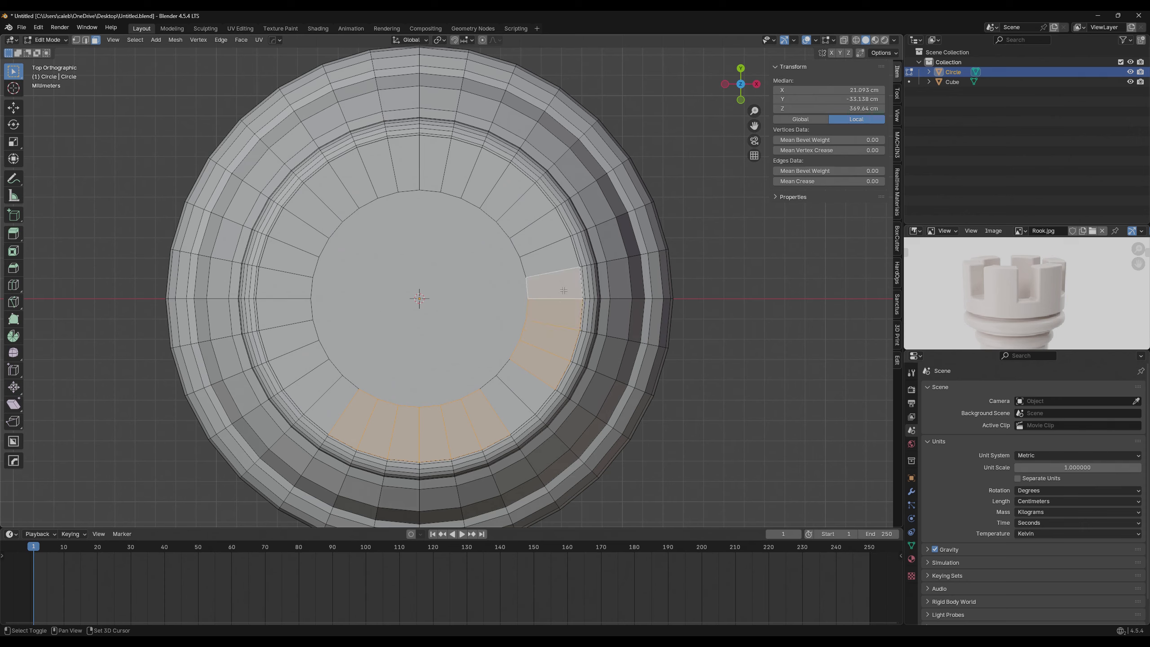
{"action": "left_click", "coordinate": [304, 363], "text": "shift"}
{"action": "left_click", "coordinate": [295, 340], "text": "shift"}
{"action": "left_click", "coordinate": [291, 315], "text": "shift"}
{"action": "left_click", "coordinate": [291, 289], "text": "shift"}
{"action": "left_click", "coordinate": [295, 266], "text": "shift"}
{"action": "left_click", "coordinate": [303, 239], "text": "shift"}
{"action": "left_click", "coordinate": [348, 181], "text": "shift"}
{"action": "left_click", "coordinate": [373, 169], "text": "shift"}
{"action": "left_click", "coordinate": [403, 164], "text": "shift"}
{"action": "left_click", "coordinate": [436, 164], "text": "shift"}
{"action": "left_click", "coordinate": [466, 169], "text": "shift"}
{"action": "left_click", "coordinate": [486, 179], "text": "shift"}
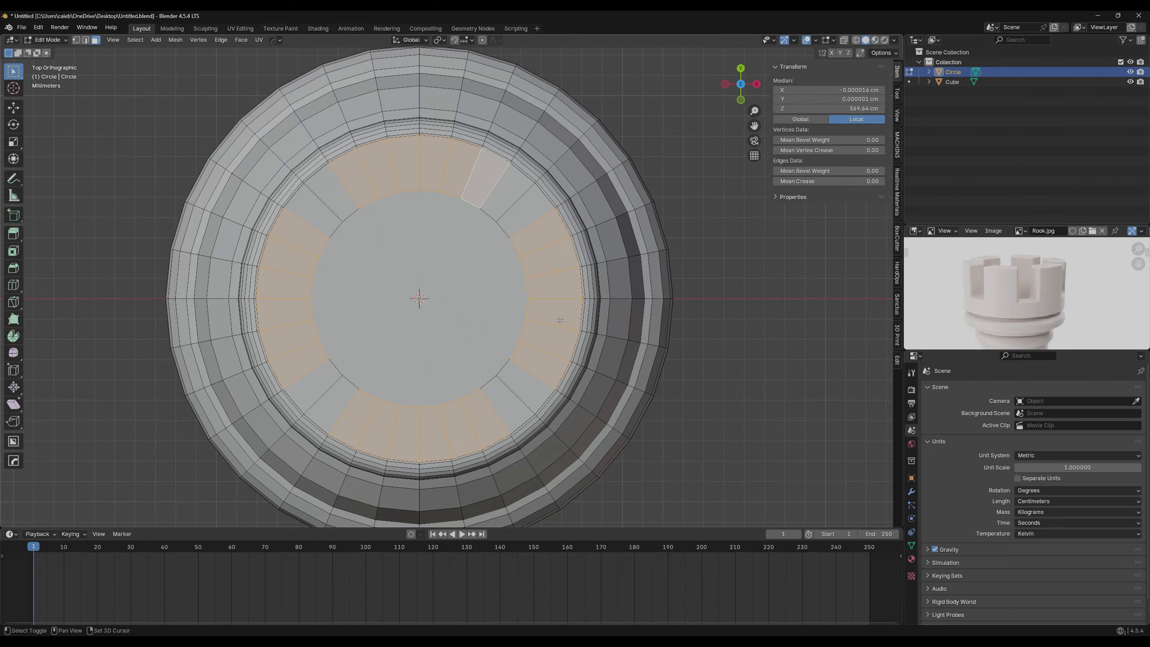
Extrude the selected rim faces upward into four battlements, making the rook about 5.5 cm tall, and return to Object Mode.
{"action": "middle_click_drag", "start_coordinate": [560, 321], "coordinate": [686, 316]}
{"action": "key", "text": "e"}
{"action": "left_click", "coordinate": [687, 243]}
{"action": "key", "text": "Tab"}
Compare the battlement head with the reference image from several angles and save the file.
{"action": "middle_click_drag", "start_coordinate": [558, 259], "coordinate": [686, 251]}
{"action": "scroll", "coordinate": [685, 310], "scroll_direction": "down", "scroll_amount": 2}
{"action": "scroll", "coordinate": [686, 252], "scroll_direction": "down", "scroll_amount": 3}
{"action": "middle_click_drag", "start_coordinate": [600, 280], "coordinate": [531, 297]}
{"action": "scroll", "coordinate": [1024, 295], "scroll_direction": "up", "scroll_amount": 2}
{"action": "scroll", "coordinate": [1023, 294], "scroll_direction": "down", "scroll_amount": 1}
{"action": "middle_click_drag", "start_coordinate": [558, 380], "coordinate": [607, 348]}
{"action": "scroll", "coordinate": [597, 357], "scroll_direction": "up", "scroll_amount": 2}
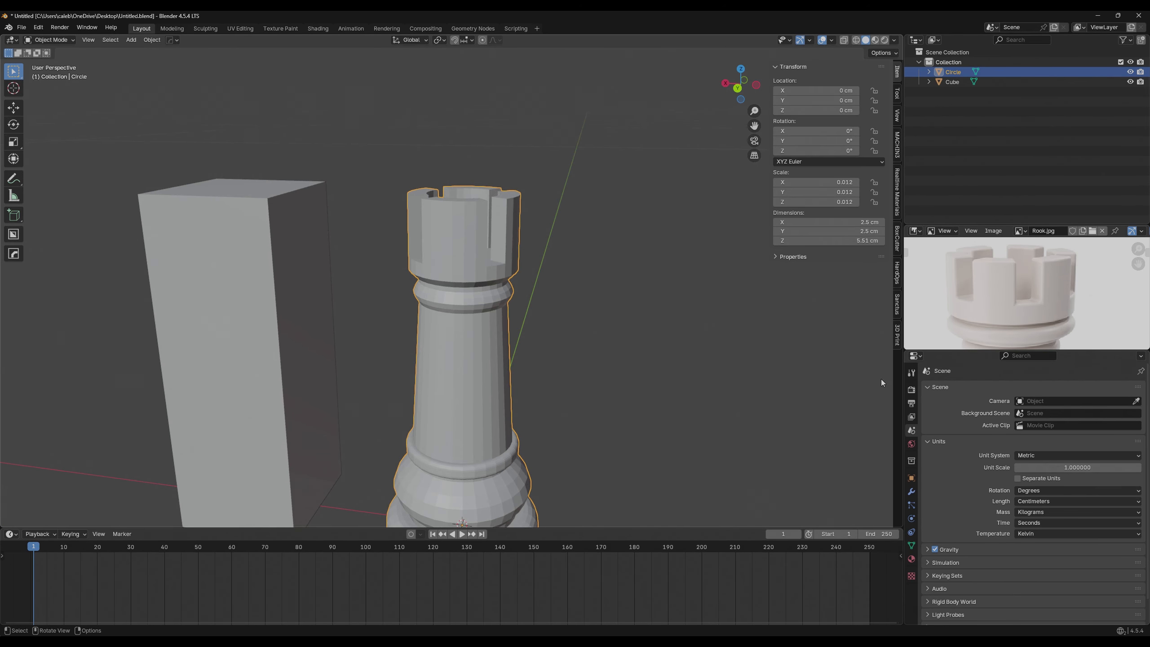
{"action": "scroll", "coordinate": [1031, 309], "scroll_direction": "down", "scroll_amount": 6}
{"action": "middle_click_drag", "start_coordinate": [1035, 305], "coordinate": [1028, 250]}
{"action": "scroll", "coordinate": [613, 389], "scroll_direction": "down", "scroll_amount": 1}
{"action": "middle_click_drag", "start_coordinate": [611, 390], "coordinate": [604, 425]}
{"action": "scroll", "coordinate": [595, 307], "scroll_direction": "up", "scroll_amount": 3}
{"action": "key", "text": "ctrl+s"}
Undo the battlement extrusion and deselect the six-face group at the rear of the rim from the top view.
{"action": "key", "text": "Tab"}
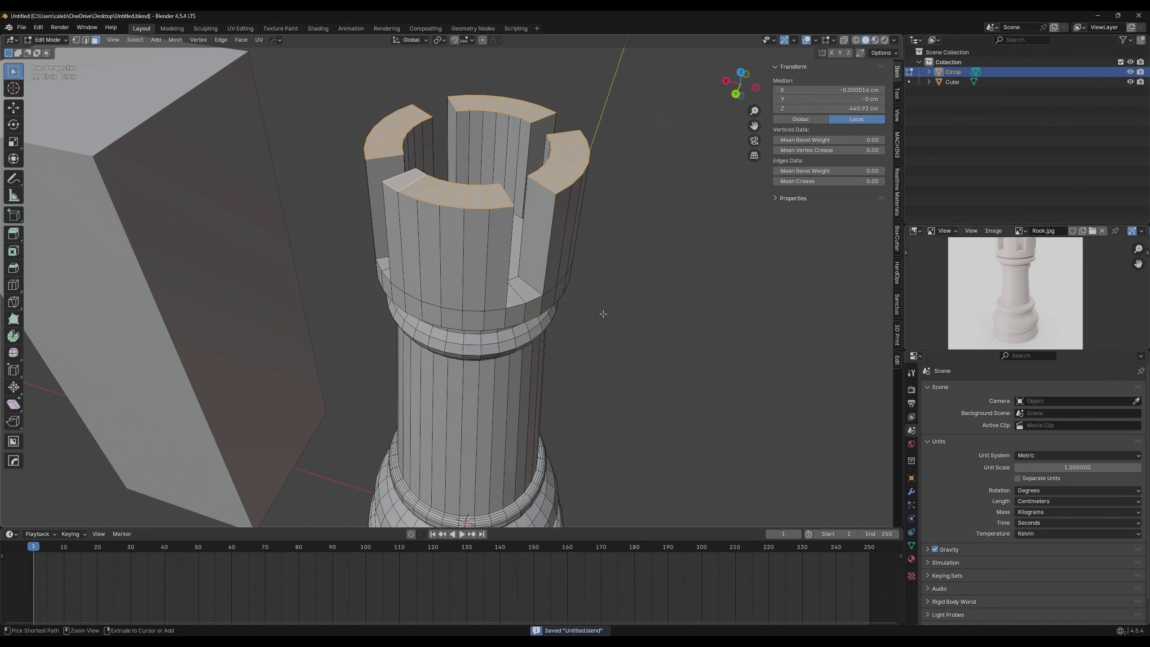
{"action": "key", "text": "KP_7"}
{"action": "scroll", "coordinate": [567, 313], "scroll_direction": "up", "scroll_amount": 3}
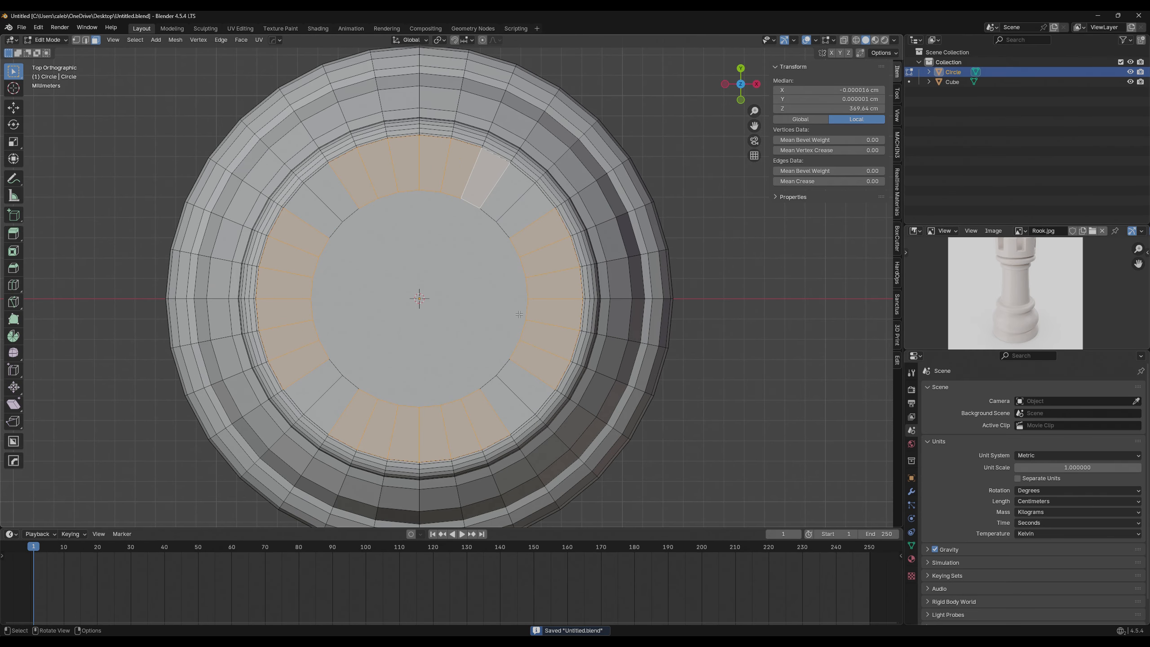
{"action": "left_click", "coordinate": [409, 167], "text": "shift"}
{"action": "left_click", "coordinate": [410, 167], "text": "shift"}
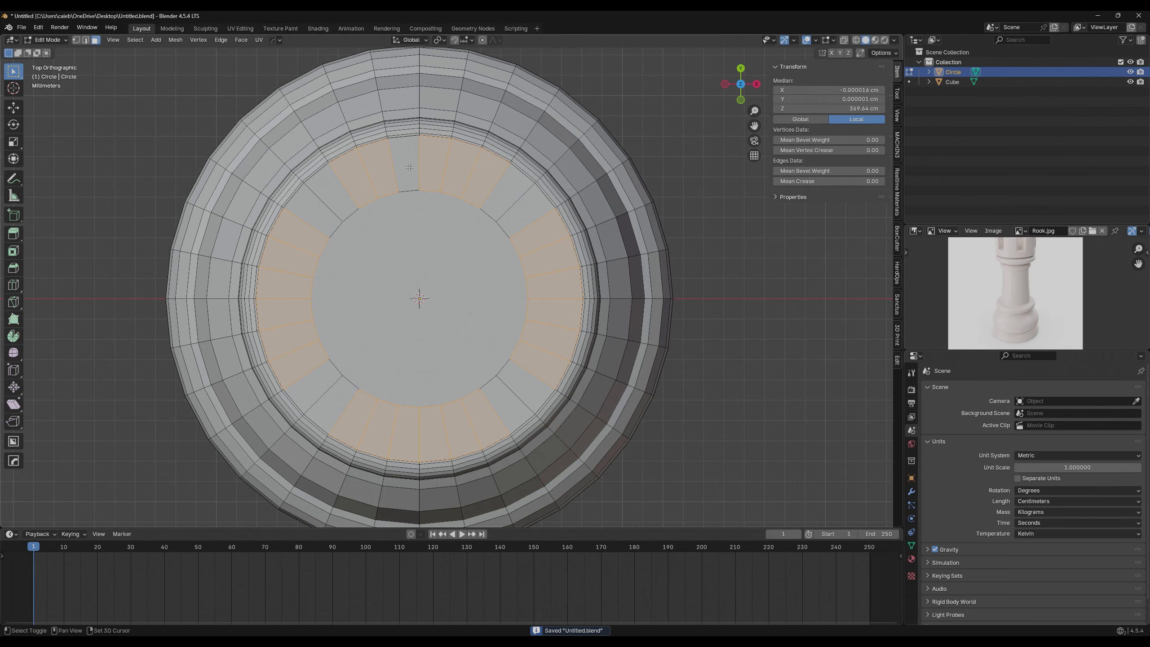
{"action": "left_click", "coordinate": [350, 178], "text": "shift"}
{"action": "left_click", "coordinate": [379, 169], "text": "shift"}
{"action": "left_click", "coordinate": [434, 163], "text": "shift"}
{"action": "left_click", "coordinate": [461, 169], "text": "shift"}
{"action": "left_click", "coordinate": [489, 171], "text": "shift"}
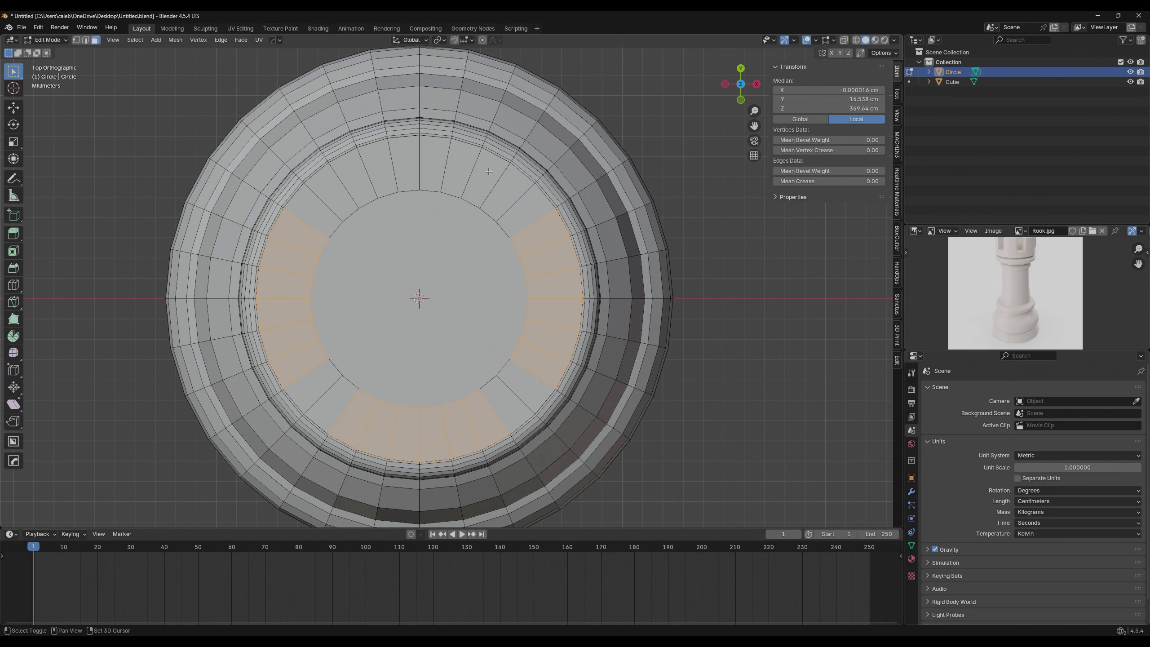
Deselect the front group of rim faces and select four adjacent faces at the rear as a narrower battlement.
{"action": "left_click", "coordinate": [469, 419], "text": "shift"}
{"action": "left_click", "coordinate": [378, 431], "text": "shift"}
{"action": "left_click", "coordinate": [403, 428], "text": "shift"}
{"action": "left_click", "coordinate": [384, 168], "text": "shift"}
{"action": "left_click", "coordinate": [462, 168], "text": "shift"}
{"action": "left_click", "coordinate": [428, 164], "text": "shift"}
{"action": "left_click", "coordinate": [291, 336], "text": "shift"}
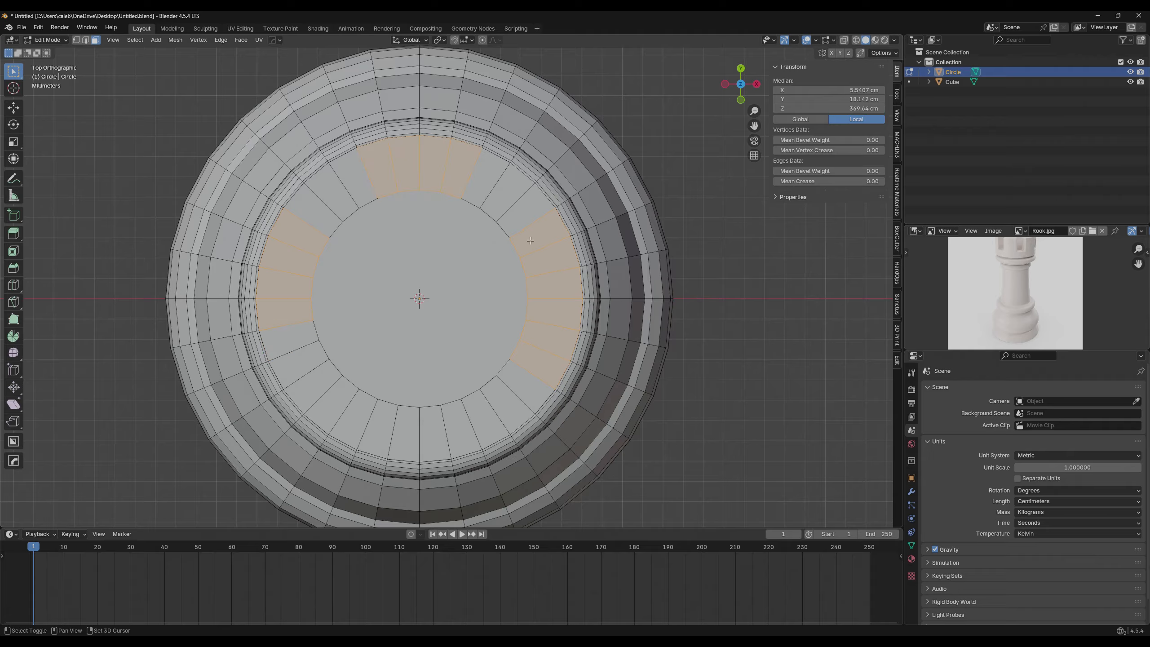
Try different numbers of faces for the front and side battlement groups around the rim.
{"action": "left_click", "coordinate": [537, 356], "text": "shift"}
{"action": "left_click", "coordinate": [323, 386], "text": "shift"}
{"action": "left_click", "coordinate": [324, 386], "text": "shift"}
{"action": "left_click", "coordinate": [335, 399], "text": "shift"}
{"action": "left_click", "coordinate": [378, 423], "text": "shift"}
{"action": "left_click", "coordinate": [402, 427], "text": "shift"}
{"action": "left_click", "coordinate": [355, 412], "text": "shift"}
{"action": "left_click", "coordinate": [406, 428], "text": "shift"}
{"action": "left_click", "coordinate": [406, 428], "text": "shift"}
{"action": "left_click", "coordinate": [365, 405], "text": "shift"}
{"action": "left_click", "coordinate": [384, 414], "text": "shift"}
{"action": "left_click", "coordinate": [526, 237], "text": "shift"}
{"action": "left_click", "coordinate": [529, 241], "text": "shift"}
{"action": "left_click", "coordinate": [550, 282], "text": "shift"}
{"action": "left_click", "coordinate": [545, 261], "text": "shift"}
{"action": "left_click", "coordinate": [538, 236], "text": "shift"}
{"action": "left_click", "coordinate": [555, 306], "text": "shift"}
Select narrower face groups at the rim's front and sides and extrude all groups upward, making the rook about 5.4 cm tall.
{"action": "left_click", "coordinate": [379, 185], "text": "shift"}
{"action": "left_click", "coordinate": [293, 264], "text": "shift"}
{"action": "left_click", "coordinate": [286, 283], "text": "shift"}
{"action": "left_click", "coordinate": [292, 315], "text": "shift"}
{"action": "left_click", "coordinate": [378, 429], "text": "shift"}
{"action": "left_click", "coordinate": [407, 431], "text": "shift"}
{"action": "left_click", "coordinate": [430, 431], "text": "shift"}
{"action": "left_click", "coordinate": [460, 426], "text": "shift"}
{"action": "left_click", "coordinate": [548, 342], "text": "shift"}
{"action": "left_click", "coordinate": [553, 312], "text": "shift"}
{"action": "left_click", "coordinate": [553, 285], "text": "shift"}
{"action": "left_click", "coordinate": [550, 258], "text": "shift"}
{"action": "left_click", "coordinate": [548, 238], "text": "shift"}
{"action": "middle_click_drag", "start_coordinate": [568, 372], "coordinate": [588, 232]}
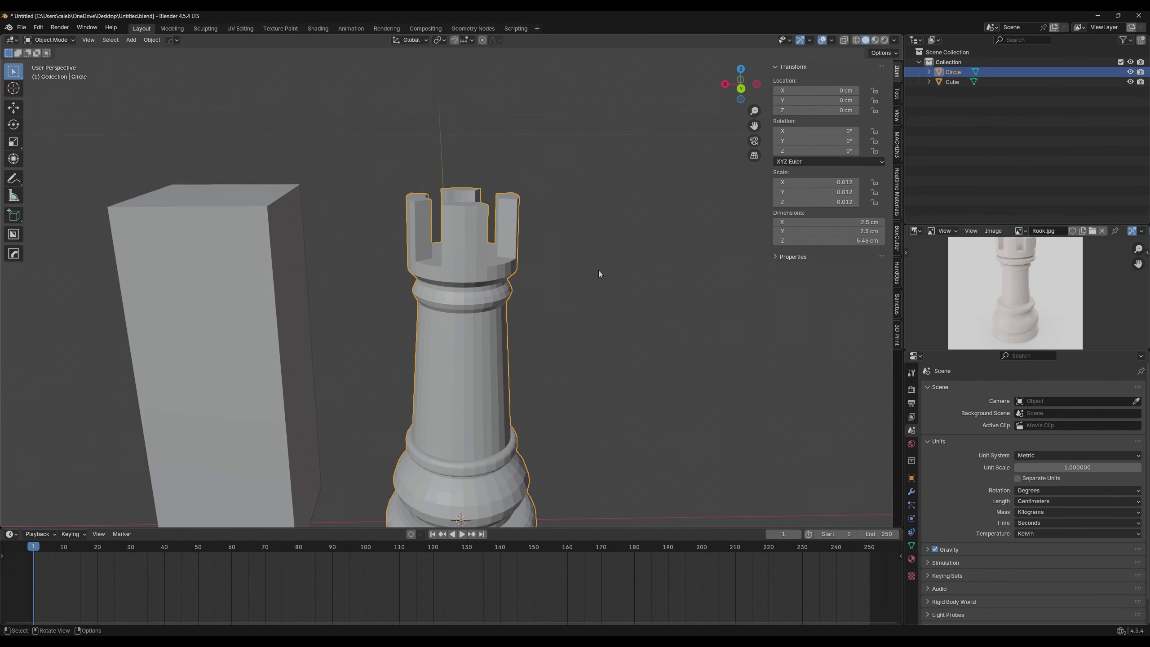
Inspect the narrower battlements up close and undo their extrusion and face selection.
{"action": "middle_click_drag", "start_coordinate": [599, 269], "coordinate": [542, 248]}
{"action": "scroll", "coordinate": [600, 253], "scroll_direction": "up", "scroll_amount": 4}
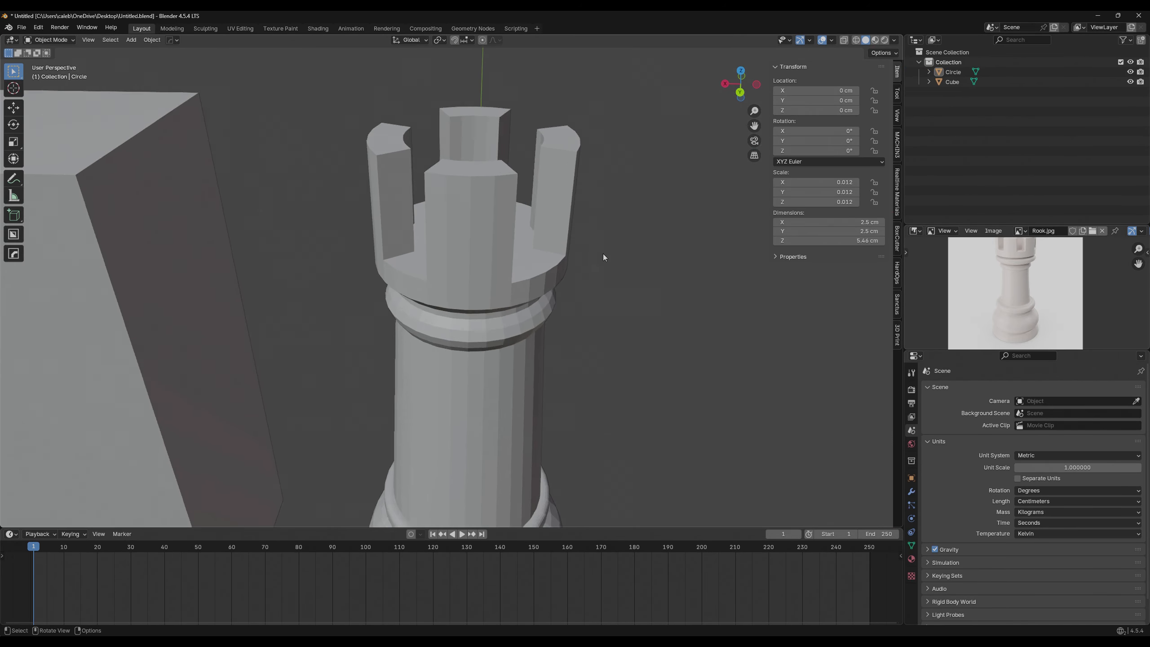
{"action": "key", "text": "ctrl+z"}
{"action": "key", "text": "ctrl+z"}
{"action": "key", "text": "ctrl+z"}
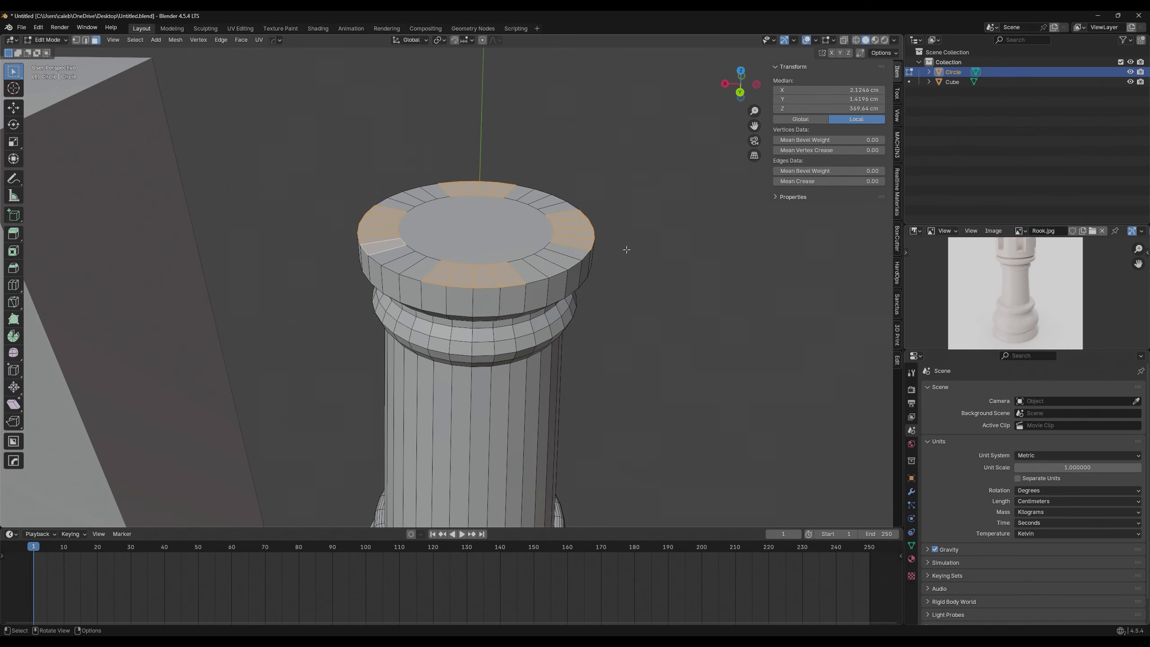
{"action": "middle_click_drag", "start_coordinate": [627, 250], "coordinate": [623, 258]}
{"action": "key", "text": "ctrl+z"}
Select the round centre face on top of the head and snap the 3D cursor to it.
{"action": "key", "text": "Tab"}
{"action": "key", "text": "Tab"}
{"action": "left_click", "coordinate": [474, 233]}
{"action": "key", "text": "shift+s"}
{"action": "left_click", "coordinate": [470, 334]}
{"action": "middle_click_drag", "start_coordinate": [442, 215], "coordinate": [493, 240]}
{"action": "key", "text": "shift+s"}
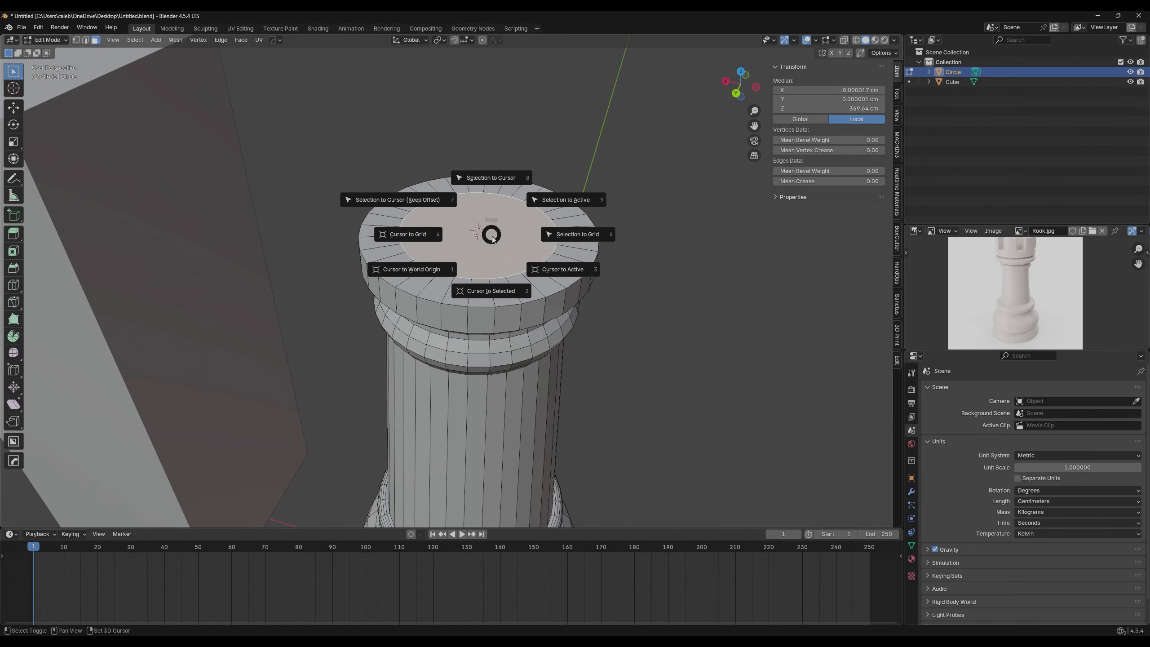
{"action": "left_click", "coordinate": [490, 288]}
{"action": "middle_click_drag", "start_coordinate": [481, 242], "coordinate": [486, 240]}
{"action": "key", "text": "shift+a"}
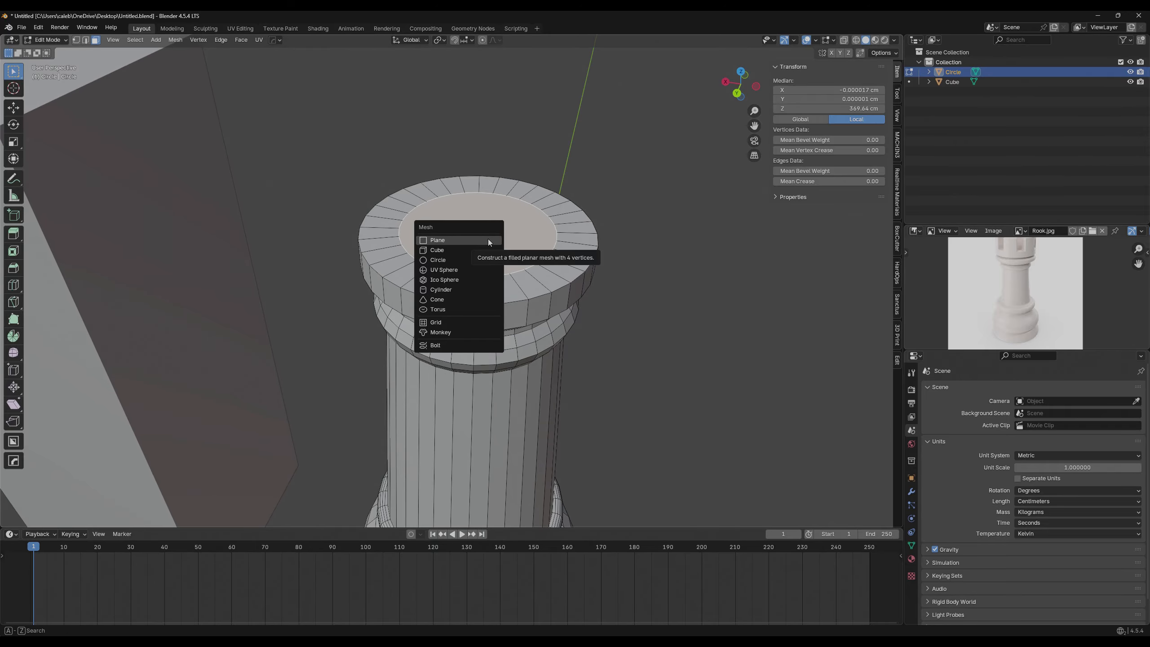
{"action": "key", "text": "Escape"}
{"action": "key", "text": "Tab"}
{"action": "key", "text": "Tab"}
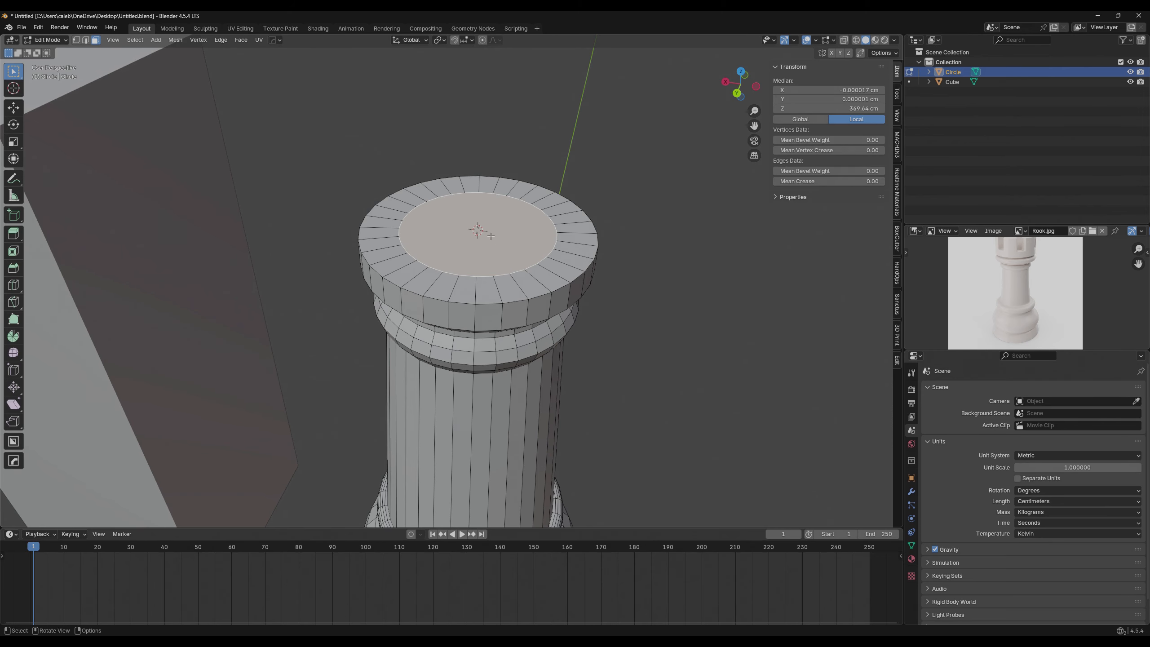
{"action": "key", "text": "shift+a"}
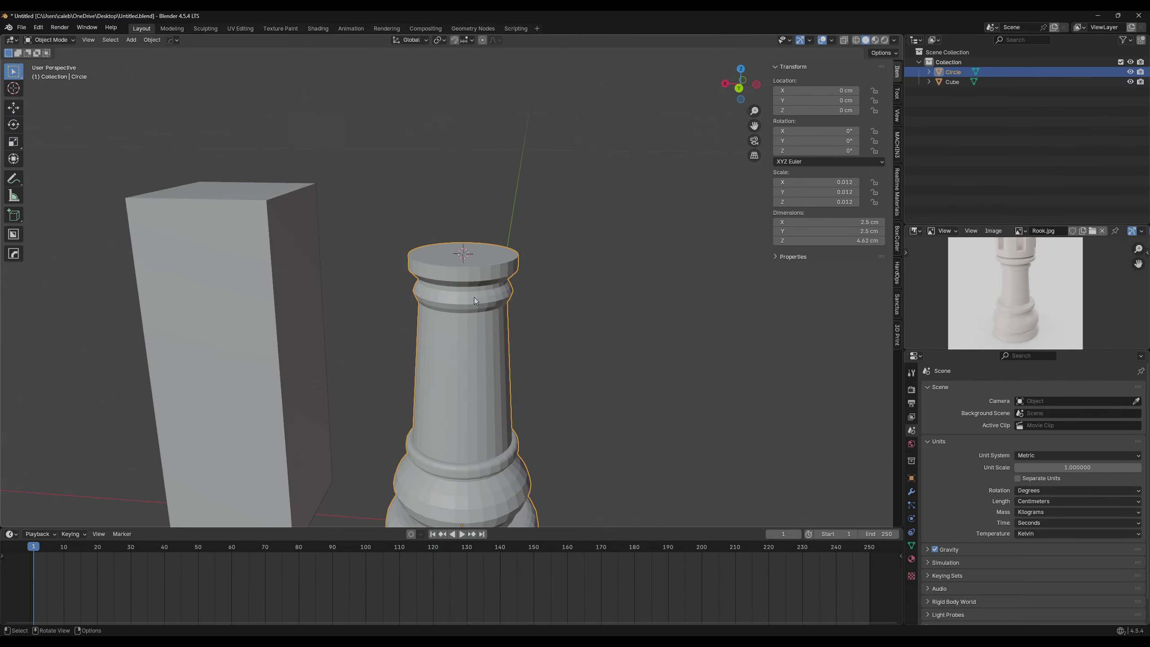
{"action": "scroll", "coordinate": [552, 277], "scroll_direction": "down", "scroll_amount": 4}
{"action": "left_click", "coordinate": [350, 282]}
{"action": "left_click", "coordinate": [471, 287]}
{"action": "left_click", "coordinate": [354, 282]}
{"action": "left_click", "coordinate": [468, 277]}
{"action": "left_click", "coordinate": [398, 283]}
{"action": "left_click", "coordinate": [462, 281]}
{"action": "left_click", "coordinate": [355, 283]}
{"action": "left_click", "coordinate": [440, 281]}
{"action": "left_click", "coordinate": [961, 83]}
{"action": "left_click", "coordinate": [961, 73]}
{"action": "left_click", "coordinate": [953, 83]}
Rename the Circle object as Rook and keep it selected.
{"action": "left_click", "coordinate": [957, 73]}
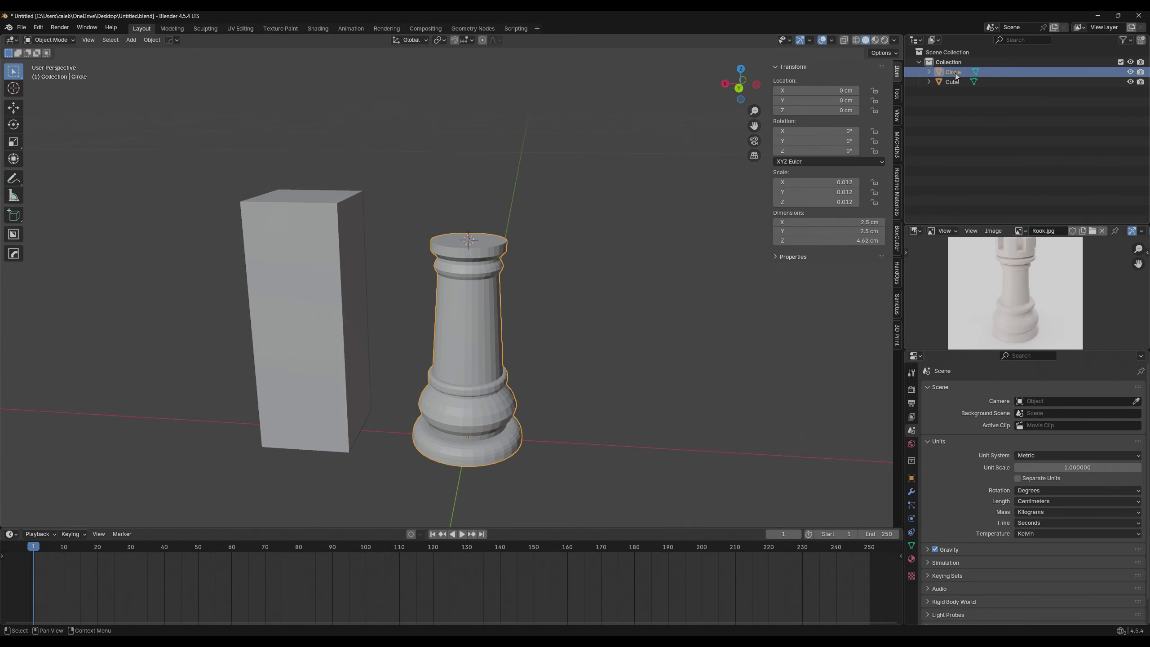
{"action": "double_click", "coordinate": [956, 73]}
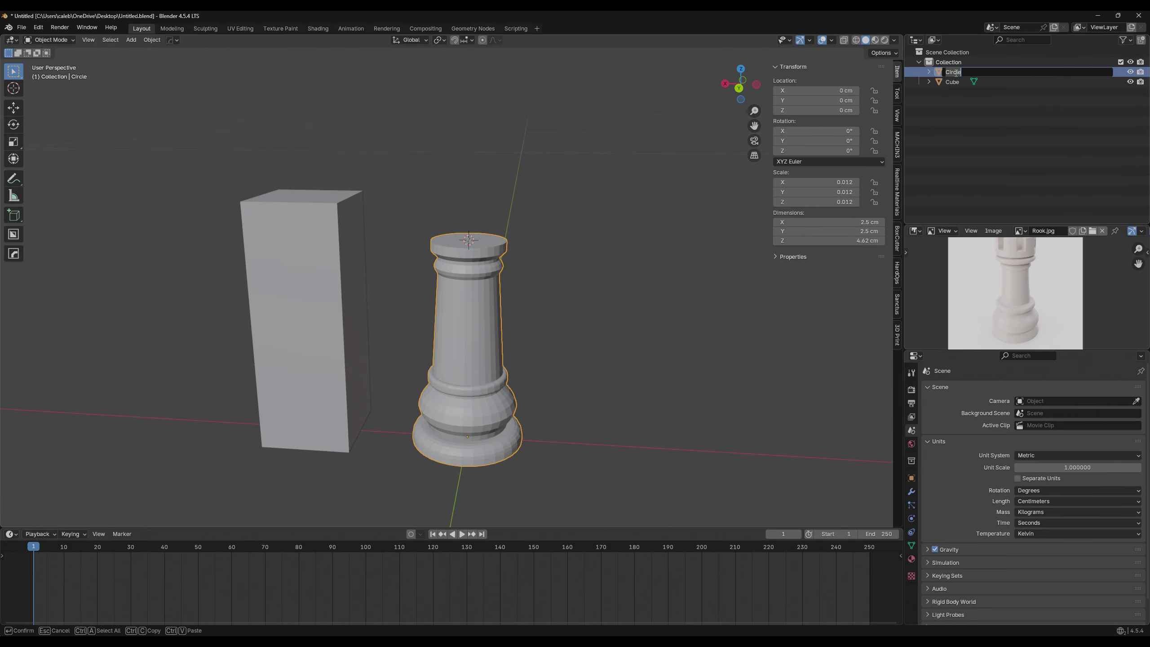
{"action": "type", "text": "Rook"}
{"action": "key", "text": "Return"}
{"action": "left_click", "coordinate": [1094, 117]}
{"action": "left_click", "coordinate": [492, 306]}
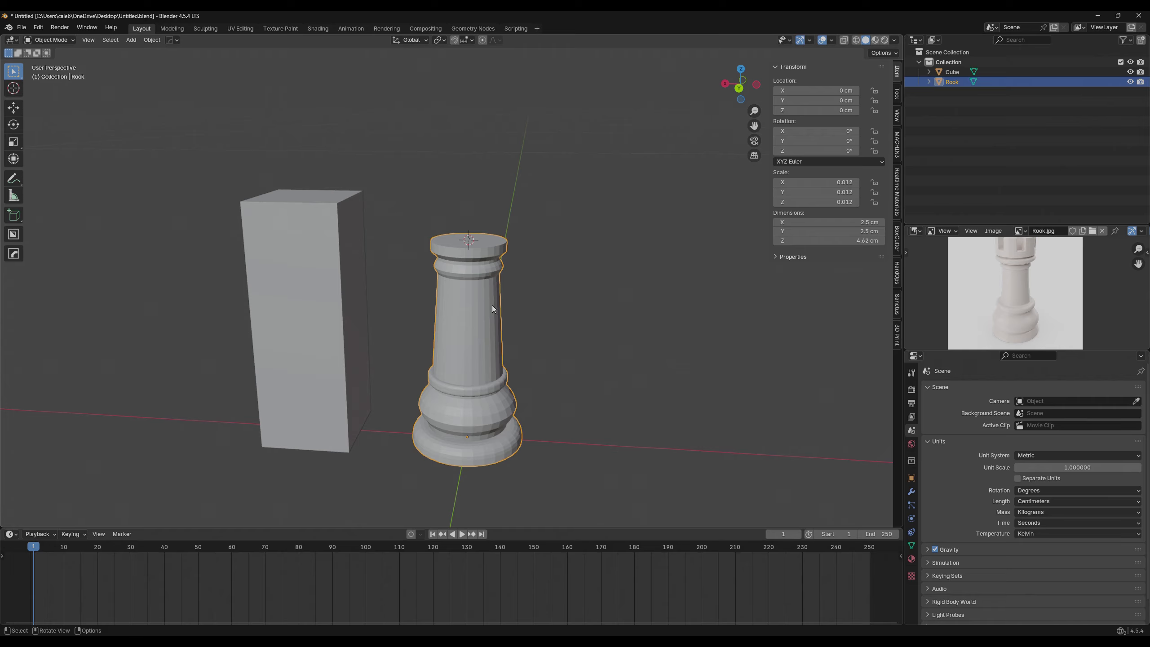
Reselect the rook instead of the cube and enter Edit Mode on it.
{"action": "scroll", "coordinate": [587, 295], "scroll_direction": "up", "scroll_amount": 3}
{"action": "left_click", "coordinate": [230, 240]}
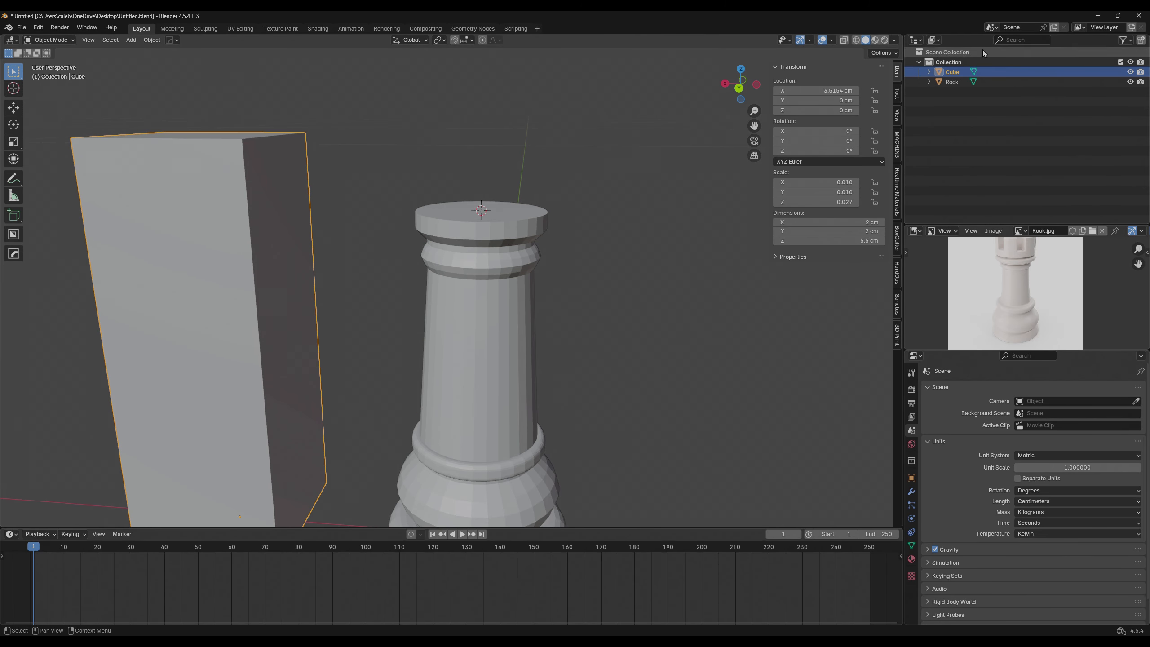
{"action": "scroll", "coordinate": [498, 281], "scroll_direction": "down", "scroll_amount": 3}
{"action": "left_click", "coordinate": [470, 269]}
{"action": "scroll", "coordinate": [493, 279], "scroll_direction": "up", "scroll_amount": 3}
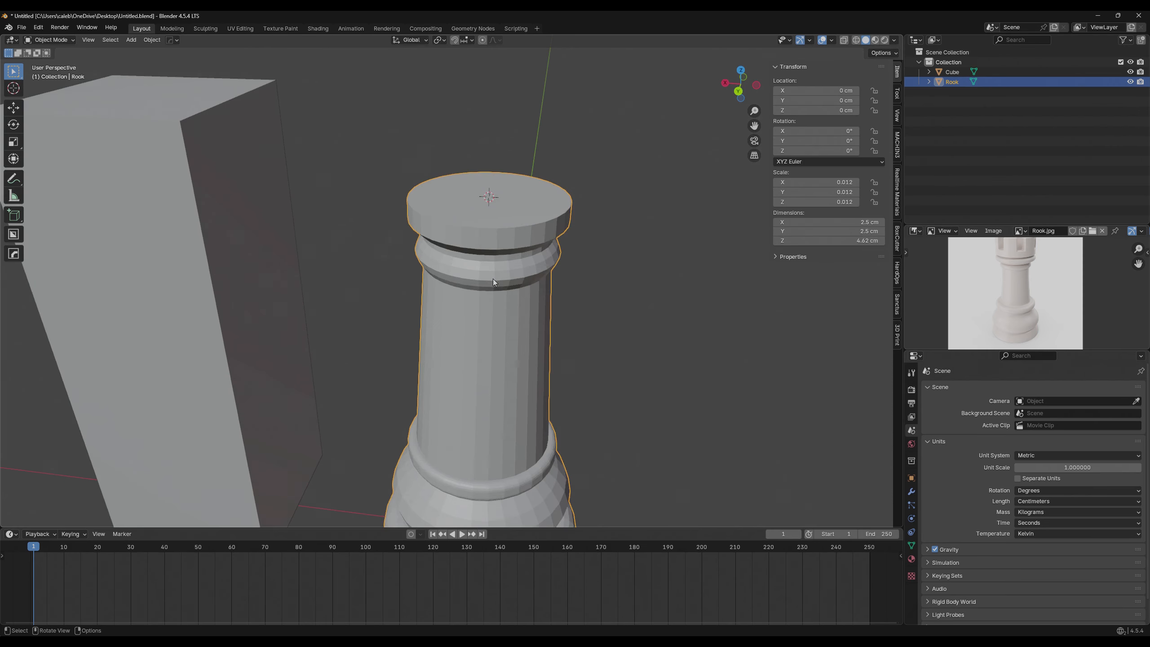
{"action": "key", "text": "Tab"}
Try adding a plane mesh at the 3D cursor on the head's top and undo it.
{"action": "middle_click_drag", "start_coordinate": [515, 206], "coordinate": [479, 236]}
{"action": "key", "text": "shift+a"}
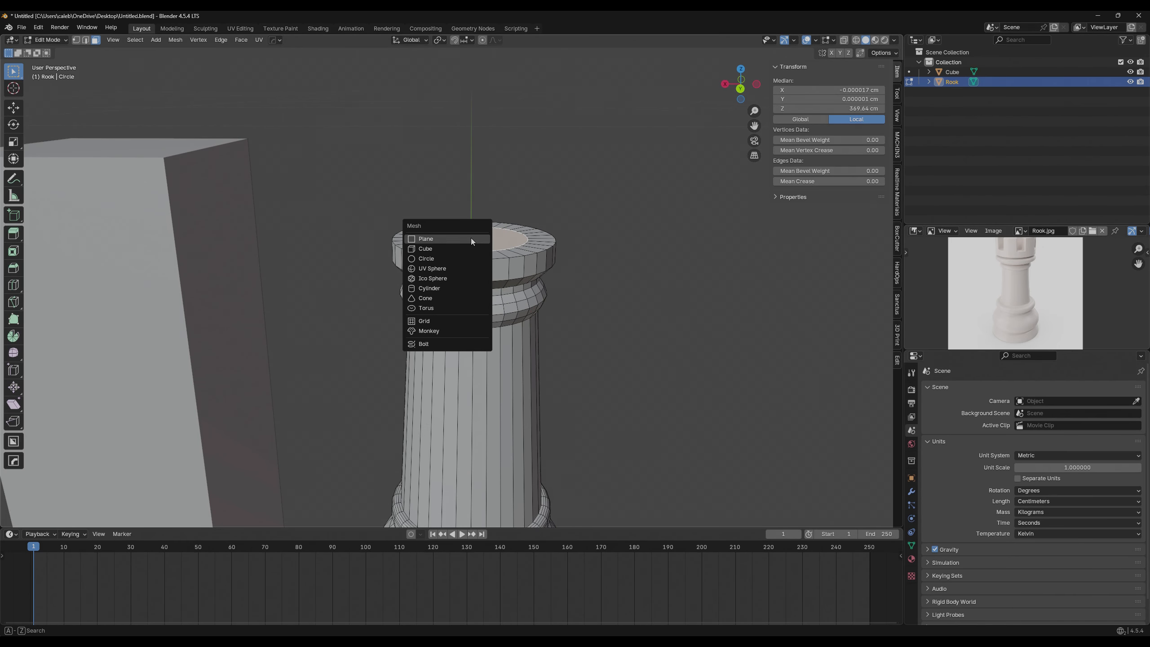
{"action": "left_click", "coordinate": [471, 239]}
{"action": "key", "text": "g"}
{"action": "right_click", "coordinate": [520, 238]}
{"action": "key", "text": "ctrl+z"}
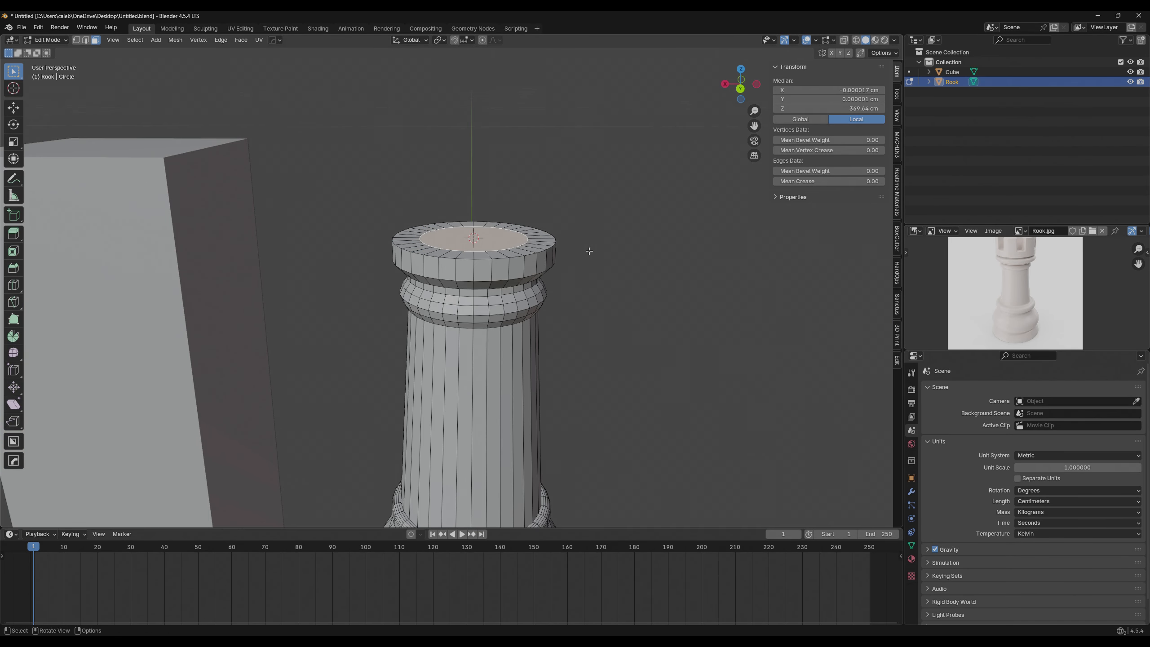
Add a circle mesh at the 3D cursor and scale it down to about 3.2 cm across, surrounding the head.
{"action": "scroll", "coordinate": [555, 257], "scroll_direction": "down", "scroll_amount": 3}
{"action": "middle_click_drag", "start_coordinate": [554, 258], "coordinate": [516, 277]}
{"action": "key", "text": "shift+a"}
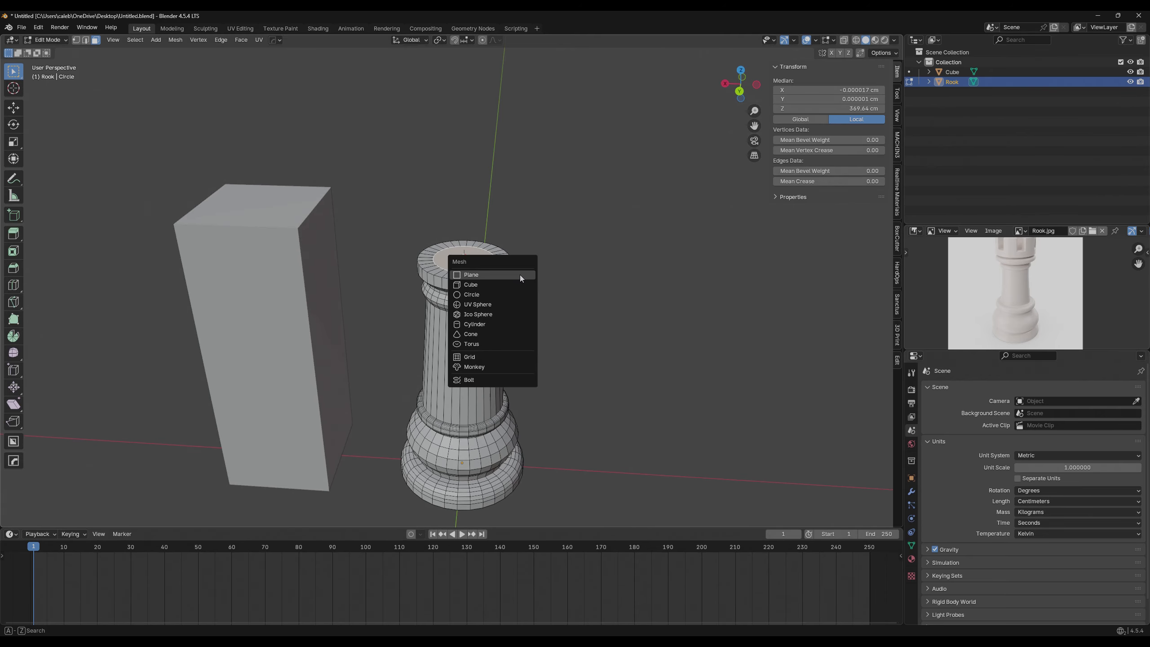
{"action": "left_click", "coordinate": [518, 292]}
{"action": "scroll", "coordinate": [799, 311], "scroll_direction": "down", "scroll_amount": 4}
{"action": "key", "text": "s"}
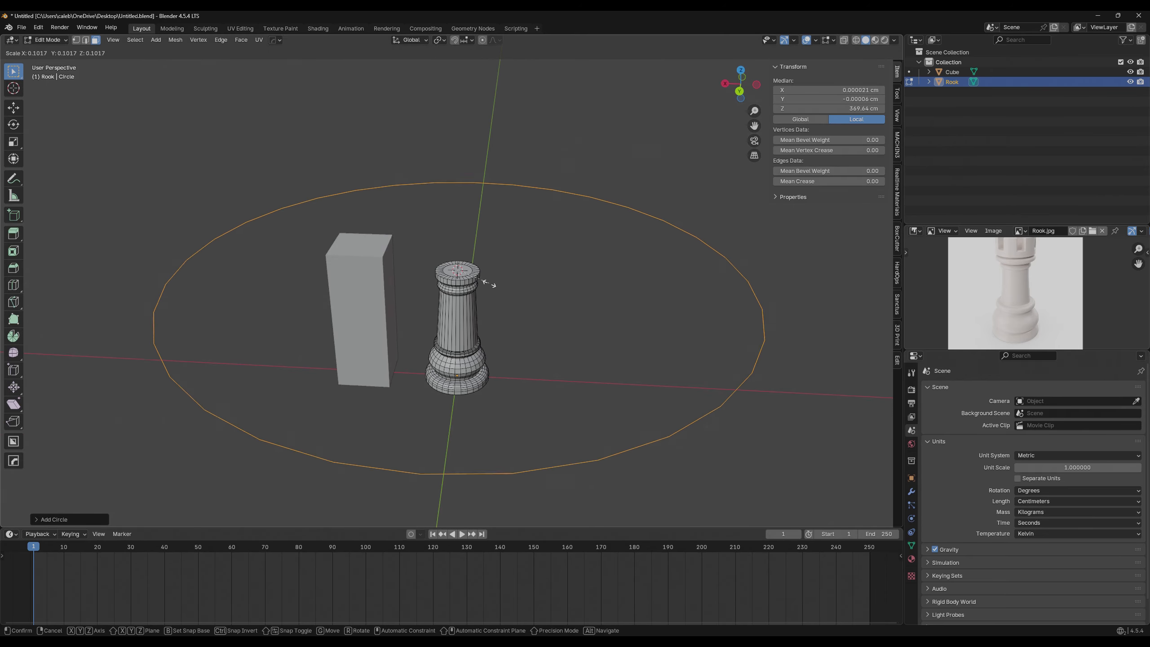
{"action": "left_click", "coordinate": [470, 269]}
{"action": "key", "text": "s"}
{"action": "left_click", "coordinate": [526, 272]}
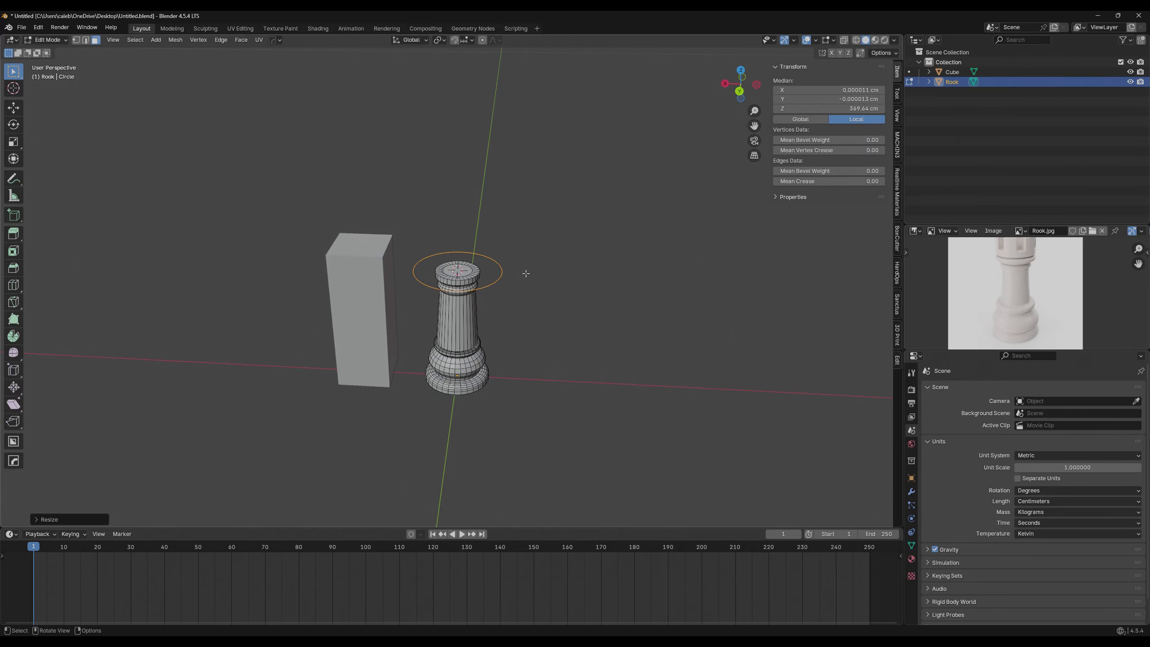
Check the circle's height and width against the head from the side and above in Object Mode.
{"action": "scroll", "coordinate": [528, 270], "scroll_direction": "up", "scroll_amount": 4}
{"action": "middle_click_drag", "start_coordinate": [528, 269], "coordinate": [534, 241]}
{"action": "key", "text": "Tab"}
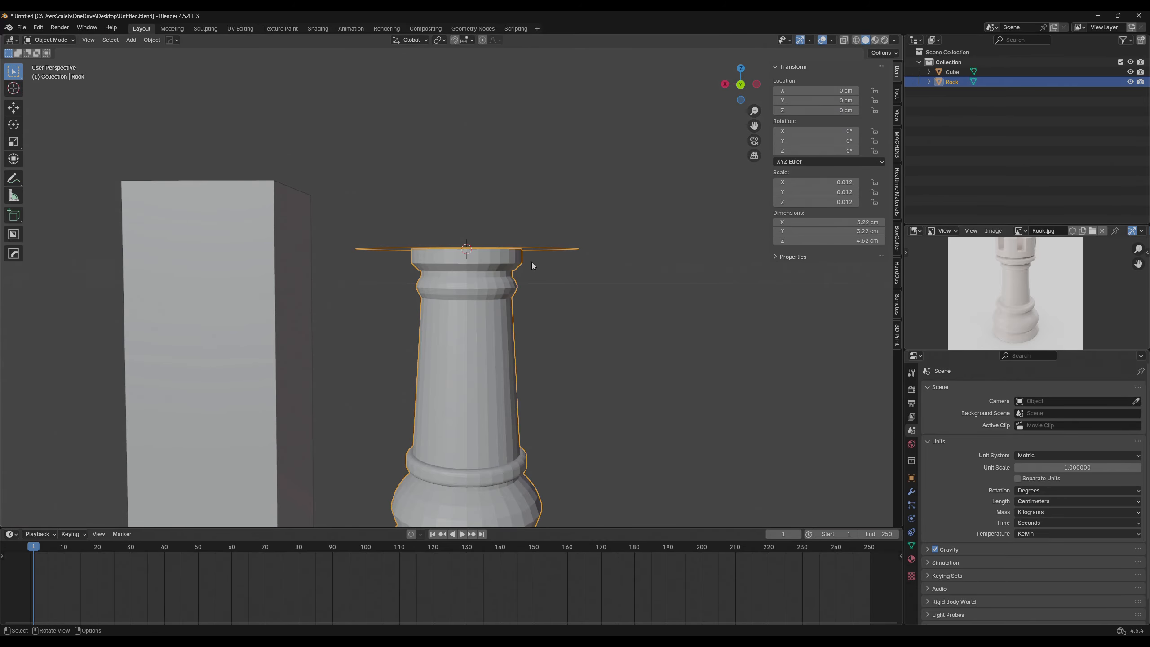
{"action": "middle_click_drag", "start_coordinate": [547, 313], "coordinate": [491, 285]}
Back in Edit Mode, switch to vertex selection and select a single vertex on the outer circle.
{"action": "key", "text": "Tab"}
{"action": "key", "text": "1"}
{"action": "left_click_drag", "start_coordinate": [639, 258], "coordinate": [664, 306]}
{"action": "left_click", "coordinate": [645, 279]}
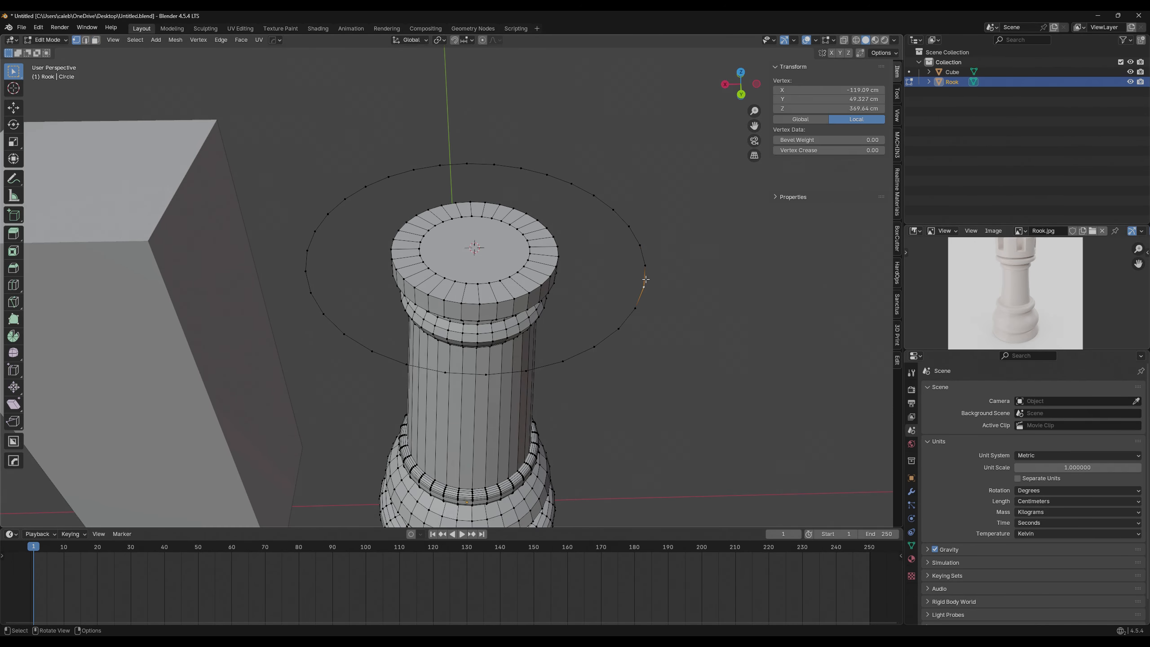
{"action": "mouse_move", "coordinate": [493, 306]}
{"action": "middle_mouse_down"}
{"action": "mouse_move", "coordinate": [492, 267]}
{"action": "mouse_move", "coordinate": [497, 314]}
{"action": "middle_mouse_up"}
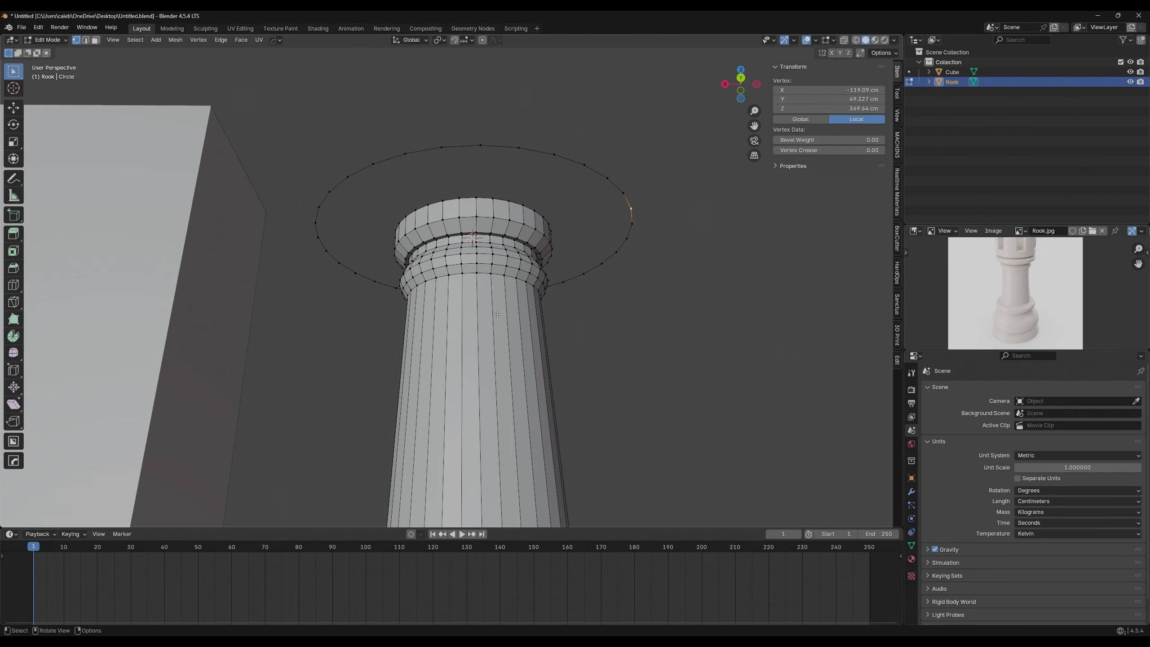
Try selecting all geometry linked to the outer circle's vertex and undo the resulting selections.
{"action": "key", "text": "Tab"}
{"action": "middle_click_drag", "start_coordinate": [530, 261], "coordinate": [534, 269]}
{"action": "key", "text": "Tab"}
{"action": "left_click", "coordinate": [619, 245]}
{"action": "middle_click_drag", "start_coordinate": [619, 222], "coordinate": [641, 249]}
{"action": "left_click", "coordinate": [640, 248]}
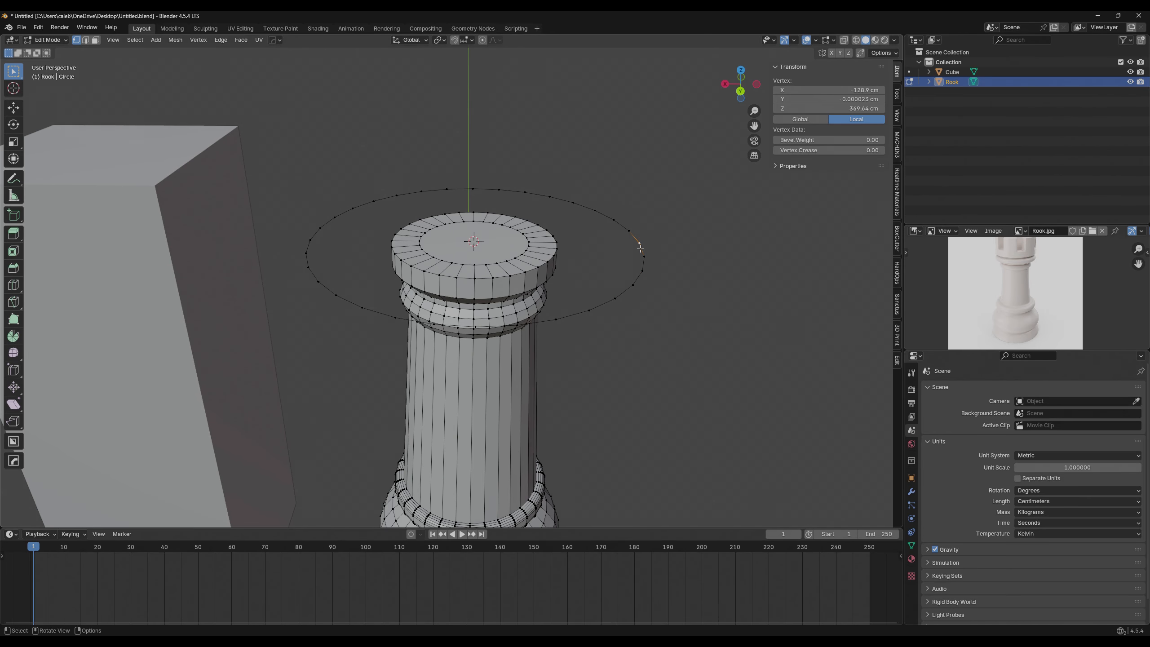
{"action": "key", "text": "ctrl+l"}
{"action": "key", "text": "alt+a"}
{"action": "key", "text": "l"}
{"action": "scroll", "coordinate": [516, 273], "scroll_direction": "down", "scroll_amount": 2}
{"action": "left_click", "coordinate": [570, 271]}
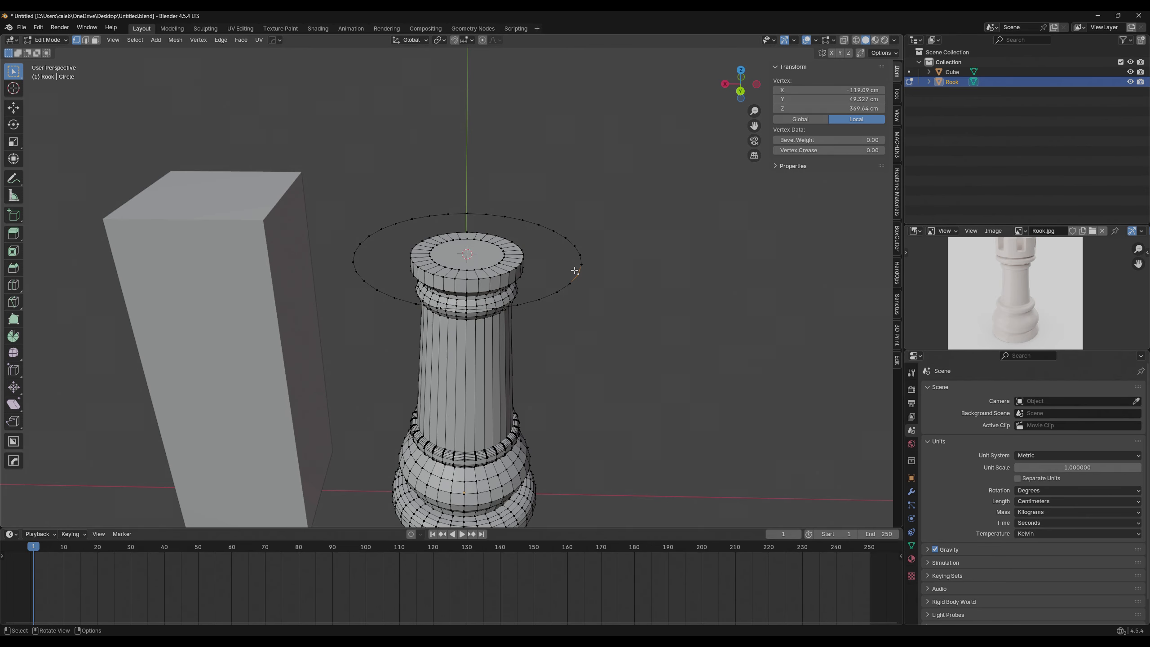
{"action": "key", "text": "ctrl+l"}
{"action": "key", "text": "l"}
{"action": "key", "text": "ctrl+z"}
{"action": "key", "text": "ctrl+z"}
{"action": "key", "text": "ctrl+z"}
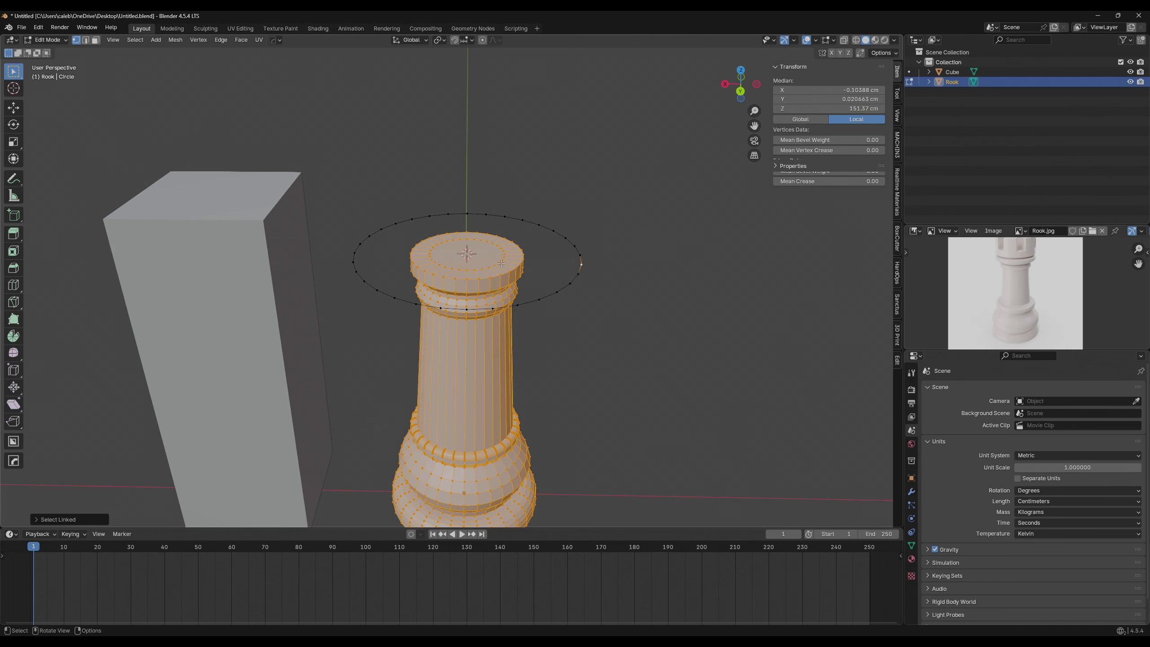
Select the entire outer circle around the head as linked geometry and delete its vertices.
{"action": "left_click", "coordinate": [585, 264]}
{"action": "key", "text": "l"}
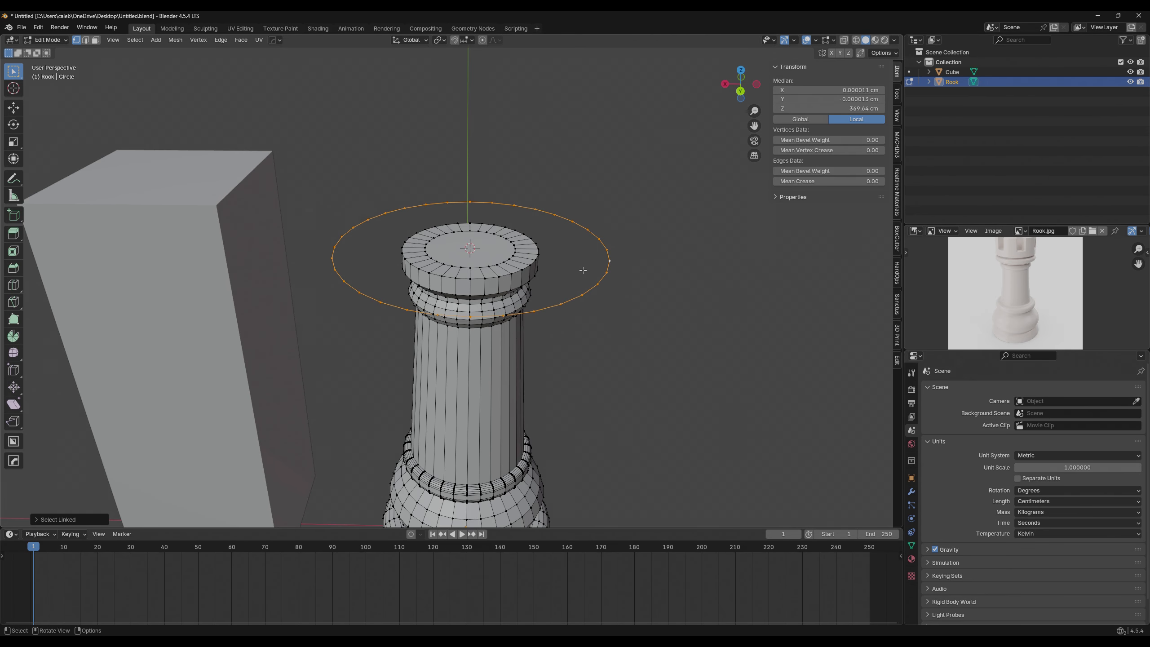
{"action": "key", "text": "x"}
{"action": "left_click", "coordinate": [583, 270]}
Add a new circle mesh at the 3D cursor on the head's top and give it 40 vertices.
{"action": "middle_click_drag", "start_coordinate": [583, 270], "coordinate": [474, 249]}
{"action": "key", "text": "shift+a"}
{"action": "left_click", "coordinate": [474, 247]}
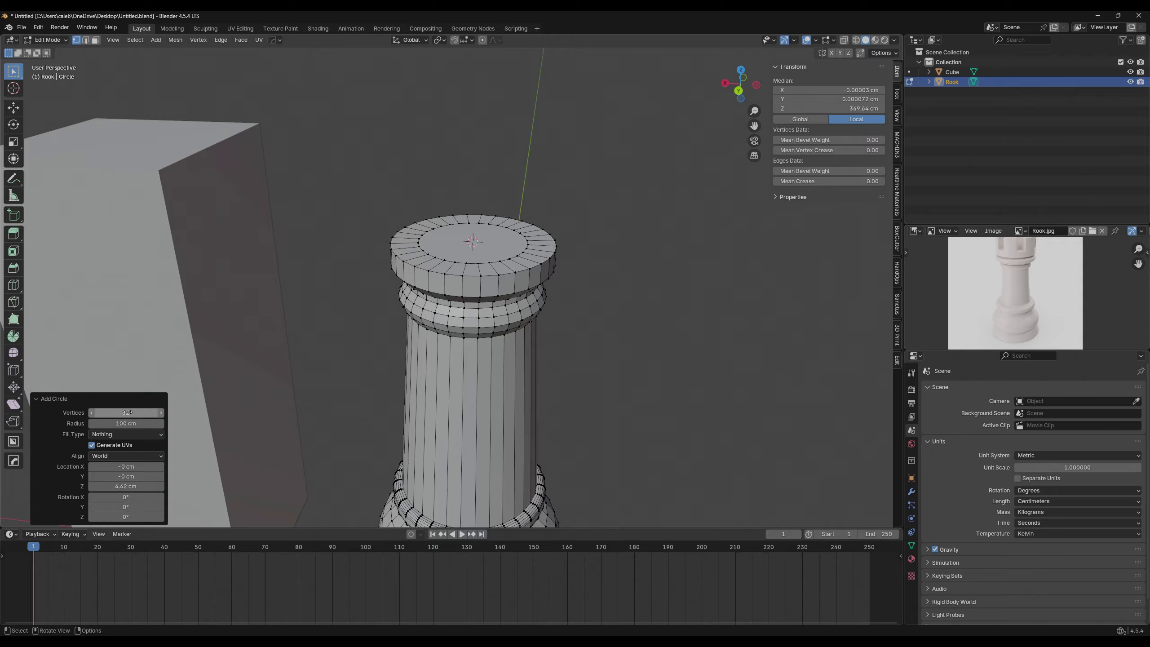
{"action": "left_click", "coordinate": [128, 413]}
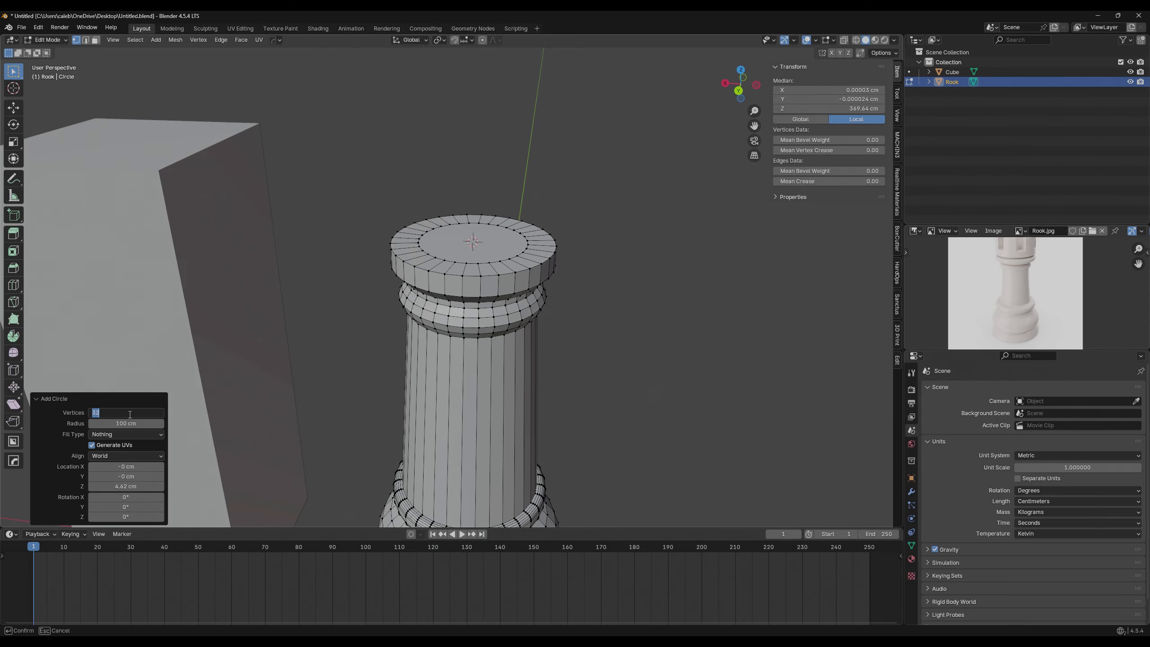
{"action": "key", "text": "Return"}
Scale the new circle down in several passes until it roughly matches the outer rim of the head's top.
{"action": "scroll", "coordinate": [619, 356], "scroll_direction": "down", "scroll_amount": 6}
{"action": "key", "text": "s"}
{"action": "left_click", "coordinate": [583, 293]}
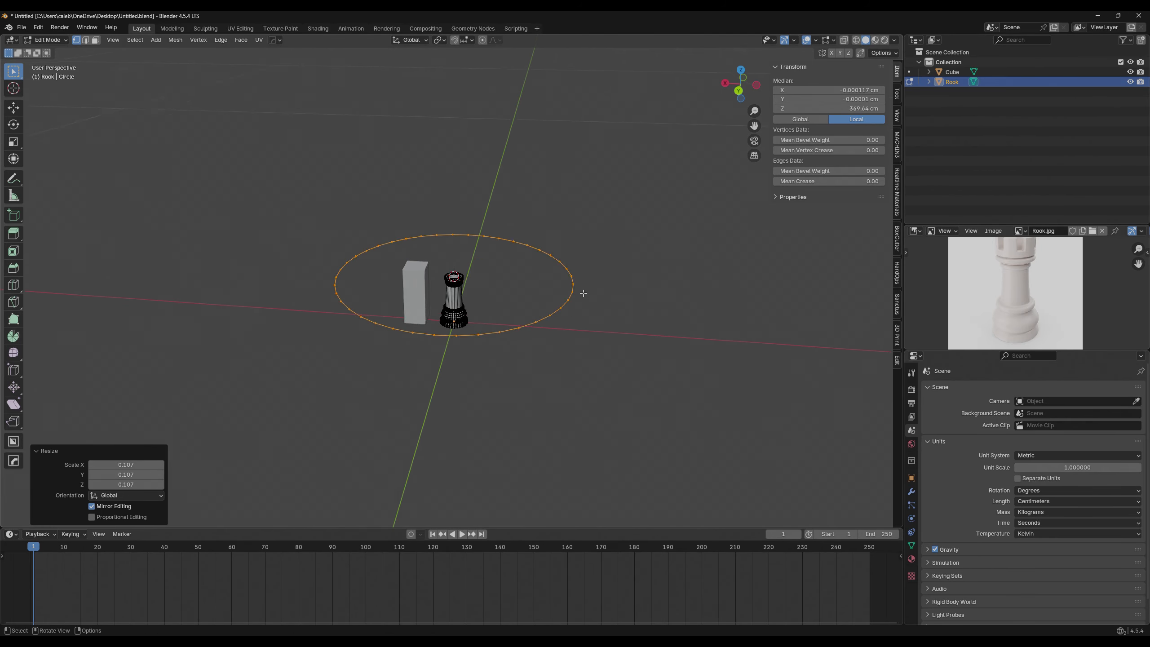
{"action": "scroll", "coordinate": [584, 285], "scroll_direction": "up", "scroll_amount": 3}
{"action": "key", "text": "s"}
{"action": "left_click", "coordinate": [464, 276]}
{"action": "scroll", "coordinate": [680, 267], "scroll_direction": "up", "scroll_amount": 5}
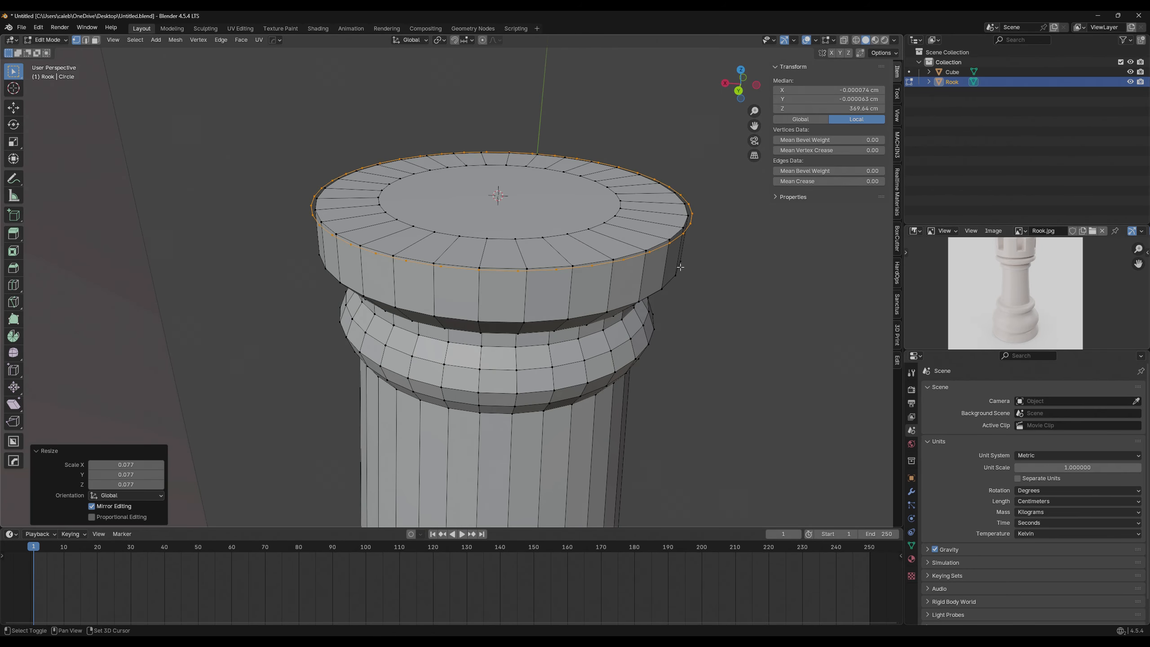
{"action": "middle_click_drag", "start_coordinate": [680, 267], "coordinate": [720, 312]}
{"action": "key", "text": "s"}
{"action": "left_click", "coordinate": [721, 312]}
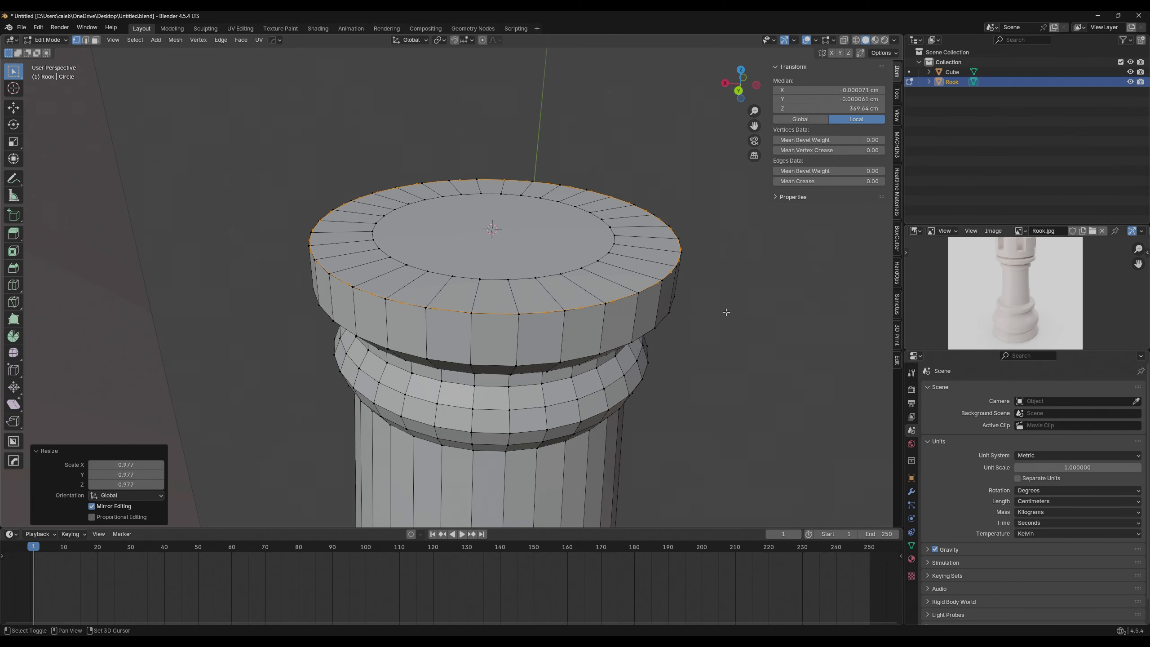
Fine-tune the circle against the head's rim from the top view, scaling it by about 1.003.
{"action": "key", "text": "KP_7"}
{"action": "scroll", "coordinate": [566, 209], "scroll_direction": "up", "scroll_amount": 5}
{"action": "scroll", "coordinate": [566, 209], "scroll_direction": "up", "scroll_amount": 3}
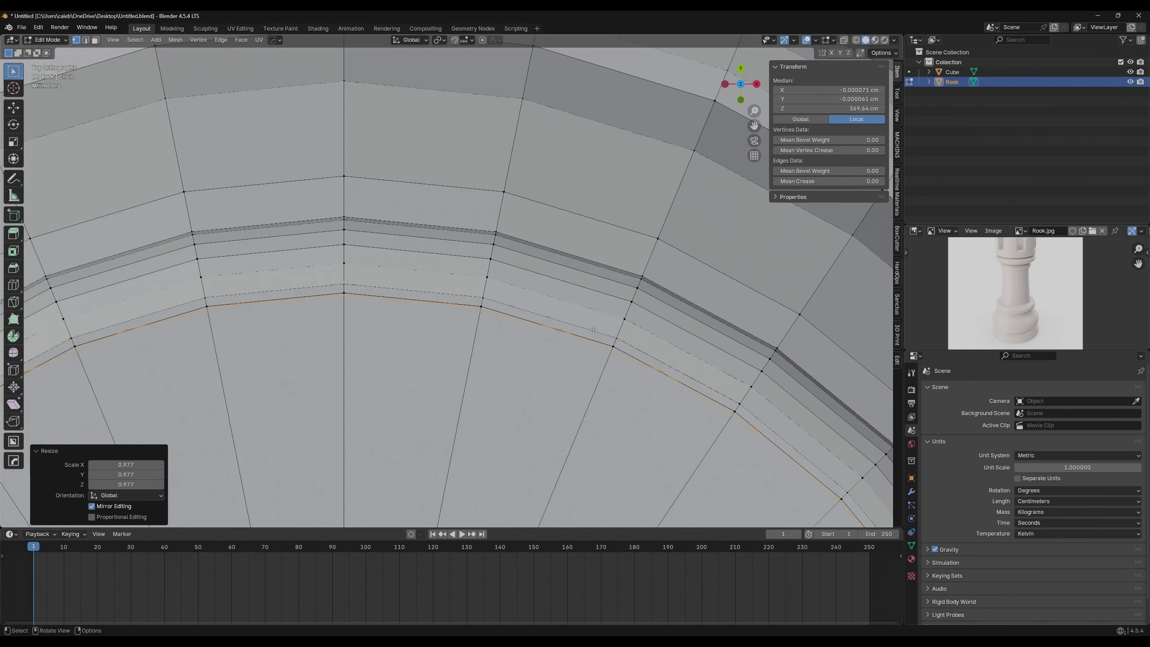
{"action": "key", "text": "s"}
{"action": "left_click", "coordinate": [735, 301]}
{"action": "scroll", "coordinate": [504, 282], "scroll_direction": "down", "scroll_amount": 10}
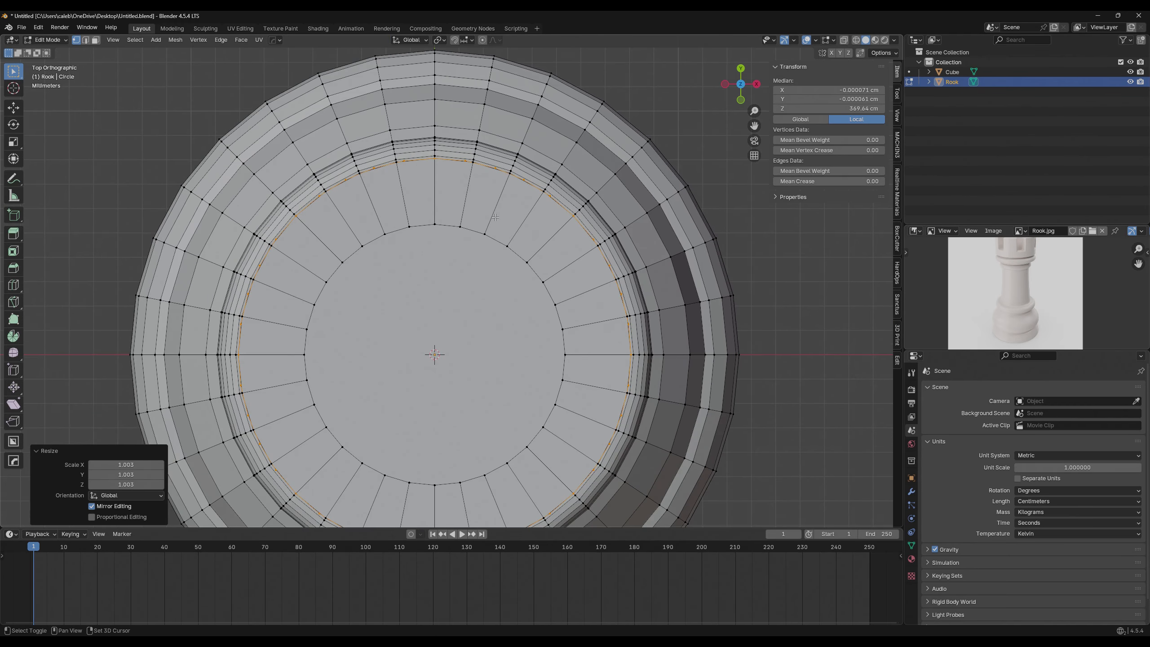
Extrude the circle in place and scale it inward to about 0.61 with Z locked, forming a flat ring.
{"action": "middle_click_drag", "start_coordinate": [504, 283], "coordinate": [627, 274]}
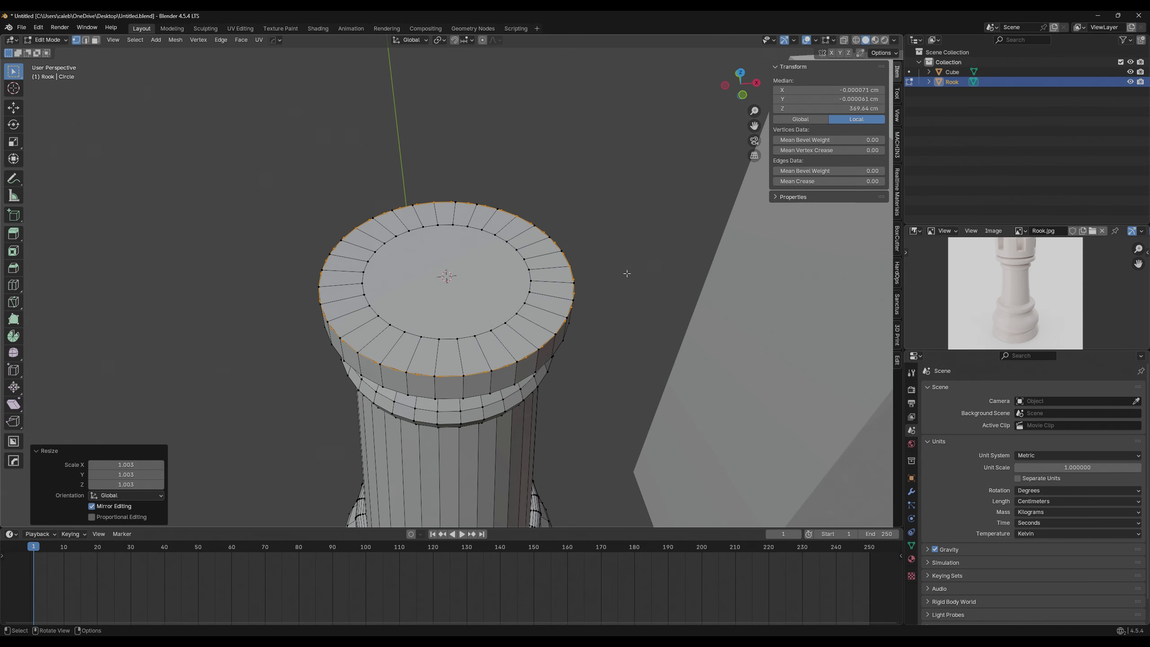
{"action": "key", "text": "e"}
{"action": "right_click", "coordinate": [683, 266]}
{"action": "key", "text": "g"}
{"action": "key", "text": "z"}
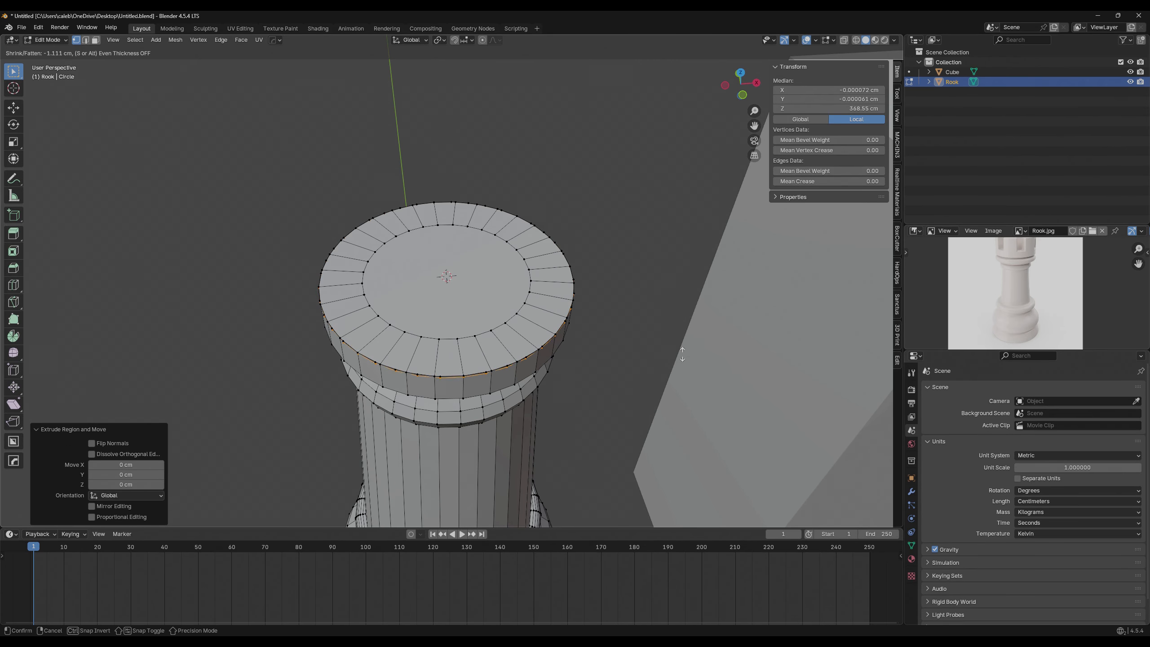
{"action": "right_click", "coordinate": [626, 185]}
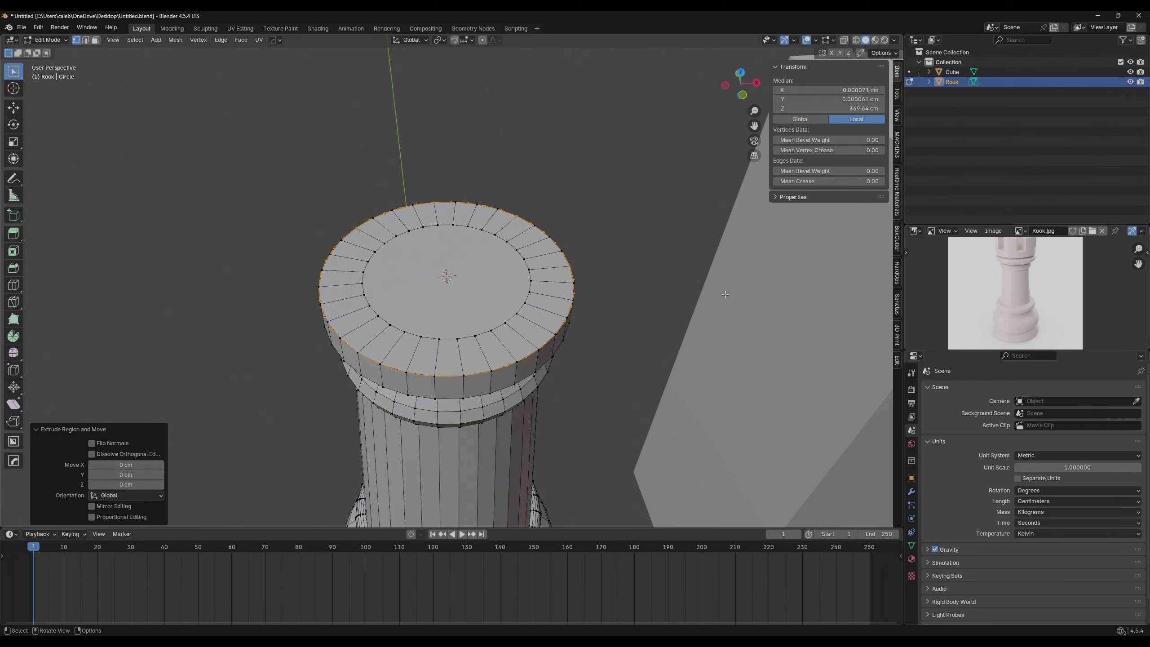
{"action": "key", "text": "s"}
{"action": "key", "text": "shift+z"}
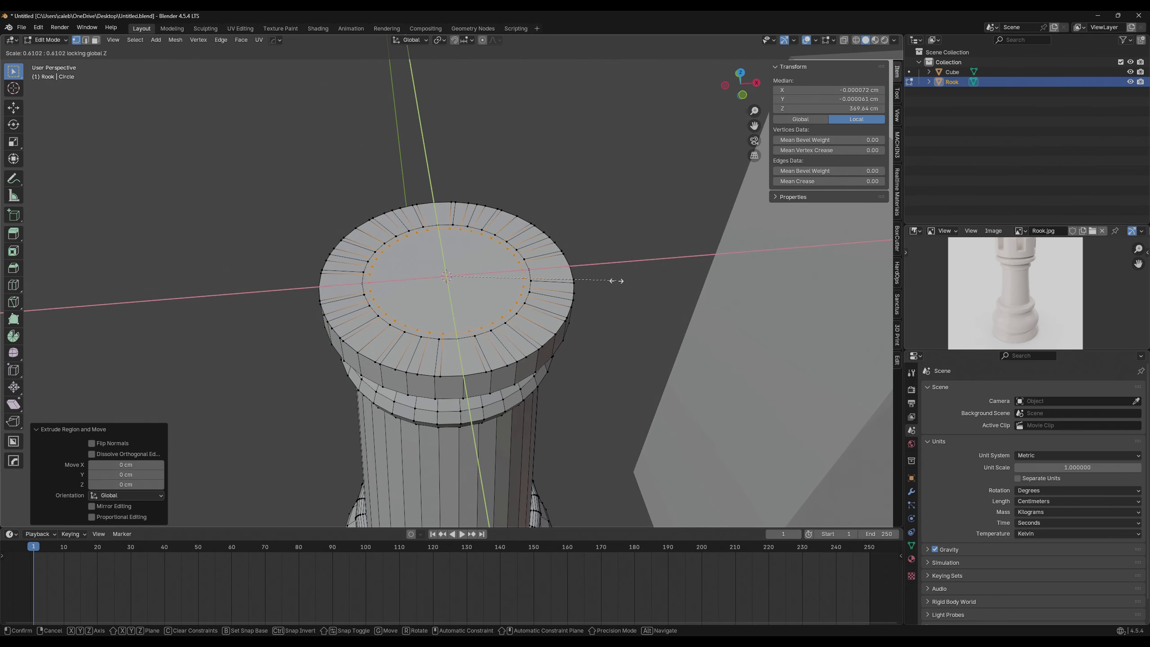
{"action": "left_click", "coordinate": [617, 281]}
Select the rook's body as linked geometry in Edit Mode and hide it so only the flat ring remains.
{"action": "middle_click_drag", "start_coordinate": [617, 281], "coordinate": [514, 342]}
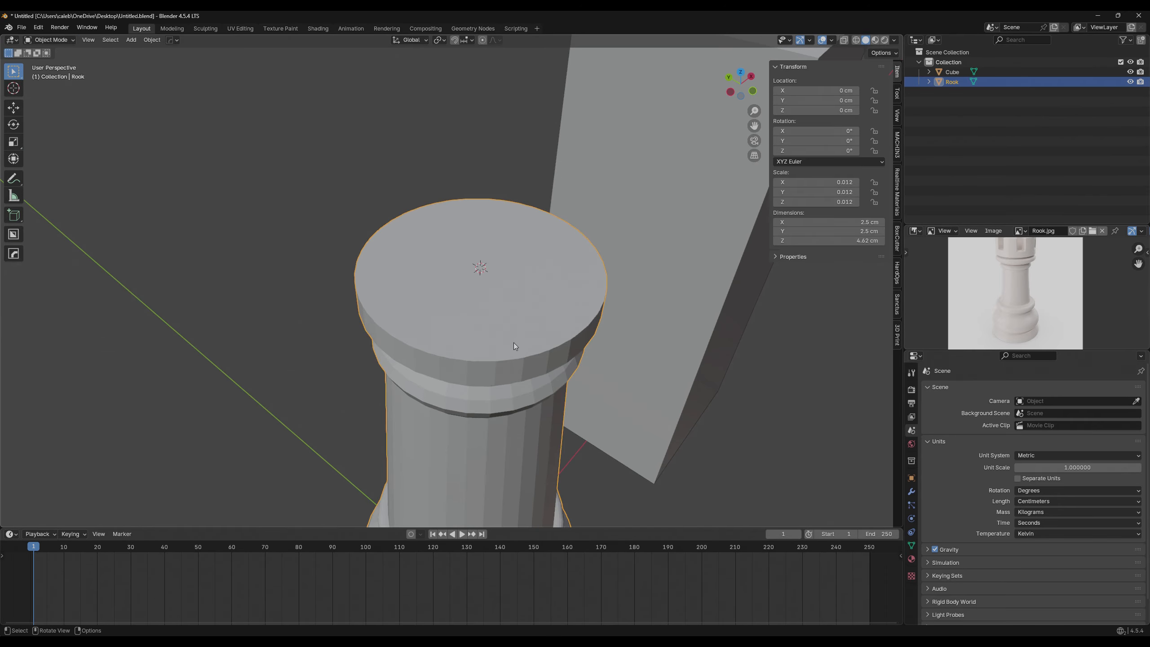
{"action": "left_click", "coordinate": [435, 319]}
{"action": "middle_click_drag", "start_coordinate": [435, 319], "coordinate": [507, 353]}
{"action": "key", "text": "Tab"}
{"action": "middle_click_drag", "start_coordinate": [506, 389], "coordinate": [551, 408], "text": "ctrl"}
{"action": "key", "text": "Tab"}
{"action": "left_click", "coordinate": [506, 408]}
{"action": "key", "text": "ctrl+l"}
{"action": "key", "text": "h"}
{"action": "left_click", "coordinate": [512, 285]}
{"action": "key", "text": "KP_5"}
Try box-selecting a stretch of vertices along the ring's far side.
{"action": "middle_click_drag", "start_coordinate": [512, 286], "coordinate": [462, 271]}
{"action": "left_click", "coordinate": [430, 181]}
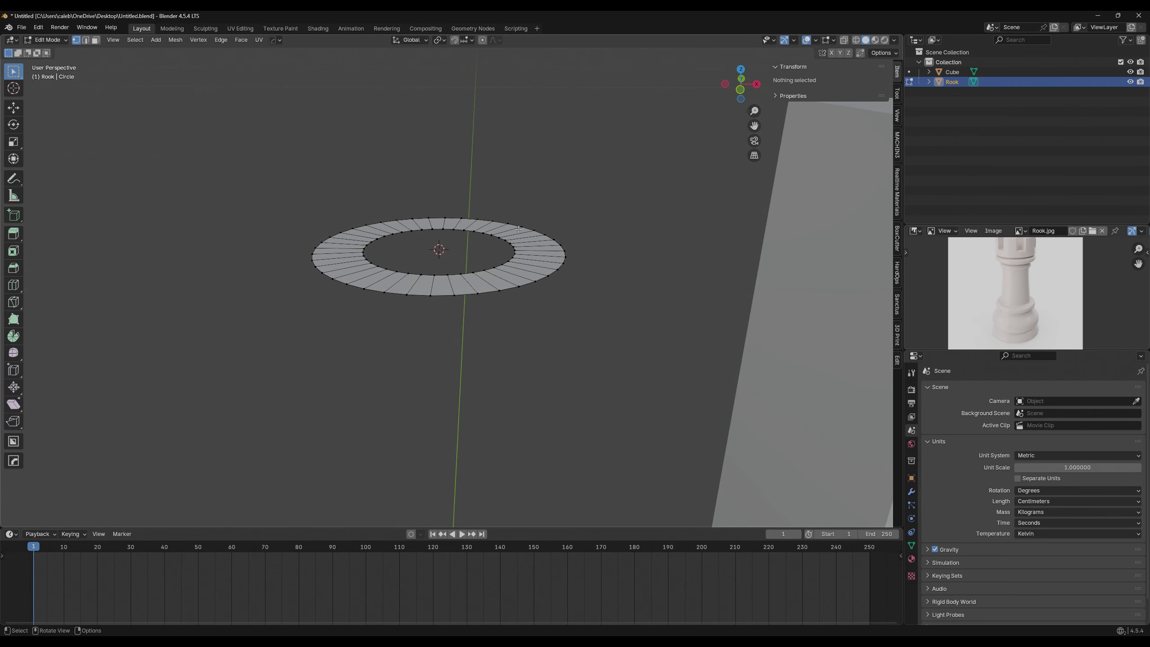
{"action": "middle_click_drag", "start_coordinate": [403, 109], "coordinate": [419, 149]}
{"action": "left_click_drag", "start_coordinate": [413, 142], "coordinate": [550, 260]}
{"action": "left_click_drag", "start_coordinate": [395, 170], "coordinate": [527, 291]}
{"action": "key", "text": "KP_5"}
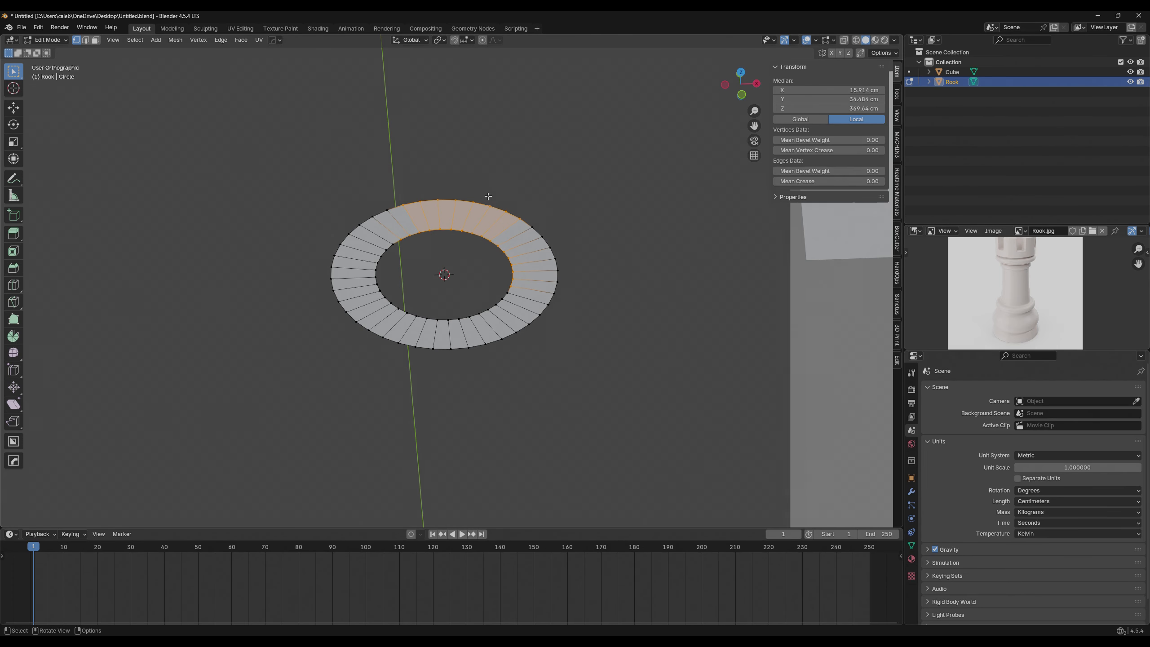
Select five groups of five adjacent ring faces from the top view in face selection, leaving three-face gaps between them.
{"action": "key", "text": "KP_7"}
{"action": "scroll", "coordinate": [460, 269], "scroll_direction": "up", "scroll_amount": 4}
{"action": "key", "text": "3"}
{"action": "left_click_drag", "start_coordinate": [364, 173], "coordinate": [450, 198]}
{"action": "left_click", "coordinate": [485, 185], "text": "shift"}
{"action": "middle_click_drag", "start_coordinate": [487, 213], "coordinate": [478, 166], "text": "shift"}
{"action": "scroll", "coordinate": [477, 167], "scroll_direction": "down", "scroll_amount": 1}
{"action": "left_click", "coordinate": [470, 164], "text": "shift"}
{"action": "left_click", "coordinate": [484, 168], "text": "shift"}
{"action": "left_click", "coordinate": [465, 164], "text": "shift"}
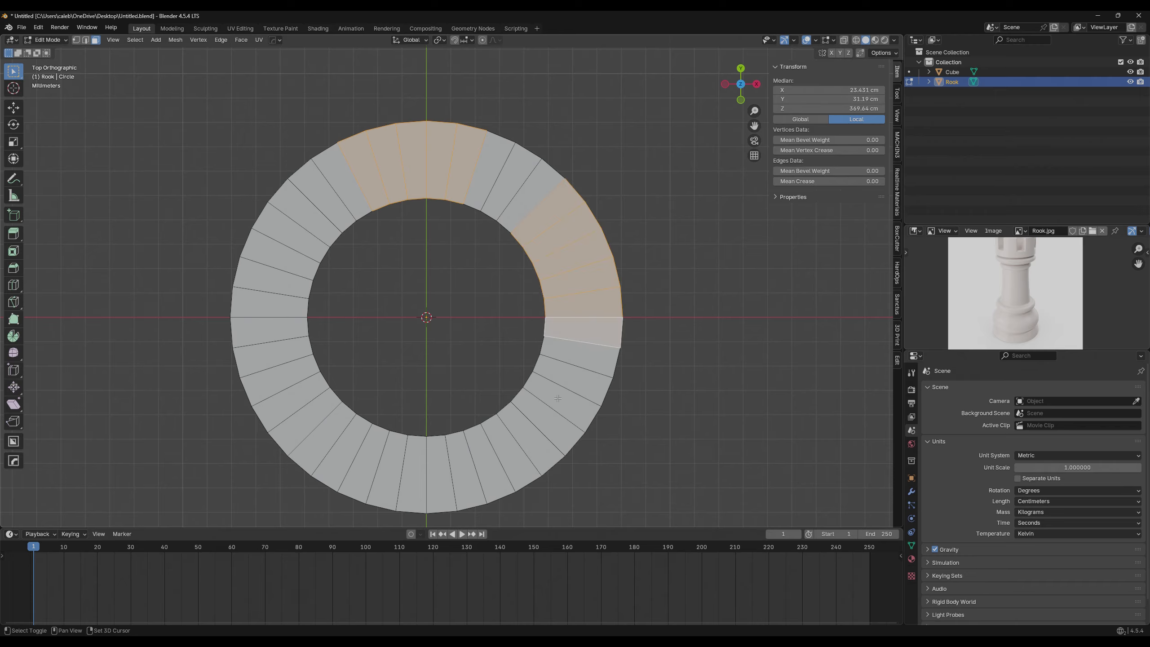
{"action": "left_click_drag", "start_coordinate": [266, 364], "coordinate": [266, 365], "text": "shift"}
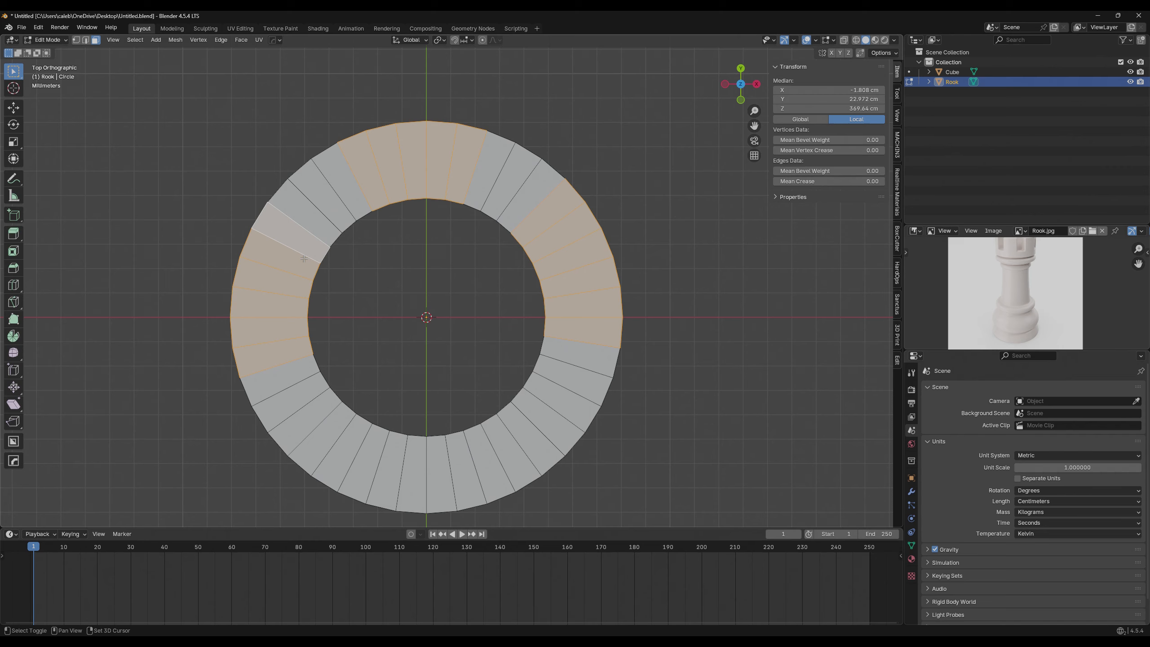
{"action": "left_click_drag", "start_coordinate": [328, 437], "coordinate": [521, 484], "text": "shift"}
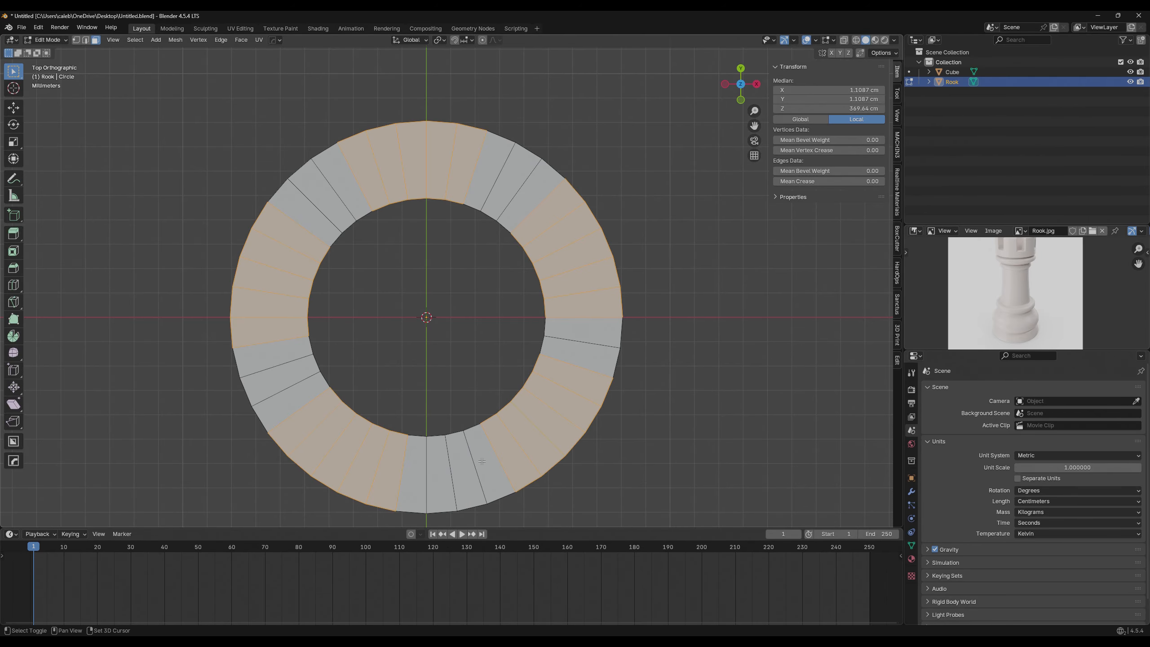
Extrude the selected face groups upward about 0.8 cm into five battlements and inspect the head in Object Mode.
{"action": "middle_click_drag", "start_coordinate": [415, 349], "coordinate": [406, 355]}
{"action": "middle_click_drag", "start_coordinate": [424, 272], "coordinate": [679, 375]}
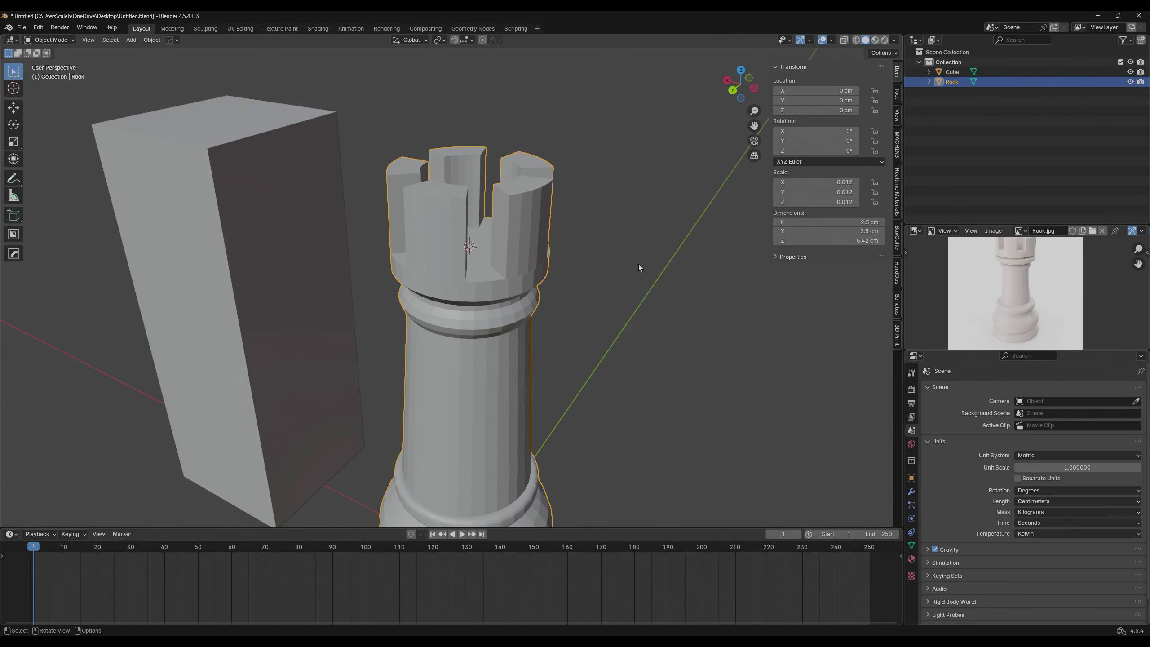
{"action": "middle_click_drag", "start_coordinate": [638, 264], "coordinate": [673, 334]}
{"action": "scroll", "coordinate": [649, 278], "scroll_direction": "up", "scroll_amount": 4}
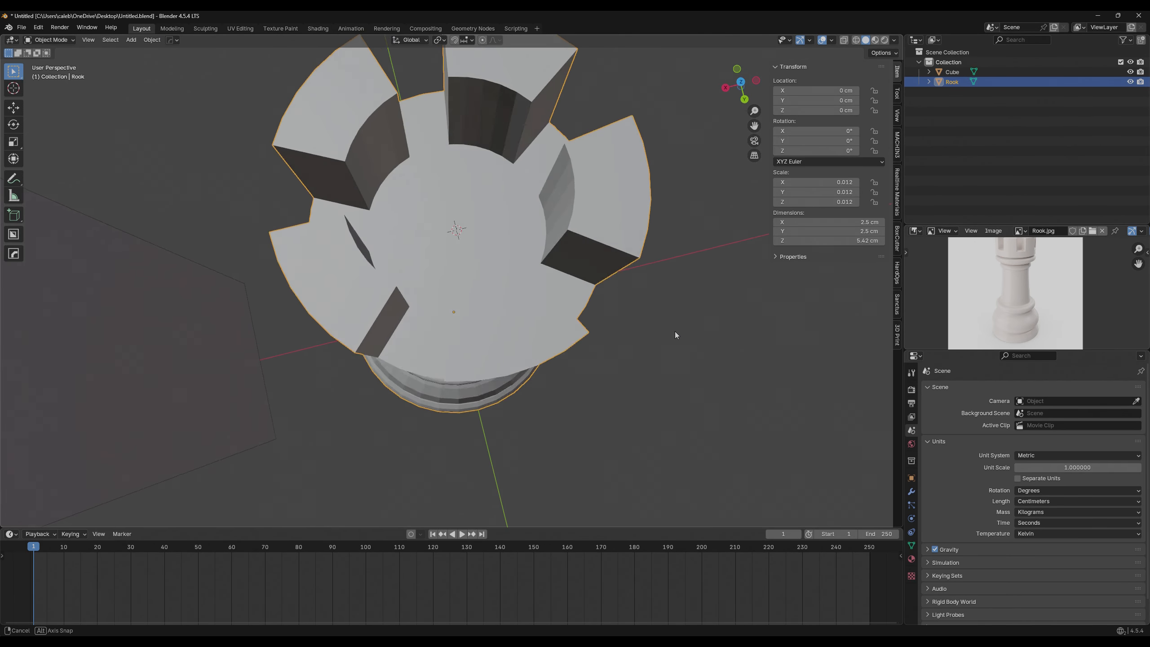
{"action": "scroll", "coordinate": [622, 308], "scroll_direction": "down", "scroll_amount": 4}
{"action": "middle_click_drag", "start_coordinate": [622, 308], "coordinate": [424, 284]}
{"action": "left_click", "coordinate": [621, 277]}
{"action": "scroll", "coordinate": [1037, 312], "scroll_direction": "up", "scroll_amount": 3}
Select the inner edge loops of the battlement ring and scale them outward with Z locked to thin the walls.
{"action": "key", "text": "Tab"}
{"action": "scroll", "coordinate": [490, 251], "scroll_direction": "up", "scroll_amount": 2}
{"action": "left_click", "coordinate": [338, 248]}
{"action": "mouse_move", "coordinate": [339, 247]}
{"action": "middle_mouse_down"}
{"action": "mouse_move", "coordinate": [361, 282]}
{"action": "mouse_move", "coordinate": [322, 246]}
{"action": "middle_mouse_up"}
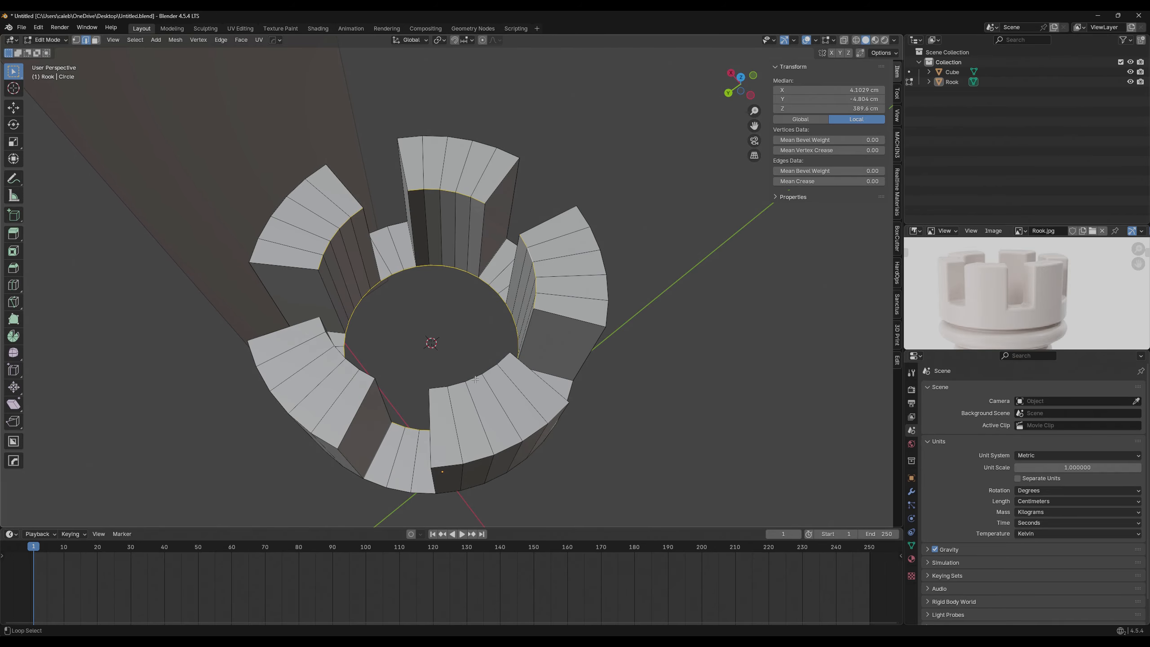
{"action": "middle_click_drag", "start_coordinate": [475, 332], "coordinate": [481, 350]}
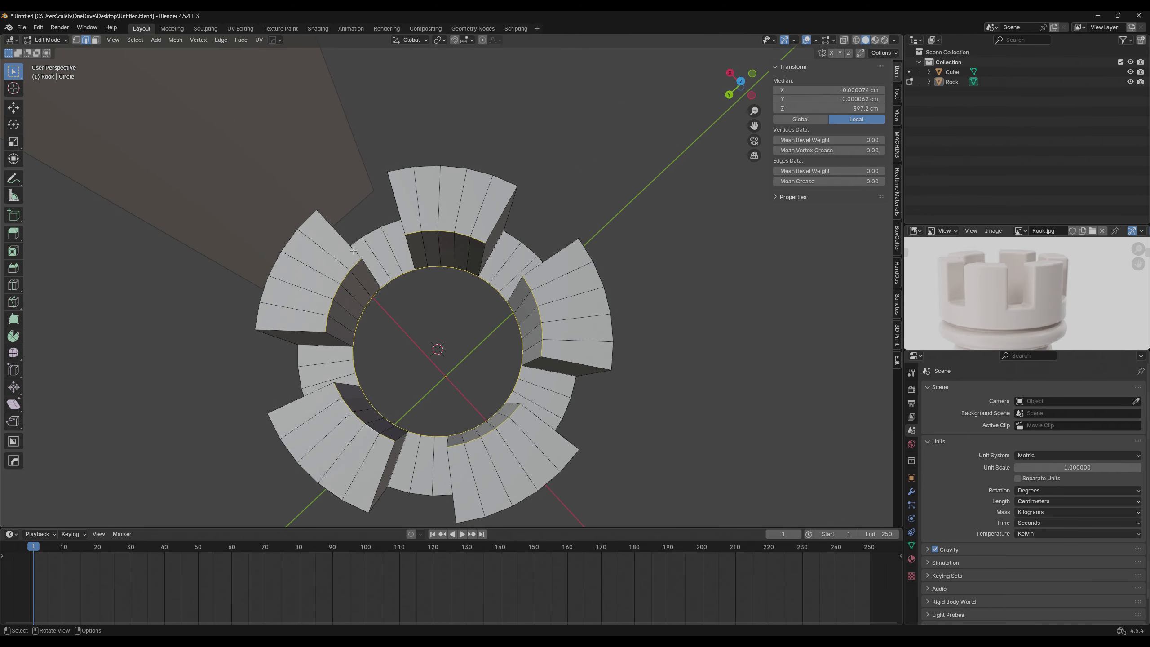
{"action": "middle_click_drag", "start_coordinate": [589, 328], "coordinate": [552, 278]}
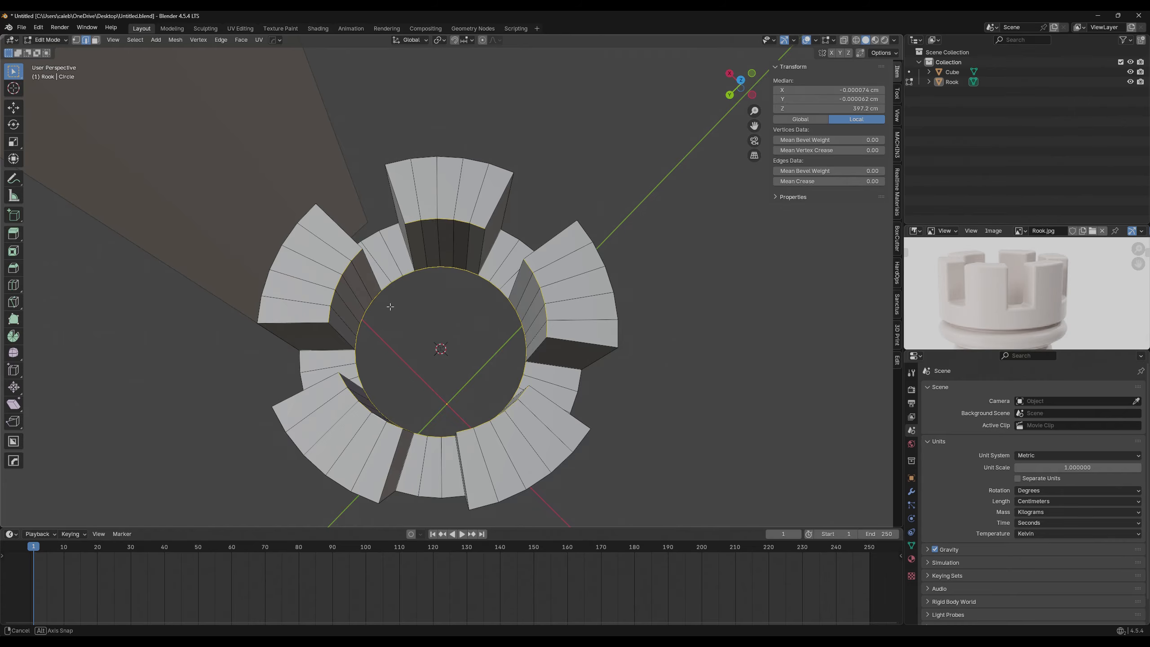
{"action": "middle_click_drag", "start_coordinate": [390, 307], "coordinate": [638, 327]}
{"action": "key", "text": "s"}
{"action": "key", "text": "shift+z"}
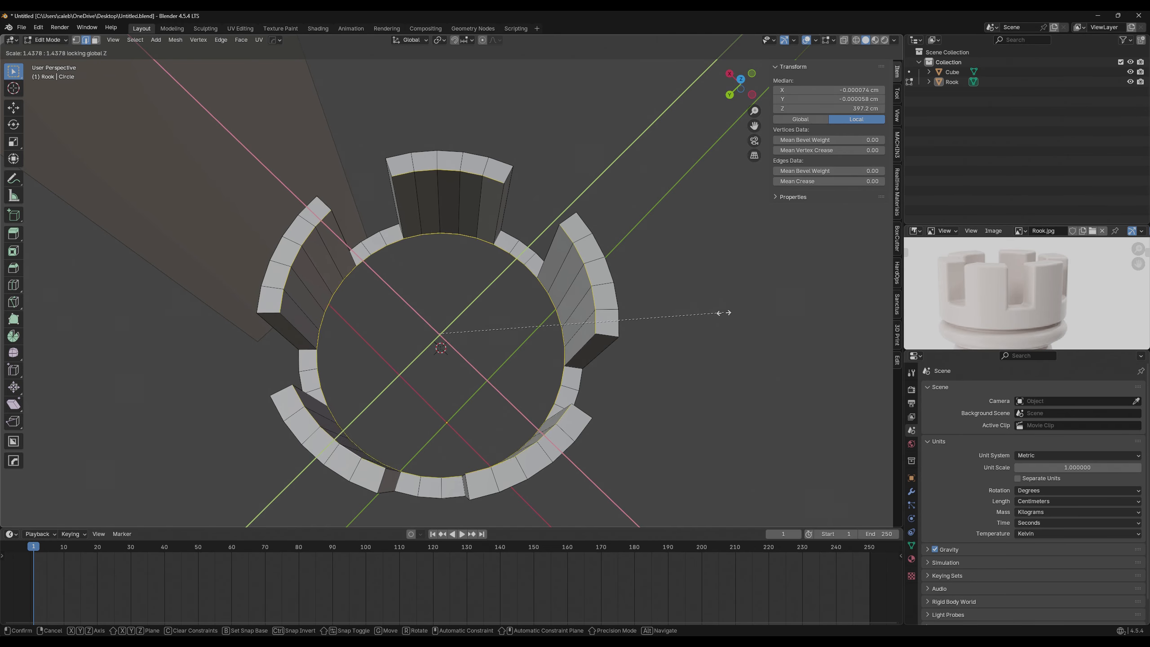
{"action": "left_click", "coordinate": [699, 304]}
Check the battlements in Object Mode and rescale the selected inner edges to adjust the wall thickness.
{"action": "key", "text": "Tab"}
{"action": "middle_click_drag", "start_coordinate": [588, 326], "coordinate": [641, 301]}
{"action": "key", "text": "Tab"}
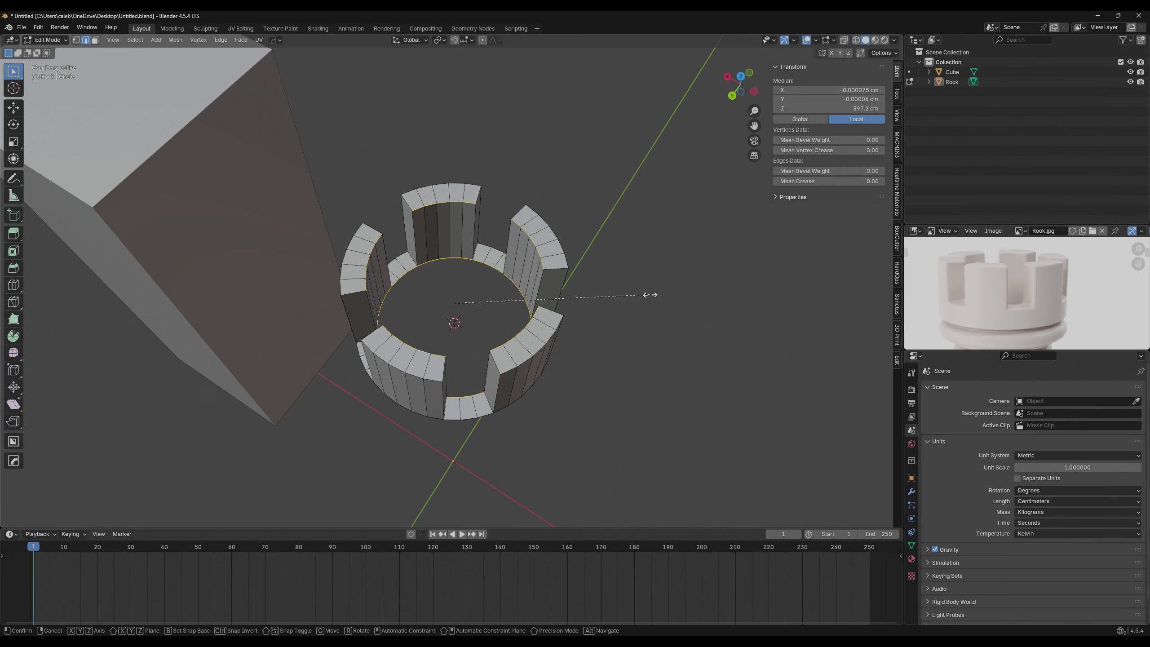
{"action": "key", "text": "s"}
{"action": "left_click", "coordinate": [525, 295]}
{"action": "key", "text": "Tab"}
Compare the rook's height and proportions with the cube from the side and in the orthographic front view.
{"action": "scroll", "coordinate": [609, 251], "scroll_direction": "down", "scroll_amount": 6}
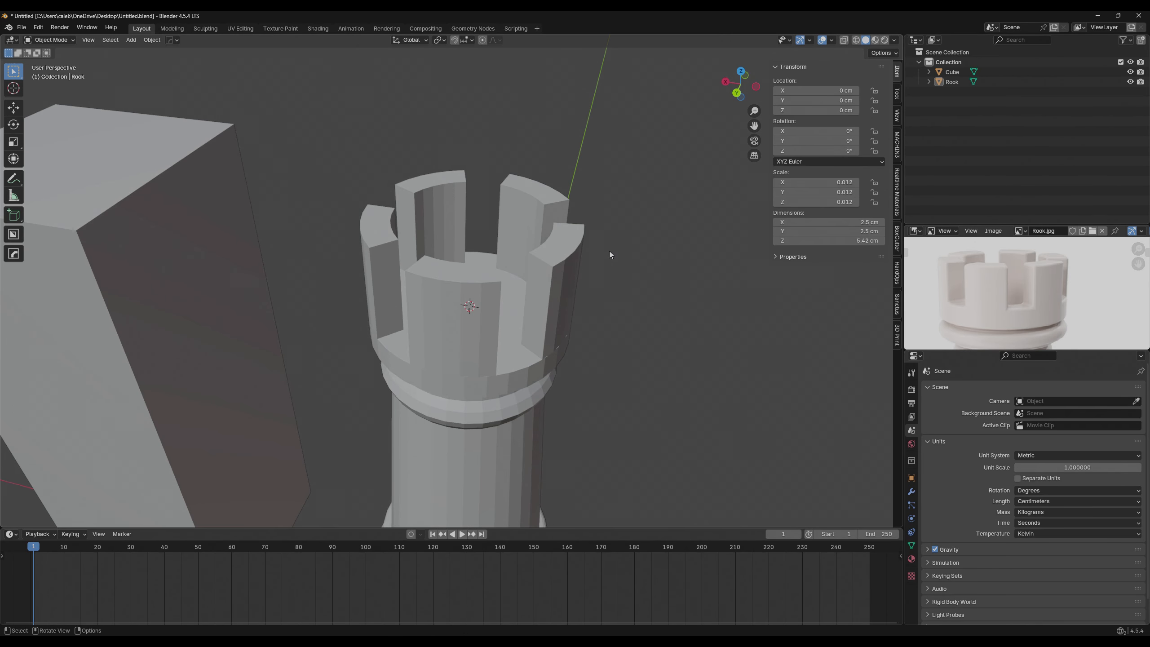
{"action": "middle_click_drag", "start_coordinate": [598, 290], "coordinate": [468, 267]}
{"action": "scroll", "coordinate": [604, 284], "scroll_direction": "down", "scroll_amount": 4}
{"action": "scroll", "coordinate": [483, 247], "scroll_direction": "up", "scroll_amount": 1}
{"action": "scroll", "coordinate": [488, 291], "scroll_direction": "up", "scroll_amount": 2}
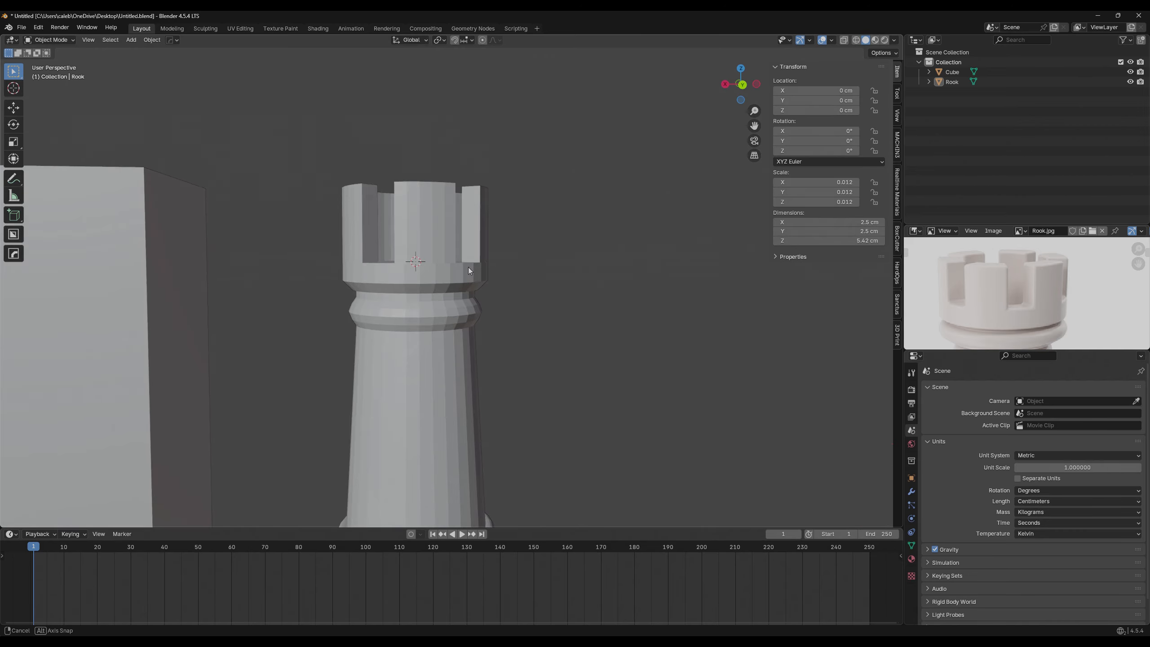
{"action": "scroll", "coordinate": [408, 283], "scroll_direction": "down", "scroll_amount": 4}
{"action": "key", "text": "KP_5"}
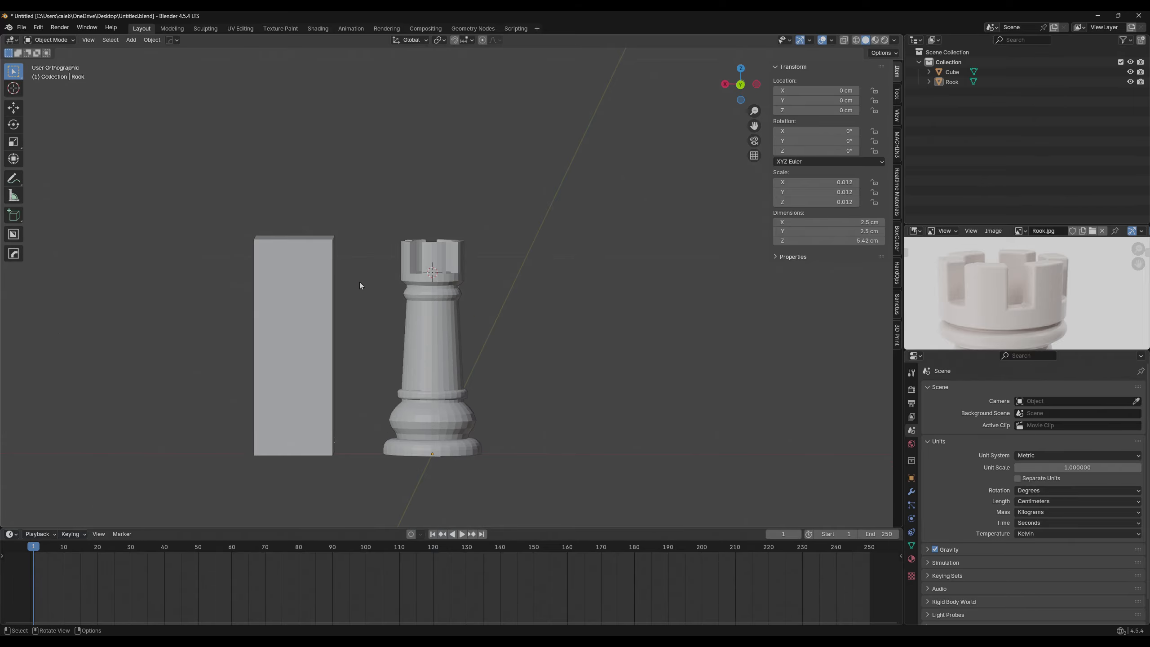
{"action": "key", "text": "KP_1"}
Select the cube and move it along the X axis to stand closer beside the rook.
{"action": "left_click", "coordinate": [634, 311]}
{"action": "scroll", "coordinate": [716, 308], "scroll_direction": "up", "scroll_amount": 2}
{"action": "key", "text": "g"}
{"action": "key", "text": "x"}
{"action": "right_click", "coordinate": [719, 313]}
{"action": "middle_click_drag", "start_coordinate": [720, 313], "coordinate": [645, 276], "text": "shift"}
{"action": "key", "text": "g"}
{"action": "key", "text": "x"}
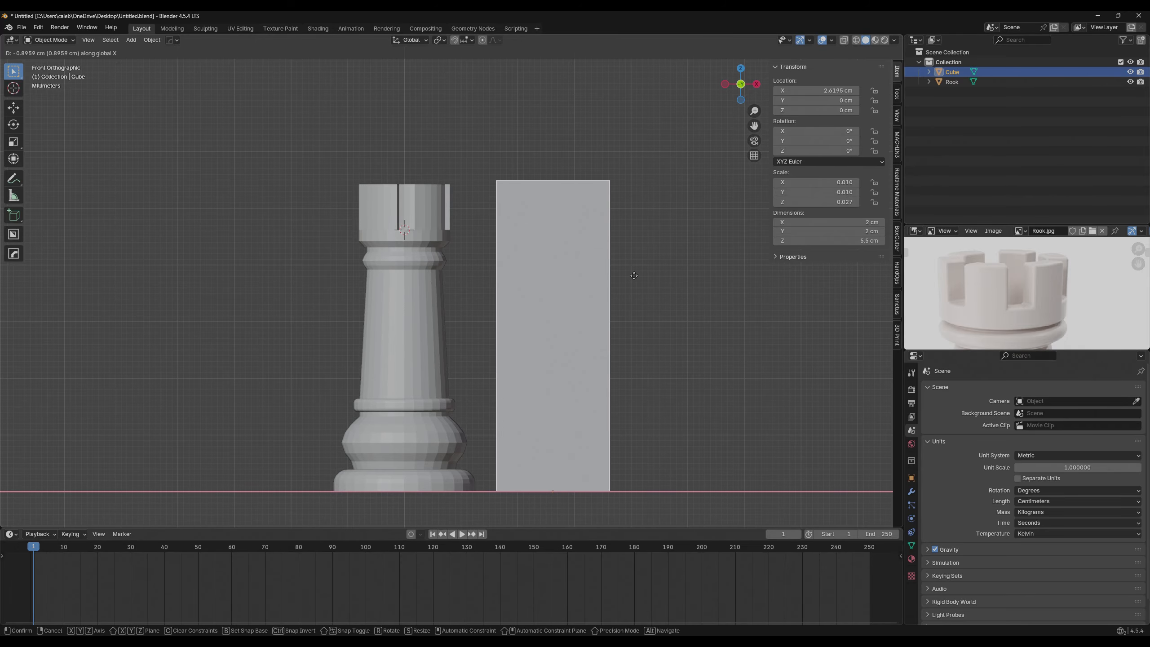
{"action": "left_click", "coordinate": [617, 277]}
Enter Edit Mode on the rook, switch to face selection and try selecting the top faces of a battlement.
{"action": "middle_click_drag", "start_coordinate": [616, 277], "coordinate": [496, 300]}
{"action": "left_click", "coordinate": [417, 259]}
{"action": "scroll", "coordinate": [494, 288], "scroll_direction": "up", "scroll_amount": 4}
{"action": "key", "text": "Tab"}
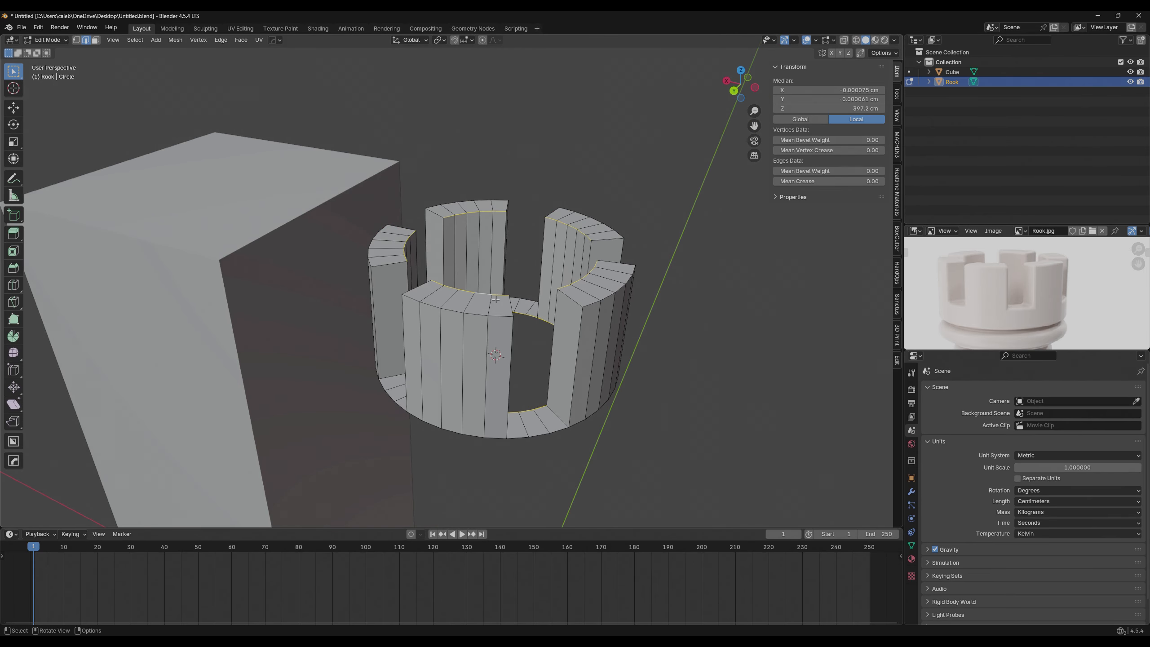
{"action": "key", "text": "3"}
{"action": "left_click", "coordinate": [460, 214], "text": "alt"}
{"action": "left_click", "coordinate": [454, 211], "text": "alt"}
{"action": "left_click", "coordinate": [454, 212]}
{"action": "middle_click_drag", "start_coordinate": [446, 228], "coordinate": [476, 195]}
Check the battlements against the head in Object Mode and return to Edit Mode.
{"action": "key", "text": "Tab"}
{"action": "scroll", "coordinate": [530, 286], "scroll_direction": "down", "scroll_amount": 4}
{"action": "middle_click_drag", "start_coordinate": [541, 283], "coordinate": [495, 266]}
{"action": "scroll", "coordinate": [559, 280], "scroll_direction": "up", "scroll_amount": 3}
{"action": "key", "text": "Tab"}
{"action": "key", "text": "Tab"}
{"action": "key", "text": "Tab"}
Select the rook's whole linked battlement ring and move it up along the Z axis toward the cube's top.
{"action": "left_click", "coordinate": [484, 266]}
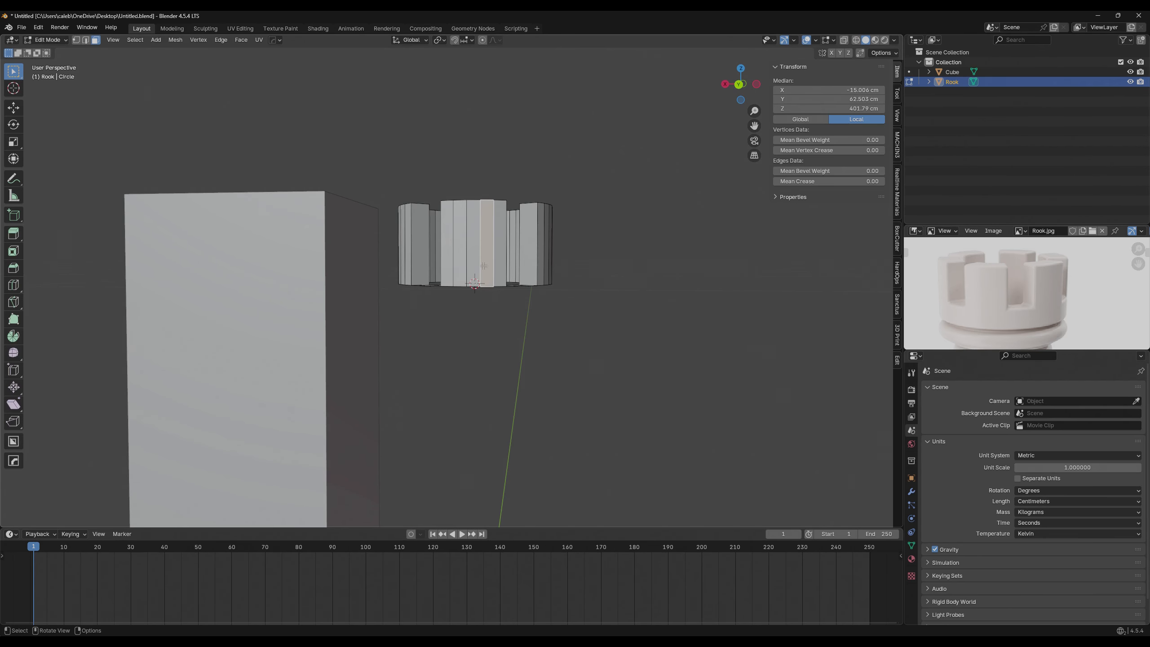
{"action": "key", "text": "l"}
{"action": "key", "text": "g"}
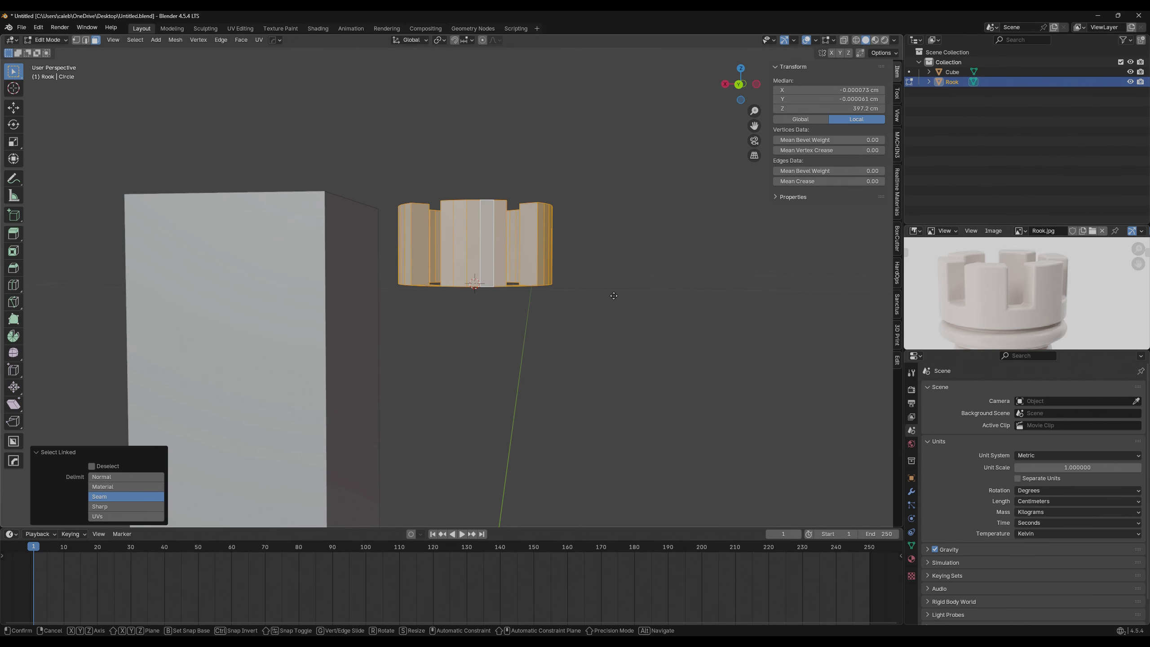
{"action": "key", "text": "z"}
{"action": "left_click", "coordinate": [616, 291]}
{"action": "key", "text": "Tab"}
Move the battlement ring up about 0.03 cm along Z in front view, level with the cube's top.
{"action": "middle_click_drag", "start_coordinate": [573, 303], "coordinate": [548, 346]}
{"action": "key", "text": "KP_5"}
{"action": "key", "text": "KP_1"}
{"action": "scroll", "coordinate": [551, 334], "scroll_direction": "up", "scroll_amount": 6}
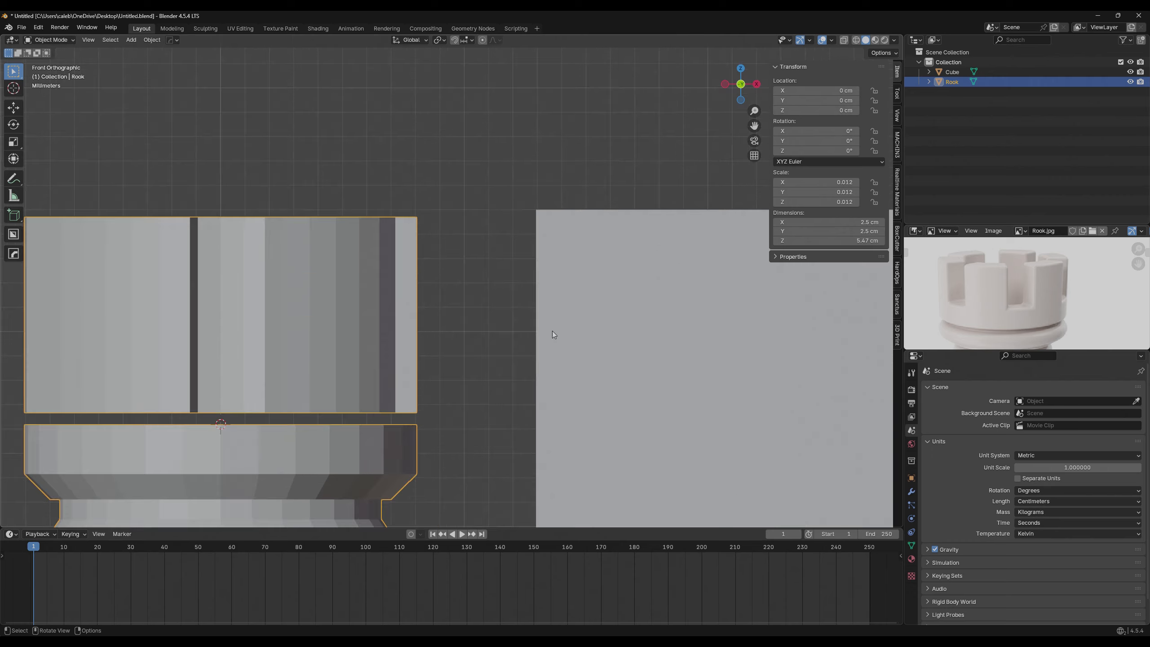
{"action": "middle_click_drag", "start_coordinate": [560, 246], "coordinate": [534, 279], "text": "shift"}
{"action": "scroll", "coordinate": [535, 279], "scroll_direction": "up", "scroll_amount": 4}
{"action": "middle_click_drag", "start_coordinate": [575, 207], "coordinate": [730, 208], "text": "shift"}
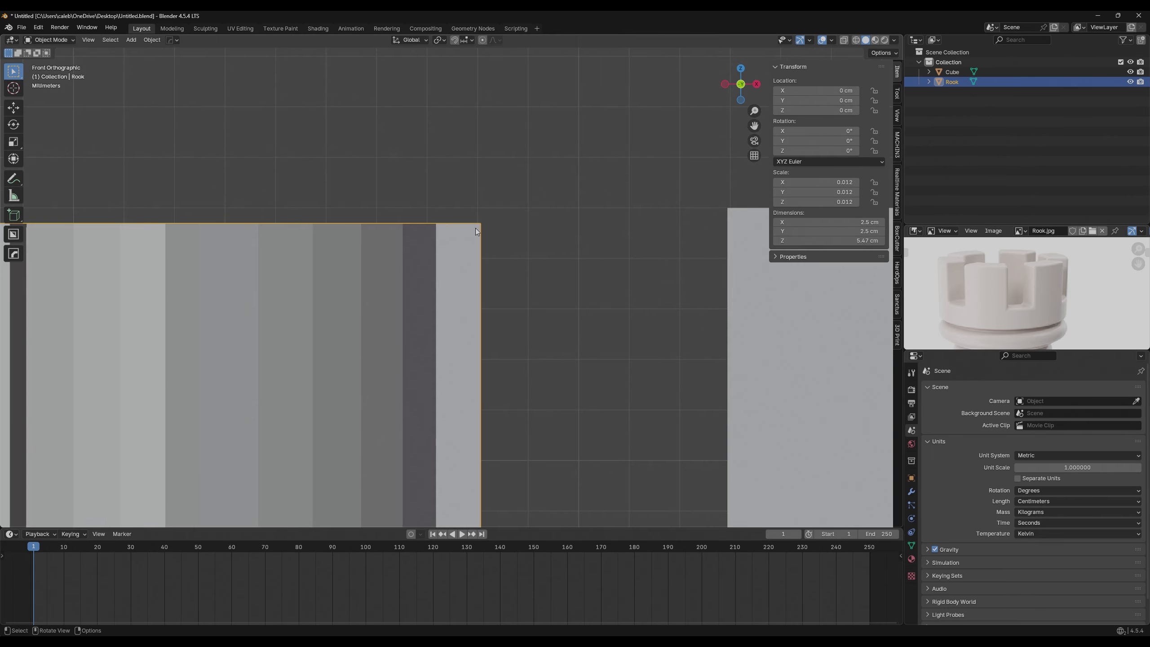
{"action": "scroll", "coordinate": [487, 263], "scroll_direction": "down", "scroll_amount": 5}
{"action": "key", "text": "Tab"}
{"action": "key", "text": "ctrl+l"}
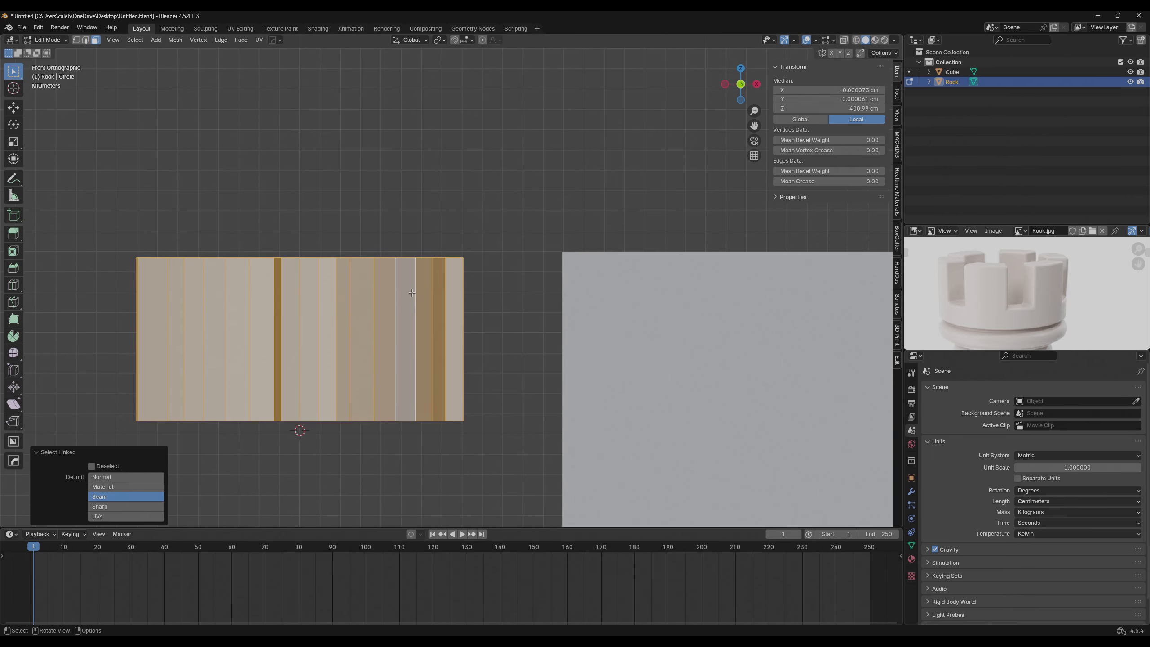
{"action": "key", "text": "g"}
{"action": "key", "text": "z"}
{"action": "left_click", "coordinate": [451, 290]}
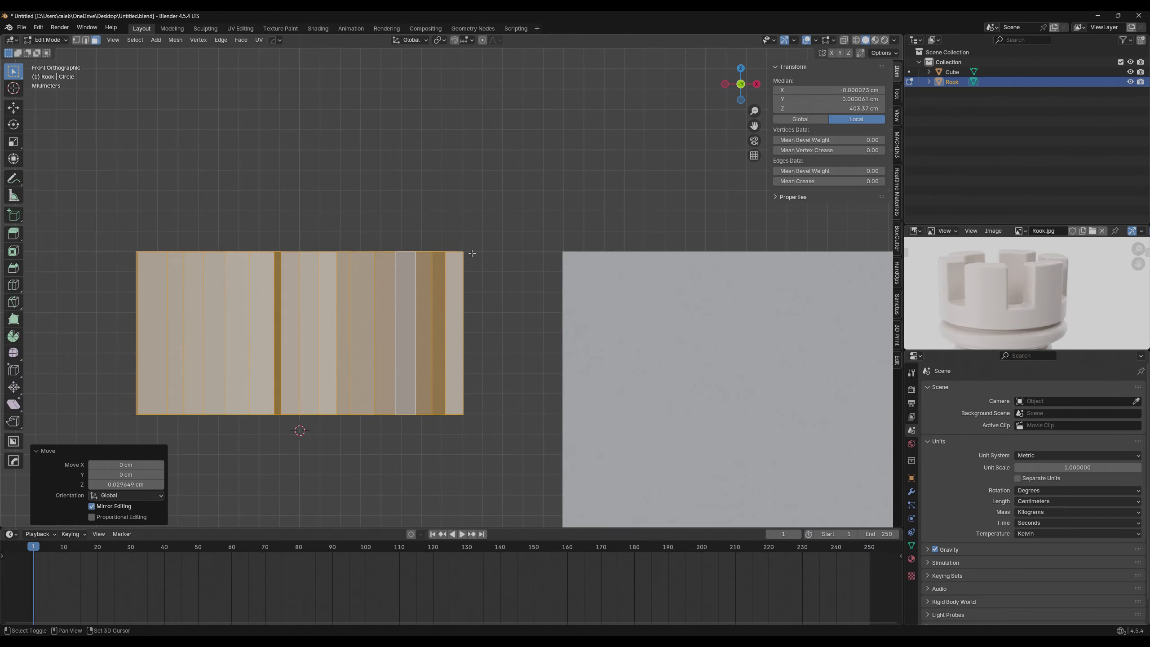
{"action": "scroll", "coordinate": [506, 327], "scroll_direction": "up", "scroll_amount": 5}
{"action": "scroll", "coordinate": [505, 326], "scroll_direction": "down", "scroll_amount": 7}
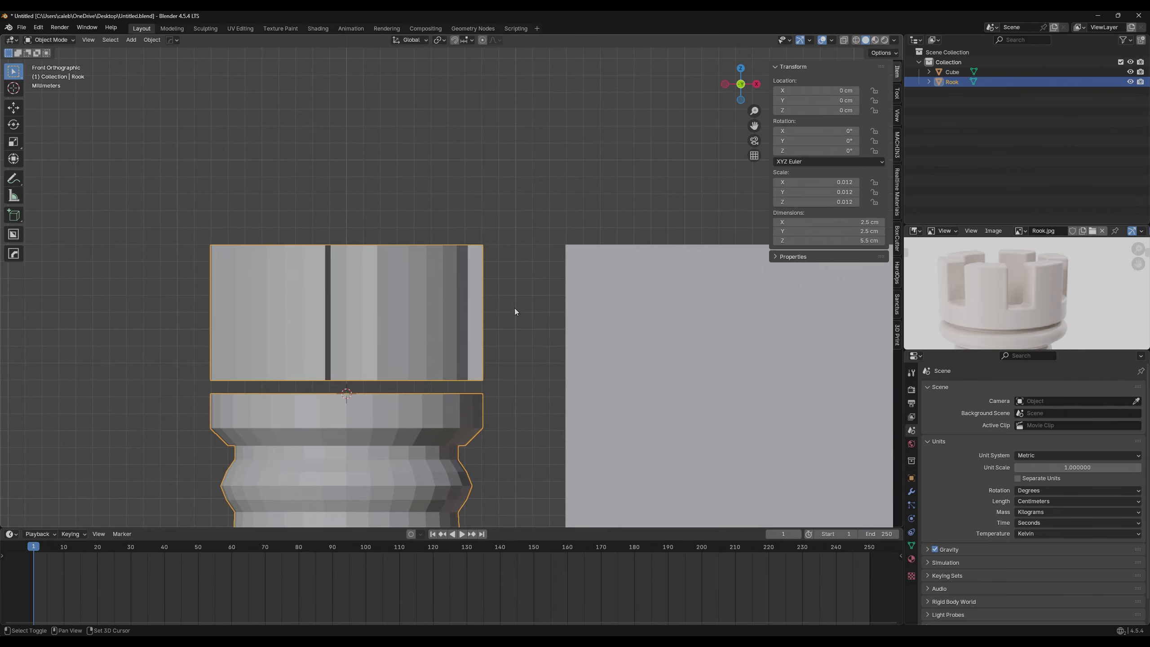
Compare the rook in Object and Edit Mode and reveal the hidden part of its mesh below the battlements.
{"action": "key", "text": "shift+h"}
{"action": "key", "text": "Tab"}
{"action": "middle_click_drag", "start_coordinate": [444, 388], "coordinate": [540, 370]}
{"action": "key", "text": "Tab"}
{"action": "key", "text": "Tab"}
{"action": "key", "text": "Tab"}
{"action": "key", "text": "Tab"}
{"action": "key", "text": "Tab"}
{"action": "key", "text": "alt+h"}
{"action": "key", "text": "Tab"}
{"action": "key", "text": "Tab"}
Select the top face loop of the head below the battlements and move it up about 0.08 cm along Z to meet them.
{"action": "scroll", "coordinate": [480, 354], "scroll_direction": "up", "scroll_amount": 4}
{"action": "left_click", "coordinate": [473, 393]}
{"action": "middle_click_drag", "start_coordinate": [472, 393], "coordinate": [468, 353]}
{"action": "left_click", "coordinate": [454, 330], "text": "alt"}
{"action": "mouse_move", "coordinate": [602, 343]}
{"action": "middle_mouse_down"}
{"action": "mouse_move", "coordinate": [603, 363]}
{"action": "mouse_move", "coordinate": [605, 347]}
{"action": "middle_mouse_up"}
{"action": "key", "text": "g"}
{"action": "key", "text": "z"}
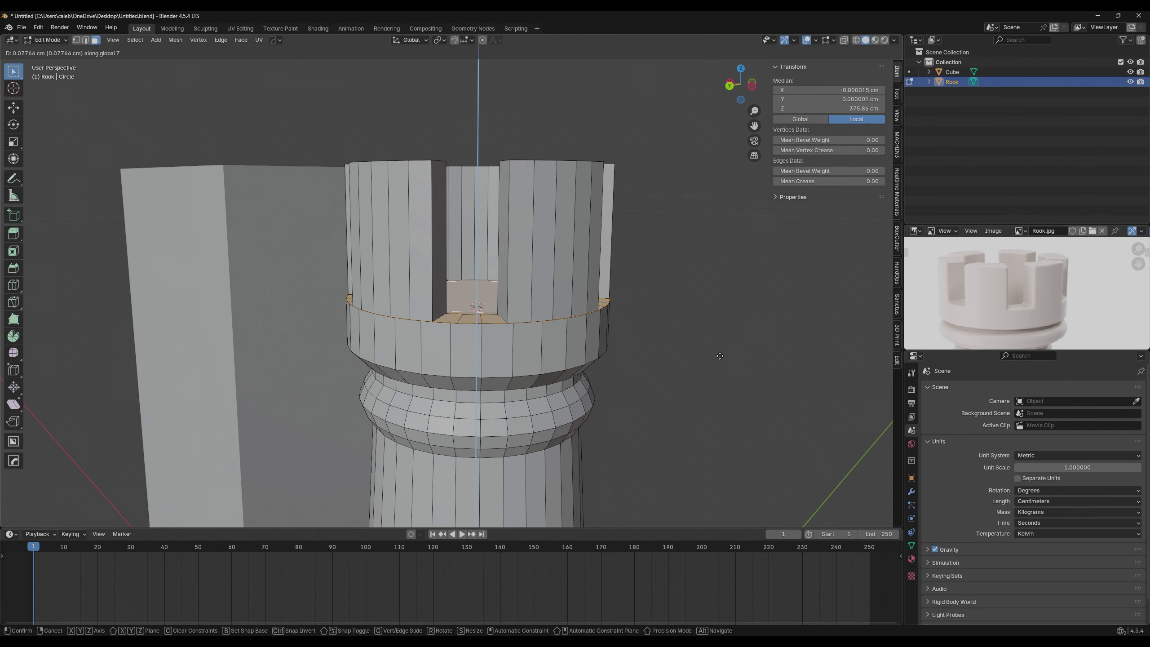
{"action": "left_click", "coordinate": [718, 356]}
{"action": "key", "text": "Tab"}
Hide the cube to view the complete rook on its own.
{"action": "left_click", "coordinate": [681, 338]}
{"action": "middle_click_drag", "start_coordinate": [680, 338], "coordinate": [642, 357]}
{"action": "scroll", "coordinate": [634, 356], "scroll_direction": "down", "scroll_amount": 2}
{"action": "left_click", "coordinate": [485, 339]}
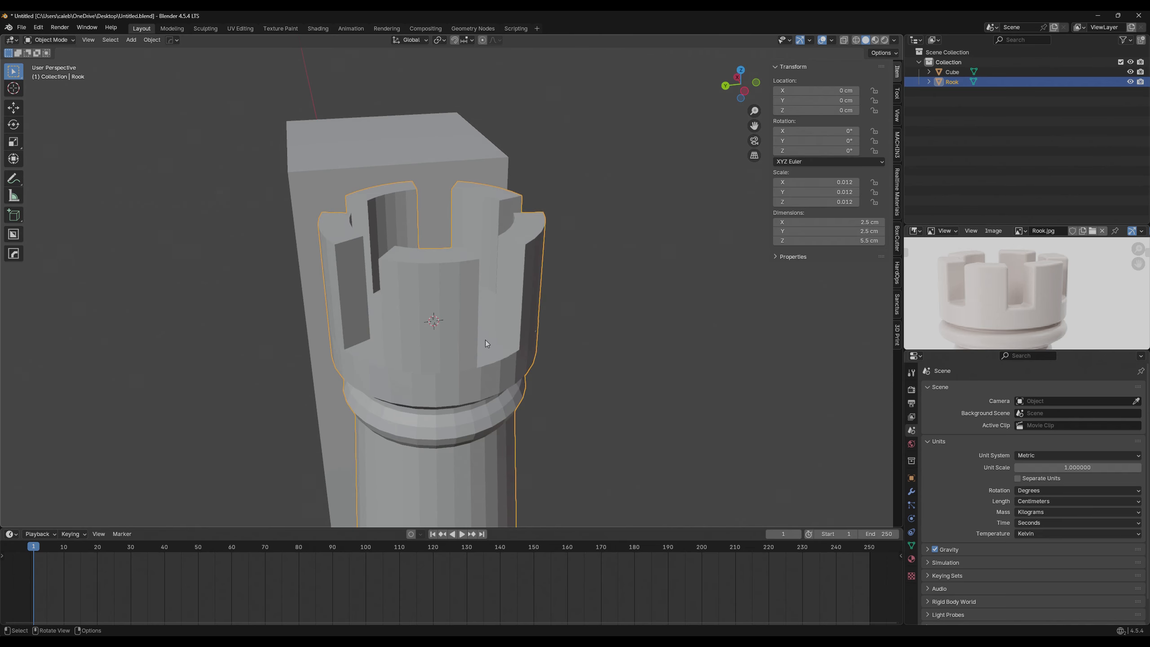
{"action": "scroll", "coordinate": [486, 340], "scroll_direction": "down", "scroll_amount": 3}
{"action": "middle_click_drag", "start_coordinate": [486, 339], "coordinate": [469, 327]}
{"action": "left_click", "coordinate": [410, 322]}
{"action": "scroll", "coordinate": [410, 321], "scroll_direction": "down", "scroll_amount": 2}
{"action": "key", "text": "h"}
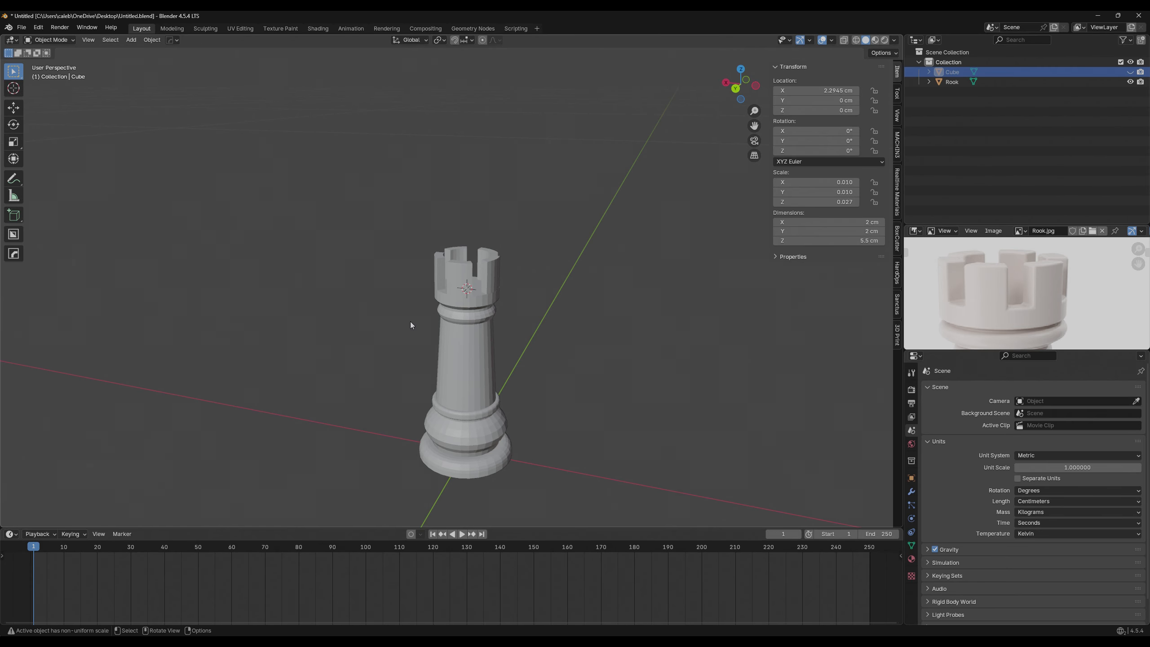
Select the rook, glance at its mesh in Edit Mode and unhide the cube.
{"action": "scroll", "coordinate": [534, 317], "scroll_direction": "up", "scroll_amount": 2}
{"action": "left_click", "coordinate": [483, 322]}
{"action": "key", "text": "Tab"}
{"action": "key", "text": "Tab"}
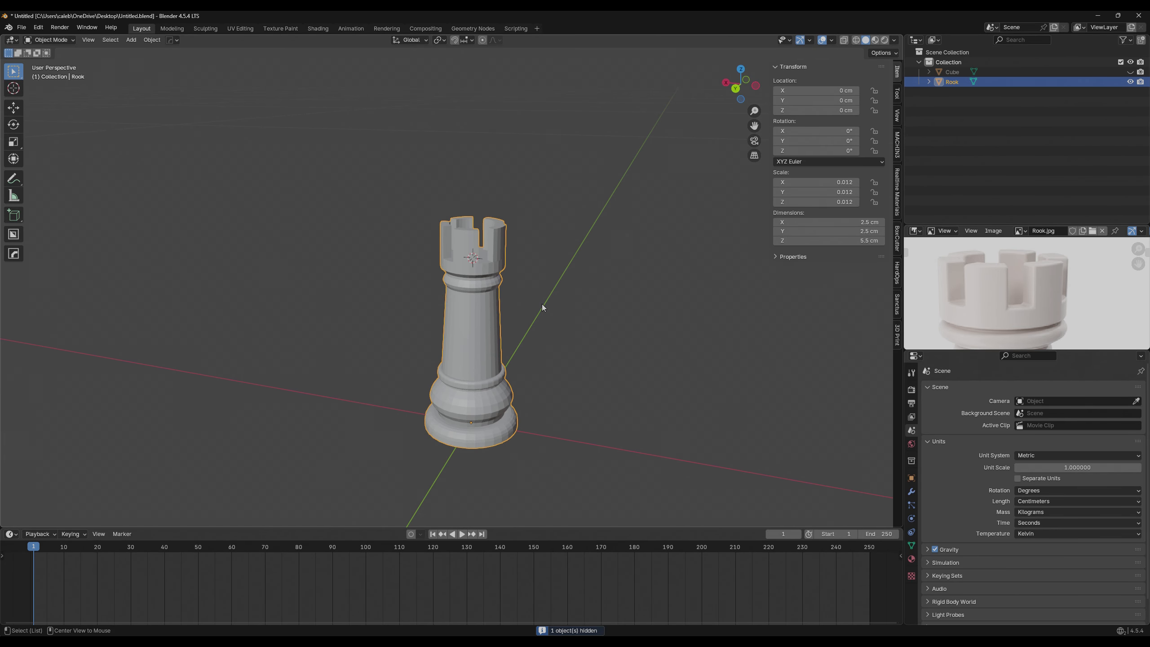
{"action": "key", "text": "alt+h"}
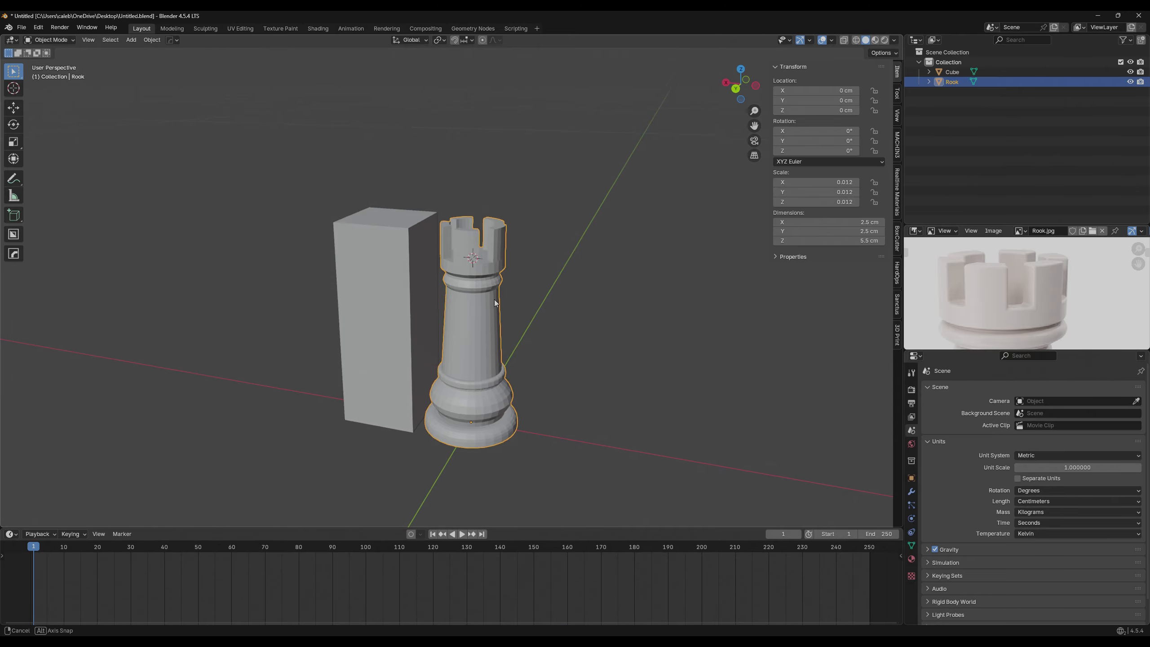
Select and hide a patch of faces on the rook's column in Edit Mode, and undo it.
{"action": "key", "text": "Tab"}
{"action": "scroll", "coordinate": [501, 309], "scroll_direction": "up", "scroll_amount": 4}
{"action": "scroll", "coordinate": [501, 308], "scroll_direction": "down", "scroll_amount": 3}
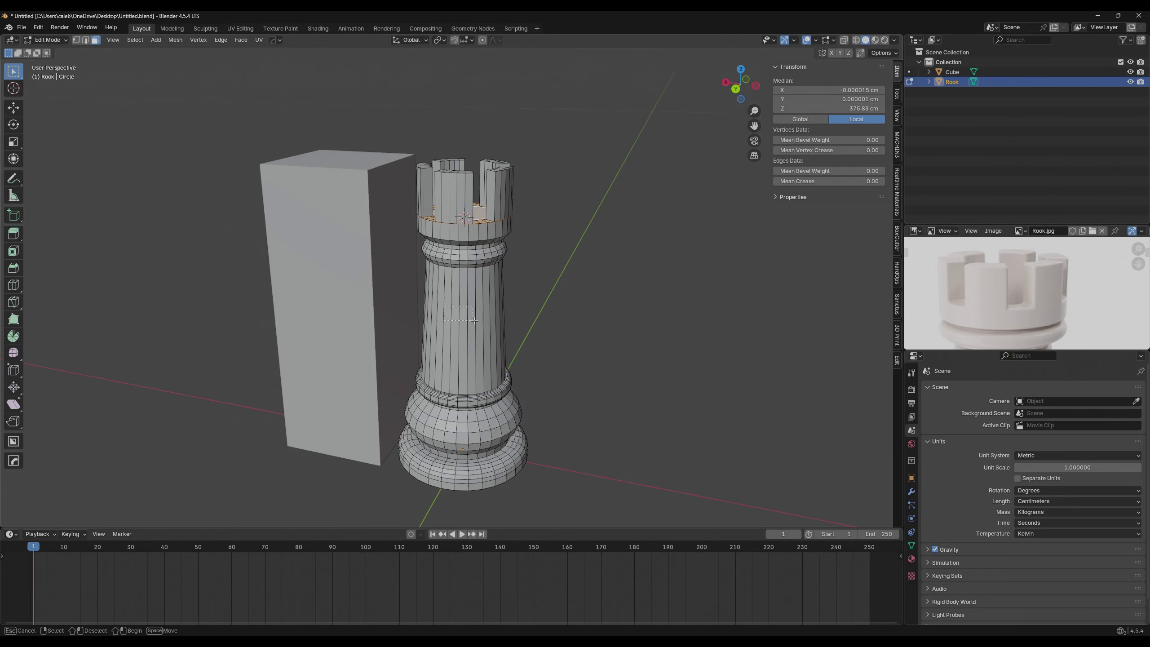
{"action": "left_click_drag", "start_coordinate": [473, 321], "coordinate": [479, 318]}
{"action": "middle_click_drag", "start_coordinate": [479, 317], "coordinate": [482, 254]}
{"action": "key", "text": "h"}
{"action": "key", "text": "Tab"}
{"action": "key", "text": "Tab"}
{"action": "key", "text": "Tab"}
{"action": "key", "text": "Tab"}
{"action": "scroll", "coordinate": [490, 281], "scroll_direction": "up", "scroll_amount": 3}
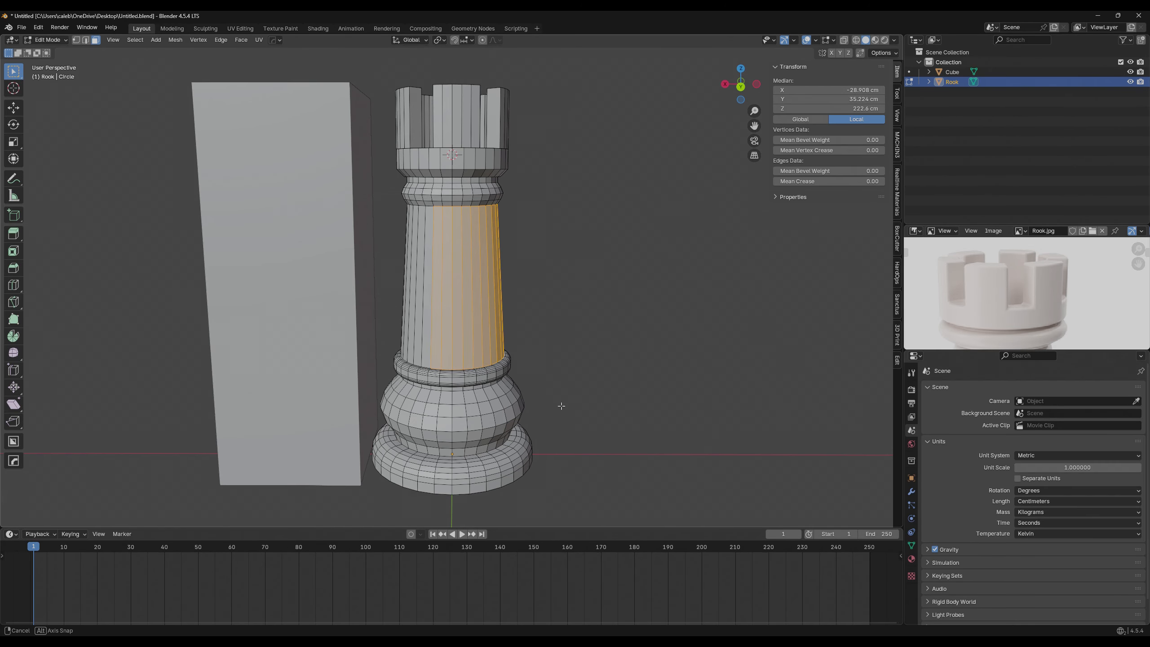
{"action": "key", "text": "grave"}
{"action": "key", "text": "Escape"}
{"action": "middle_click_drag", "start_coordinate": [663, 252], "coordinate": [494, 390]}
{"action": "key", "text": "ctrl+z"}
{"action": "middle_click_drag", "start_coordinate": [384, 401], "coordinate": [438, 399]}
{"action": "key", "text": "Tab"}
Move the cube about -1.8 cm along X in front view so it overlaps the rook, and compare their heights.
{"action": "scroll", "coordinate": [552, 347], "scroll_direction": "down", "scroll_amount": 2}
{"action": "key", "text": "KP_1"}
{"action": "middle_click_drag", "start_coordinate": [535, 330], "coordinate": [532, 347], "text": "shift"}
{"action": "left_click", "coordinate": [532, 347]}
{"action": "scroll", "coordinate": [698, 289], "scroll_direction": "up", "scroll_amount": 4}
{"action": "middle_click_drag", "start_coordinate": [717, 282], "coordinate": [692, 366], "text": "shift"}
{"action": "key", "text": "g"}
{"action": "right_click", "coordinate": [688, 365]}
{"action": "key", "text": "g"}
{"action": "key", "text": "x"}
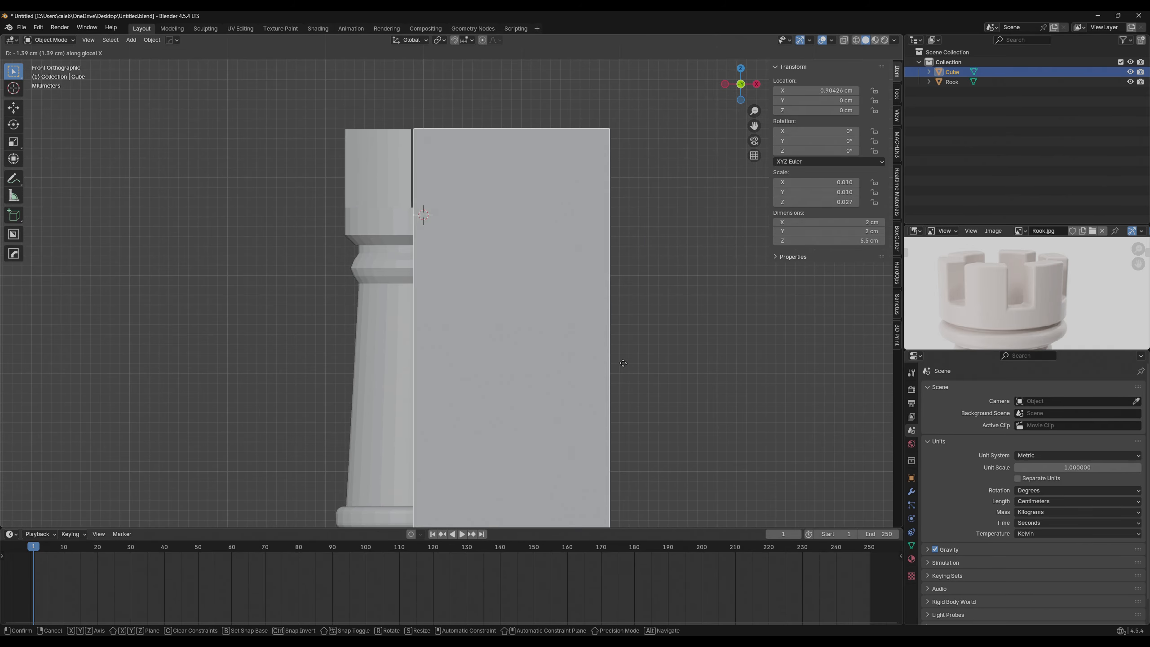
{"action": "left_click", "coordinate": [588, 290]}
{"action": "scroll", "coordinate": [477, 283], "scroll_direction": "up", "scroll_amount": 7}
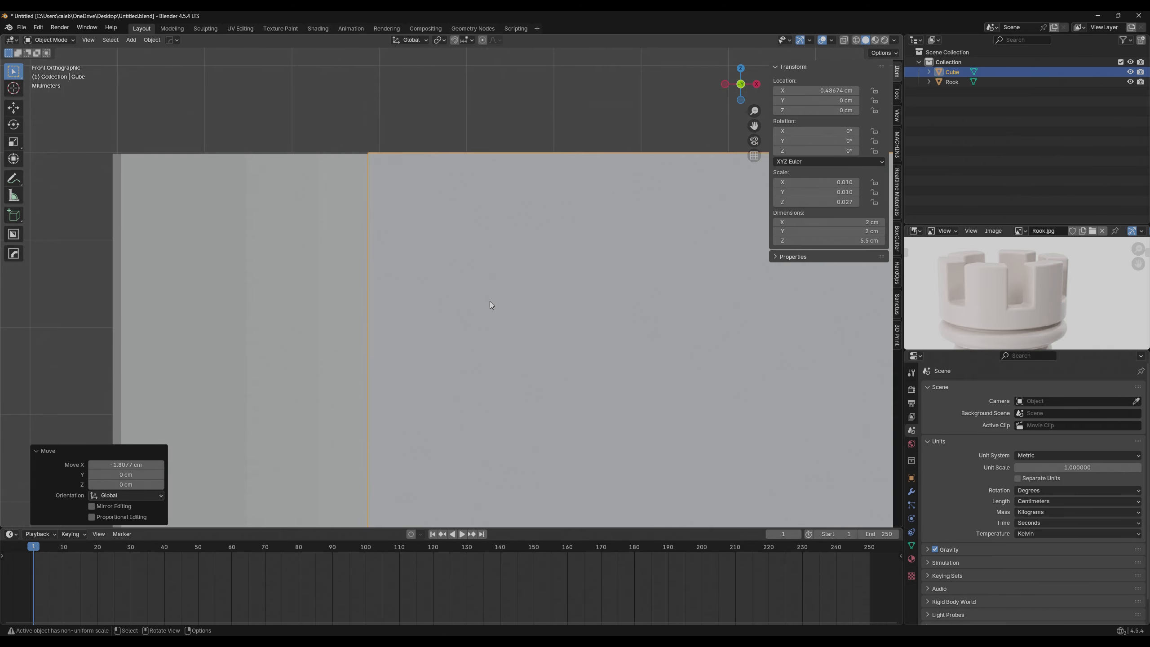
{"action": "scroll", "coordinate": [491, 305], "scroll_direction": "down", "scroll_amount": 1}
{"action": "scroll", "coordinate": [490, 302], "scroll_direction": "down", "scroll_amount": 8}
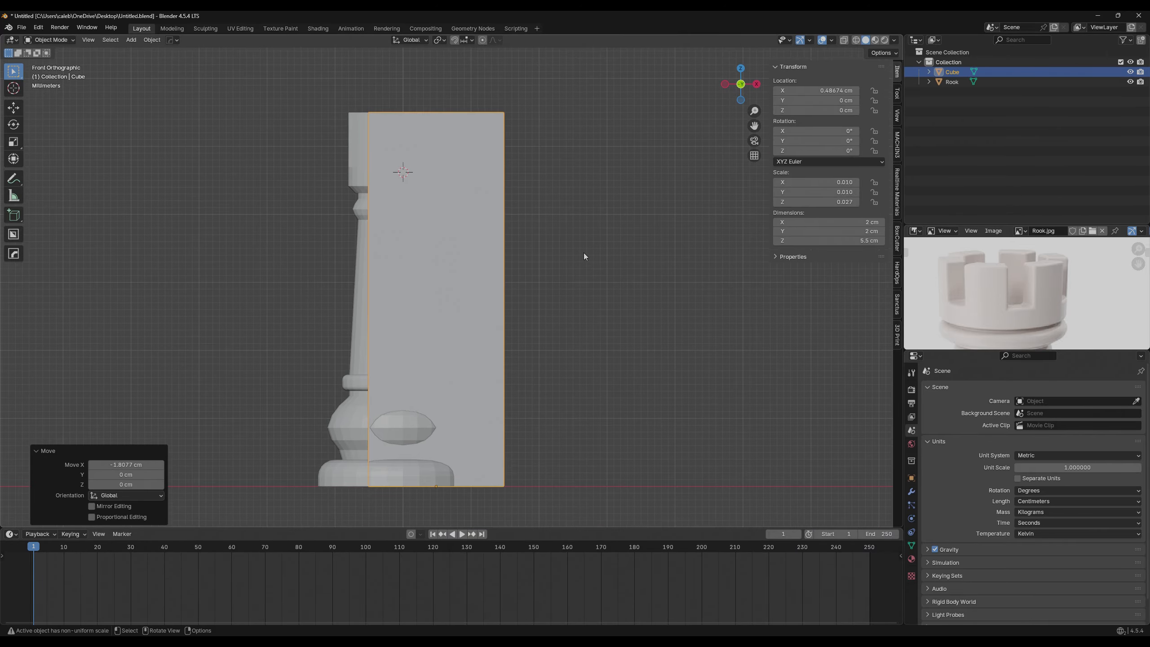
Move the cube along the X axis to stand clear beside the rook.
{"action": "key", "text": "g"}
{"action": "key", "text": "x"}
{"action": "left_click", "coordinate": [709, 255]}
{"action": "middle_click_drag", "start_coordinate": [475, 256], "coordinate": [605, 288]}
Select a face loop on the rook in Edit Mode, return to Object Mode and save the file.
{"action": "left_click", "coordinate": [505, 218]}
{"action": "middle_click_drag", "start_coordinate": [505, 217], "coordinate": [524, 322], "text": "shift"}
{"action": "middle_click_drag", "start_coordinate": [524, 322], "coordinate": [551, 306]}
{"action": "key", "text": "Tab"}
{"action": "middle_click_drag", "start_coordinate": [541, 242], "coordinate": [468, 288], "text": "shift"}
{"action": "scroll", "coordinate": [487, 274], "scroll_direction": "up", "scroll_amount": 4}
{"action": "key", "text": "3"}
{"action": "left_click", "coordinate": [399, 276], "text": "alt"}
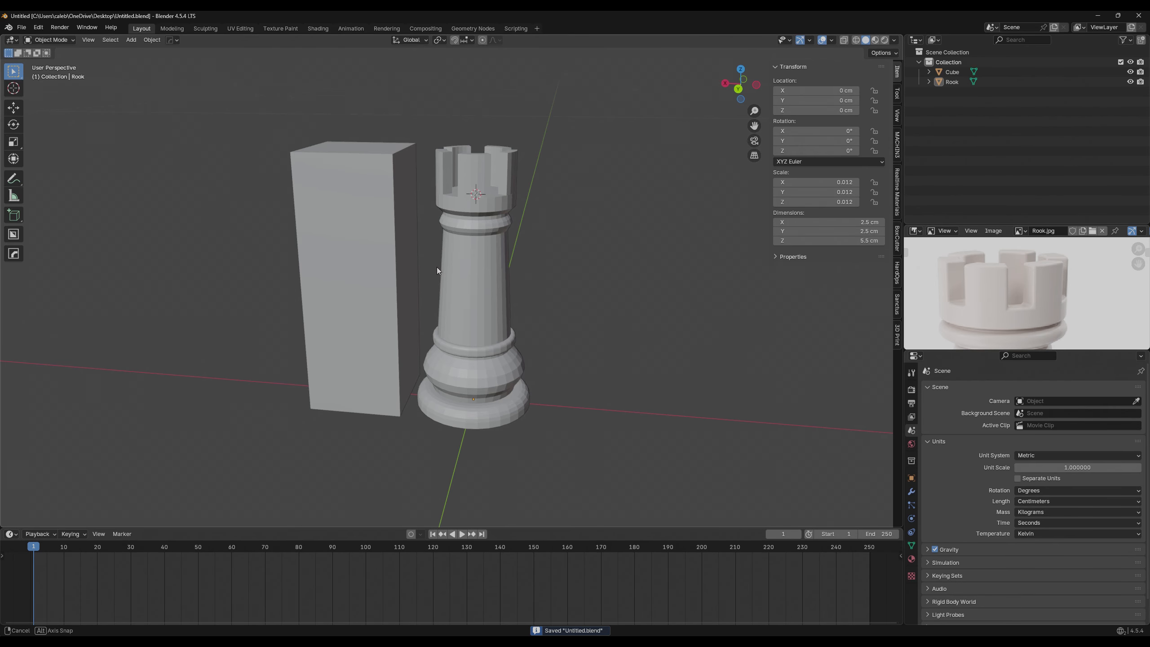
Select the rook and show its MeasureIt measurement in the viewport.
{"action": "mouse_move", "coordinate": [438, 270]}
{"action": "middle_mouse_down"}
{"action": "mouse_move", "coordinate": [453, 256]}
{"action": "mouse_move", "coordinate": [441, 270]}
{"action": "middle_mouse_up"}
{"action": "left_click", "coordinate": [510, 362]}
{"action": "middle_click_drag", "start_coordinate": [510, 362], "coordinate": [503, 354]}
{"action": "left_click", "coordinate": [897, 117]}
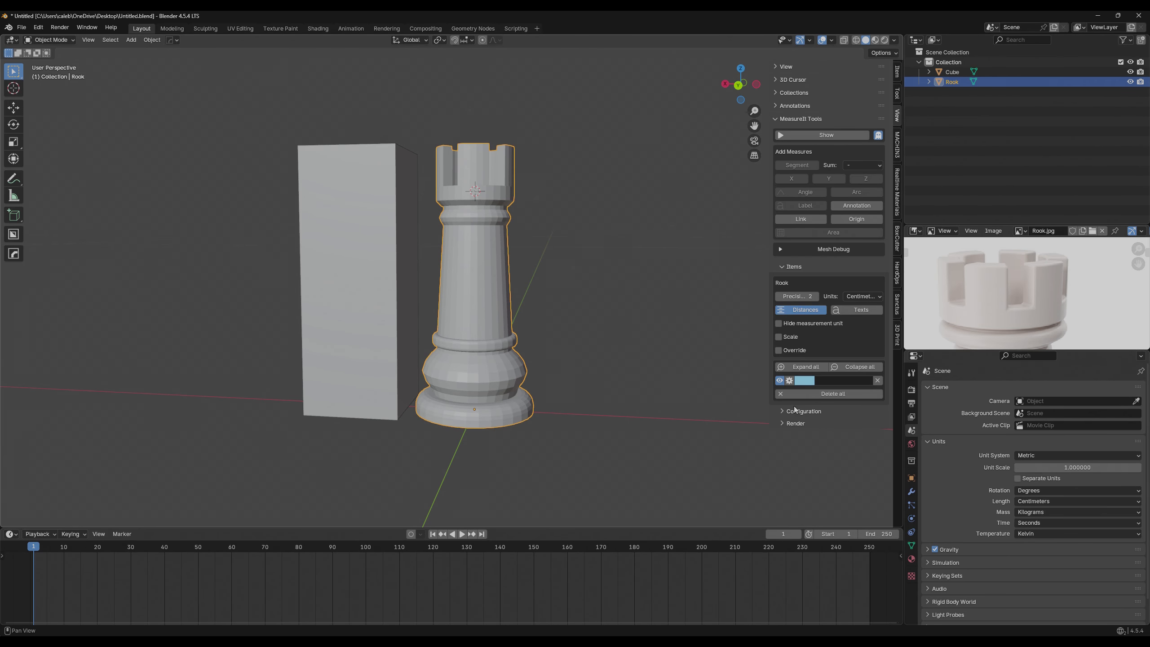
{"action": "left_click", "coordinate": [825, 135]}
{"action": "middle_click_drag", "start_coordinate": [571, 208], "coordinate": [535, 257]}
{"action": "scroll", "coordinate": [627, 256], "scroll_direction": "down", "scroll_amount": 5}
{"action": "middle_click_drag", "start_coordinate": [456, 366], "coordinate": [483, 358]}
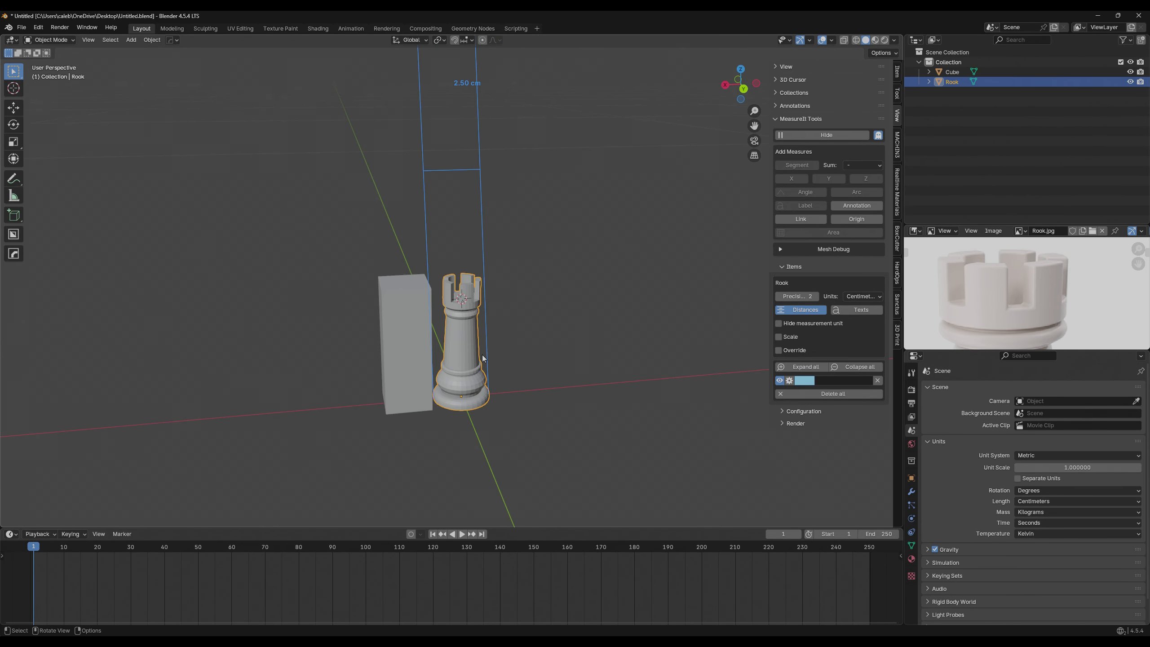
{"action": "middle_click_drag", "start_coordinate": [443, 131], "coordinate": [597, 157]}
Try adding a MeasureIt X measure to the cube's selected vertical edge in Edit Mode.
{"action": "scroll", "coordinate": [534, 245], "scroll_direction": "up", "scroll_amount": 2}
{"action": "left_click", "coordinate": [378, 308]}
{"action": "key", "text": "Tab"}
{"action": "left_click", "coordinate": [390, 283]}
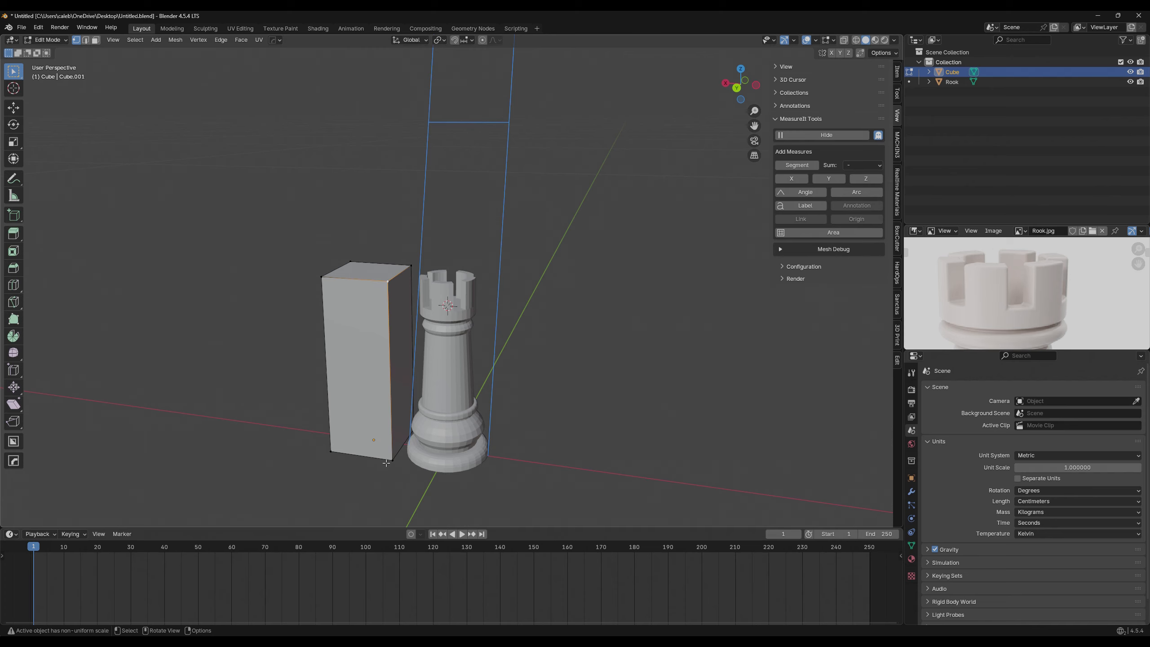
{"action": "left_click", "coordinate": [794, 180]}
{"action": "scroll", "coordinate": [570, 314], "scroll_direction": "down", "scroll_amount": 5}
{"action": "middle_click_drag", "start_coordinate": [570, 313], "coordinate": [340, 342]}
Delete the cube and hide the MeasureIt measurements.
{"action": "key", "text": "Tab"}
{"action": "key", "text": "Delete"}
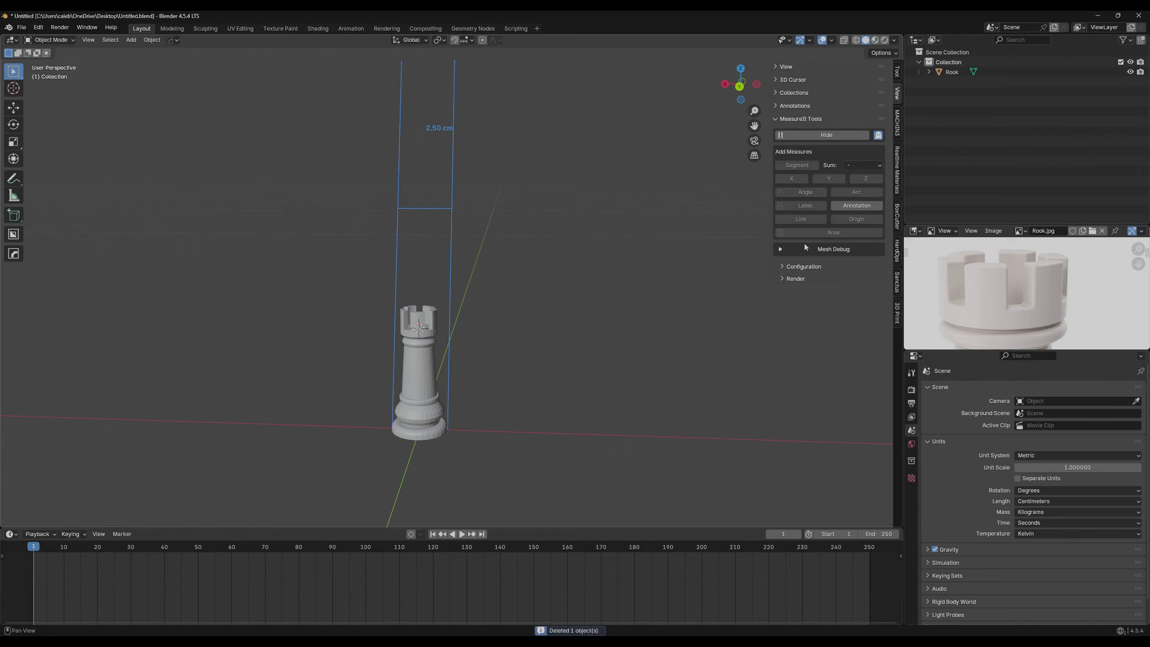
{"action": "left_click", "coordinate": [830, 137]}
{"action": "middle_click_drag", "start_coordinate": [459, 331], "coordinate": [496, 262], "text": "shift"}
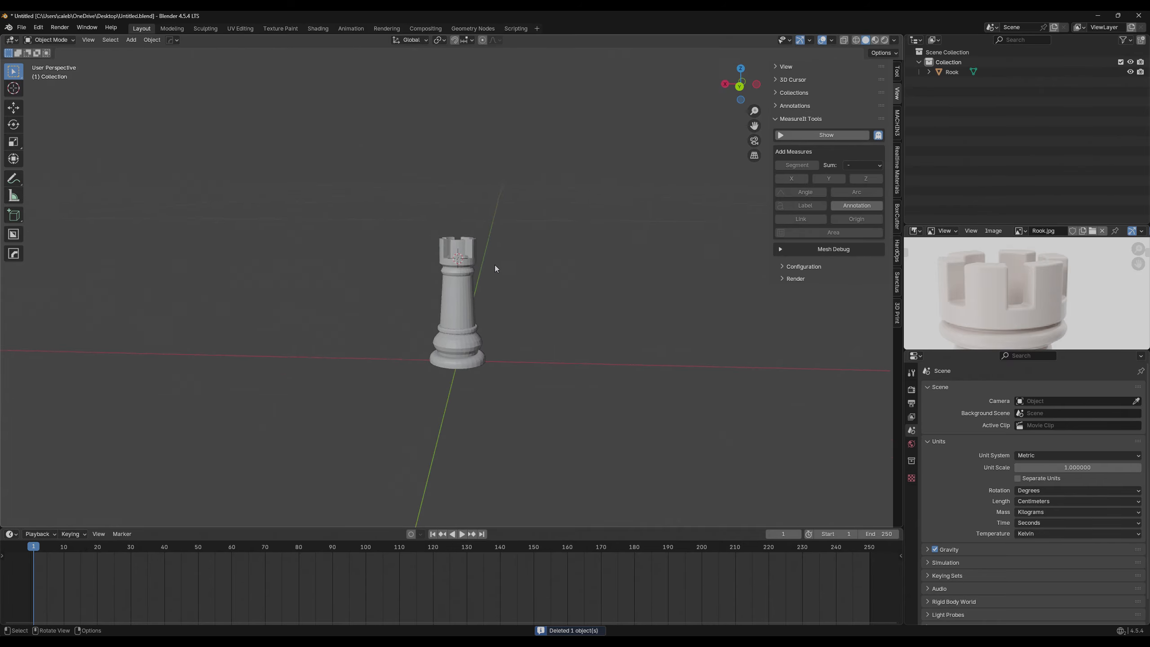
Select the rook and save the file.
{"action": "scroll", "coordinate": [496, 262], "scroll_direction": "up", "scroll_amount": 4}
{"action": "left_click", "coordinate": [469, 290]}
{"action": "middle_click_drag", "start_coordinate": [564, 302], "coordinate": [609, 259]}
{"action": "key", "text": "ctrl+s"}
Examine the rook's surface faceting up close along the head, column and base rings.
{"action": "scroll", "coordinate": [524, 304], "scroll_direction": "up", "scroll_amount": 3}
{"action": "left_click", "coordinate": [565, 315]}
{"action": "middle_click_drag", "start_coordinate": [554, 345], "coordinate": [536, 277], "text": "shift"}
{"action": "middle_click_drag", "start_coordinate": [537, 278], "coordinate": [519, 340]}
{"action": "scroll", "coordinate": [536, 303], "scroll_direction": "down", "scroll_amount": 3}
{"action": "middle_click_drag", "start_coordinate": [535, 265], "coordinate": [495, 300], "text": "shift"}
{"action": "left_click", "coordinate": [481, 301]}
{"action": "scroll", "coordinate": [494, 300], "scroll_direction": "up", "scroll_amount": 3}
{"action": "left_click", "coordinate": [560, 275]}
{"action": "middle_click_drag", "start_coordinate": [560, 275], "coordinate": [584, 273]}
{"action": "scroll", "coordinate": [496, 394], "scroll_direction": "up", "scroll_amount": 4}
{"action": "scroll", "coordinate": [494, 390], "scroll_direction": "down", "scroll_amount": 3}
{"action": "middle_click_drag", "start_coordinate": [494, 389], "coordinate": [445, 299]}
{"action": "scroll", "coordinate": [445, 299], "scroll_direction": "up", "scroll_amount": 2}
{"action": "scroll", "coordinate": [445, 303], "scroll_direction": "up", "scroll_amount": 2}
{"action": "scroll", "coordinate": [443, 331], "scroll_direction": "down", "scroll_amount": 2}
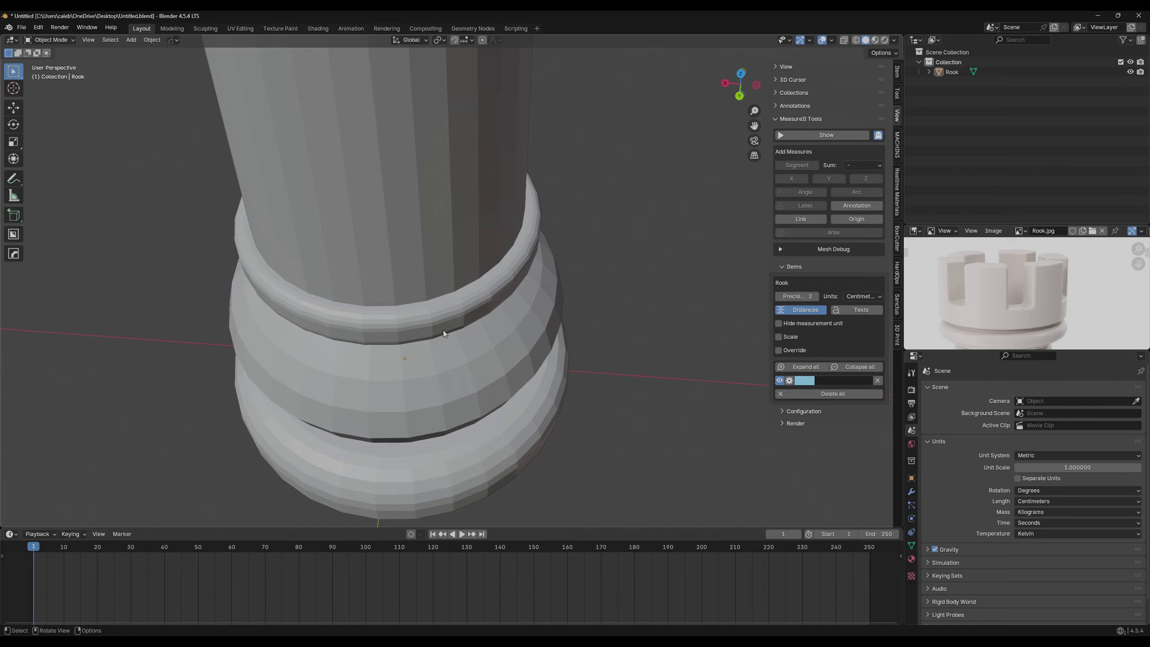
{"action": "left_click", "coordinate": [444, 331]}
{"action": "middle_click_drag", "start_coordinate": [578, 341], "coordinate": [583, 306]}
{"action": "scroll", "coordinate": [583, 306], "scroll_direction": "down", "scroll_amount": 4}
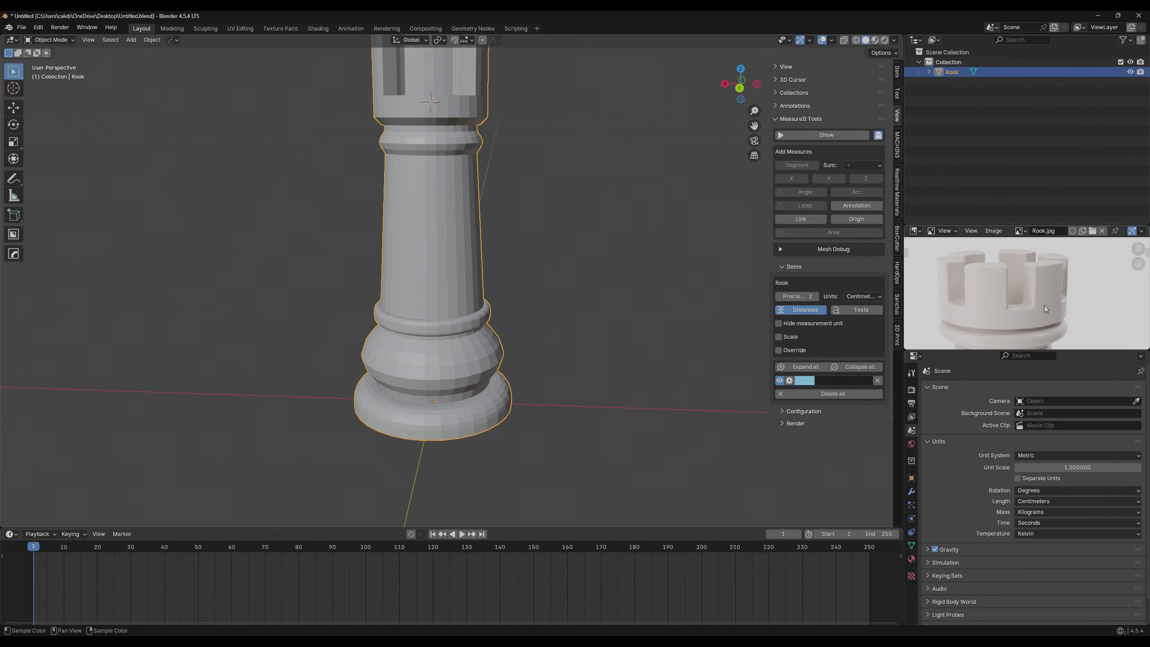
Remove the Rook.jpg reference image from the image editor and merge that area into the Properties editor.
{"action": "left_click", "coordinate": [1103, 231]}
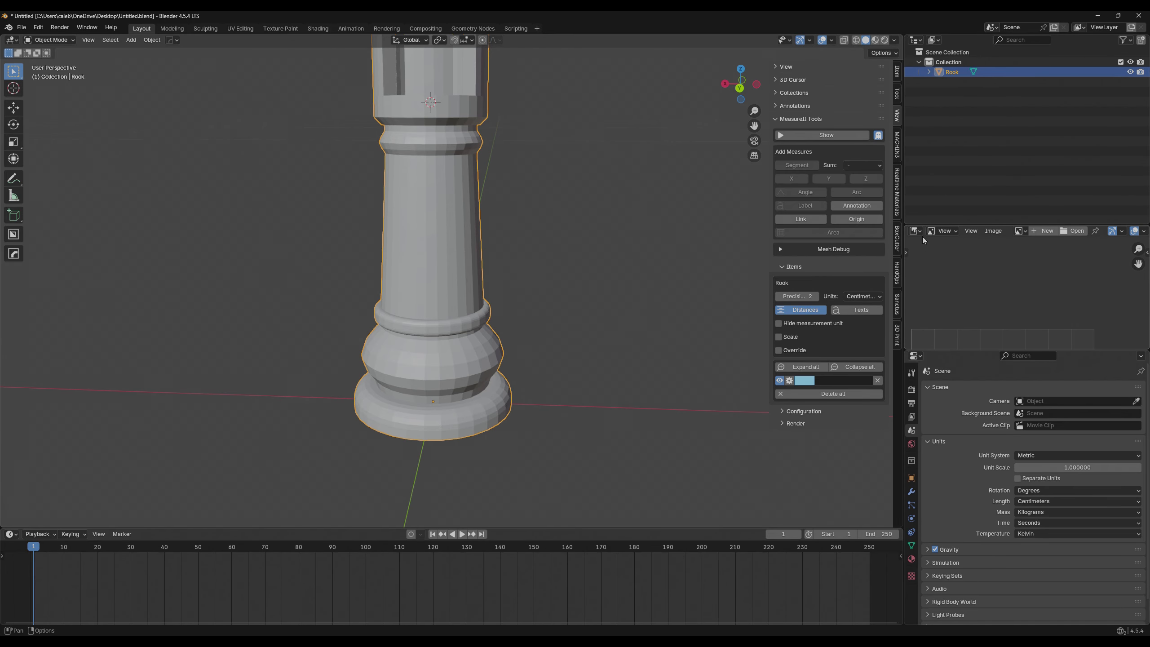
{"action": "right_click", "coordinate": [965, 352]}
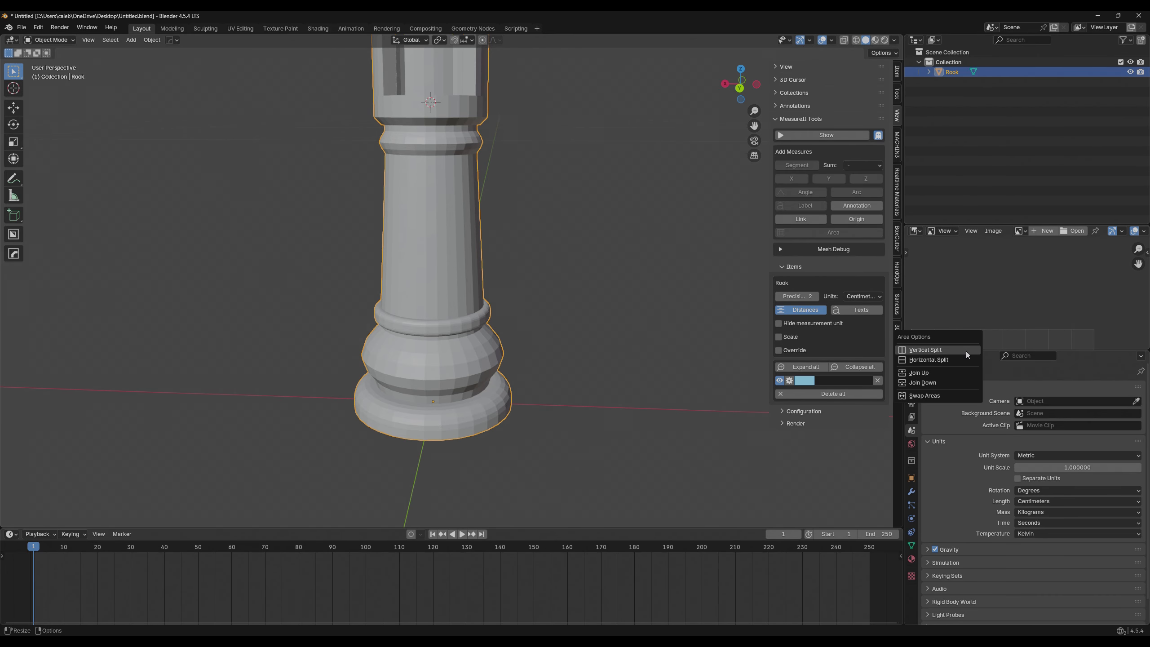
{"action": "left_click", "coordinate": [965, 373]}
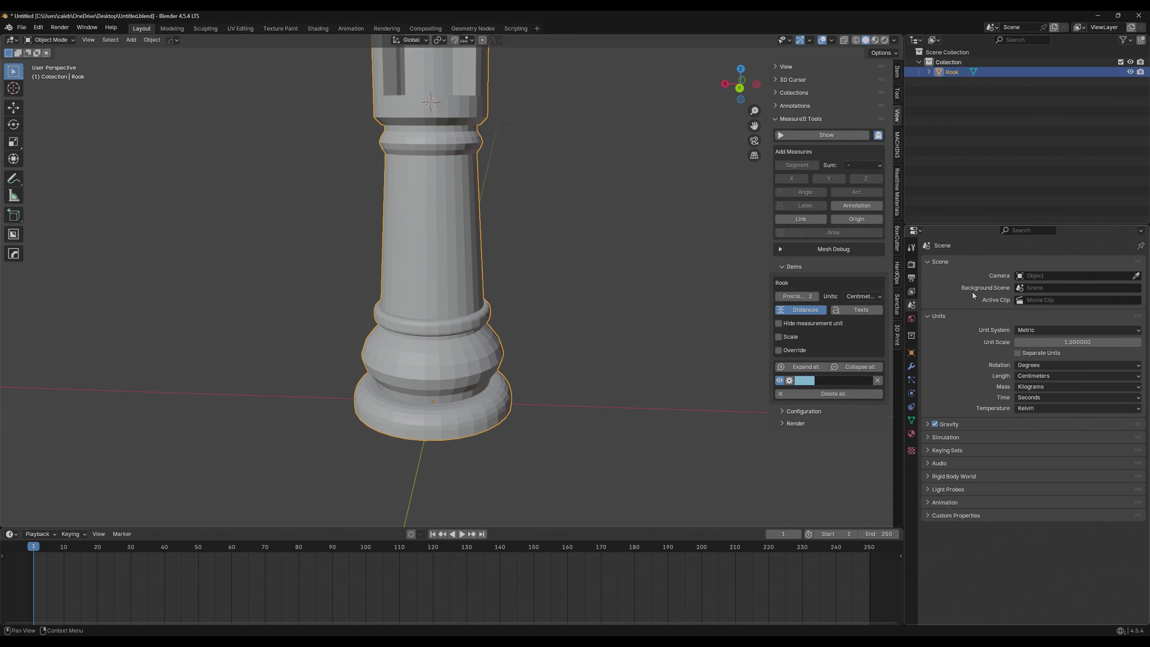
Add a Subdivision Surface modifier to the rook.
{"action": "left_click", "coordinate": [912, 366]}
{"action": "left_click", "coordinate": [993, 264]}
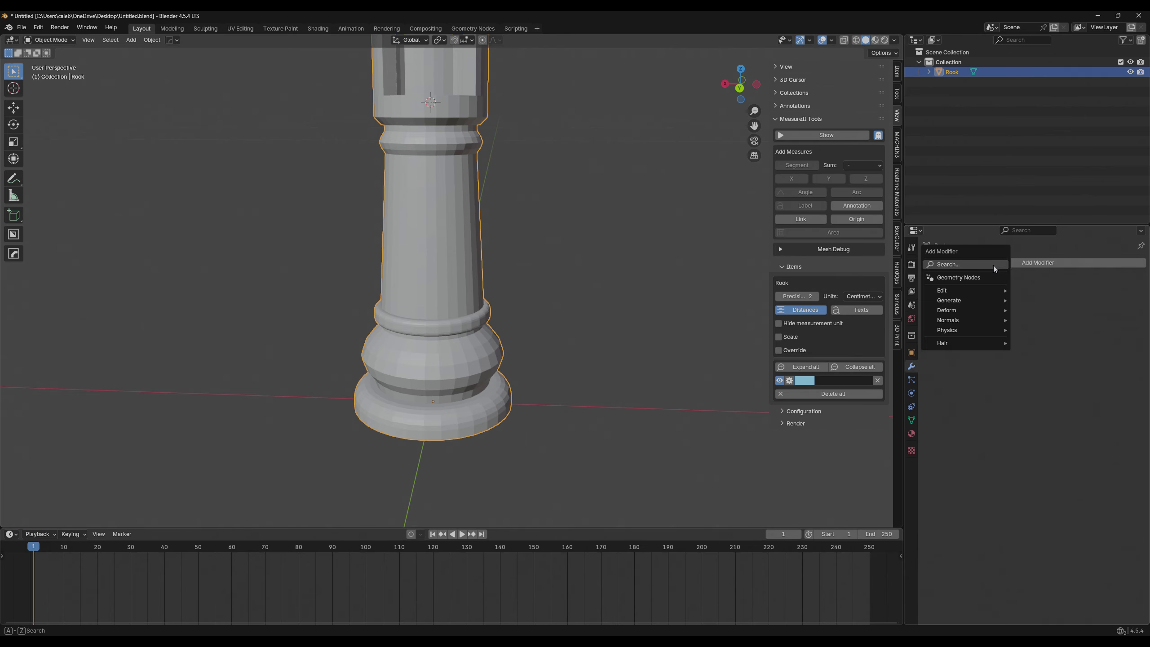
{"action": "mouse_move", "coordinate": [987, 289]}
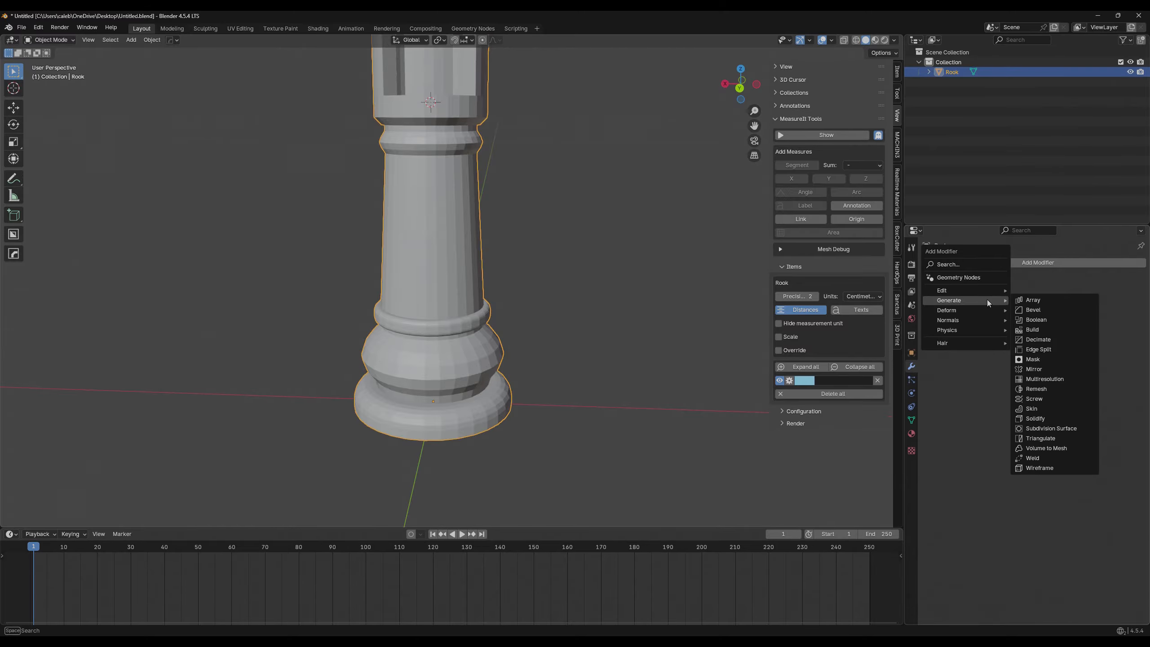
{"action": "left_click", "coordinate": [962, 264]}
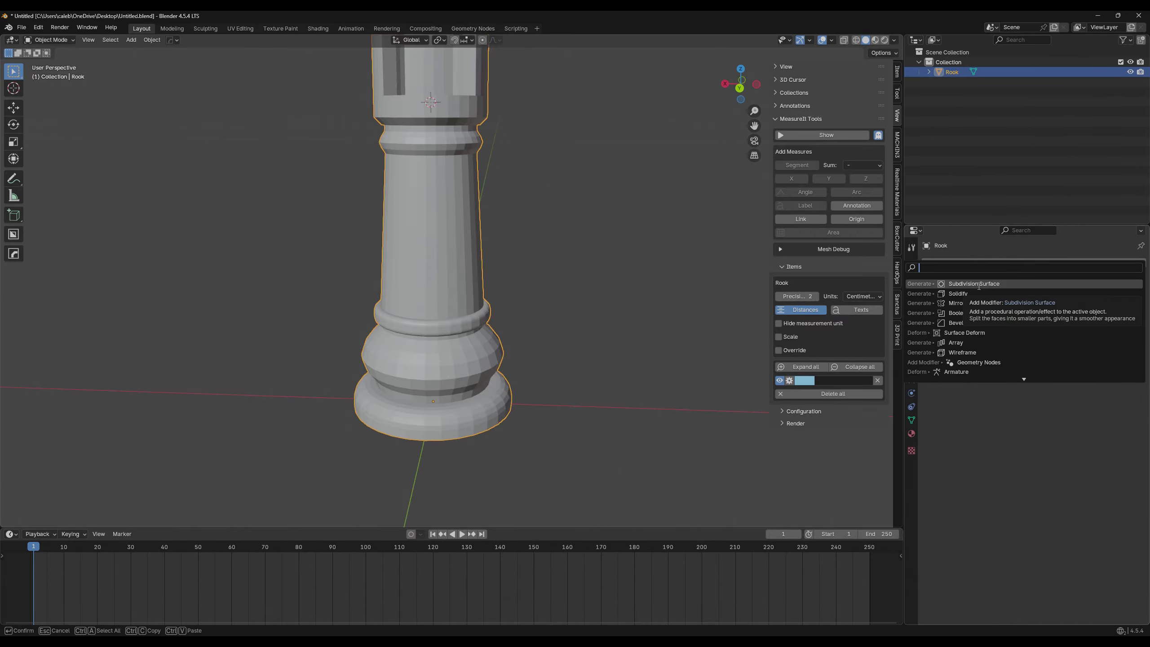
{"action": "left_click", "coordinate": [980, 284]}
Set the Subdivision modifier's viewport levels to 2.
{"action": "scroll", "coordinate": [521, 346], "scroll_direction": "down", "scroll_amount": 2}
{"action": "middle_click_drag", "start_coordinate": [521, 346], "coordinate": [648, 301]}
{"action": "scroll", "coordinate": [531, 268], "scroll_direction": "up", "scroll_amount": 5}
{"action": "scroll", "coordinate": [530, 262], "scroll_direction": "down", "scroll_amount": 4}
{"action": "key", "text": "Tab"}
{"action": "scroll", "coordinate": [570, 282], "scroll_direction": "up", "scroll_amount": 2}
{"action": "key", "text": "Tab"}
{"action": "left_click", "coordinate": [1129, 306]}
{"action": "scroll", "coordinate": [648, 273], "scroll_direction": "down", "scroll_amount": 3}
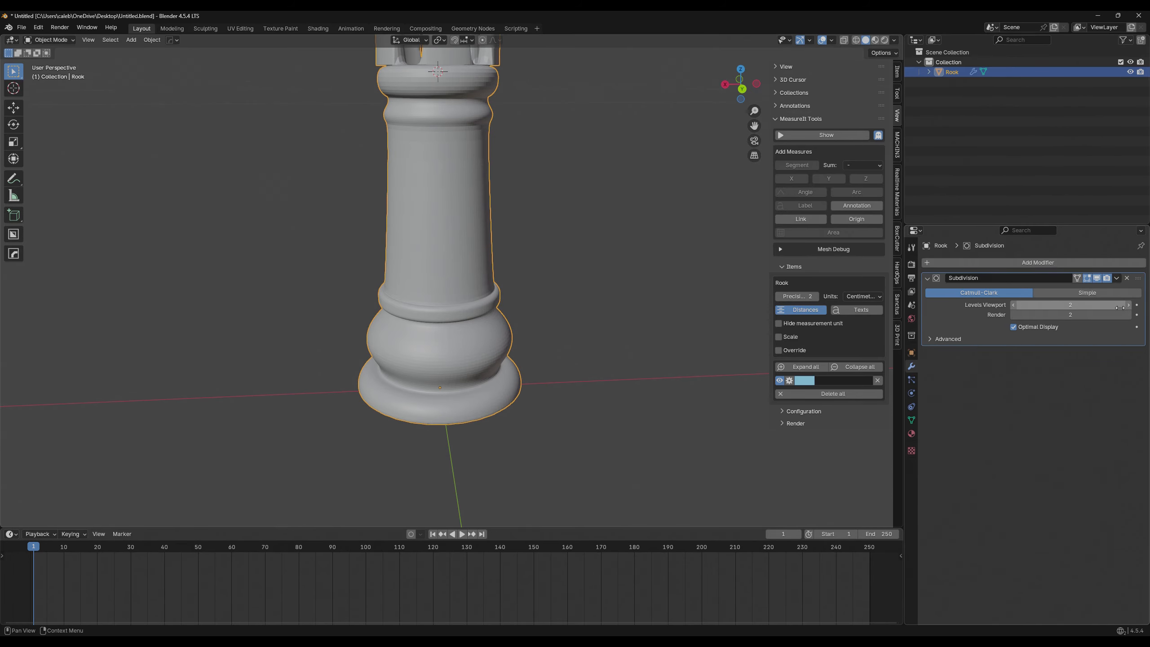
Examine the subdivided rook's column, rings and battlements up close, comparing the smoothed surface with the mesh cage.
{"action": "scroll", "coordinate": [625, 302], "scroll_direction": "up", "scroll_amount": 6}
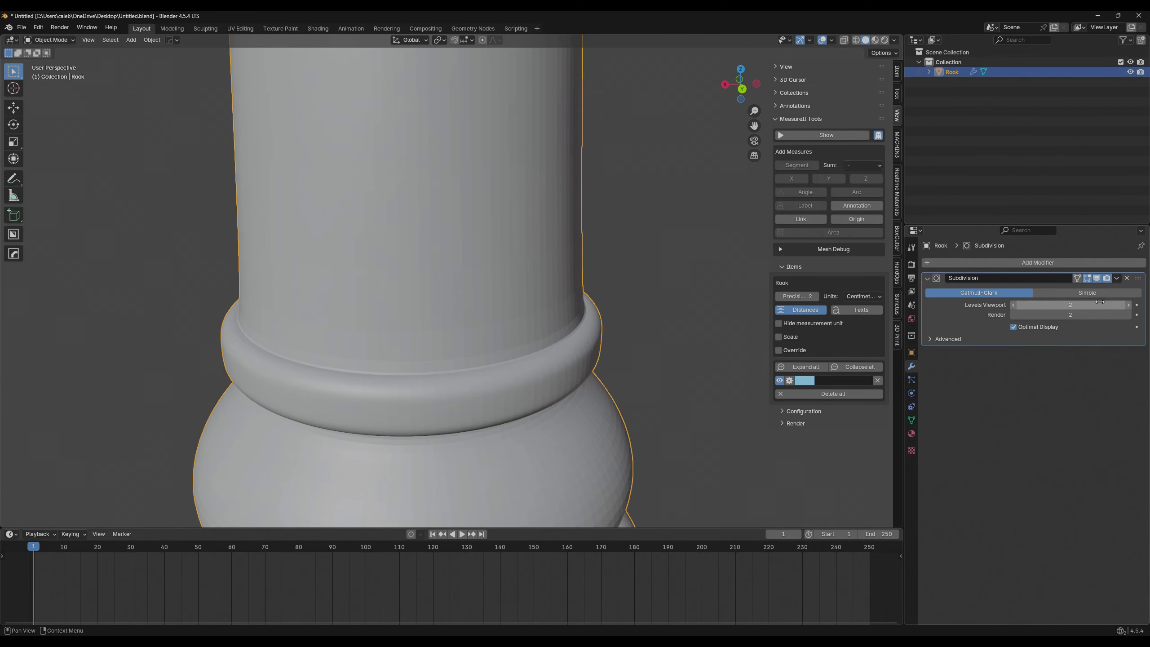
{"action": "scroll", "coordinate": [586, 240], "scroll_direction": "down", "scroll_amount": 4}
{"action": "middle_click_drag", "start_coordinate": [634, 327], "coordinate": [609, 252]}
{"action": "middle_click_drag", "start_coordinate": [593, 297], "coordinate": [598, 213]}
{"action": "scroll", "coordinate": [578, 286], "scroll_direction": "up", "scroll_amount": 2}
{"action": "scroll", "coordinate": [613, 265], "scroll_direction": "up", "scroll_amount": 1}
{"action": "scroll", "coordinate": [612, 268], "scroll_direction": "down", "scroll_amount": 5}
{"action": "middle_click_drag", "start_coordinate": [598, 213], "coordinate": [486, 306], "text": "shift"}
{"action": "scroll", "coordinate": [603, 348], "scroll_direction": "up", "scroll_amount": 3}
{"action": "key", "text": "Tab"}
{"action": "key", "text": "Tab"}
{"action": "key", "text": "Tab"}
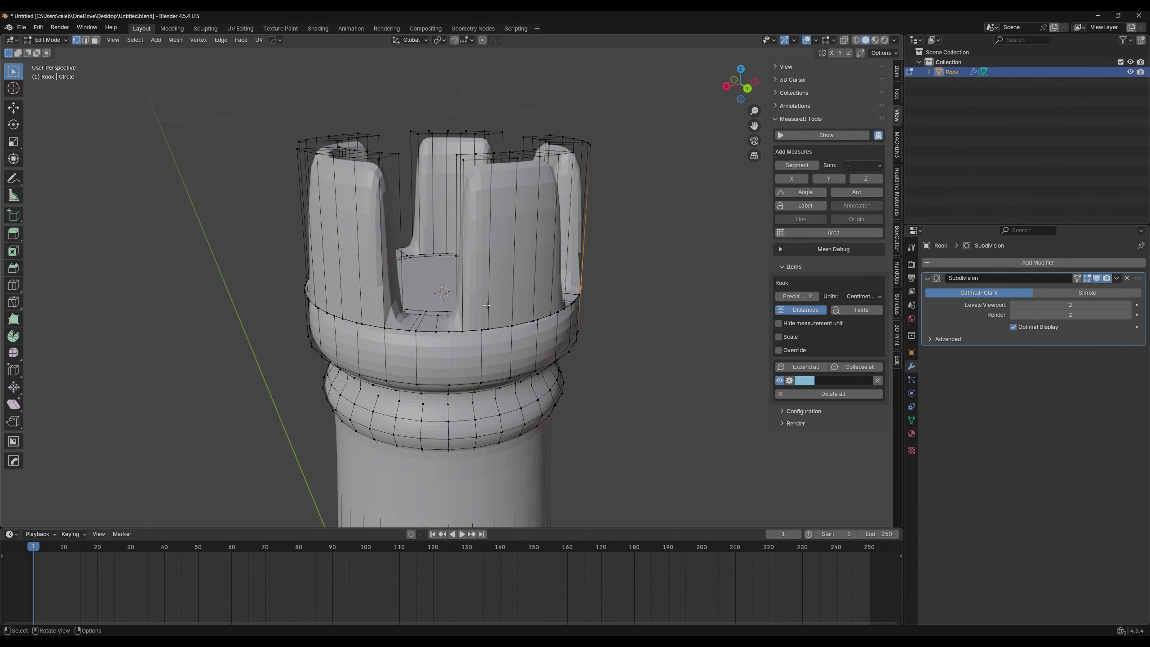
{"action": "middle_click_drag", "start_coordinate": [597, 345], "coordinate": [608, 316]}
{"action": "middle_click_drag", "start_coordinate": [577, 278], "coordinate": [578, 303]}
{"action": "scroll", "coordinate": [578, 304], "scroll_direction": "up", "scroll_amount": 3}
{"action": "mouse_move", "coordinate": [509, 285]}
{"action": "middle_mouse_down"}
{"action": "mouse_move", "coordinate": [488, 317]}
{"action": "mouse_move", "coordinate": [514, 277]}
{"action": "middle_mouse_up"}
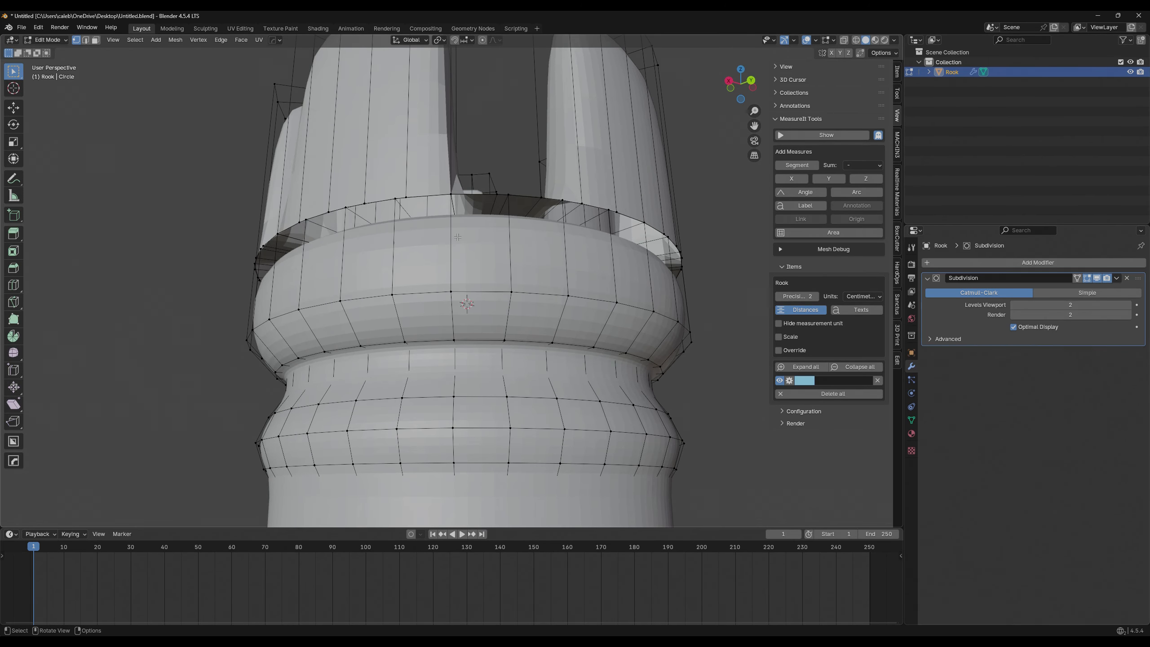
{"action": "scroll", "coordinate": [458, 236], "scroll_direction": "down", "scroll_amount": 4}
{"action": "key", "text": "Tab"}
{"action": "middle_click_drag", "start_coordinate": [458, 236], "coordinate": [507, 284]}
{"action": "middle_click_drag", "start_coordinate": [474, 340], "coordinate": [478, 291]}
Crease the edge loop around the base of the battlements with a factor of 1.
{"action": "key", "text": "Tab"}
{"action": "left_click", "coordinate": [397, 187], "text": "alt"}
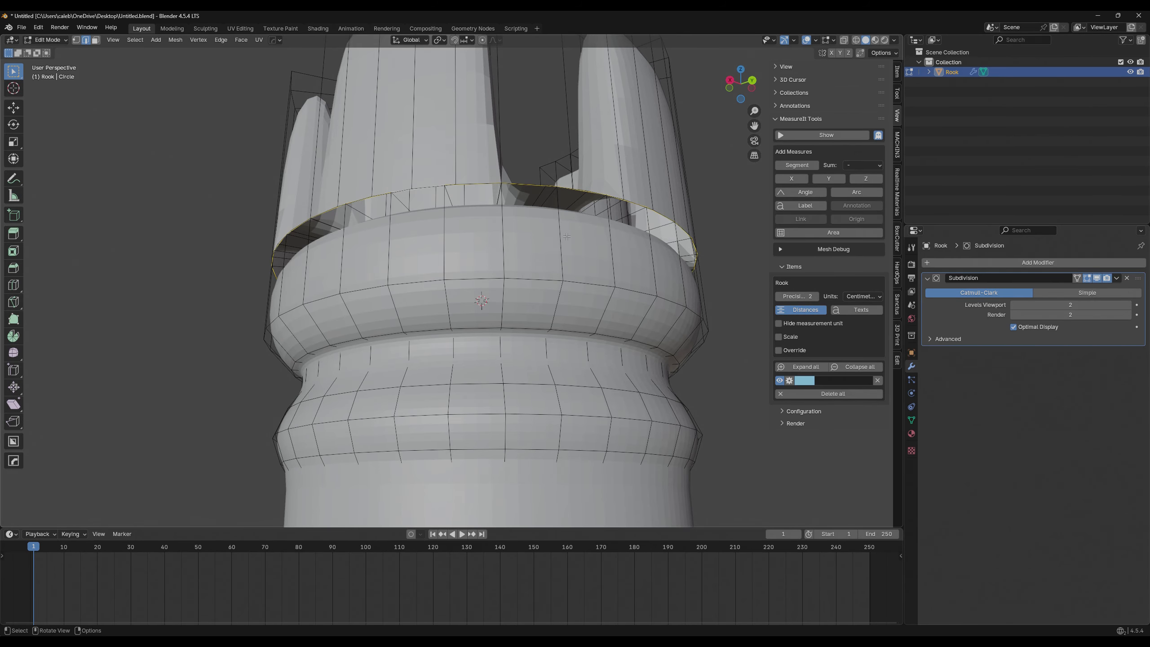
{"action": "middle_click_drag", "start_coordinate": [563, 239], "coordinate": [550, 271]}
{"action": "middle_click_drag", "start_coordinate": [471, 332], "coordinate": [499, 340], "text": "shift"}
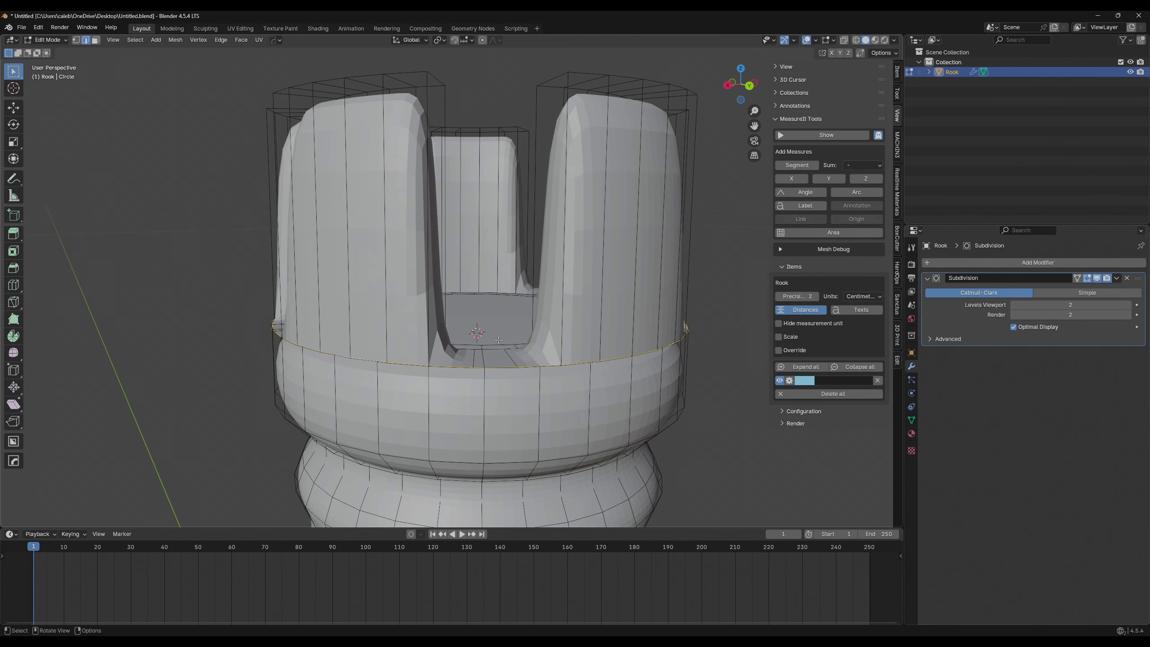
{"action": "key", "text": "shift+e"}
{"action": "key", "text": "1"}
{"action": "key", "text": "Return"}
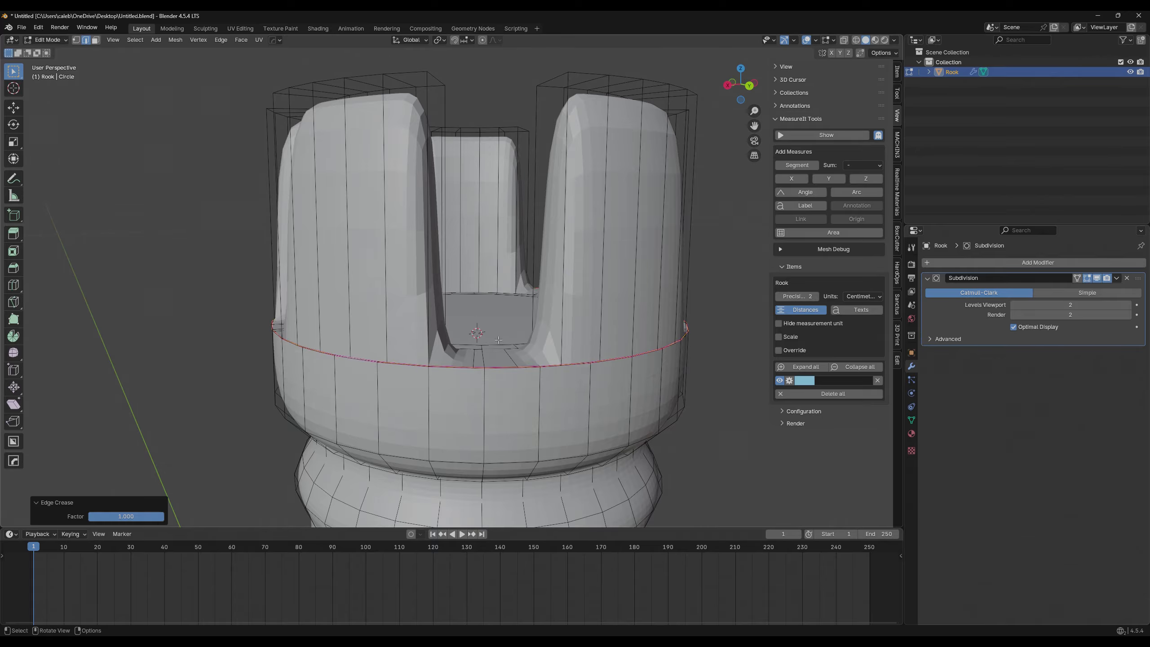
{"action": "key", "text": "Tab"}
{"action": "mouse_move", "coordinate": [517, 305]}
{"action": "middle_mouse_down"}
{"action": "mouse_move", "coordinate": [522, 289]}
{"action": "mouse_move", "coordinate": [516, 310]}
{"action": "middle_mouse_up"}
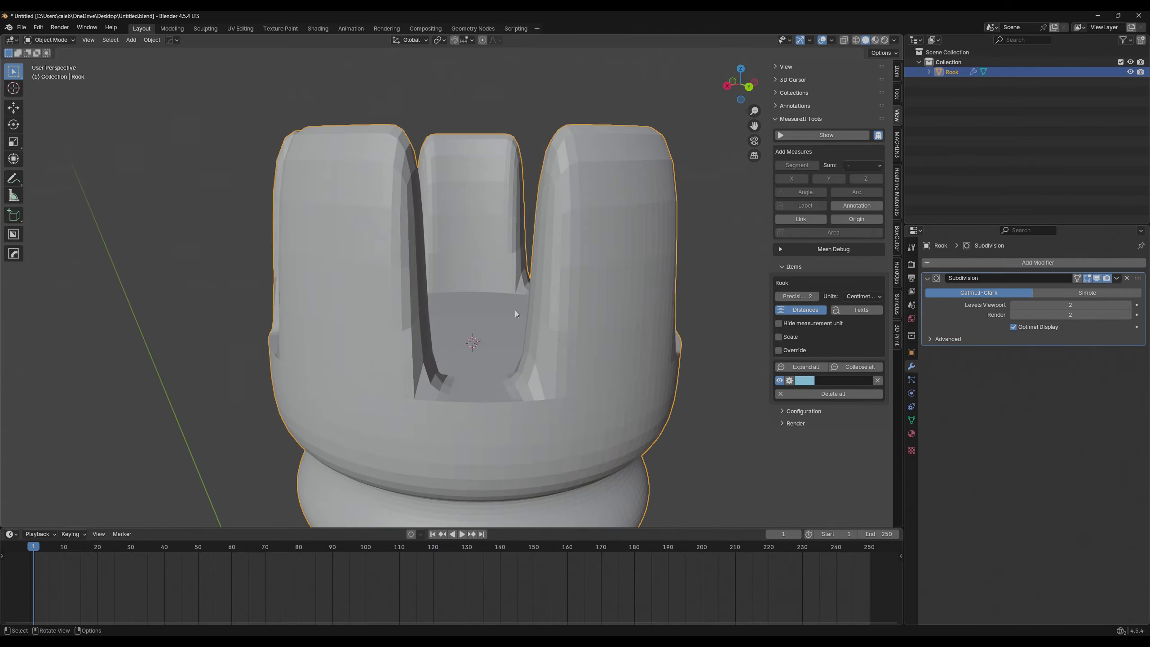
{"action": "key", "text": "Tab"}
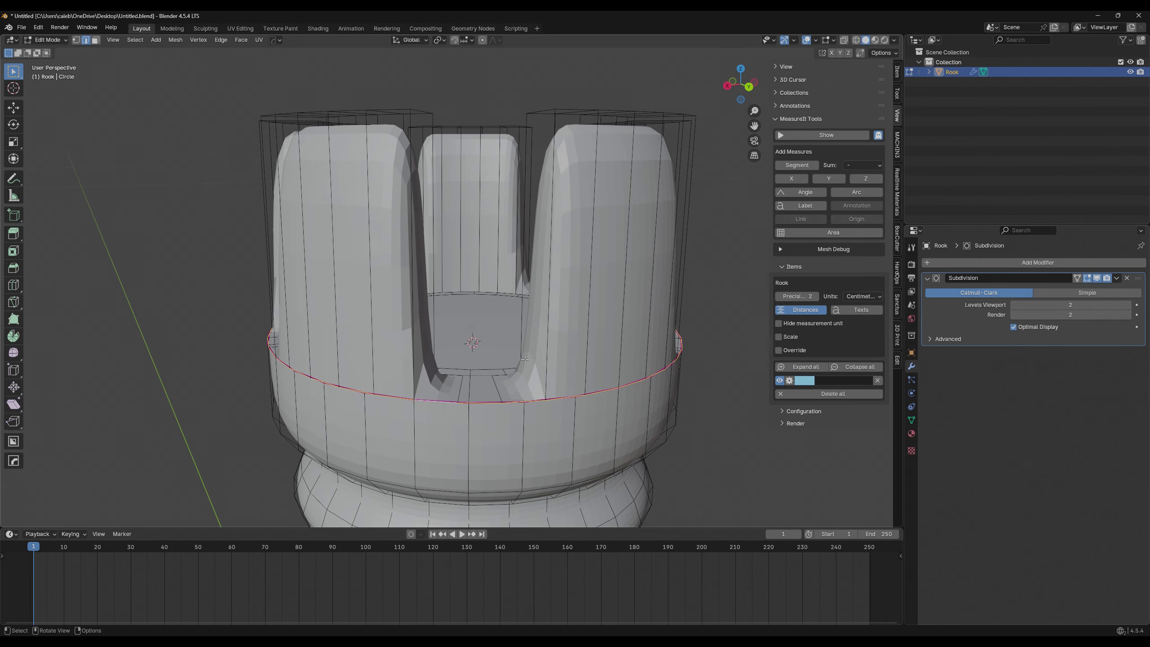
{"action": "key", "text": "s"}
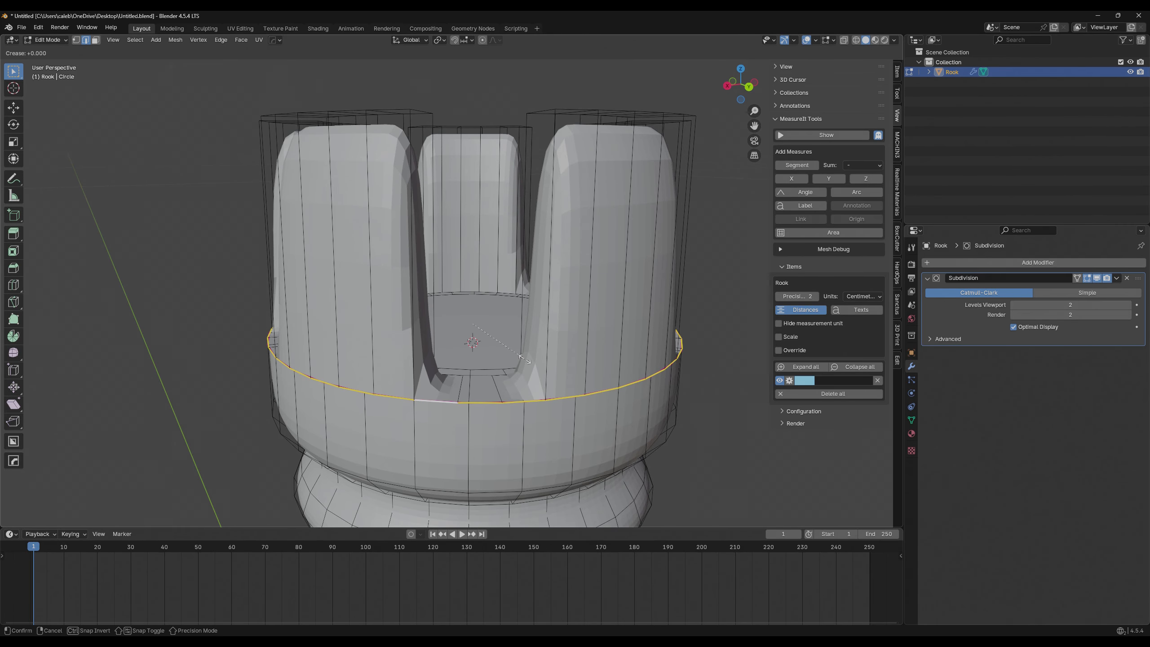
{"action": "type", "text": "11"}
{"action": "key", "text": "Return"}
{"action": "key", "text": "Tab"}
{"action": "middle_click_drag", "start_coordinate": [525, 358], "coordinate": [485, 375]}
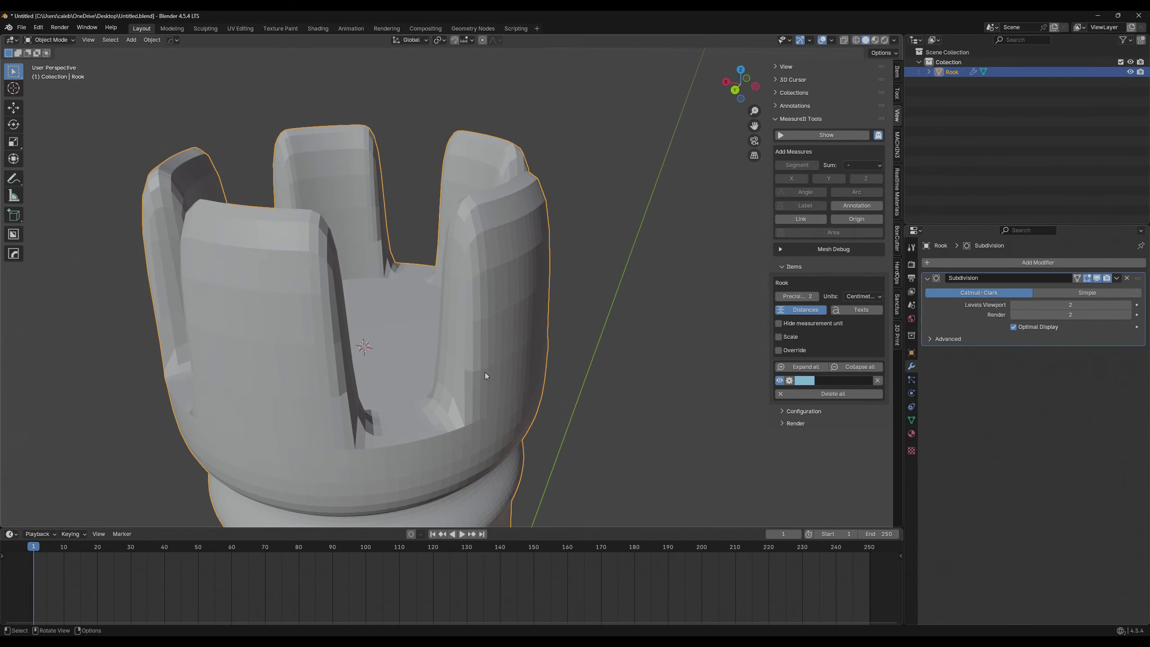
Select the side face of one merlon and crease its edges with a factor of 1.
{"action": "scroll", "coordinate": [639, 315], "scroll_direction": "down", "scroll_amount": 5}
{"action": "middle_click_drag", "start_coordinate": [627, 286], "coordinate": [596, 263]}
{"action": "scroll", "coordinate": [579, 322], "scroll_direction": "up", "scroll_amount": 8}
{"action": "key", "text": "Tab"}
{"action": "scroll", "coordinate": [579, 322], "scroll_direction": "down", "scroll_amount": 4}
{"action": "middle_click_drag", "start_coordinate": [579, 322], "coordinate": [490, 308]}
{"action": "left_click", "coordinate": [415, 281], "text": "alt"}
{"action": "middle_click_drag", "start_coordinate": [425, 325], "coordinate": [532, 319]}
{"action": "key", "text": "3"}
{"action": "left_click", "coordinate": [486, 323]}
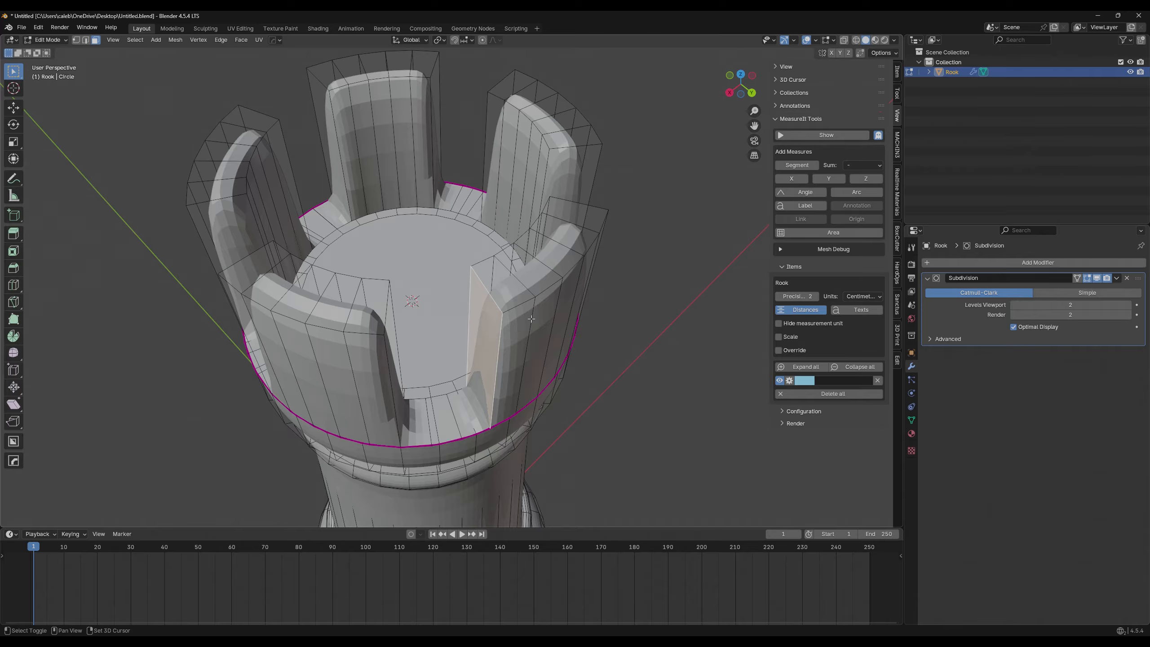
{"action": "key", "text": "shift+e"}
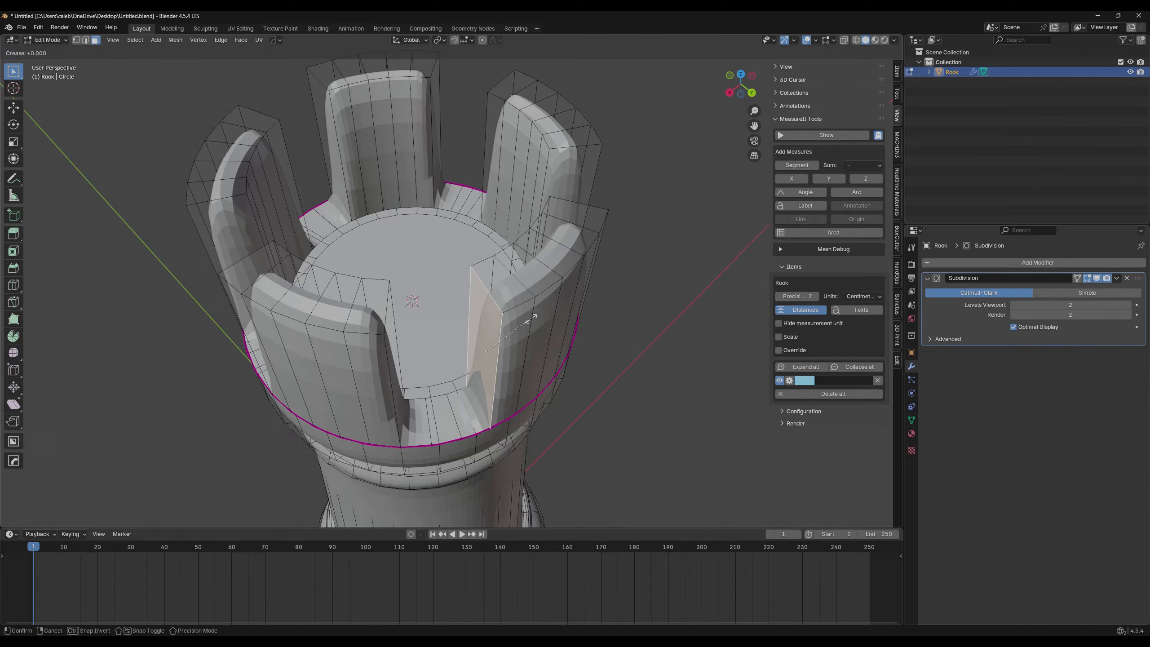
{"action": "key", "text": "1"}
{"action": "key", "text": "Return"}
{"action": "key", "text": "Tab"}
{"action": "middle_click_drag", "start_coordinate": [532, 320], "coordinate": [486, 281]}
Select the inner and outer top edges of that same merlon and crease them with a factor of 1.
{"action": "key", "text": "Tab"}
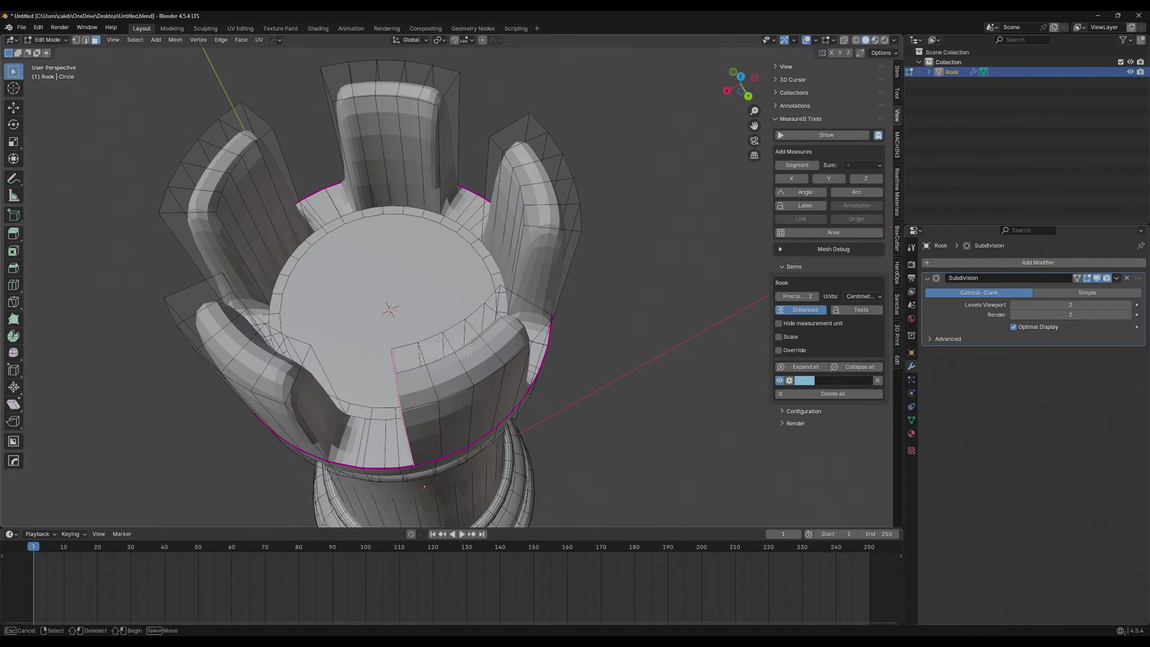
{"action": "left_click_drag", "start_coordinate": [496, 330], "coordinate": [437, 356]}
{"action": "left_click", "coordinate": [410, 368]}
{"action": "key", "text": "2"}
{"action": "left_click", "coordinate": [407, 347], "text": "alt"}
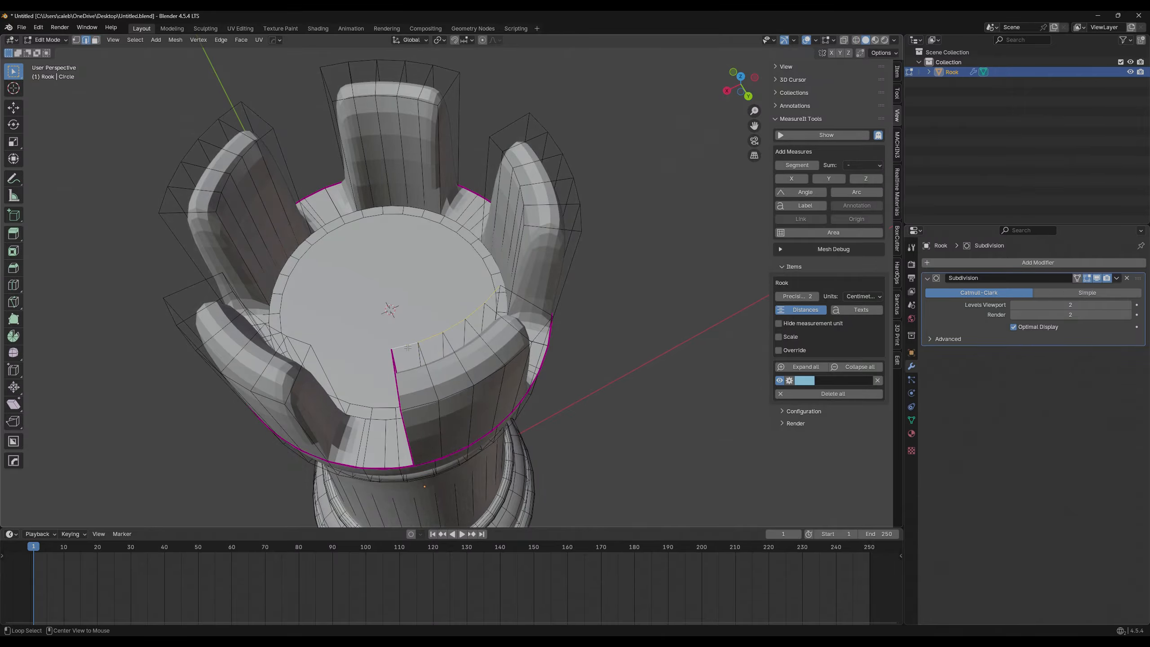
{"action": "middle_click_drag", "start_coordinate": [418, 404], "coordinate": [579, 300]}
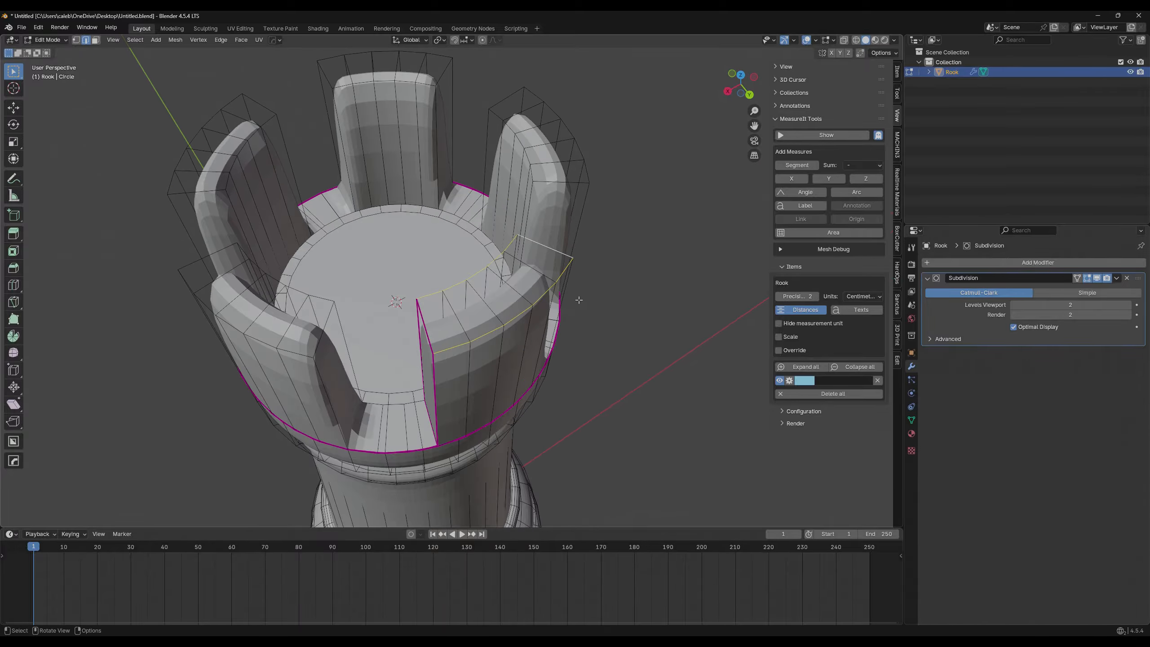
{"action": "middle_click_drag", "start_coordinate": [579, 266], "coordinate": [524, 285], "text": "shift"}
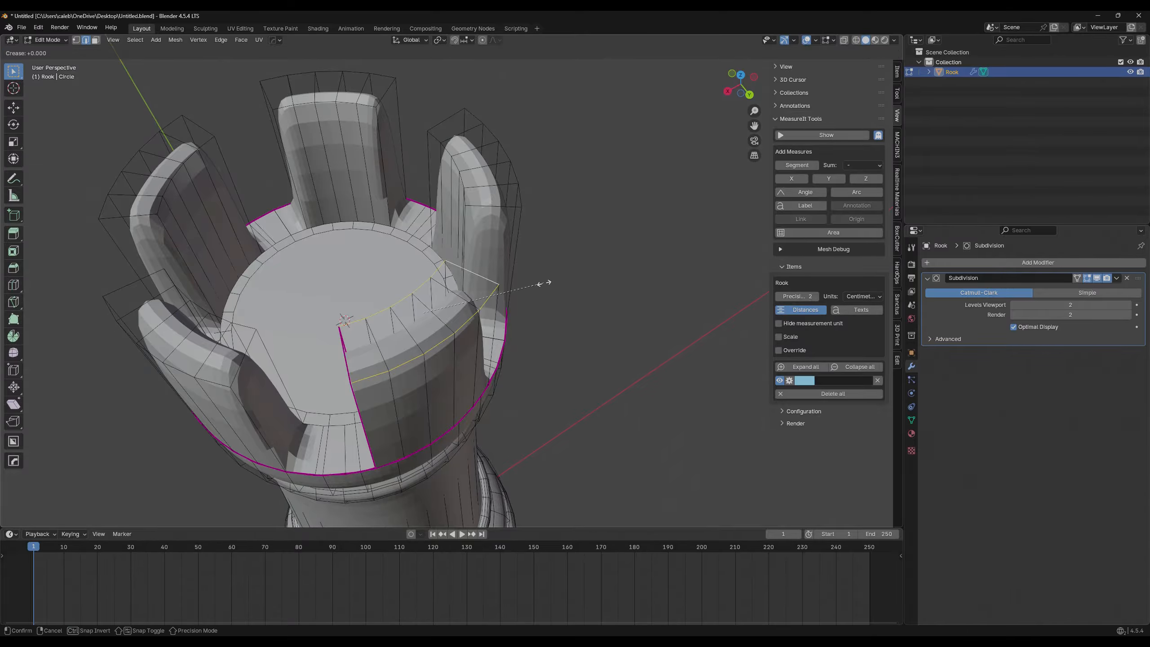
{"action": "key", "text": "1"}
{"action": "key", "text": "Return"}
Crease the edges of the same merlon's opposite side face with a factor of 1.
{"action": "middle_click_drag", "start_coordinate": [547, 282], "coordinate": [287, 258]}
{"action": "left_click", "coordinate": [294, 205]}
{"action": "key", "text": "3"}
{"action": "left_click", "coordinate": [288, 258]}
{"action": "left_click", "coordinate": [315, 259]}
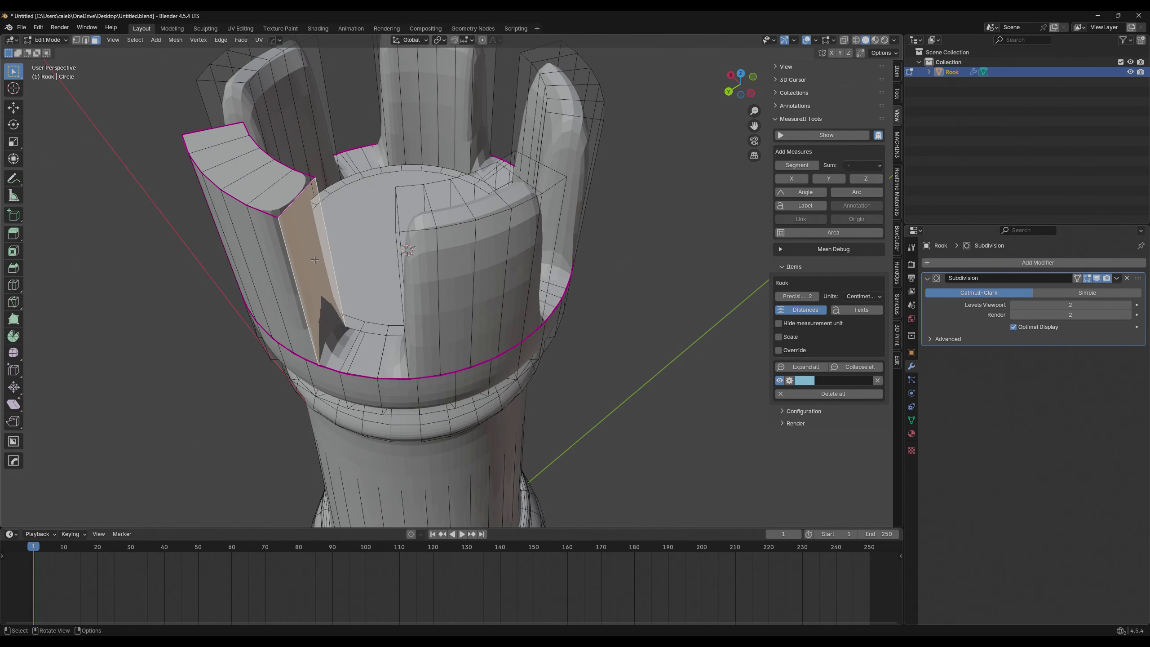
{"action": "key", "text": "shift+e"}
{"action": "type", "text": "1"}
{"action": "key", "text": "Return"}
Examine the creased merlon and the rook's head from several angles, comparing it with the uncreased merlons.
{"action": "key", "text": "Tab"}
{"action": "middle_click_drag", "start_coordinate": [319, 262], "coordinate": [575, 205]}
{"action": "key", "text": "Tab"}
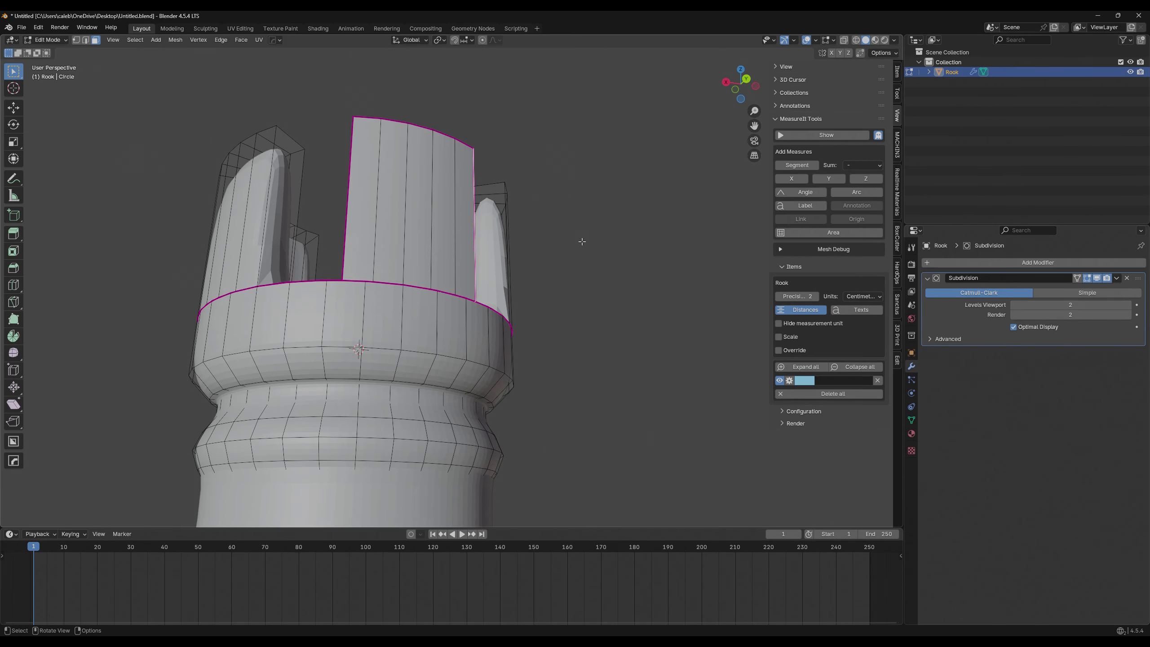
{"action": "key", "text": "Tab"}
{"action": "left_click", "coordinate": [592, 258]}
{"action": "scroll", "coordinate": [591, 258], "scroll_direction": "down", "scroll_amount": 3}
{"action": "middle_click_drag", "start_coordinate": [588, 261], "coordinate": [575, 314]}
{"action": "scroll", "coordinate": [517, 344], "scroll_direction": "down", "scroll_amount": 3}
{"action": "left_click", "coordinate": [395, 301]}
{"action": "scroll", "coordinate": [393, 300], "scroll_direction": "up", "scroll_amount": 4}
Crease the edges of the neighbouring merlon's far side face with a factor of 1.
{"action": "key", "text": "Tab"}
{"action": "middle_click_drag", "start_coordinate": [394, 300], "coordinate": [563, 314]}
{"action": "left_click", "coordinate": [479, 272]}
{"action": "middle_click_drag", "start_coordinate": [479, 272], "coordinate": [348, 367]}
{"action": "key", "text": "2"}
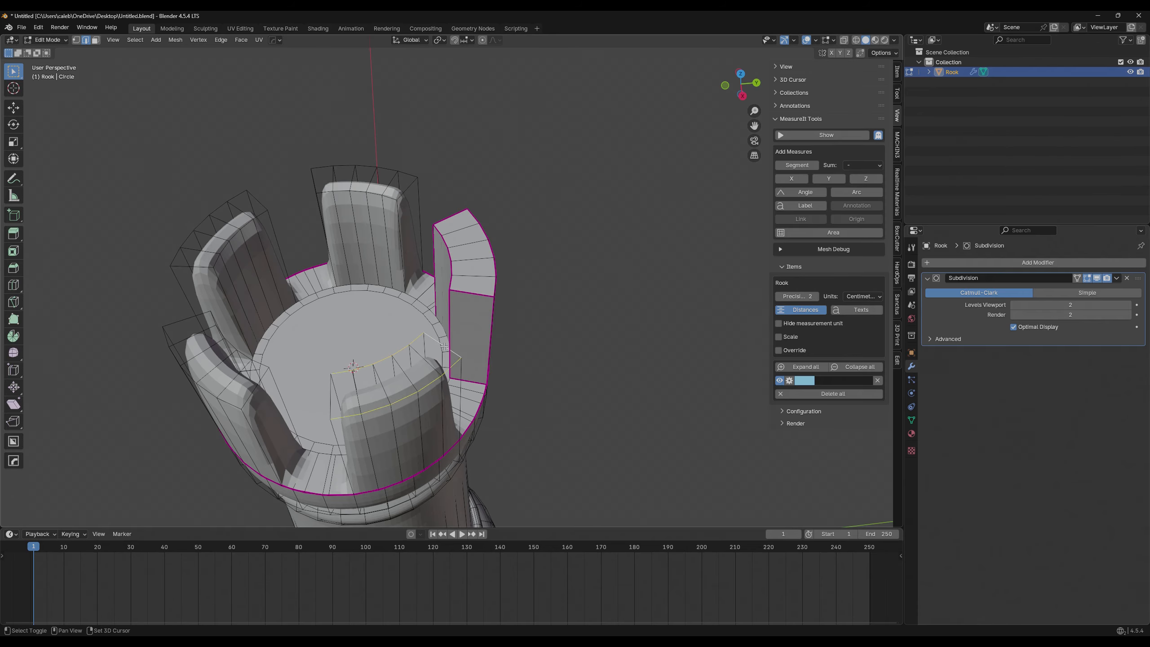
{"action": "middle_click_drag", "start_coordinate": [331, 391], "coordinate": [468, 345]}
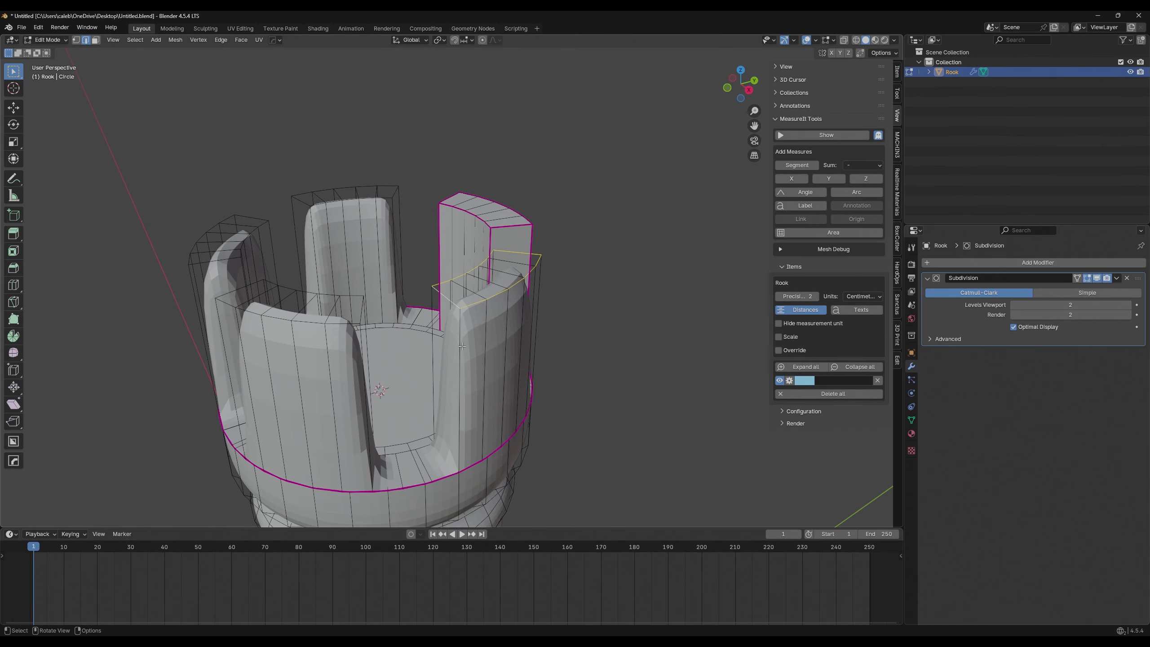
{"action": "middle_click_drag", "start_coordinate": [456, 445], "coordinate": [479, 465]}
{"action": "key", "text": "3"}
{"action": "left_click", "coordinate": [498, 399]}
{"action": "middle_click_drag", "start_coordinate": [507, 393], "coordinate": [334, 410]}
{"action": "left_click", "coordinate": [499, 396]}
{"action": "left_click_drag", "start_coordinate": [404, 386], "coordinate": [405, 386]}
{"action": "middle_click_drag", "start_coordinate": [405, 386], "coordinate": [367, 356]}
{"action": "left_click", "coordinate": [347, 385], "text": "shift"}
{"action": "left_click", "coordinate": [368, 378], "text": "shift"}
{"action": "key", "text": "1"}
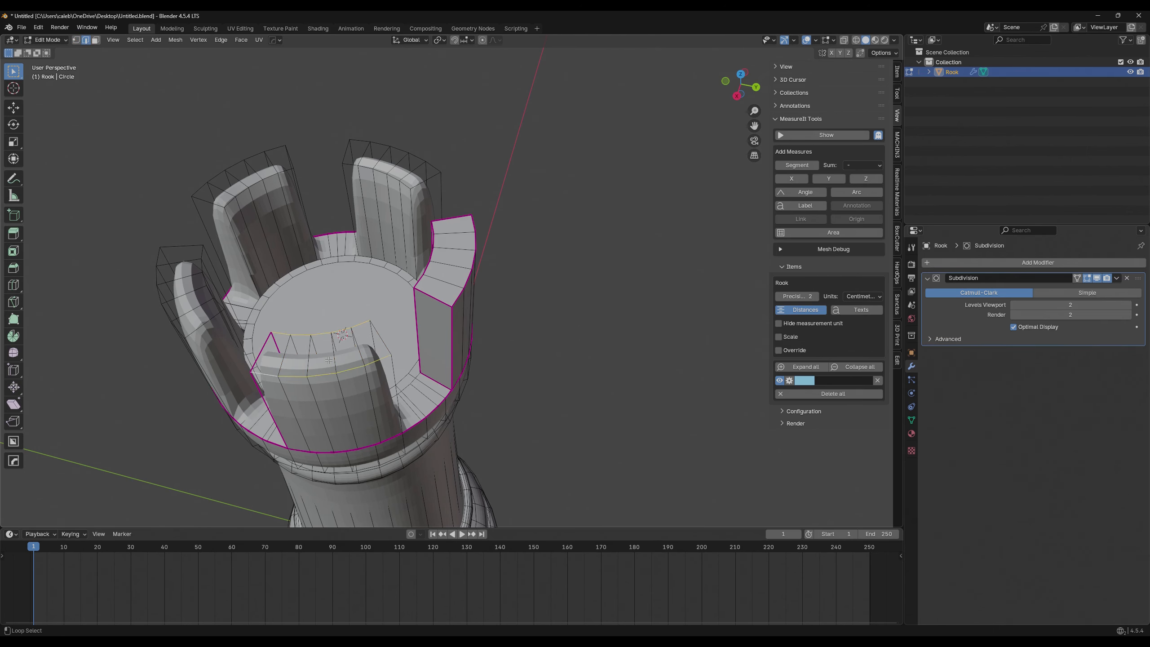
Crease the top edges of the second merlon with a factor of 1.
{"action": "key", "text": "shift+e"}
{"action": "type", "text": "1"}
{"action": "left_click", "coordinate": [376, 337]}
{"action": "key", "text": "Tab"}
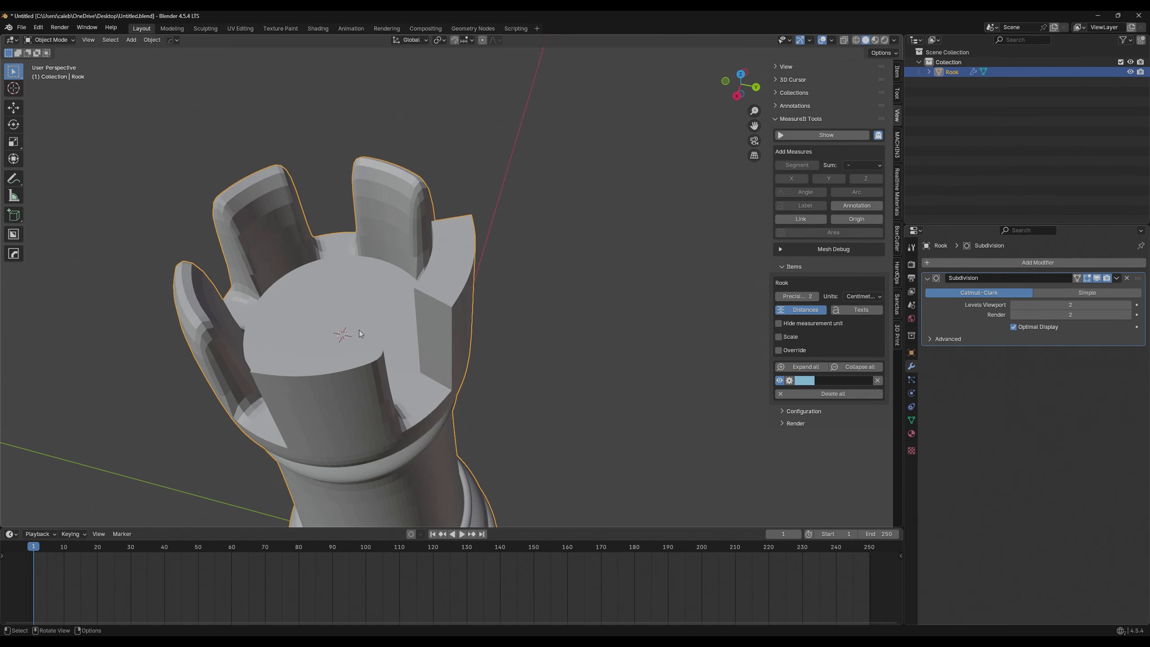
{"action": "middle_click_drag", "start_coordinate": [376, 336], "coordinate": [400, 335]}
Try a crease of 1 on a single cross edge on top of the second merlon.
{"action": "key", "text": "Tab"}
{"action": "left_click", "coordinate": [421, 358]}
{"action": "type", "text": "1"}
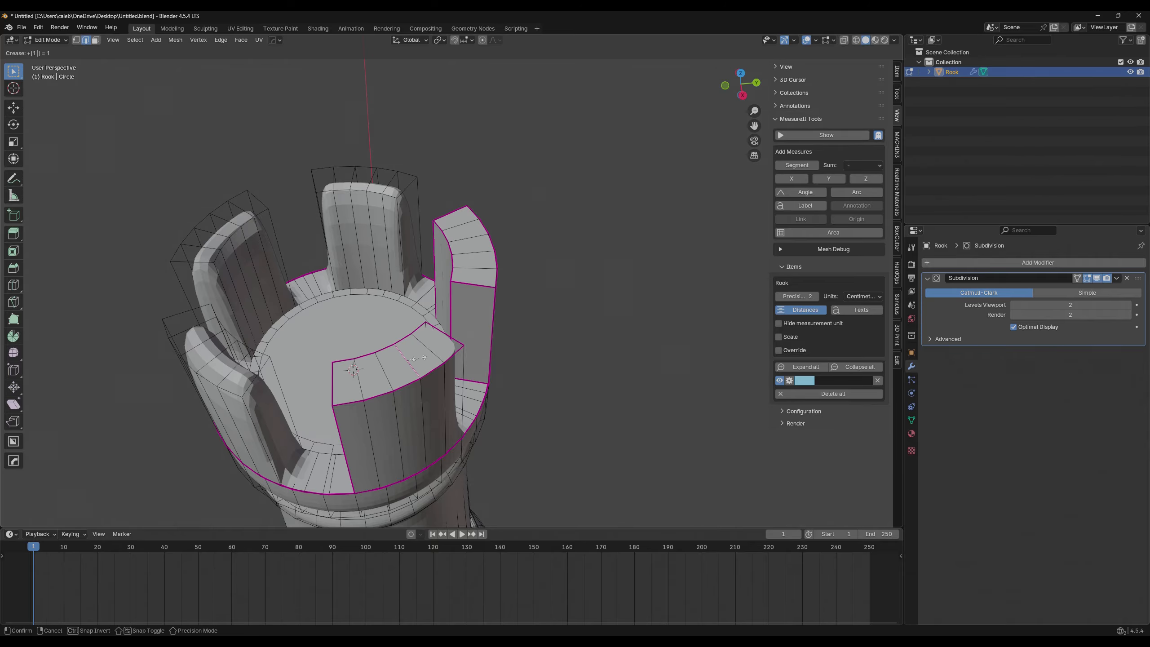
{"action": "key", "text": "Return"}
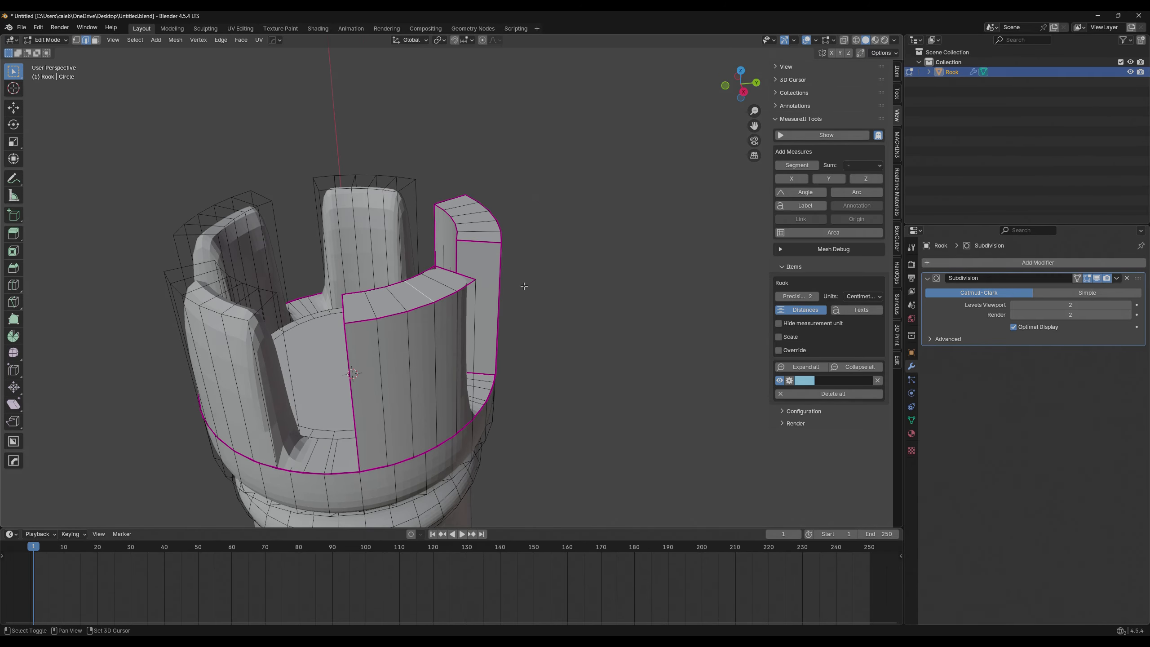
{"action": "key", "text": "Tab"}
{"action": "middle_click_drag", "start_coordinate": [524, 286], "coordinate": [557, 265]}
Try creasing another edge of the second merlon with a factor of 1 and inspect its top corners.
{"action": "scroll", "coordinate": [561, 275], "scroll_direction": "up", "scroll_amount": 5}
{"action": "key", "text": "Tab"}
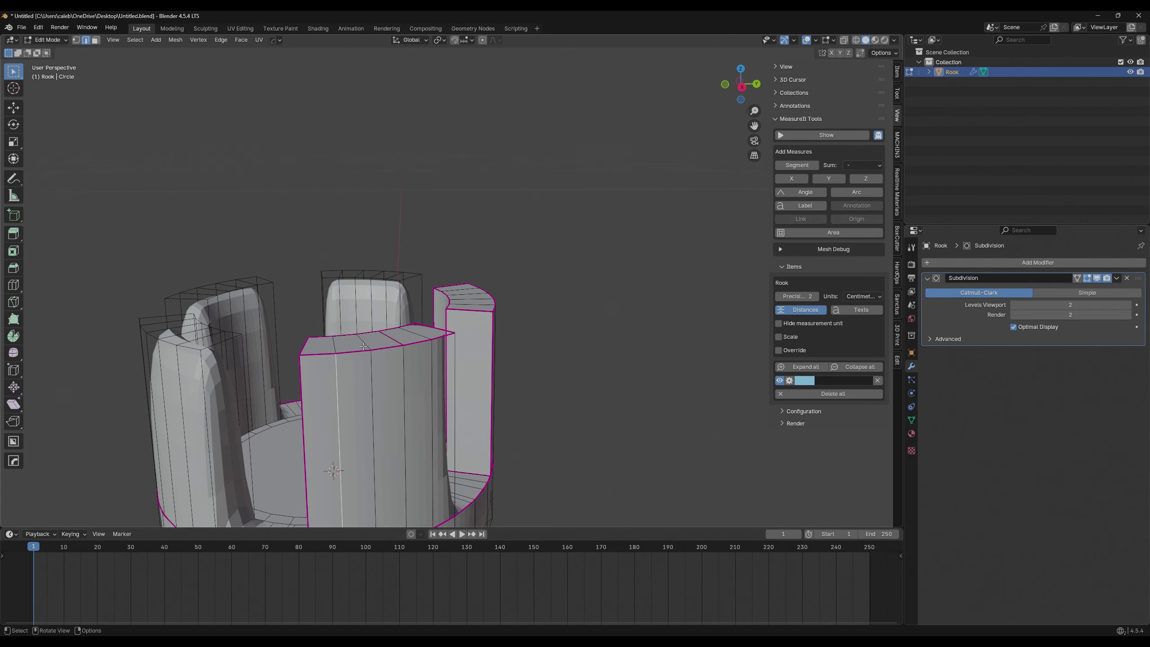
{"action": "type", "text": "1"}
{"action": "left_click", "coordinate": [431, 335]}
{"action": "key", "text": "Tab"}
{"action": "middle_click_drag", "start_coordinate": [434, 328], "coordinate": [510, 297]}
{"action": "scroll", "coordinate": [449, 319], "scroll_direction": "up", "scroll_amount": 3}
{"action": "key", "text": "Tab"}
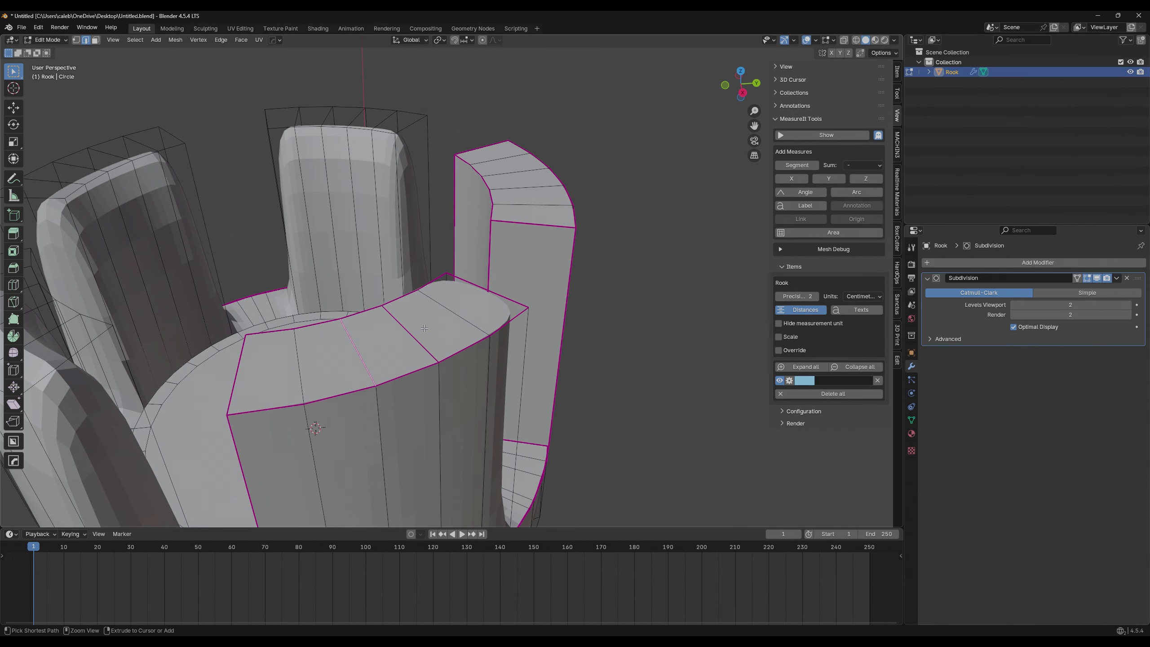
{"action": "key", "text": "Tab"}
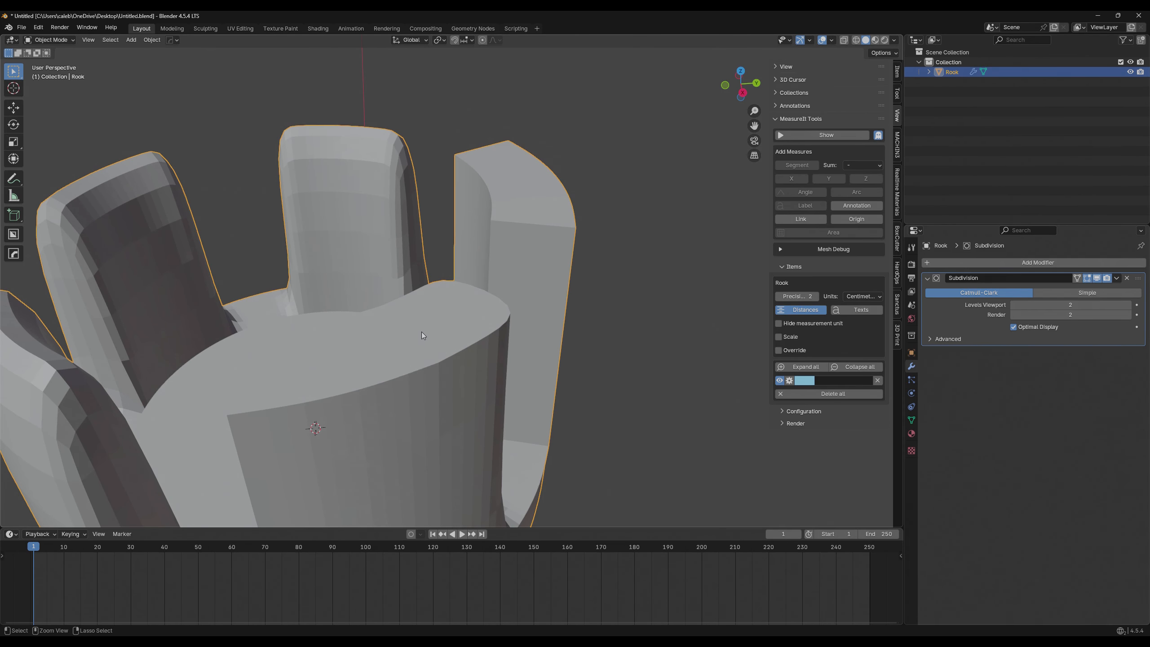
{"action": "key", "text": "Tab"}
{"action": "key", "text": "Tab"}
Crease the second merlon's remaining side face, beside the first creased merlon, with a factor of 1.
{"action": "middle_click_drag", "start_coordinate": [422, 332], "coordinate": [368, 322]}
{"action": "scroll", "coordinate": [438, 340], "scroll_direction": "down", "scroll_amount": 4}
{"action": "key", "text": "Tab"}
{"action": "left_click", "coordinate": [392, 298]}
{"action": "key", "text": "Tab"}
{"action": "key", "text": "Tab"}
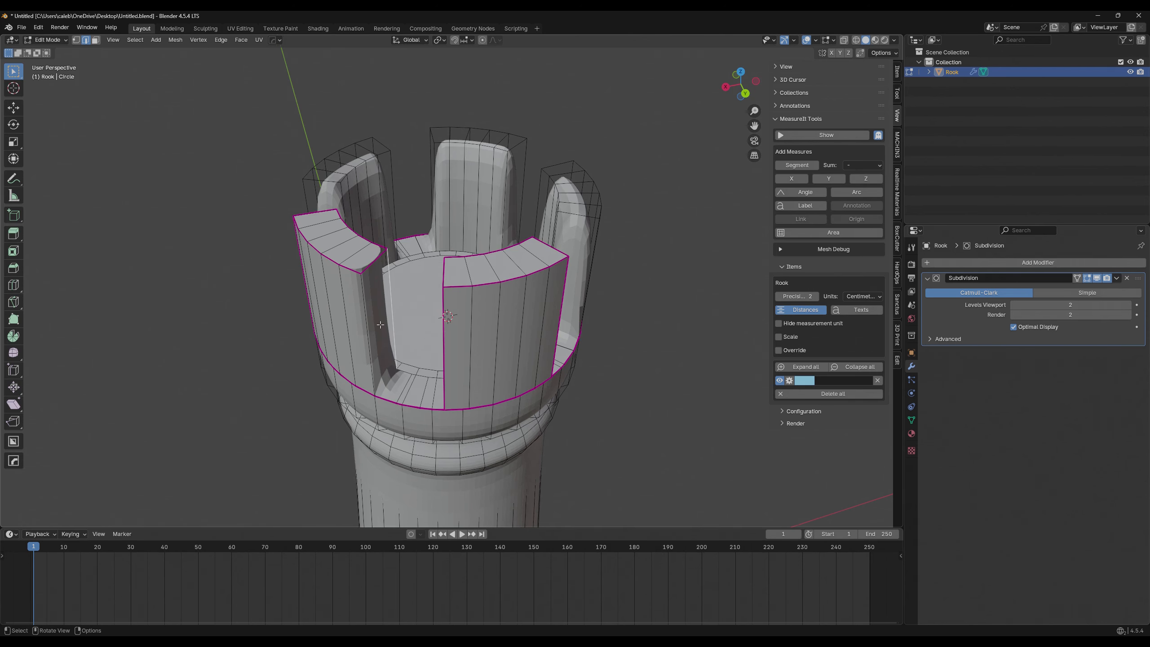
{"action": "key", "text": "3"}
{"action": "left_click", "coordinate": [383, 325]}
{"action": "type", "text": "1"}
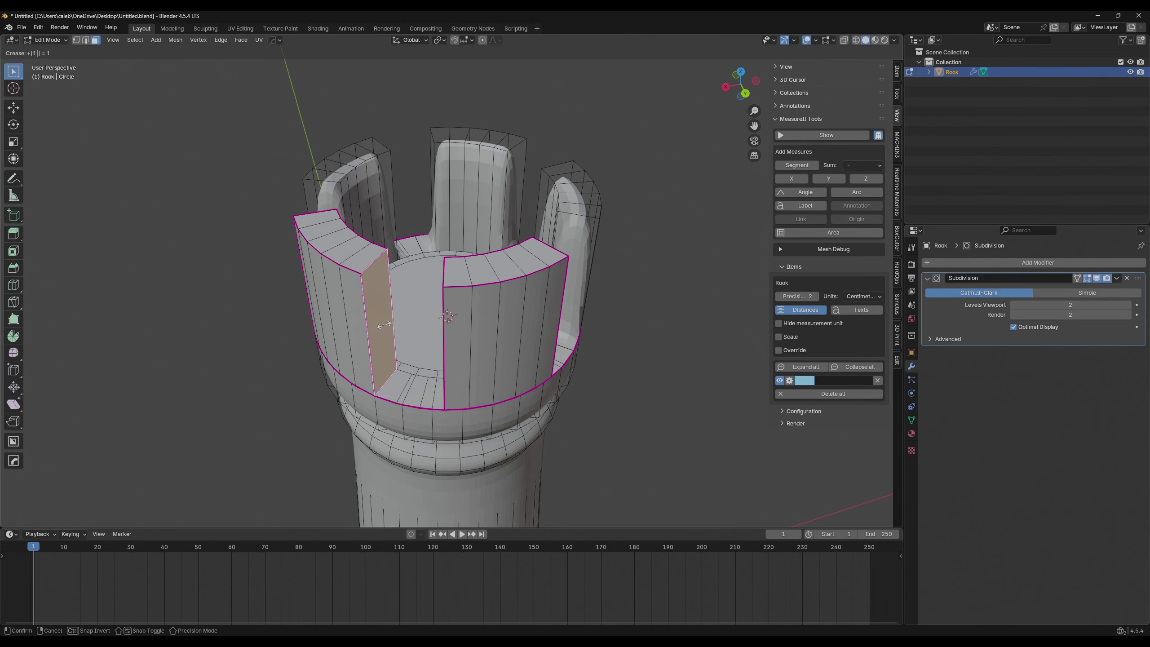
{"action": "left_click", "coordinate": [384, 322]}
{"action": "key", "text": "Tab"}
{"action": "middle_click_drag", "start_coordinate": [385, 321], "coordinate": [499, 280]}
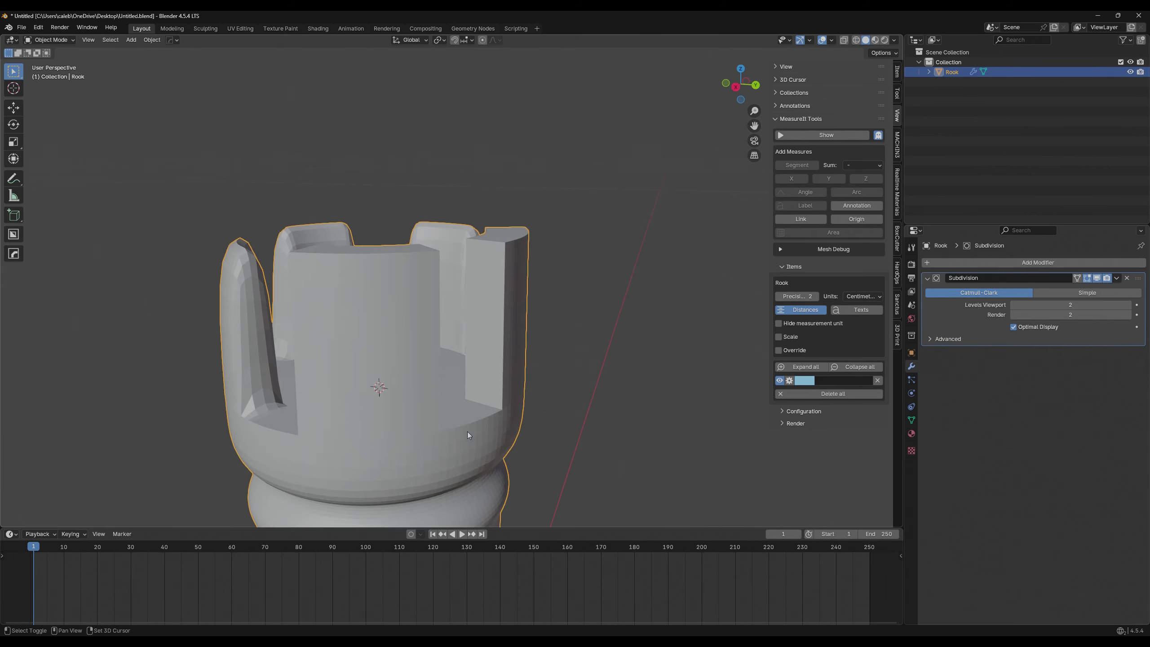
Apply Shade Flat to the rook with Keep Sharp Edges enabled.
{"action": "middle_click_drag", "start_coordinate": [445, 397], "coordinate": [403, 335], "text": "shift"}
{"action": "right_click", "coordinate": [402, 335]}
{"action": "left_click", "coordinate": [401, 311]}
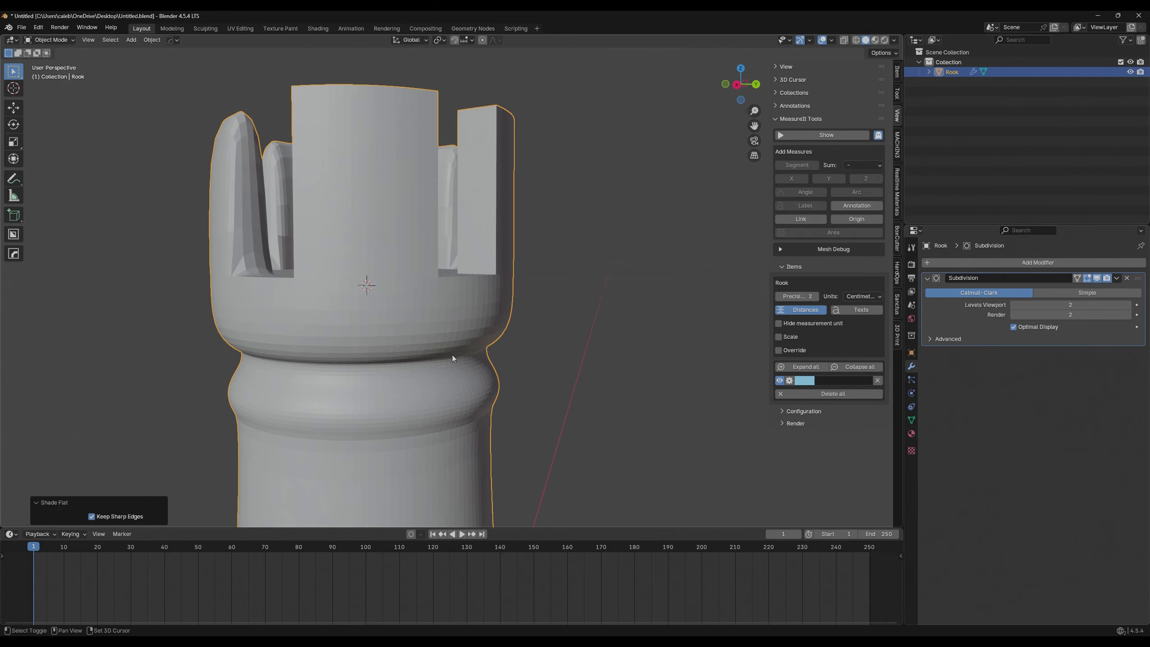
Apply Shade Auto Smooth to the rook.
{"action": "scroll", "coordinate": [452, 359], "scroll_direction": "down", "scroll_amount": 4}
{"action": "right_click", "coordinate": [392, 333]}
{"action": "left_click", "coordinate": [394, 322]}
{"action": "left_click", "coordinate": [559, 340]}
Inset the face on the underside of the rook's base and check the smoothed result.
{"action": "middle_click_drag", "start_coordinate": [559, 340], "coordinate": [526, 369]}
{"action": "middle_click_drag", "start_coordinate": [526, 389], "coordinate": [552, 237], "text": "shift"}
{"action": "scroll", "coordinate": [551, 245], "scroll_direction": "down", "scroll_amount": 1}
{"action": "middle_click_drag", "start_coordinate": [552, 308], "coordinate": [561, 222]}
{"action": "left_click", "coordinate": [457, 480]}
{"action": "key", "text": "Tab"}
{"action": "middle_click_drag", "start_coordinate": [455, 487], "coordinate": [428, 382]}
{"action": "key", "text": "i"}
{"action": "left_click", "coordinate": [619, 357]}
{"action": "key", "text": "Tab"}
{"action": "middle_click_drag", "start_coordinate": [580, 362], "coordinate": [587, 411]}
{"action": "left_click", "coordinate": [552, 375]}
{"action": "middle_click_drag", "start_coordinate": [530, 268], "coordinate": [528, 354]}
{"action": "left_click", "coordinate": [487, 352]}
Edge-slide the loop at the lower edge of the collar ring below the crown.
{"action": "key", "text": "Tab"}
{"action": "scroll", "coordinate": [431, 263], "scroll_direction": "up", "scroll_amount": 4}
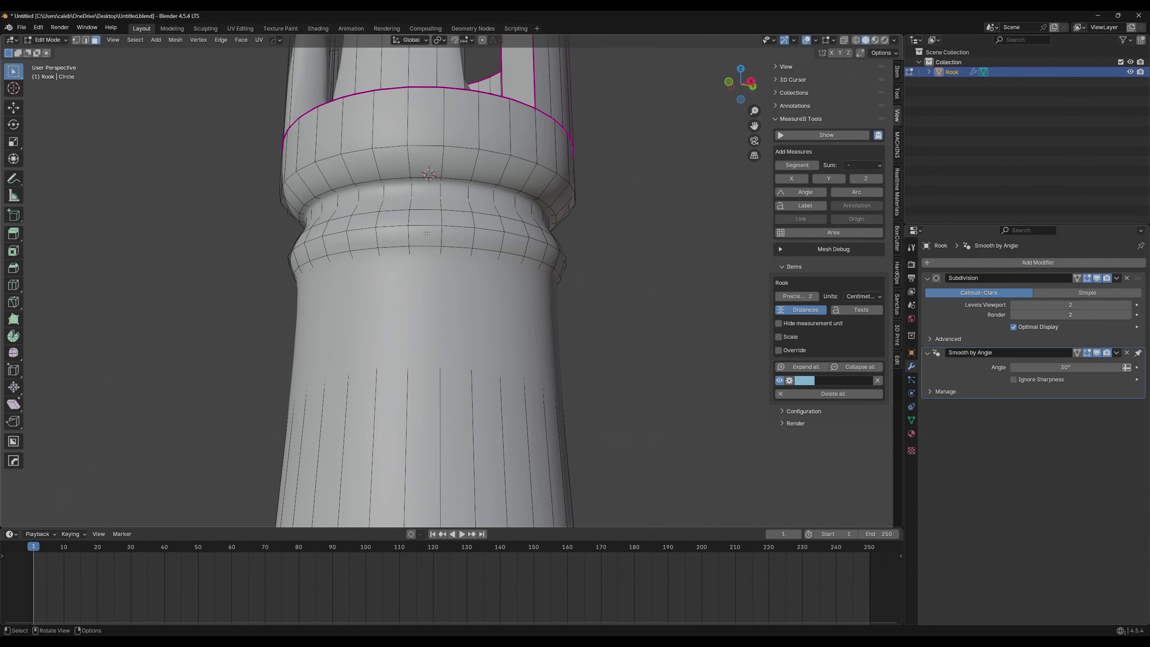
{"action": "left_click", "coordinate": [382, 272], "text": "alt"}
{"action": "key", "text": "g"}
{"action": "key", "text": "g"}
{"action": "type", "text": "1"}
{"action": "left_click", "coordinate": [448, 294]}
{"action": "key", "text": "Tab"}
{"action": "middle_click_drag", "start_coordinate": [448, 294], "coordinate": [355, 310]}
Crease the edge loop where the collar ring meets the column with a factor of 1.
{"action": "key", "text": "Tab"}
{"action": "left_click", "coordinate": [373, 294], "text": "alt"}
{"action": "left_click", "coordinate": [343, 310], "text": "alt"}
{"action": "key", "text": "shift+e"}
{"action": "type", "text": "1"}
{"action": "left_click", "coordinate": [344, 310]}
{"action": "key", "text": "Tab"}
{"action": "middle_click_drag", "start_coordinate": [502, 319], "coordinate": [456, 319]}
{"action": "scroll", "coordinate": [442, 324], "scroll_direction": "down", "scroll_amount": 4}
{"action": "key", "text": "Tab"}
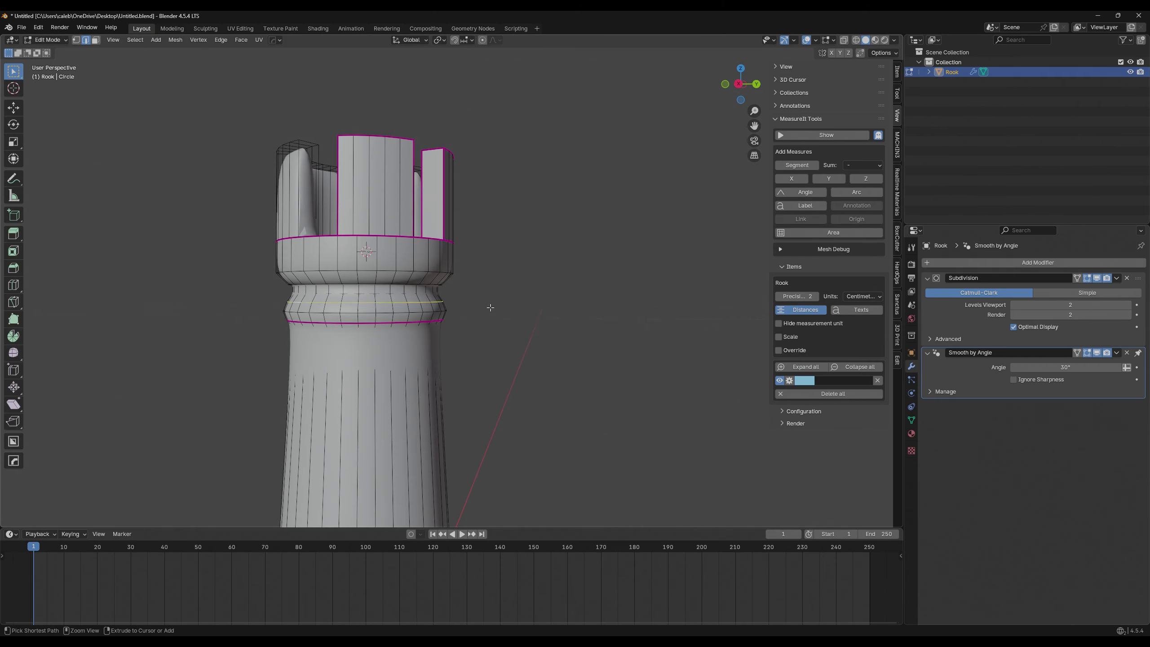
{"action": "key", "text": "Tab"}
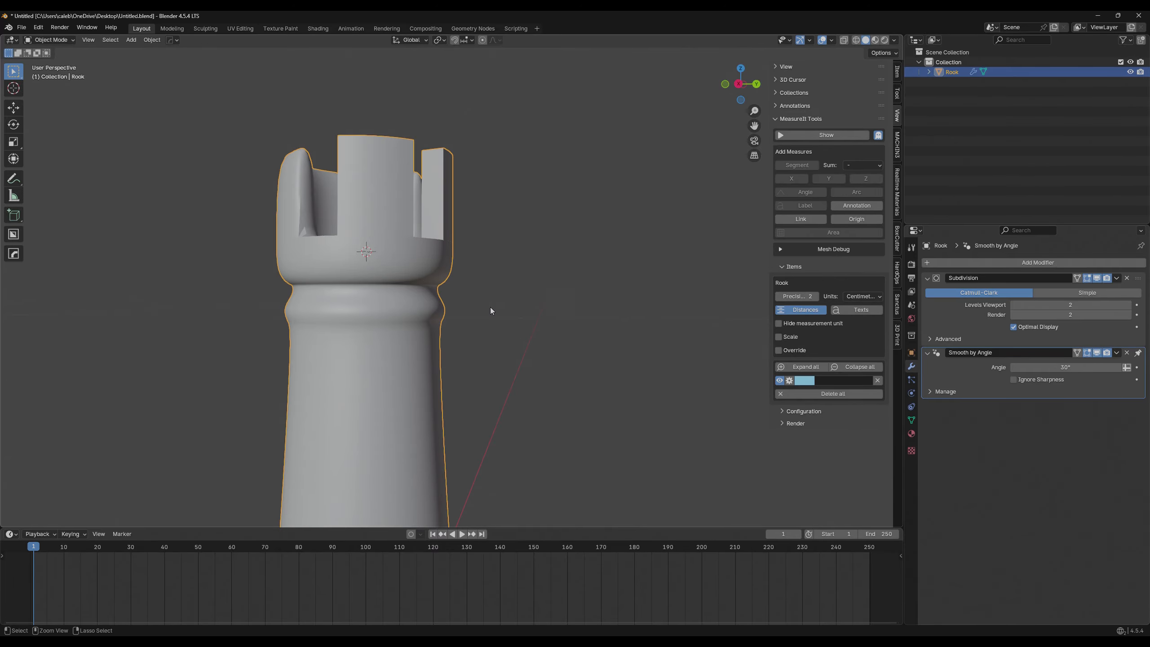
Save the file and look over the rook's crown and column.
{"action": "key", "text": "Tab"}
{"action": "key", "text": "Tab"}
{"action": "mouse_move", "coordinate": [512, 288]}
{"action": "middle_mouse_down"}
{"action": "mouse_move", "coordinate": [565, 218]}
{"action": "mouse_move", "coordinate": [515, 241]}
{"action": "mouse_move", "coordinate": [490, 320]}
{"action": "mouse_move", "coordinate": [505, 377]}
{"action": "mouse_move", "coordinate": [512, 265]}
{"action": "mouse_move", "coordinate": [492, 287]}
{"action": "mouse_move", "coordinate": [502, 343]}
{"action": "mouse_move", "coordinate": [523, 285]}
{"action": "mouse_move", "coordinate": [521, 245]}
{"action": "middle_mouse_up"}
{"action": "key", "text": "ctrl+s"}
{"action": "scroll", "coordinate": [461, 299], "scroll_direction": "up", "scroll_amount": 5}
{"action": "scroll", "coordinate": [498, 332], "scroll_direction": "down", "scroll_amount": 5}
{"action": "scroll", "coordinate": [520, 433], "scroll_direction": "up", "scroll_amount": 3}
{"action": "middle_click_drag", "start_coordinate": [521, 245], "coordinate": [498, 346], "text": "shift"}
{"action": "scroll", "coordinate": [585, 378], "scroll_direction": "down", "scroll_amount": 5}
Inspect the whole rook from several angles and save the file again.
{"action": "middle_click_drag", "start_coordinate": [499, 346], "coordinate": [517, 279]}
{"action": "left_click", "coordinate": [512, 396]}
{"action": "scroll", "coordinate": [470, 303], "scroll_direction": "up", "scroll_amount": 2}
{"action": "key", "text": "Tab"}
{"action": "key", "text": "Tab"}
{"action": "left_click", "coordinate": [512, 293]}
{"action": "left_click", "coordinate": [493, 263]}
{"action": "scroll", "coordinate": [492, 263], "scroll_direction": "up", "scroll_amount": 1}
{"action": "scroll", "coordinate": [500, 259], "scroll_direction": "up", "scroll_amount": 2}
{"action": "scroll", "coordinate": [544, 281], "scroll_direction": "down", "scroll_amount": 2}
{"action": "left_click", "coordinate": [559, 304]}
{"action": "key", "text": "ctrl+s"}
{"action": "scroll", "coordinate": [565, 237], "scroll_direction": "up", "scroll_amount": 5}
{"action": "scroll", "coordinate": [565, 243], "scroll_direction": "down", "scroll_amount": 8}
{"action": "middle_click_drag", "start_coordinate": [546, 221], "coordinate": [503, 265]}
{"action": "left_click", "coordinate": [493, 236]}
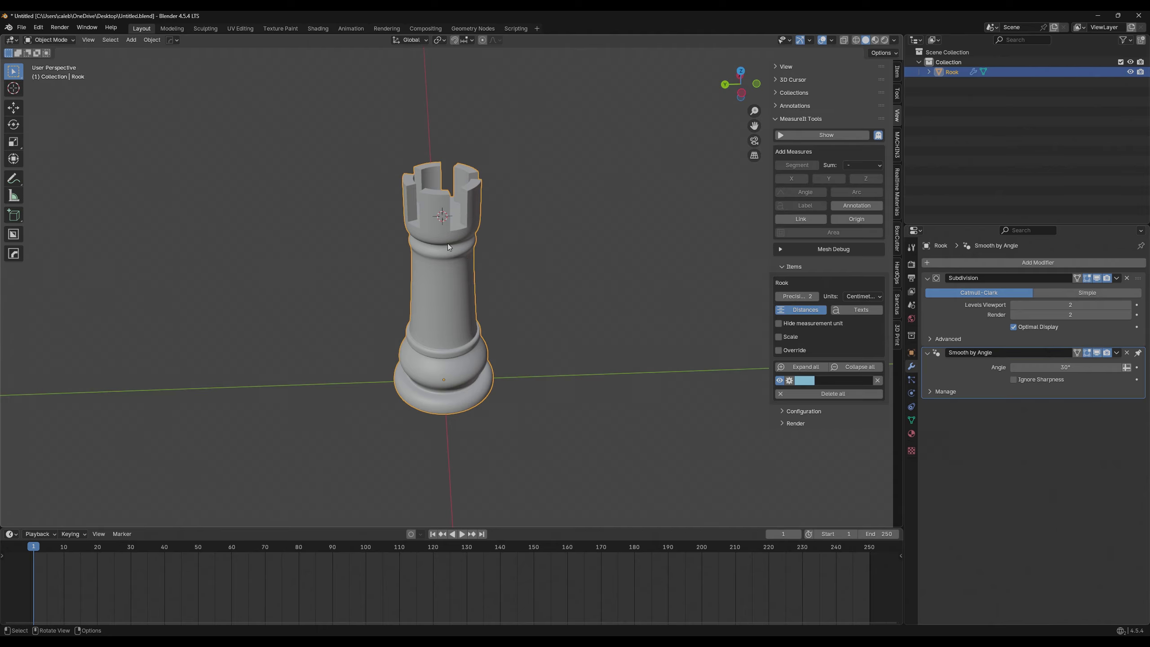
Export the selected rook to the Desktop as Untitled.stl with Selection Only, Scene Unit and Apply Modifiers enabled.
{"action": "left_click_drag", "start_coordinate": [301, 164], "coordinate": [497, 356]}
{"action": "left_click", "coordinate": [501, 247]}
{"action": "left_click", "coordinate": [462, 244]}
{"action": "left_click_drag", "start_coordinate": [357, 148], "coordinate": [555, 395]}
{"action": "middle_click_drag", "start_coordinate": [555, 395], "coordinate": [561, 258]}
{"action": "middle_click_drag", "start_coordinate": [437, 182], "coordinate": [512, 193]}
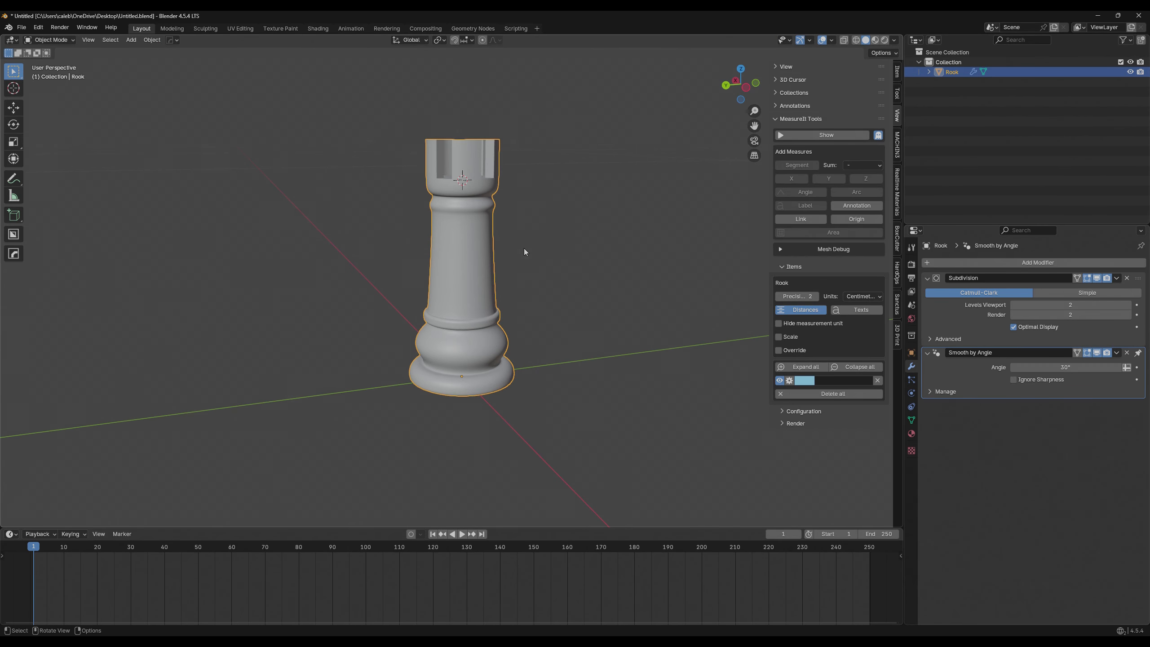
{"action": "left_click", "coordinate": [22, 28]}
{"action": "mouse_move", "coordinate": [77, 175]}
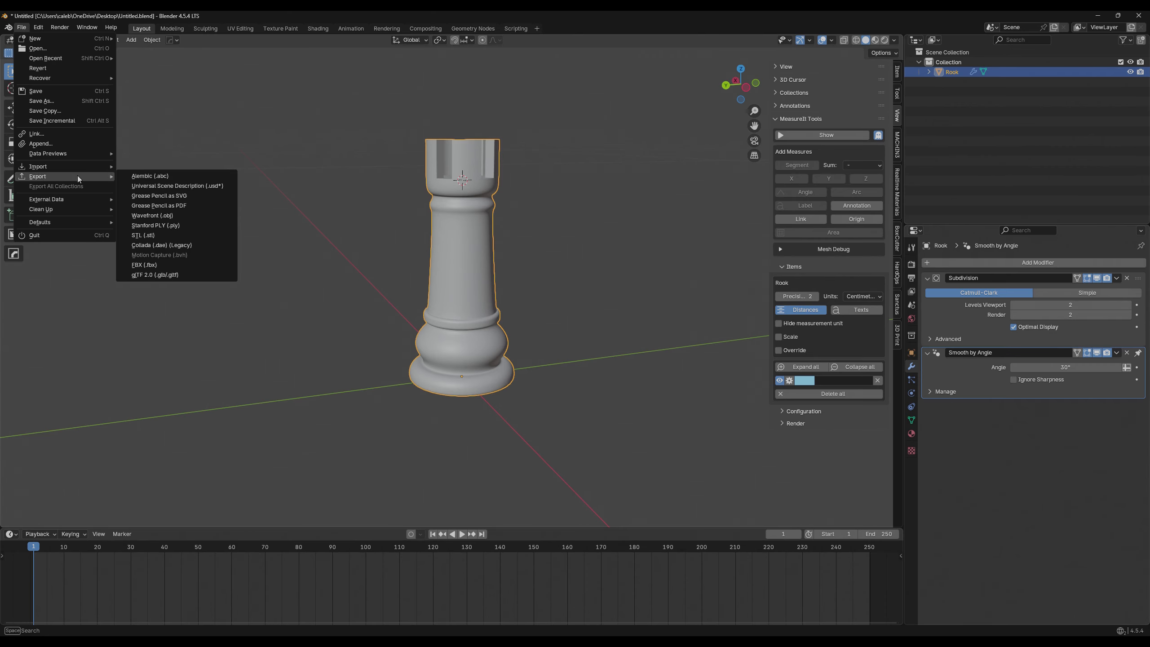
{"action": "left_click", "coordinate": [189, 234]}
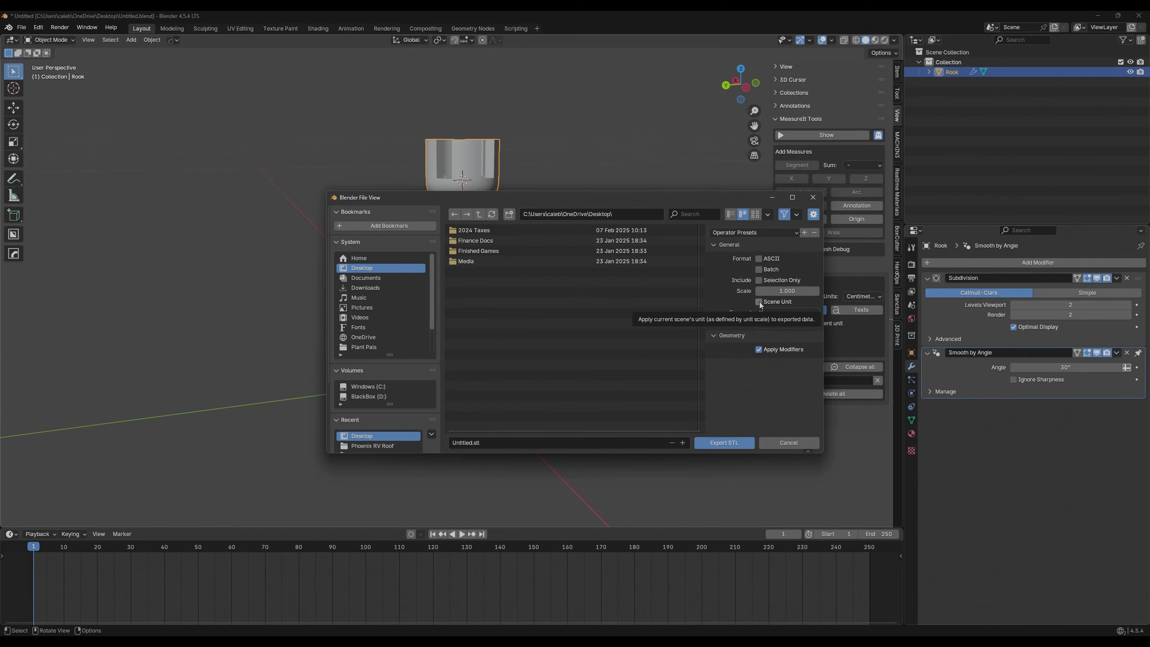
{"action": "left_click", "coordinate": [759, 280]}
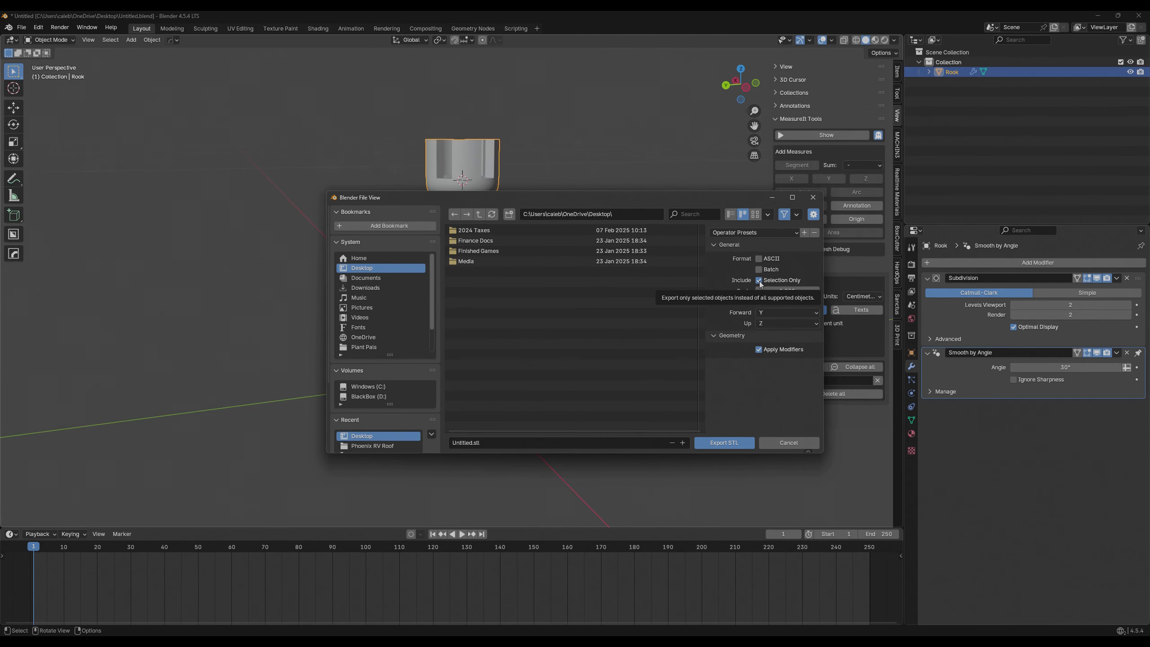
{"action": "left_click_drag", "start_coordinate": [507, 198], "coordinate": [398, 249]}
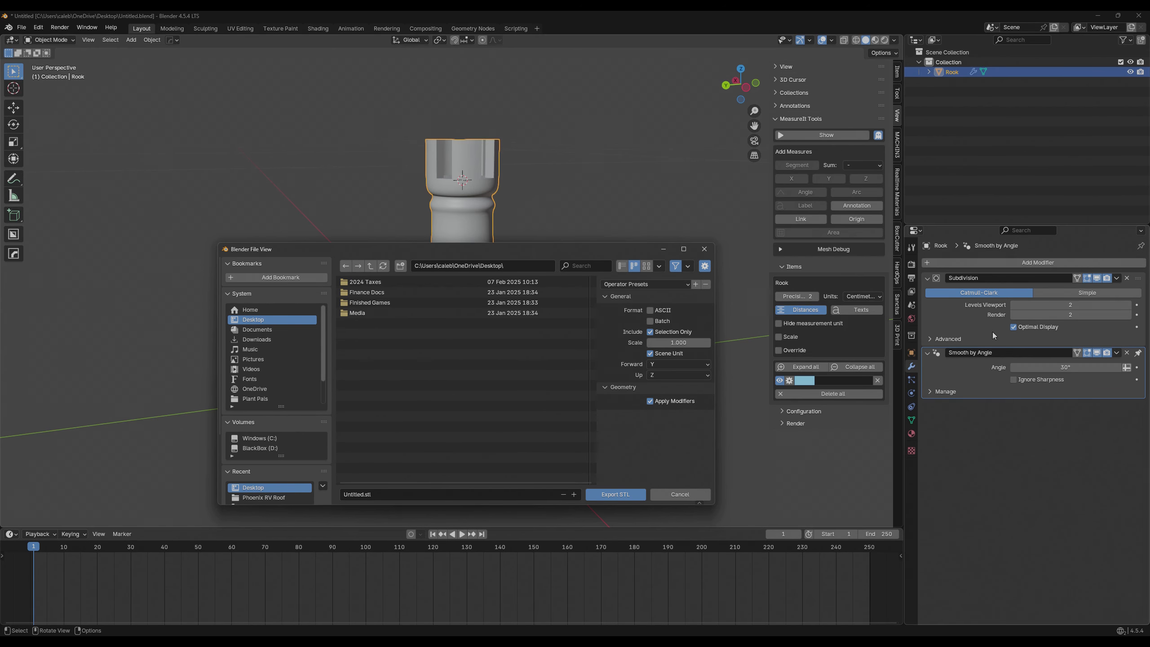
{"action": "left_click_drag", "start_coordinate": [503, 254], "coordinate": [473, 259]}
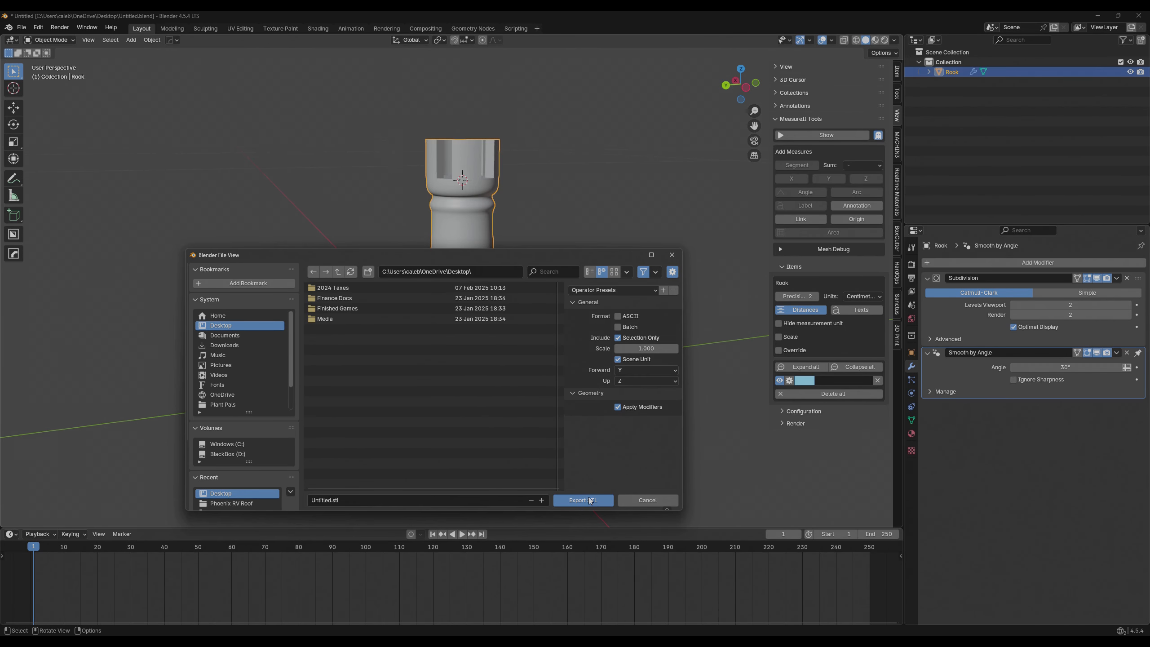
{"action": "left_click", "coordinate": [589, 500]}
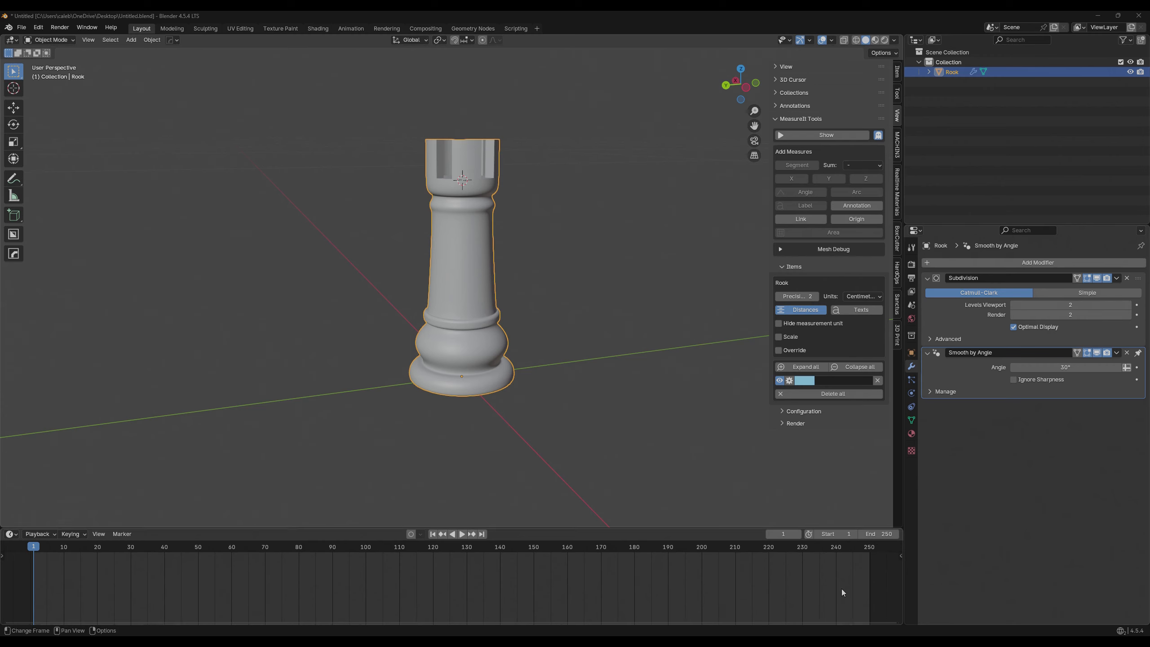
Switch to Bambu Studio and import Untitled.stl onto the build plate, accepting the scaling to millimetres.
{"action": "left_click", "coordinate": [634, 643]}
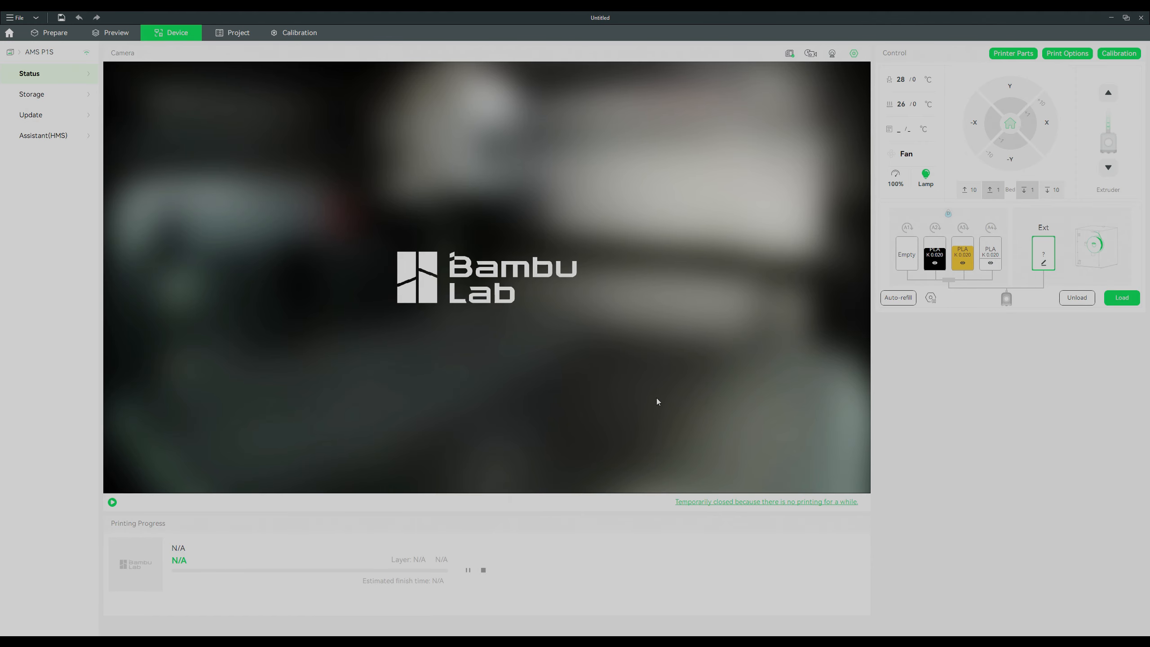
{"action": "left_click", "coordinate": [41, 33]}
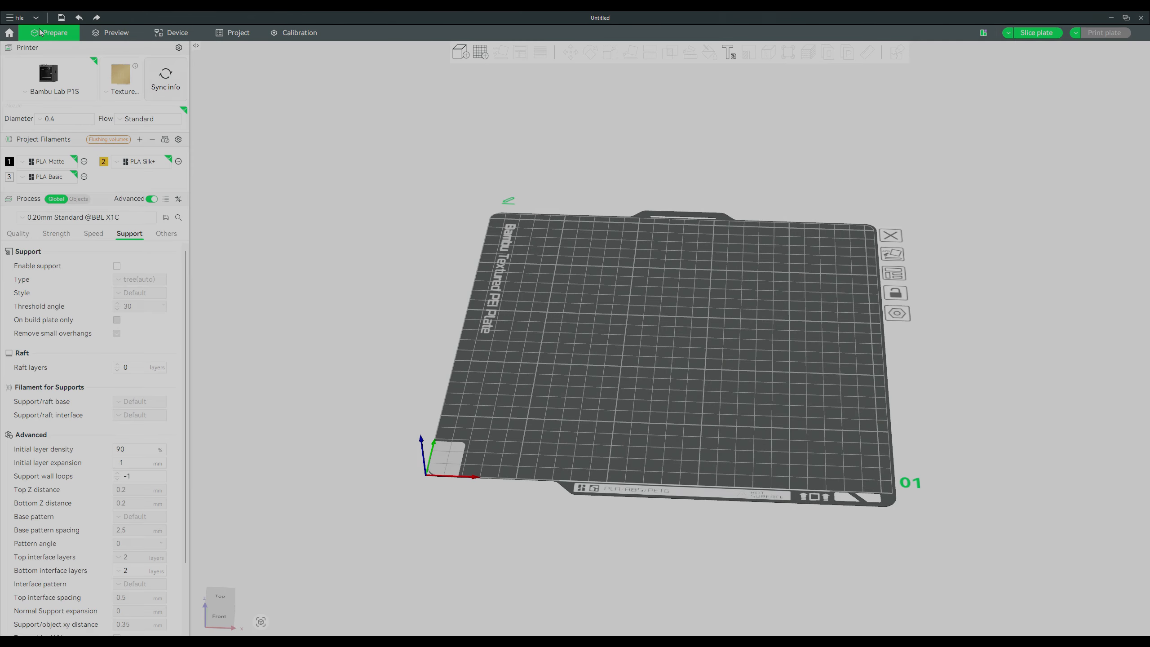
{"action": "left_click", "coordinate": [17, 18]}
{"action": "mouse_move", "coordinate": [60, 83]}
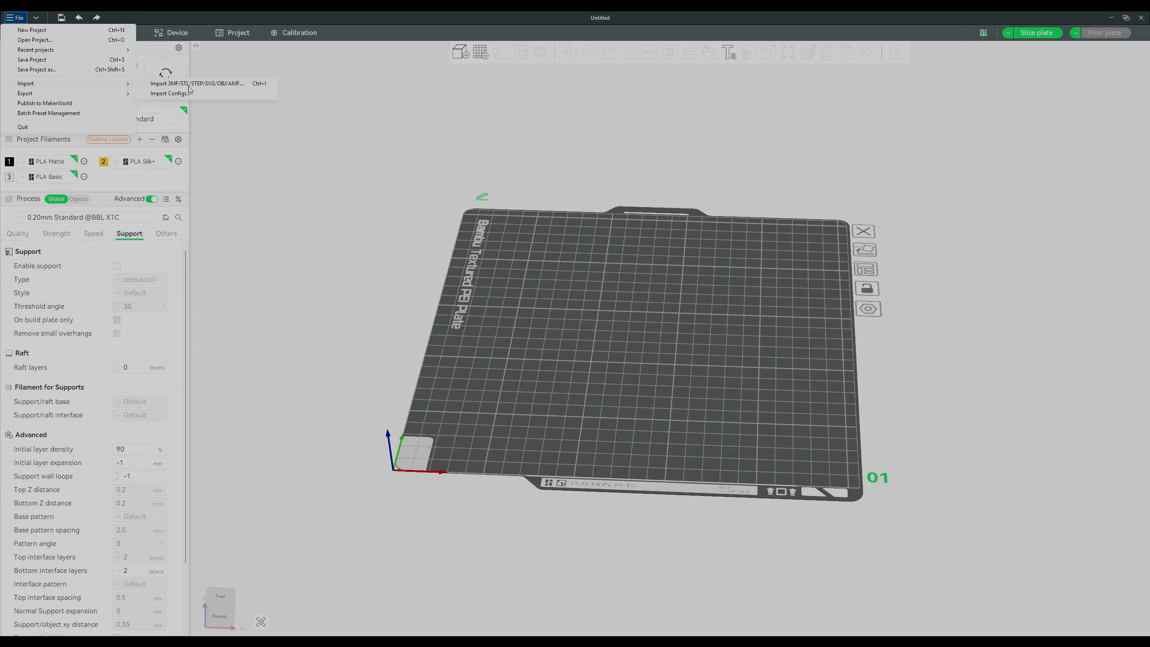
{"action": "left_click", "coordinate": [209, 85]}
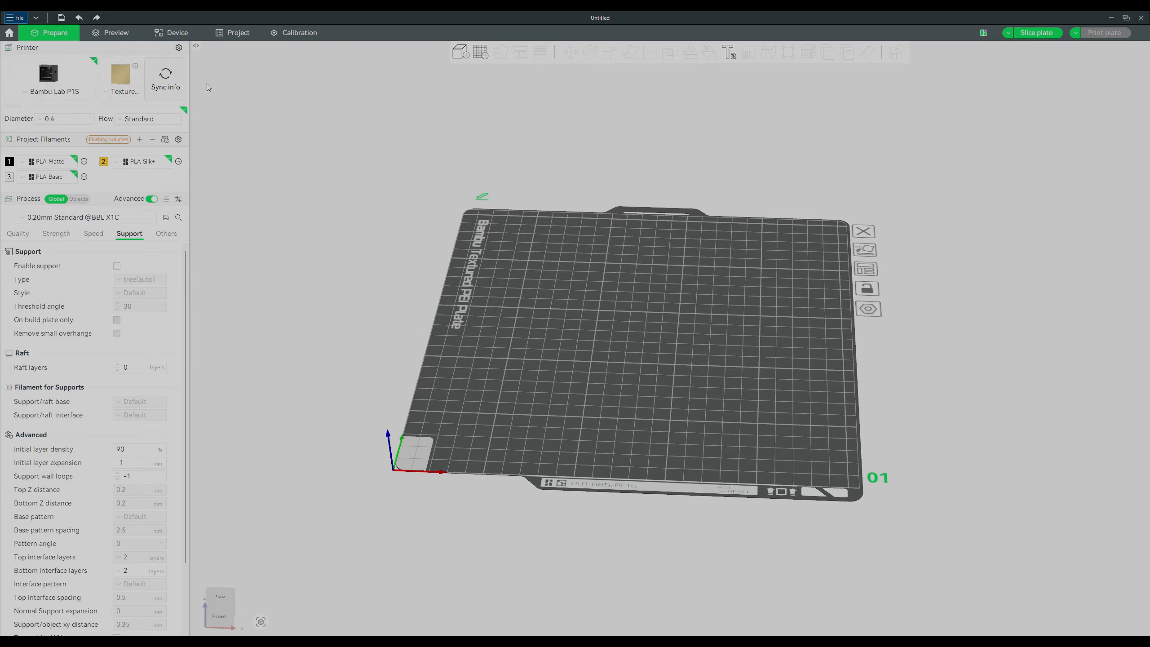
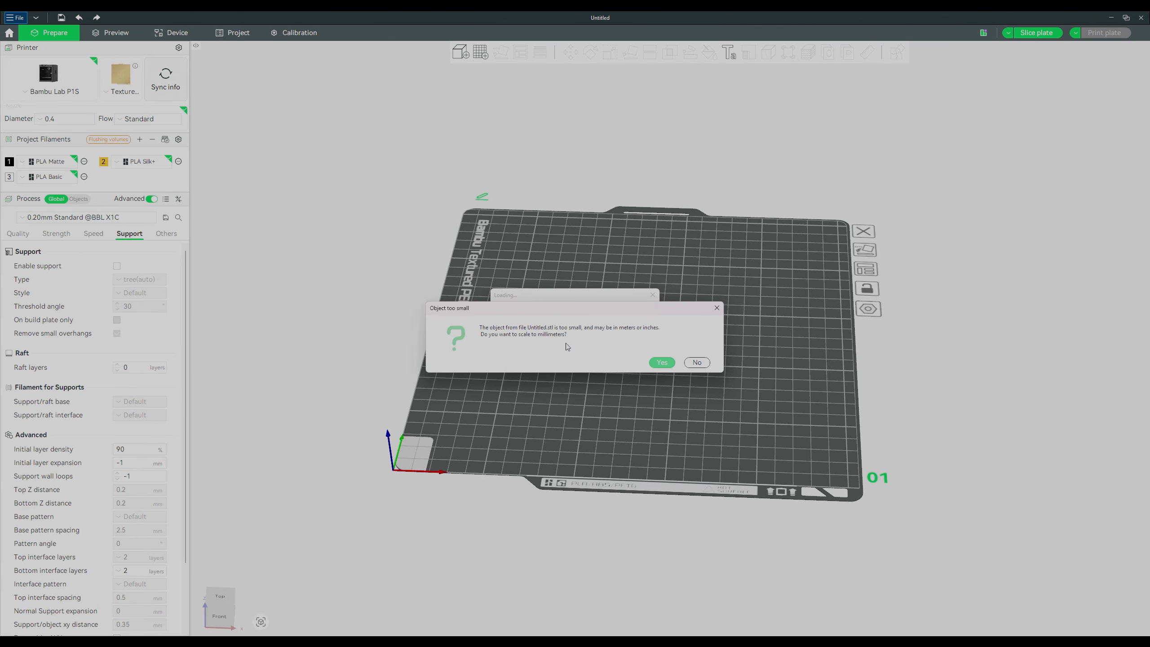
{"action": "left_click", "coordinate": [662, 362]}
Look over the imported rook on the plate and repair its non-manifold edges.
{"action": "scroll", "coordinate": [751, 353], "scroll_direction": "up", "scroll_amount": 4}
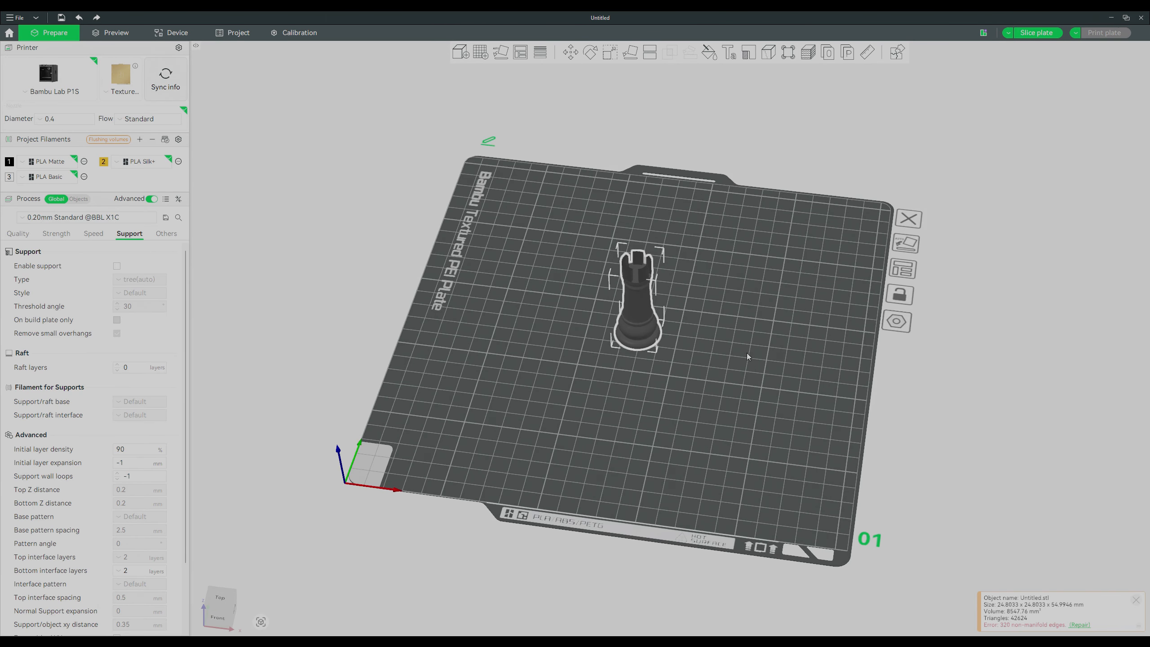
{"action": "scroll", "coordinate": [747, 352], "scroll_direction": "up", "scroll_amount": 7}
{"action": "right_click_drag", "start_coordinate": [781, 324], "coordinate": [753, 356]}
{"action": "left_click_drag", "start_coordinate": [753, 357], "coordinate": [771, 336]}
{"action": "right_click_drag", "start_coordinate": [758, 368], "coordinate": [744, 420]}
{"action": "scroll", "coordinate": [744, 420], "scroll_direction": "up", "scroll_amount": 4}
{"action": "left_click_drag", "start_coordinate": [680, 374], "coordinate": [488, 306]}
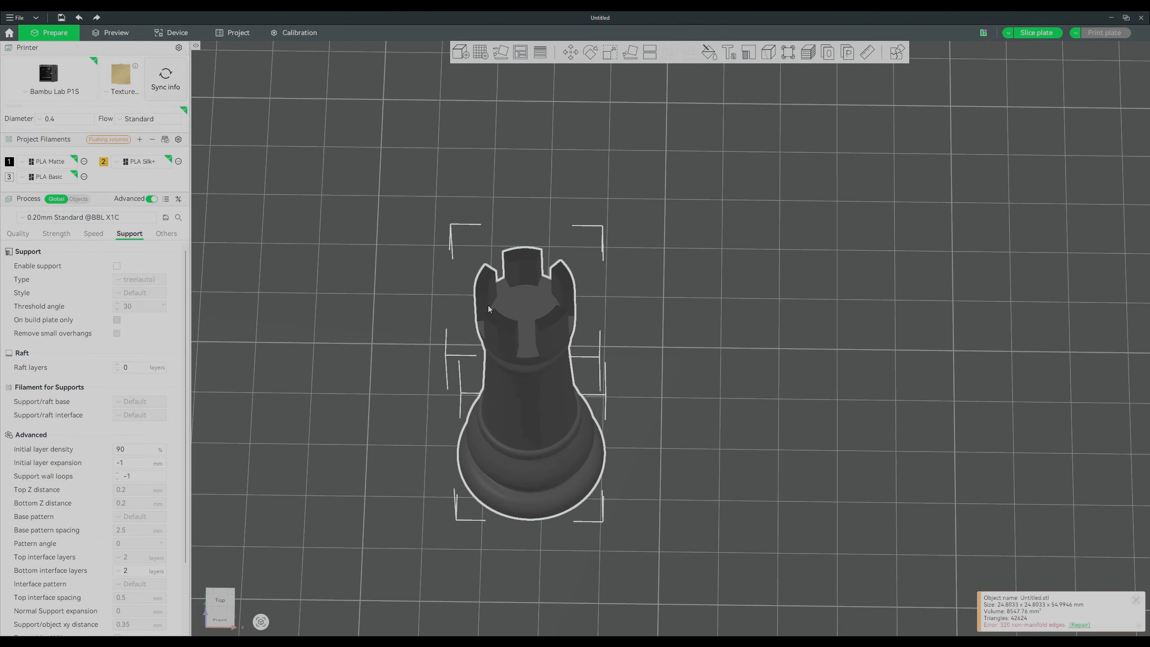
{"action": "left_click_drag", "start_coordinate": [638, 357], "coordinate": [494, 230]}
{"action": "left_click_drag", "start_coordinate": [633, 309], "coordinate": [636, 311]}
{"action": "left_click_drag", "start_coordinate": [731, 355], "coordinate": [622, 438]}
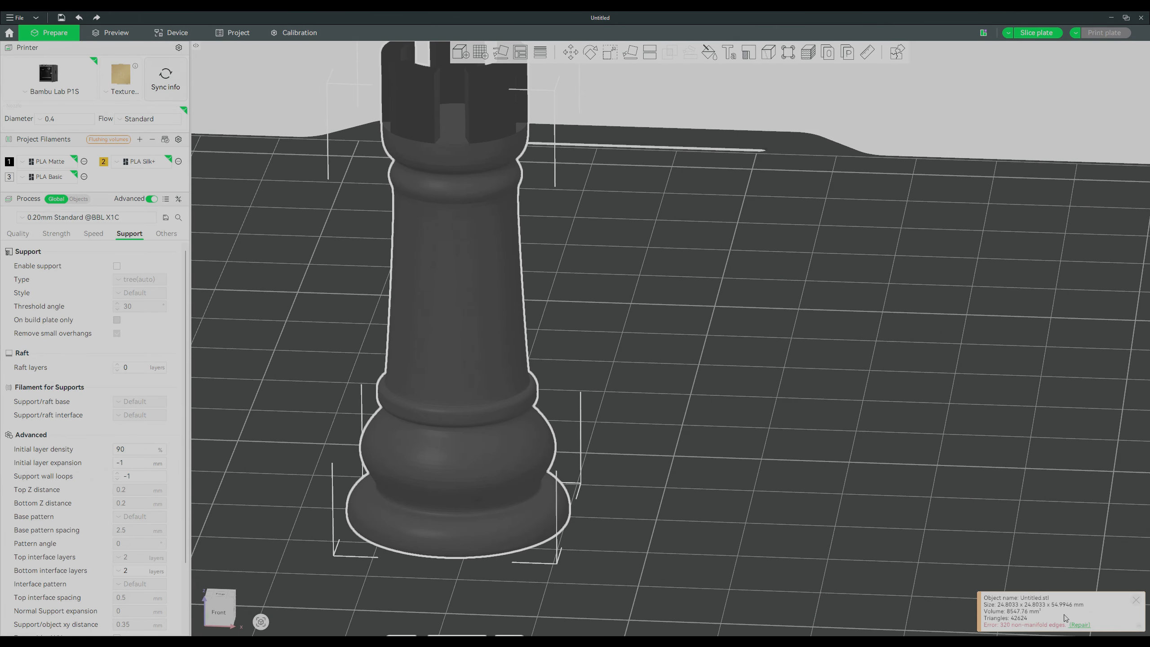
{"action": "left_click", "coordinate": [1080, 625]}
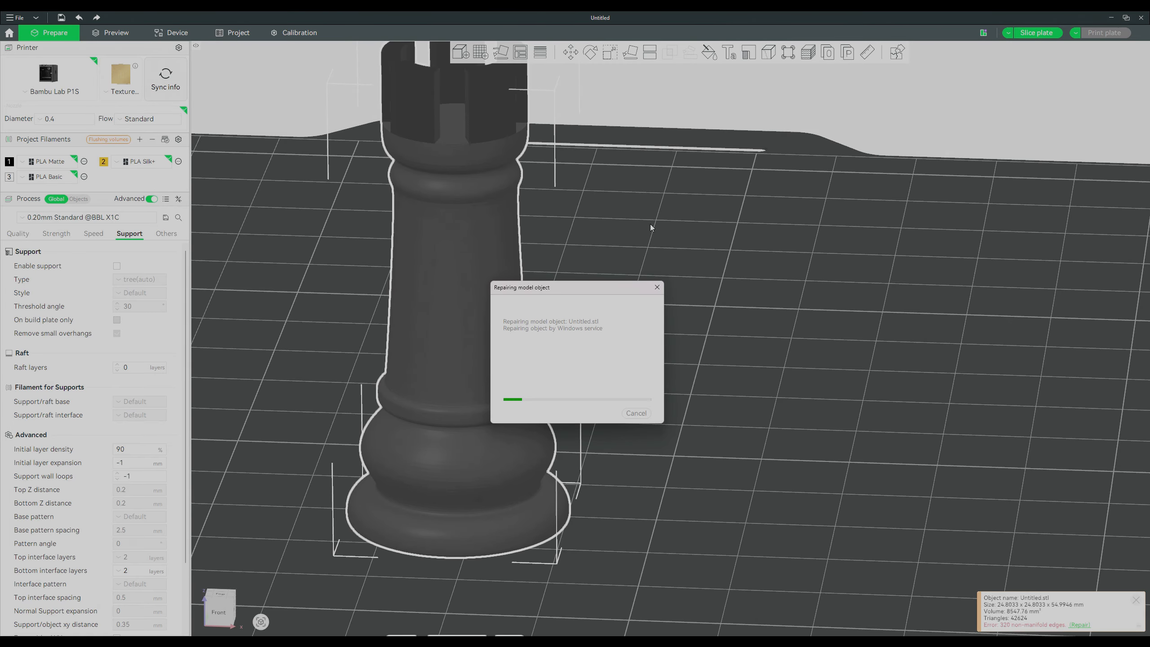
{"action": "left_click_drag", "start_coordinate": [703, 249], "coordinate": [670, 251]}
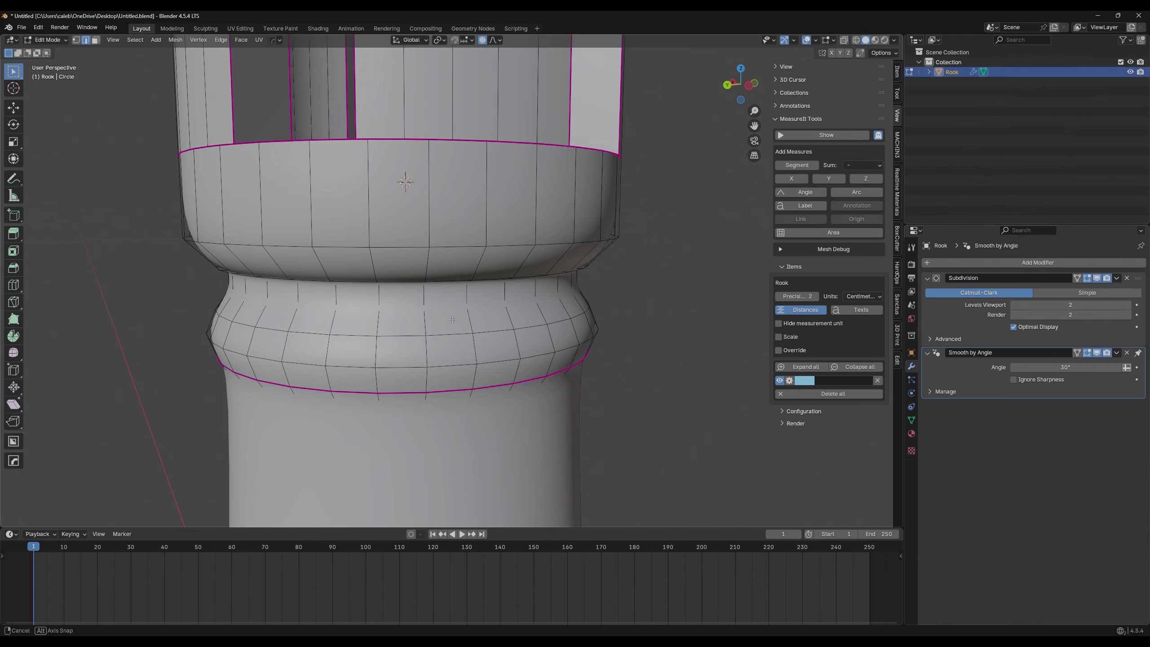
Return to Blender, run Make Manifold from the 3D print clean-up tools on the rook, and check the mesh.
{"action": "middle_click_drag", "start_coordinate": [452, 320], "coordinate": [458, 330]}
{"action": "scroll", "coordinate": [458, 329], "scroll_direction": "down", "scroll_amount": 4}
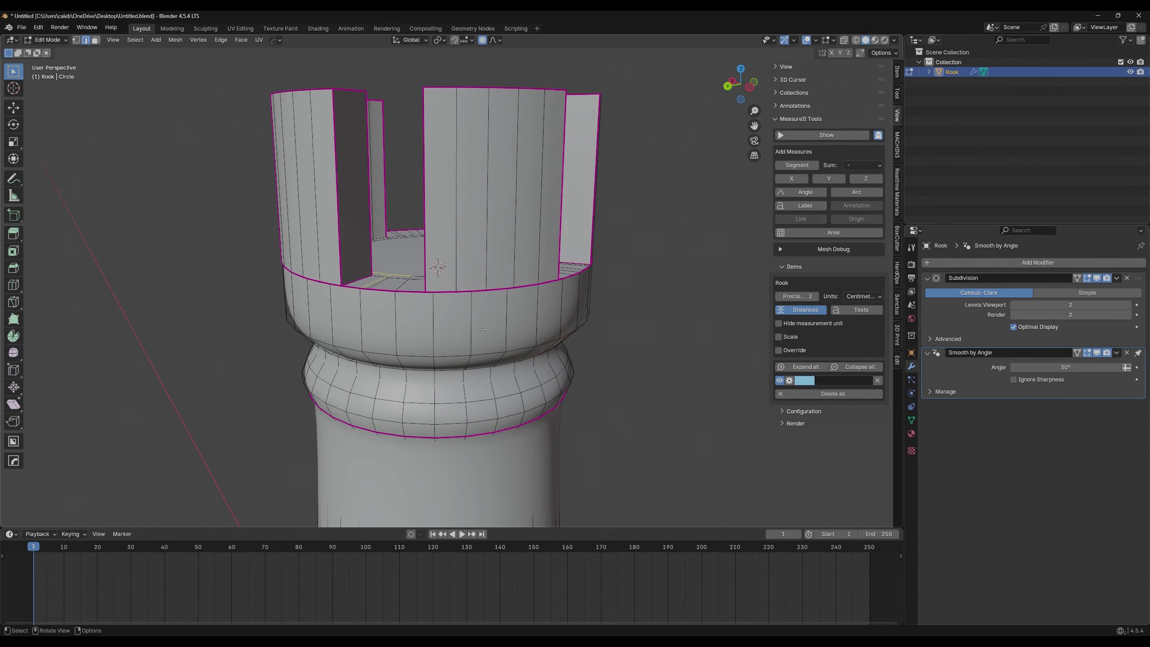
{"action": "left_click", "coordinate": [898, 345]}
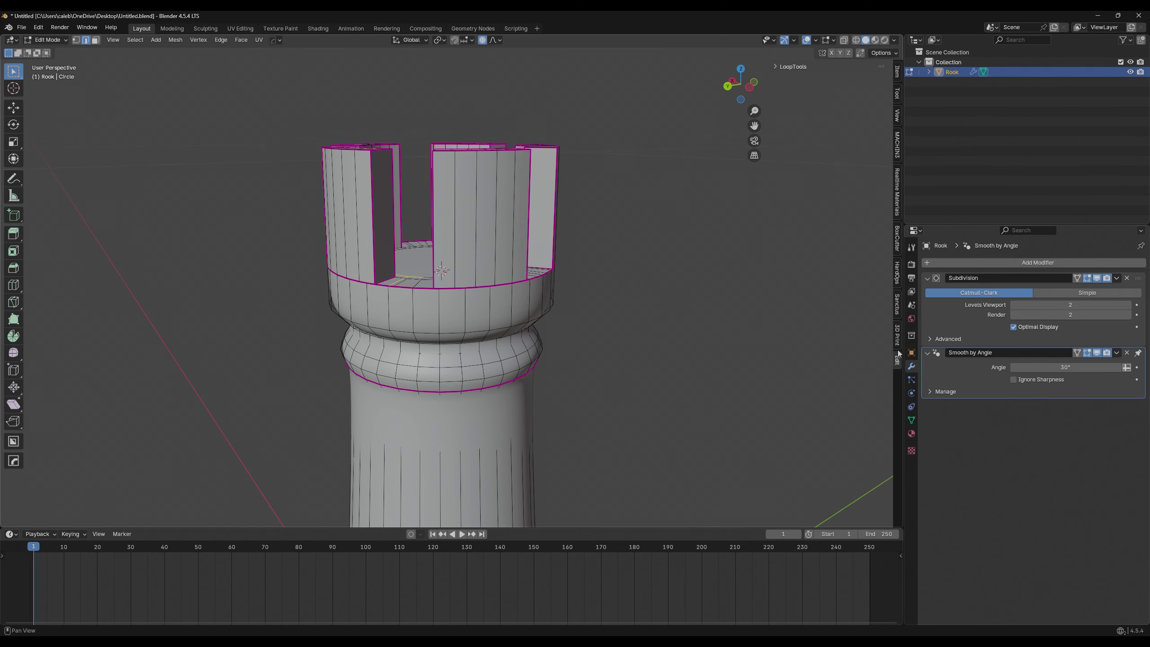
{"action": "left_click", "coordinate": [791, 205]}
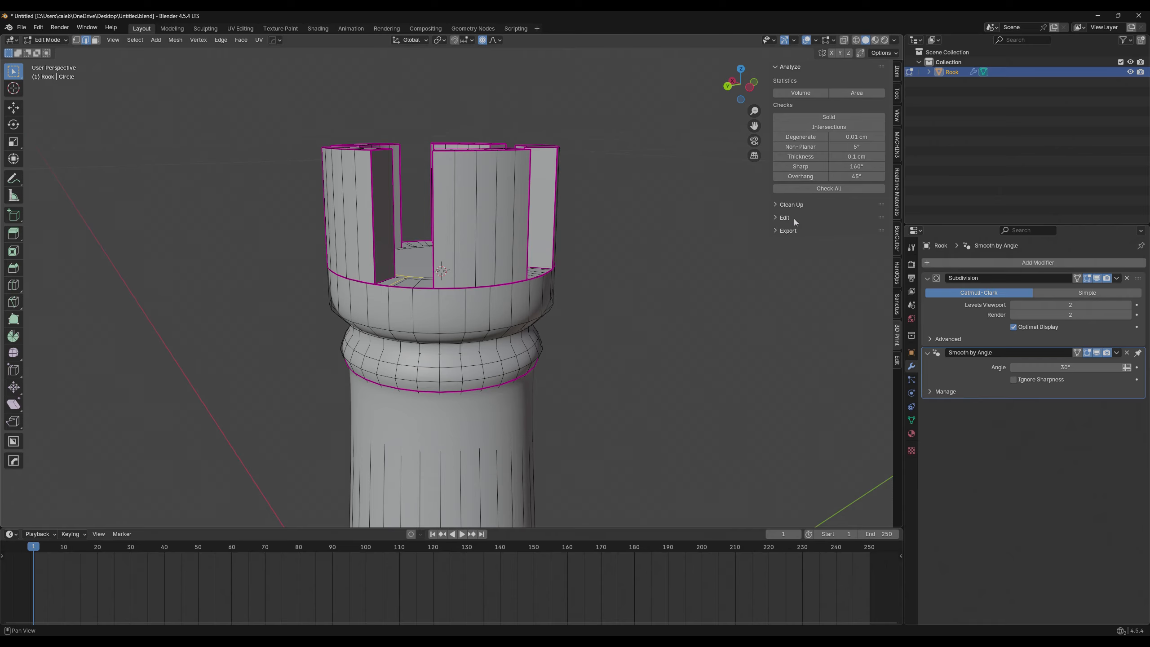
{"action": "left_click", "coordinate": [804, 219]}
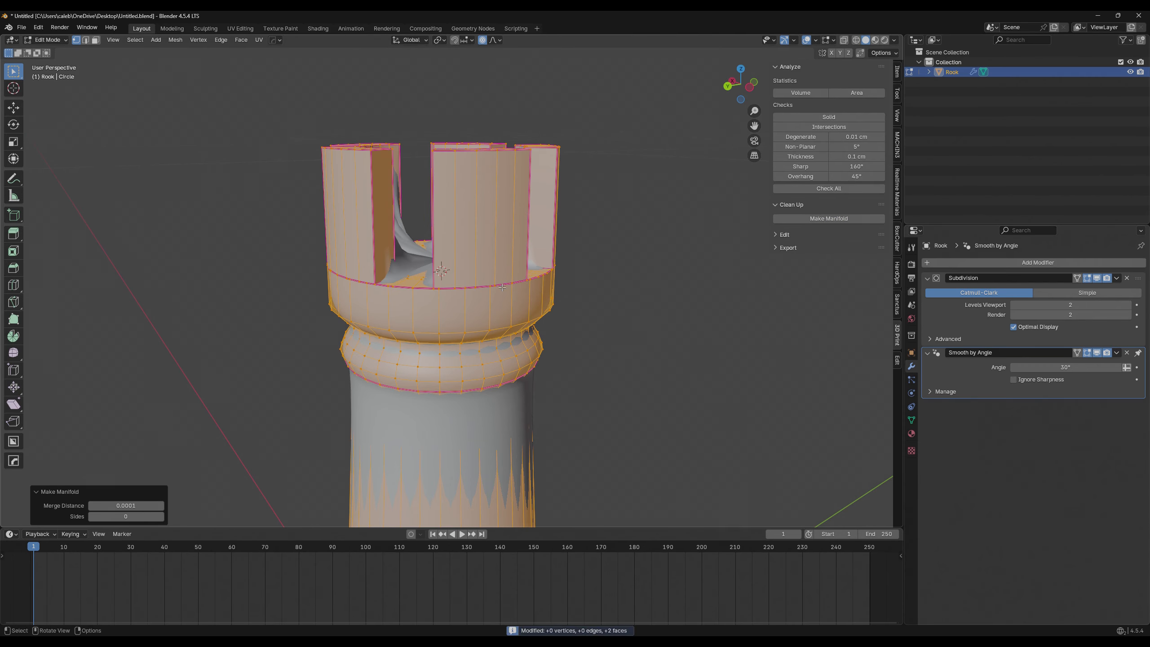
{"action": "middle_click_drag", "start_coordinate": [568, 269], "coordinate": [510, 336]}
{"action": "key", "text": "Tab"}
{"action": "key", "text": "Tab"}
Crease the curved edge at the inner base of one merlon with a factor of 1.
{"action": "middle_click_drag", "start_coordinate": [591, 335], "coordinate": [554, 279]}
{"action": "scroll", "coordinate": [554, 279], "scroll_direction": "up", "scroll_amount": 5}
{"action": "key", "text": "alt+a"}
{"action": "key", "text": "2"}
{"action": "left_click", "coordinate": [438, 313], "text": "alt"}
{"action": "key", "text": "shift+z"}
{"action": "left_click", "coordinate": [423, 324], "text": "alt"}
{"action": "left_click", "coordinate": [420, 325], "text": "alt"}
{"action": "left_click", "coordinate": [420, 325], "text": "alt"}
{"action": "middle_click_drag", "start_coordinate": [420, 325], "coordinate": [485, 279]}
{"action": "left_click", "coordinate": [486, 270], "text": "alt"}
{"action": "left_click", "coordinate": [481, 274], "text": "alt"}
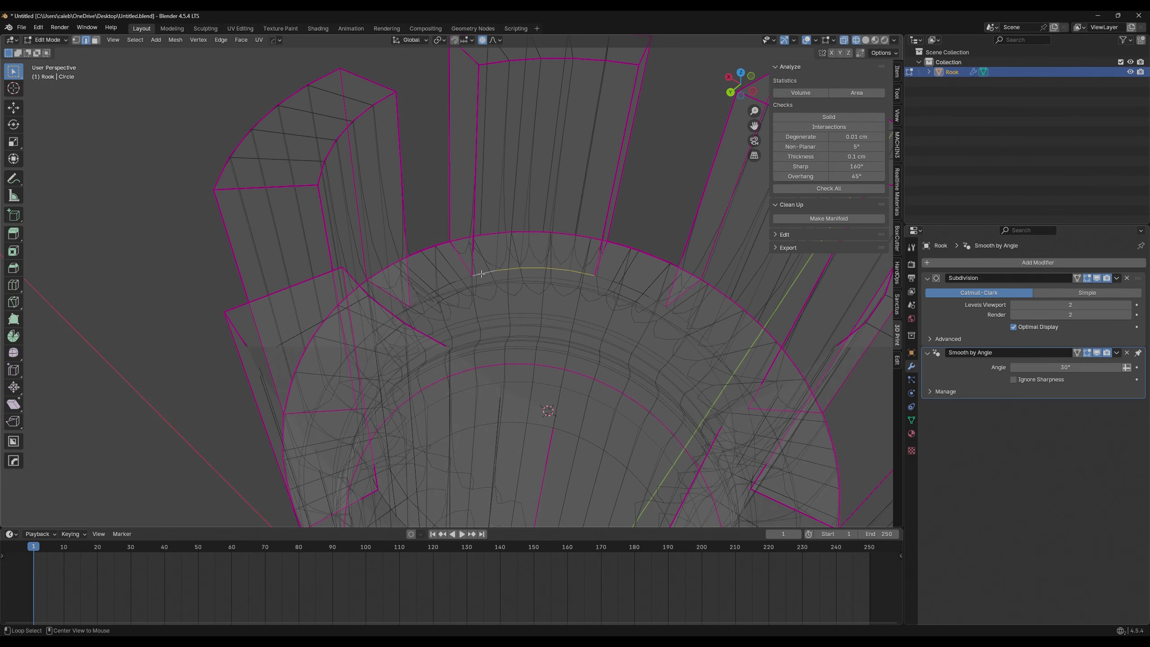
{"action": "key", "text": "shift+e"}
{"action": "key", "text": "1"}
{"action": "key", "text": "Return"}
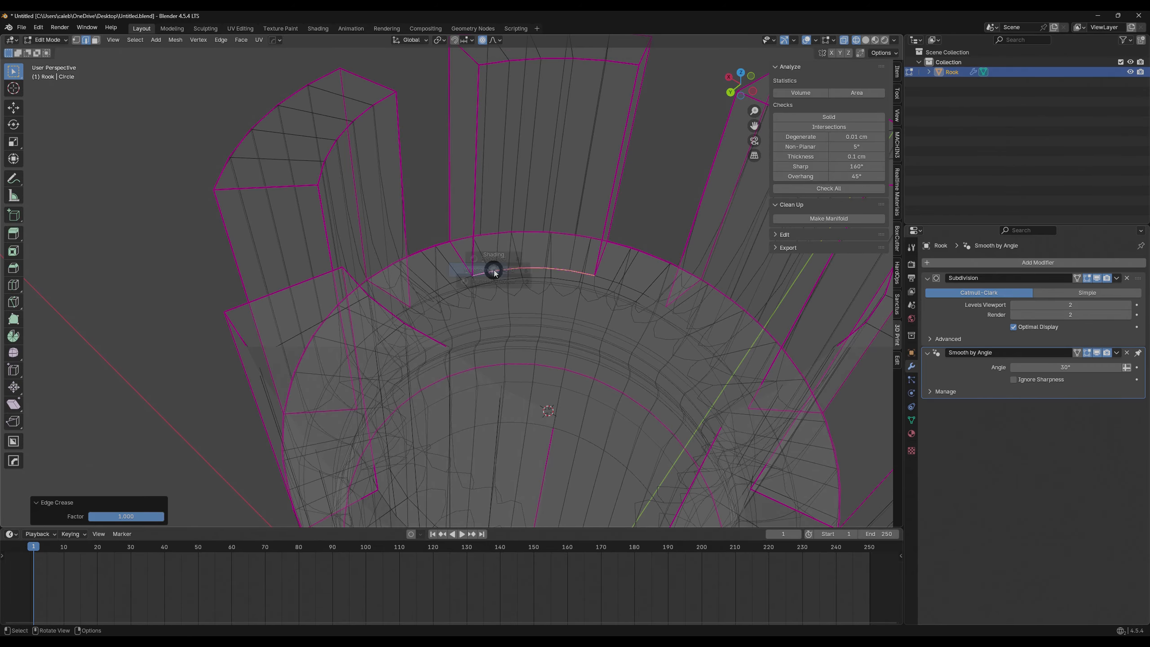
Examine the crown floor and the merlons' inner bases in both Edit and Object Mode.
{"action": "key", "text": "shift+z"}
{"action": "key", "text": "Tab"}
{"action": "middle_click_drag", "start_coordinate": [667, 260], "coordinate": [494, 354], "text": "shift"}
{"action": "scroll", "coordinate": [618, 277], "scroll_direction": "down", "scroll_amount": 5}
{"action": "scroll", "coordinate": [690, 216], "scroll_direction": "down", "scroll_amount": 6}
{"action": "scroll", "coordinate": [569, 220], "scroll_direction": "up", "scroll_amount": 4}
{"action": "scroll", "coordinate": [494, 353], "scroll_direction": "down", "scroll_amount": 2}
{"action": "key", "text": "Tab"}
{"action": "middle_click_drag", "start_coordinate": [407, 240], "coordinate": [424, 269]}
{"action": "scroll", "coordinate": [386, 250], "scroll_direction": "up", "scroll_amount": 1}
{"action": "scroll", "coordinate": [424, 269], "scroll_direction": "up", "scroll_amount": 5}
{"action": "middle_click_drag", "start_coordinate": [294, 381], "coordinate": [291, 386]}
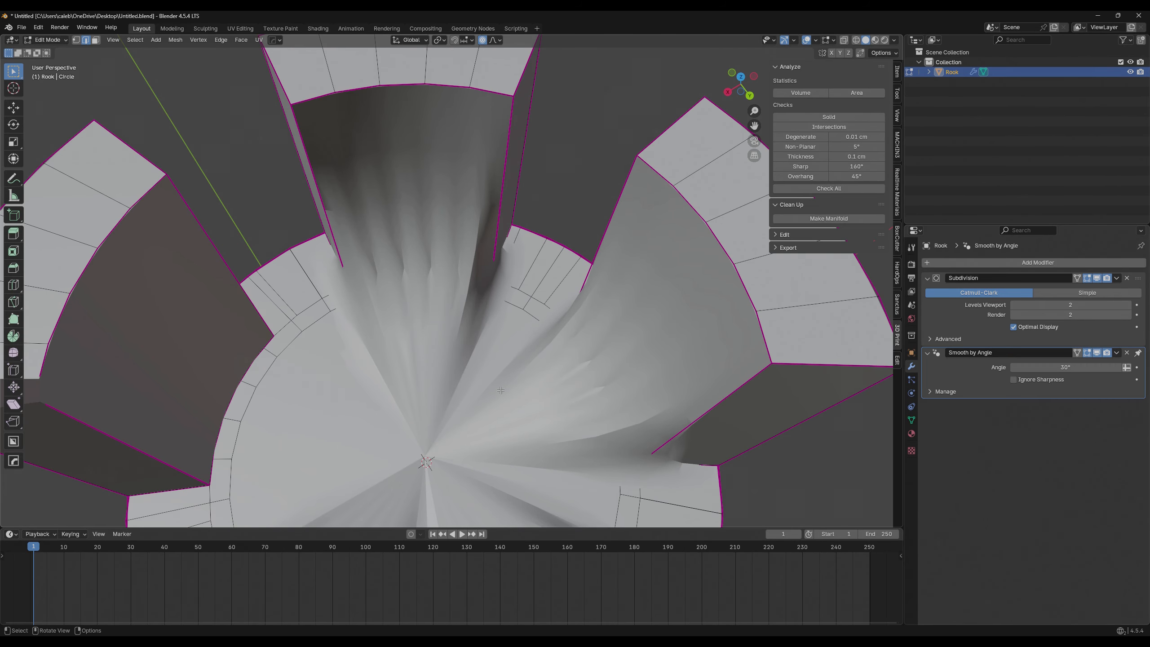
{"action": "key", "text": "Tab"}
{"action": "scroll", "coordinate": [428, 338], "scroll_direction": "up", "scroll_amount": 2}
{"action": "scroll", "coordinate": [428, 338], "scroll_direction": "down", "scroll_amount": 2}
{"action": "key", "text": "Tab"}
{"action": "scroll", "coordinate": [393, 305], "scroll_direction": "down", "scroll_amount": 2}
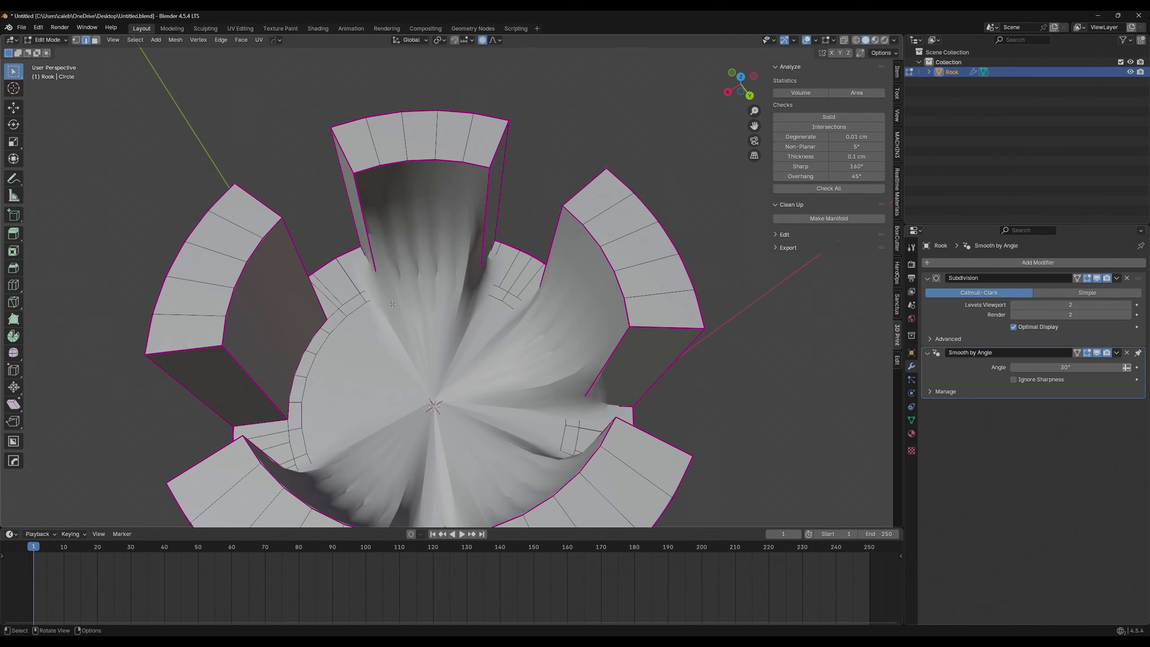
{"action": "key", "text": "Tab"}
{"action": "key", "text": "Tab"}
{"action": "middle_click_drag", "start_coordinate": [443, 287], "coordinate": [452, 285], "text": "shift"}
Turn off the Subdivision modifier's viewport display to expose the base mesh.
{"action": "left_click", "coordinate": [1098, 278]}
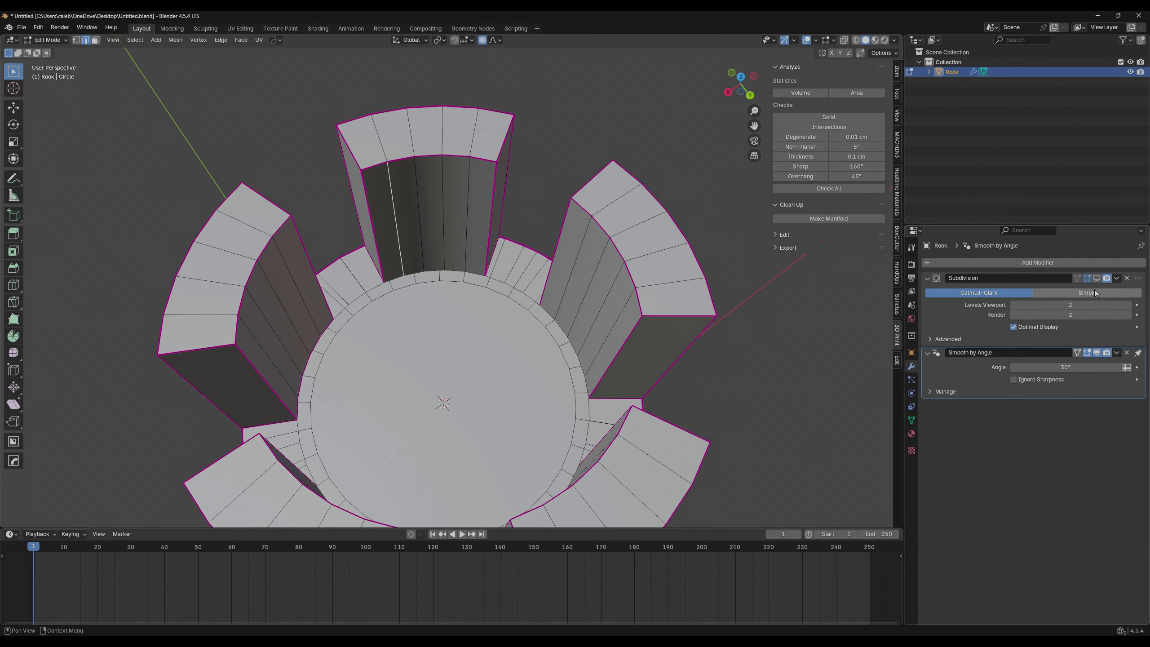
{"action": "left_click", "coordinate": [1098, 278]}
{"action": "left_click", "coordinate": [1098, 278]}
{"action": "left_click", "coordinate": [1098, 278]}
{"action": "left_click", "coordinate": [1098, 278]}
Repeat the edge crease of 1 on the curved edges where the merlons' inner sides meet the crown floor.
{"action": "left_click", "coordinate": [395, 277]}
{"action": "left_click", "coordinate": [396, 278], "text": "alt"}
{"action": "key", "text": "shift+r"}
{"action": "middle_click_drag", "start_coordinate": [396, 277], "coordinate": [465, 272]}
{"action": "left_click", "coordinate": [392, 272], "text": "alt"}
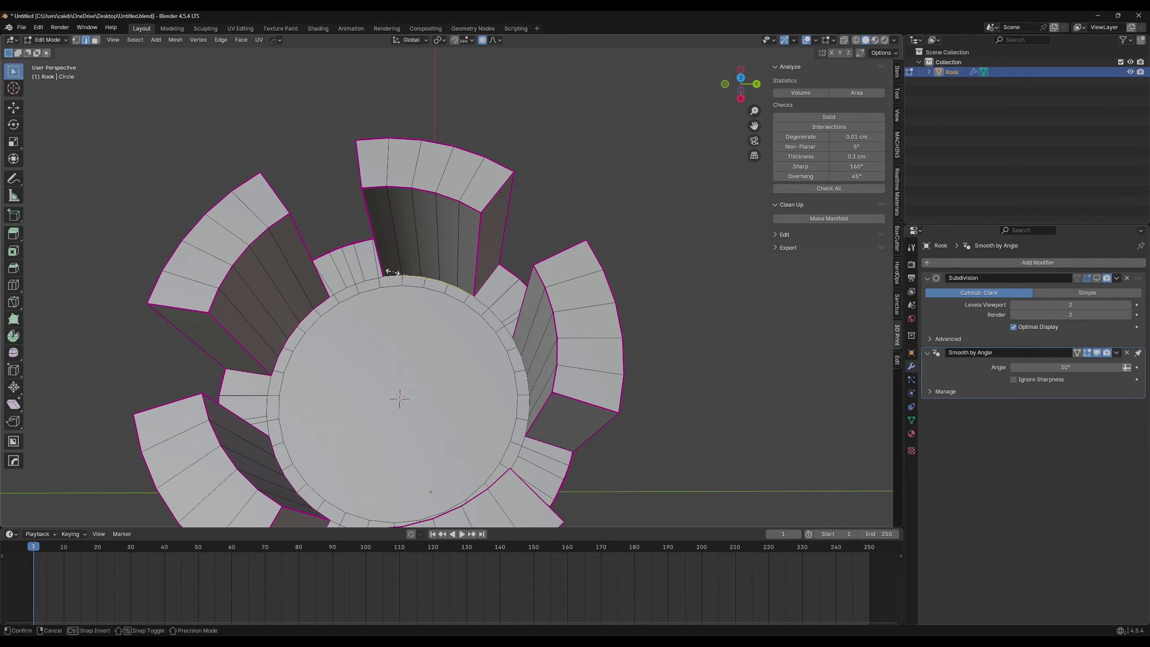
{"action": "key", "text": "shift+r"}
{"action": "middle_click_drag", "start_coordinate": [393, 272], "coordinate": [435, 313]}
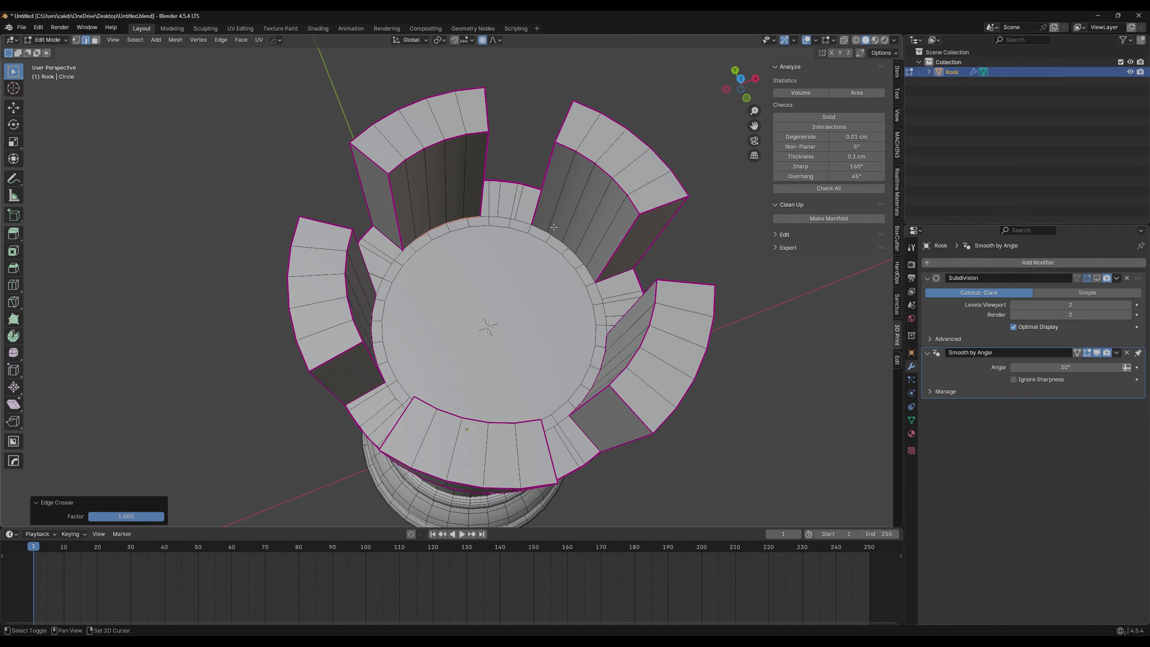
{"action": "left_click", "coordinate": [545, 227], "text": "shift"}
{"action": "left_click", "coordinate": [544, 227]}
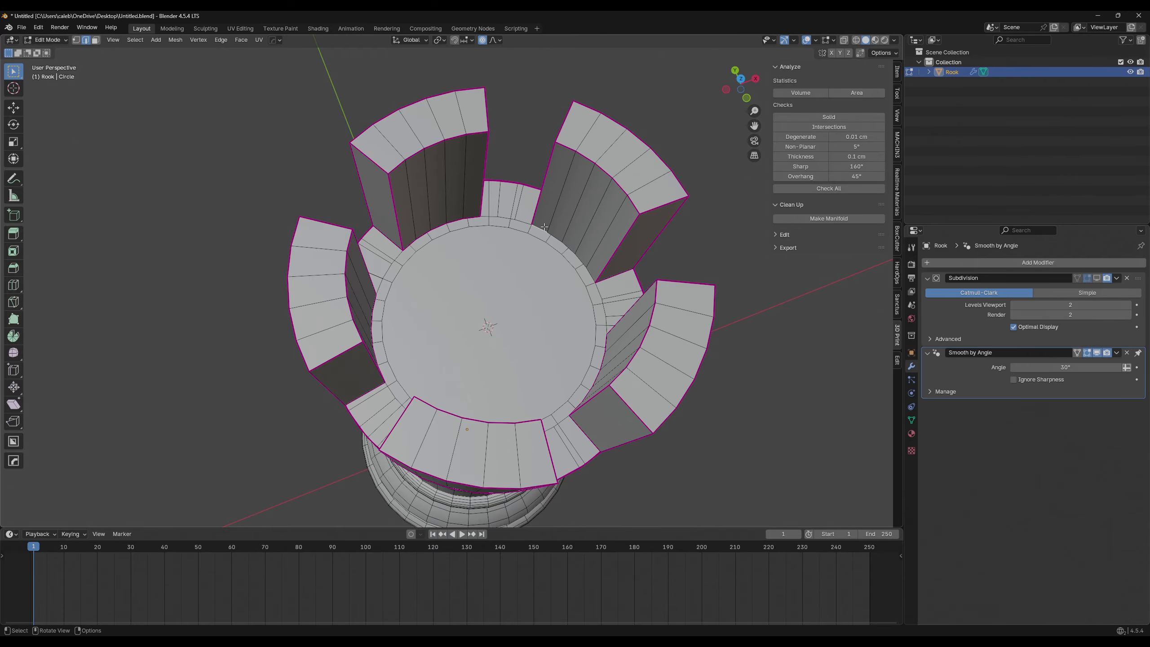
Turn the Subdivision modifier's viewport display back on and run all 3D print checks on the rook.
{"action": "key", "text": "Tab"}
{"action": "scroll", "coordinate": [540, 229], "scroll_direction": "down", "scroll_amount": 3}
{"action": "middle_click_drag", "start_coordinate": [587, 221], "coordinate": [649, 285]}
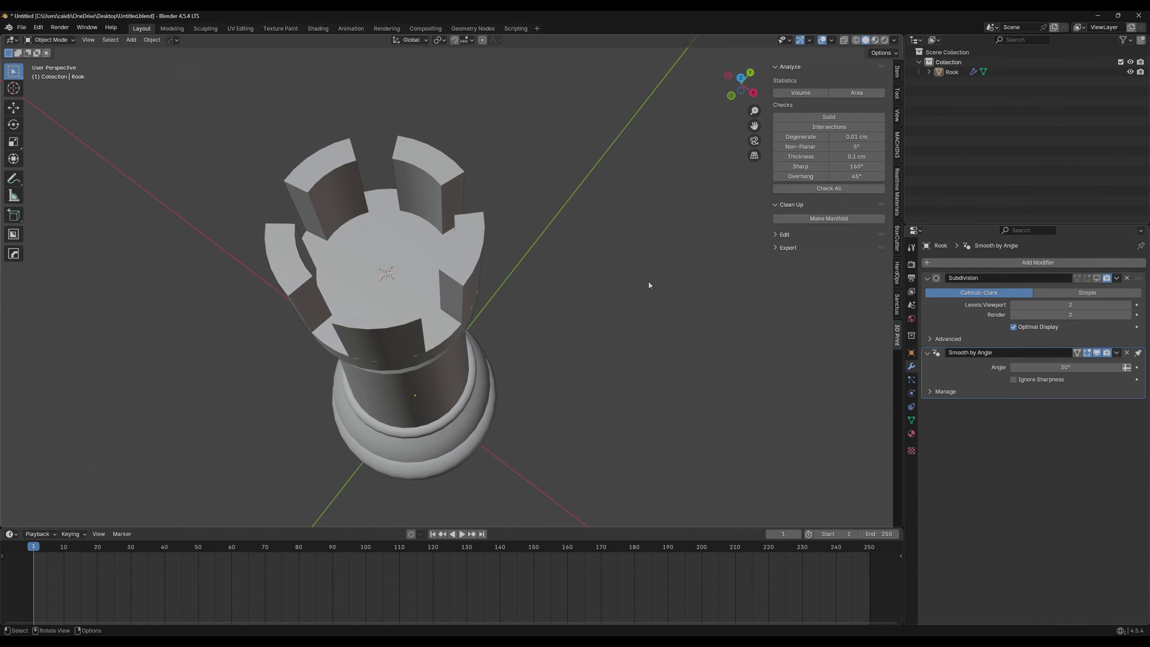
{"action": "left_click", "coordinate": [1097, 278]}
{"action": "left_click", "coordinate": [500, 263]}
{"action": "middle_click_drag", "start_coordinate": [588, 290], "coordinate": [561, 243]}
{"action": "left_click", "coordinate": [847, 188]}
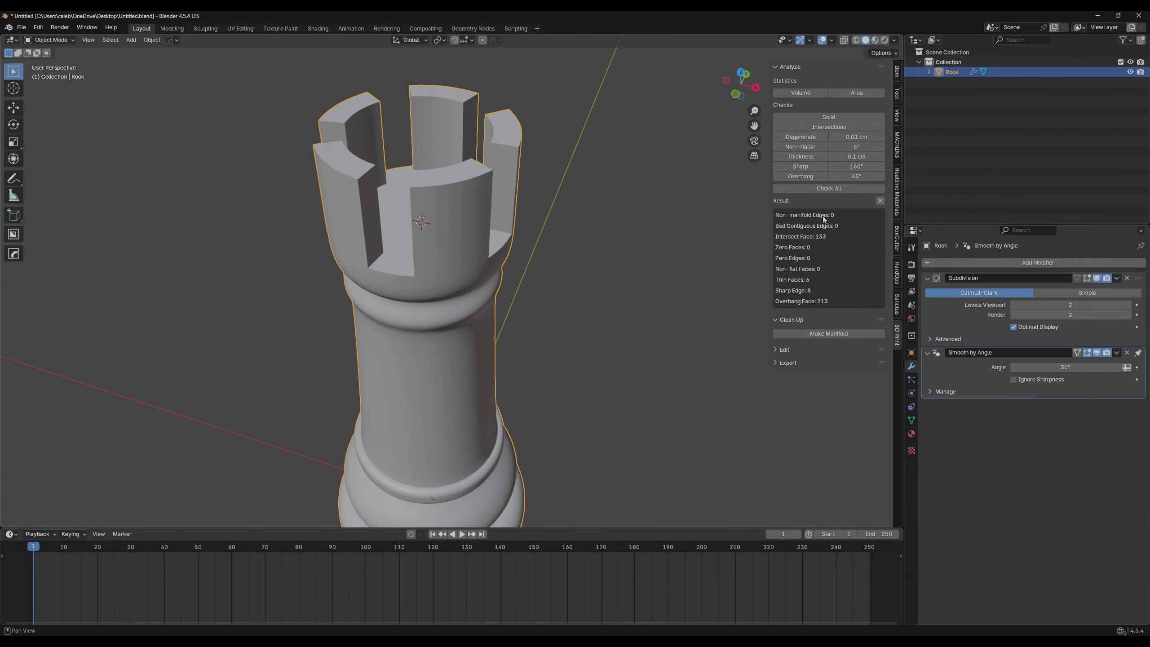
Switch to Bambu Studio, slice the plate with the rook and return to the build plate view.
{"action": "middle_click_drag", "start_coordinate": [617, 253], "coordinate": [592, 258]}
{"action": "left_click", "coordinate": [542, 268]}
{"action": "scroll", "coordinate": [539, 269], "scroll_direction": "down", "scroll_amount": 5}
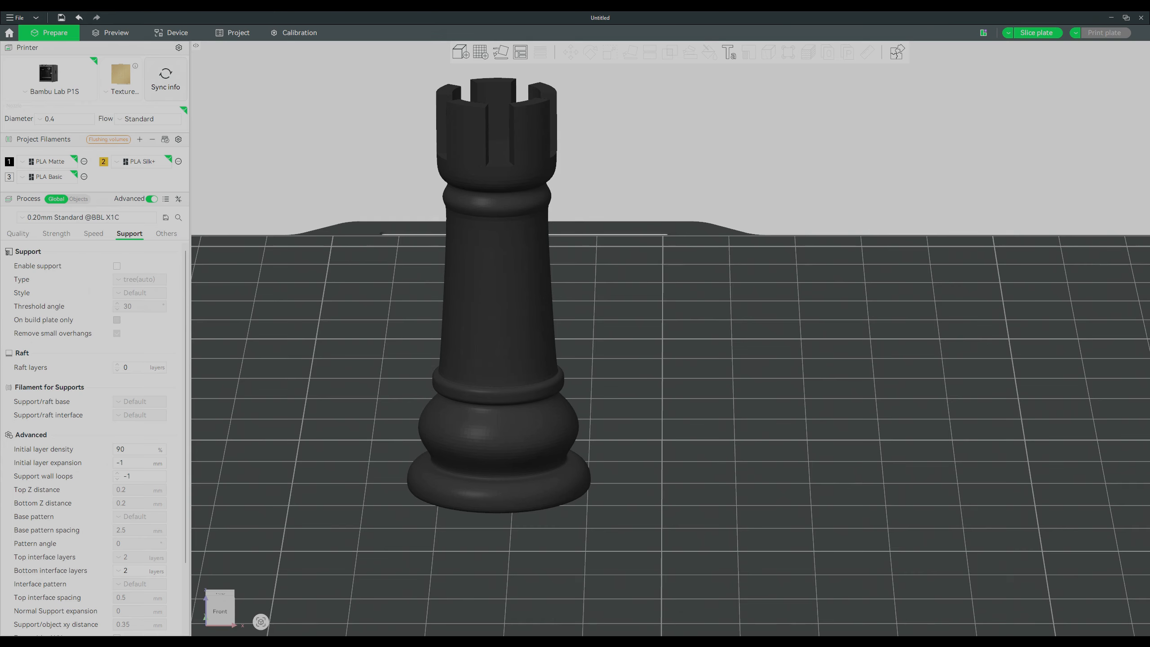
{"action": "middle_click_drag", "start_coordinate": [622, 281], "coordinate": [628, 290]}
{"action": "middle_click_drag", "start_coordinate": [663, 330], "coordinate": [658, 342]}
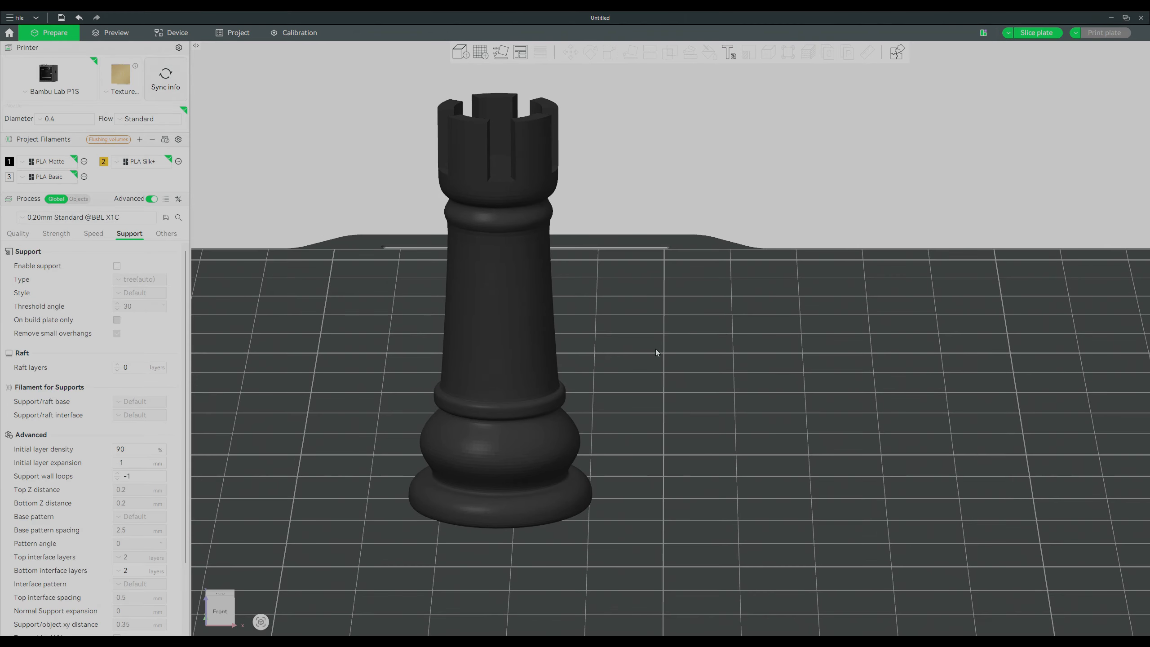
{"action": "left_click_drag", "start_coordinate": [655, 347], "coordinate": [709, 310]}
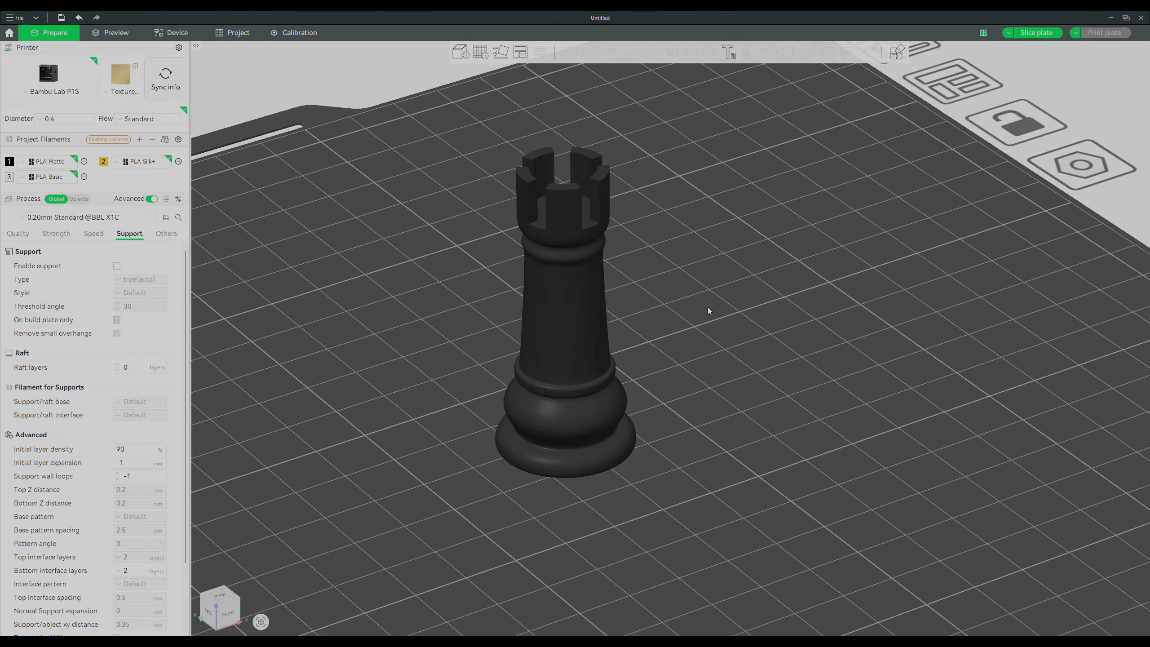
{"action": "scroll", "coordinate": [677, 346], "scroll_direction": "down", "scroll_amount": 2}
{"action": "left_click", "coordinate": [118, 35]}
{"action": "left_click", "coordinate": [51, 33]}
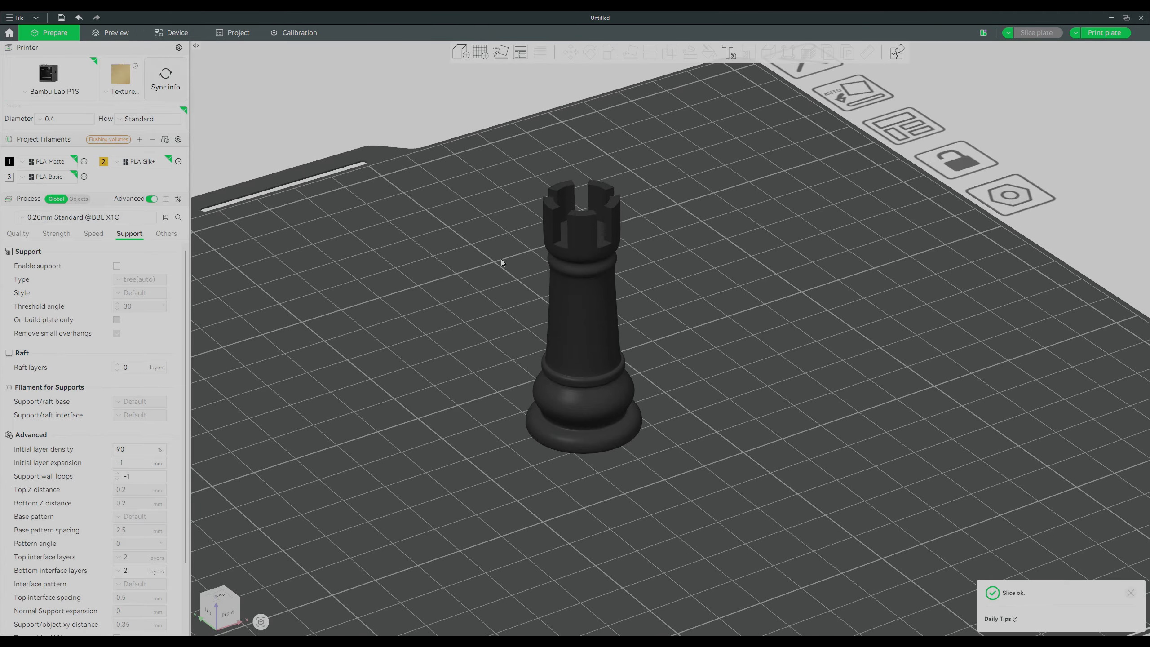
Examine the rook's crown, merlons and body on the build plate from several sides.
{"action": "scroll", "coordinate": [673, 304], "scroll_direction": "down", "scroll_amount": 3}
{"action": "scroll", "coordinate": [931, 462], "scroll_direction": "down", "scroll_amount": 2}
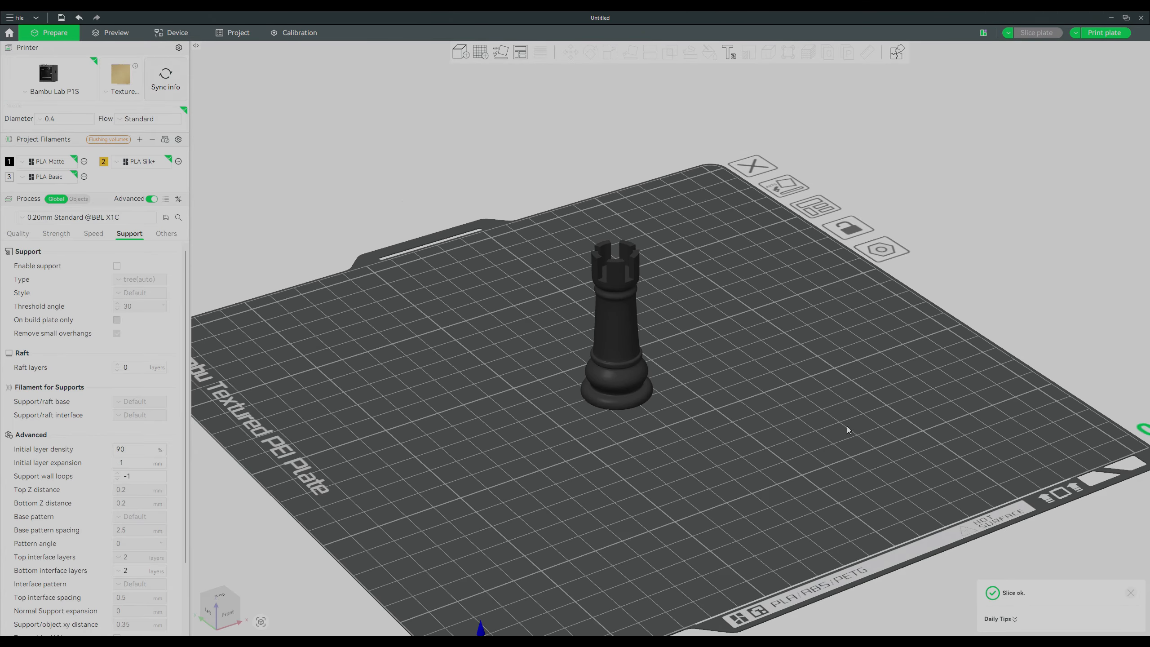
{"action": "scroll", "coordinate": [847, 426], "scroll_direction": "up", "scroll_amount": 2}
{"action": "left_click_drag", "start_coordinate": [847, 426], "coordinate": [671, 329]}
{"action": "scroll", "coordinate": [711, 357], "scroll_direction": "up", "scroll_amount": 1}
{"action": "scroll", "coordinate": [711, 357], "scroll_direction": "up", "scroll_amount": 2}
{"action": "scroll", "coordinate": [766, 318], "scroll_direction": "up", "scroll_amount": 4}
{"action": "left_click_drag", "start_coordinate": [606, 314], "coordinate": [666, 324]}
{"action": "scroll", "coordinate": [723, 311], "scroll_direction": "down", "scroll_amount": 1}
{"action": "scroll", "coordinate": [666, 324], "scroll_direction": "down", "scroll_amount": 2}
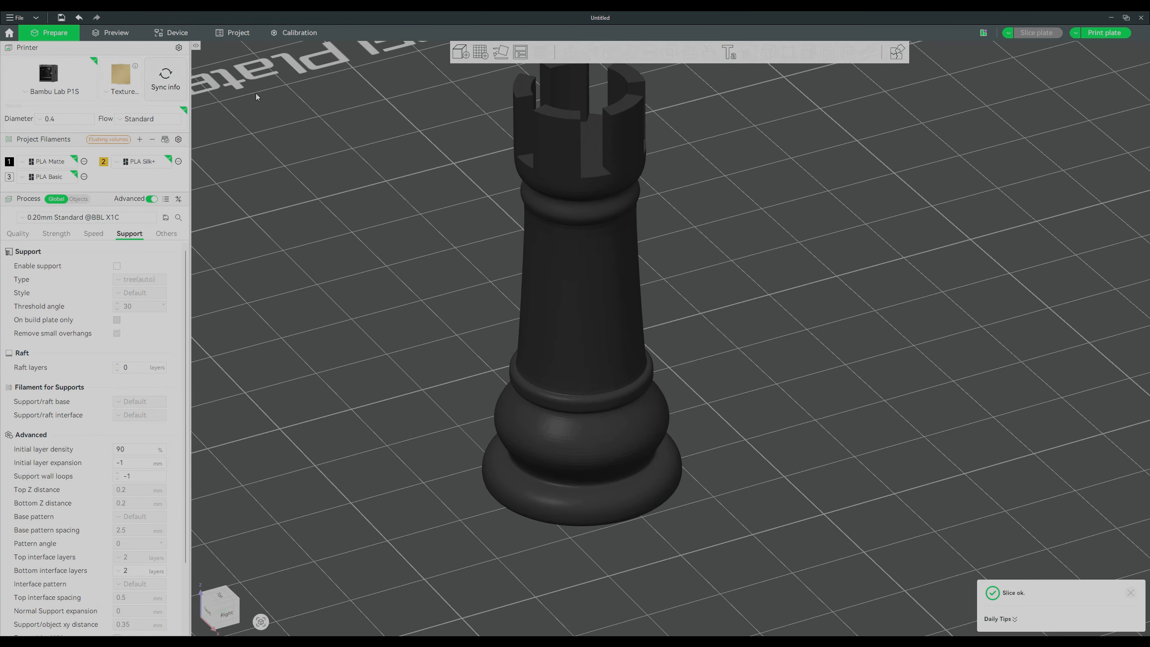
{"action": "scroll", "coordinate": [755, 276], "scroll_direction": "down", "scroll_amount": 2}
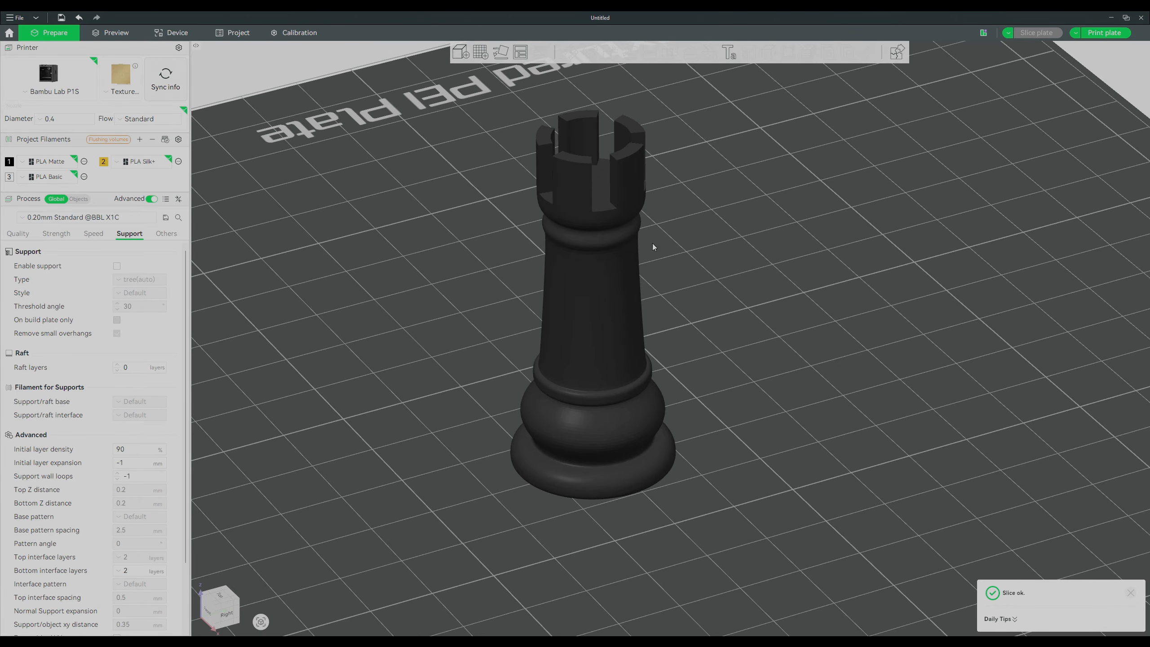
{"action": "left_click_drag", "start_coordinate": [745, 250], "coordinate": [511, 176]}
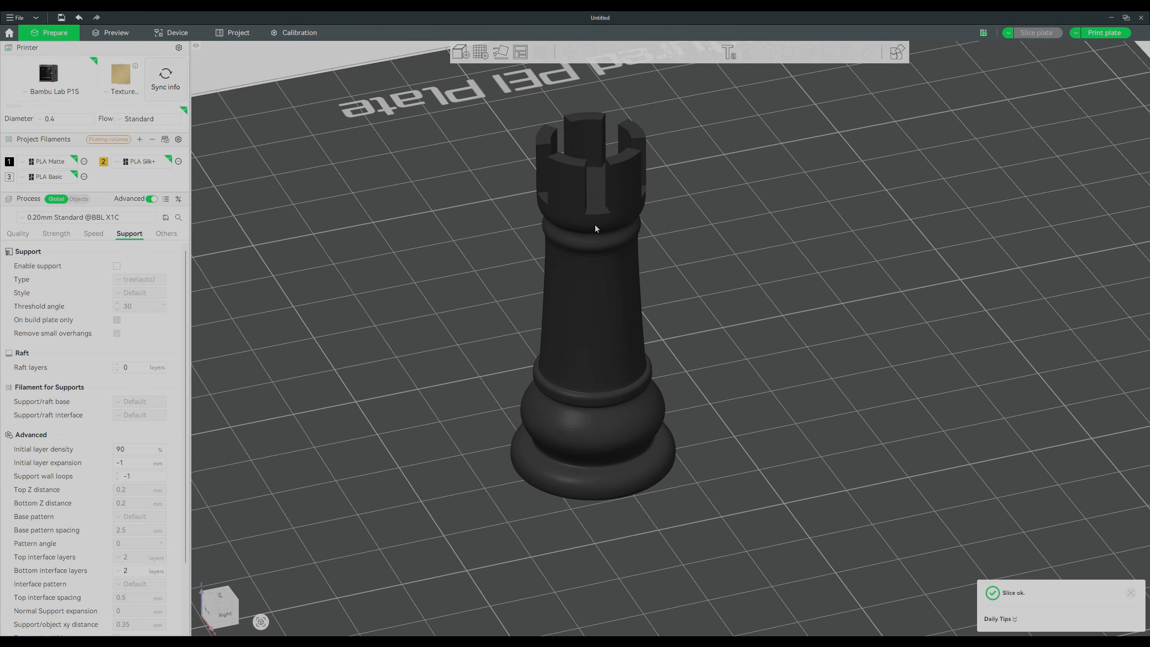
{"action": "left_click", "coordinate": [596, 210]}
{"action": "left_click", "coordinate": [758, 217]}
Inspect the sliced rook in the layer preview, lowering the visible layers to 123 to expose the infill.
{"action": "left_click", "coordinate": [116, 33]}
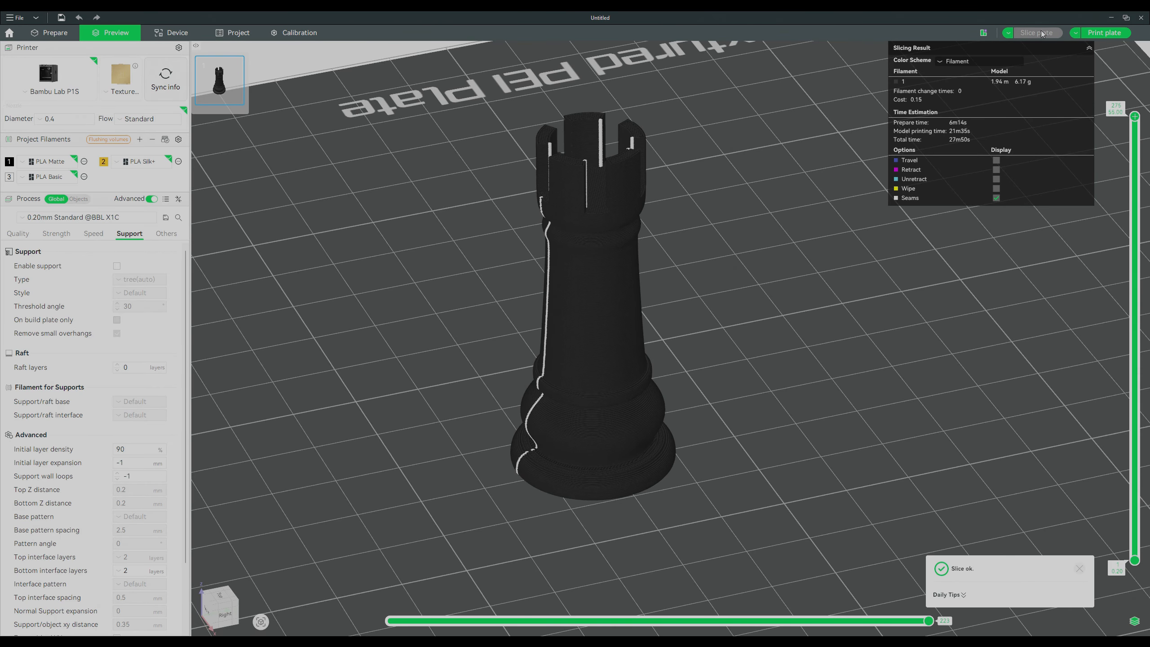
{"action": "left_click_drag", "start_coordinate": [866, 273], "coordinate": [299, 255]}
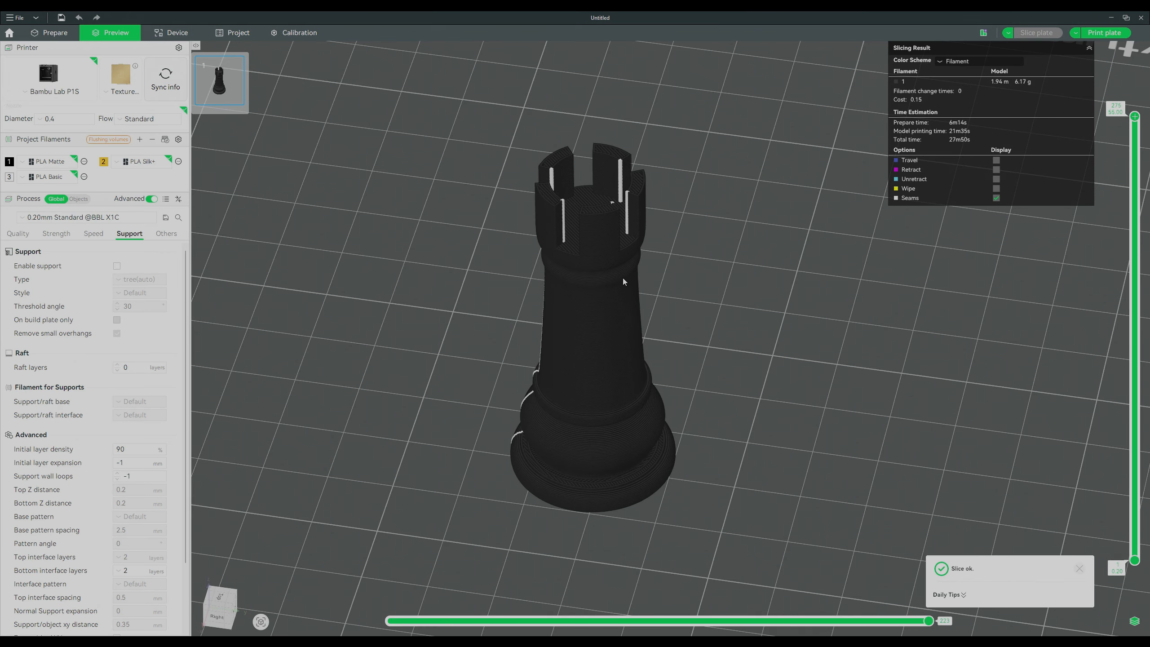
{"action": "left_click", "coordinate": [54, 234]}
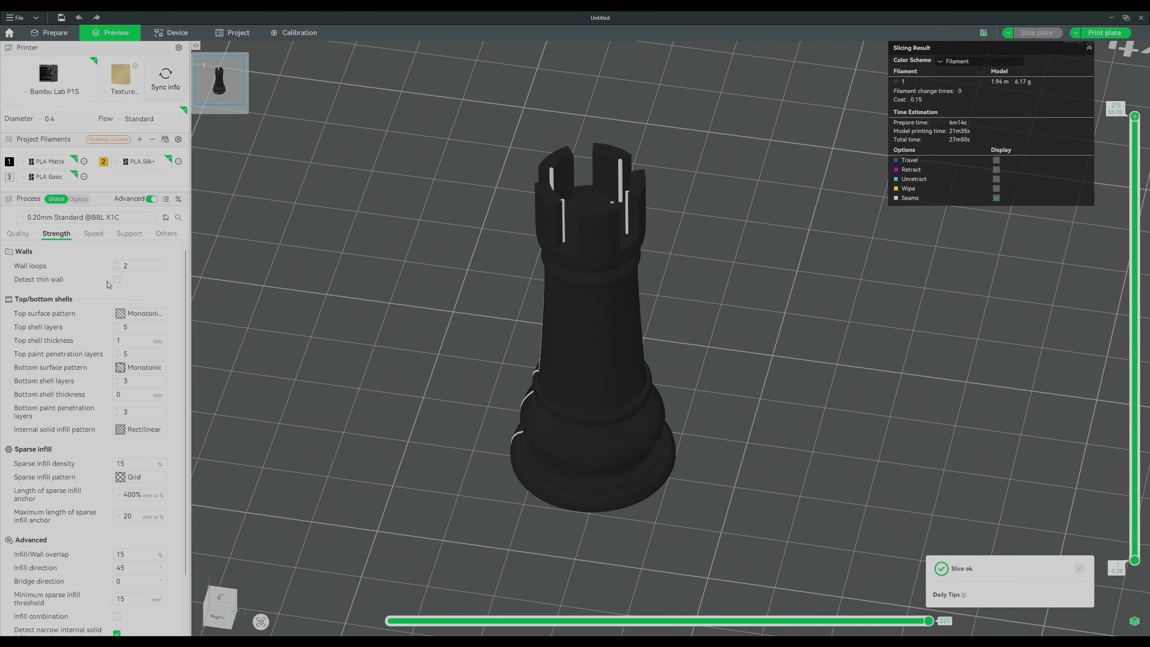
{"action": "left_click_drag", "start_coordinate": [745, 221], "coordinate": [750, 221]}
{"action": "left_click_drag", "start_coordinate": [1135, 118], "coordinate": [1078, 361]}
{"action": "mouse_move", "coordinate": [761, 321]}
{"action": "left_mouse_down"}
{"action": "mouse_move", "coordinate": [761, 339]}
{"action": "mouse_move", "coordinate": [761, 324]}
{"action": "left_mouse_up"}
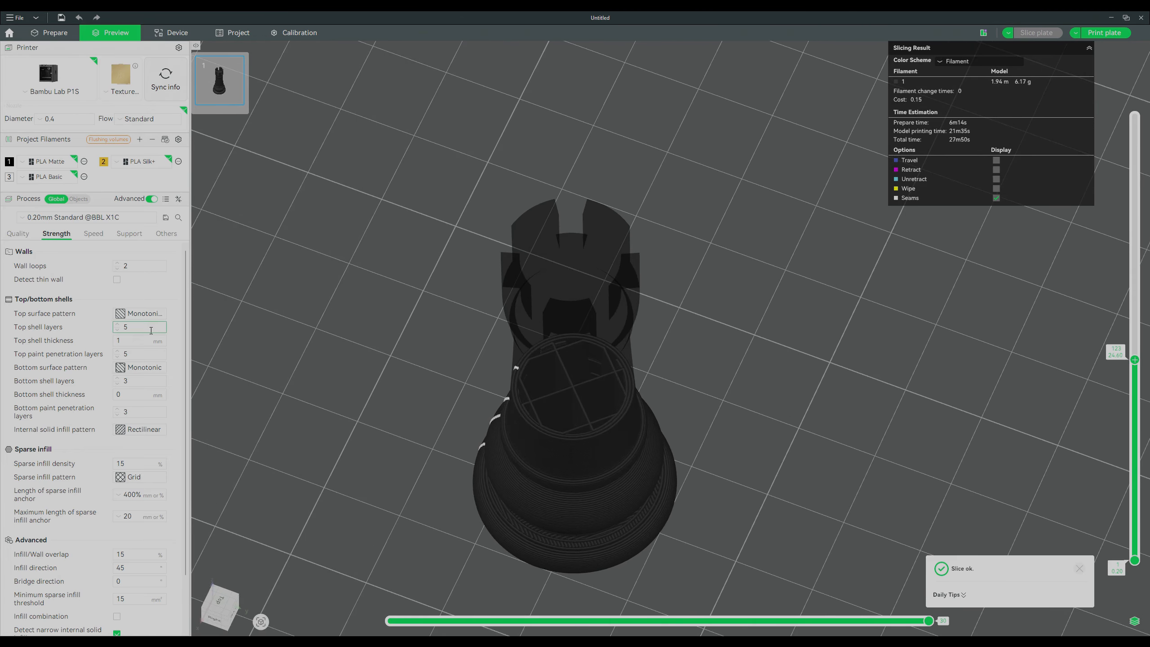
Change the sparse infill pattern to Gyroid and re-slice the plate, checking the infill at a higher layer.
{"action": "left_click", "coordinate": [145, 476]}
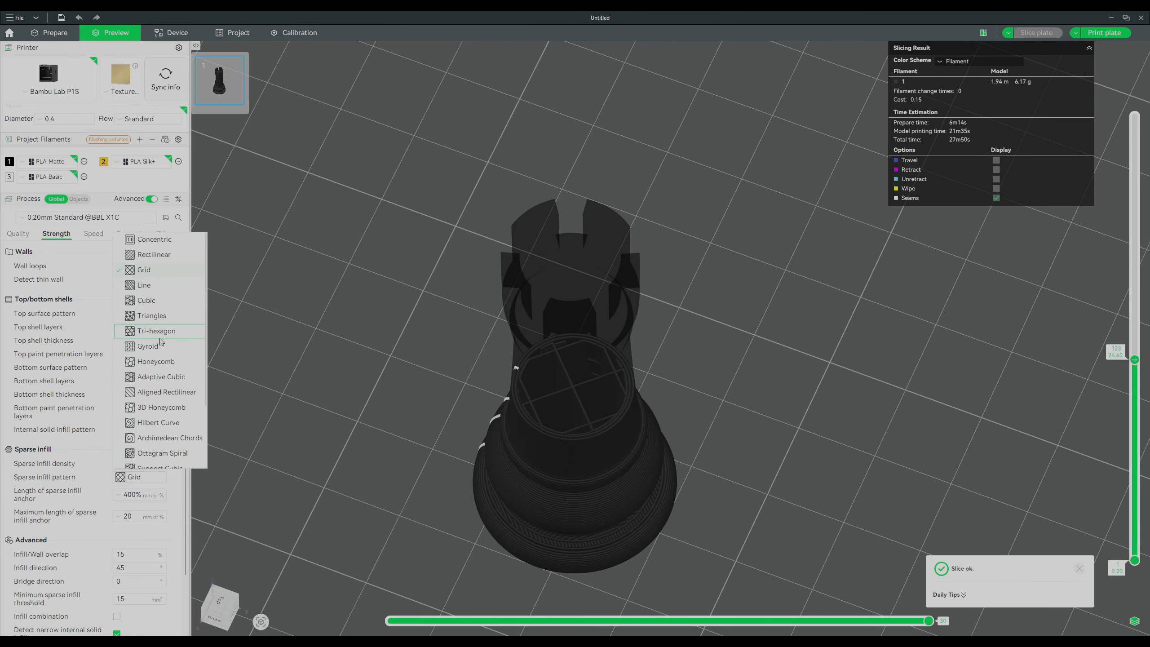
{"action": "left_click", "coordinate": [180, 357]}
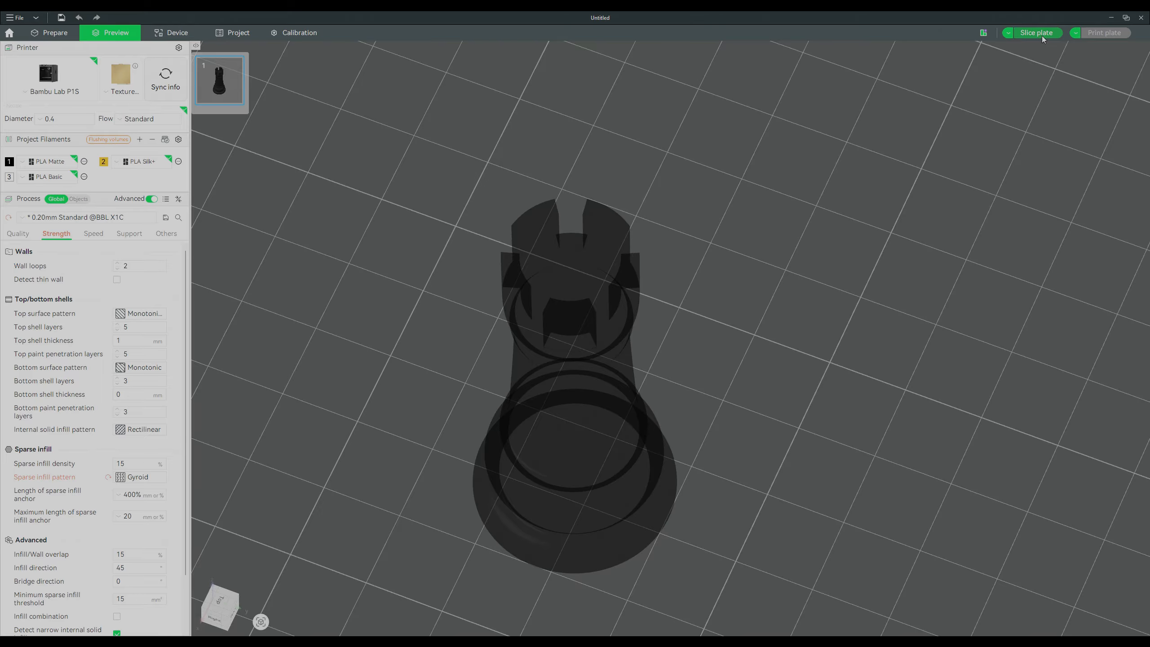
{"action": "left_click", "coordinate": [1041, 35]}
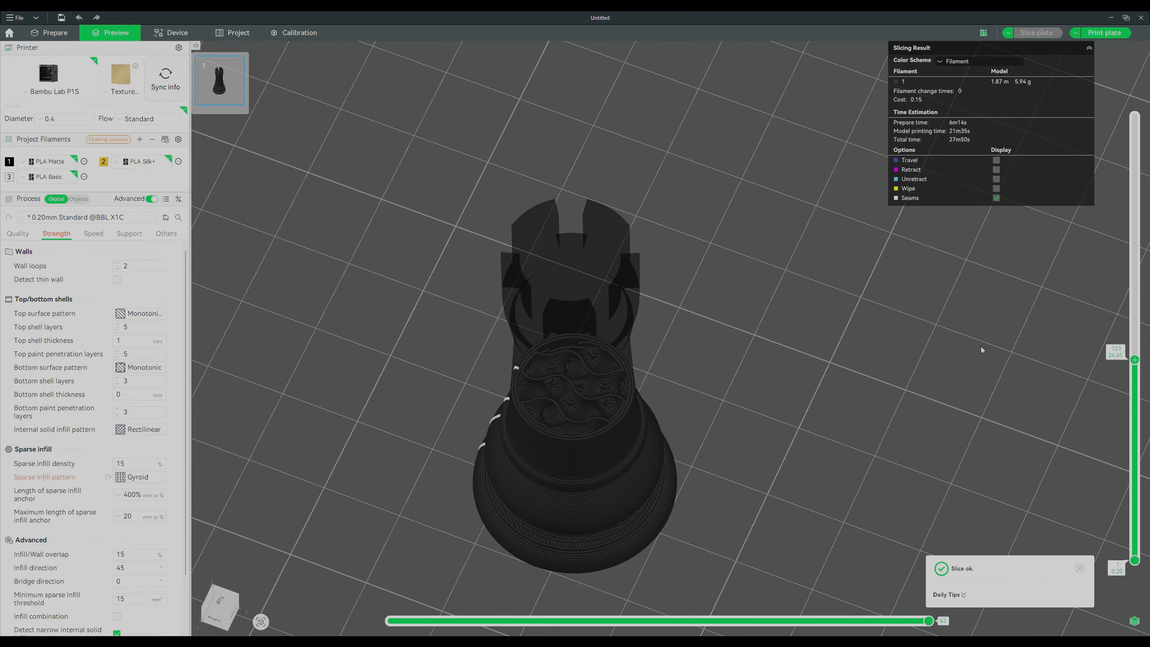
{"action": "left_click_drag", "start_coordinate": [1136, 360], "coordinate": [1129, 304]}
Set the sparse infill density to 5% and show all layers of the re-sliced rook.
{"action": "double_click", "coordinate": [136, 461]}
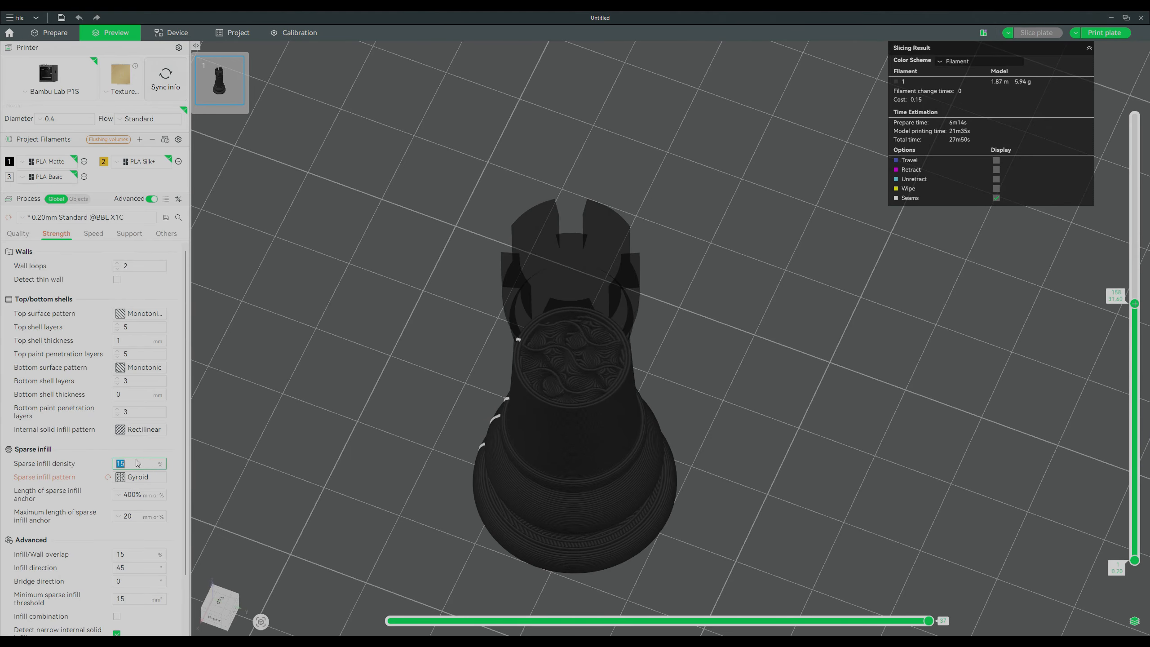
{"action": "key", "text": "Return"}
{"action": "left_click_drag", "start_coordinate": [1118, 305], "coordinate": [1125, 117]}
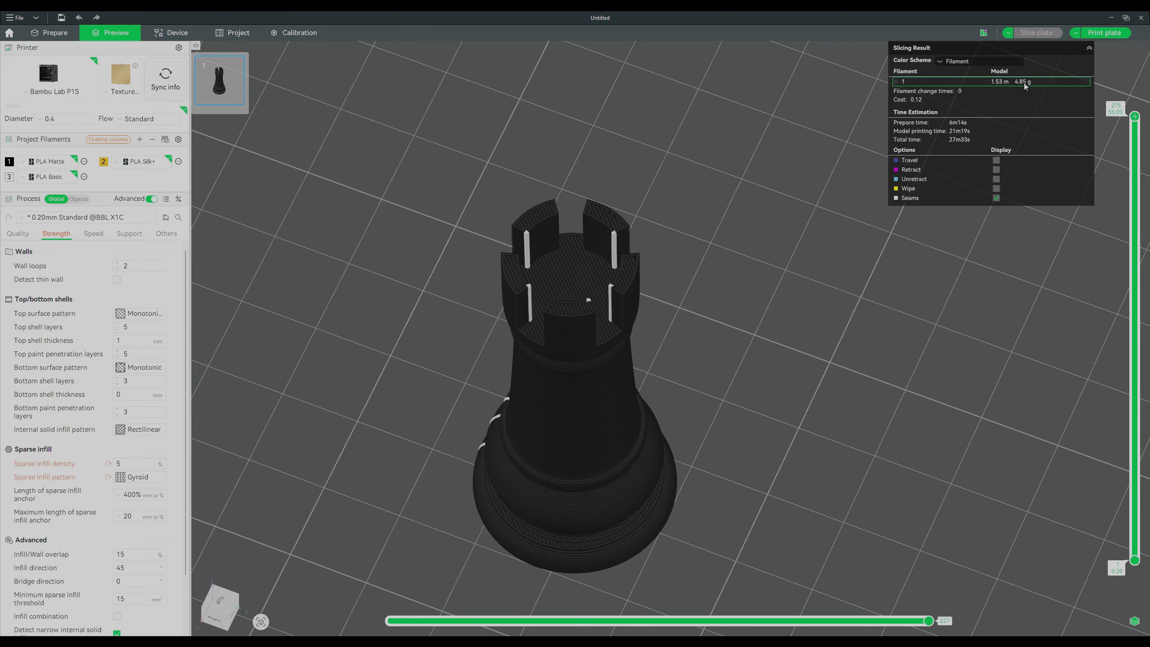
Enable supports of type tree(auto) for the rook and re-slice the plate.
{"action": "left_click_drag", "start_coordinate": [833, 234], "coordinate": [820, 239]}
{"action": "left_click_drag", "start_coordinate": [764, 263], "coordinate": [727, 254]}
{"action": "left_click_drag", "start_coordinate": [620, 415], "coordinate": [643, 264]}
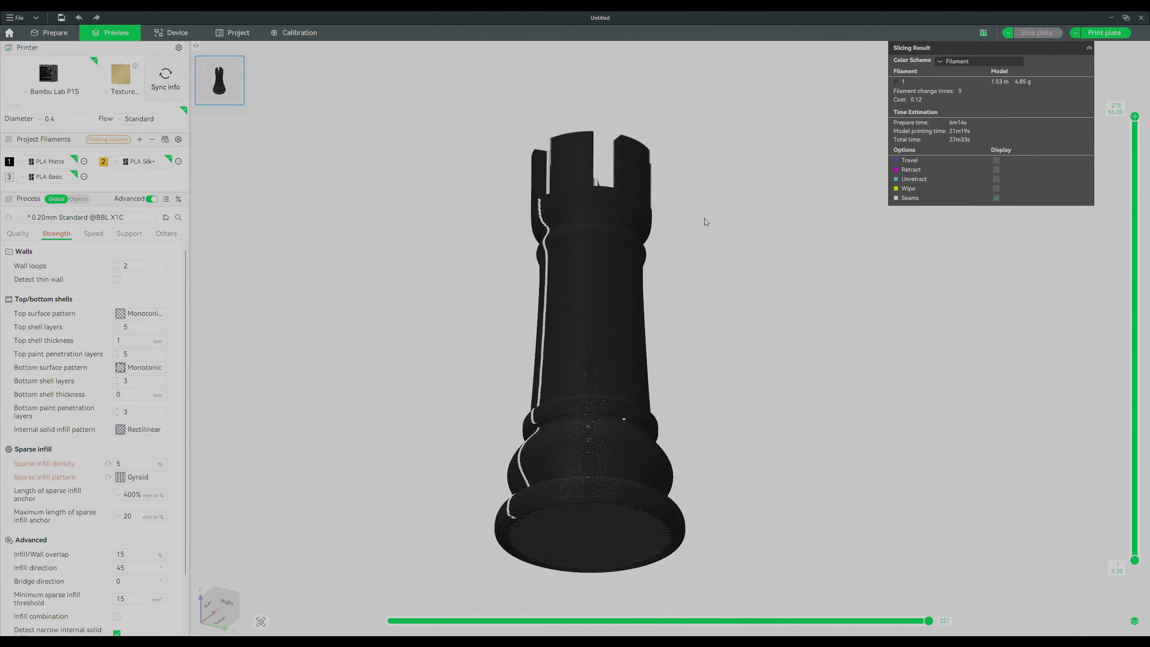
{"action": "left_click_drag", "start_coordinate": [705, 222], "coordinate": [734, 222]}
{"action": "left_click", "coordinate": [129, 233]}
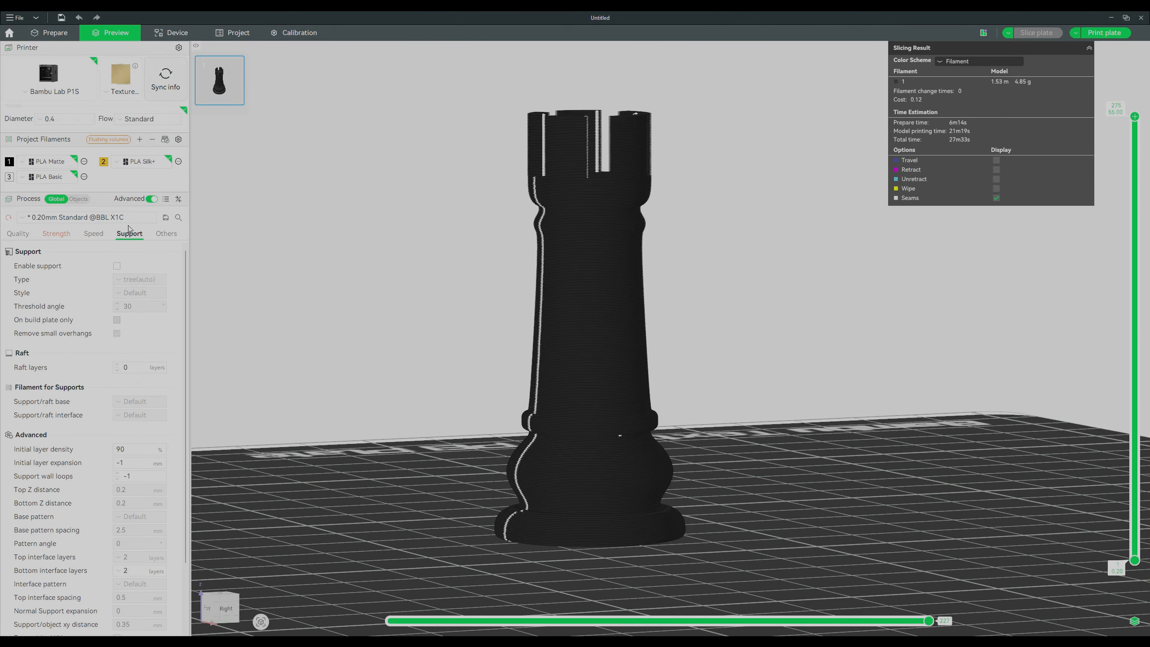
{"action": "left_click", "coordinate": [117, 267]}
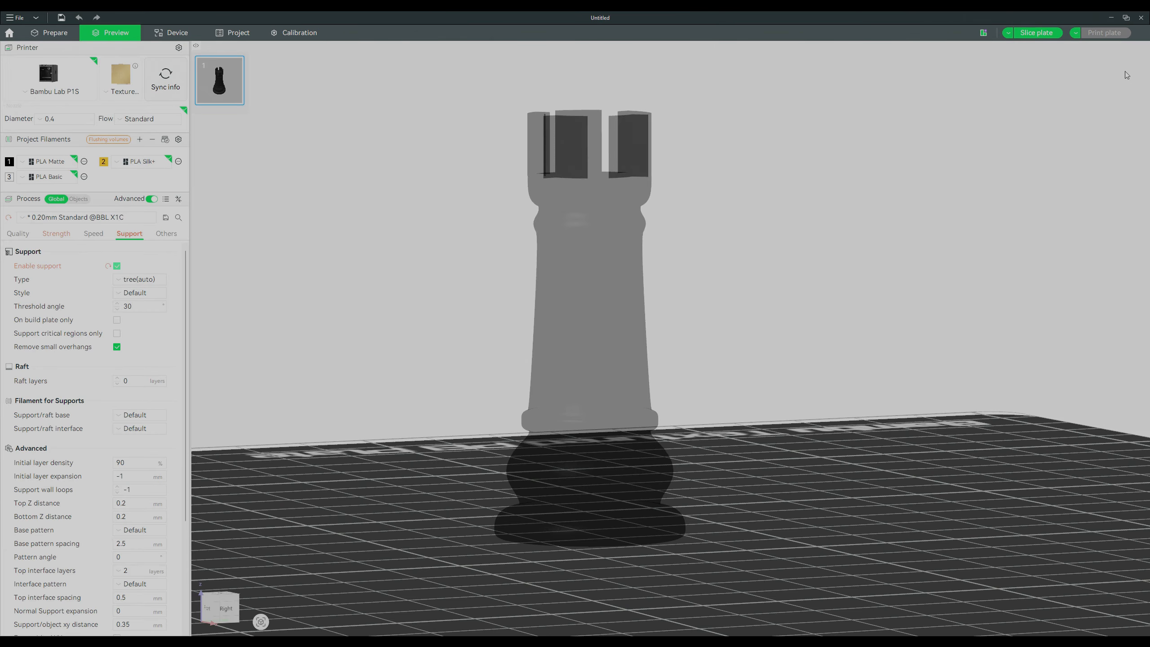
{"action": "left_click", "coordinate": [1031, 31]}
Inspect the tree supports around the rook's base in the sliced preview.
{"action": "left_click_drag", "start_coordinate": [747, 304], "coordinate": [772, 308]}
{"action": "scroll", "coordinate": [720, 361], "scroll_direction": "up", "scroll_amount": 5}
{"action": "right_click_drag", "start_coordinate": [725, 369], "coordinate": [750, 301]}
{"action": "left_click_drag", "start_coordinate": [739, 292], "coordinate": [715, 344]}
{"action": "scroll", "coordinate": [716, 344], "scroll_direction": "down", "scroll_amount": 4}
{"action": "right_click_drag", "start_coordinate": [703, 344], "coordinate": [724, 324]}
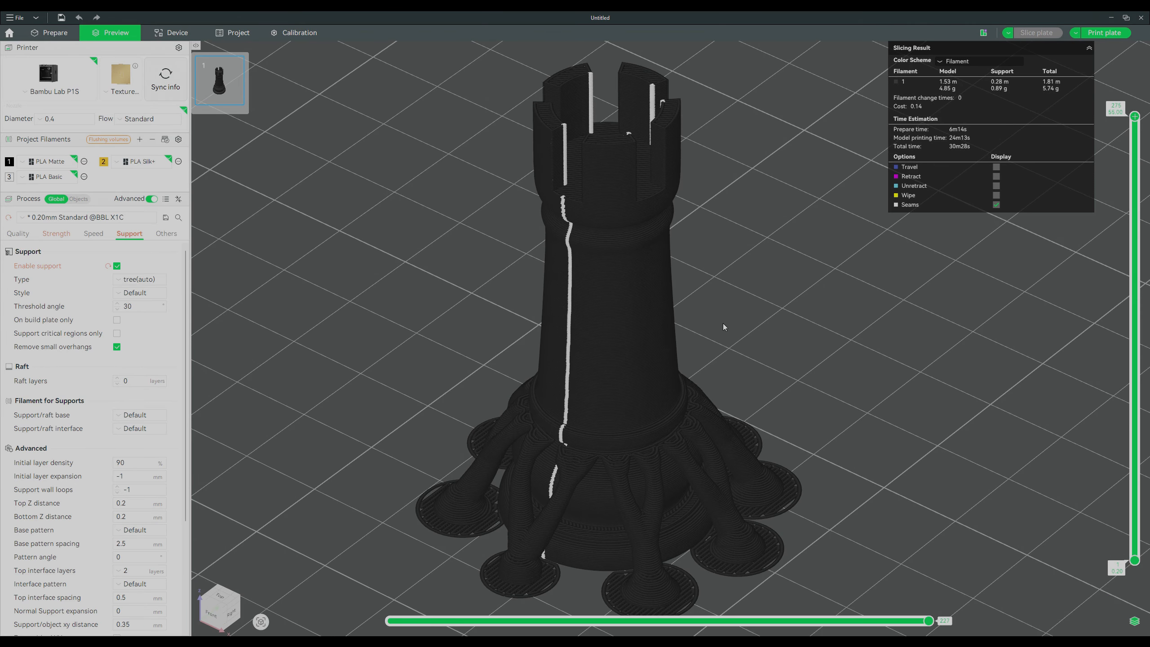
Disable supports, re-slice the plate and inspect the overhangs near the rook's base up close.
{"action": "left_click", "coordinate": [117, 266]}
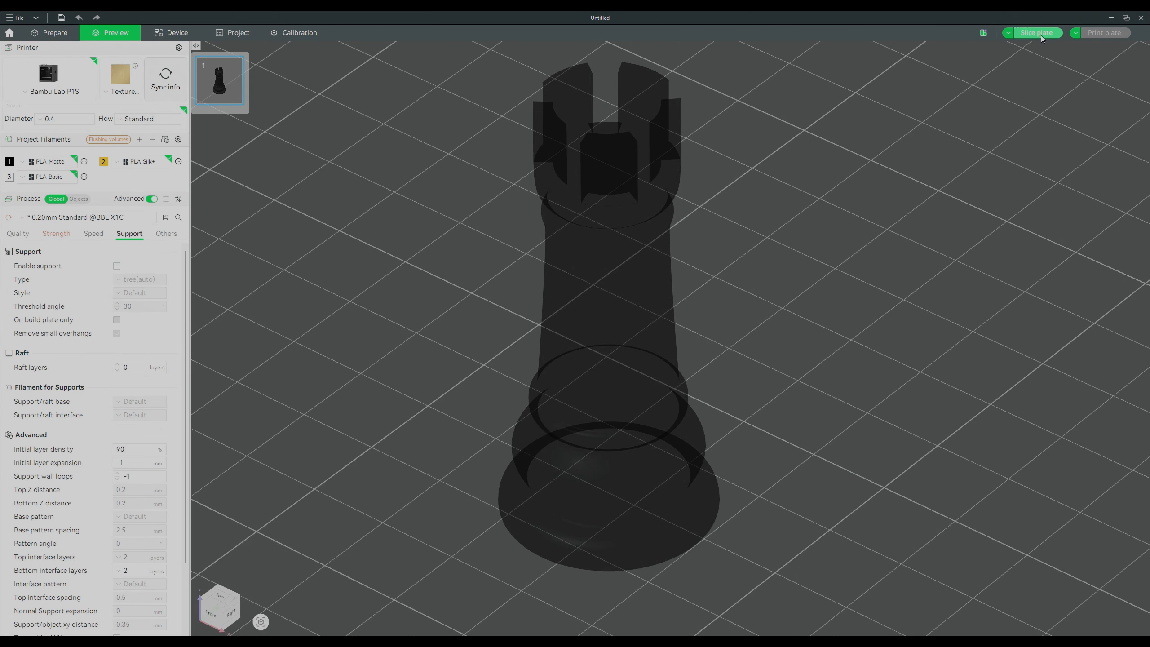
{"action": "scroll", "coordinate": [772, 392], "scroll_direction": "up", "scroll_amount": 2}
{"action": "left_click_drag", "start_coordinate": [772, 390], "coordinate": [681, 368]}
{"action": "scroll", "coordinate": [757, 378], "scroll_direction": "up", "scroll_amount": 5}
{"action": "scroll", "coordinate": [743, 372], "scroll_direction": "up", "scroll_amount": 5}
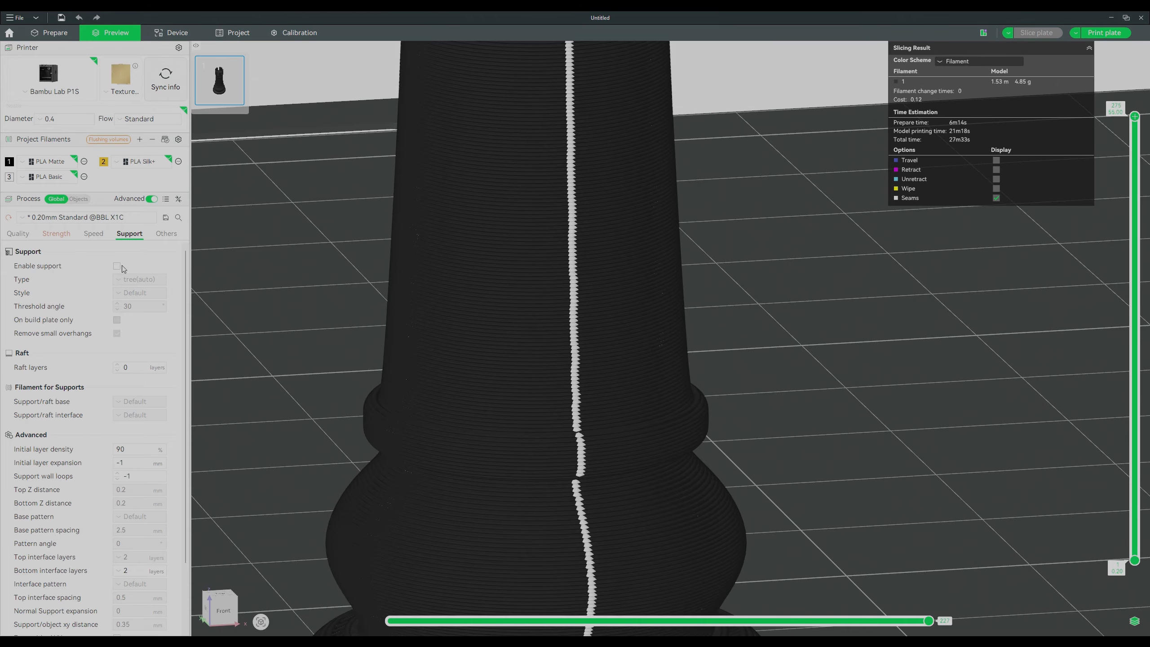
Re-enable tree(auto) supports, re-slice the plate and look over the whole supported rook.
{"action": "left_click", "coordinate": [117, 266]}
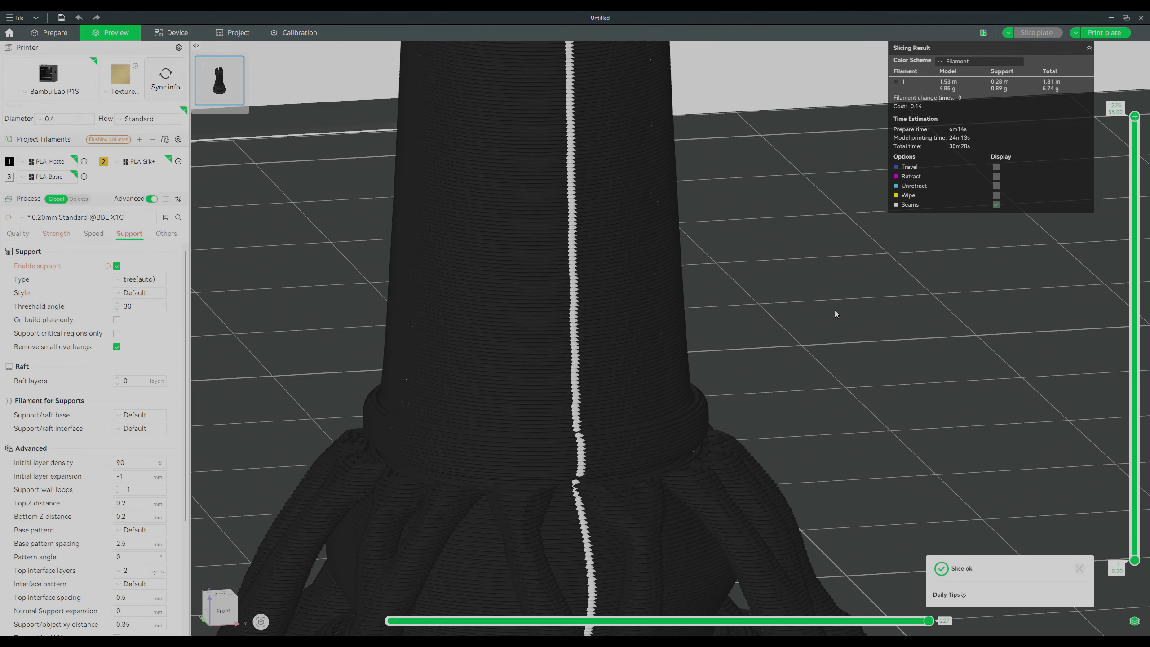
{"action": "left_click_drag", "start_coordinate": [835, 310], "coordinate": [773, 376]}
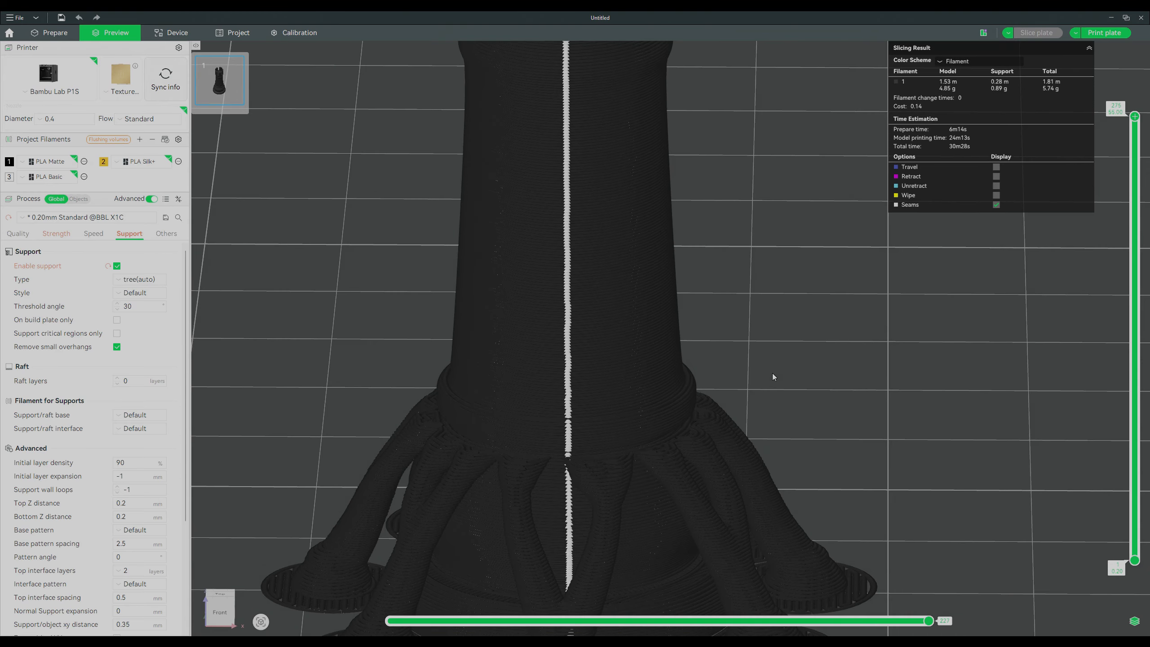
{"action": "scroll", "coordinate": [773, 377], "scroll_direction": "down", "scroll_amount": 3}
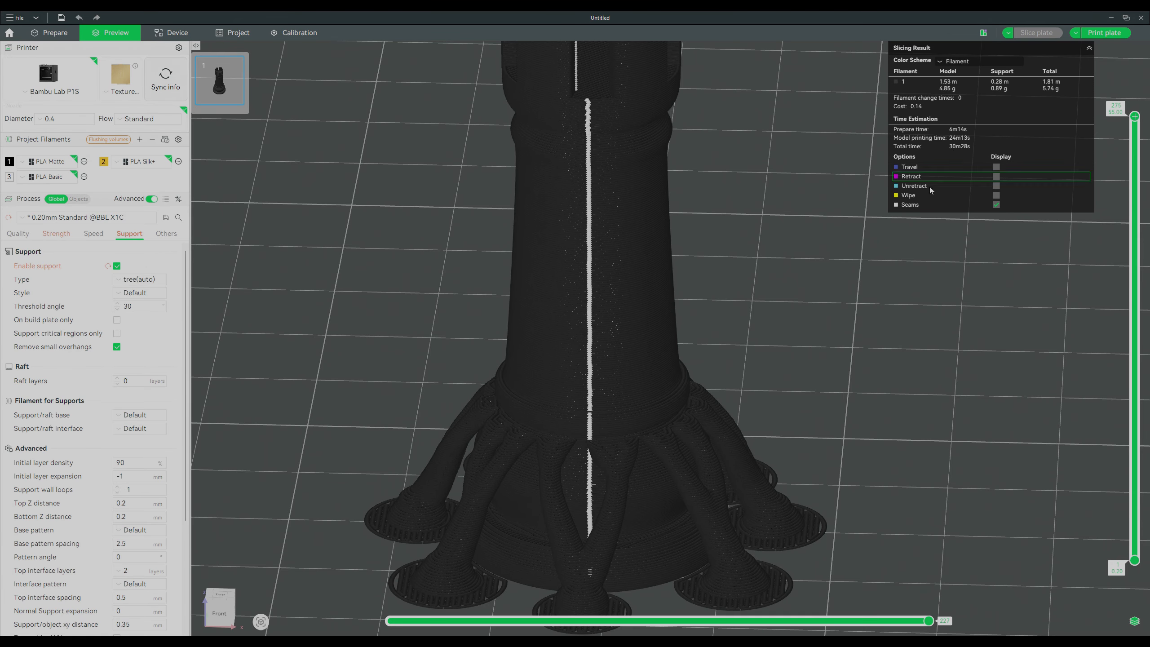
{"action": "left_click_drag", "start_coordinate": [902, 235], "coordinate": [872, 307]}
{"action": "scroll", "coordinate": [777, 258], "scroll_direction": "down", "scroll_amount": 5}
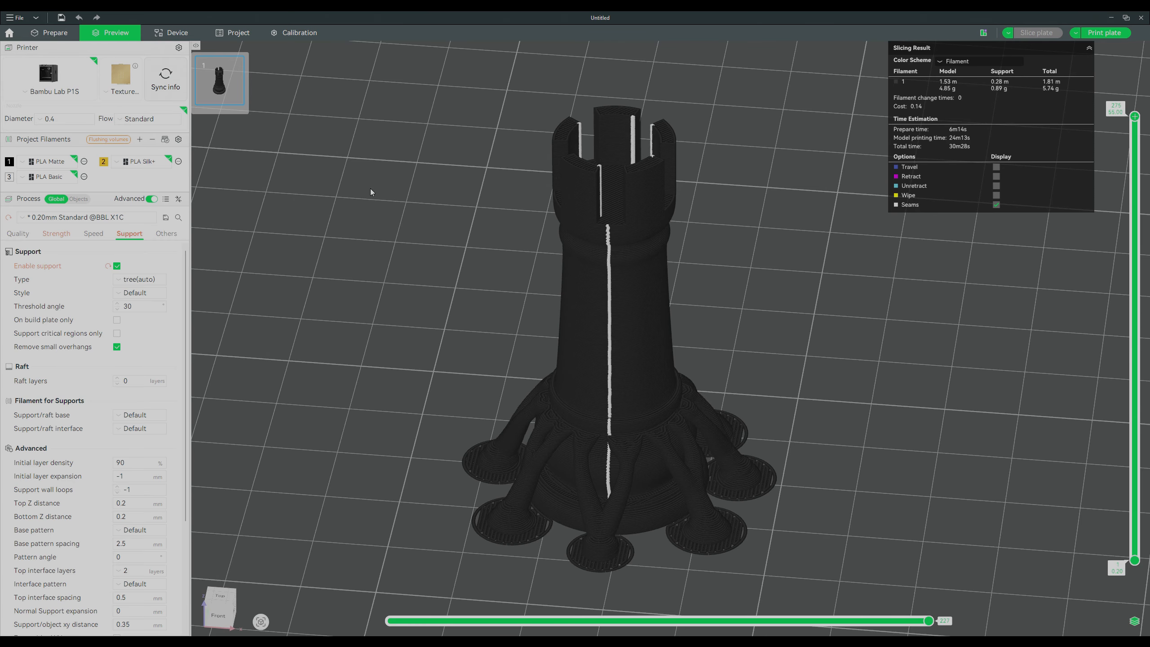
Check the printer's status page and open the plate's print job with AMS P1S as the printer.
{"action": "left_click", "coordinate": [171, 33]}
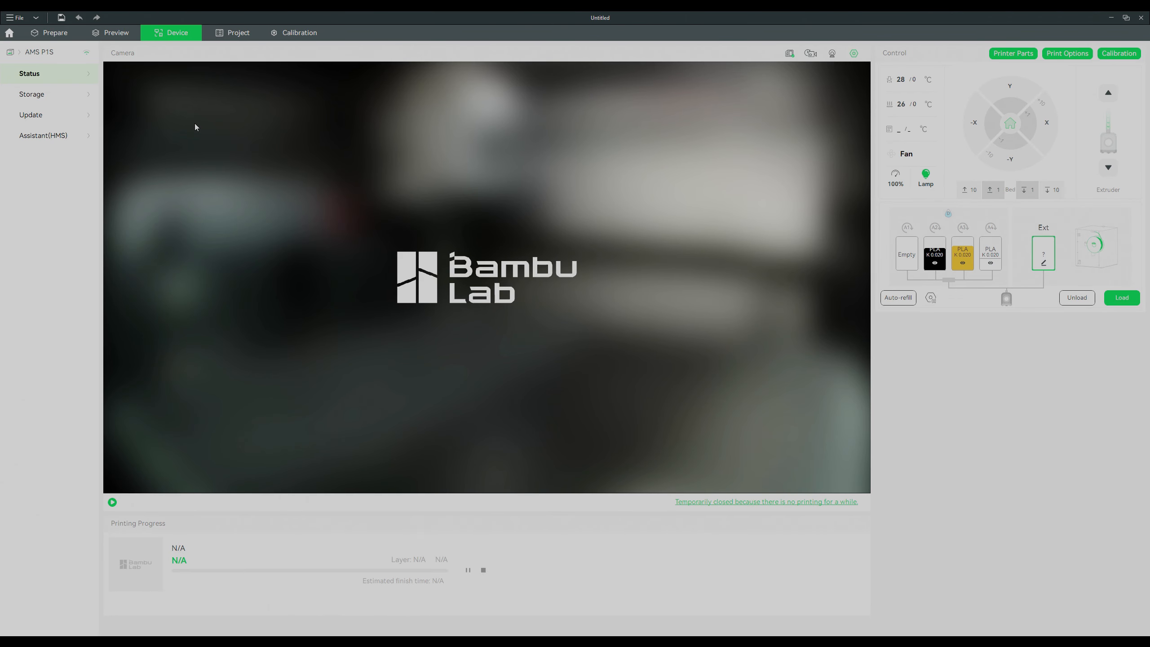
{"action": "left_click", "coordinate": [111, 33]}
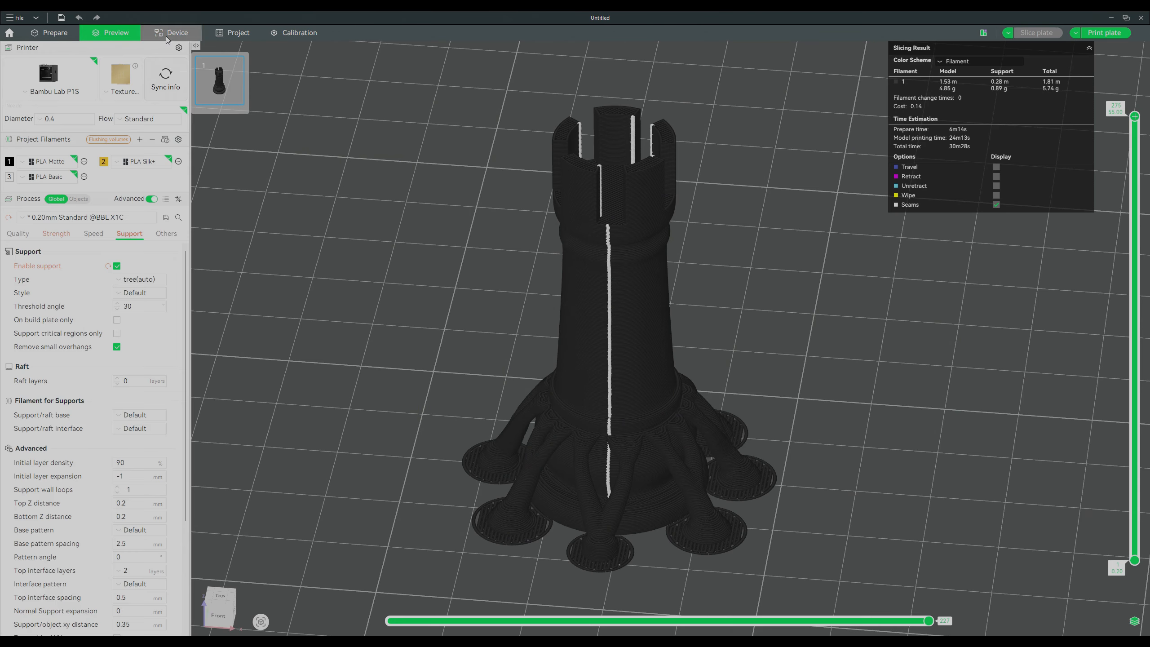
{"action": "left_click", "coordinate": [1104, 33]}
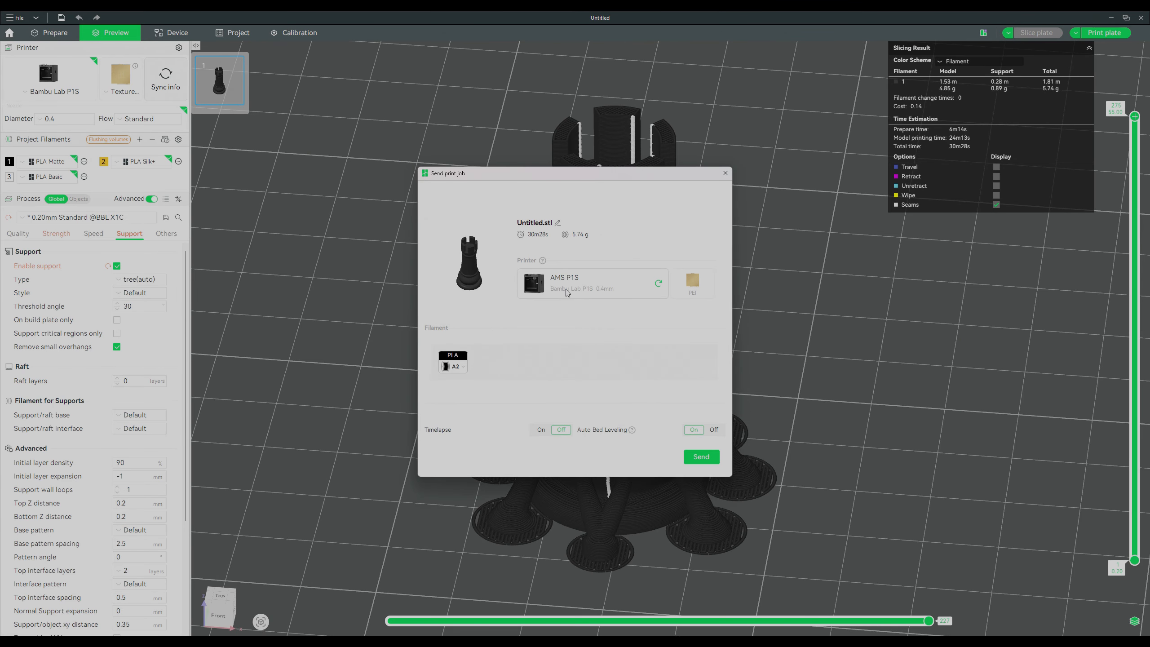
{"action": "left_click", "coordinate": [567, 293]}
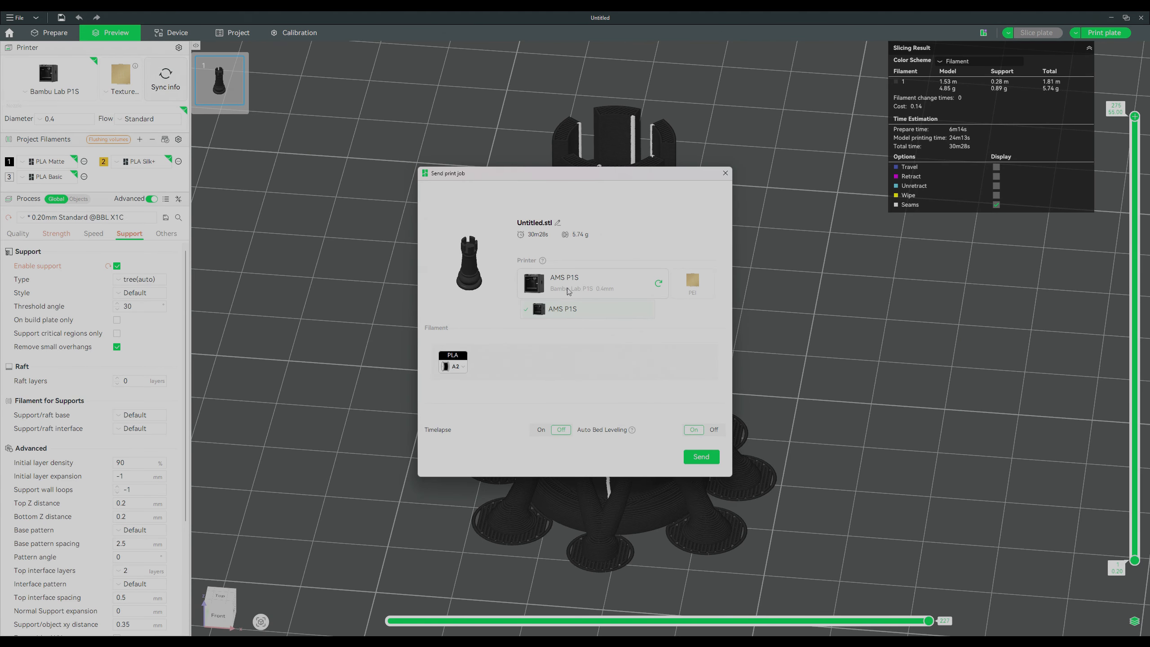
{"action": "left_click", "coordinate": [612, 251]}
Keep the PLA in slot A2 as the filament and send the rook's print job to the printer.
{"action": "left_click", "coordinate": [452, 367]}
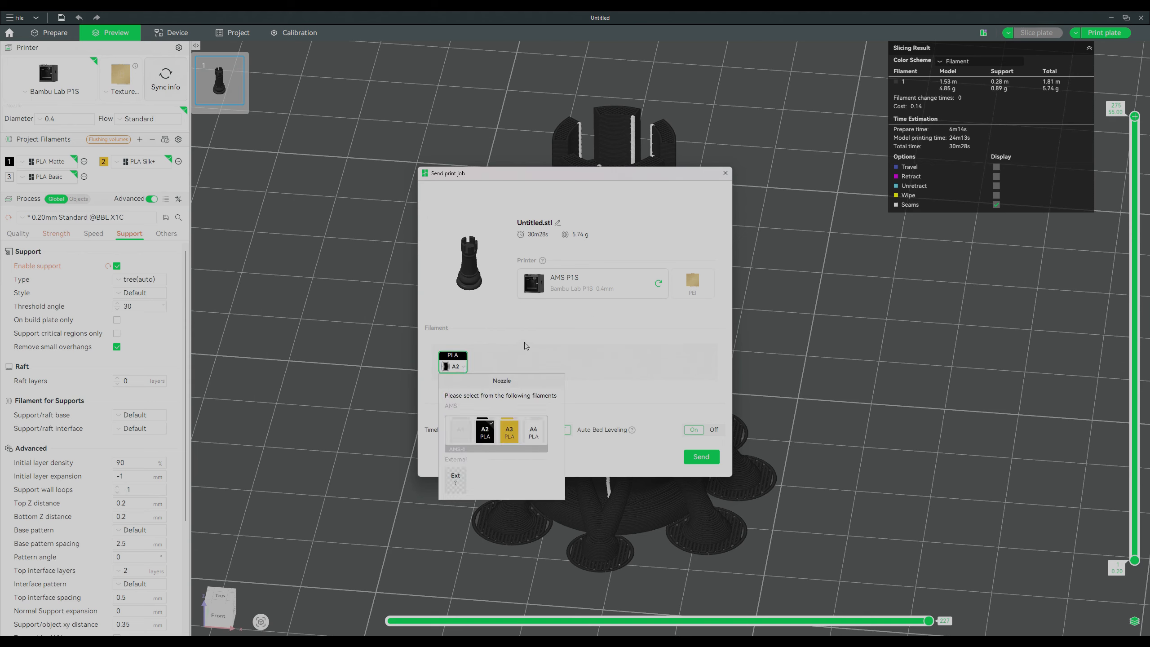
{"action": "left_click", "coordinate": [526, 346]}
{"action": "left_click", "coordinate": [455, 367]}
{"action": "left_click", "coordinate": [516, 351]}
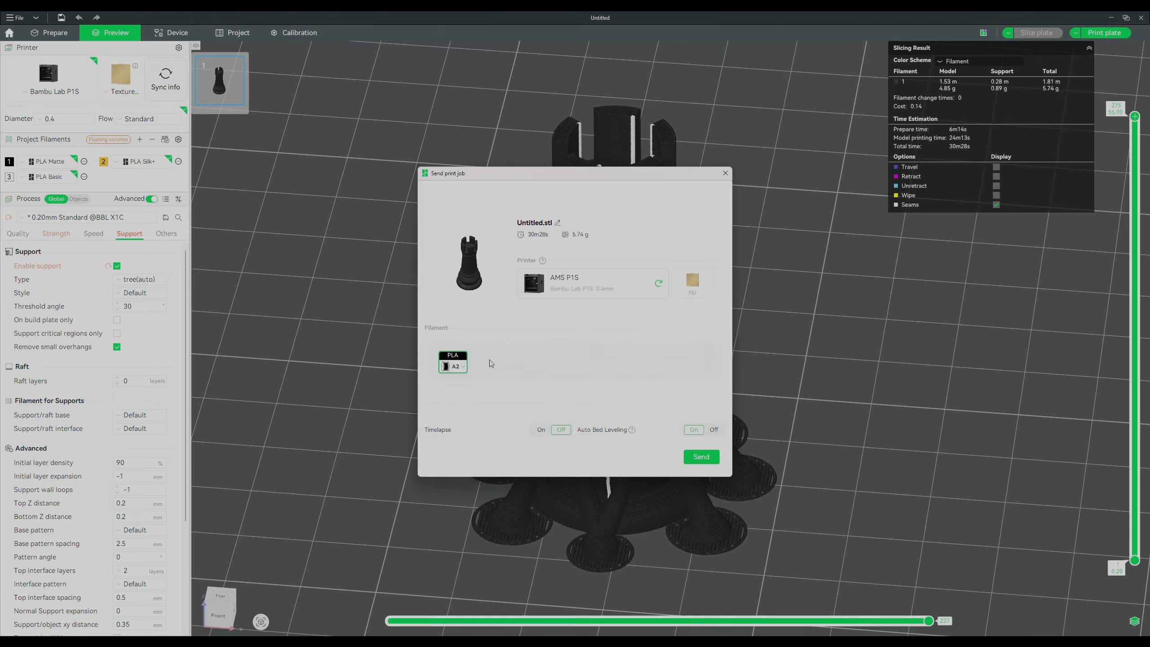
{"action": "left_click", "coordinate": [453, 367]}
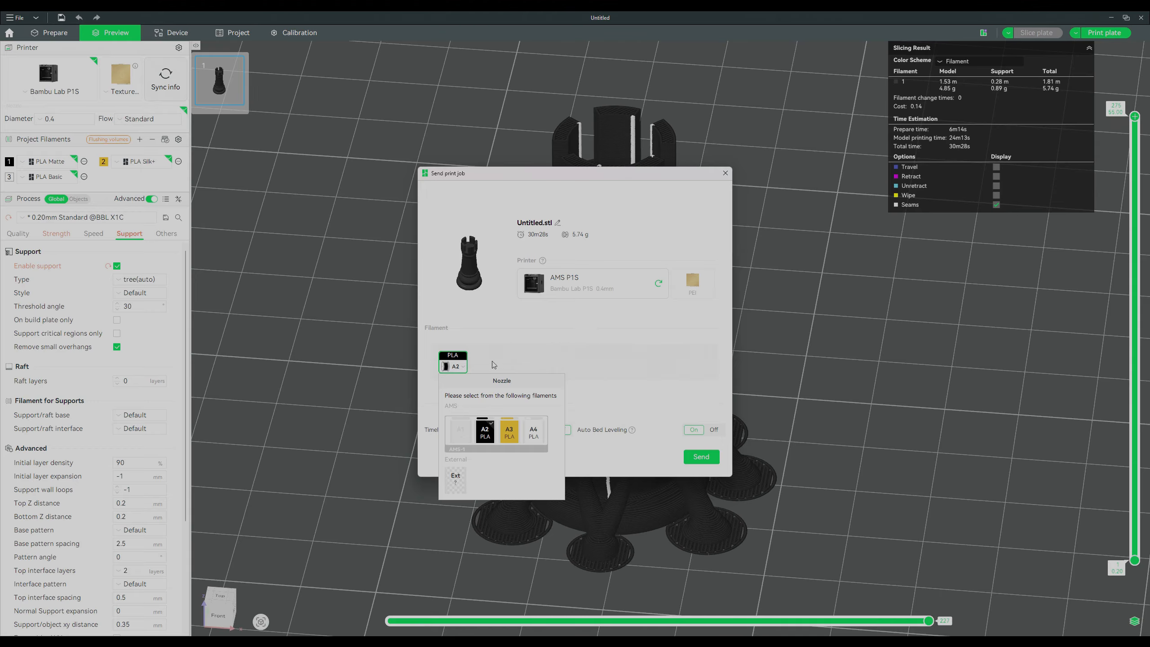
{"action": "left_click", "coordinate": [503, 338]}
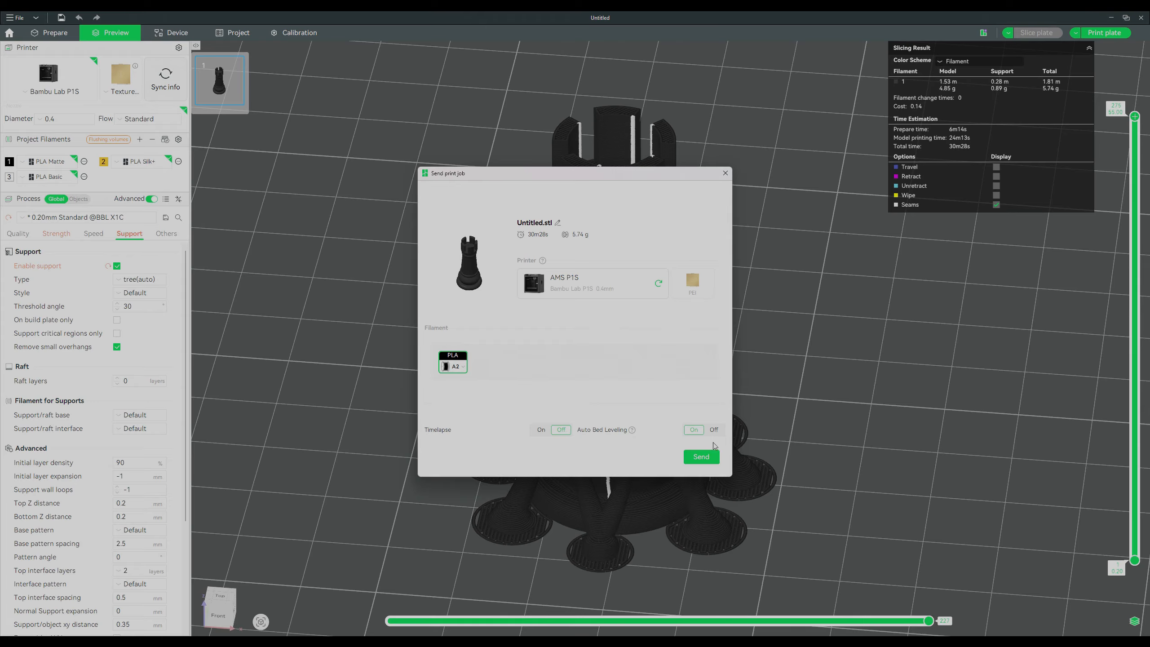
{"action": "left_click", "coordinate": [701, 456]}
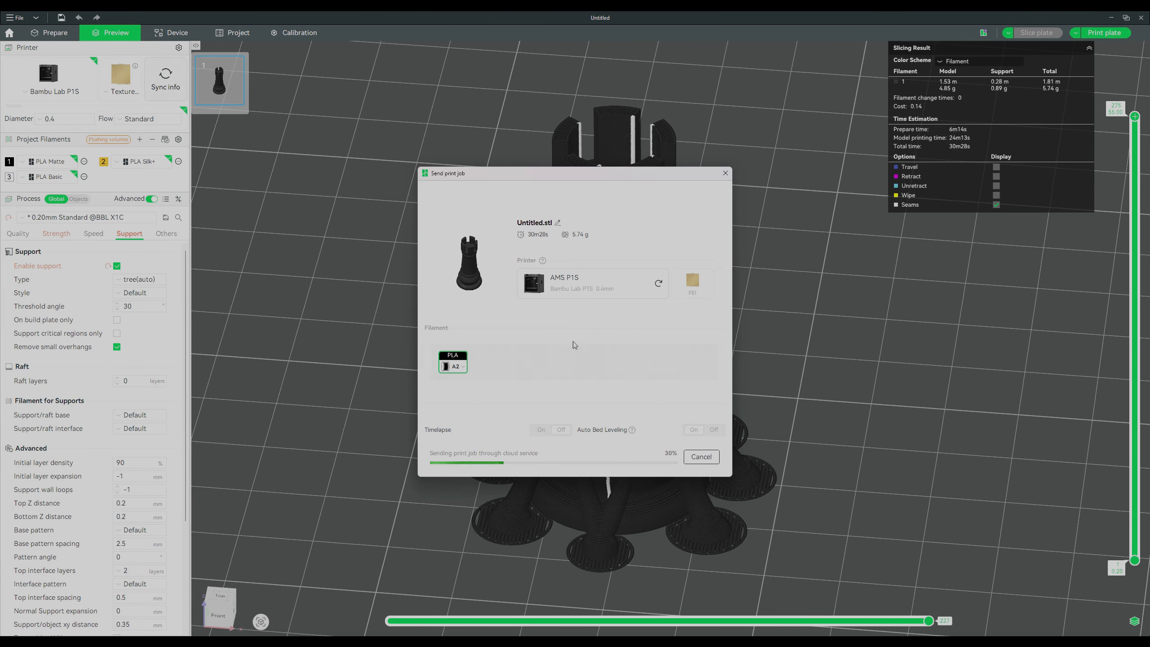